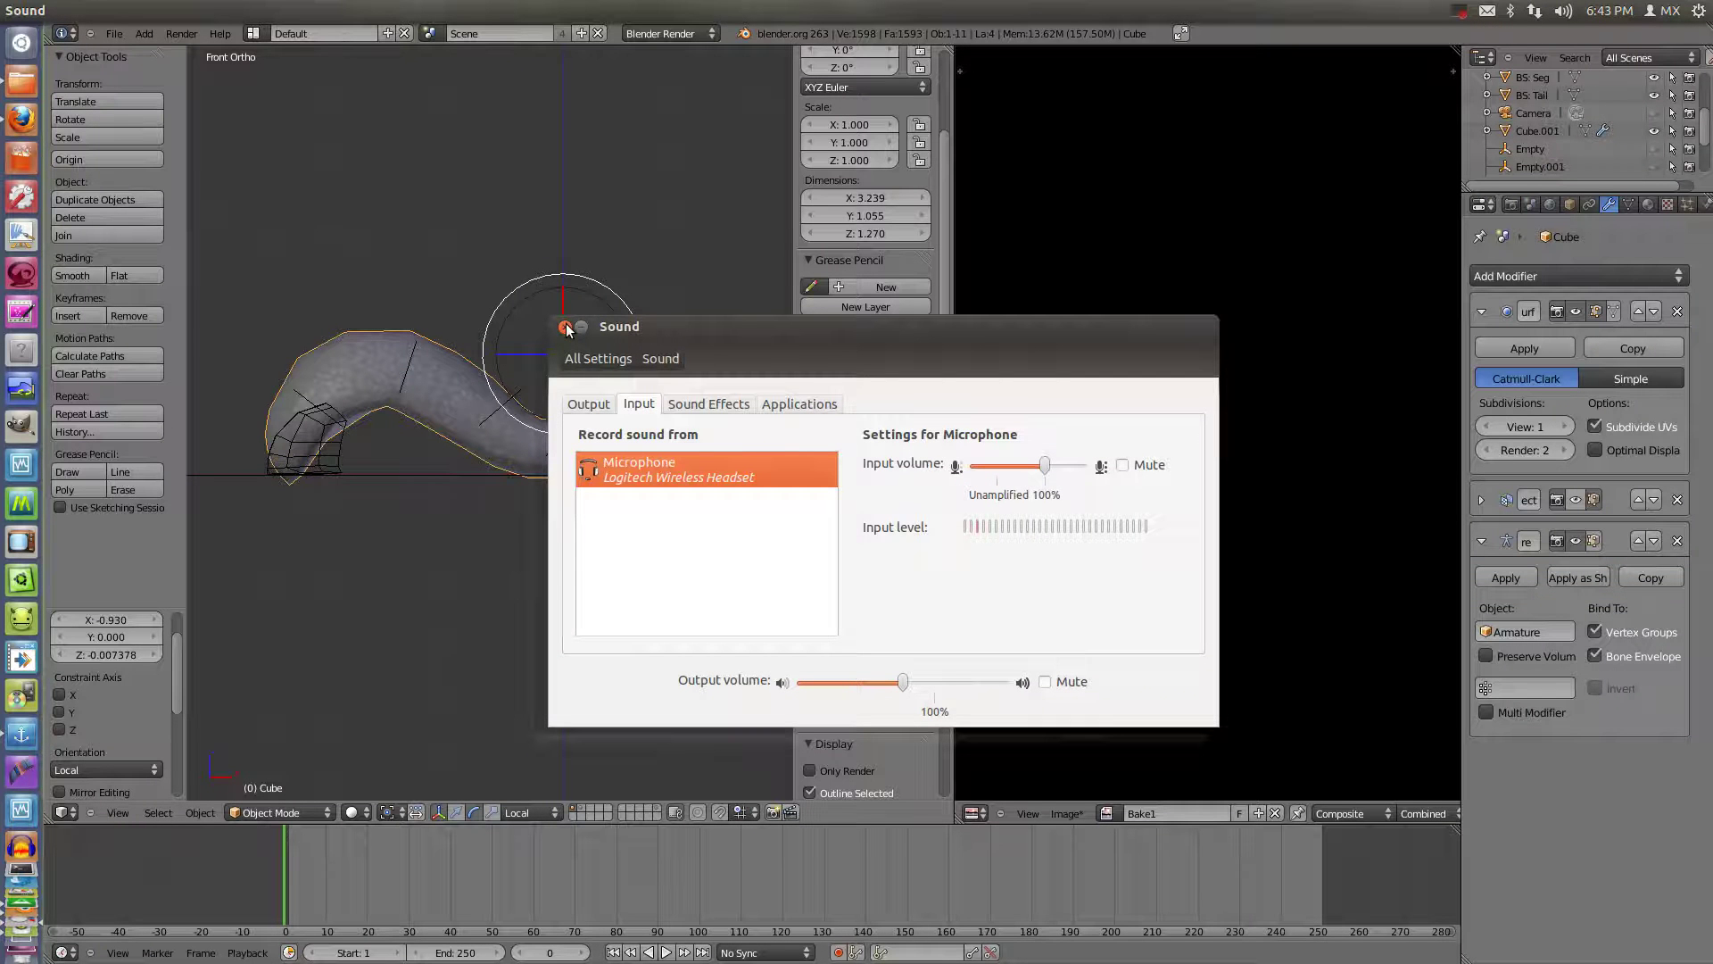
Raise the microphone input volume, close Sound settings, and orbit the view around the slug
drag(1043, 463, 1075, 465)
click(590, 327)
middle_drag(611, 491, 528, 519)
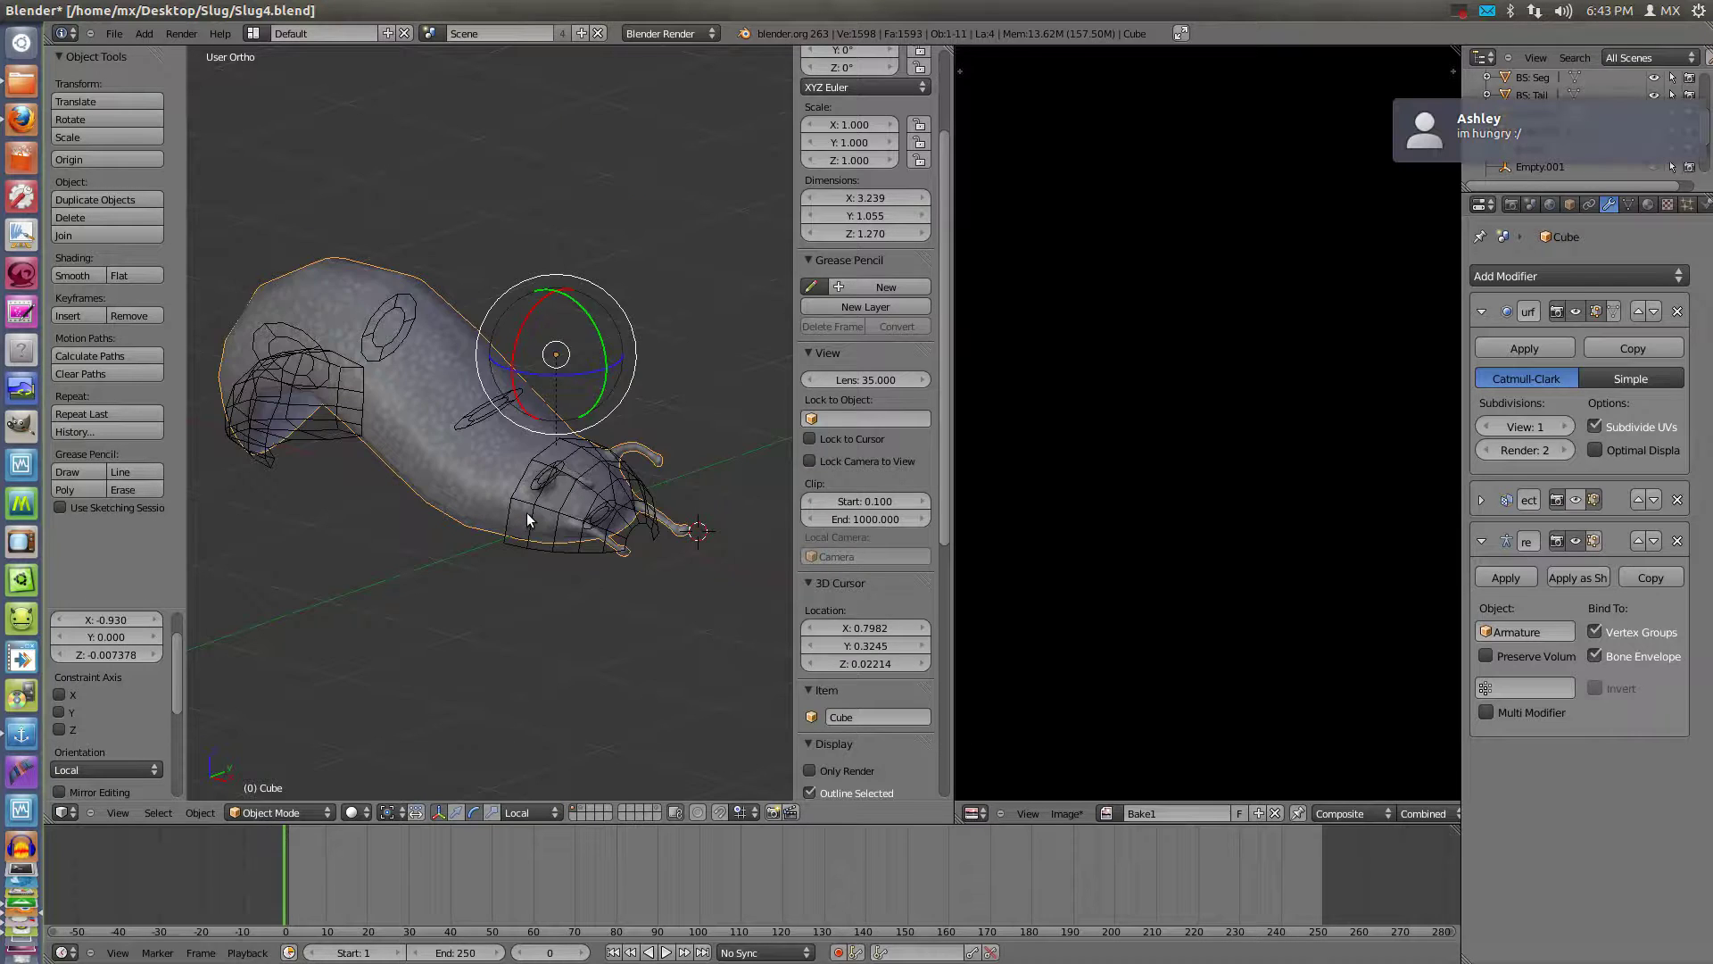
Maximize the 3D view in front view and enter Pose Mode on the tentacle-end bone
key(ctrl+Up)
key(KP_1)
right_click(939, 526)
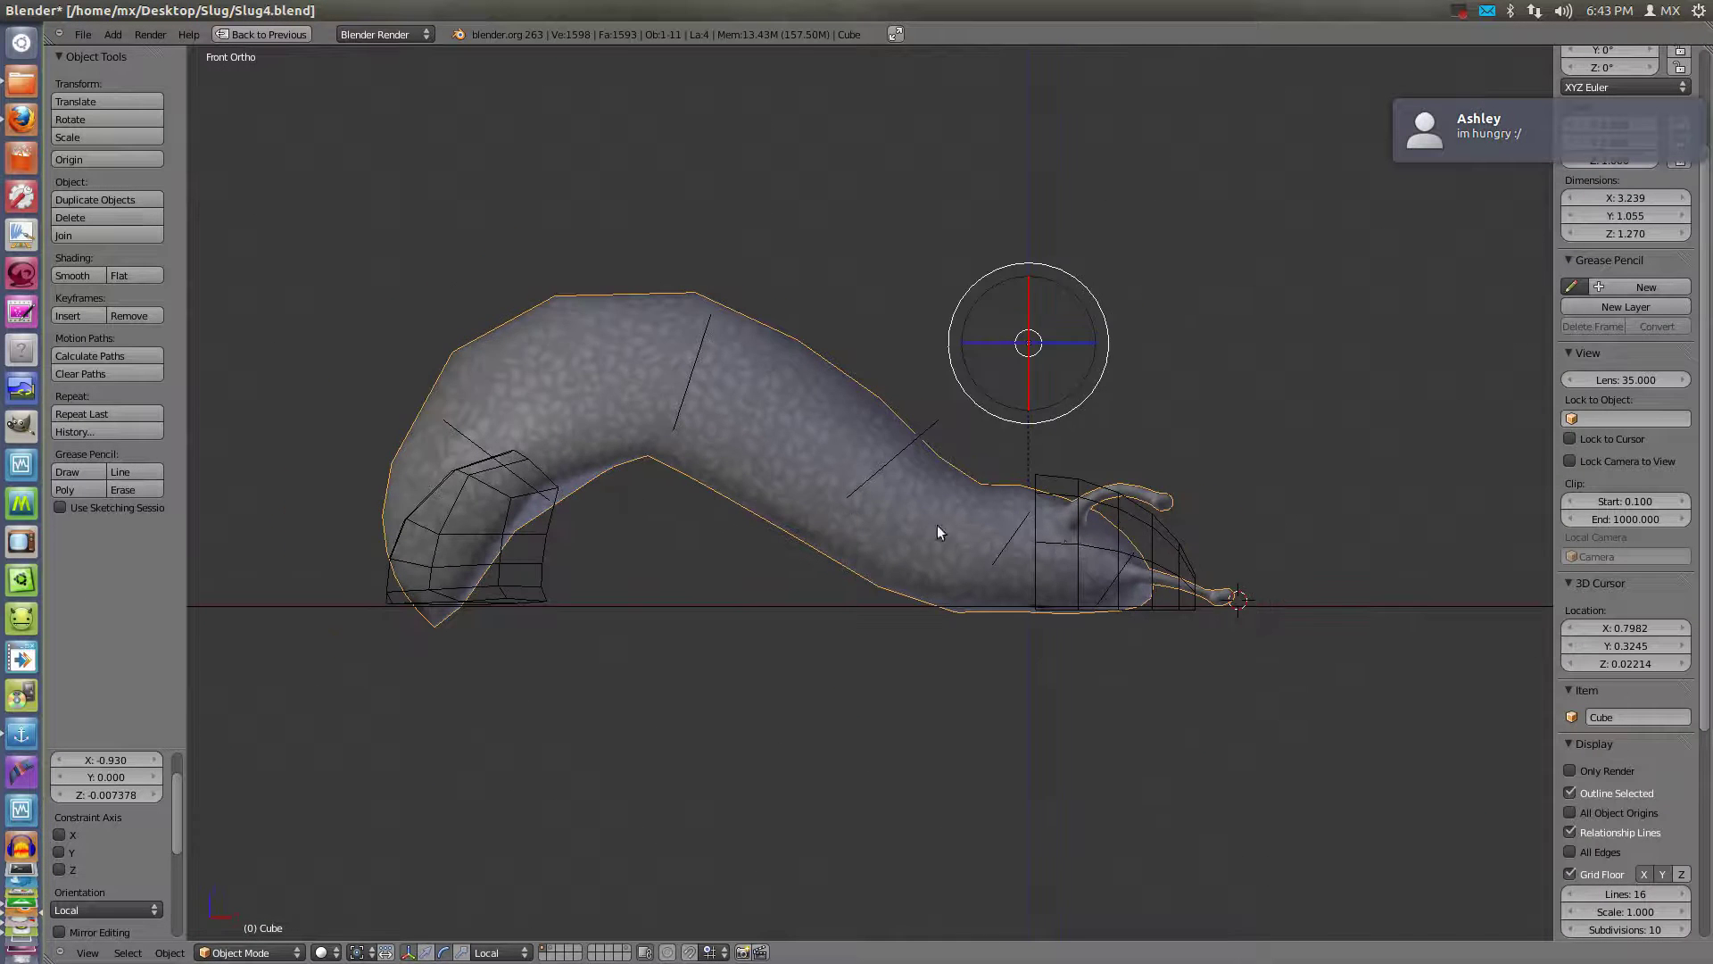
key(ctrl+Tab)
right_click(1079, 546)
key(g)
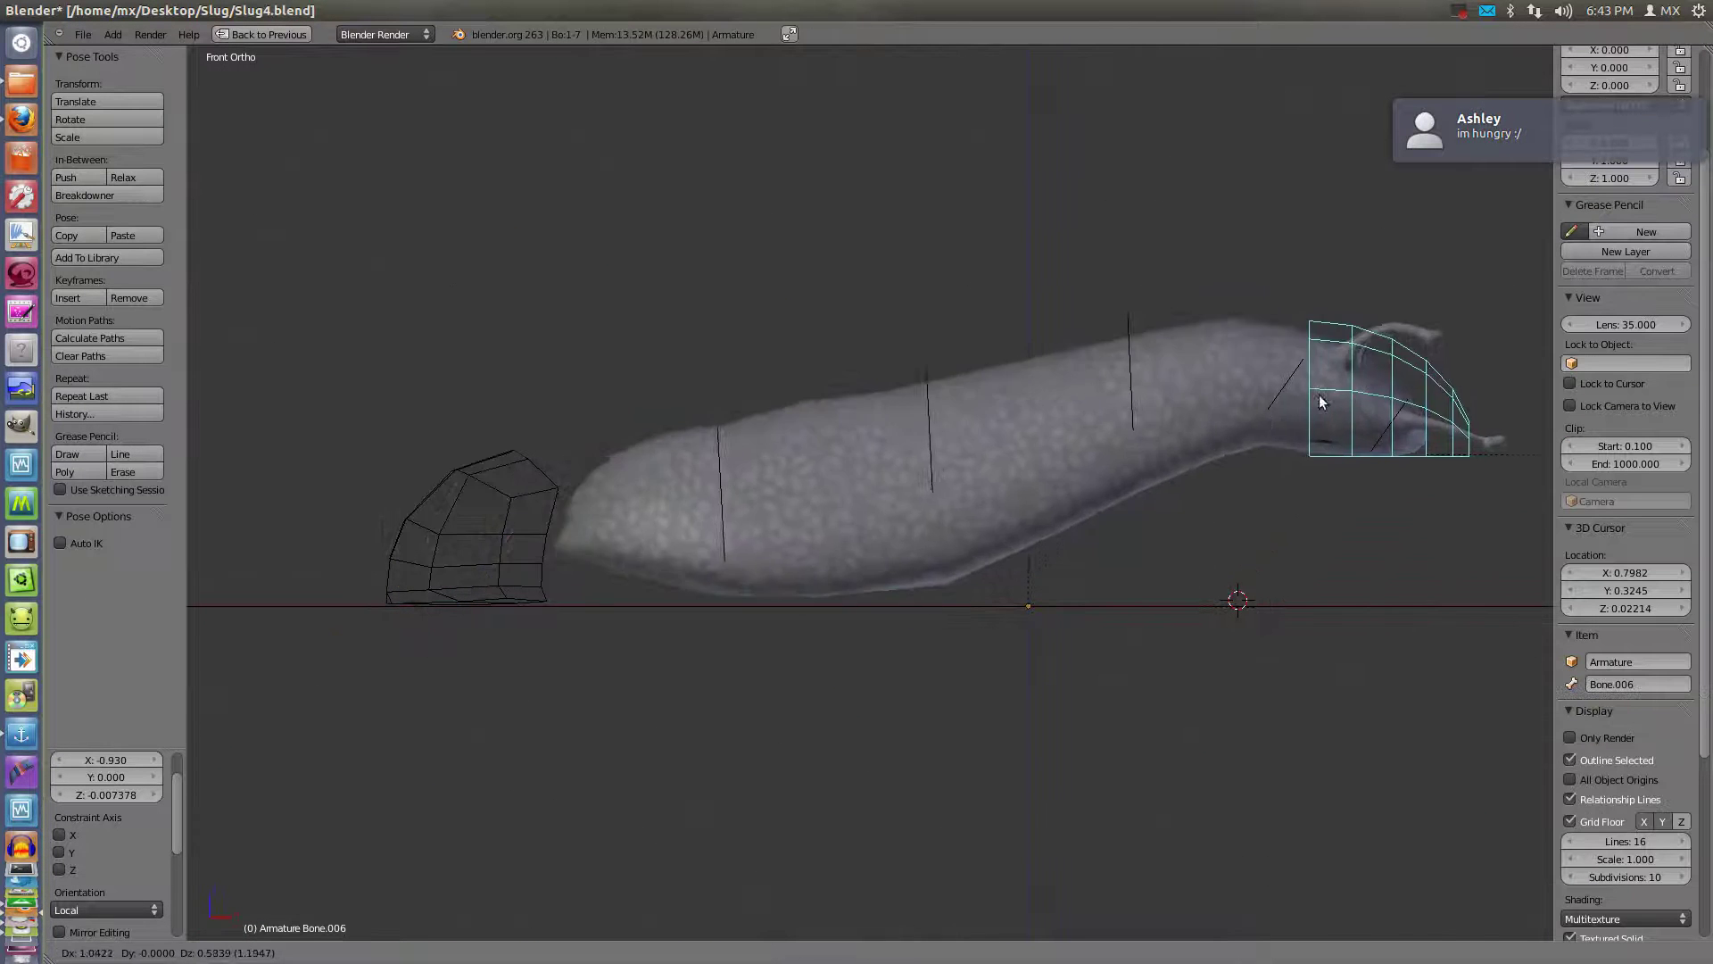
right_click(1100, 500)
key(a)
key(a)
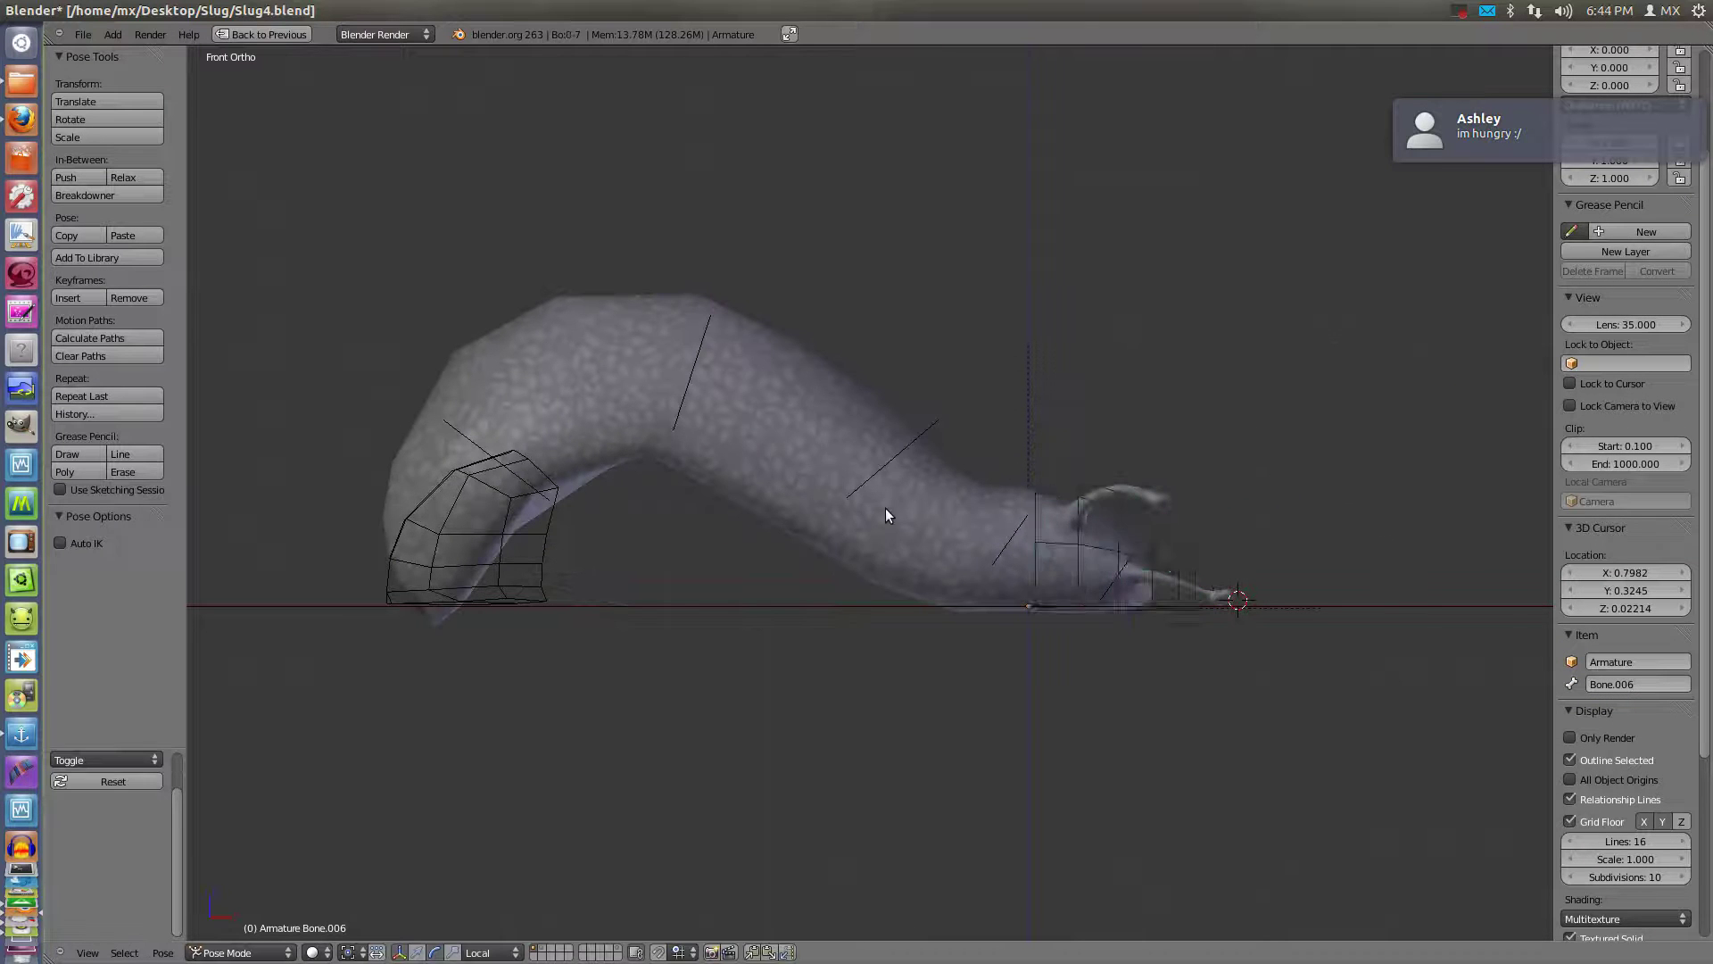
Clear the pose rotation with Alt+R so the slug lies straight, then reselect the end bone
click(1564, 10)
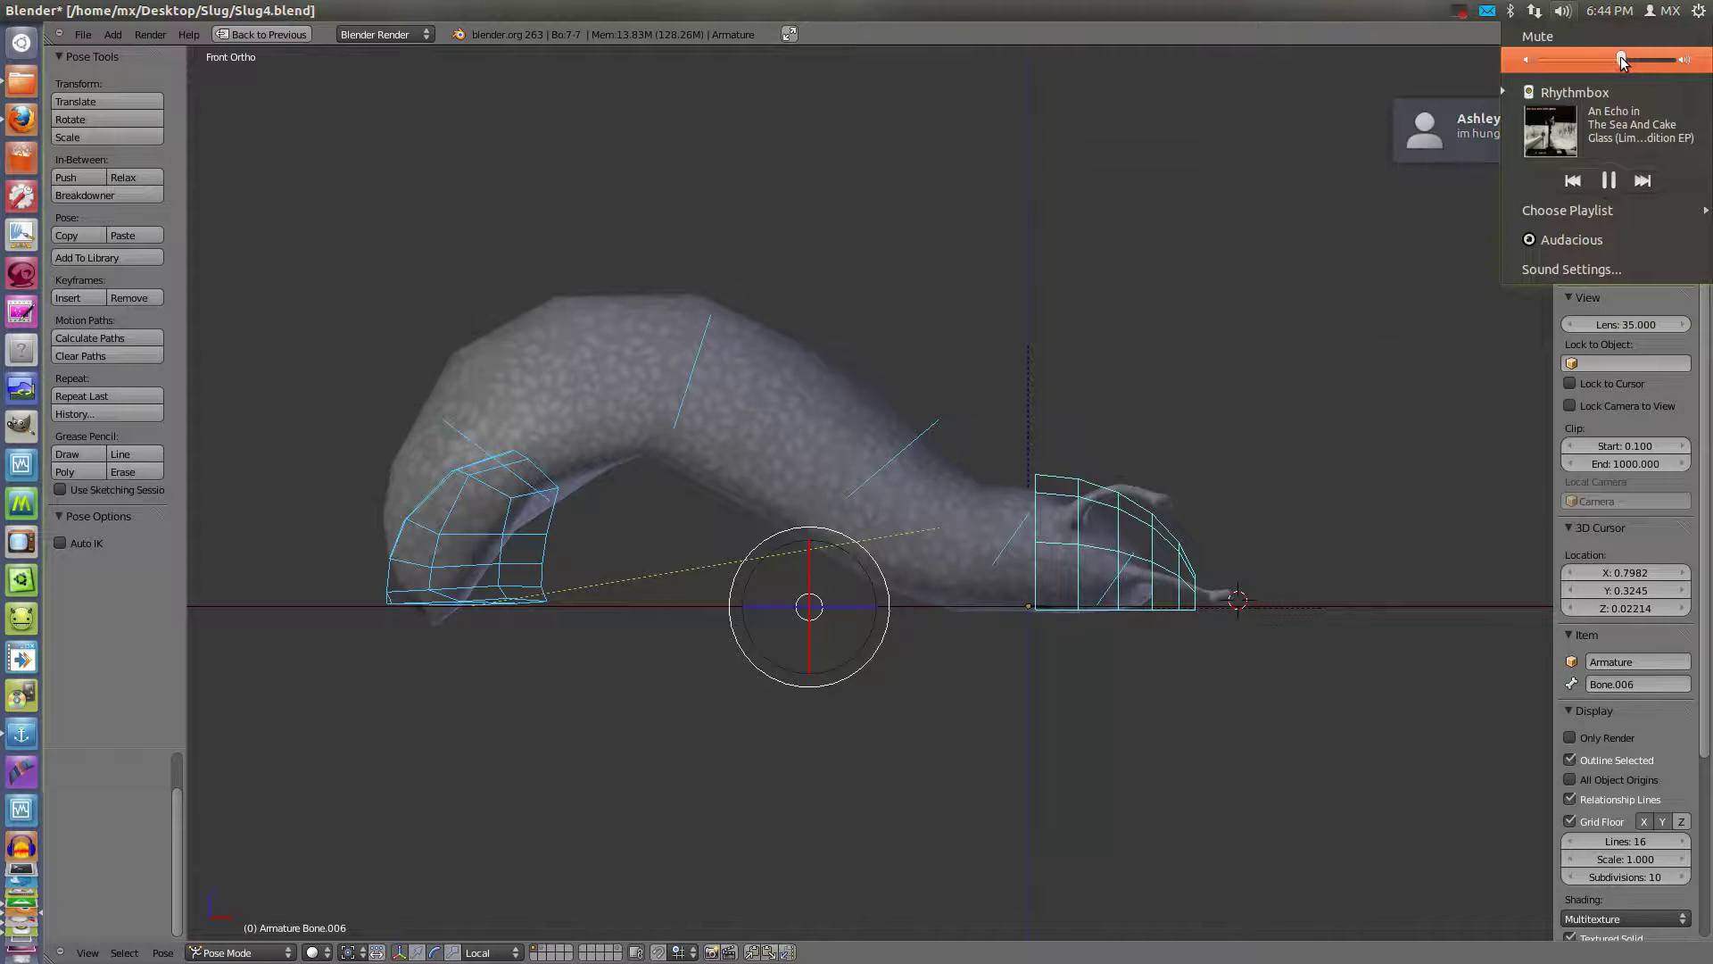
click(914, 468)
key(alt+r)
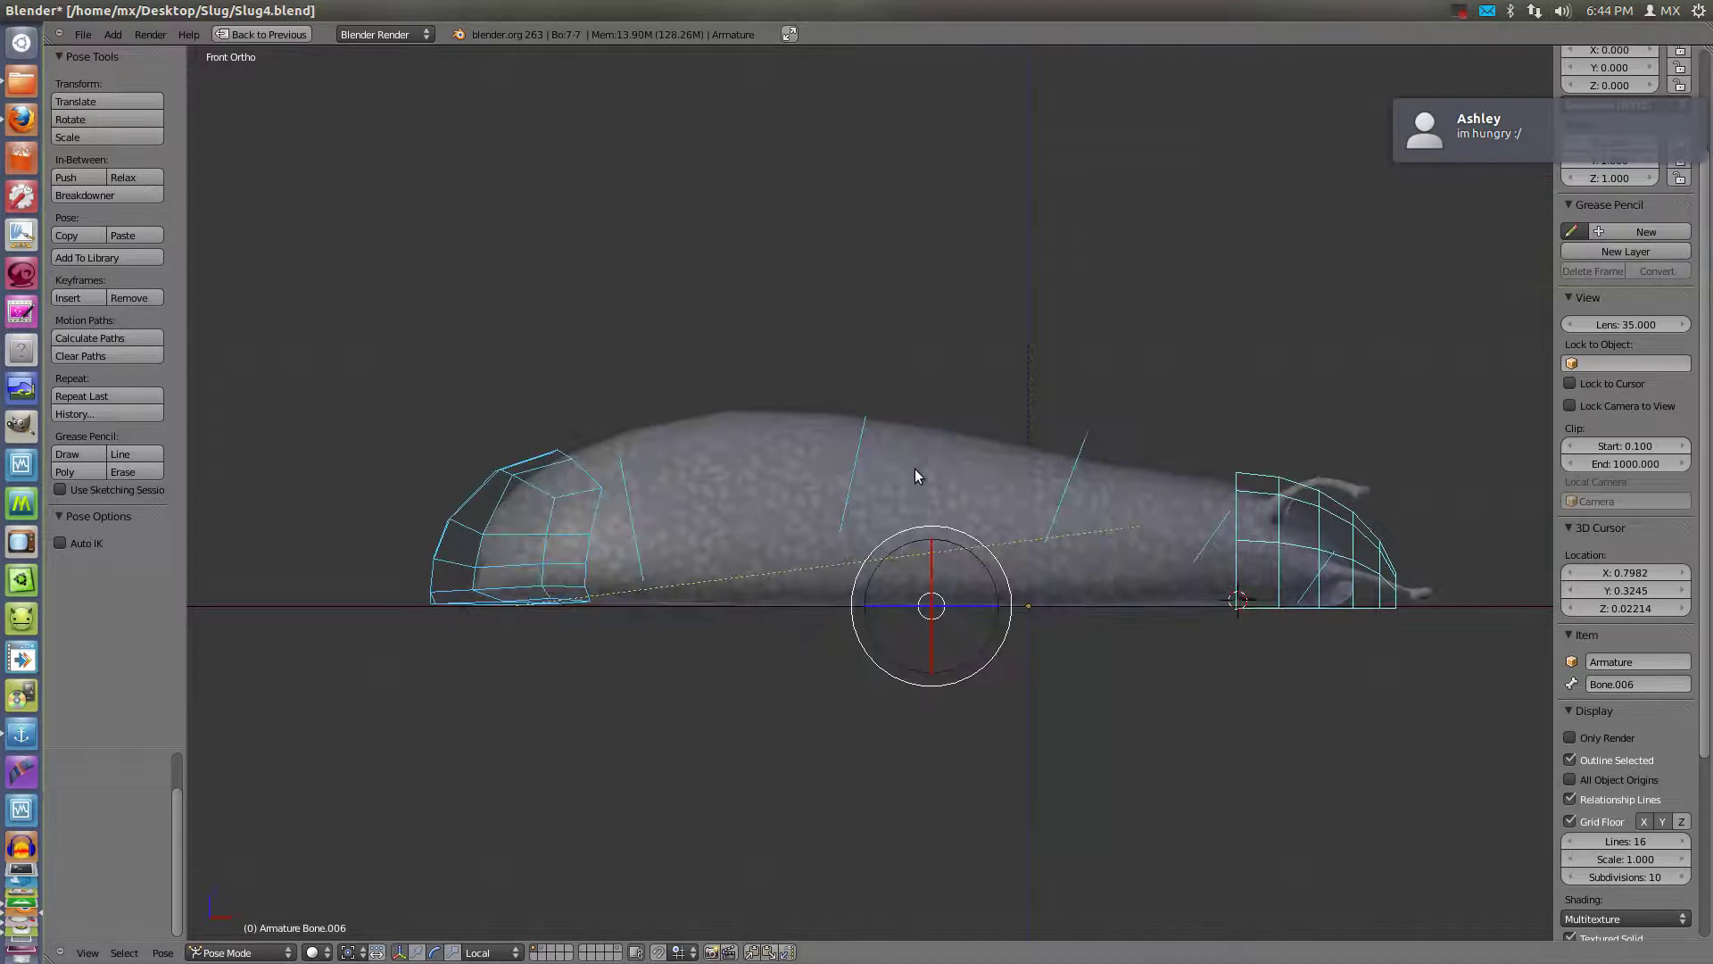
key(a)
mouse_move(893, 497)
middle_down()
mouse_move(792, 537)
mouse_move(928, 627)
middle_up()
right_click(1225, 733)
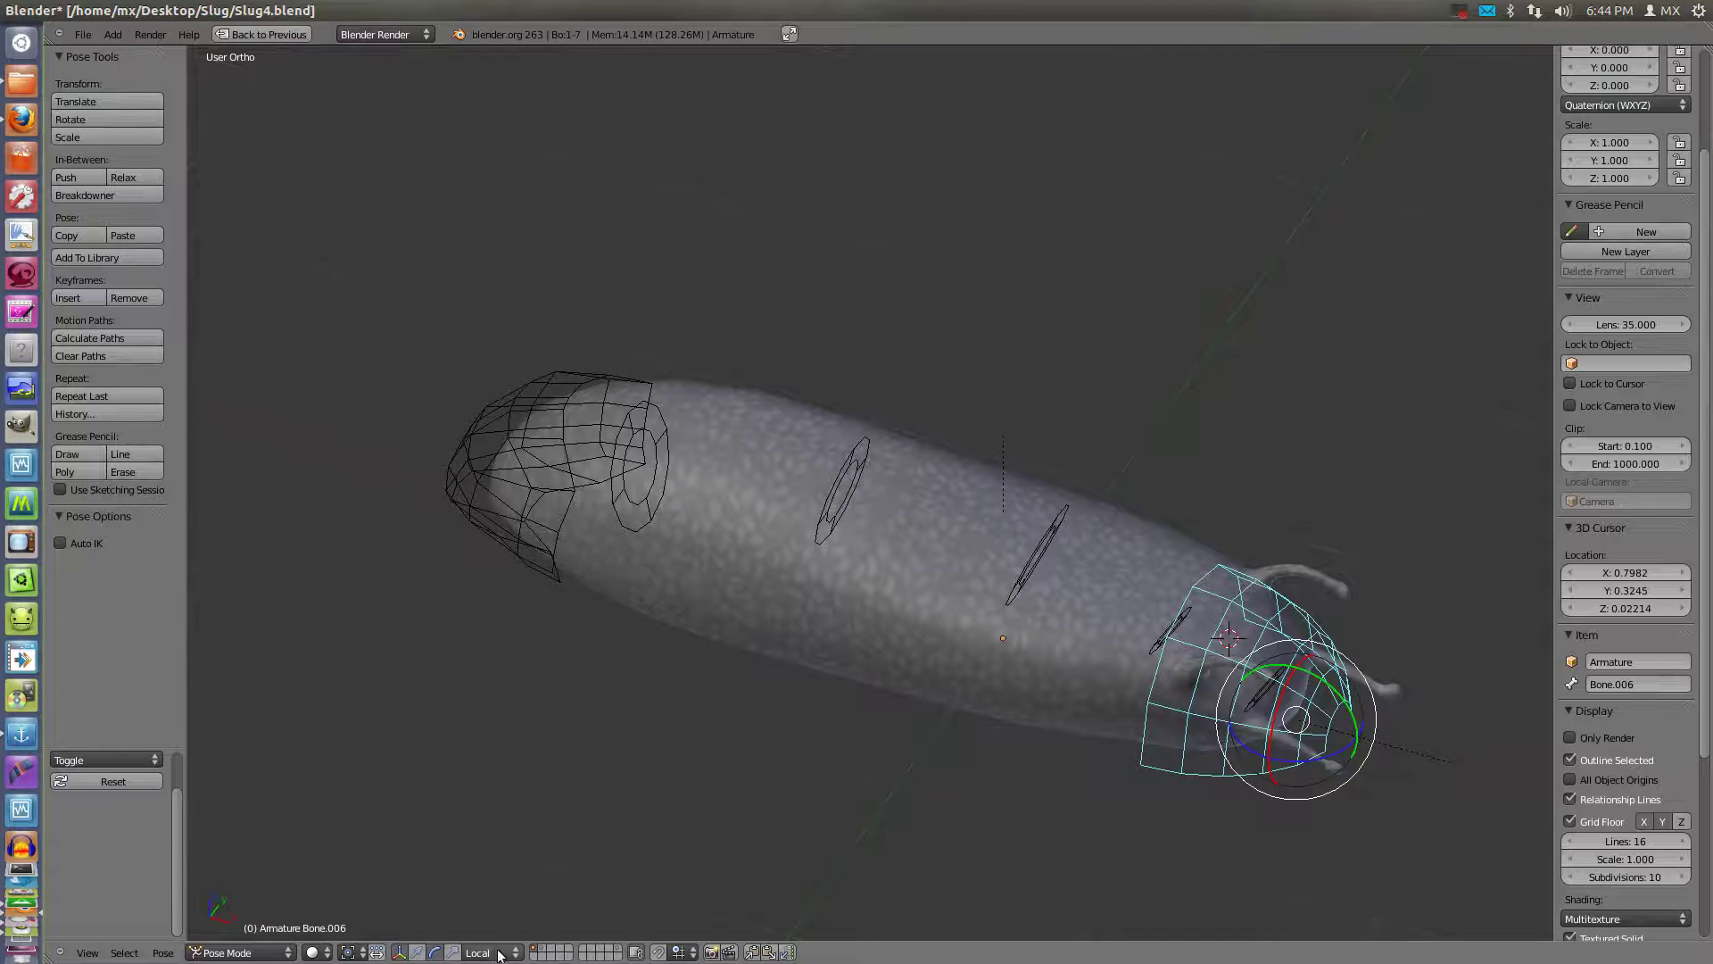
Switch the manipulator to translate and test-move the tentacle-end bone, cancelling each try
click(425, 951)
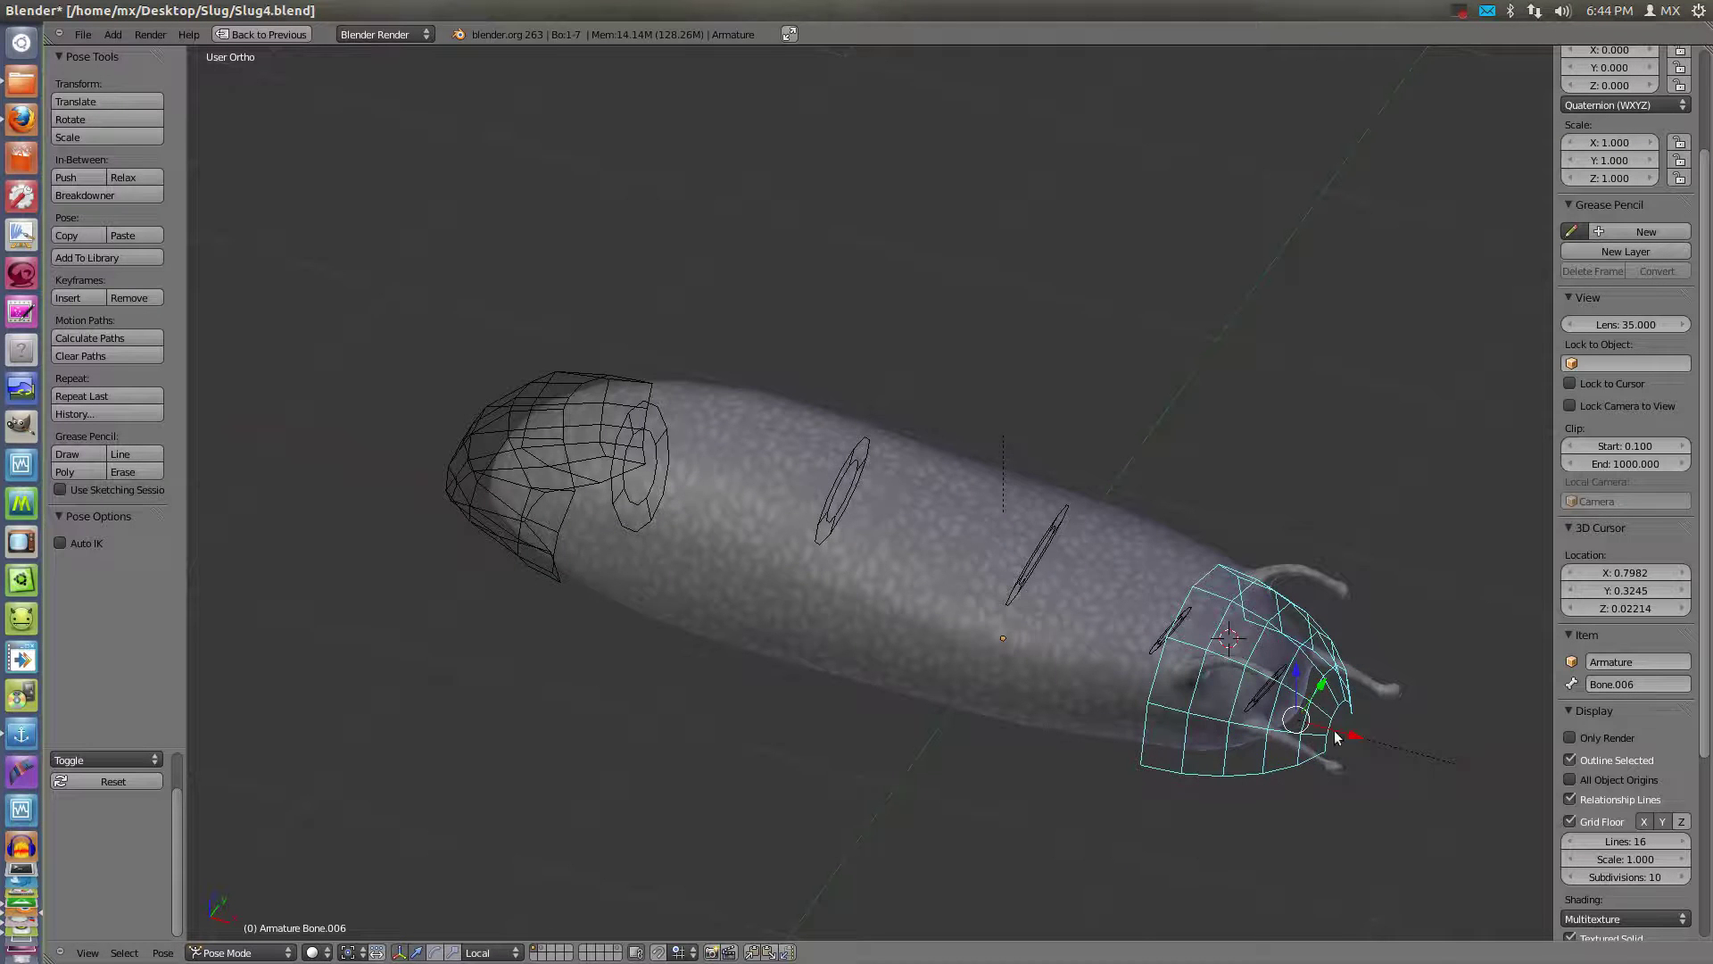
drag(1343, 734, 1179, 703)
key(Escape)
drag(1352, 734, 1231, 690)
key(Escape)
drag(1321, 734, 1315, 730)
key(Escape)
Set the transform orientation to Gimbal and move the end bone along its gimbal axis
click(485, 952)
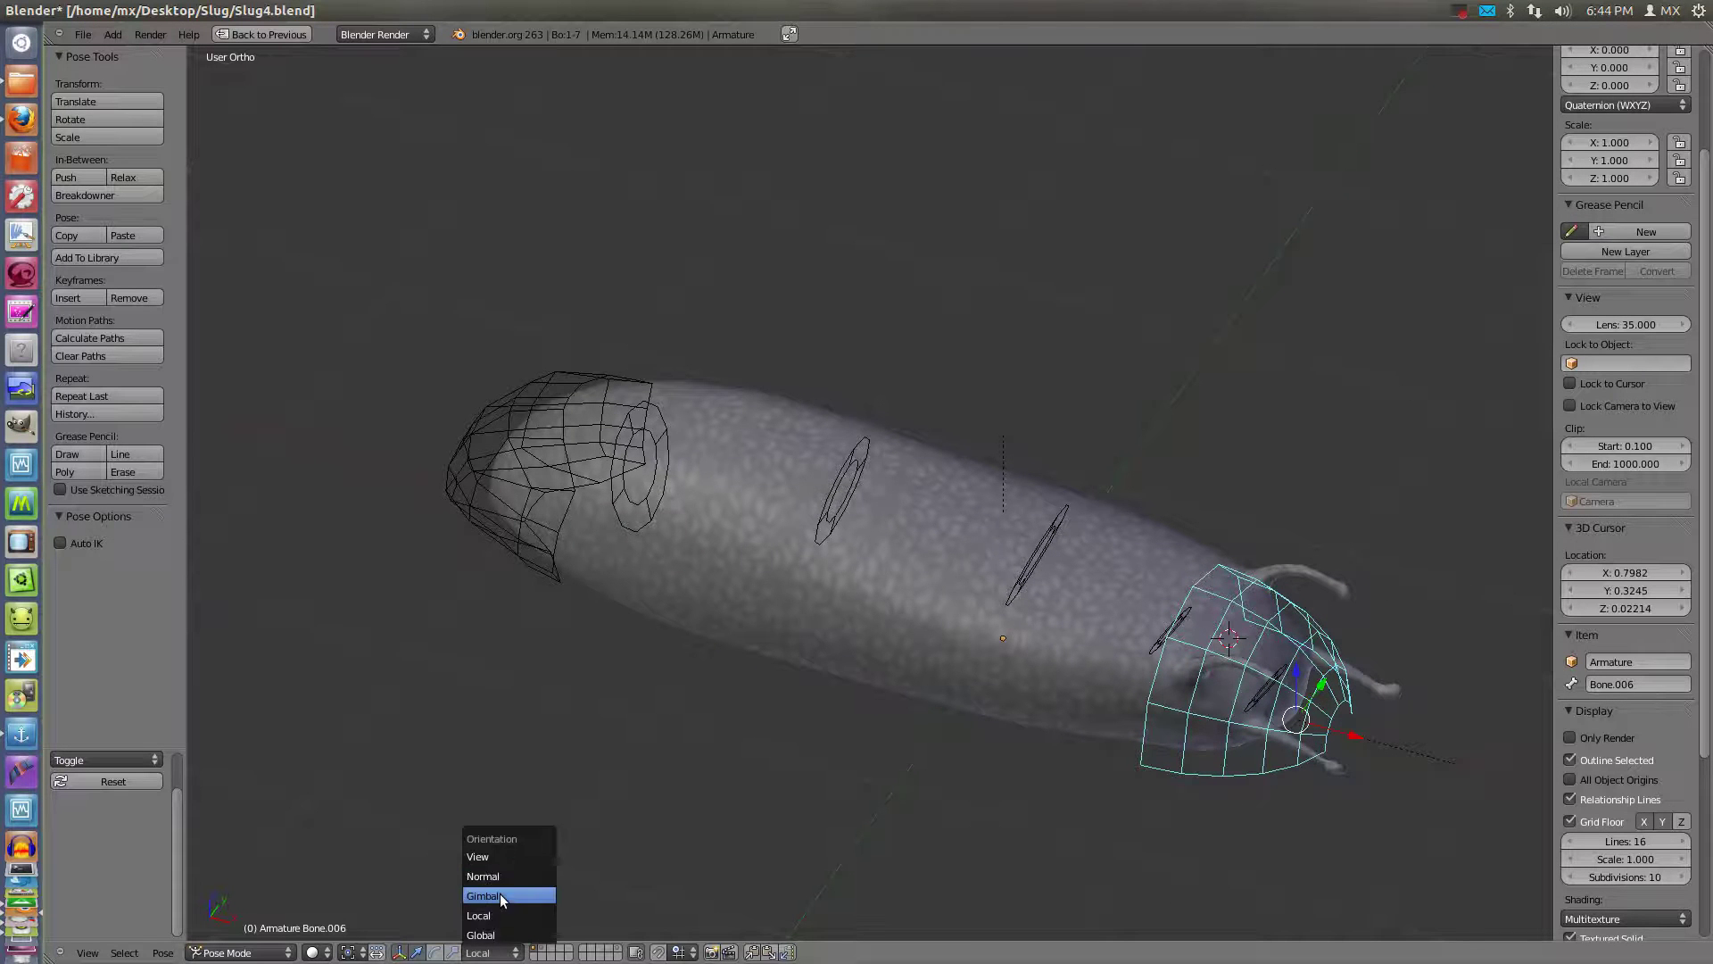
click(499, 896)
drag(1351, 729, 1328, 710)
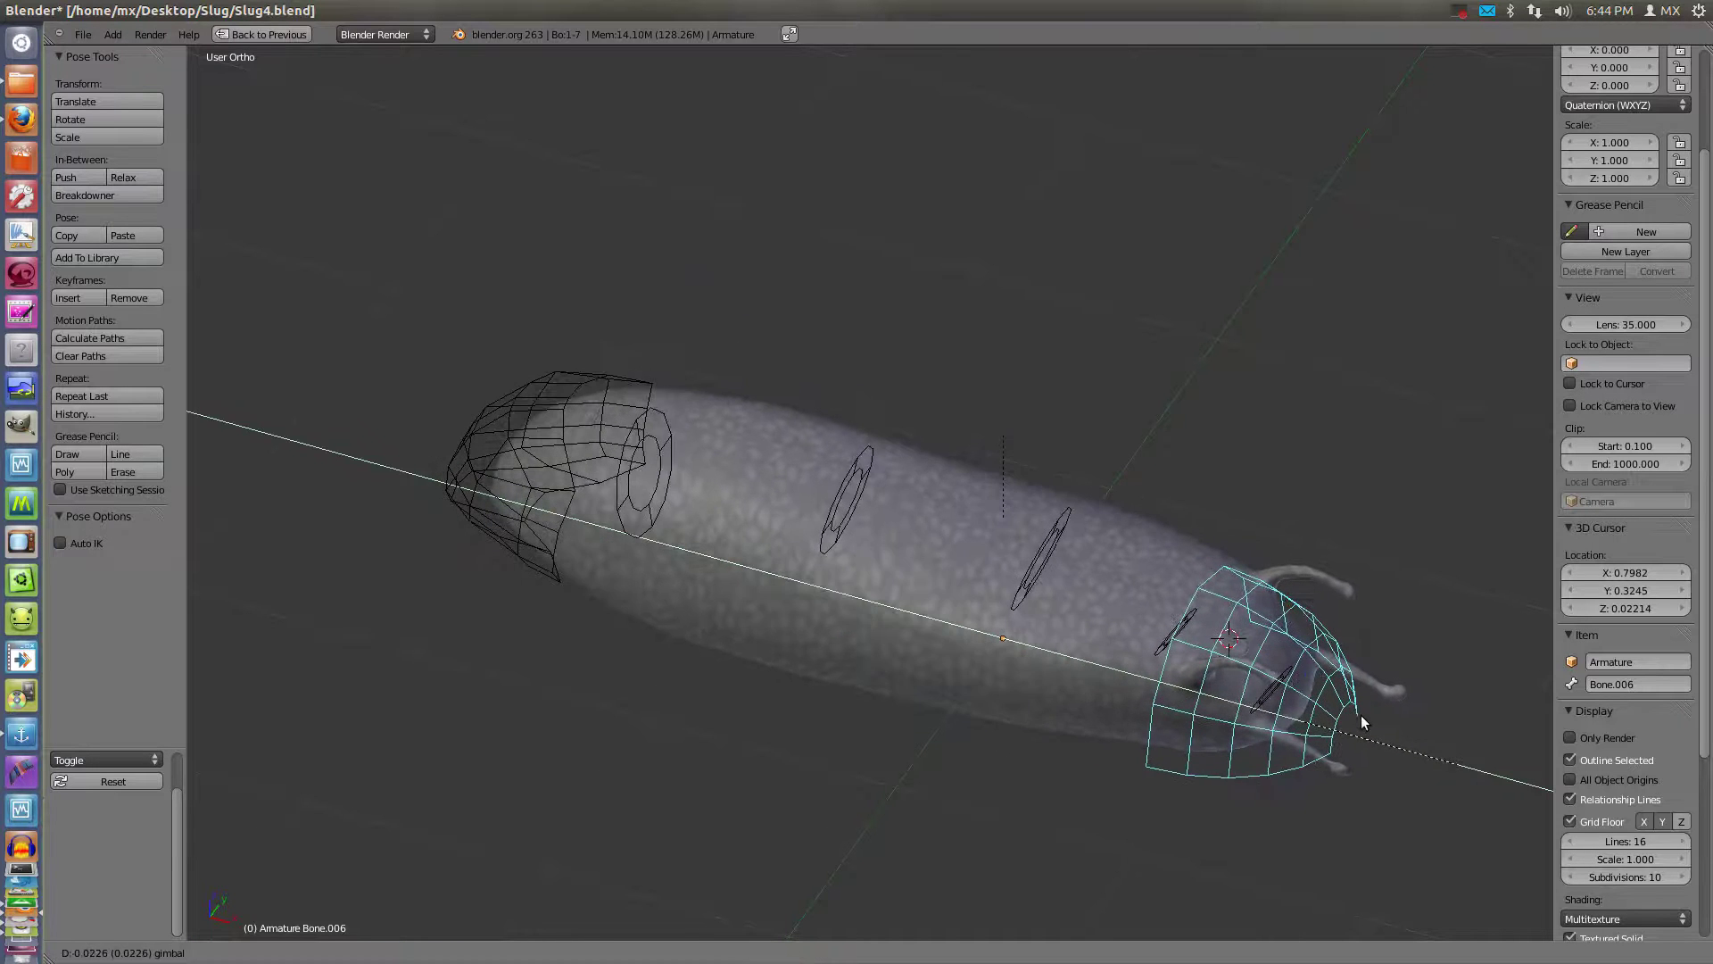
drag(1329, 711, 1354, 714)
Test-move the opposite-end bone, select all bones, return to front view, and leave Pose Mode
right_click(507, 528)
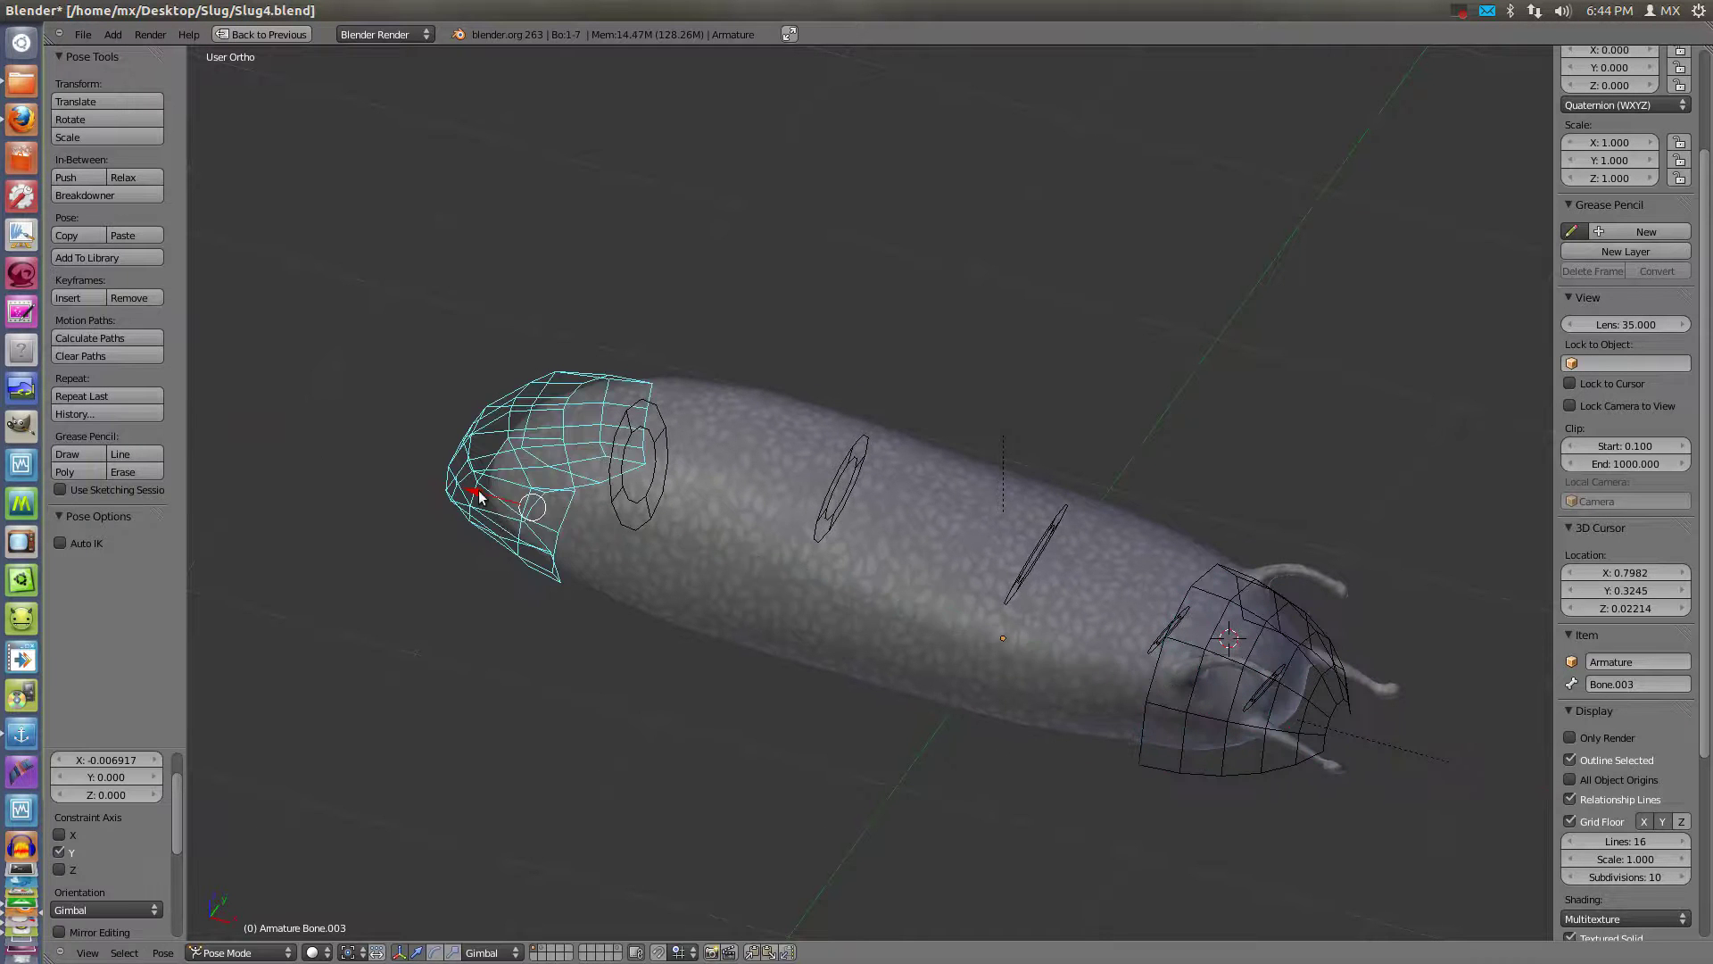
drag(479, 498, 611, 508)
key(Escape)
key(a)
key(a)
scroll(752, 549, up, 2)
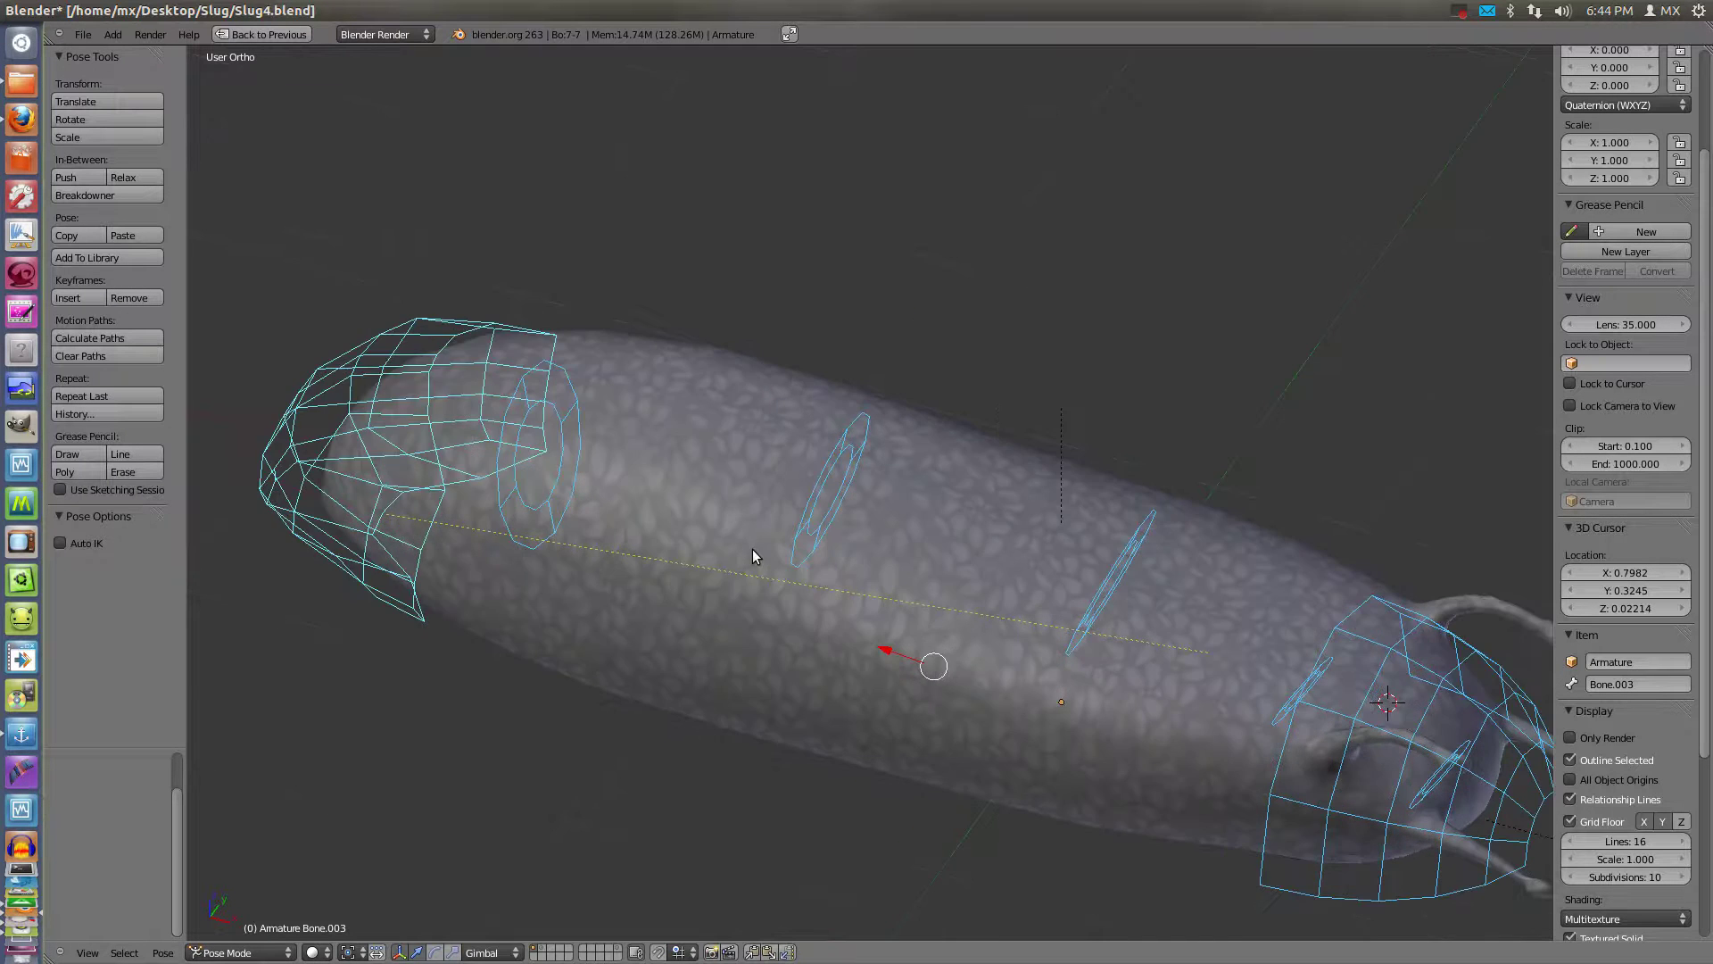
key(KP_1)
scroll(754, 550, down, 2)
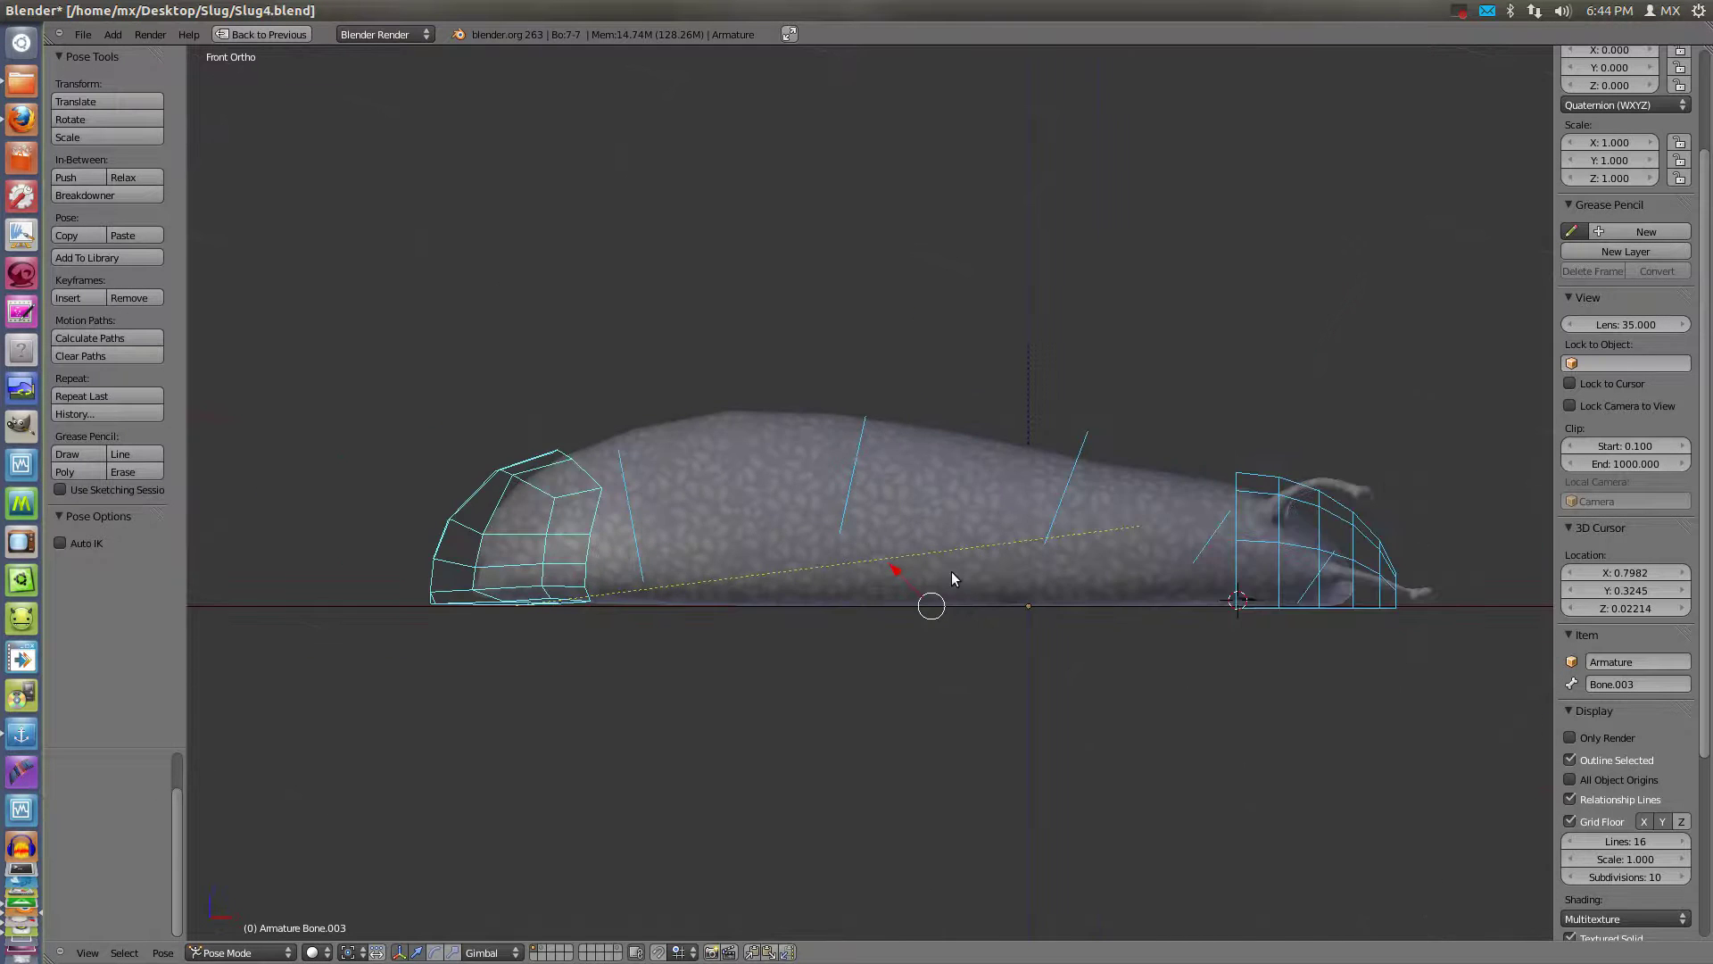
key(ctrl+Tab)
scroll(920, 564, up, 1)
scroll(919, 563, up, 1)
scroll(945, 535, down, 2)
scroll(957, 532, up, 1)
Move the armature to layer 2 and check that layer in wireframe, then solid display
key(m)
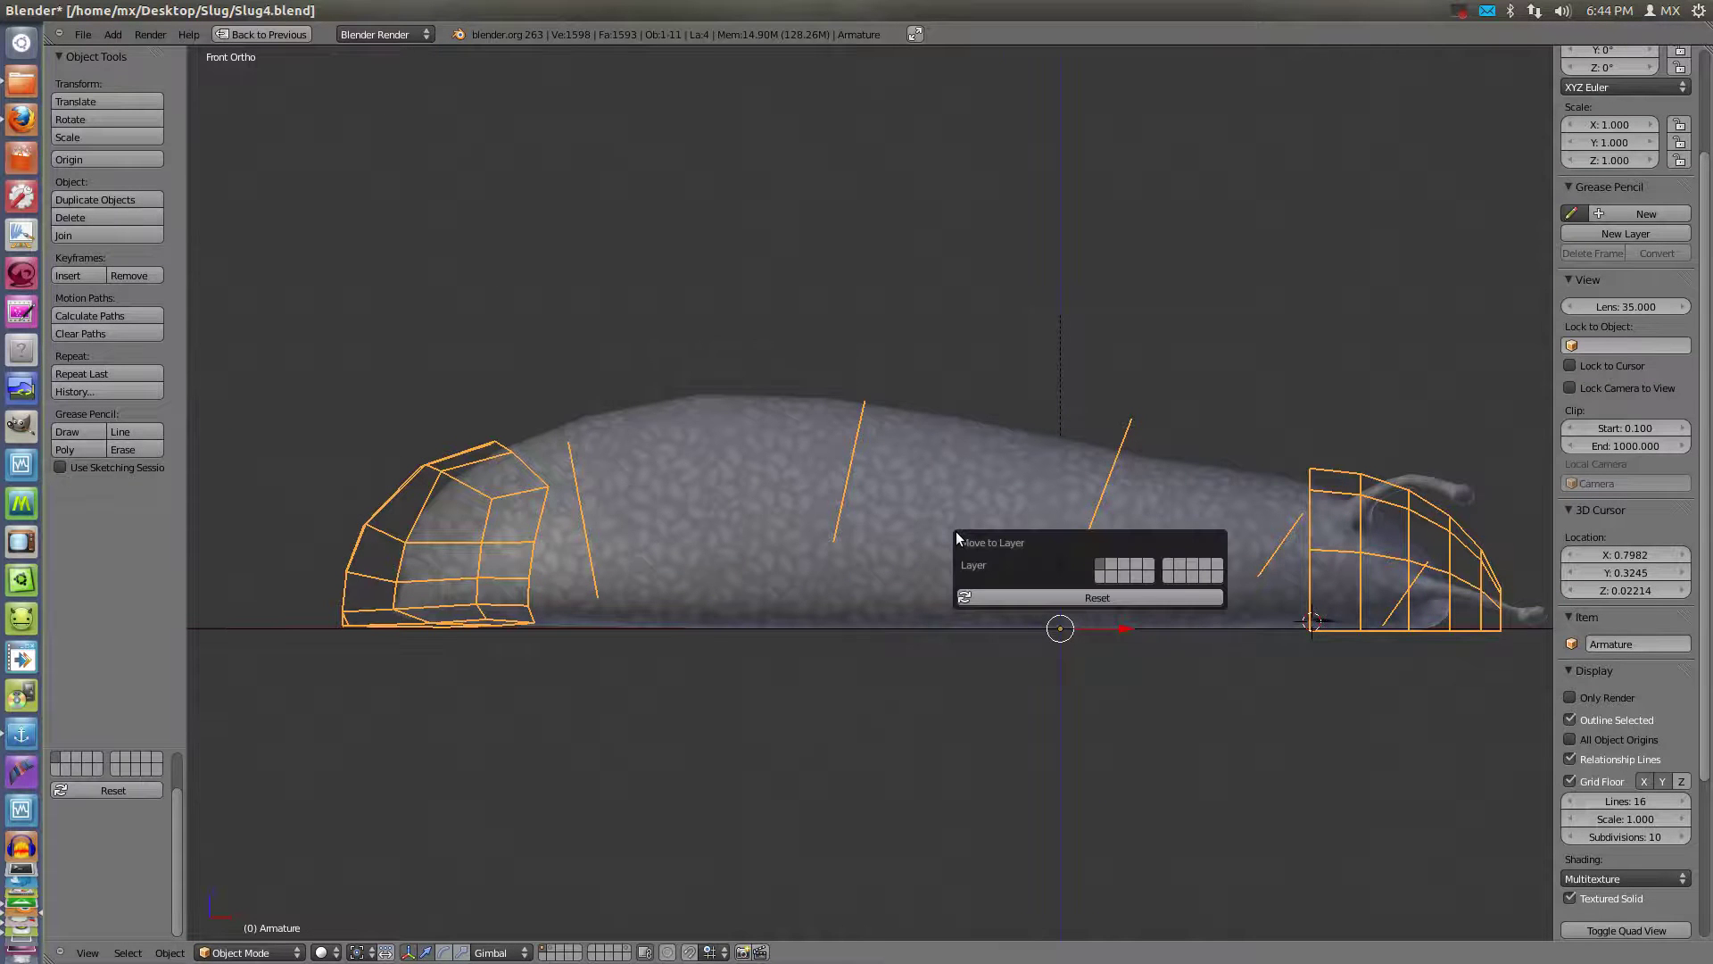
key(2)
key(2)
mouse_move(1002, 470)
middle_down()
mouse_move(946, 542)
mouse_move(1086, 433)
middle_up()
key(z)
key(alt+z)
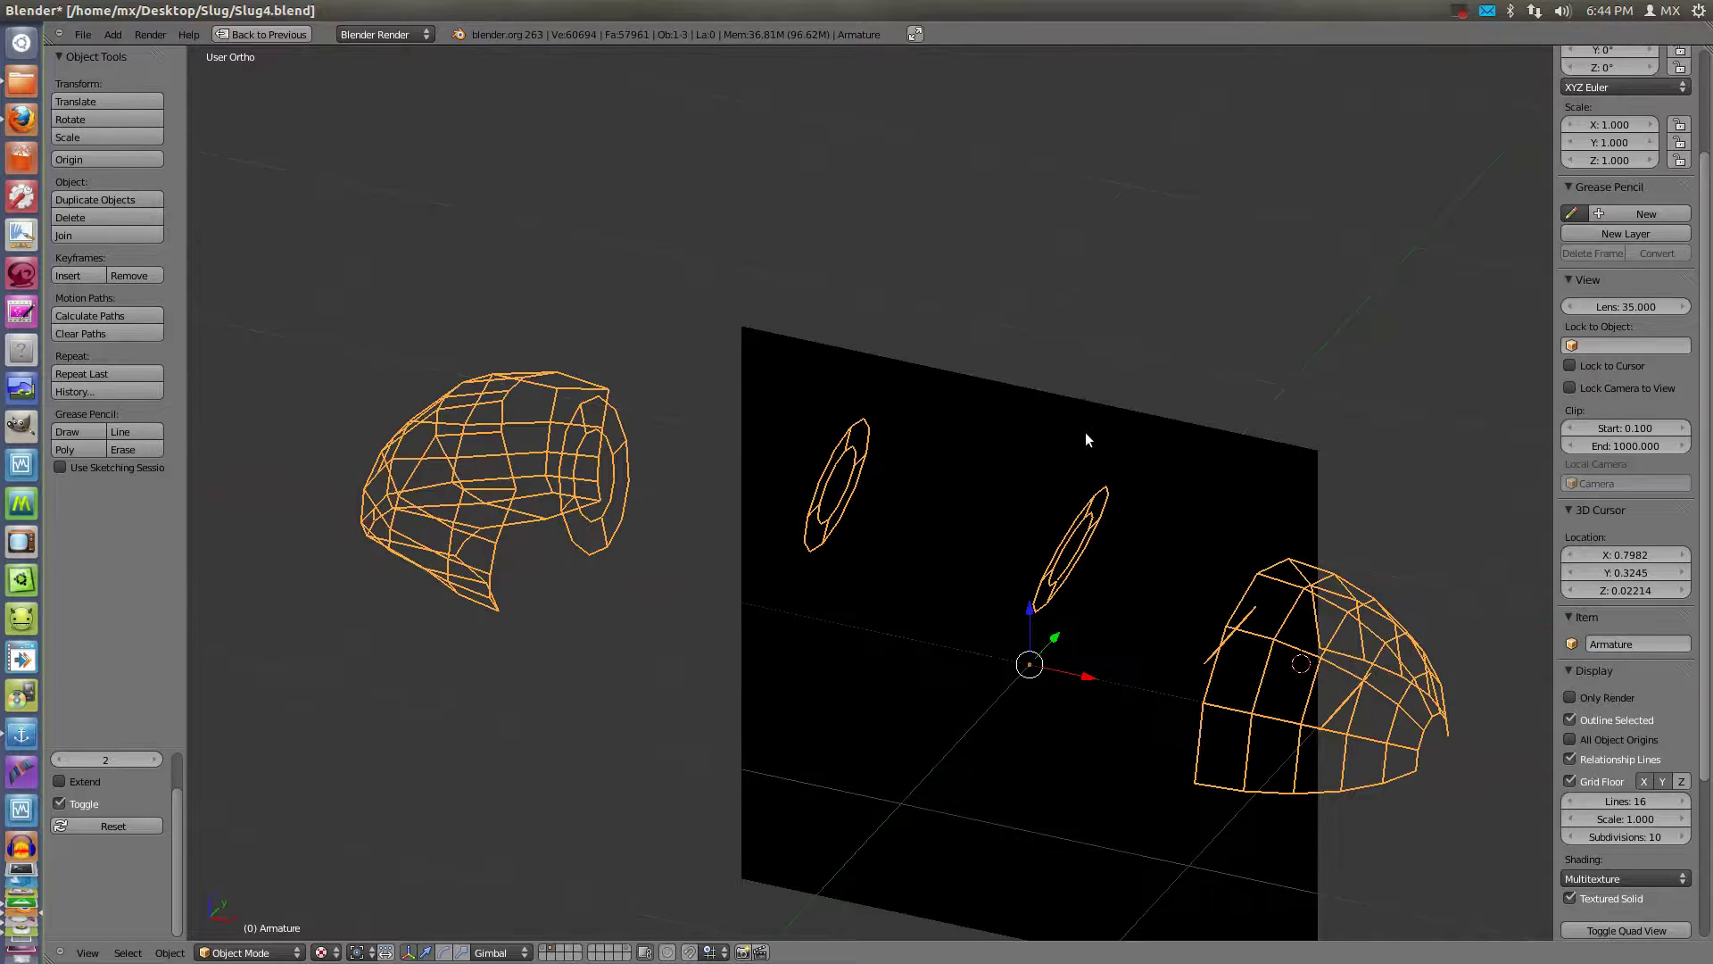
Delete the black plane
right_click(1086, 439)
key(x)
click(1028, 476)
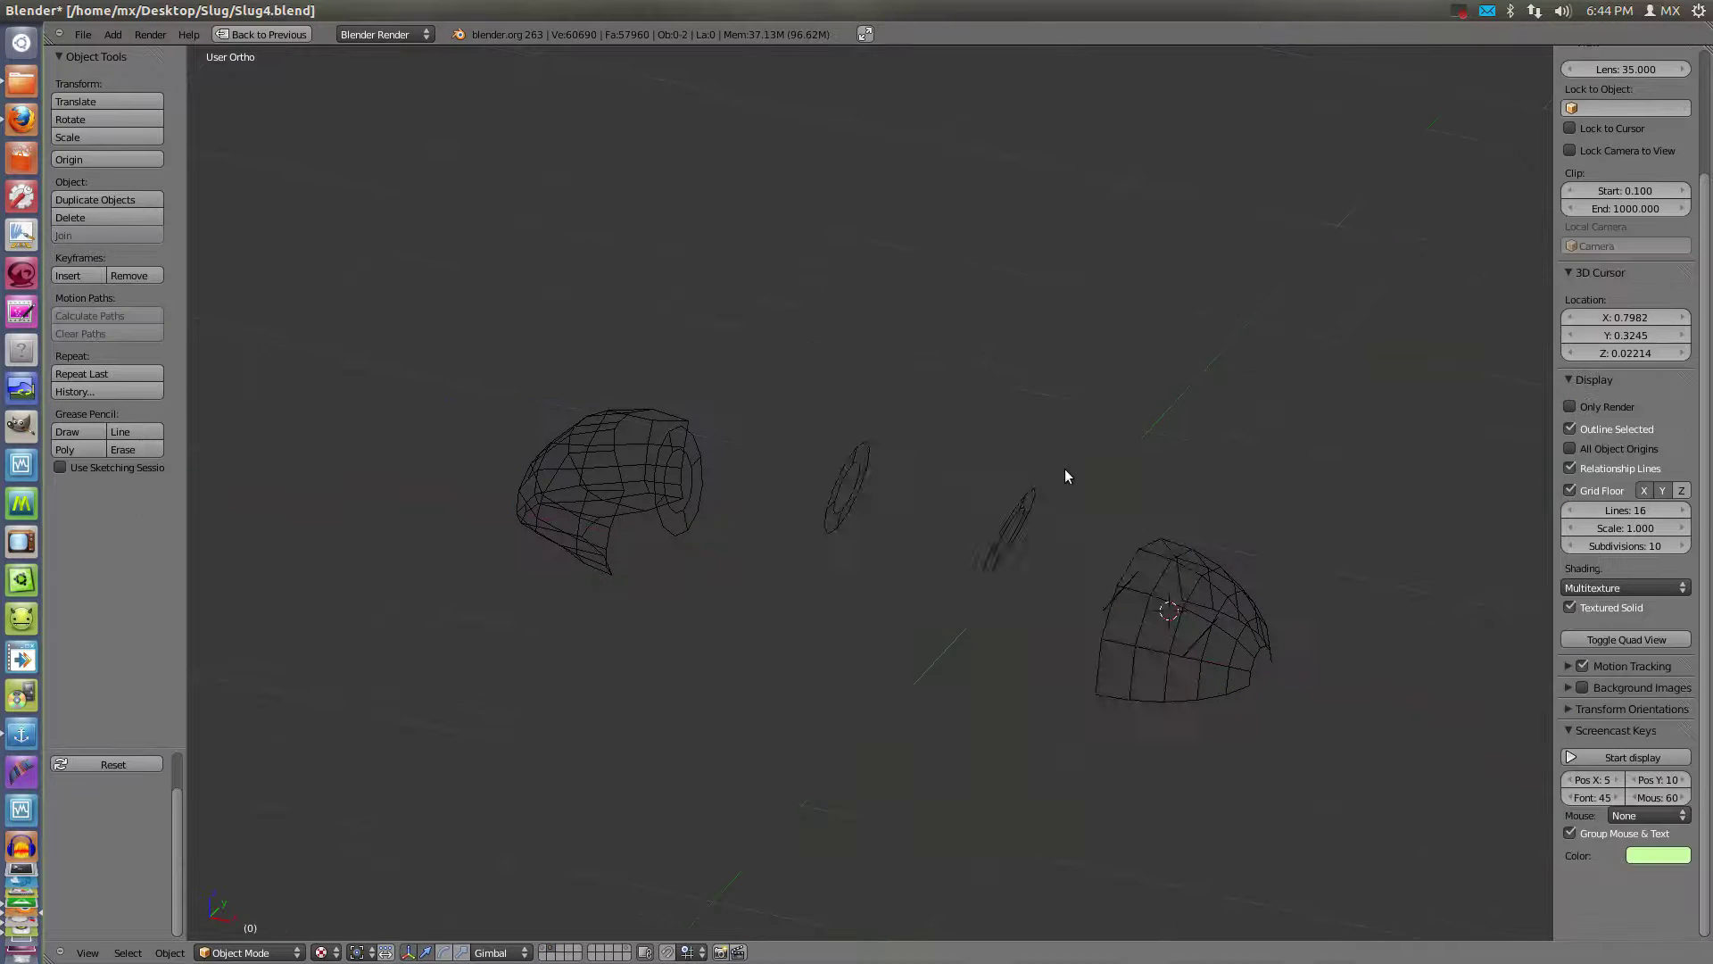
scroll(1008, 470, up, 3)
scroll(1008, 469, down, 3)
Show layer 1 with the slug mesh and view it obliquely from the front
key(1)
key(KP_1)
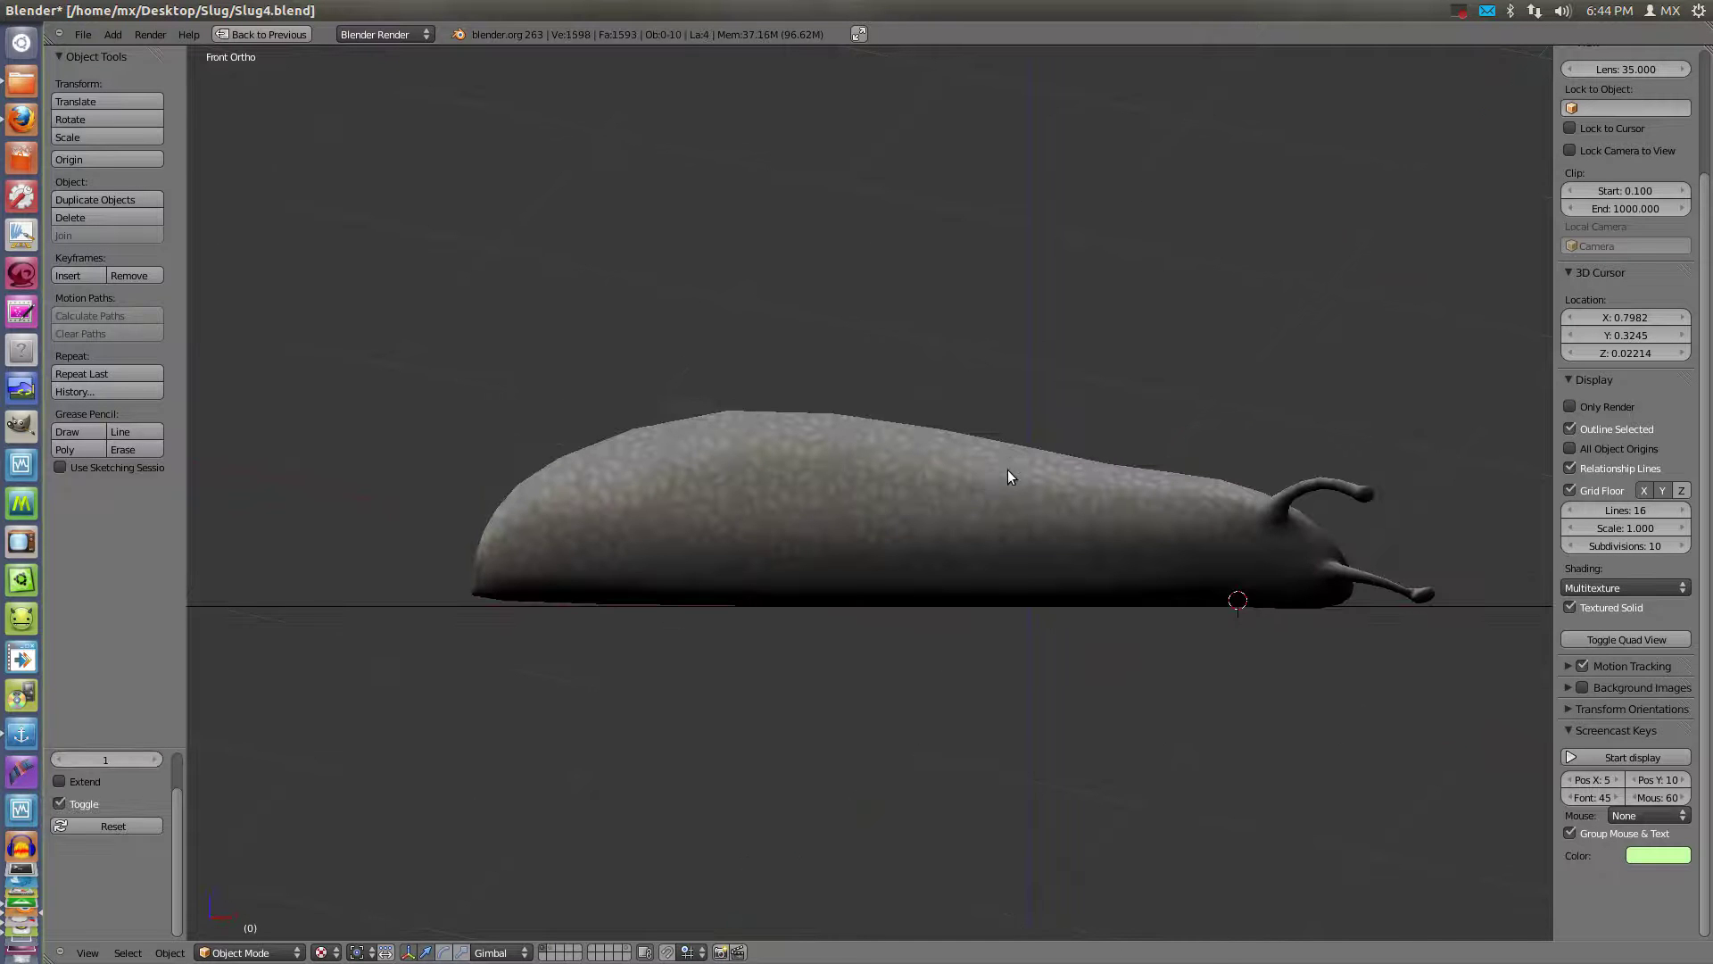
mouse_move(1033, 479)
middle_down()
mouse_move(1019, 600)
mouse_move(989, 639)
mouse_move(1039, 614)
mouse_move(1143, 692)
mouse_move(1209, 681)
mouse_move(871, 665)
mouse_move(930, 566)
mouse_move(835, 635)
mouse_move(674, 643)
mouse_move(581, 812)
middle_up()
scroll(1039, 615, up, 5)
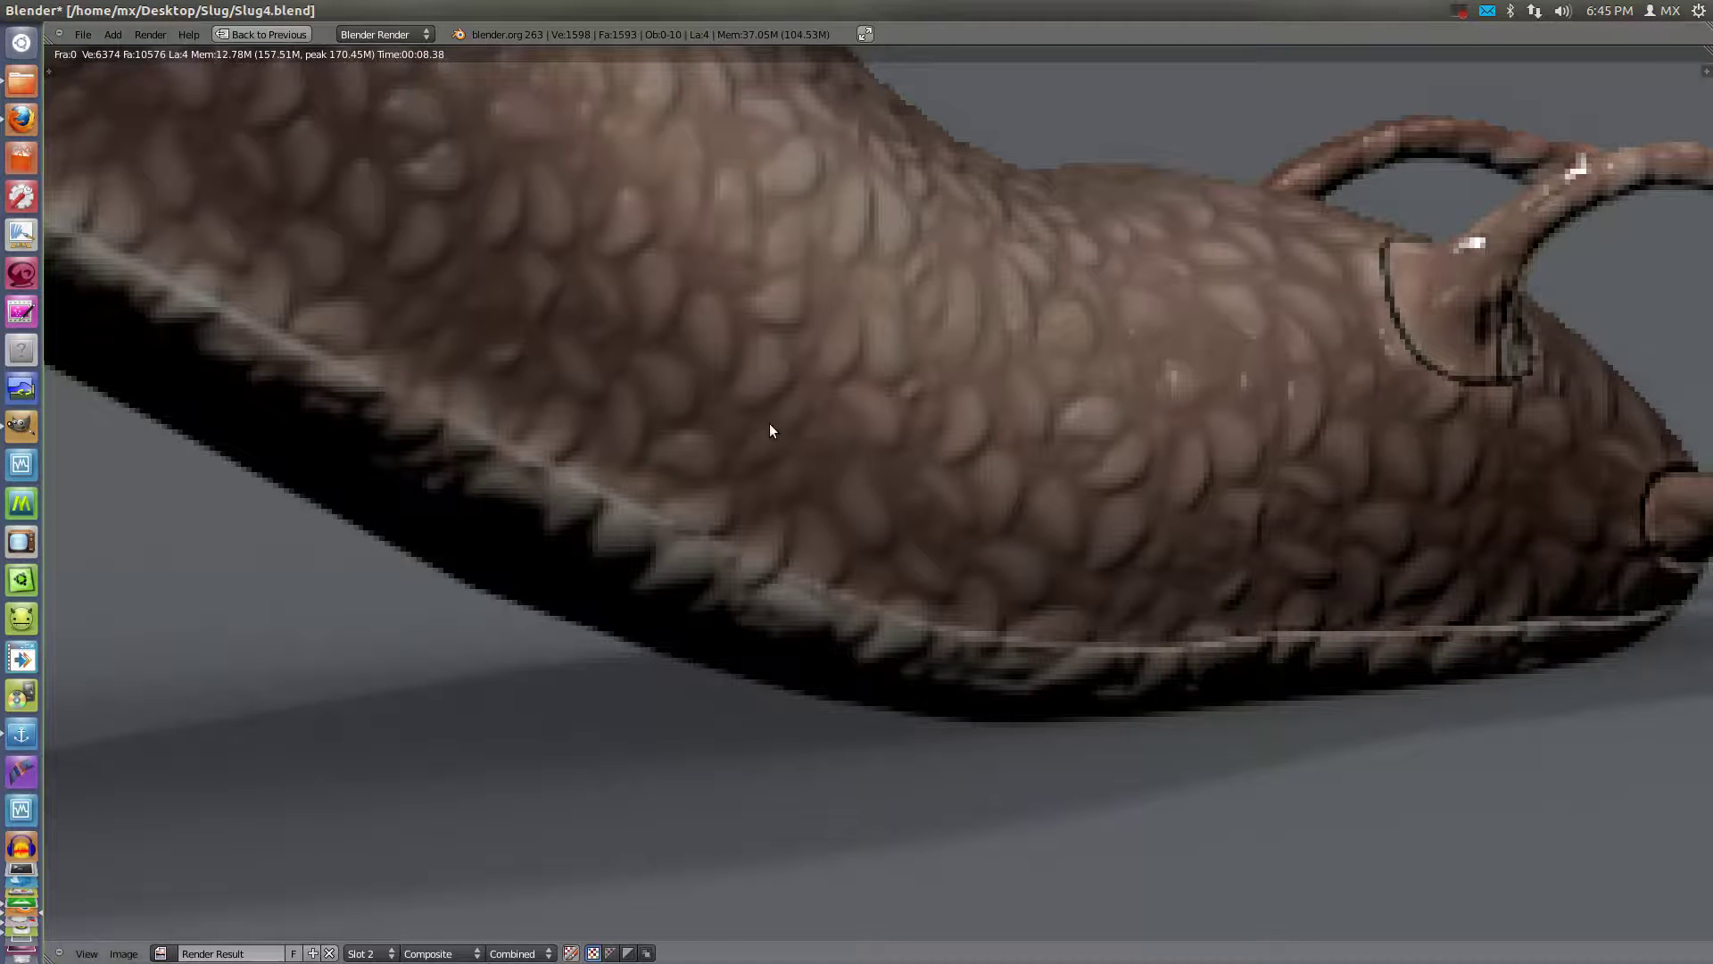
Minimize the Blender window to switch over to GIMP
mouse_move(78, 11)
click(27, 14)
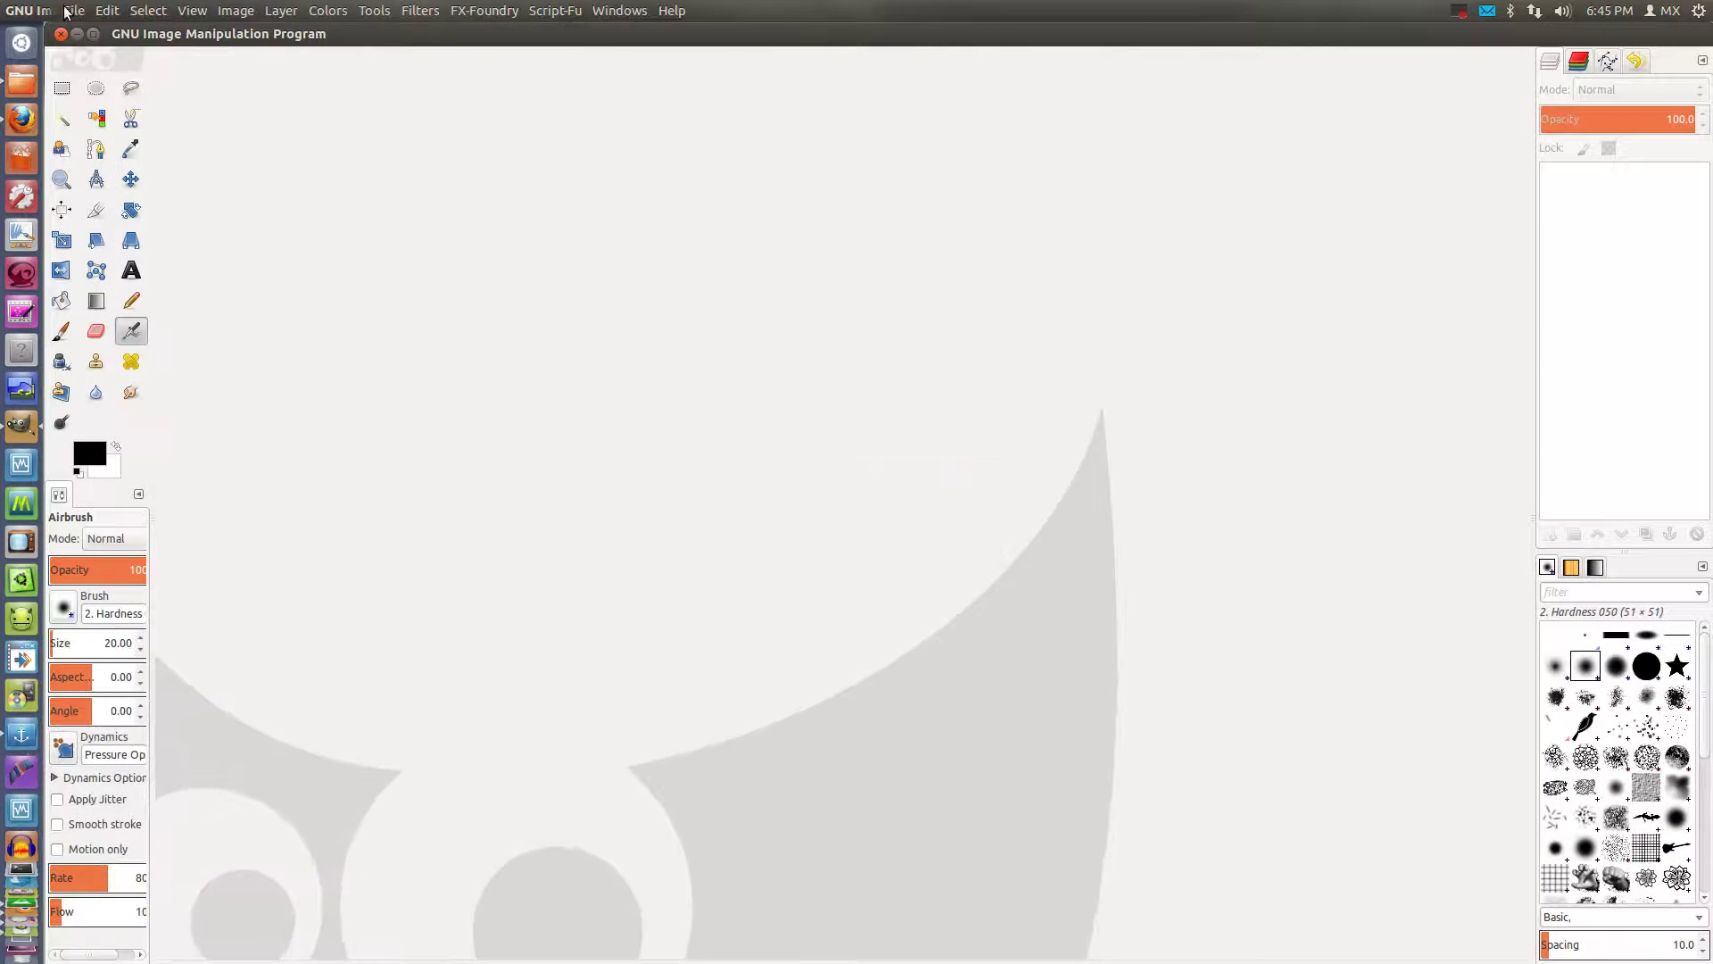
Bookmark the Desktop's Slug folder in GIMP's Open Image dialog
click(74, 11)
click(174, 78)
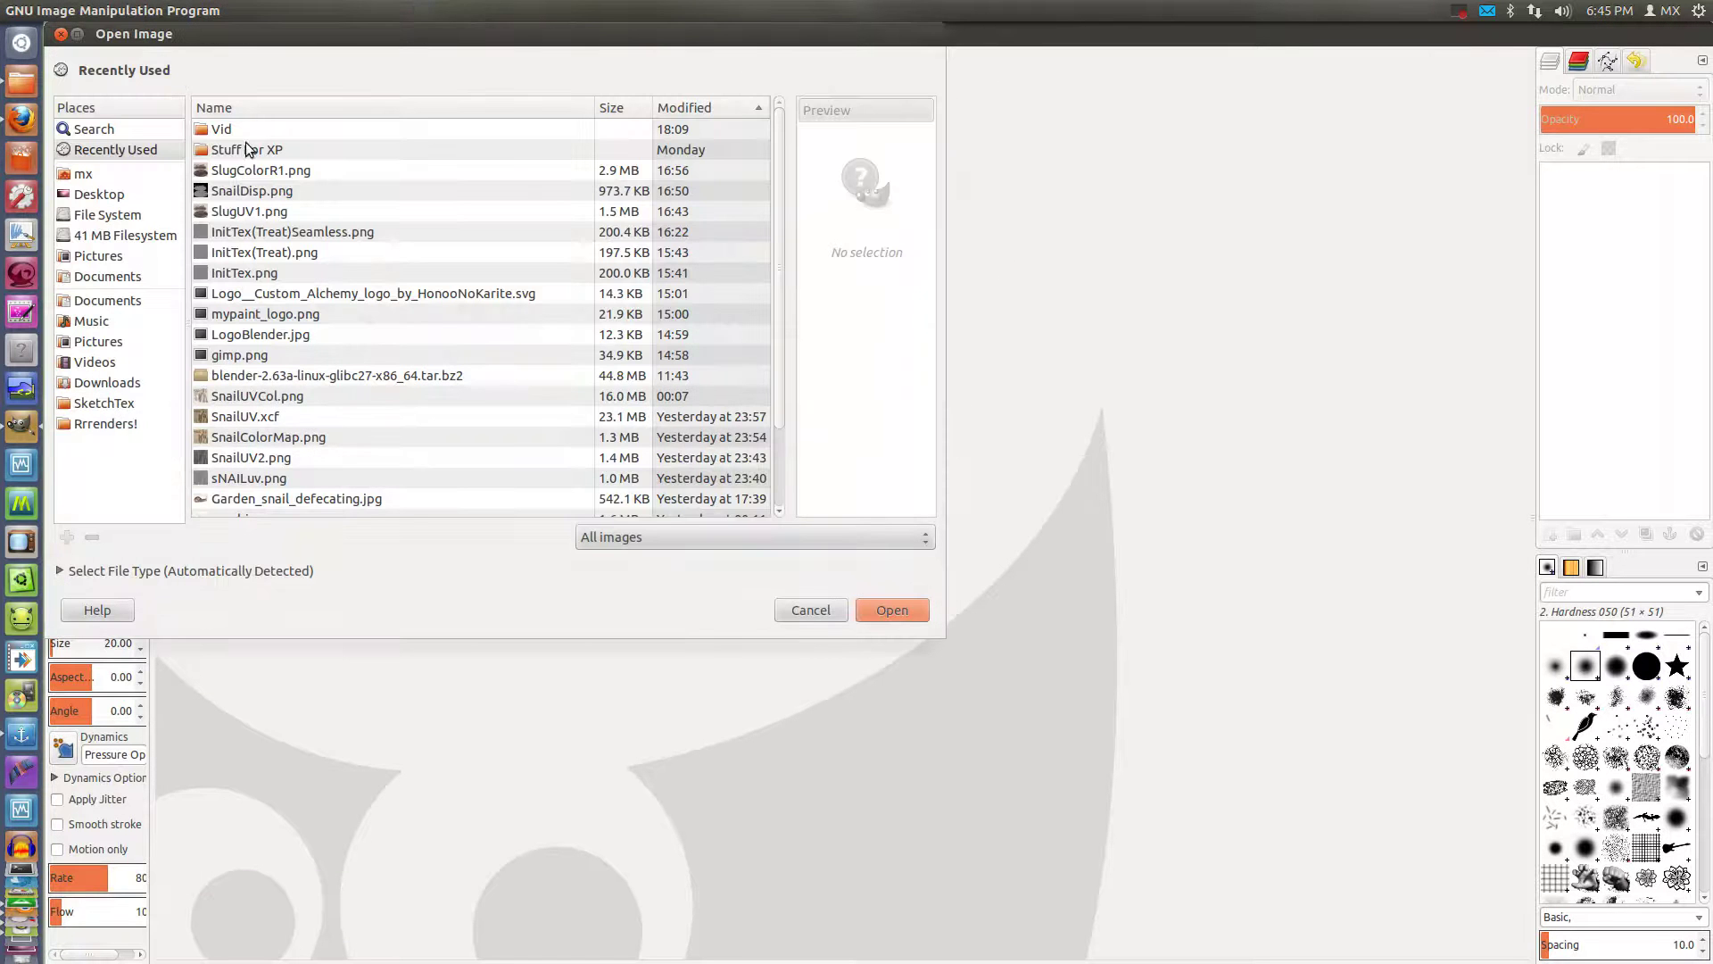
click(97, 195)
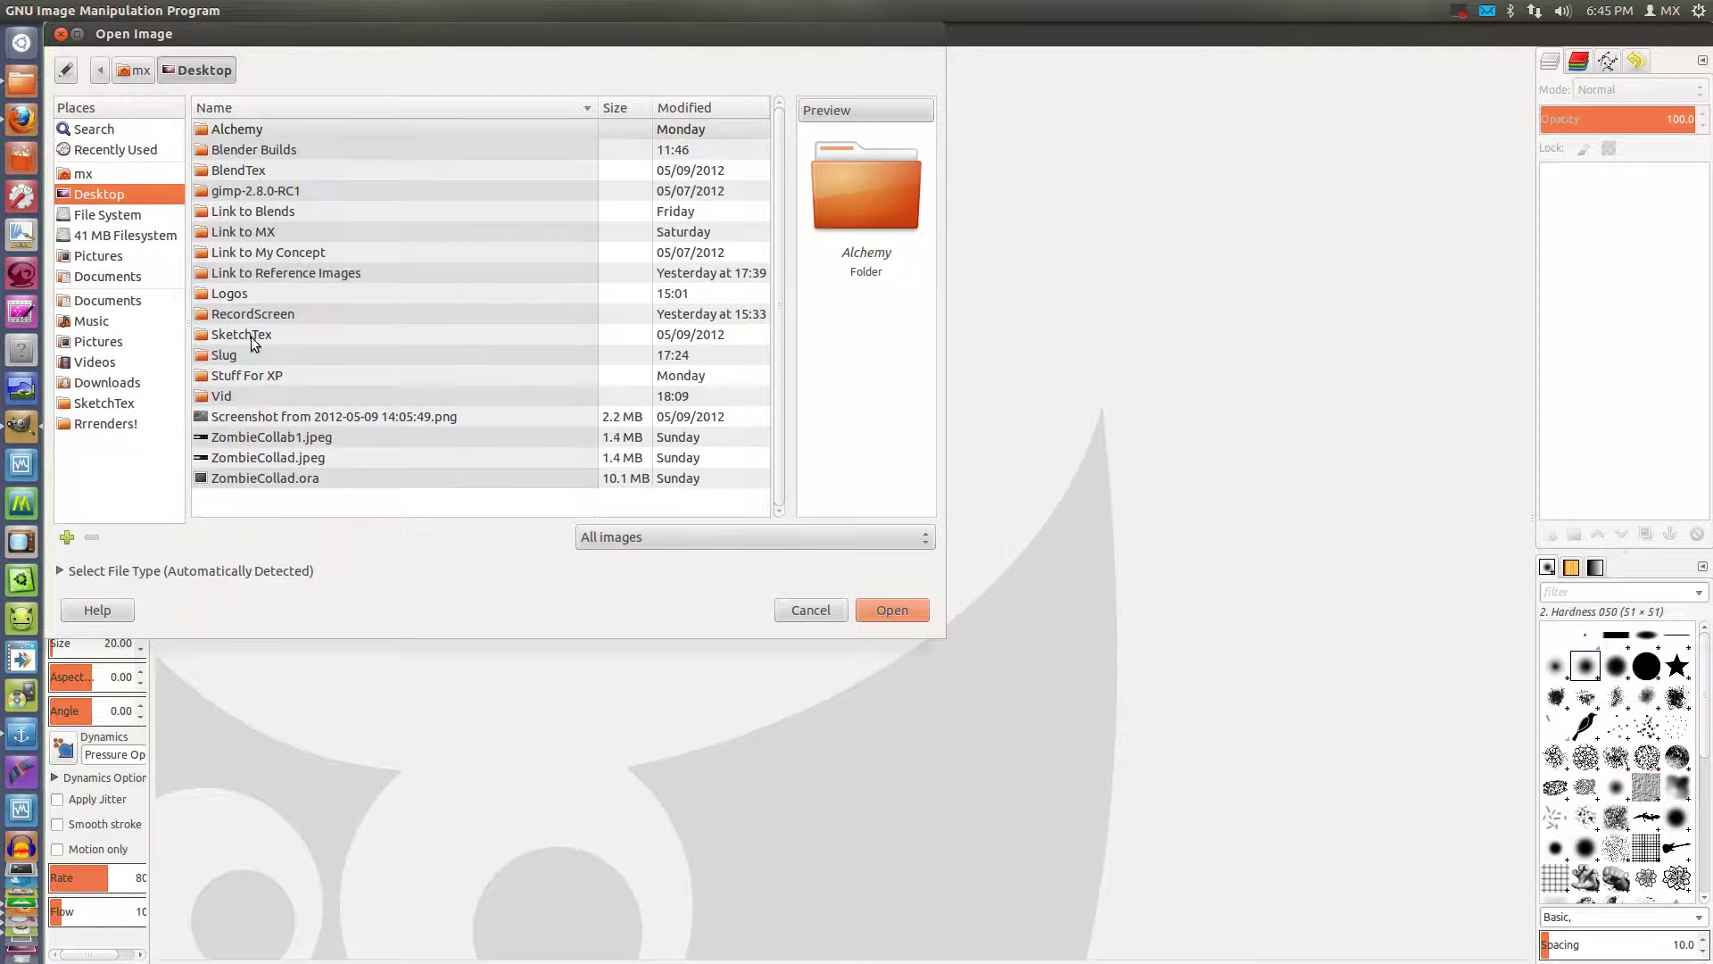
click(232, 361)
click(65, 538)
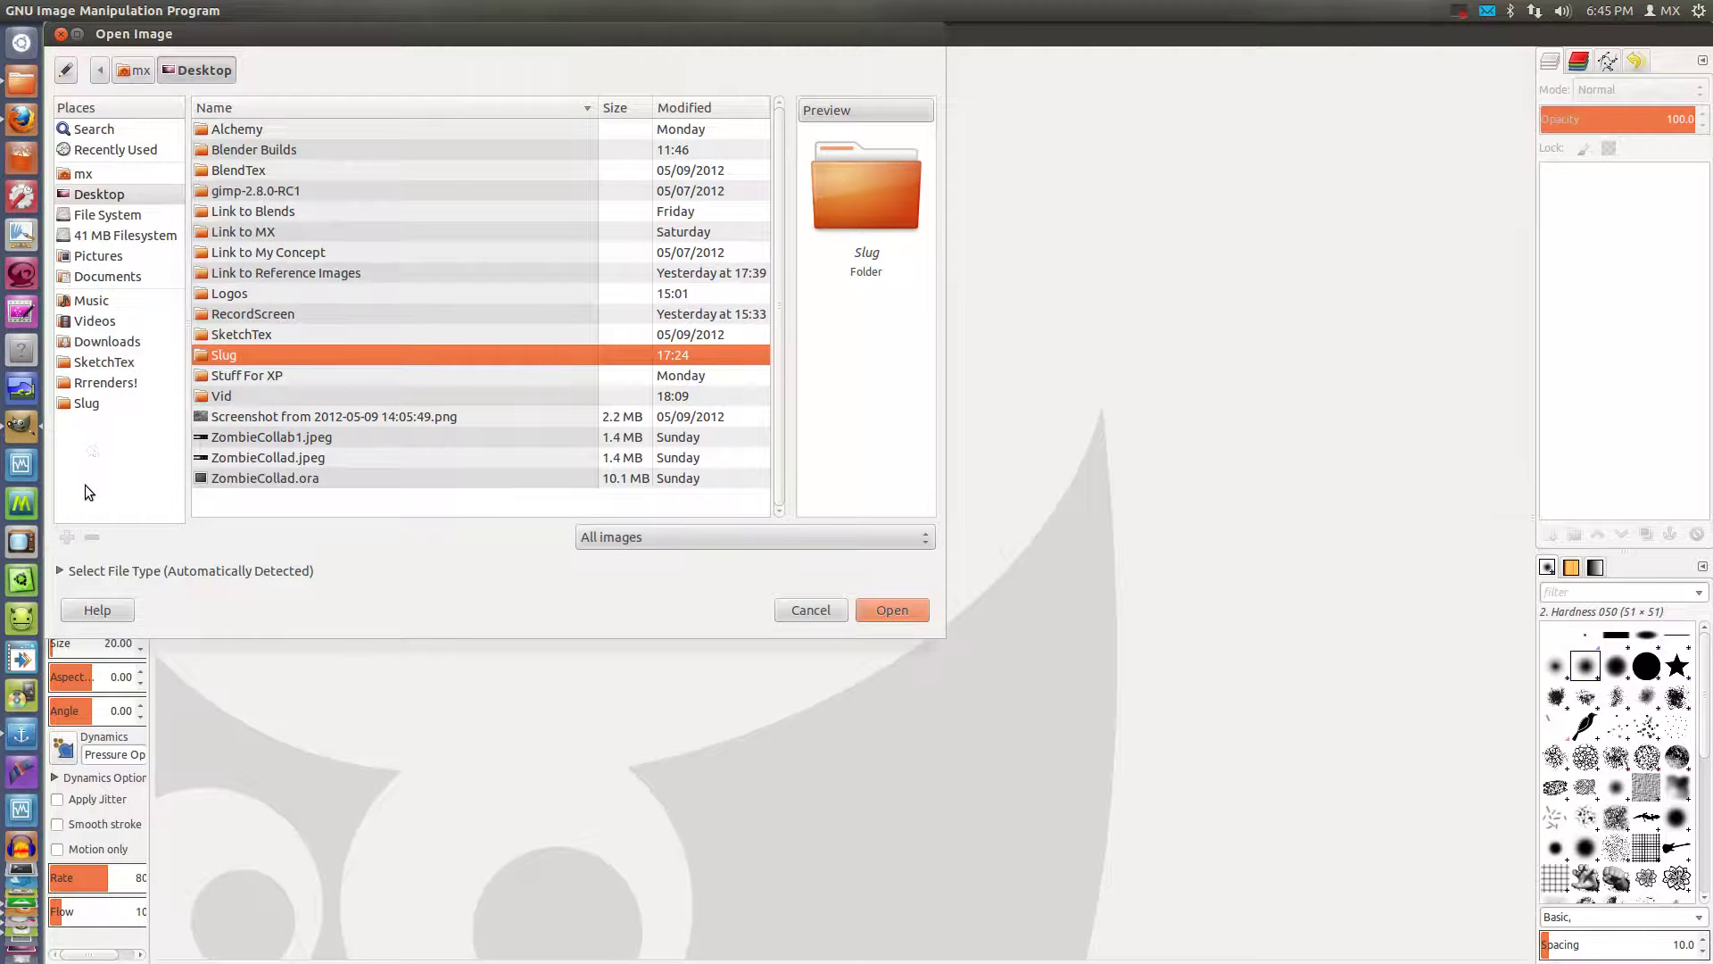
Open SnailDisp.png from the Slug folder
click(86, 404)
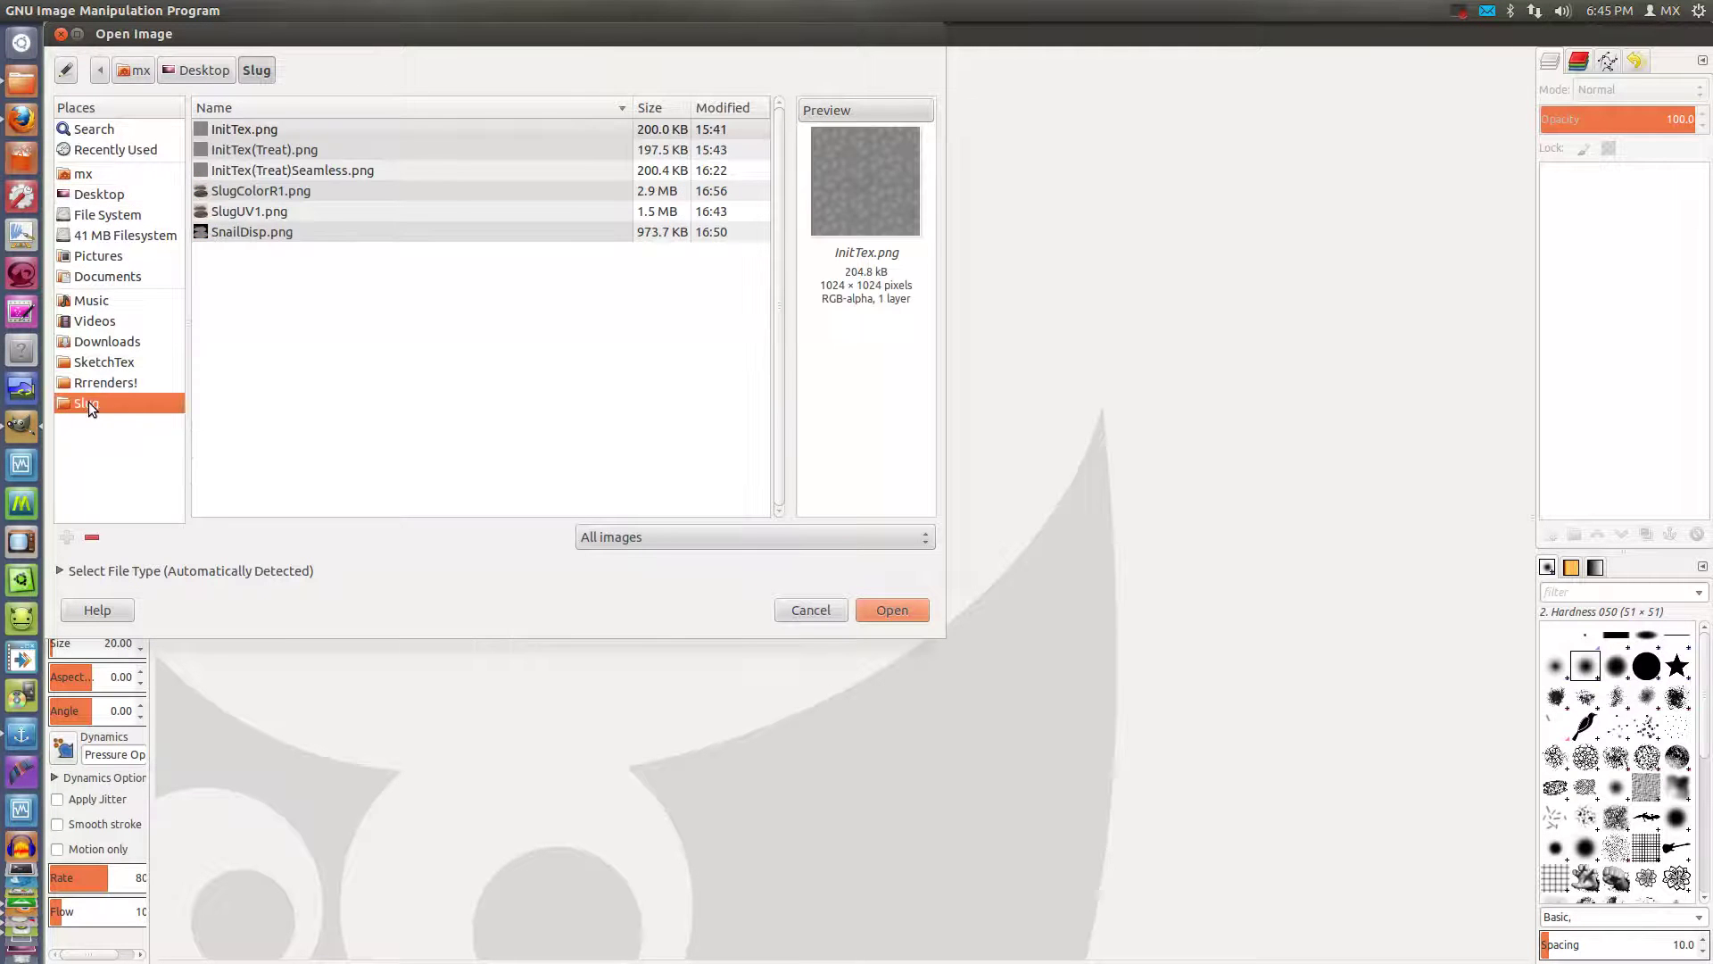
click(239, 227)
click(248, 186)
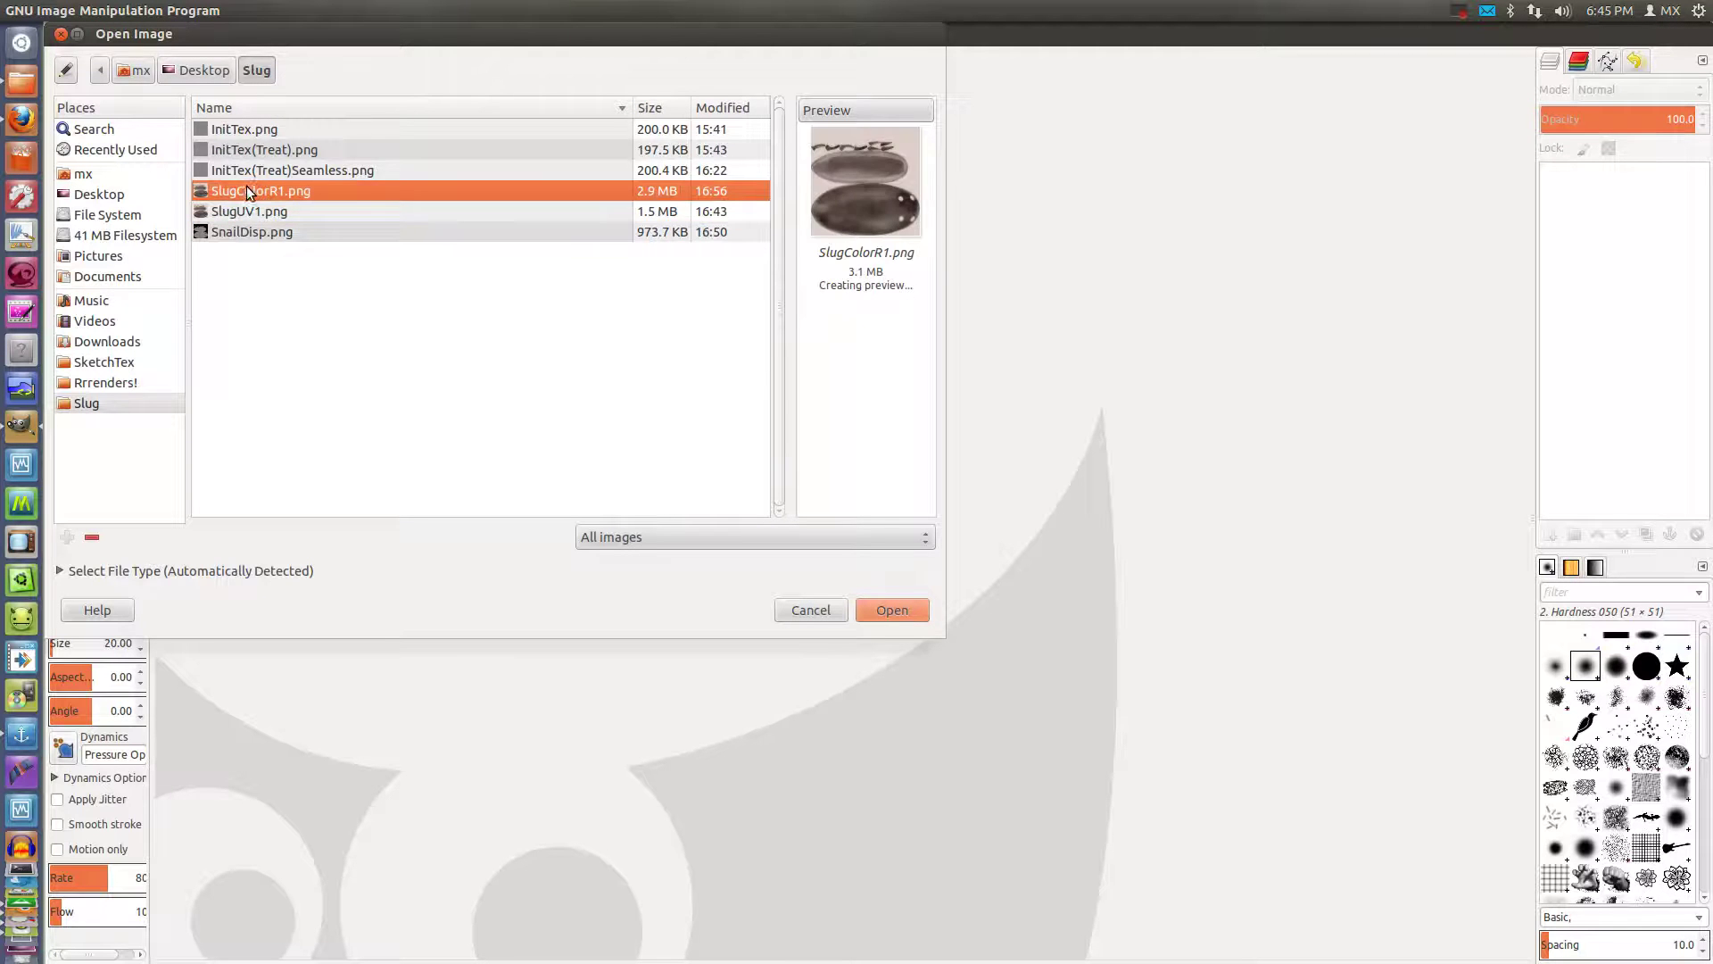
click(260, 148)
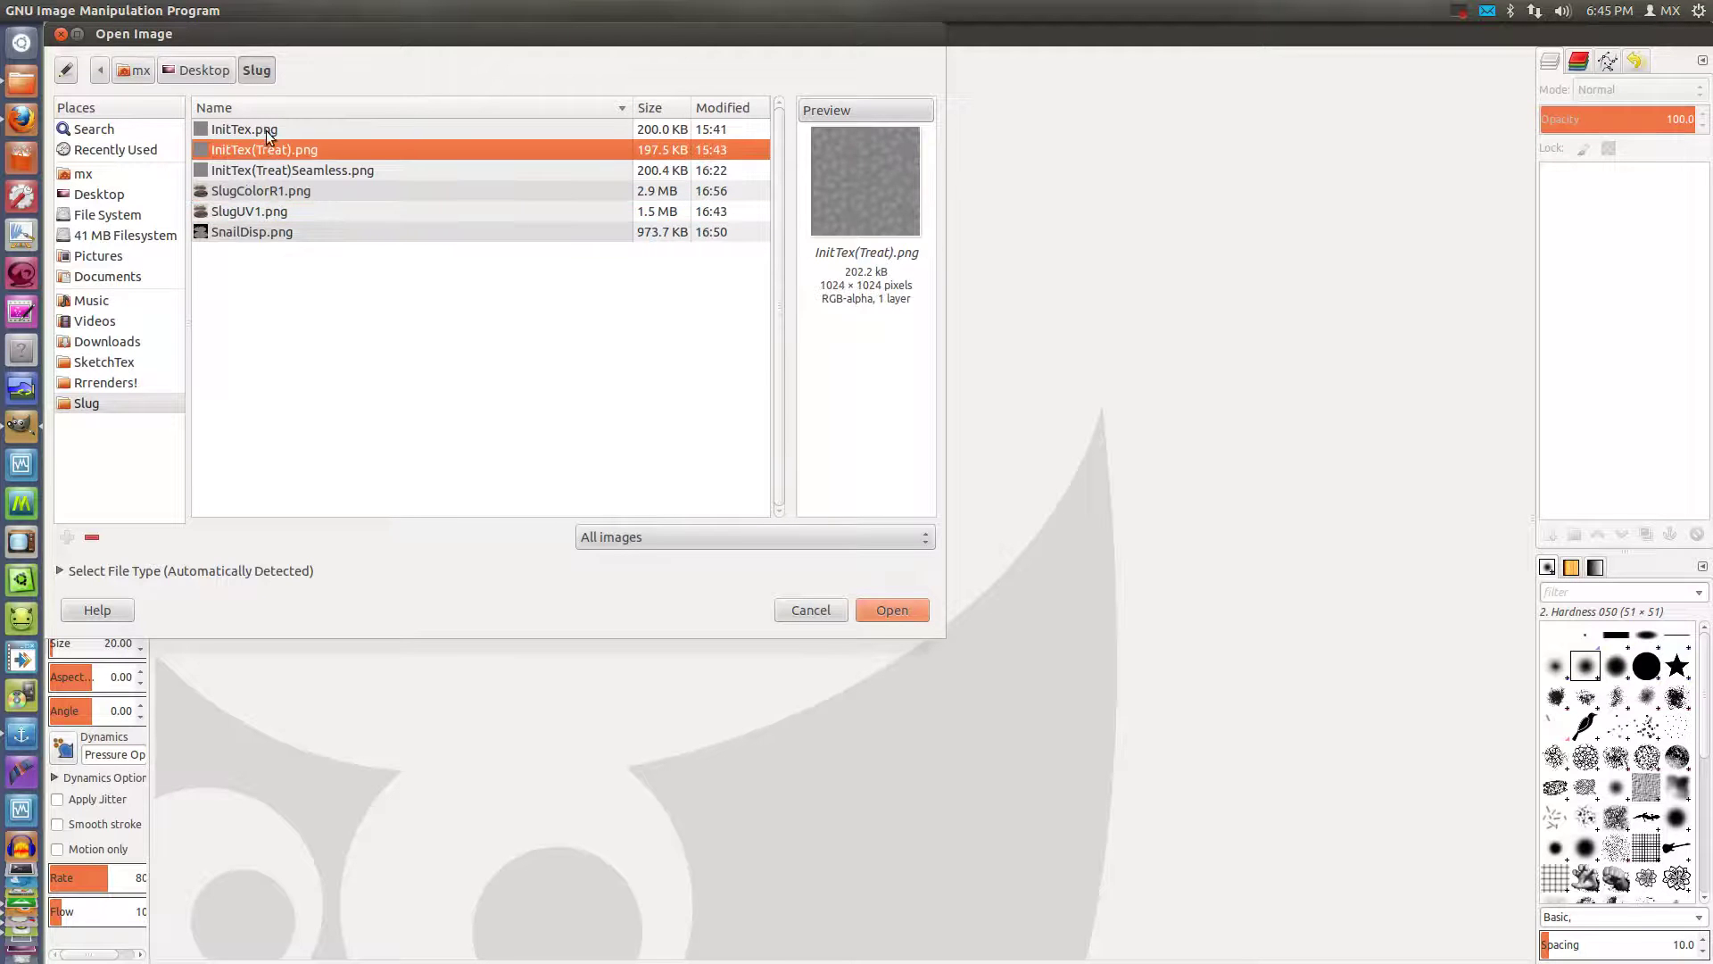
click(253, 233)
click(904, 609)
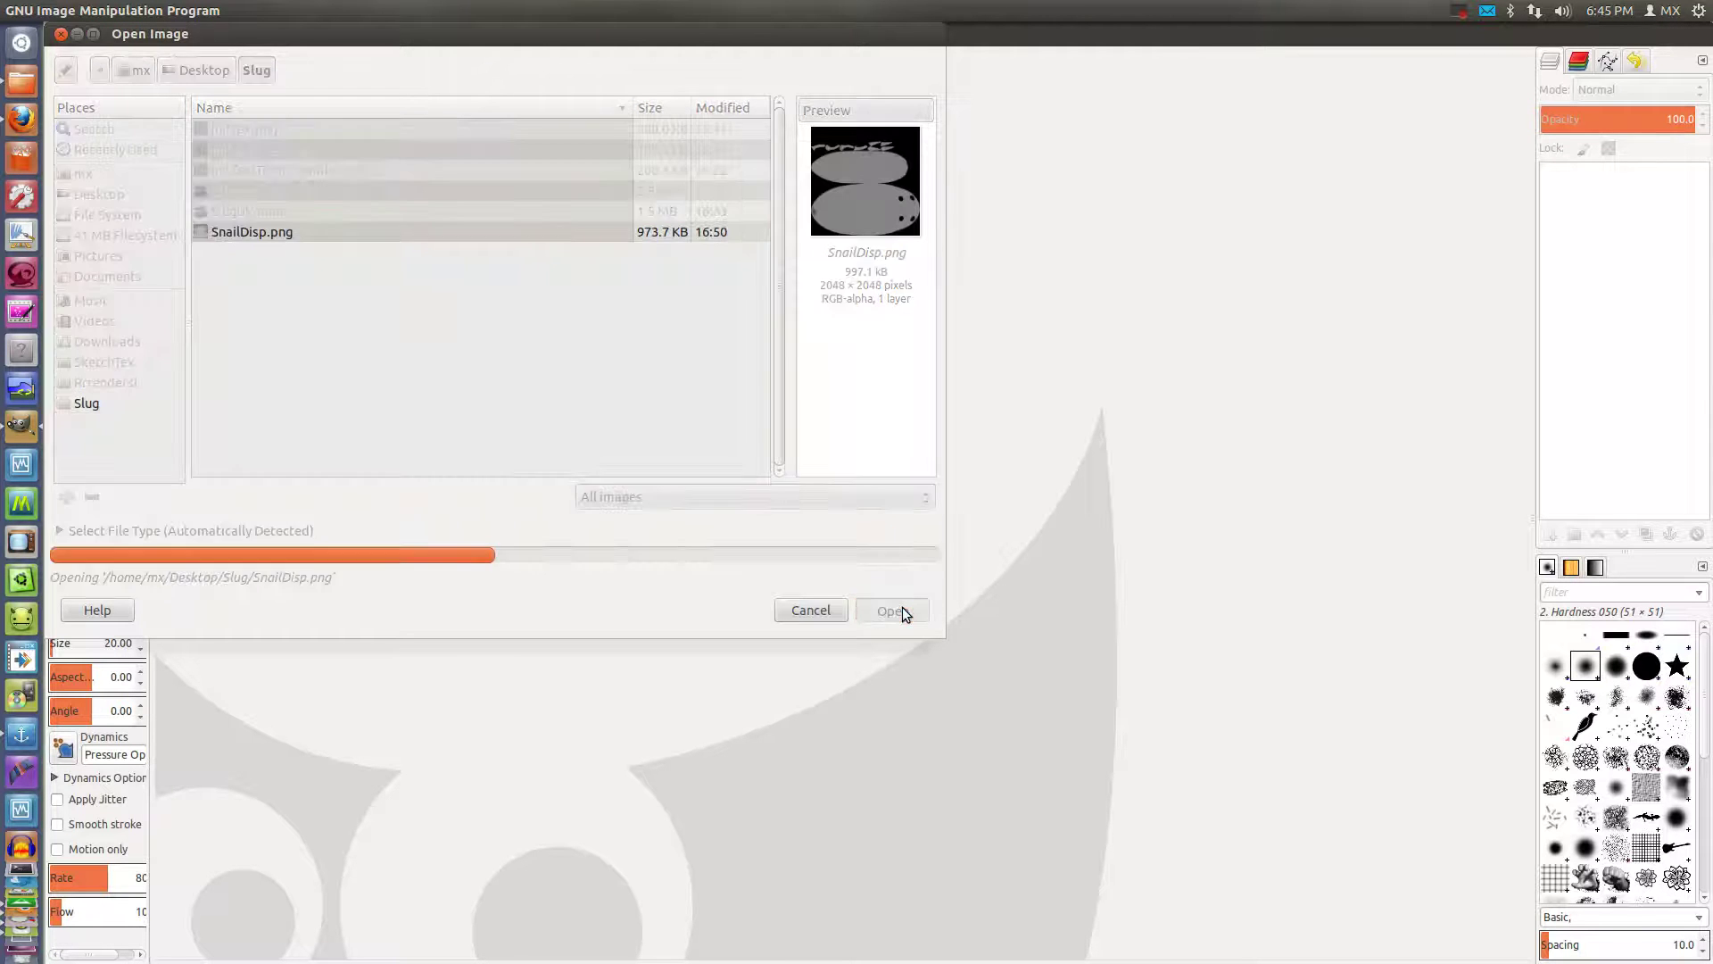
ctrl+scroll(785, 688, up, 3)
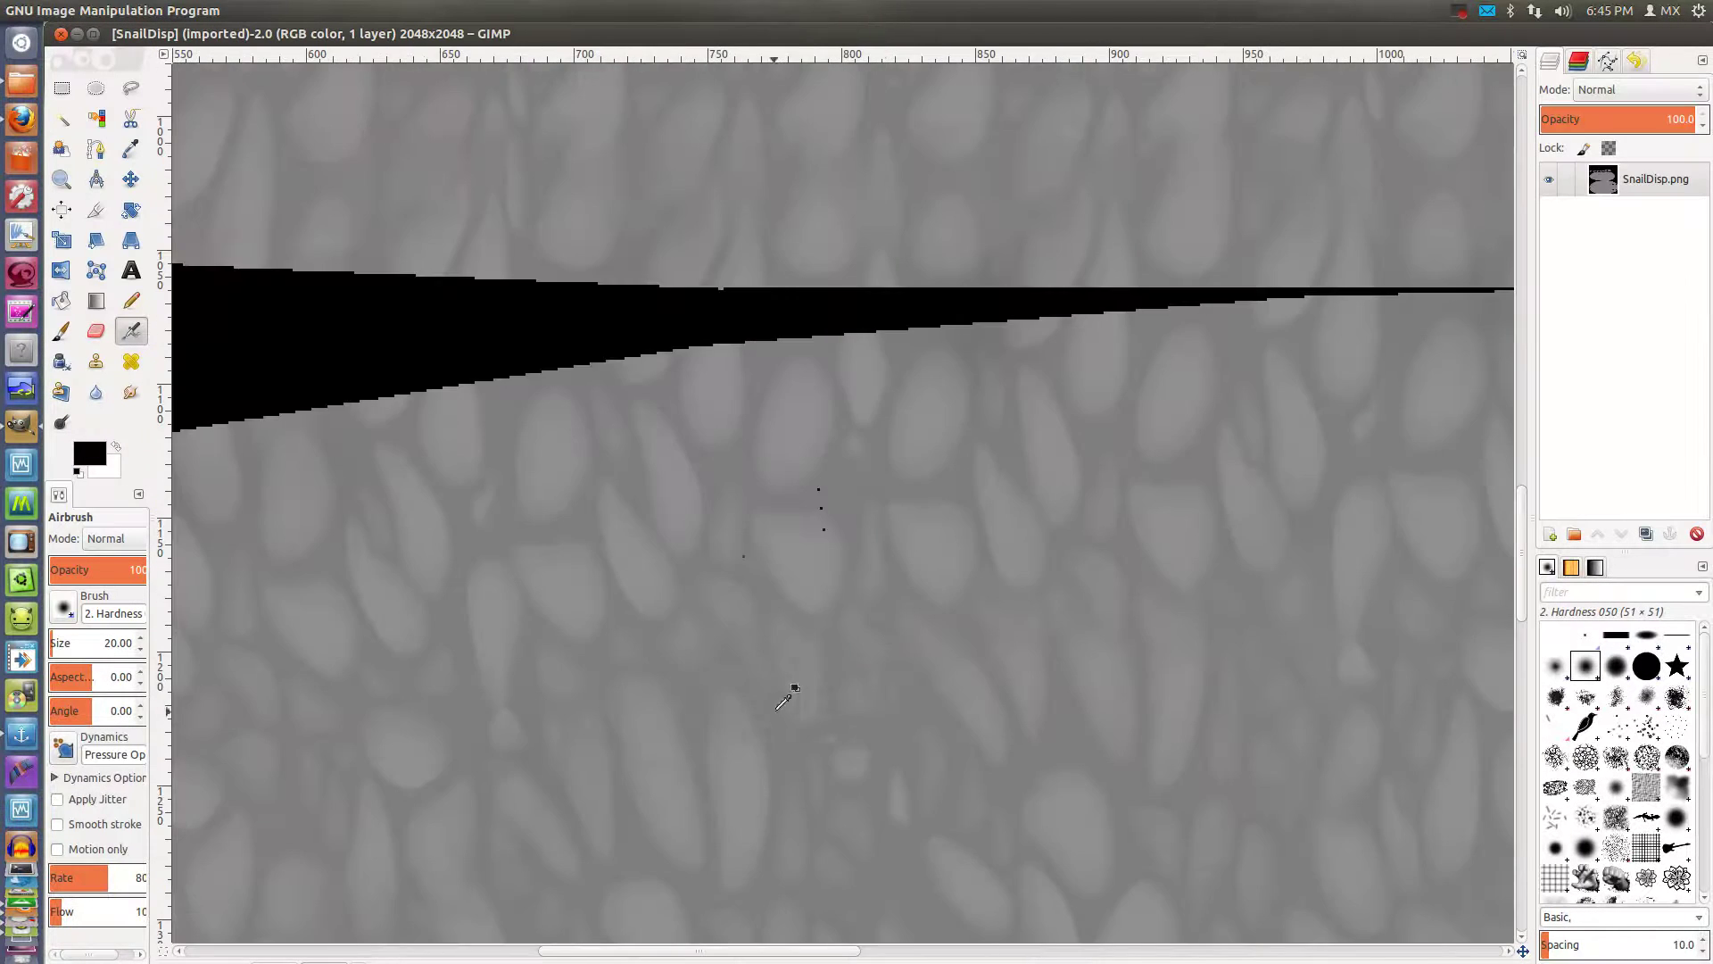
ctrl+scroll(1021, 575, up, 1)
ctrl+scroll(754, 619, up, 1)
scroll(1434, 630, right, 2)
ctrl+scroll(964, 612, up, 1)
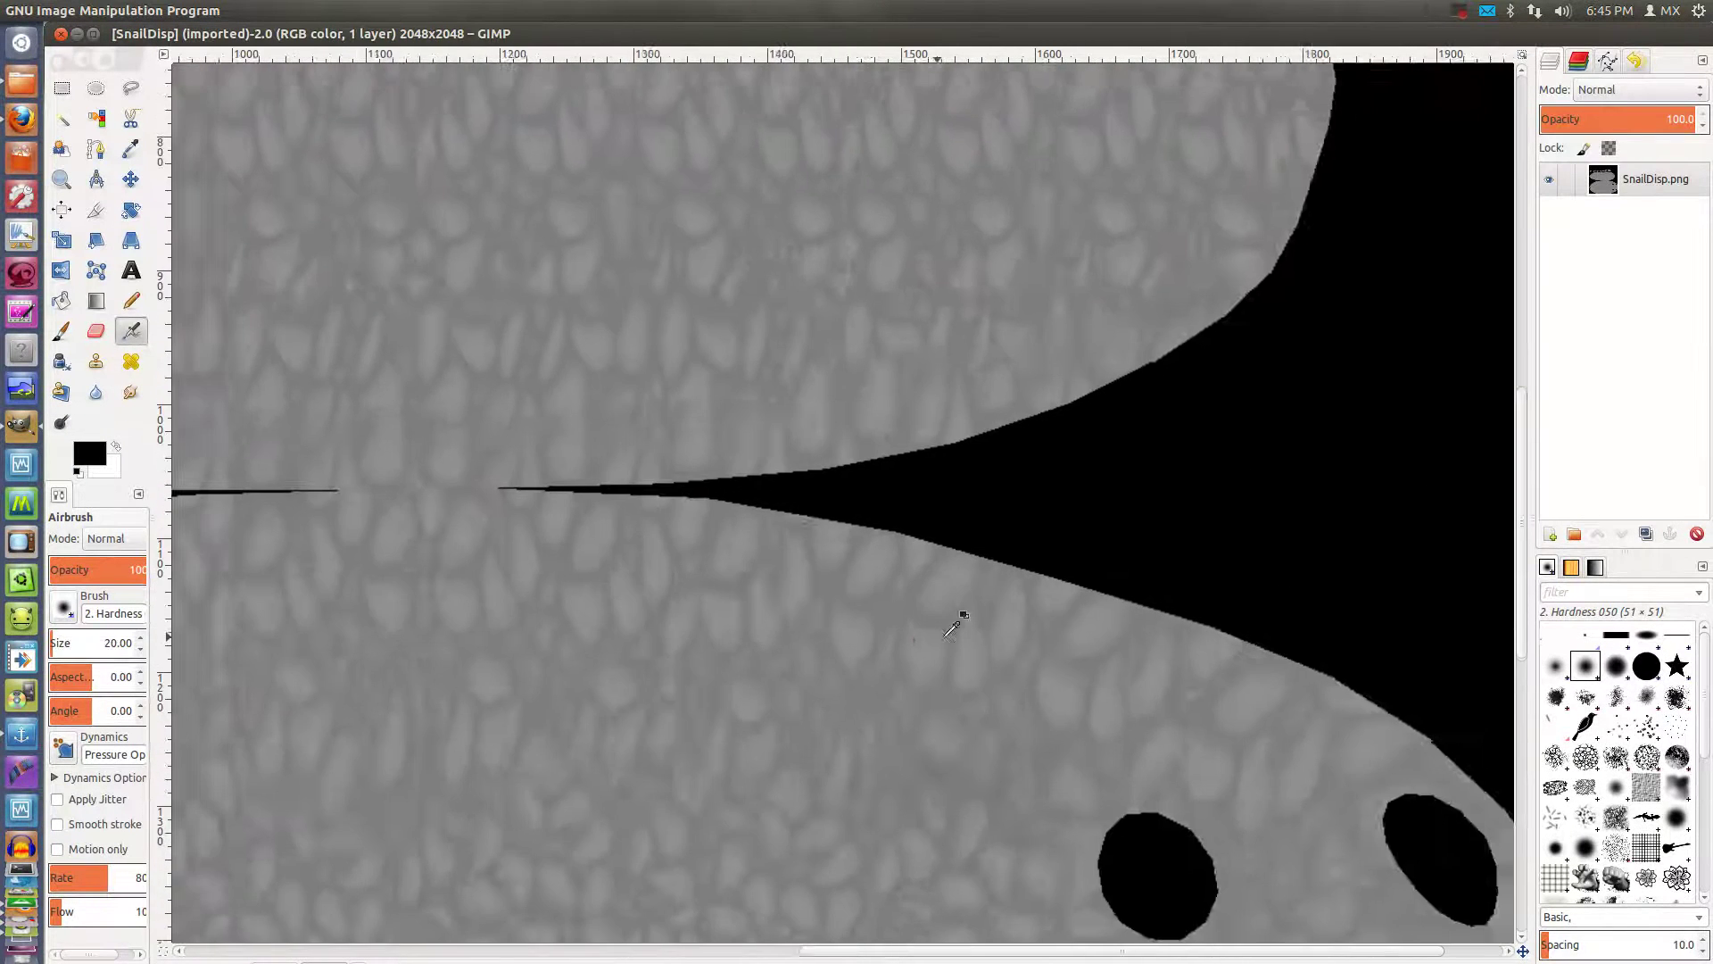
ctrl+scroll(971, 611, up, 1)
scroll(1007, 629, right, 2)
scroll(1013, 599, down, 1)
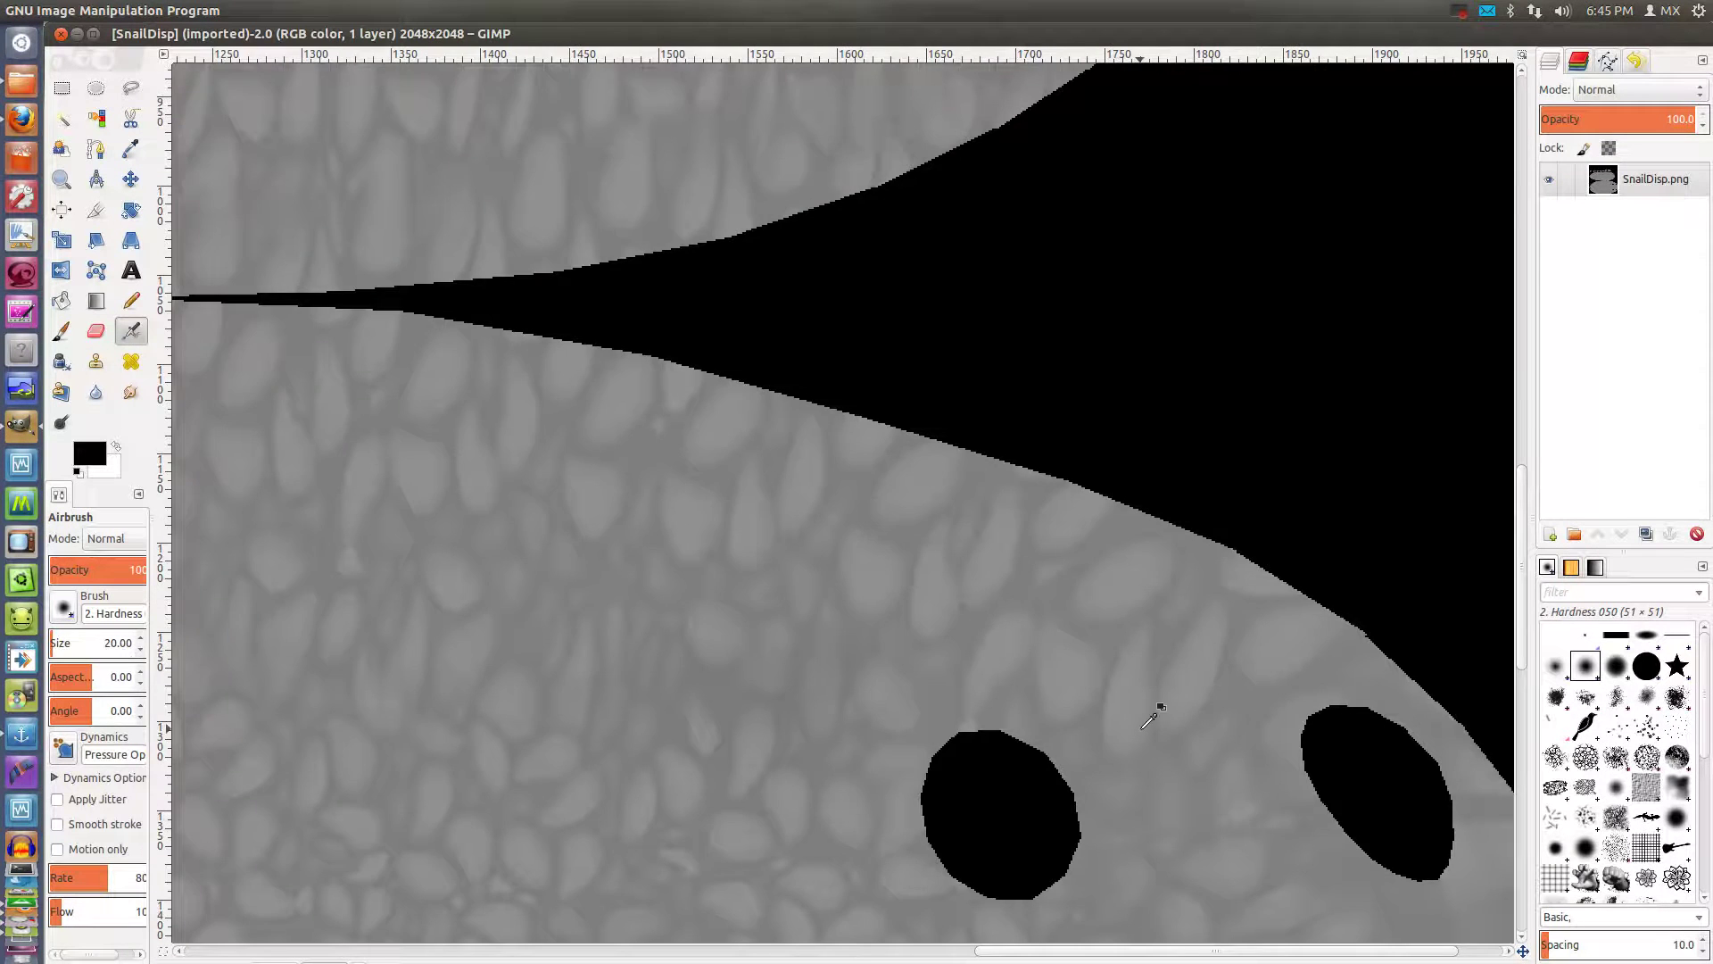
ctrl+scroll(1150, 719, down, 1)
ctrl+scroll(1098, 723, down, 2)
ctrl+scroll(1044, 716, down, 2)
ctrl+scroll(953, 587, up, 4)
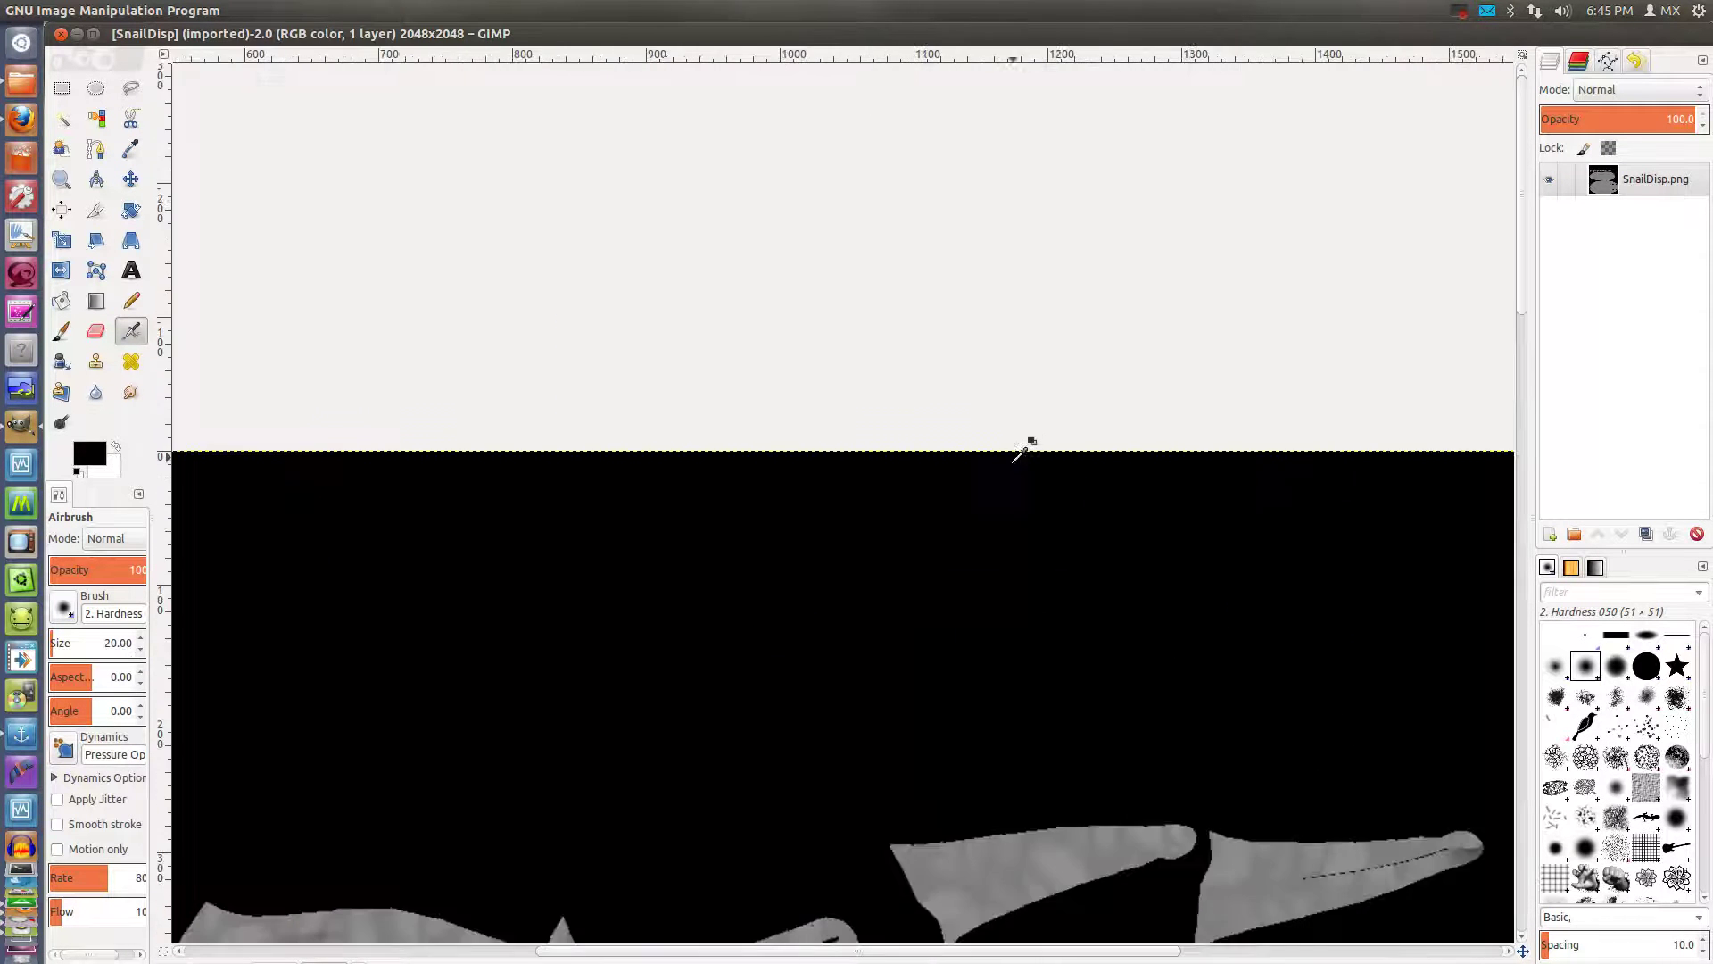
scroll(952, 587, down, 3)
scroll(715, 635, down, 3)
ctrl+scroll(990, 597, up, 1)
ctrl+scroll(712, 590, up, 1)
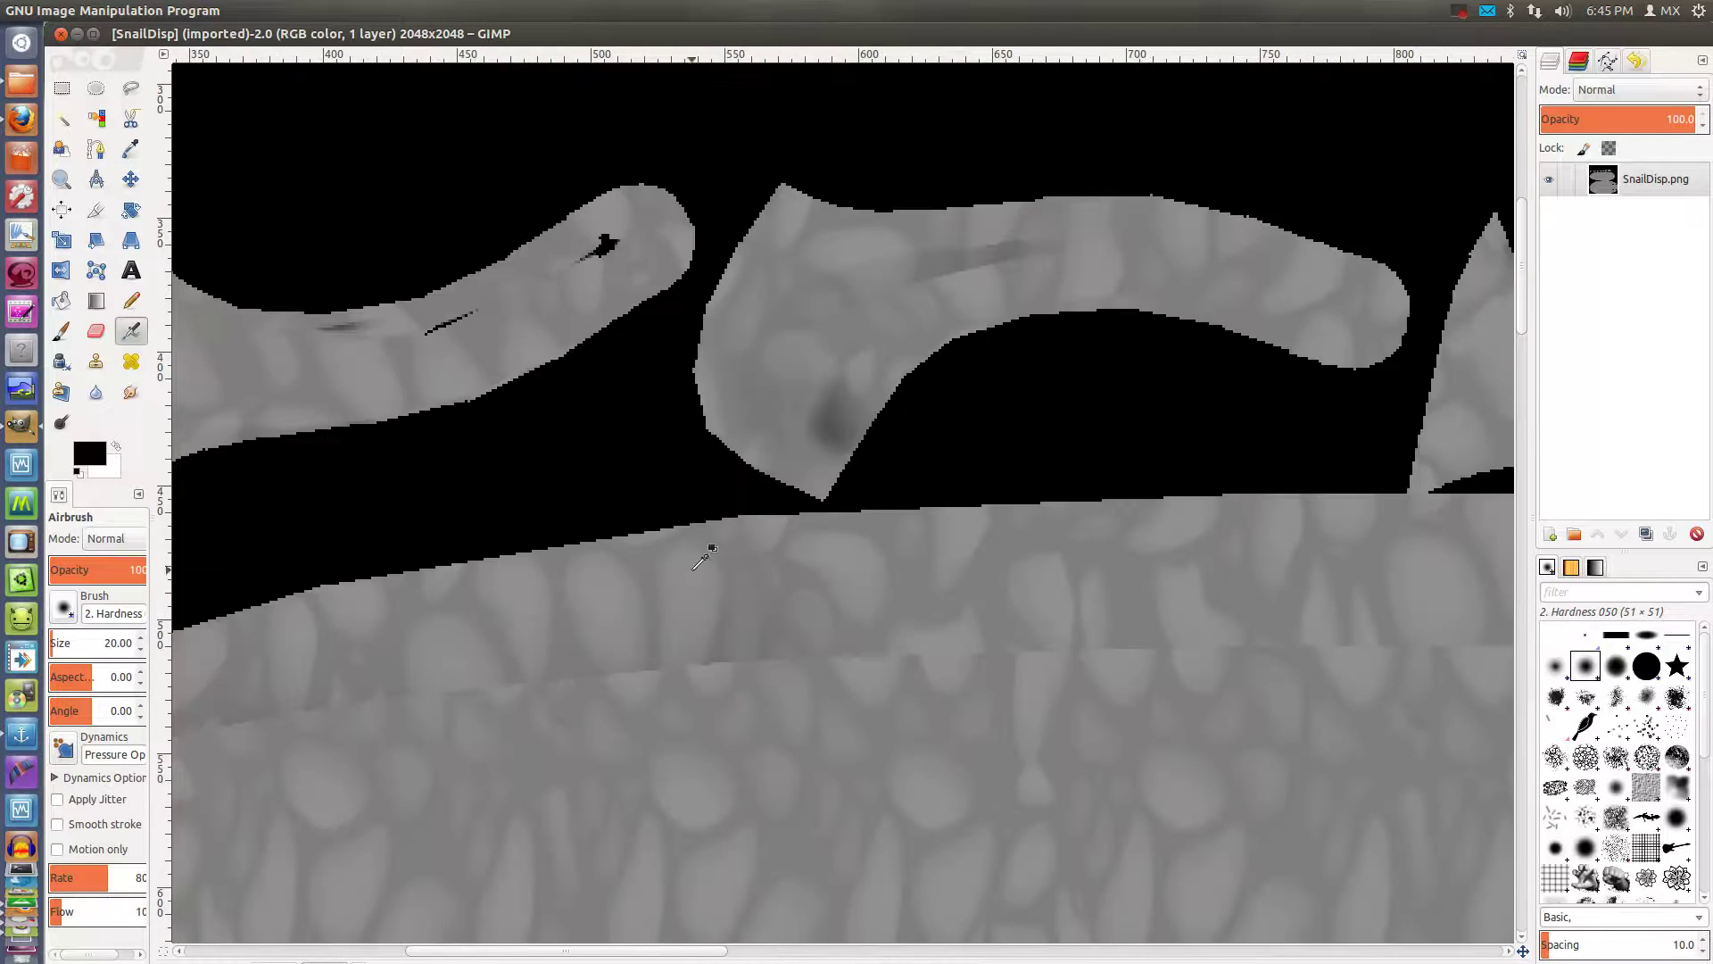
scroll(711, 591, left, 4)
scroll(938, 629, up, 1)
scroll(1133, 661, left, 2)
scroll(1018, 669, up, 2)
scroll(765, 682, left, 1)
scroll(1041, 697, left, 2)
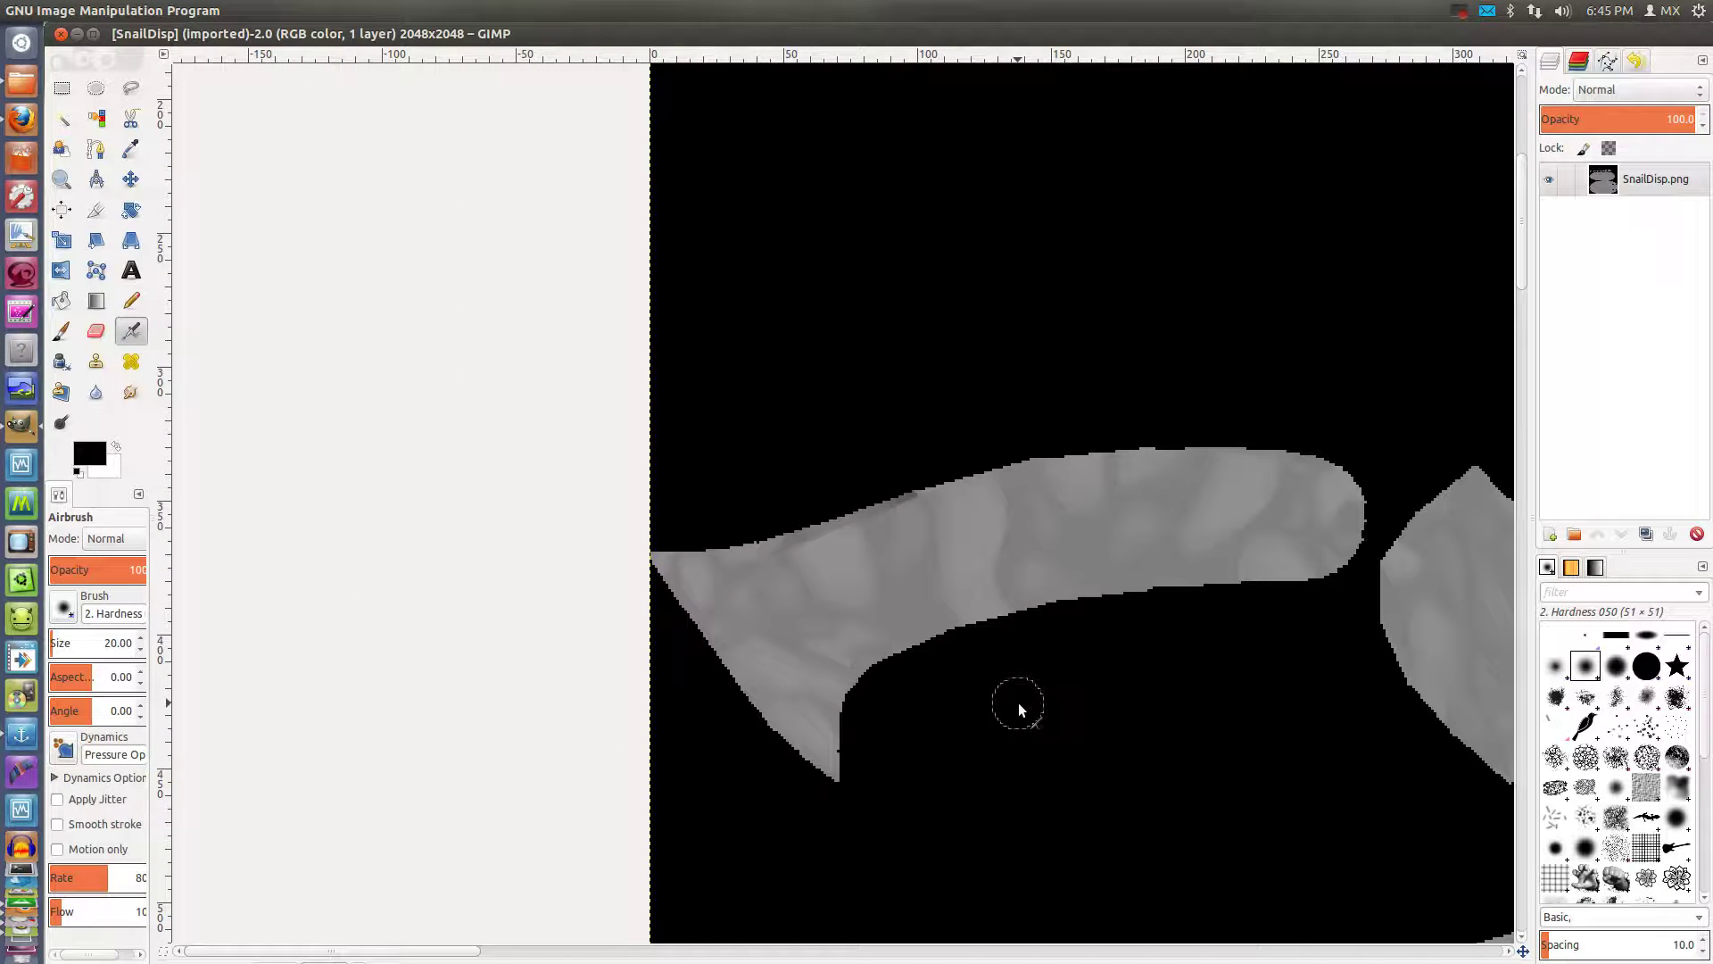
Pick the texture's grey as foreground colour and fuzzy-select the black background
click(128, 154)
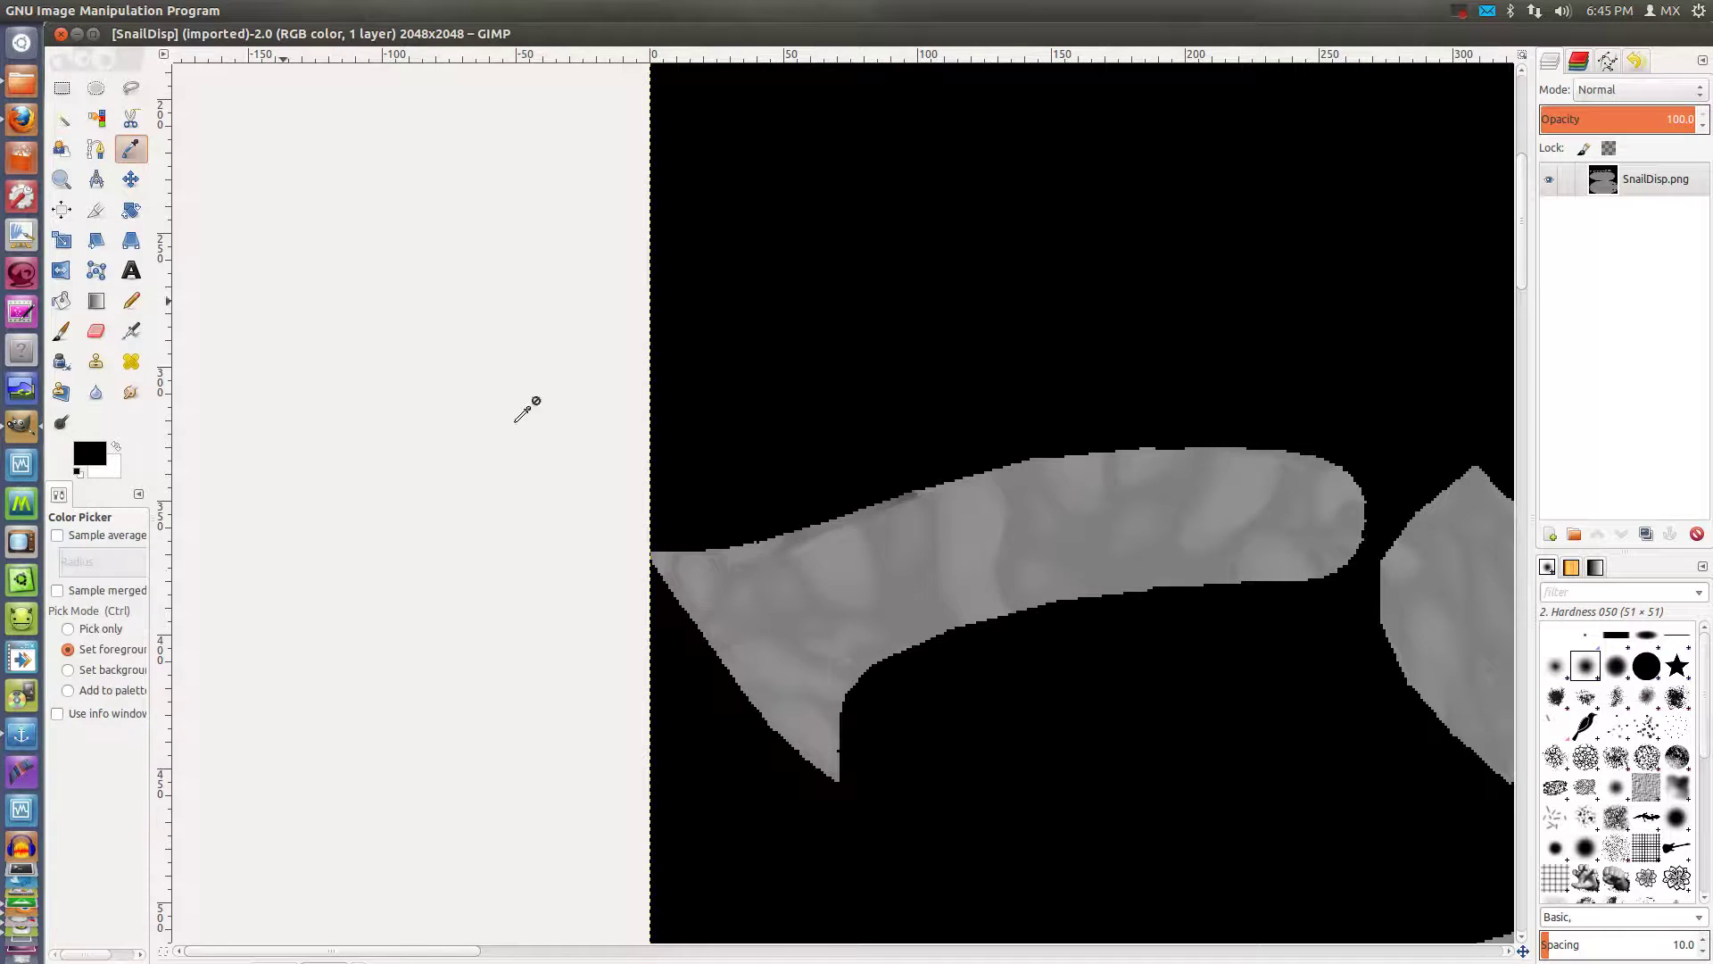
click(1073, 535)
ctrl+scroll(1080, 552, up, 5)
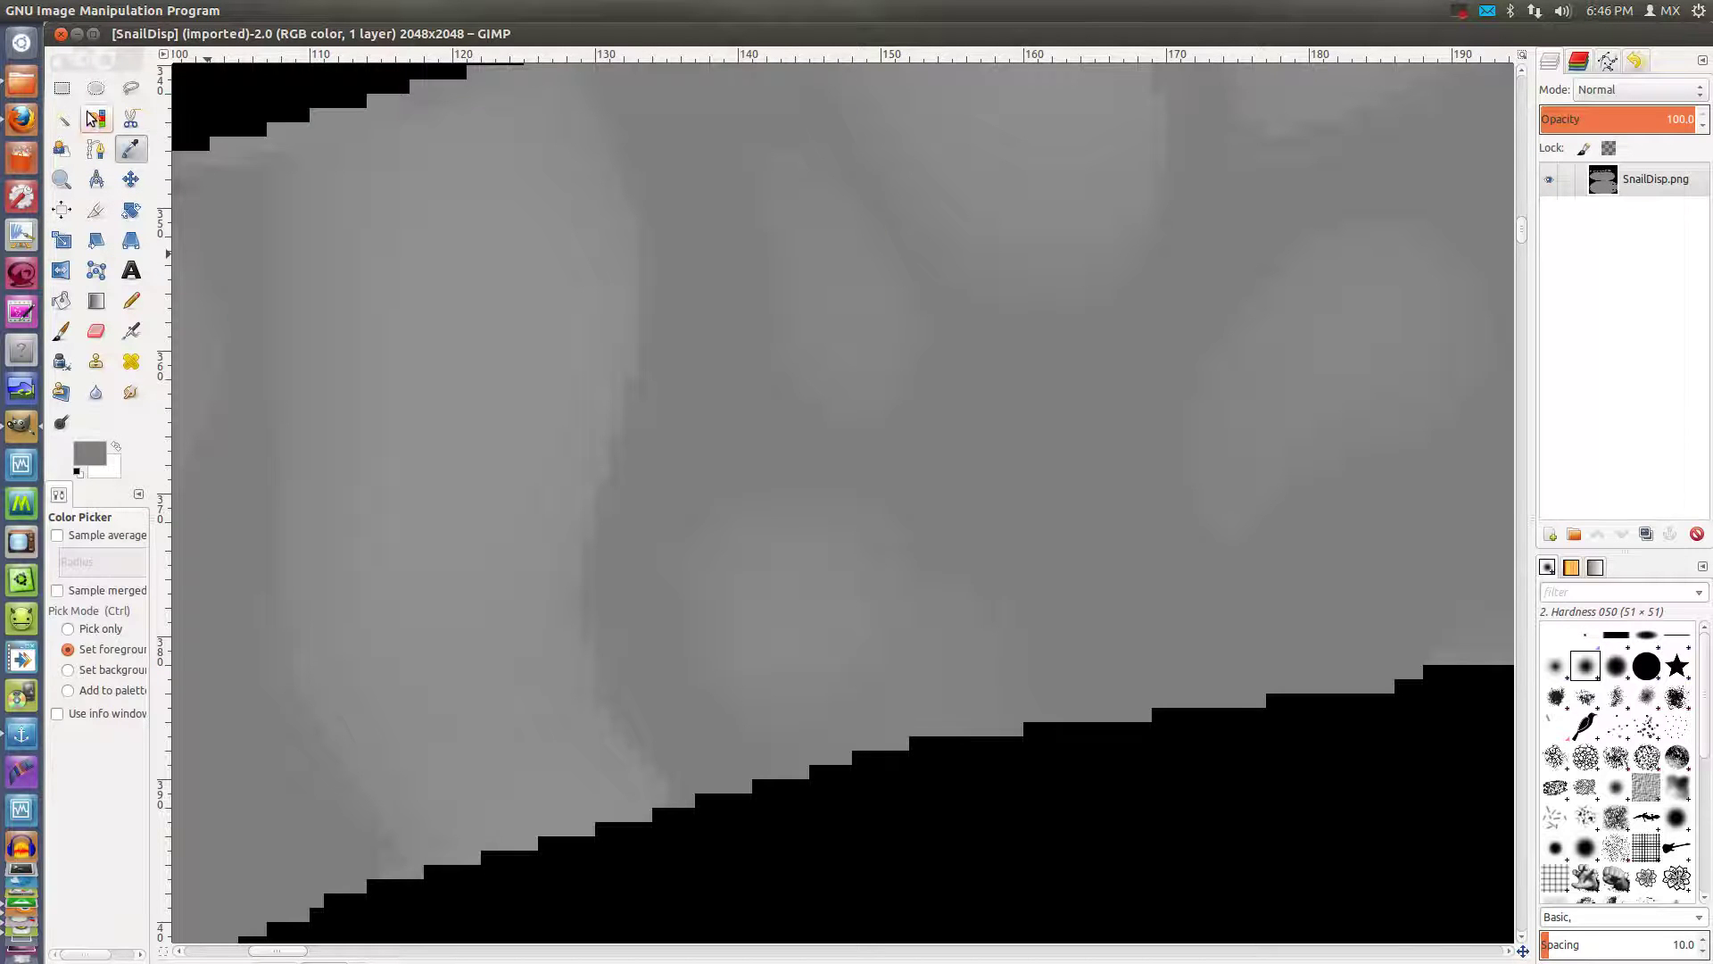
click(63, 118)
click(1055, 850)
ctrl+scroll(902, 686, down, 1)
ctrl+scroll(901, 685, down, 3)
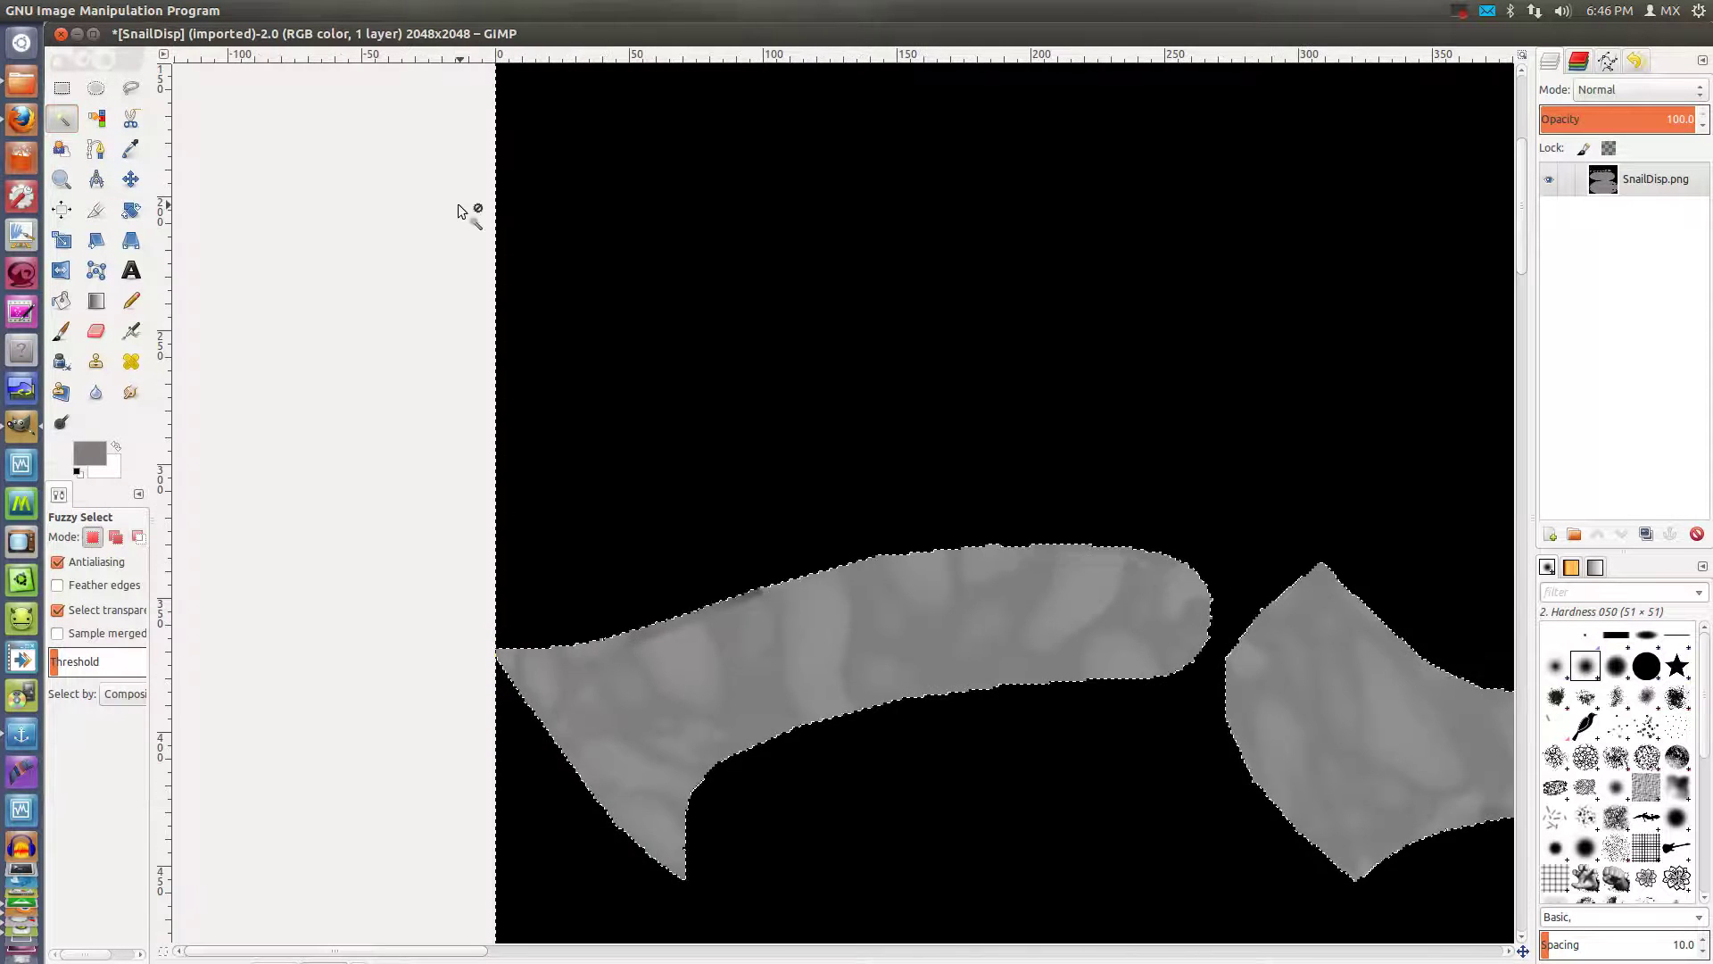
Feather the selection by 5 px
click(190, 11)
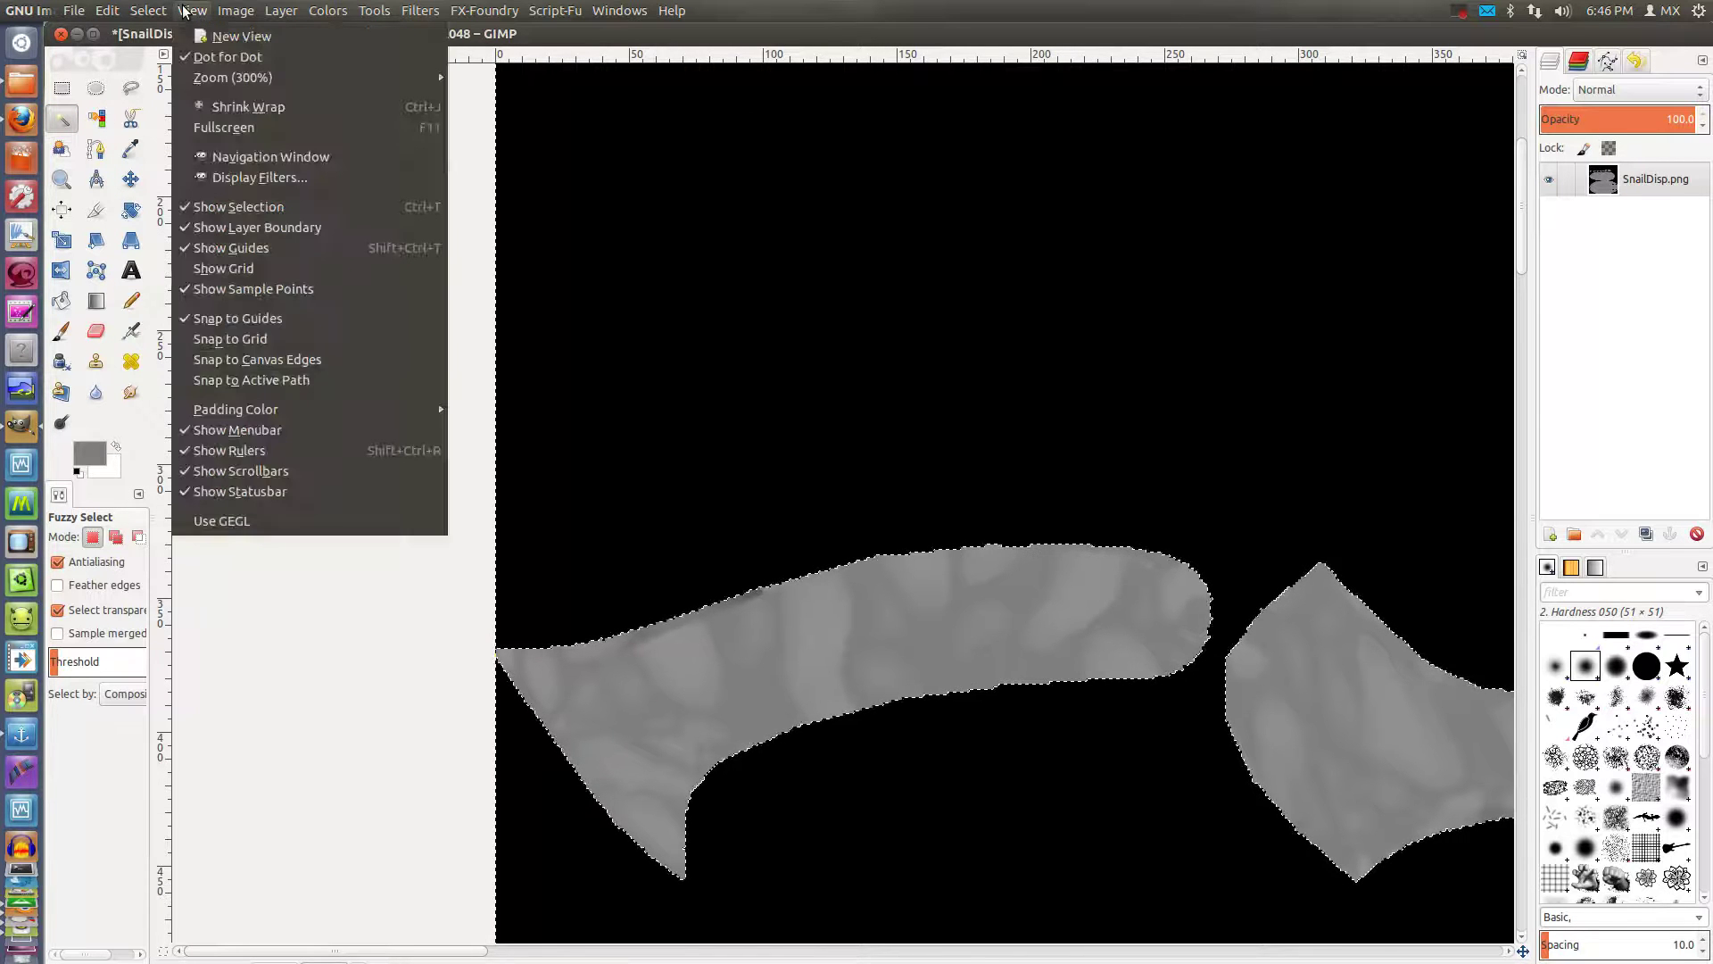
mouse_move(148, 12)
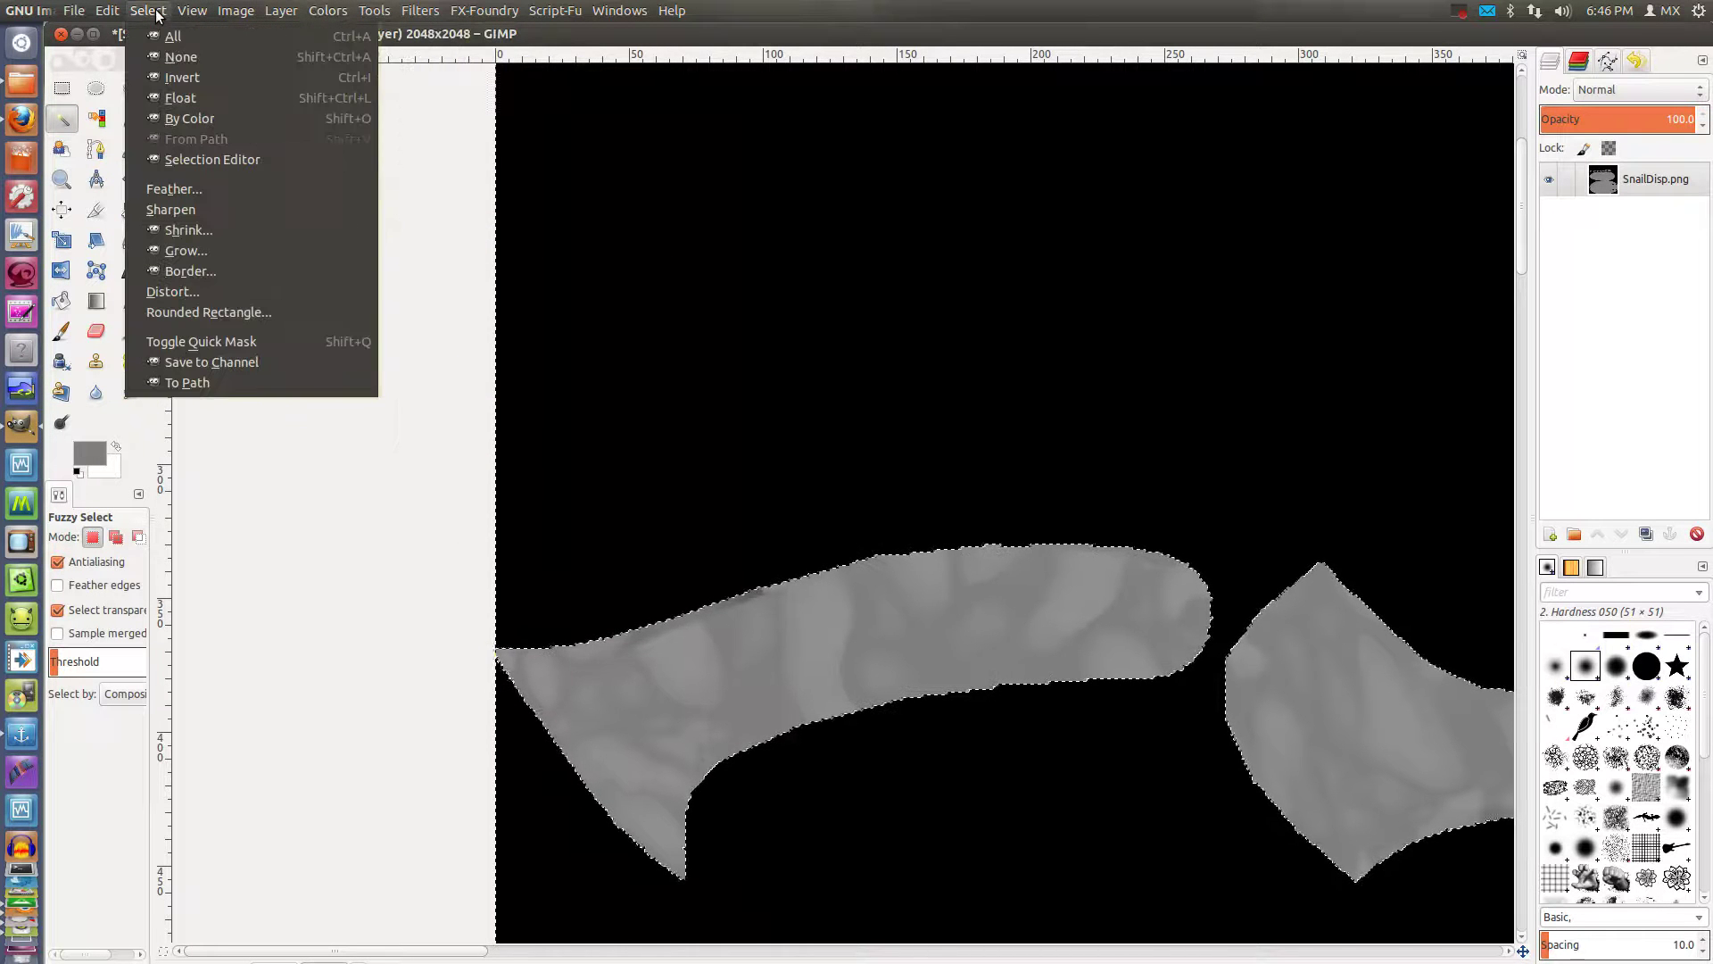
click(205, 188)
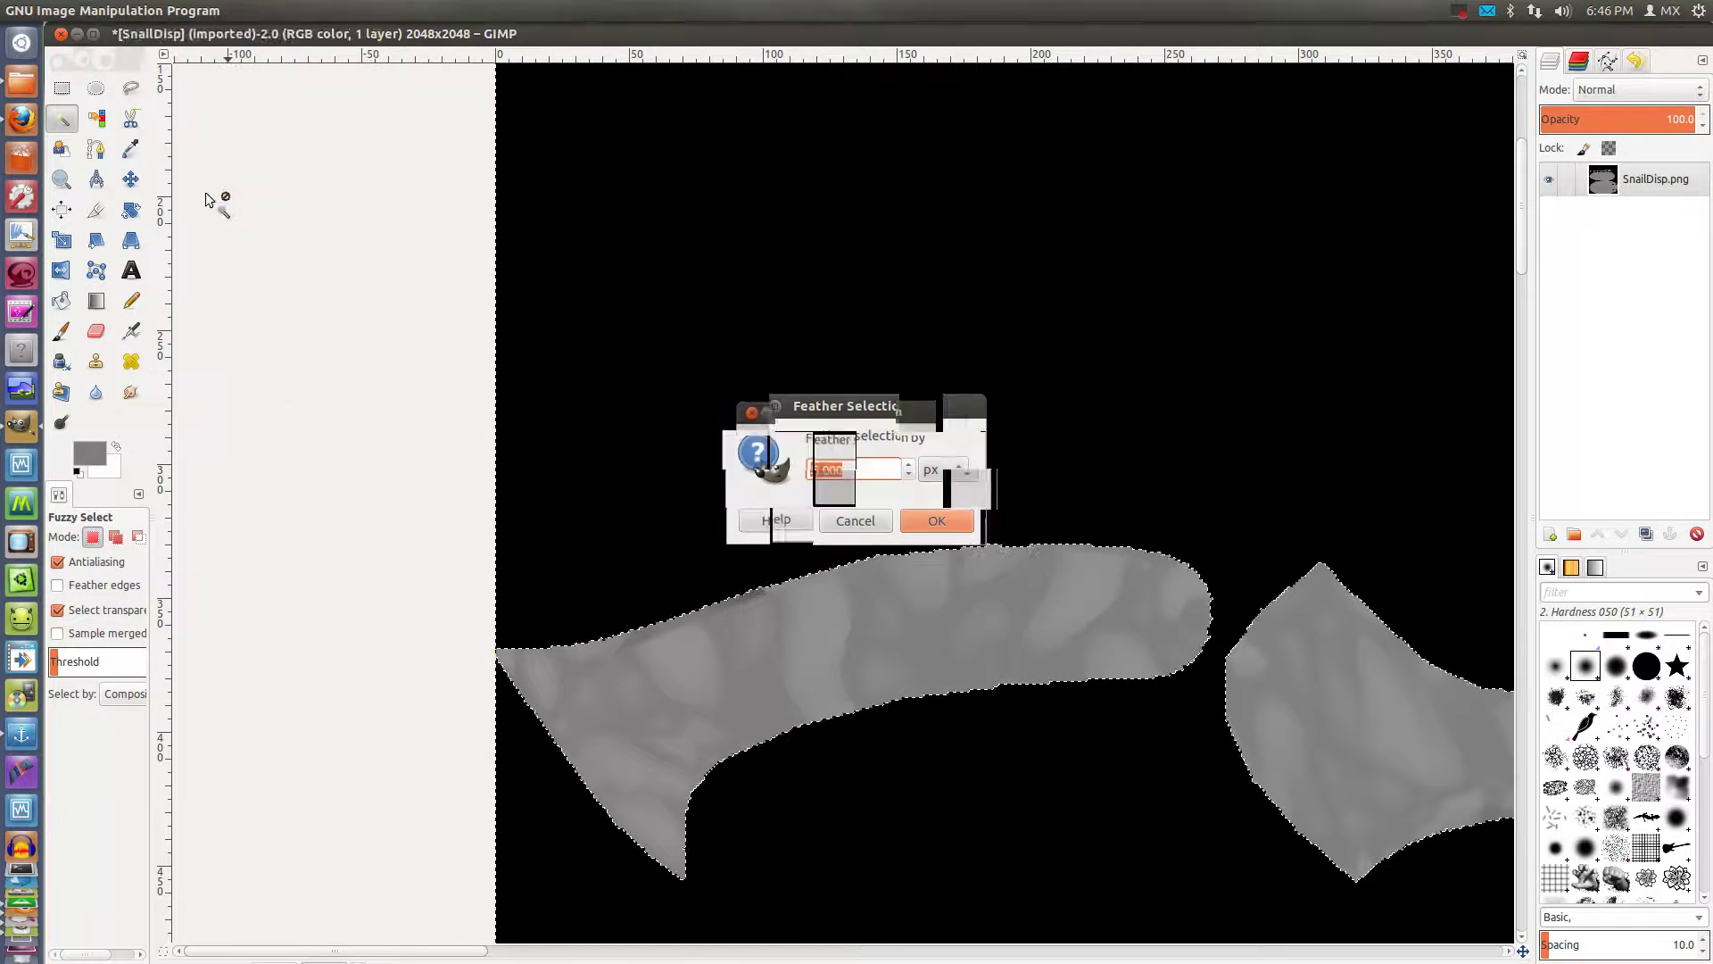
click(941, 522)
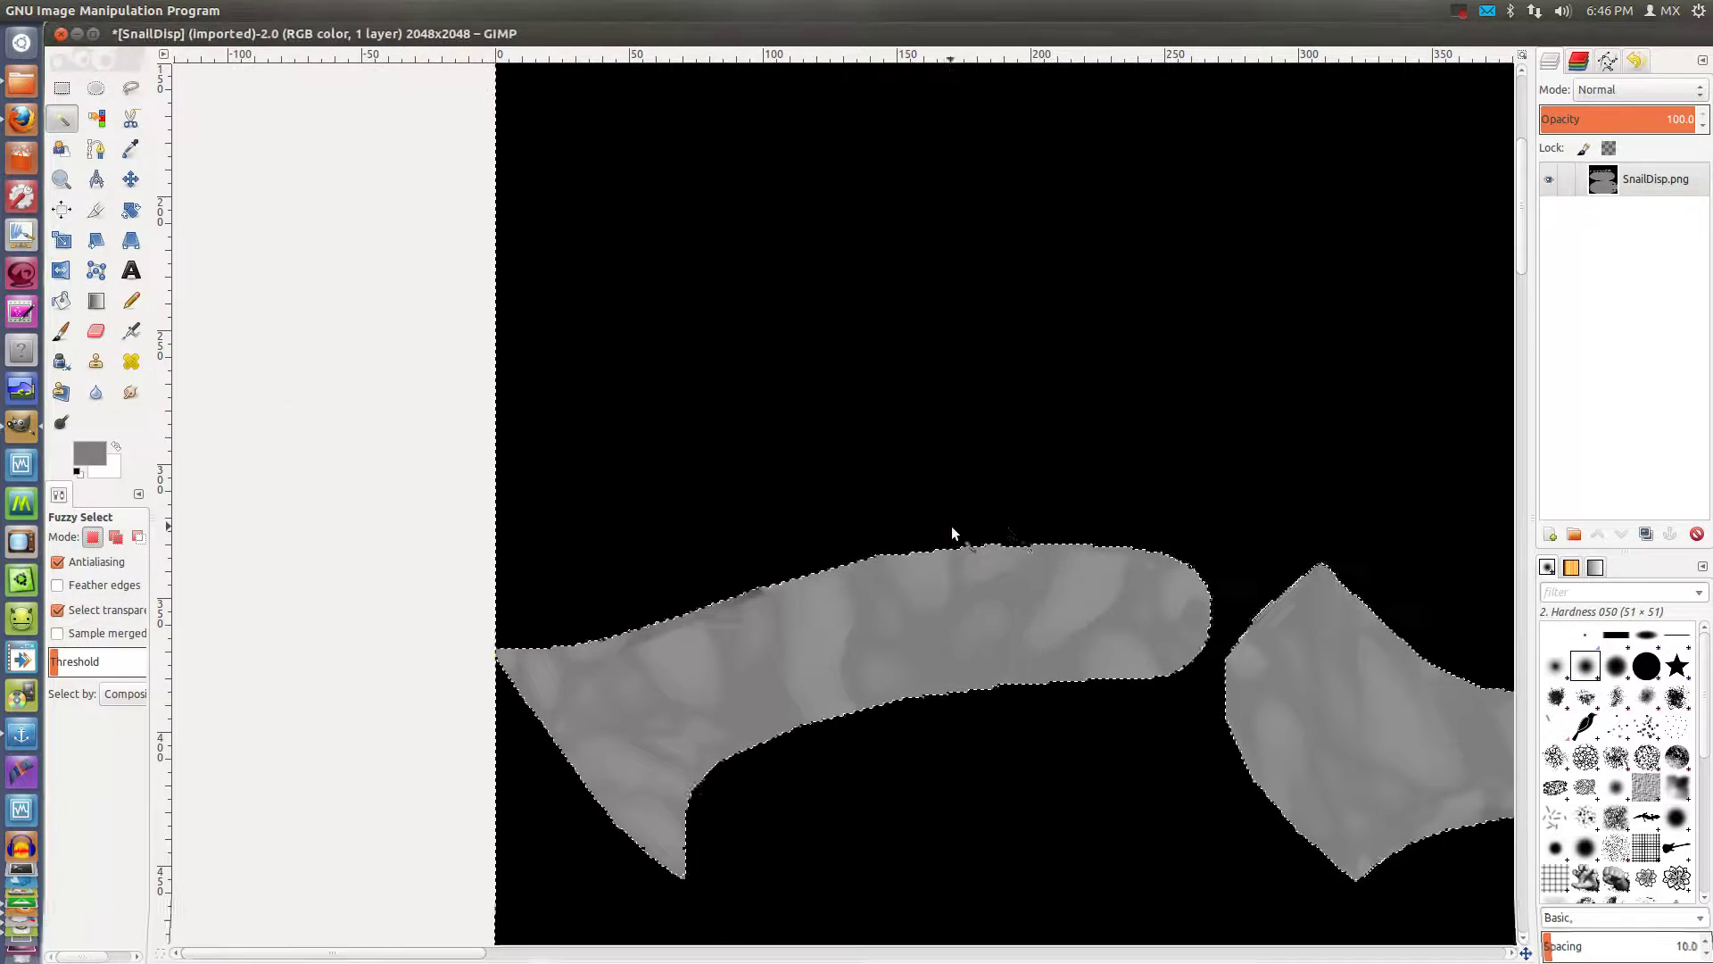
Add a new layer filled with the foreground grey
click(1550, 535)
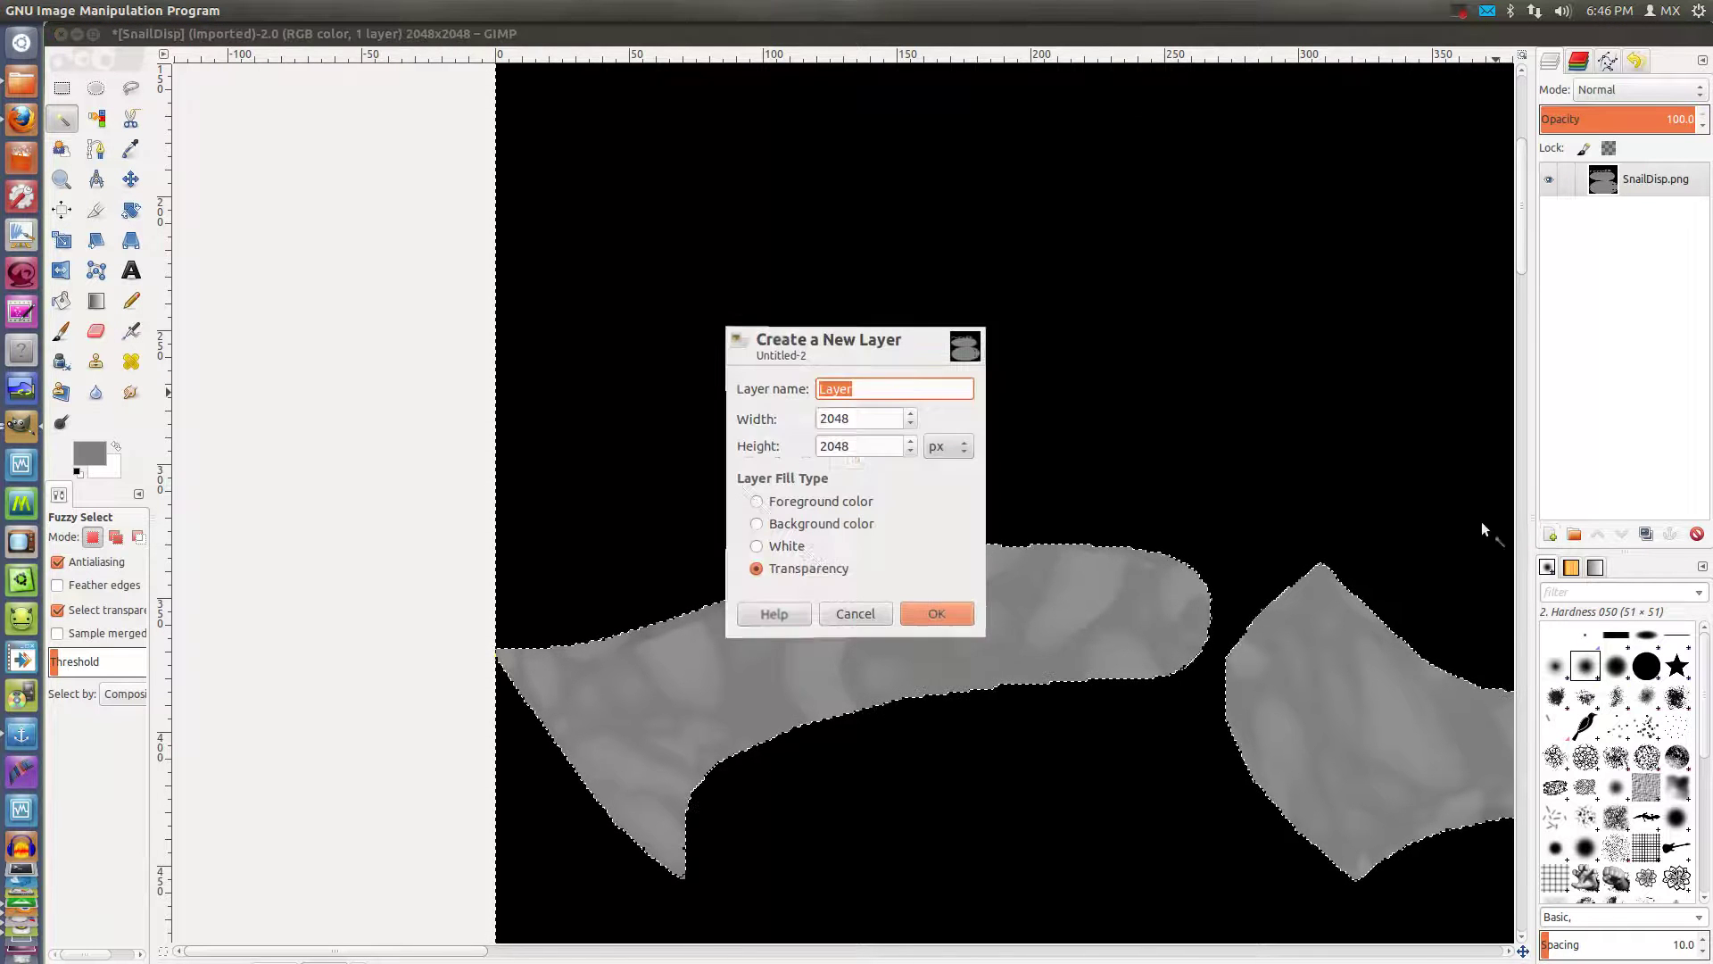
click(773, 505)
click(938, 611)
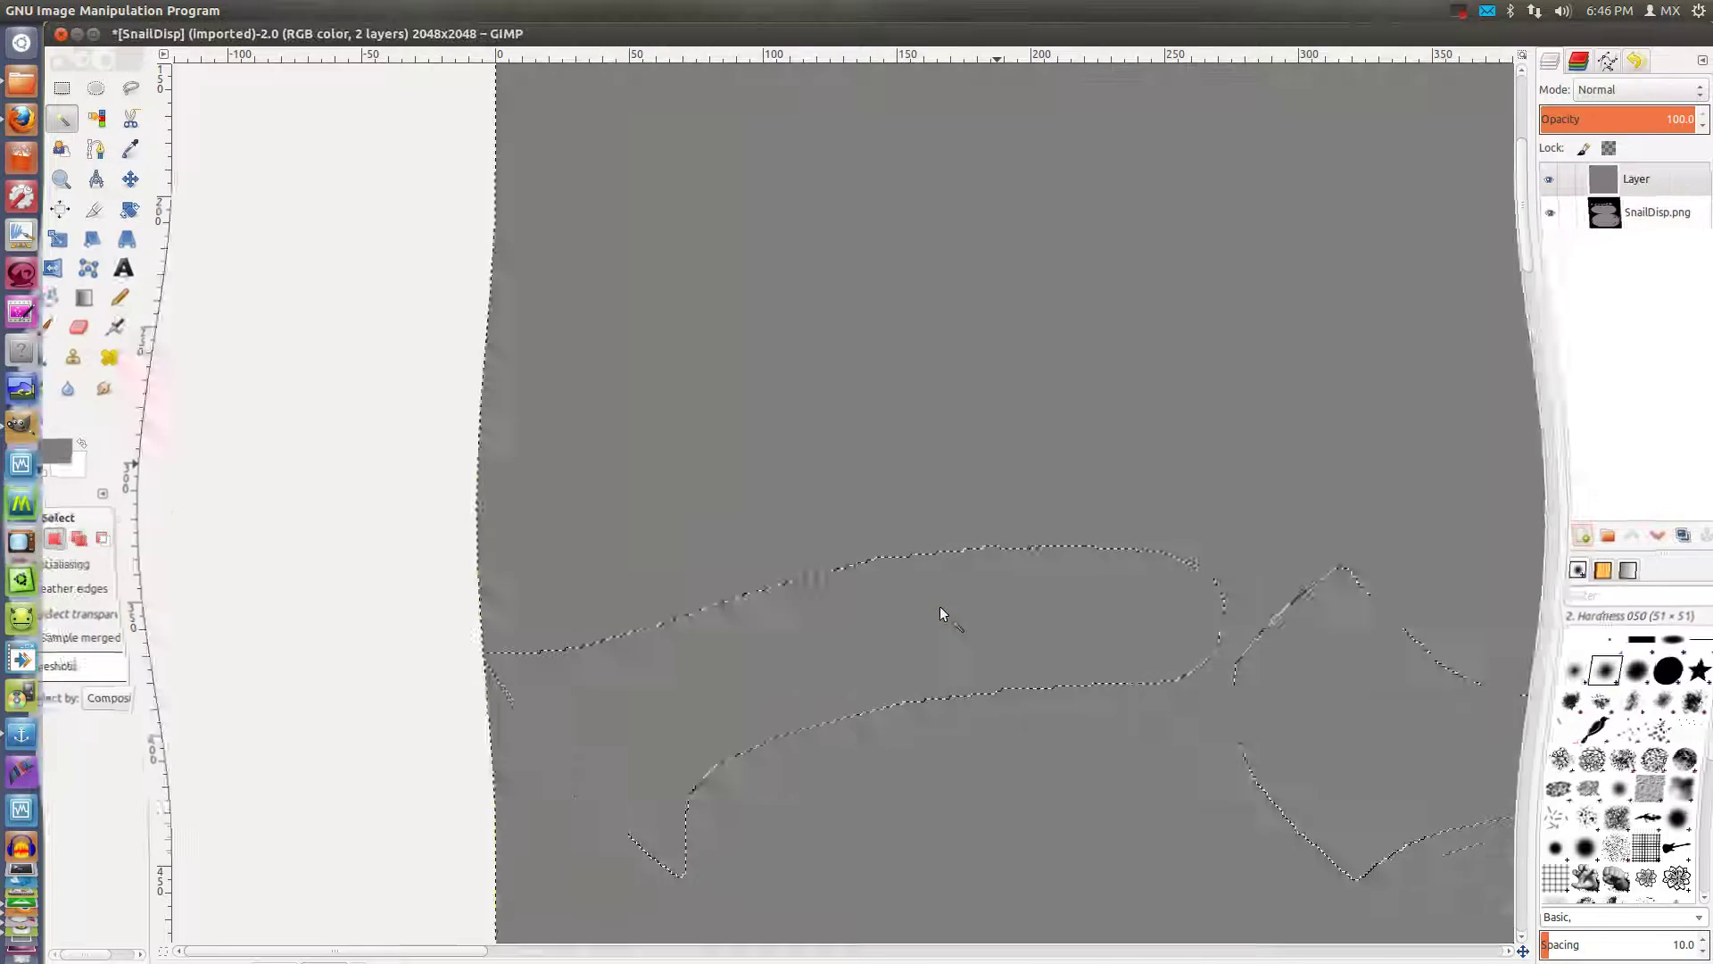
ctrl+scroll(1056, 540, down, 2)
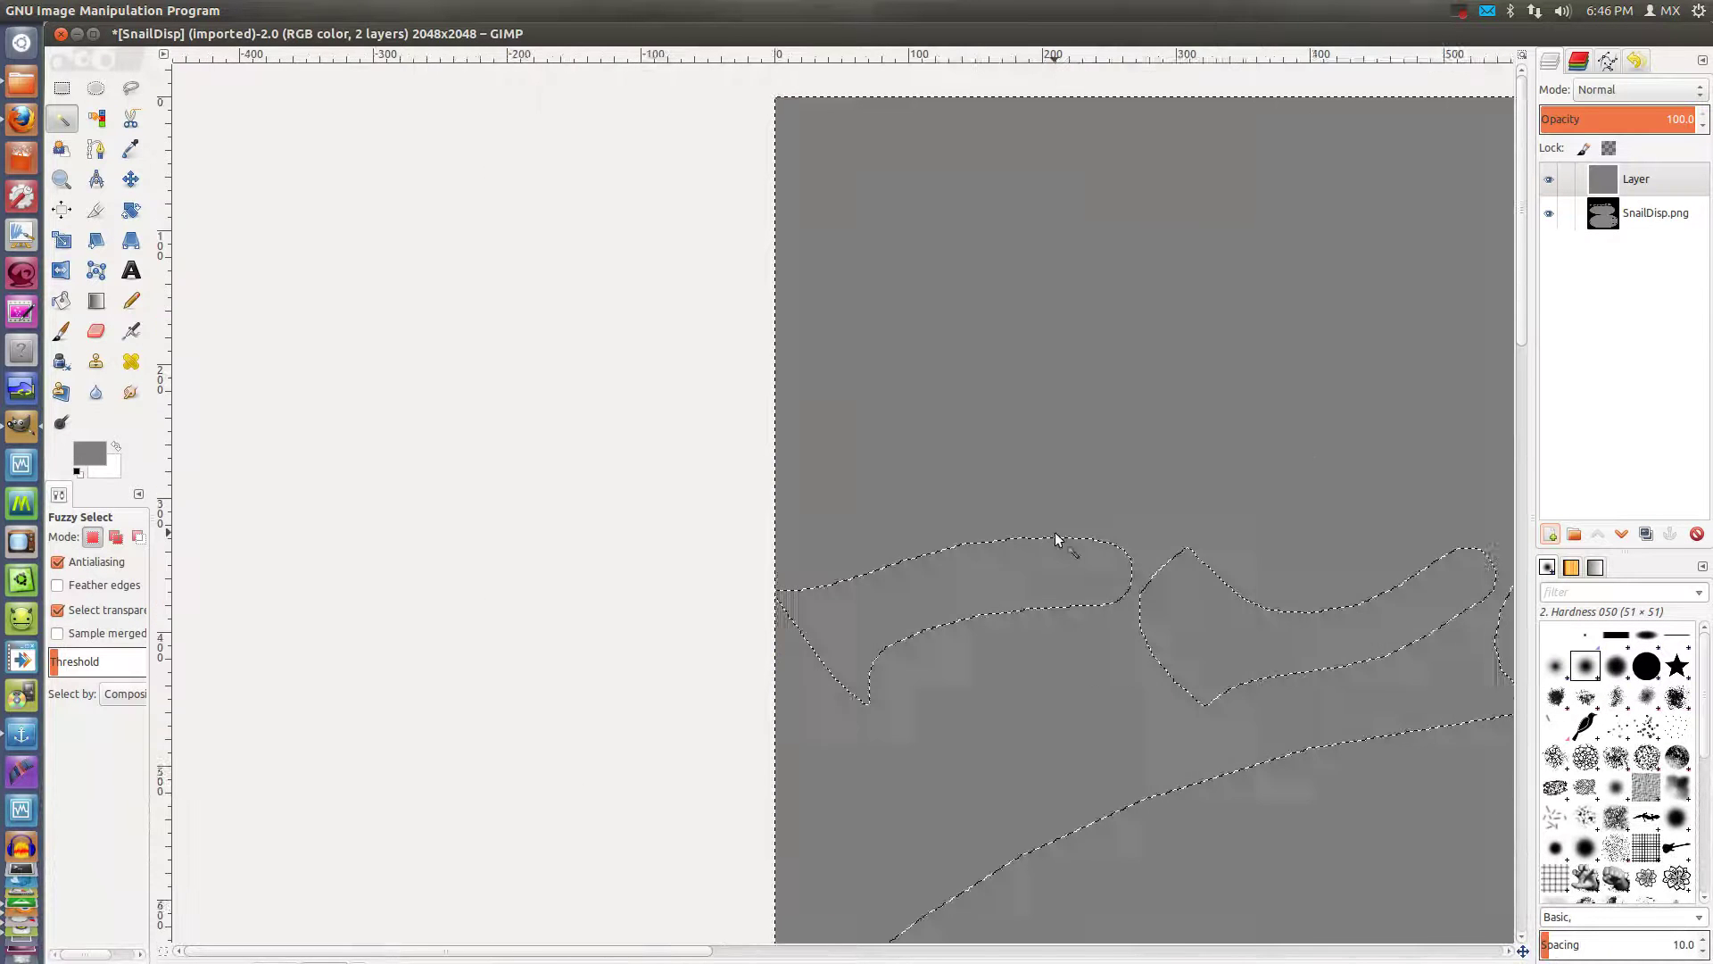
ctrl+scroll(1195, 588, down, 1)
ctrl+scroll(1209, 352, down, 1)
ctrl+scroll(1328, 272, down, 1)
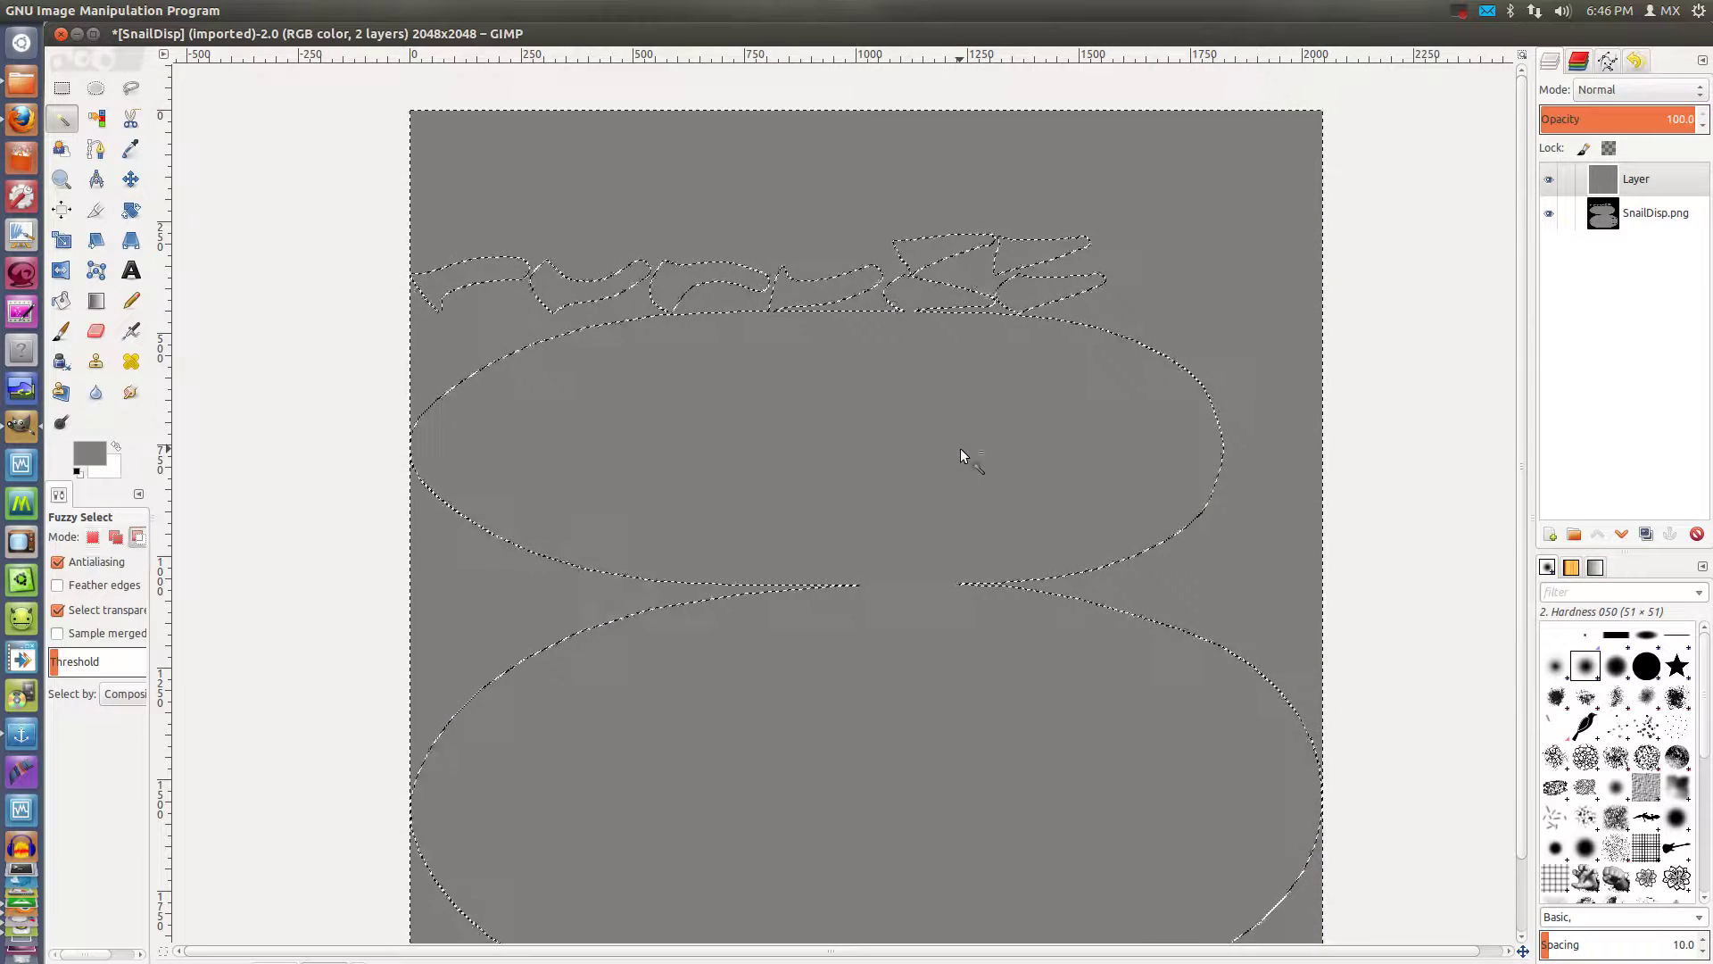
Invert the selection onto the texture islands and zoom in on the black eye spots
mouse_move(148, 11)
click(166, 12)
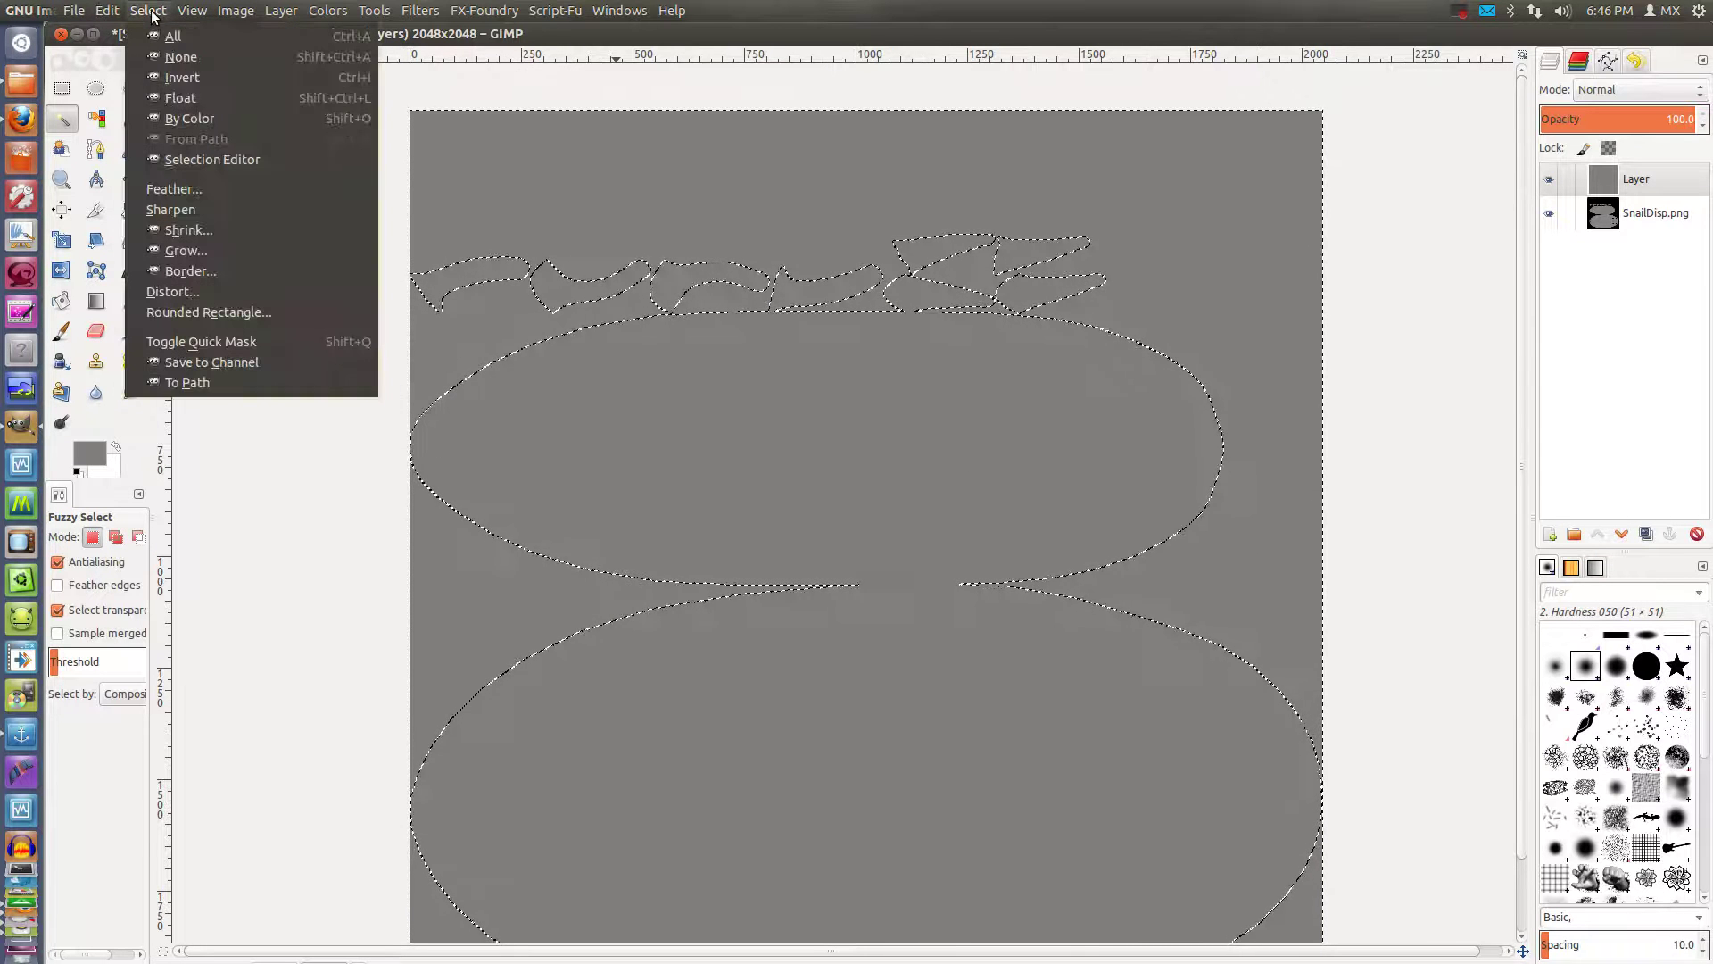
click(528, 238)
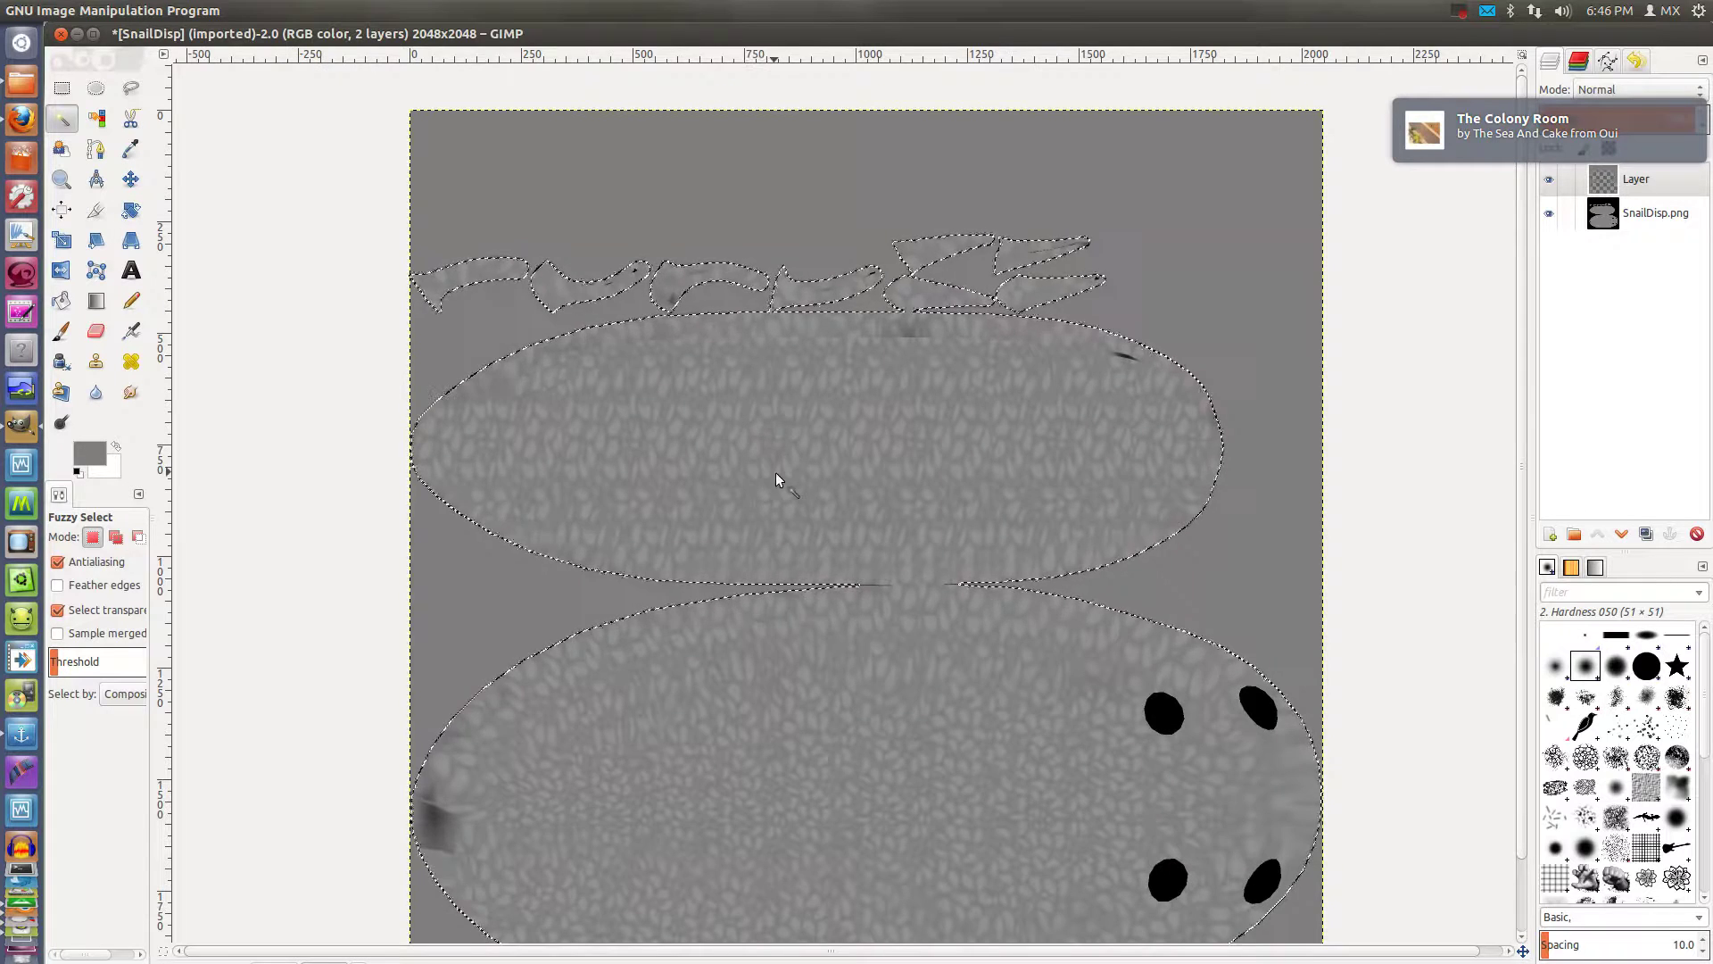
middle_drag(1157, 499, 1024, 439)
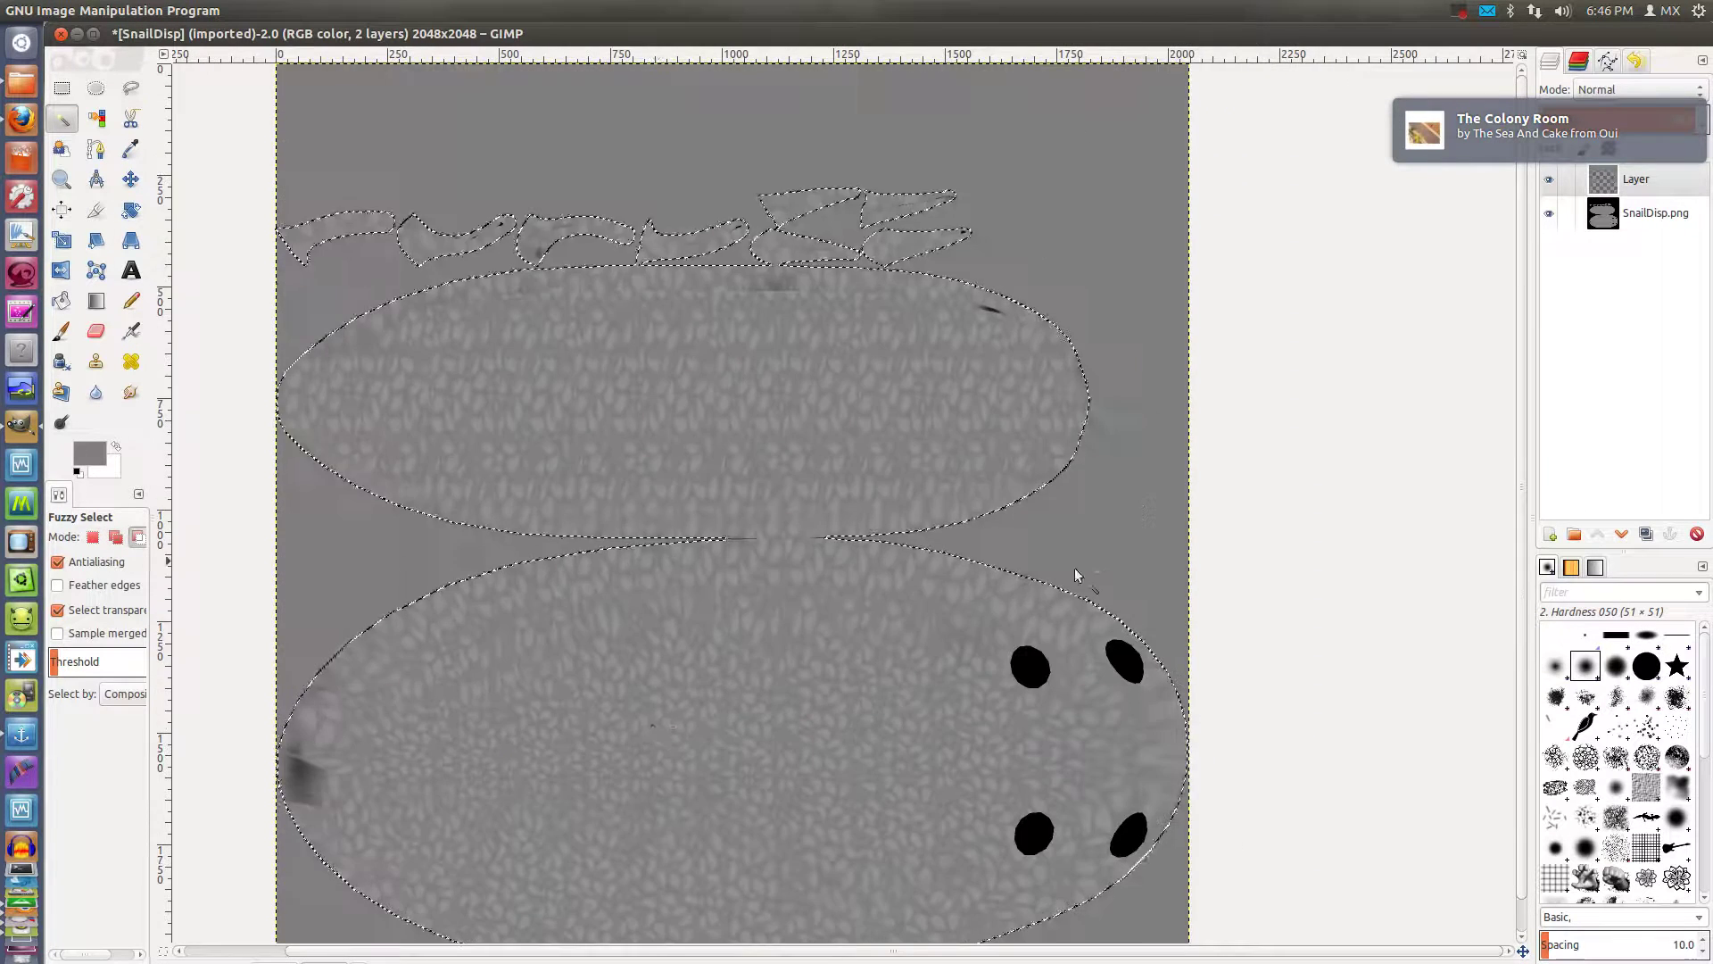
ctrl+scroll(904, 706, up, 3)
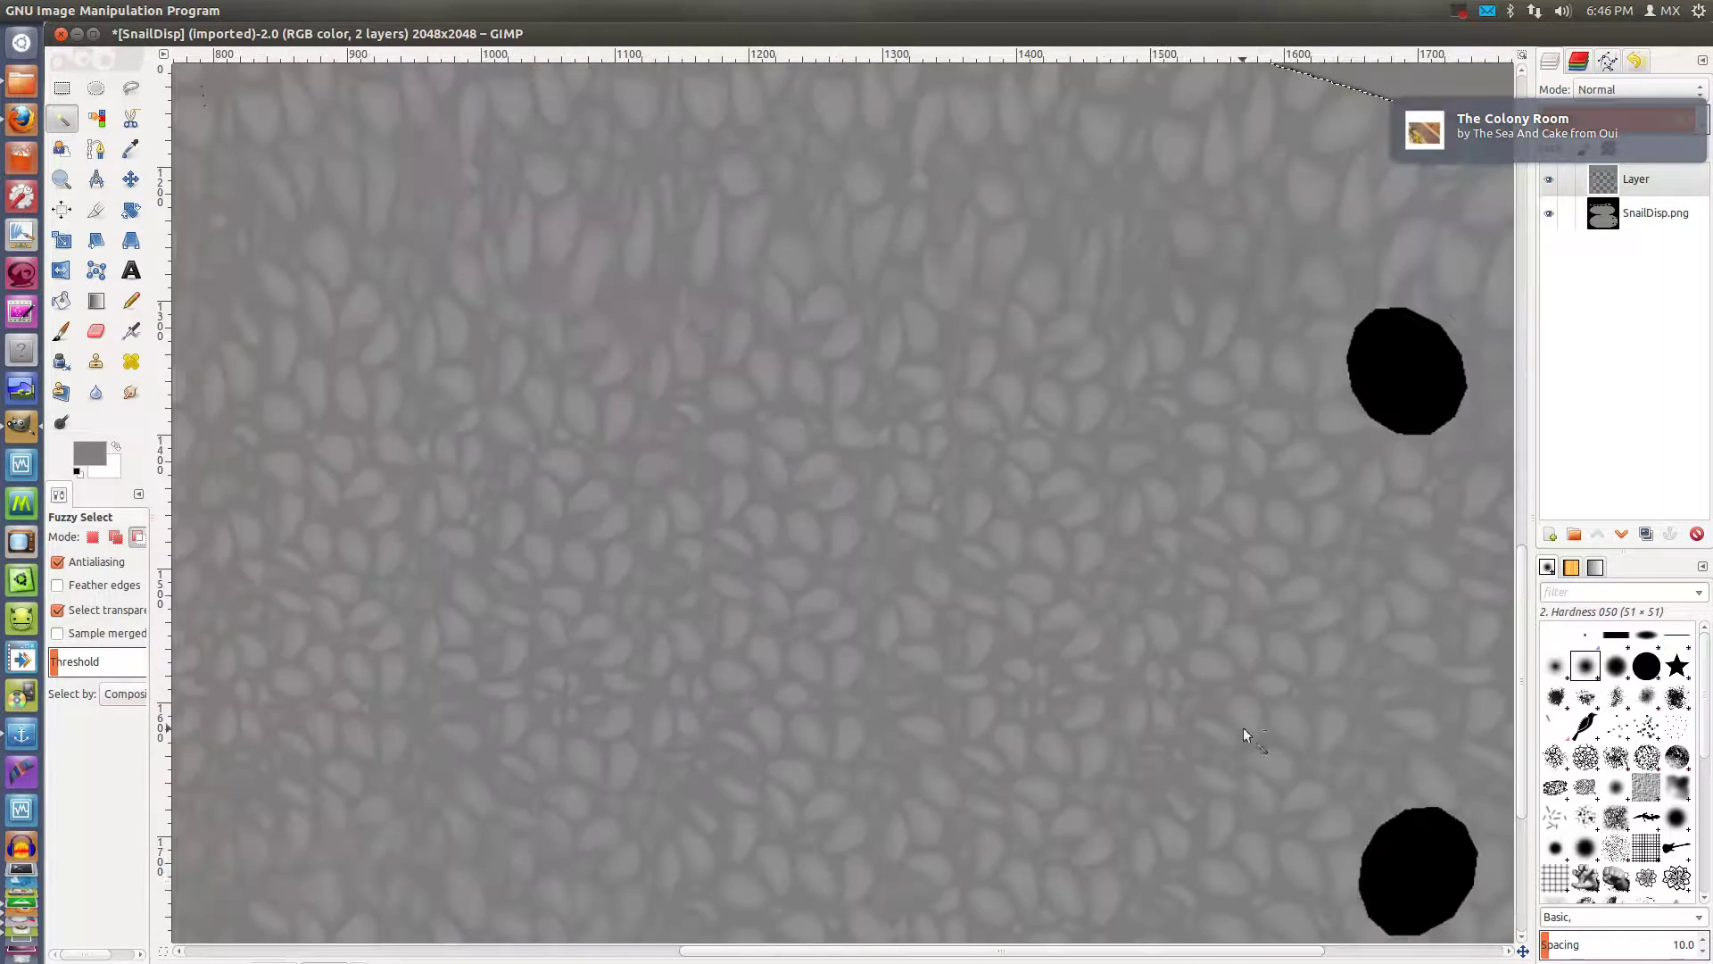
middle_drag(1233, 719, 563, 624)
ctrl+scroll(563, 625, up, 1)
middle_drag(688, 501, 576, 693)
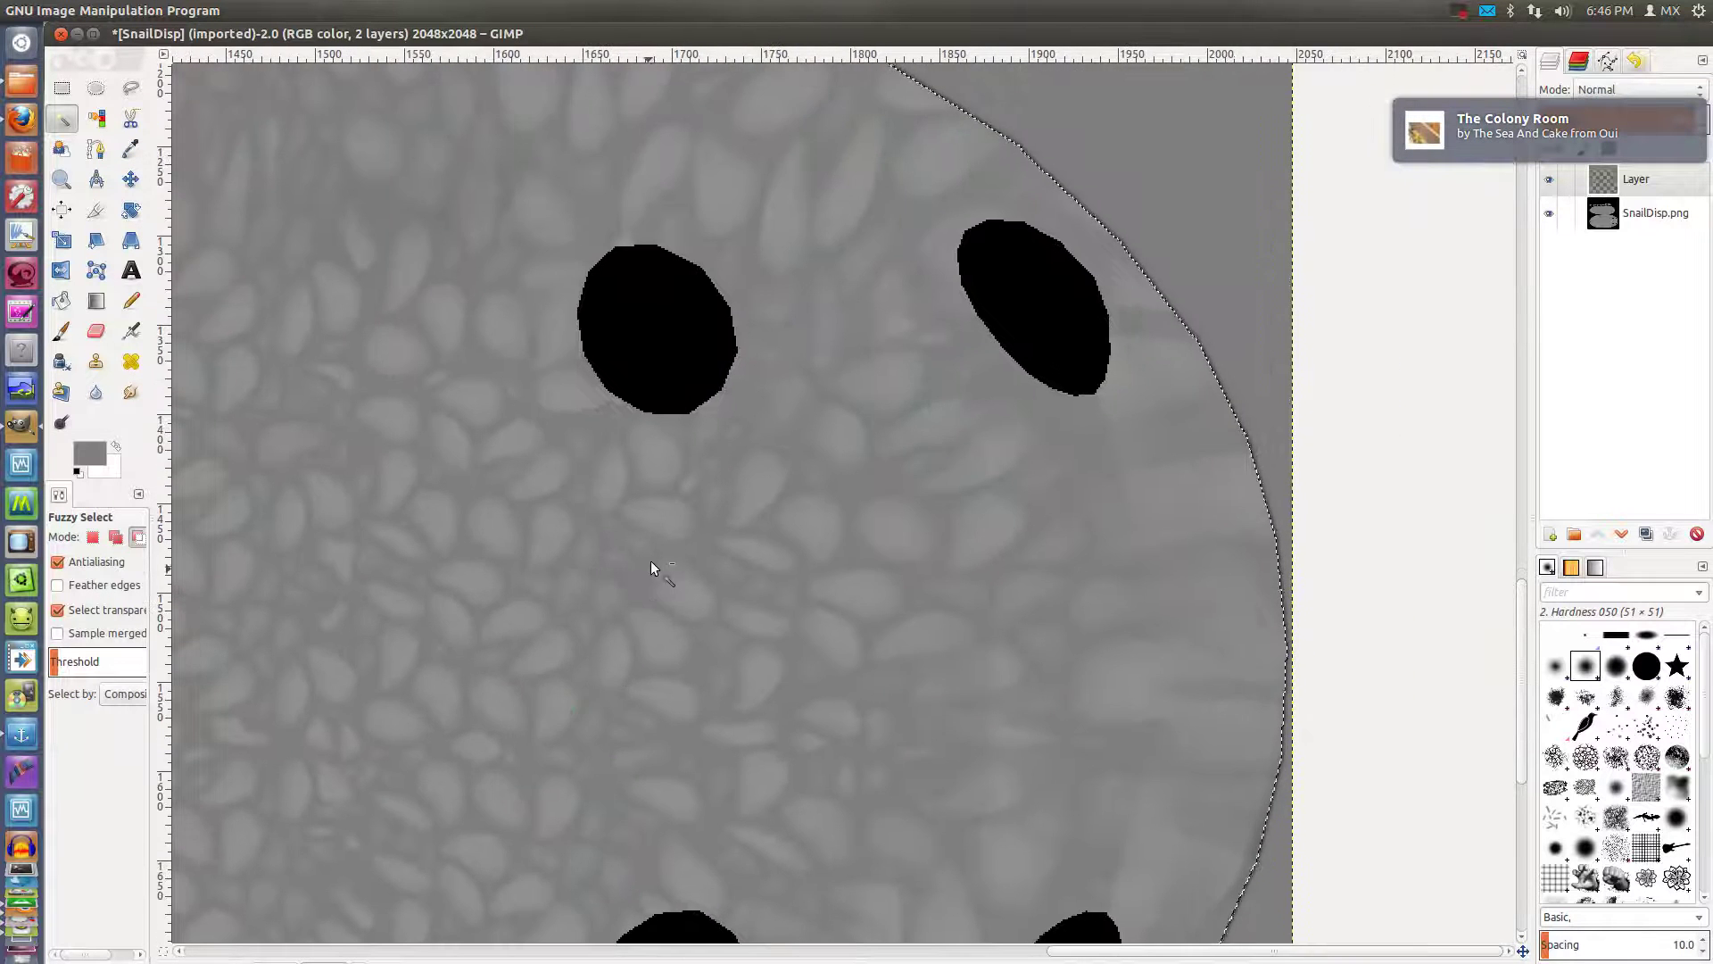
ctrl+scroll(655, 563, up, 1)
middle_drag(657, 548, 737, 676)
ctrl+scroll(756, 506, down, 1)
middle_drag(756, 508, 771, 573)
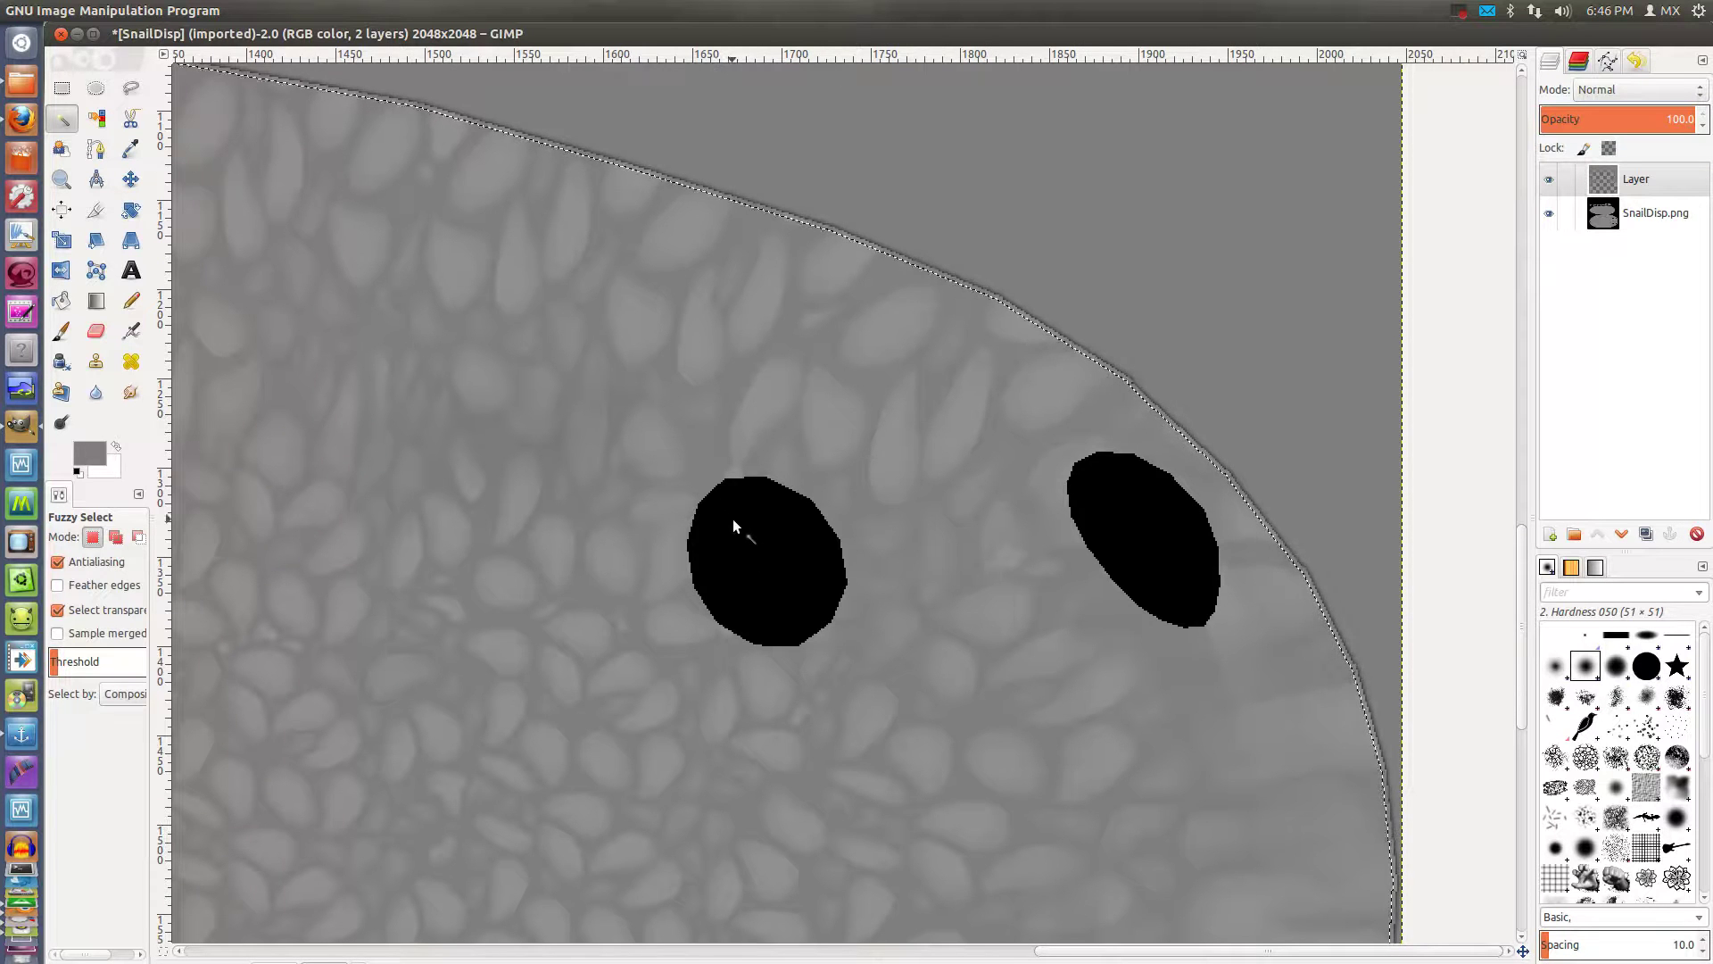
Clear both black eye spots on the SnailDisp.png layer, then fit the whole image in view
click(1645, 220)
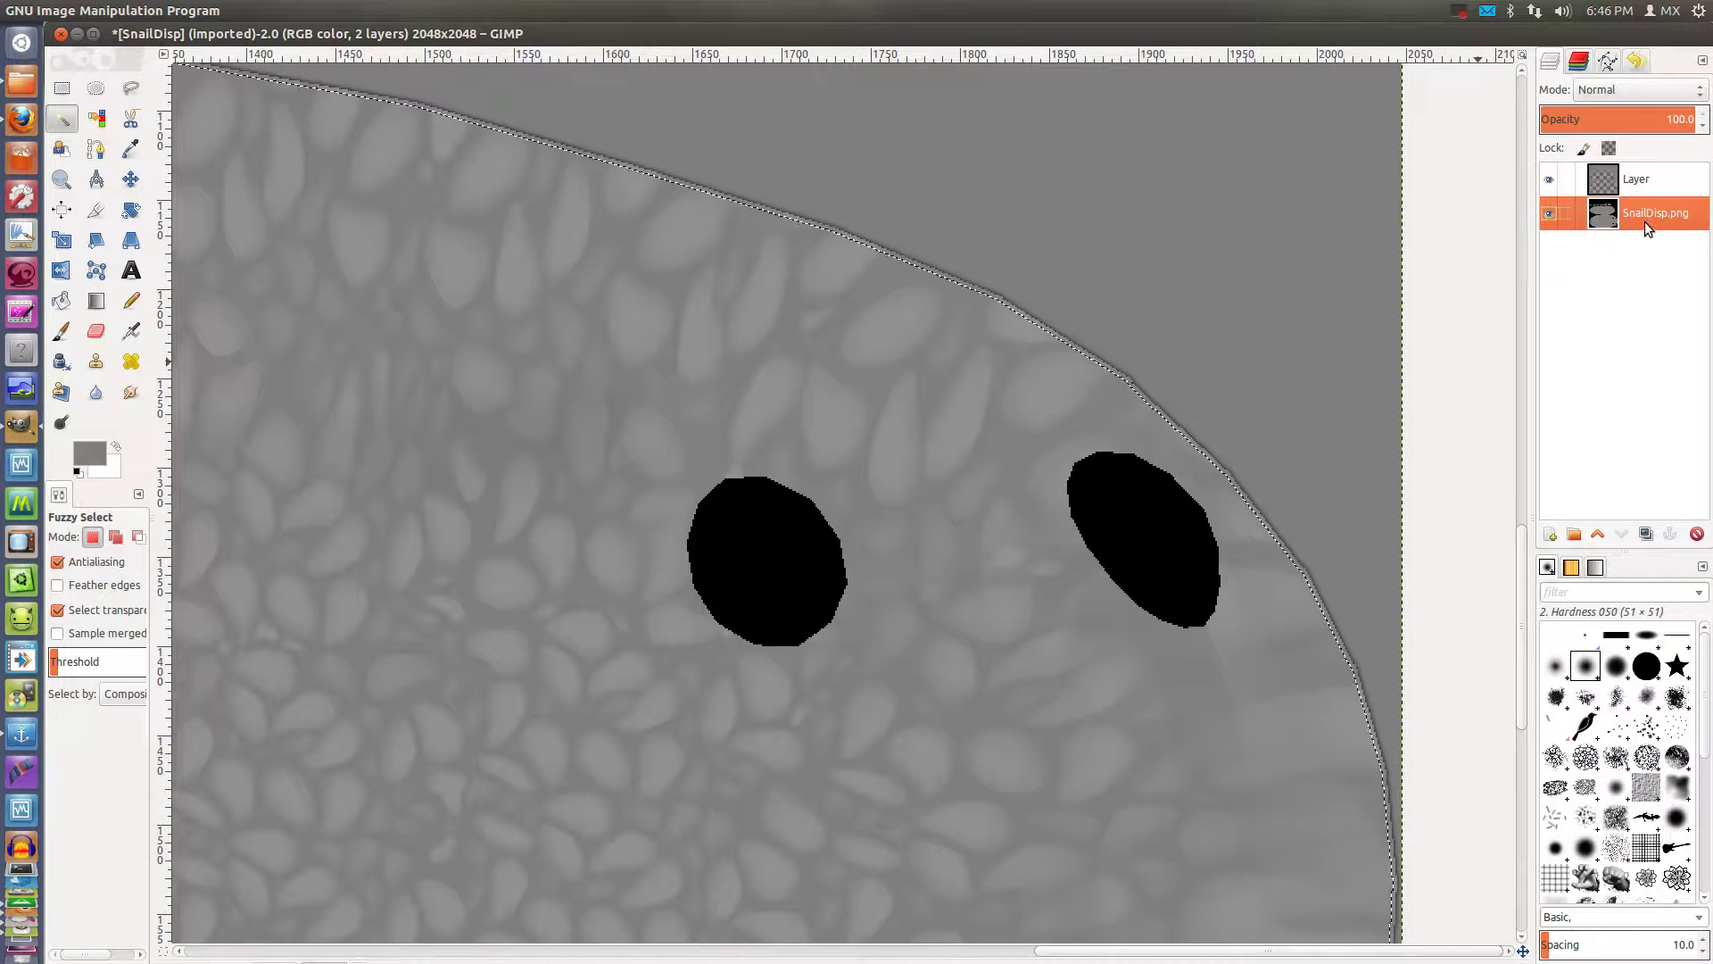
click(786, 555)
key(Delete)
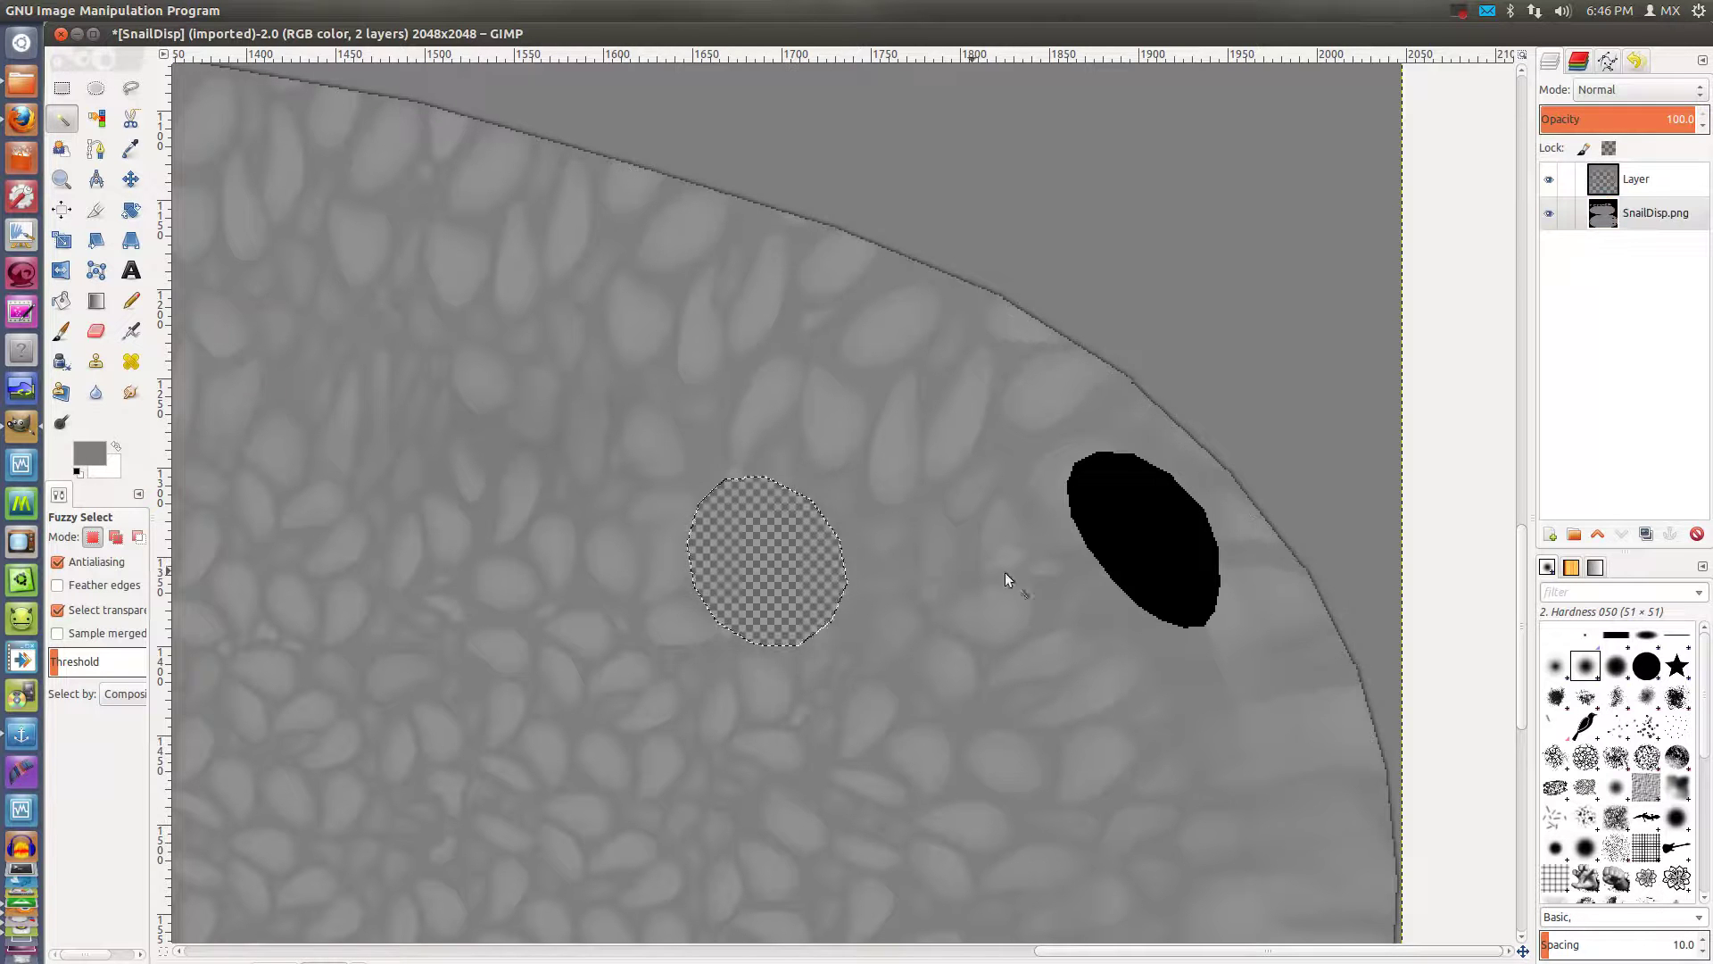
click(1127, 535)
key(Delete)
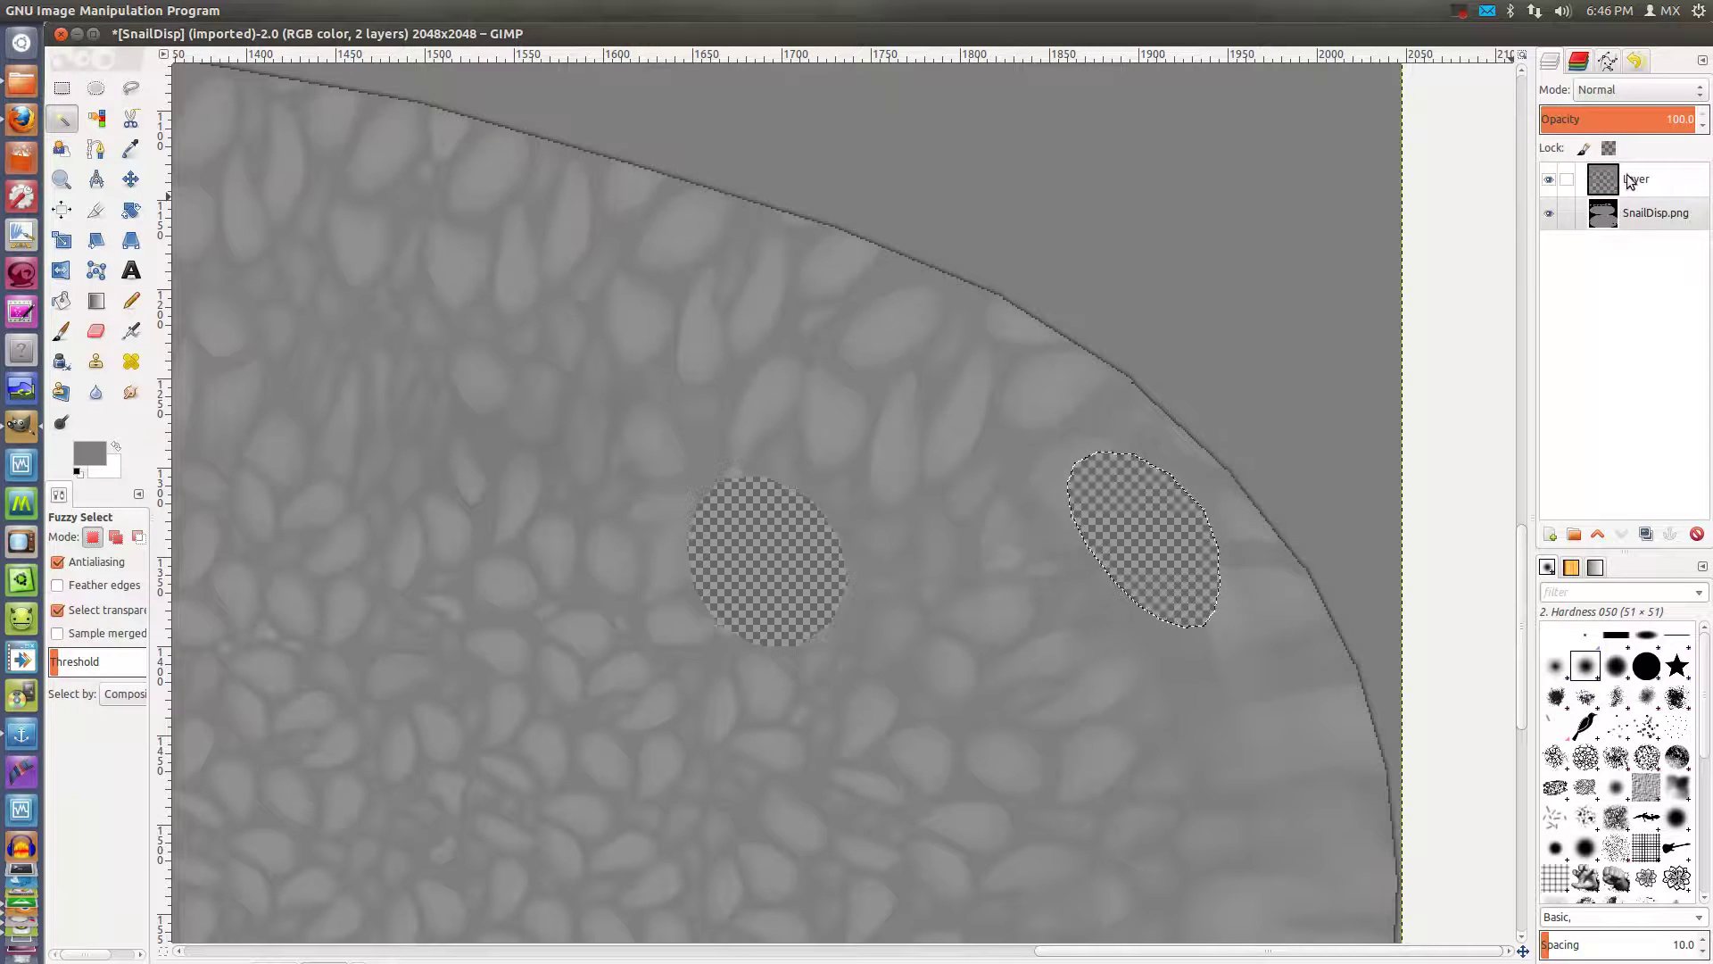
mouse_move(1635, 179)
mouse_down()
mouse_move(1648, 232)
mouse_move(1644, 168)
mouse_up()
key(shift+ctrl+j)
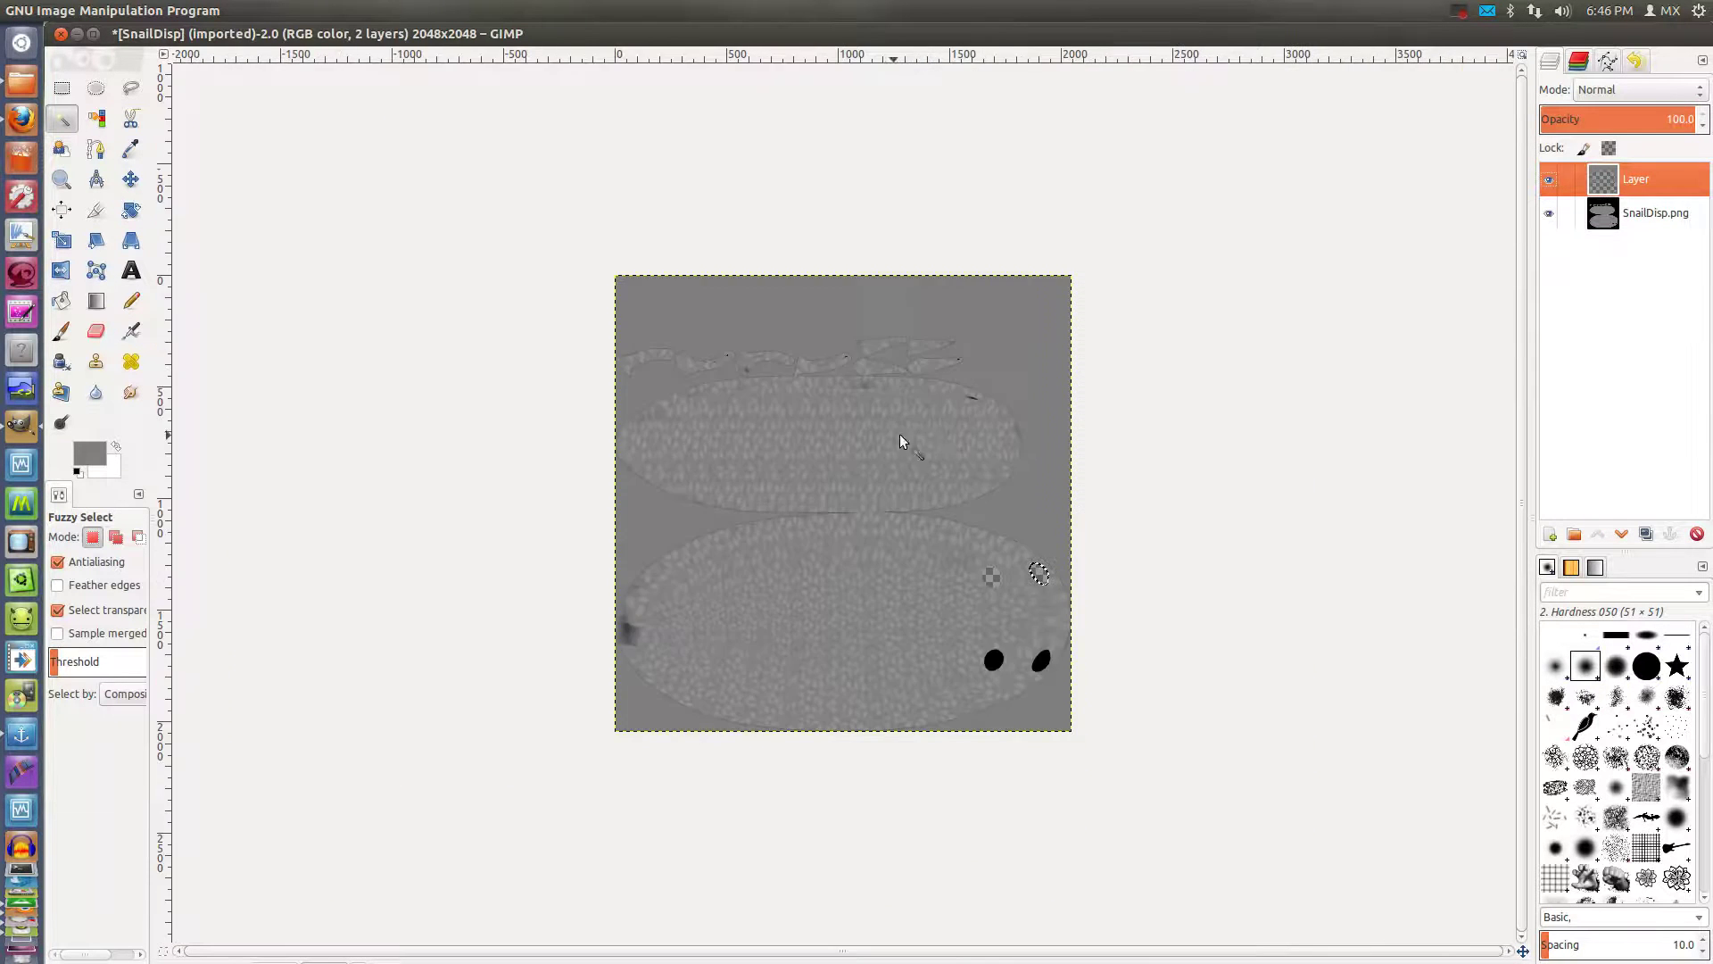
ctrl+scroll(1019, 442, up, 3)
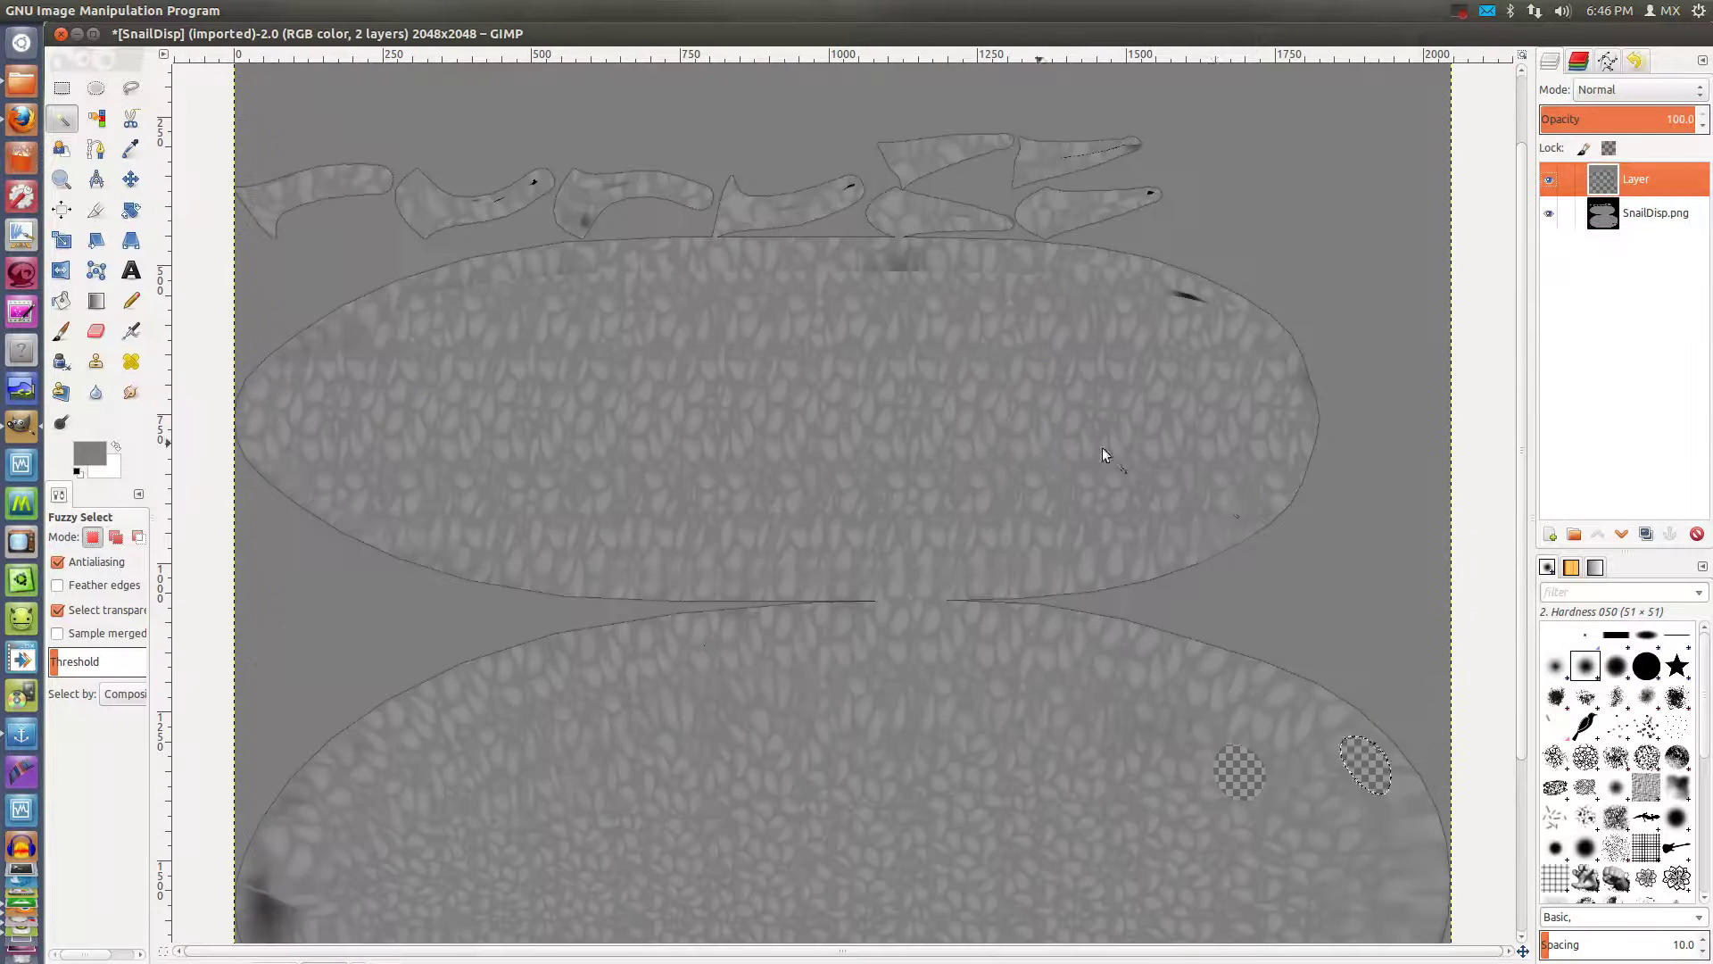
click(1552, 536)
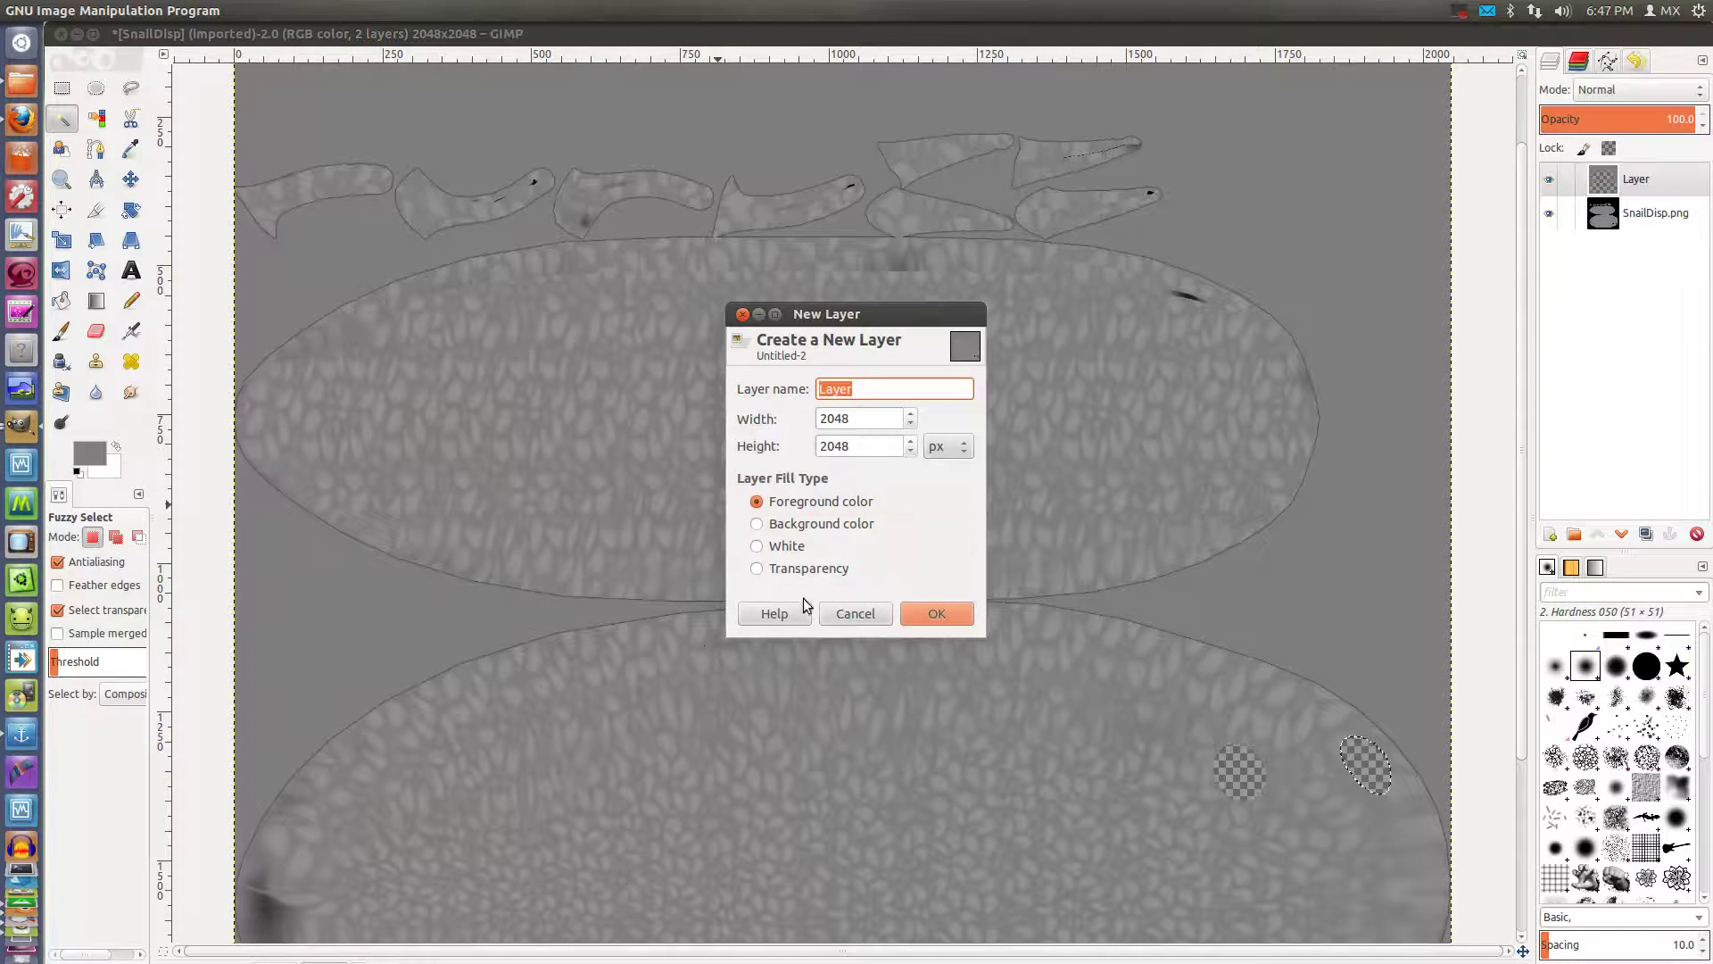
click(934, 613)
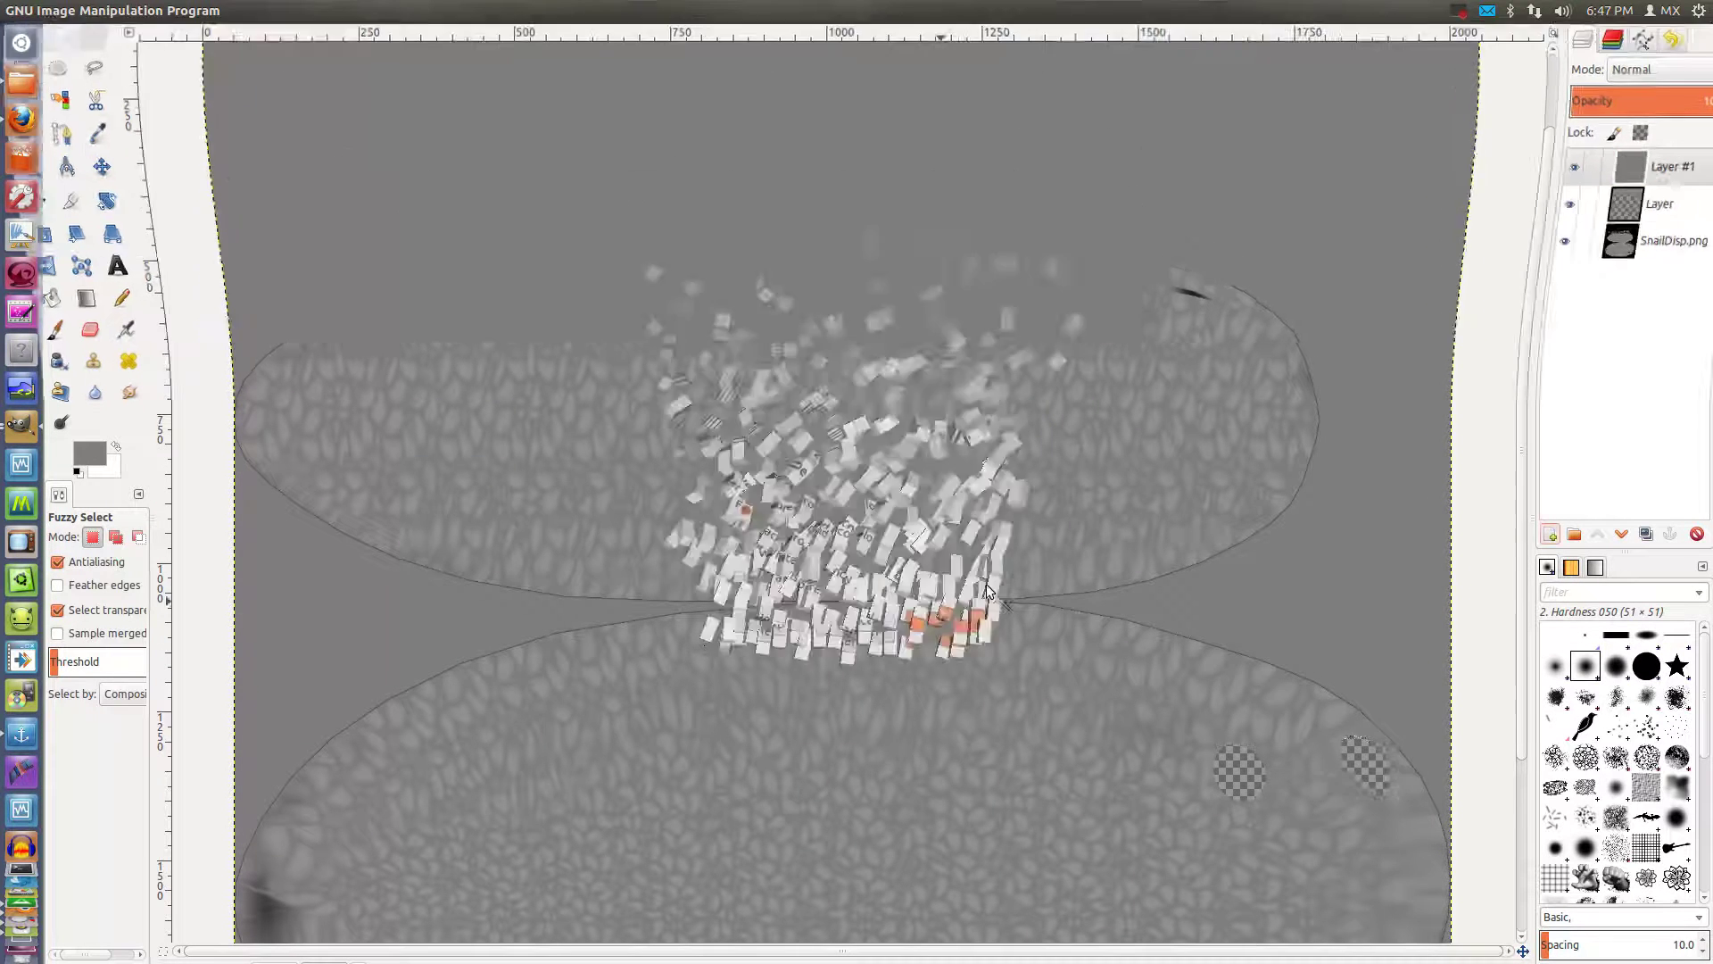
mouse_move(1644, 180)
mouse_down()
mouse_move(1647, 264)
mouse_move(1566, 299)
mouse_up()
scroll(1207, 661, down, 5)
shift+scroll(1205, 661, right, 3)
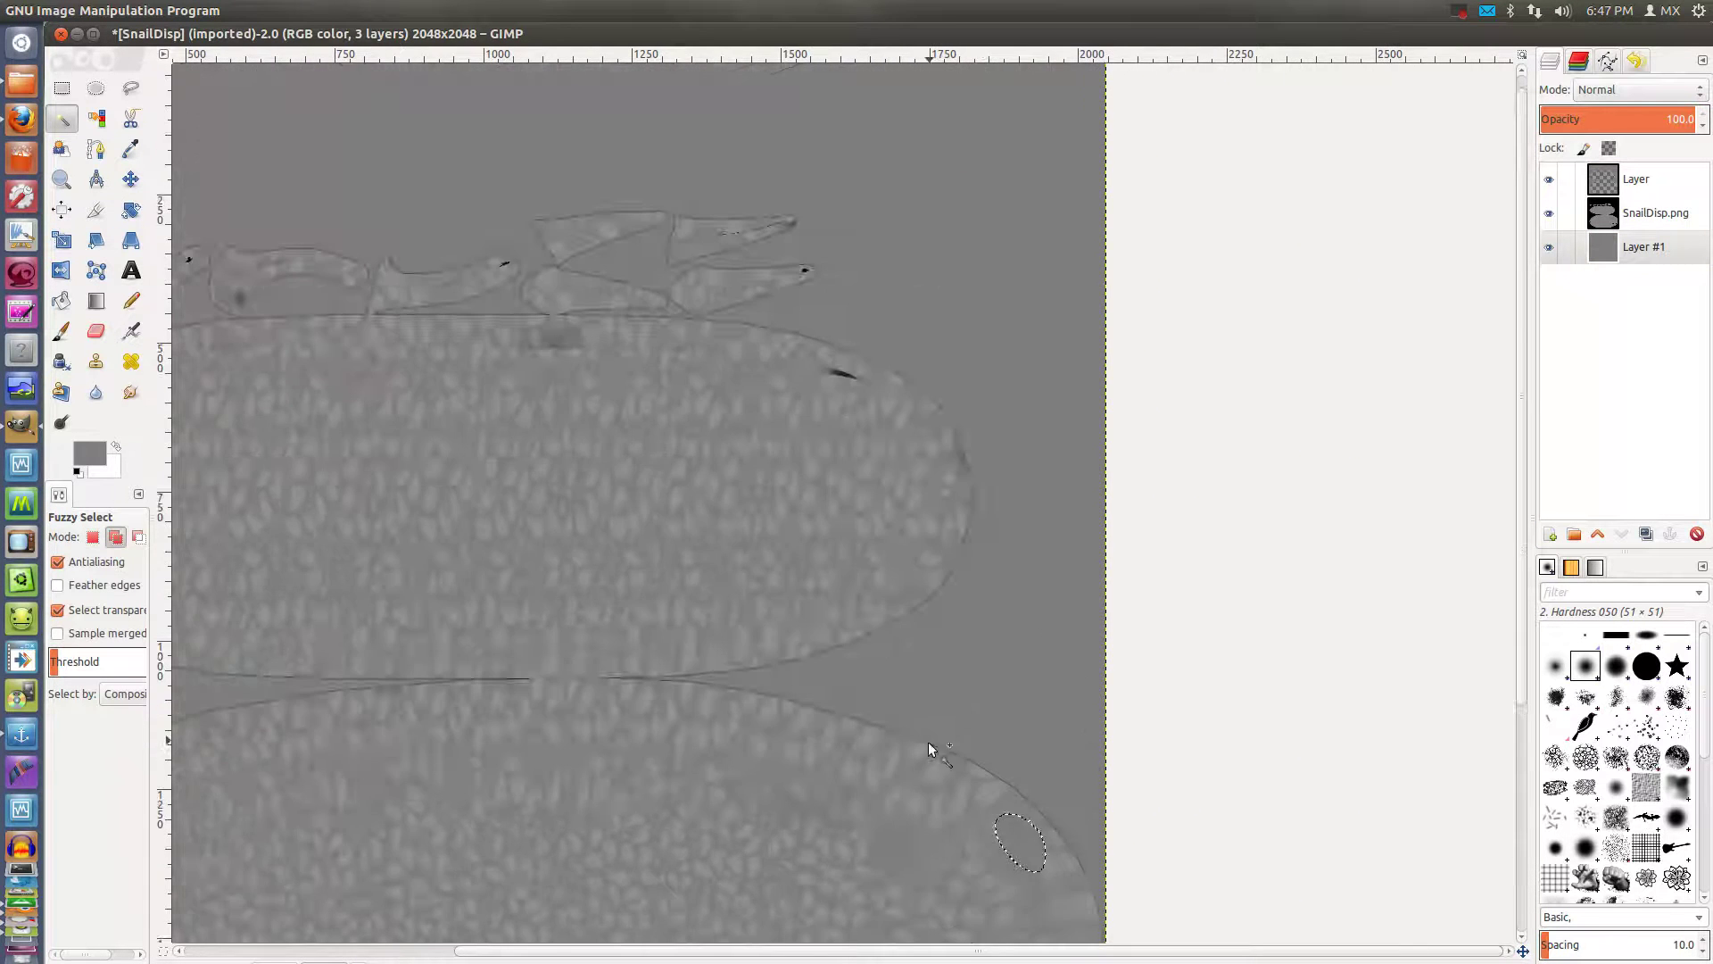
shift+scroll(857, 402, left, 3)
ctrl+scroll(1271, 629, up, 2)
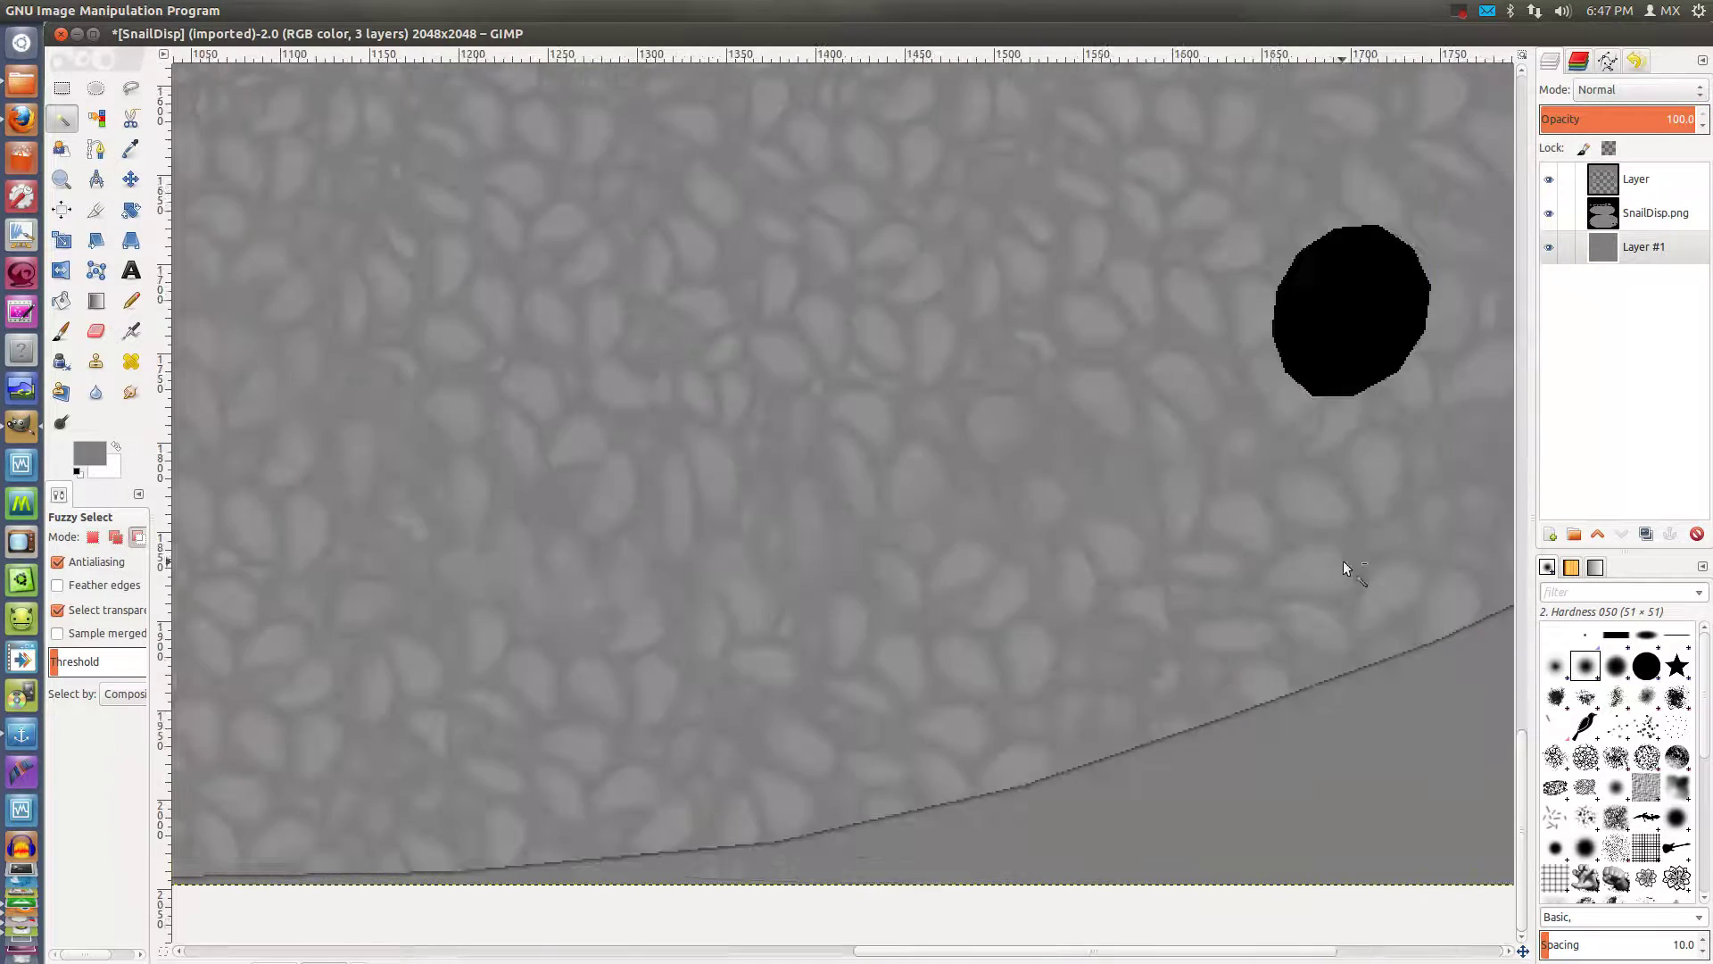
click(1656, 213)
click(1397, 302)
key(Delete)
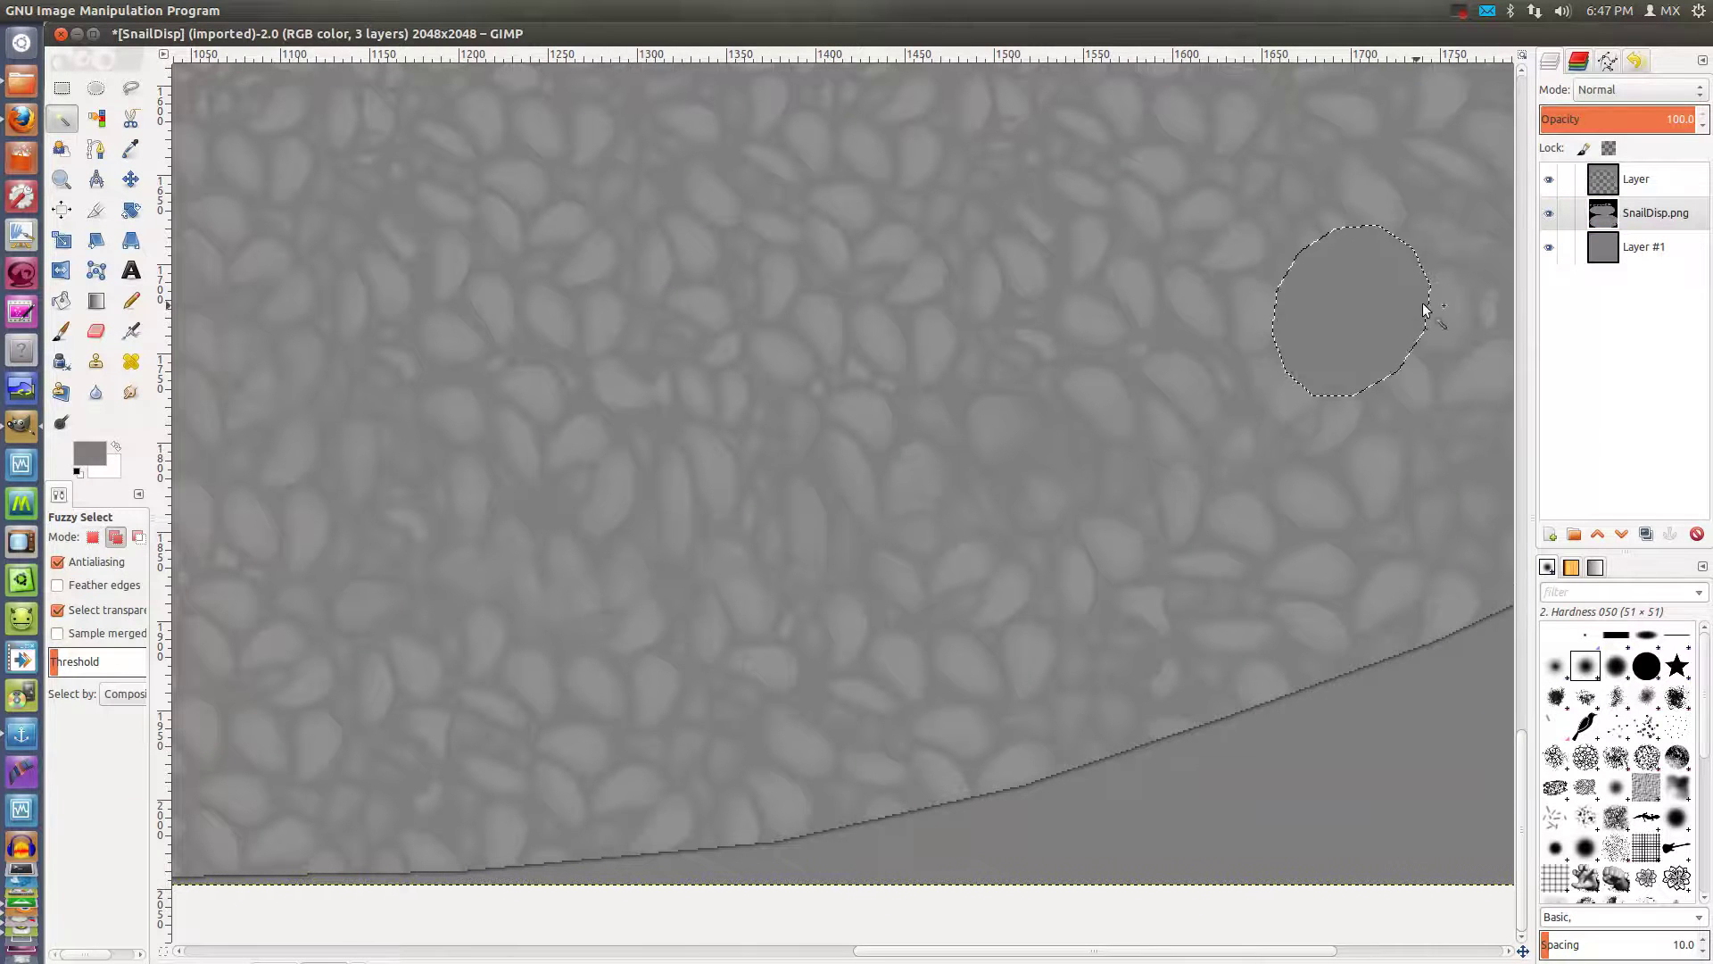
shift+scroll(942, 456, right, 5)
scroll(943, 456, up, 1)
click(943, 459)
key(Delete)
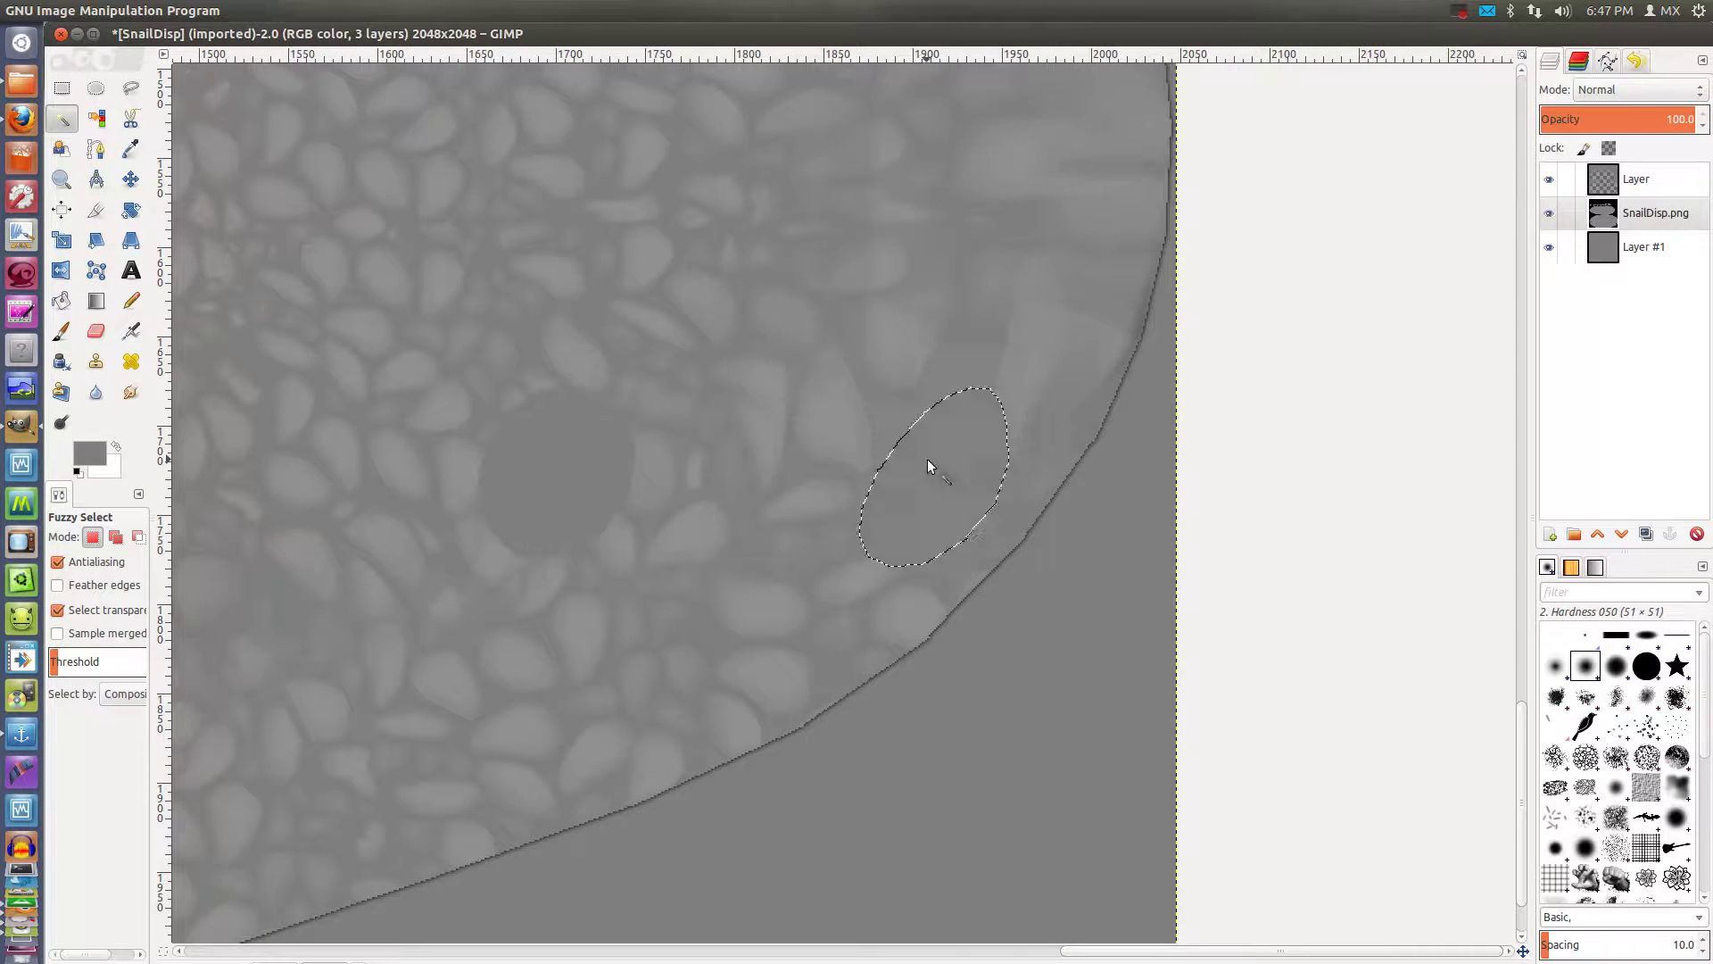
scroll(923, 458, down, 1)
shift+scroll(806, 464, left, 5)
scroll(746, 429, up, 2)
scroll(867, 514, down, 3)
shift+scroll(868, 515, left, 5)
shift+scroll(1251, 497, left, 2)
shift+scroll(661, 486, left, 3)
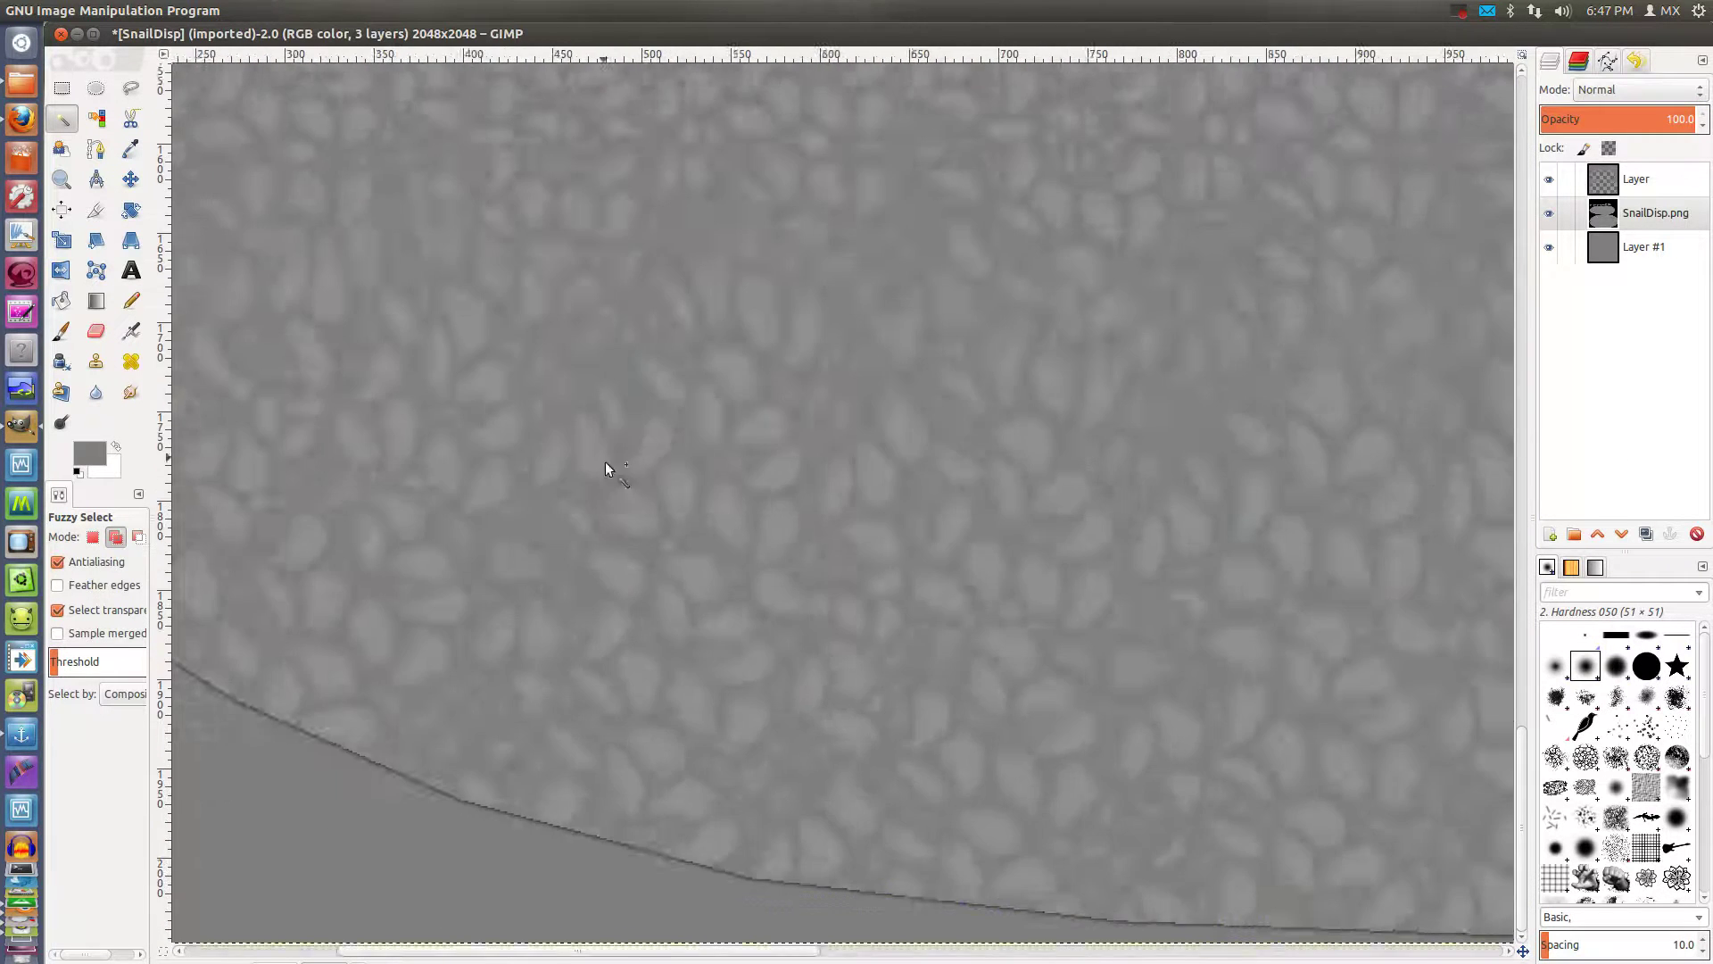
shift+scroll(1088, 512, left, 3)
shift+scroll(1088, 513, left, 3)
scroll(983, 692, up, 1)
shift+scroll(1167, 420, right, 5)
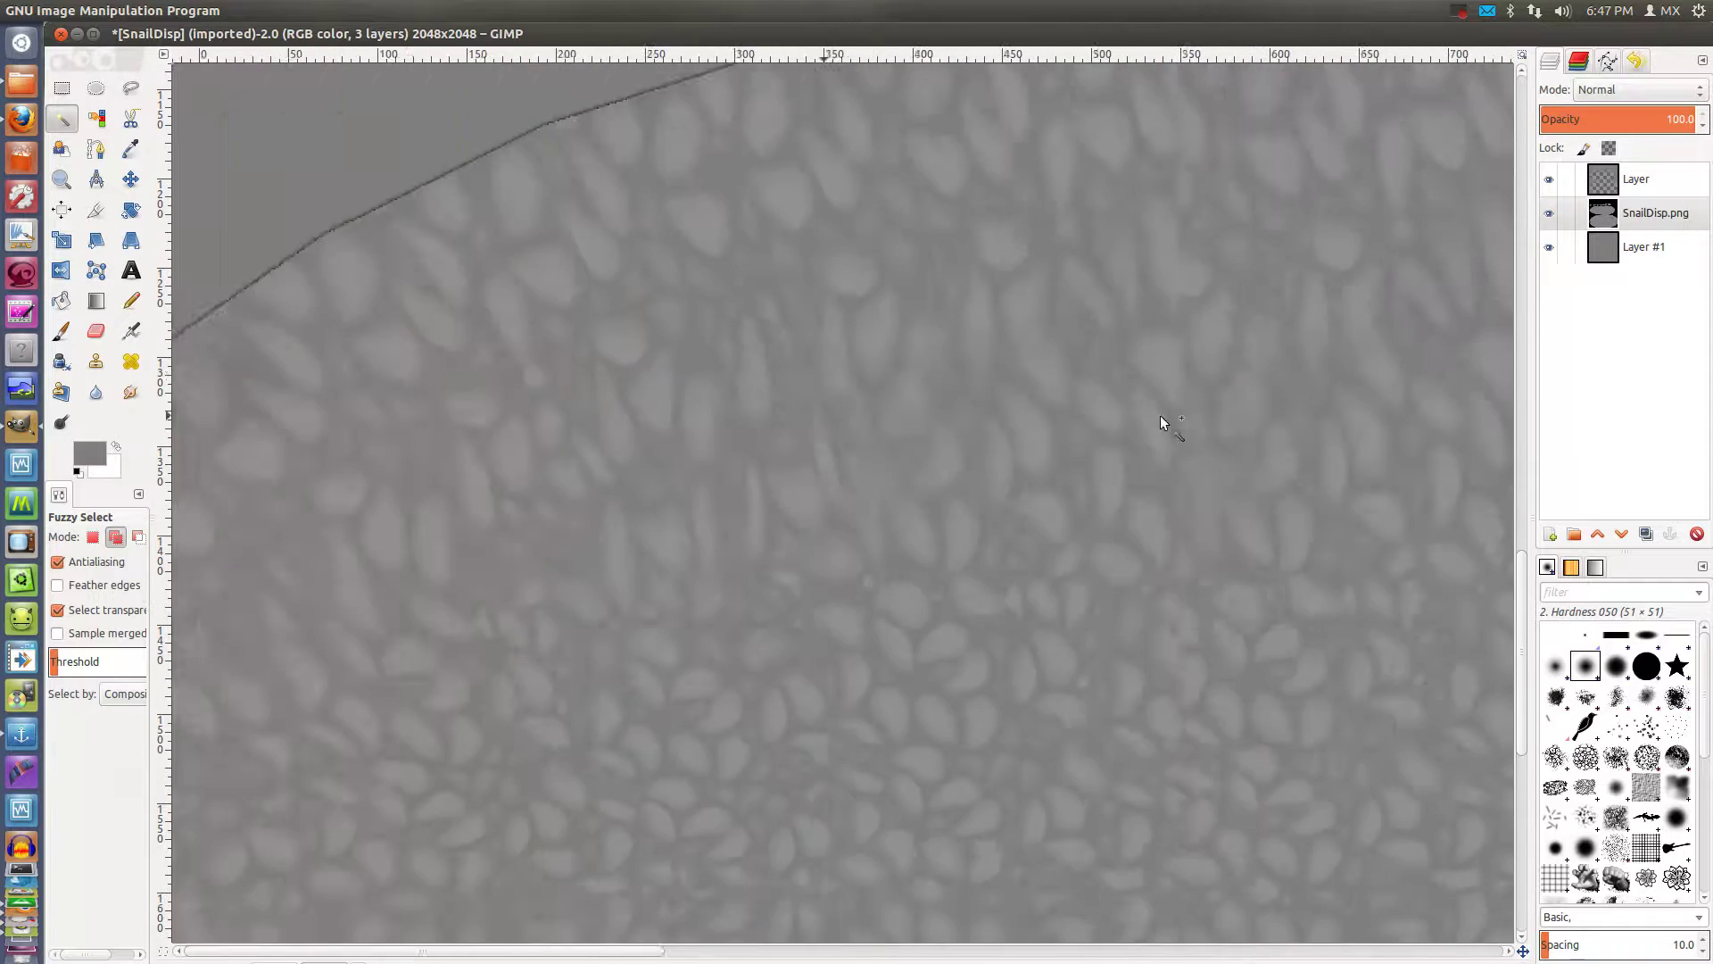
scroll(1136, 718, up, 2)
scroll(1024, 598, up, 2)
scroll(1025, 537, up, 3)
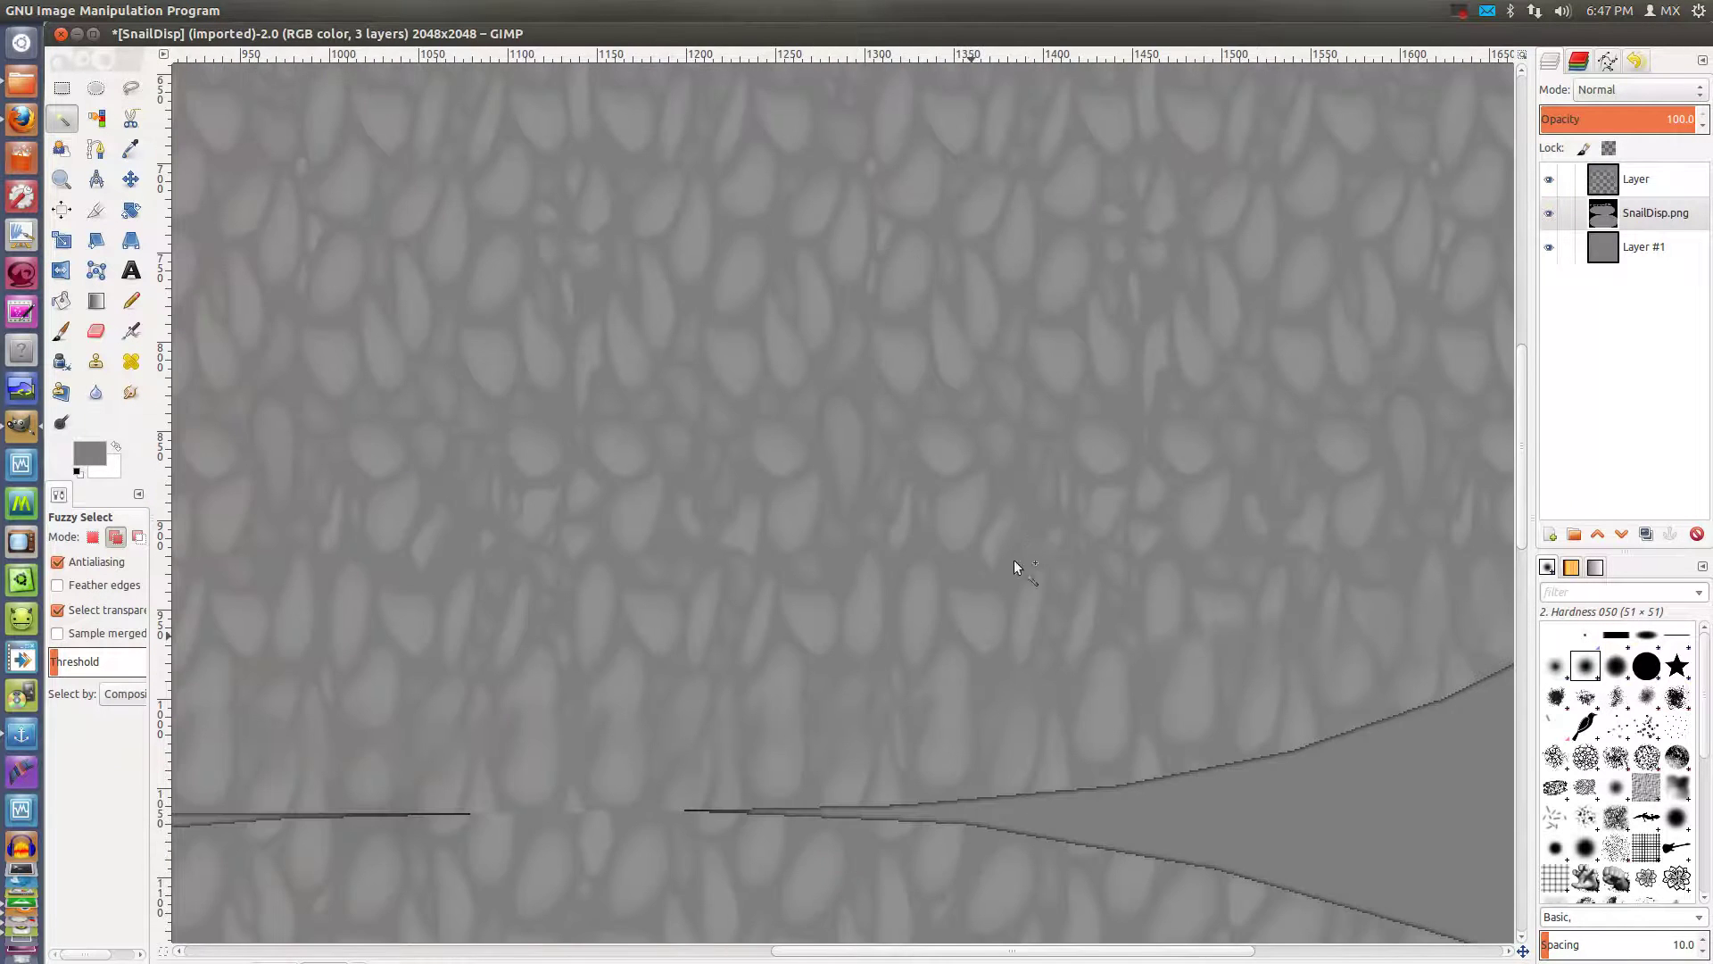
ctrl+scroll(1026, 536, down, 3)
ctrl+scroll(1027, 534, up, 3)
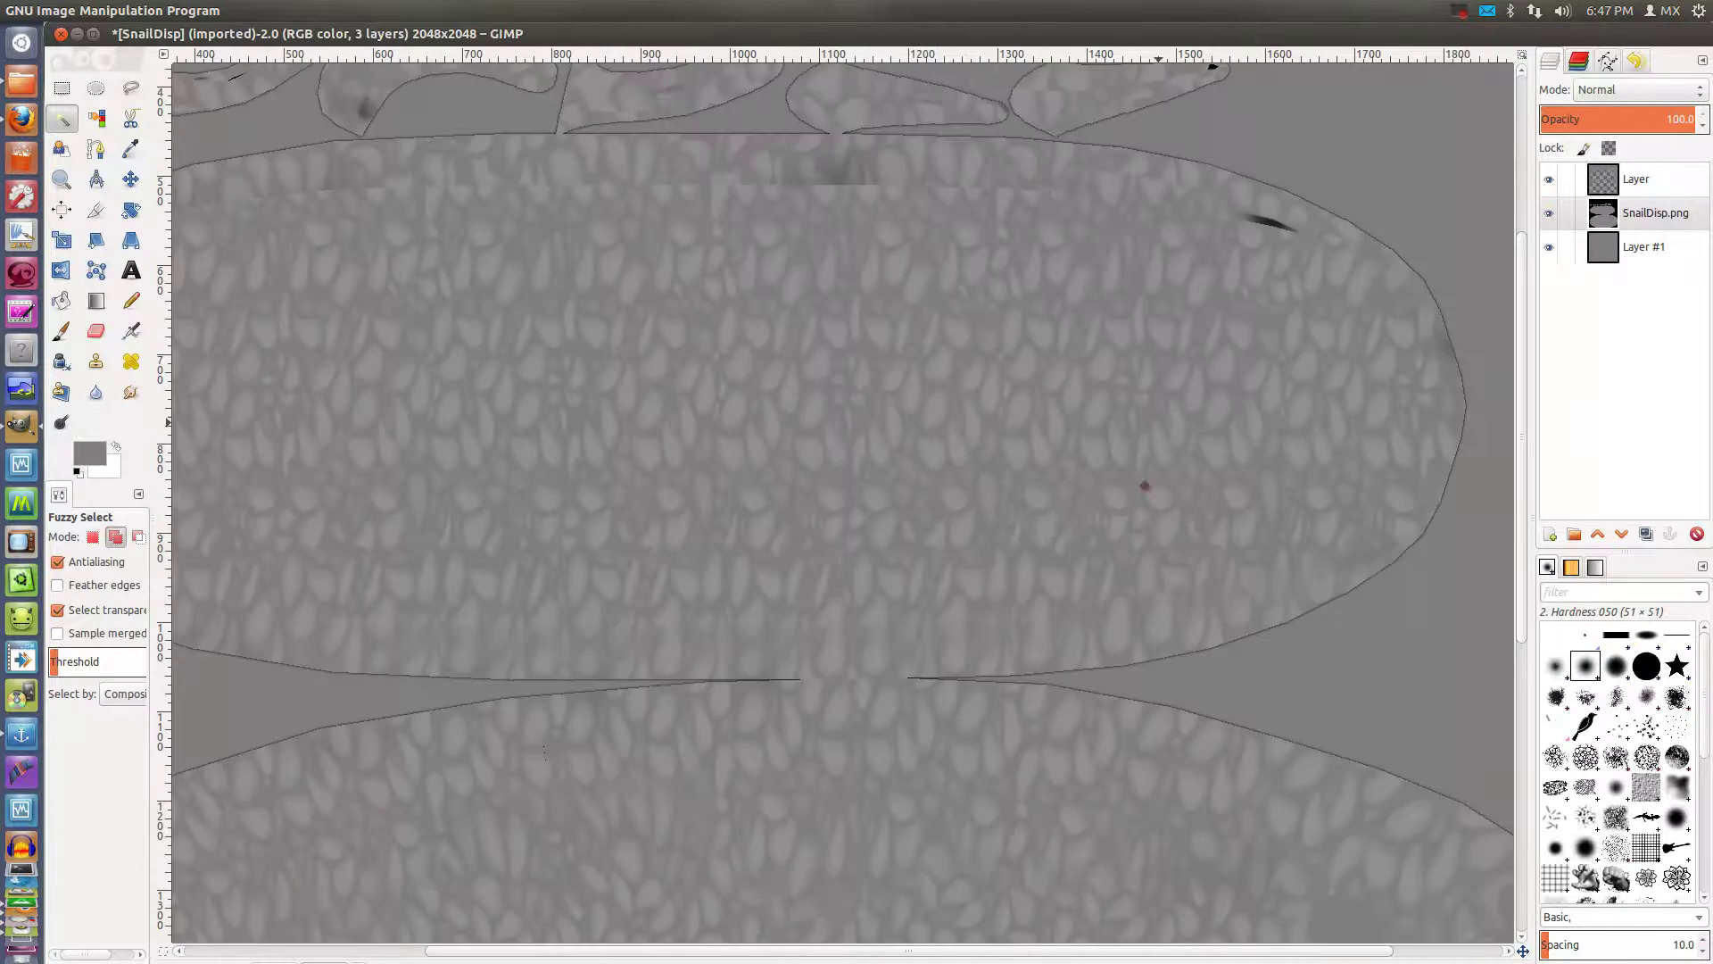
scroll(1030, 523, up, 1)
scroll(992, 629, up, 3)
ctrl+scroll(1010, 632, up, 2)
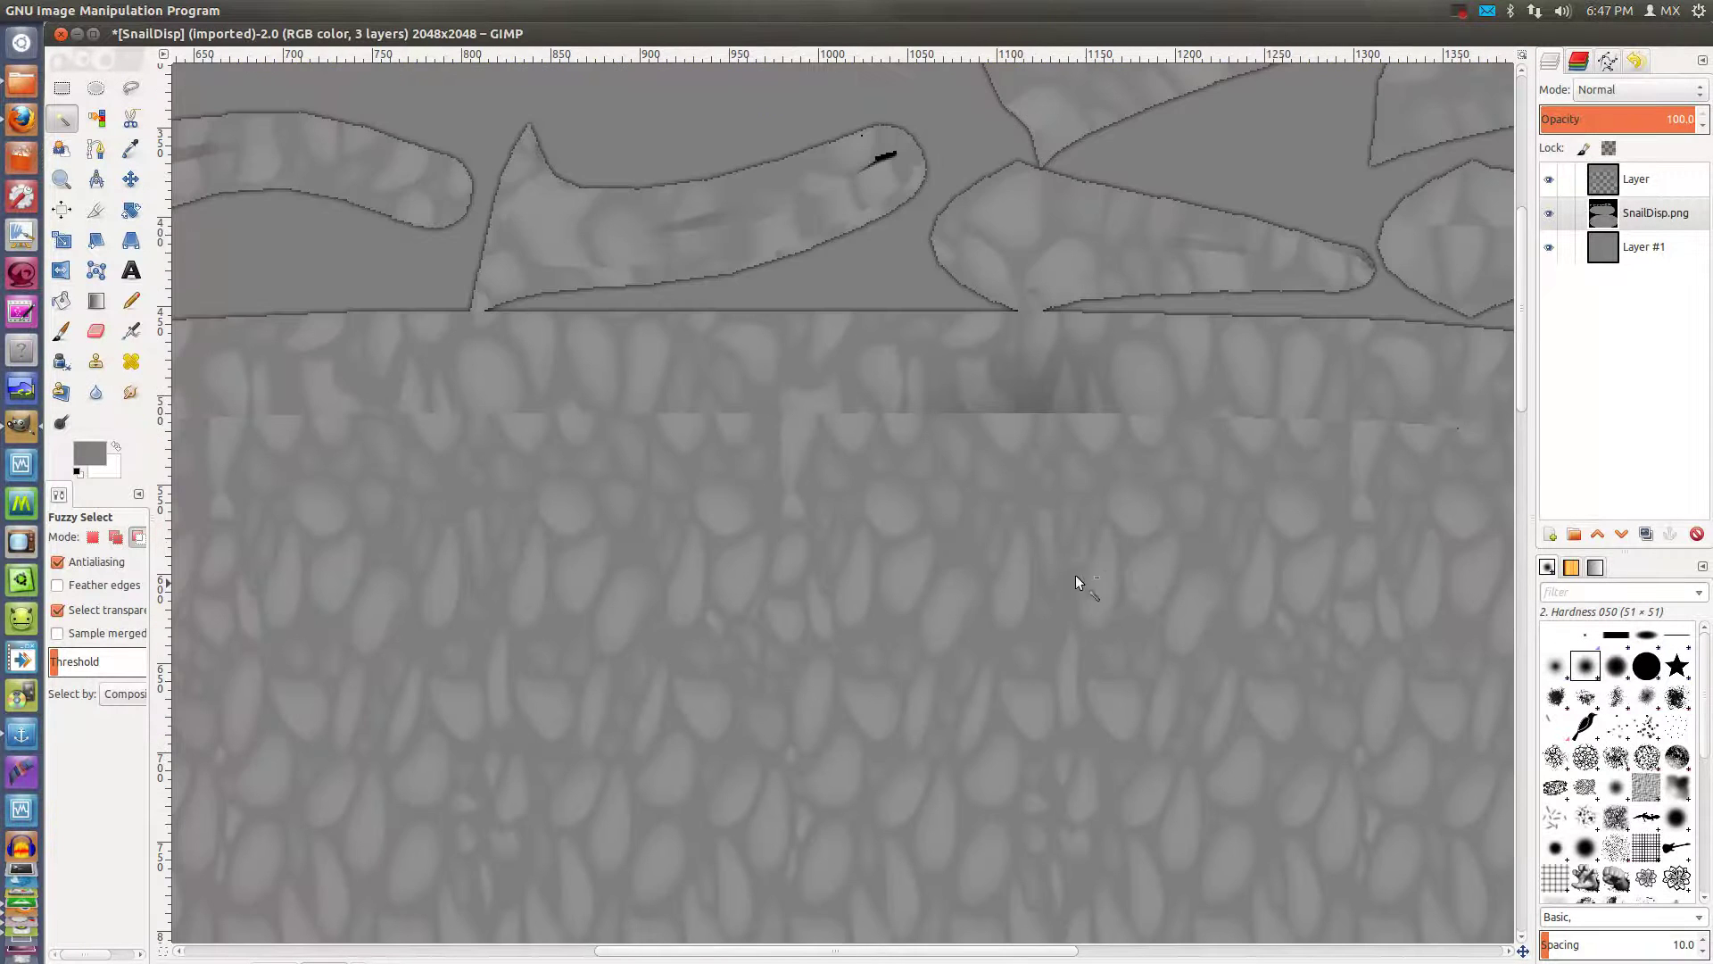
scroll(1081, 549, down, 2)
scroll(1080, 548, up, 1)
scroll(1080, 548, up, 1)
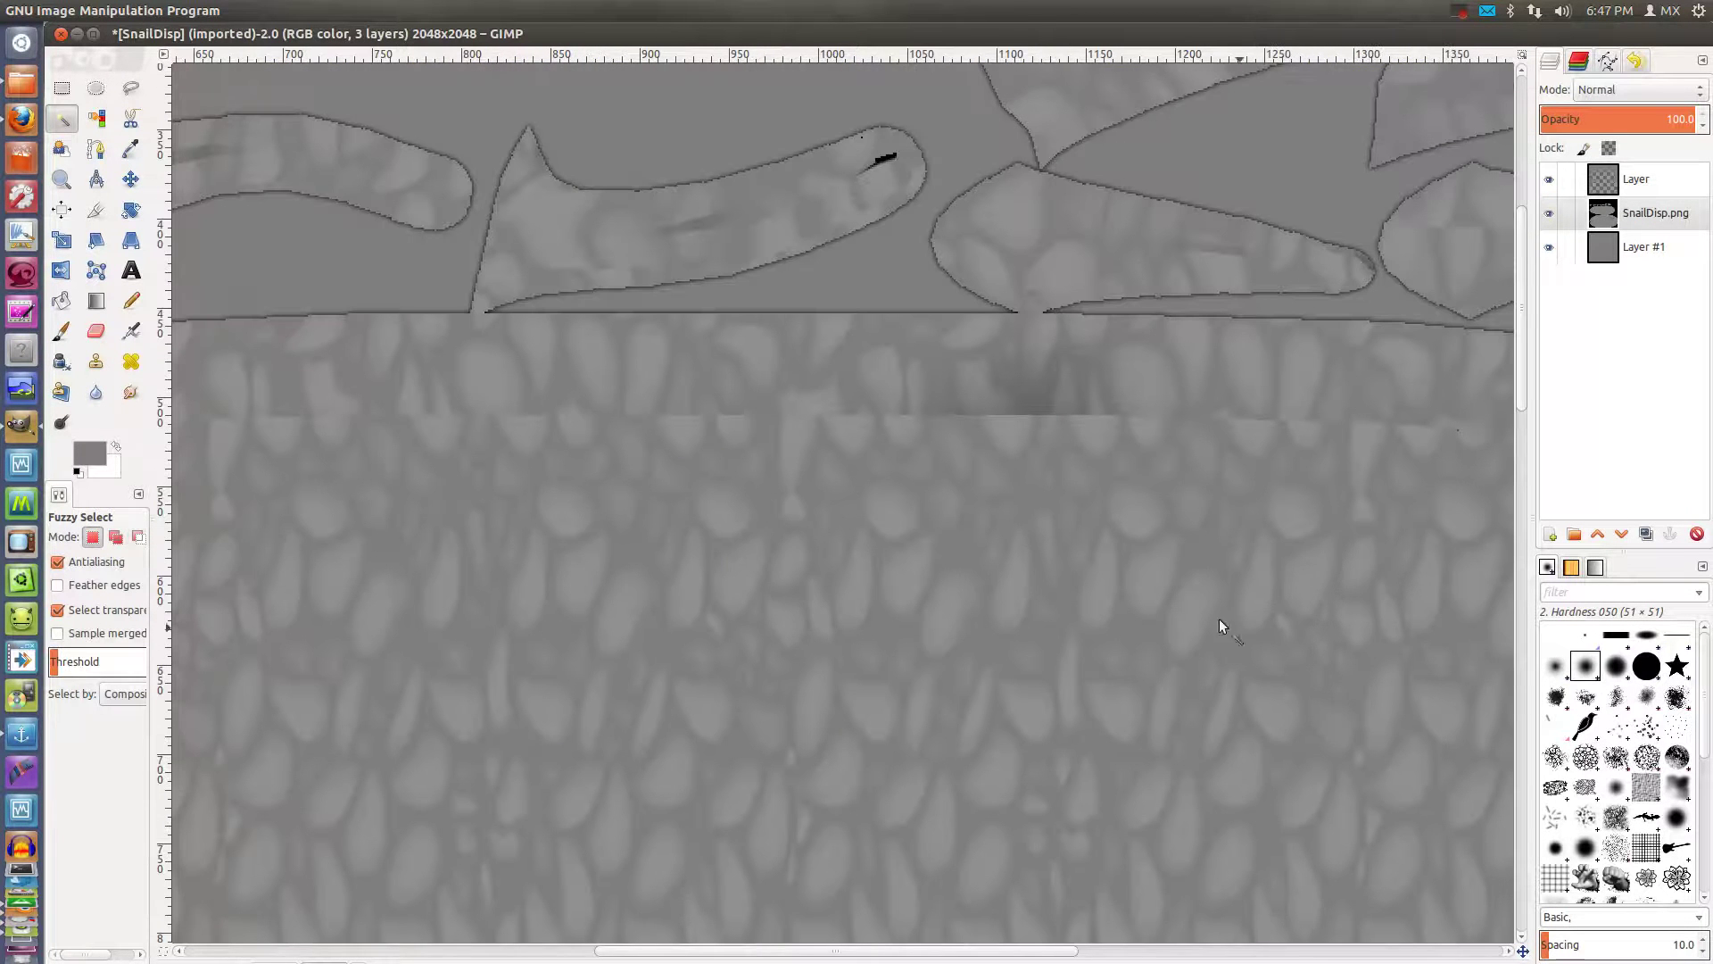
shift+scroll(1251, 628, right, 2)
shift+scroll(1148, 650, right, 2)
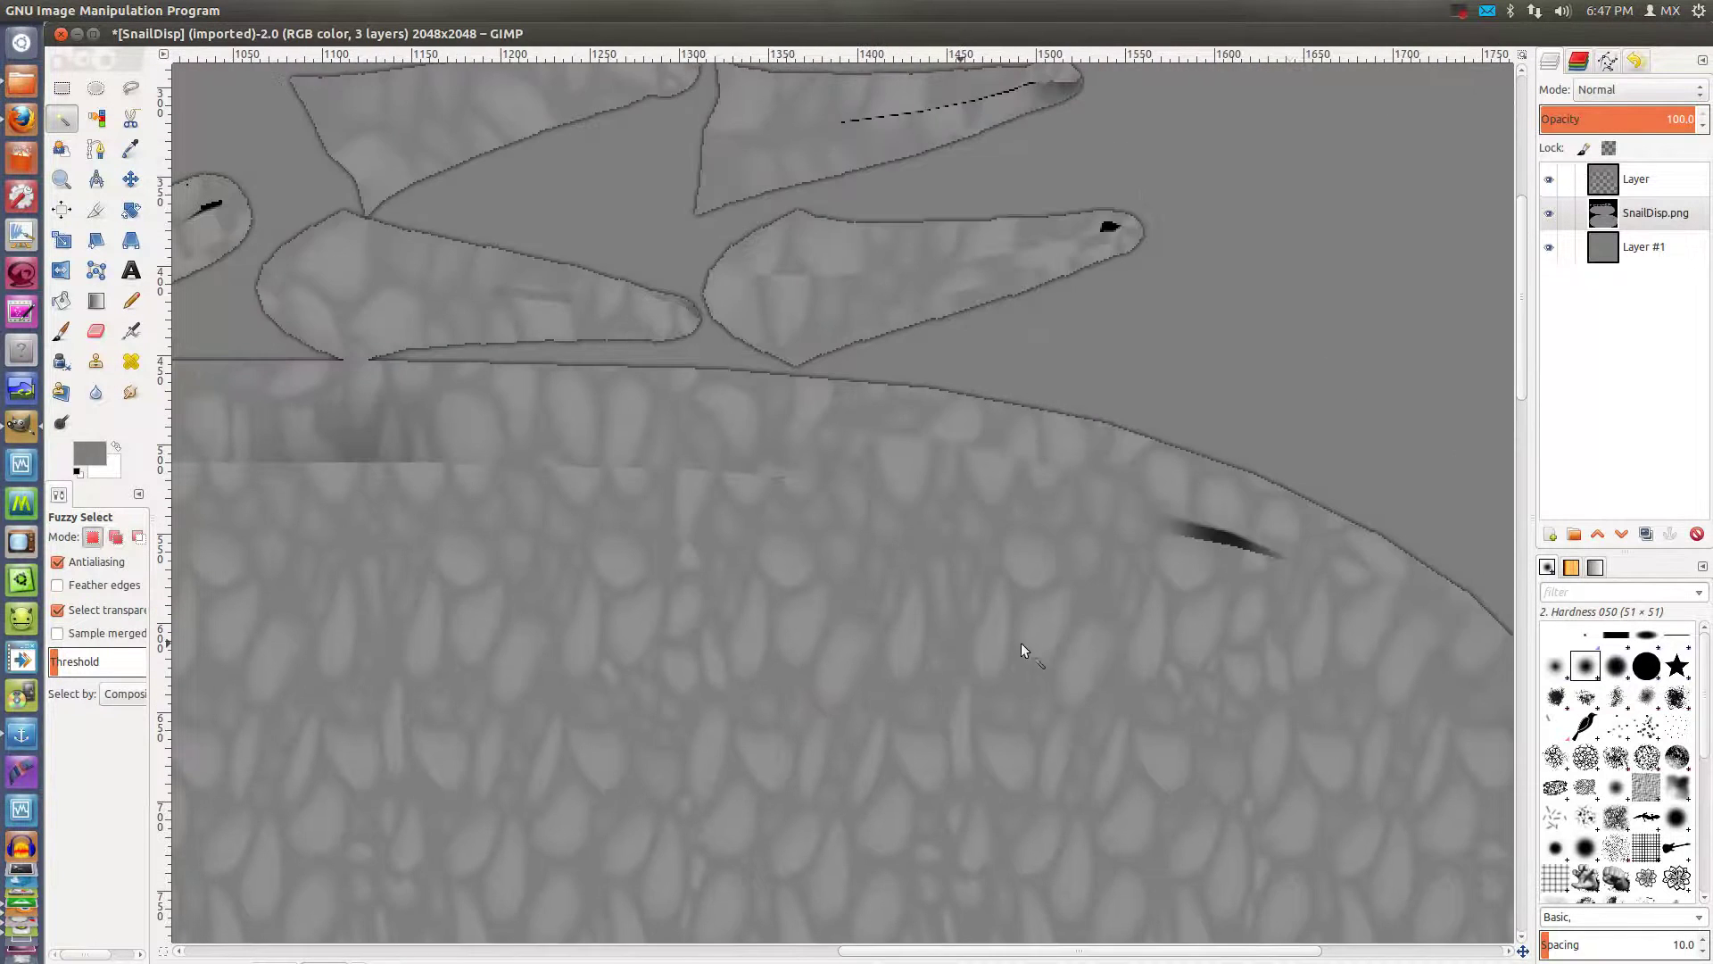
shift+scroll(1091, 643, right, 2)
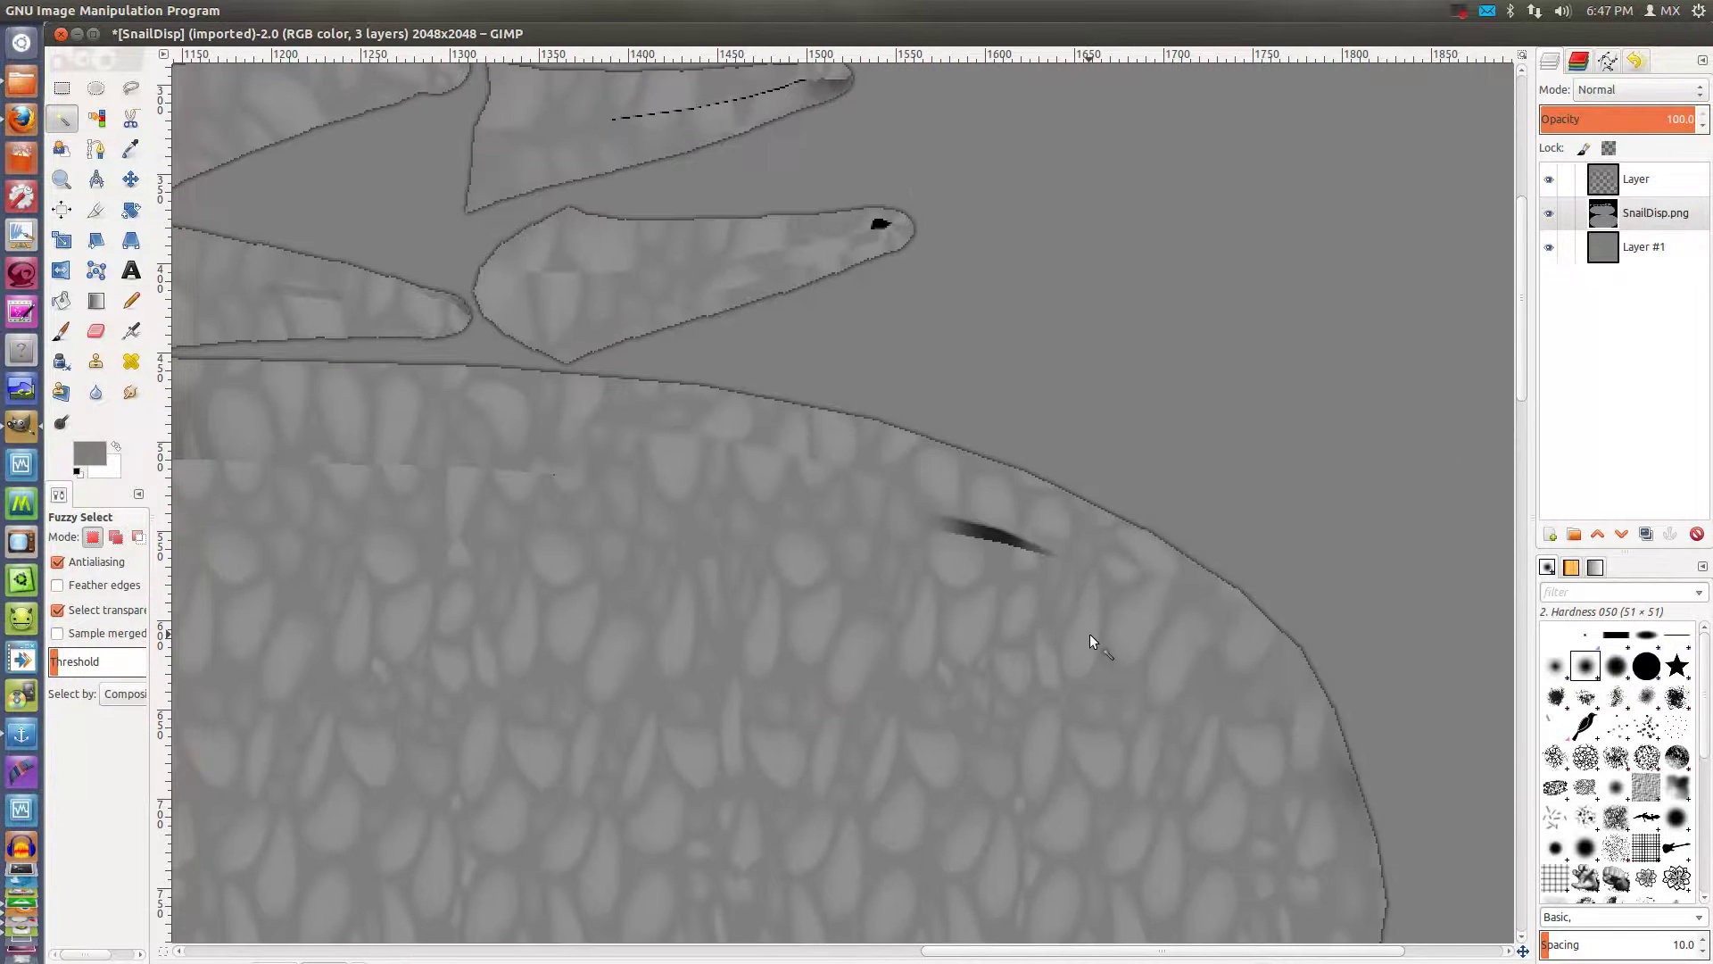
Hide the outline layer, fill the black area around the islands with grey, and deselect
click(1645, 217)
click(1549, 178)
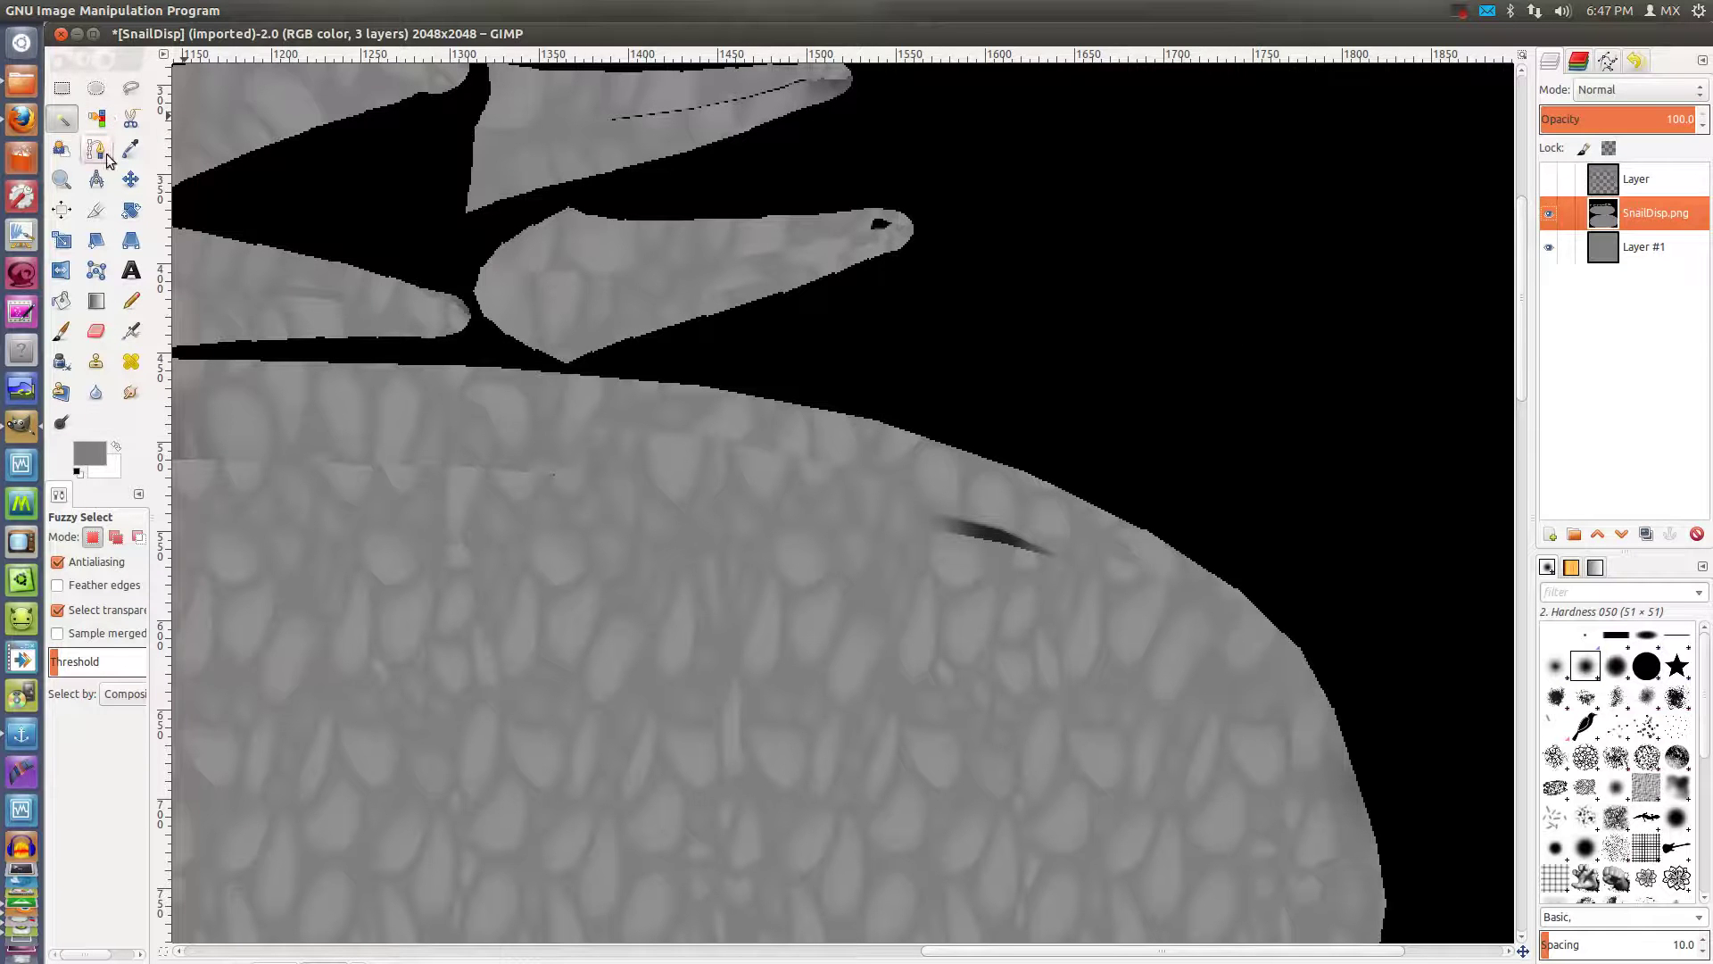
click(61, 121)
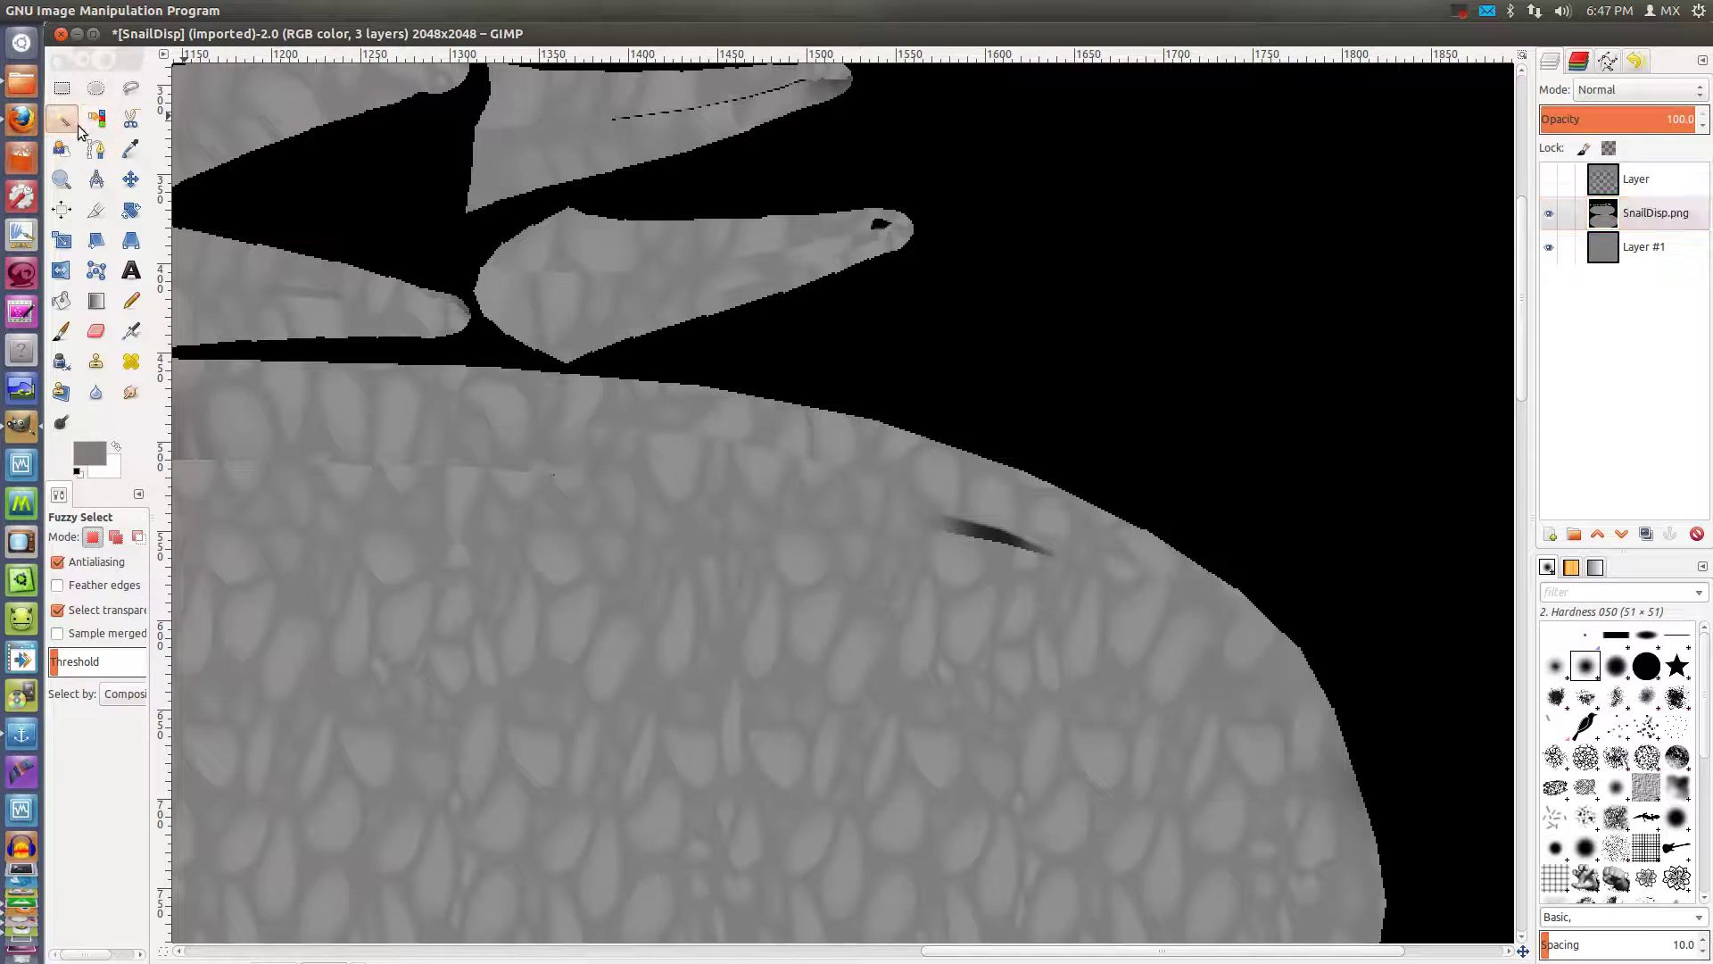
click(1108, 330)
key(Delete)
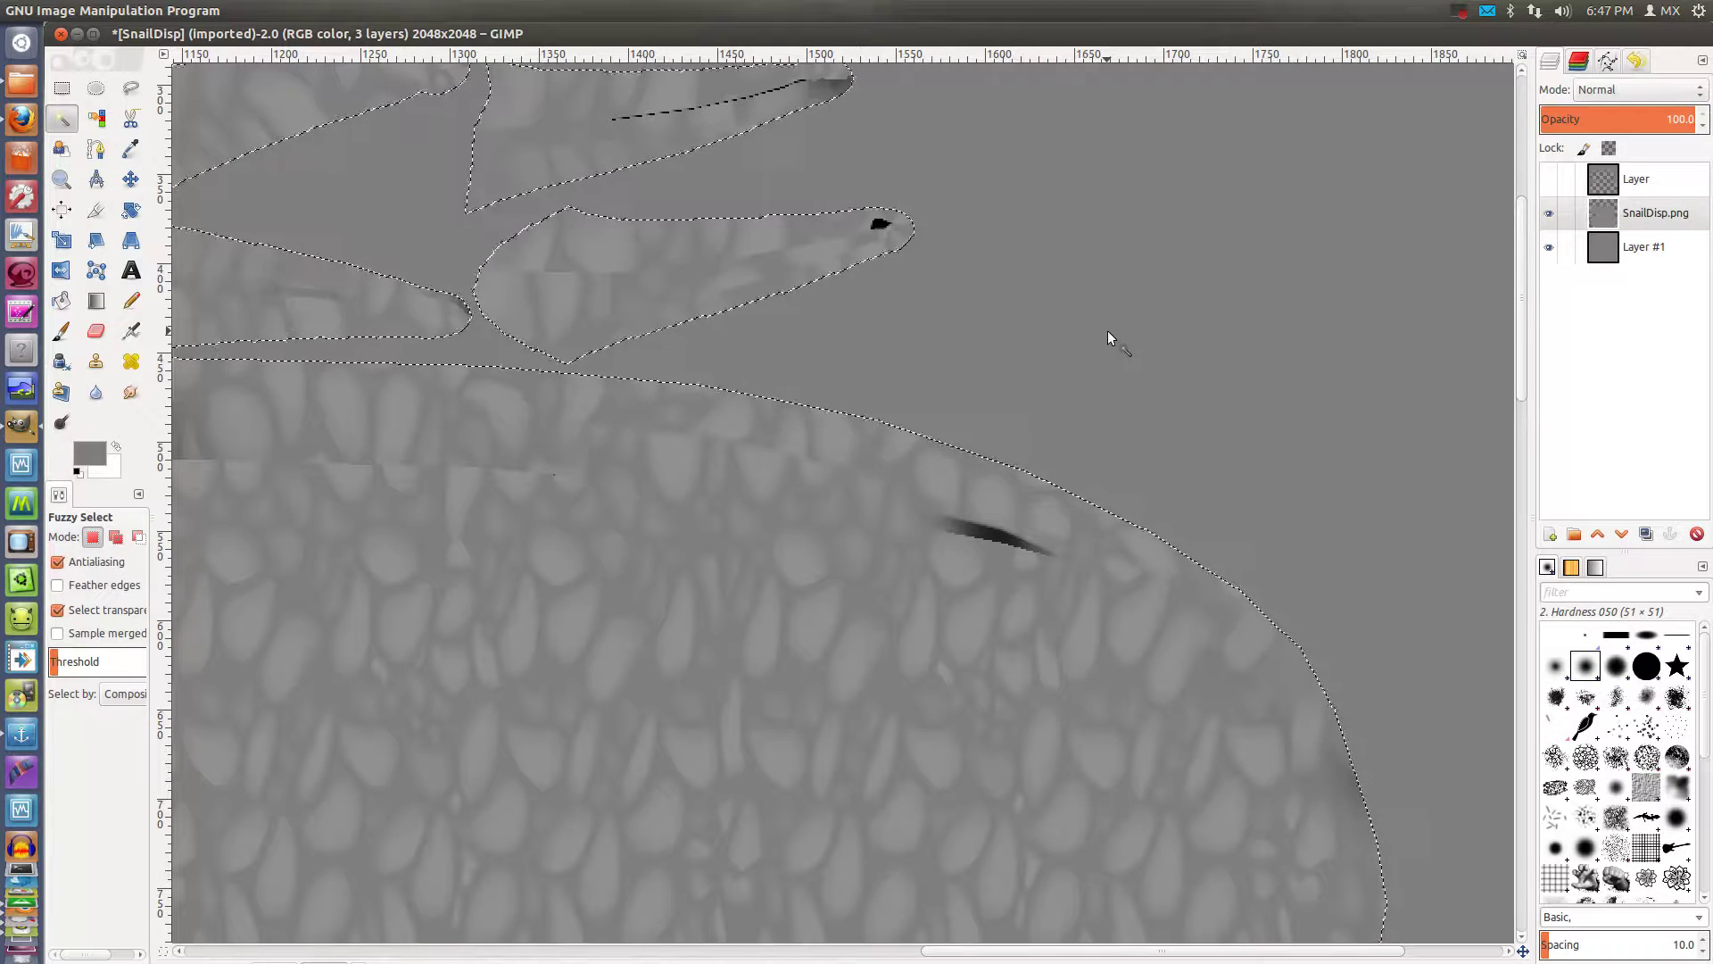
key(ctrl+shift+a)
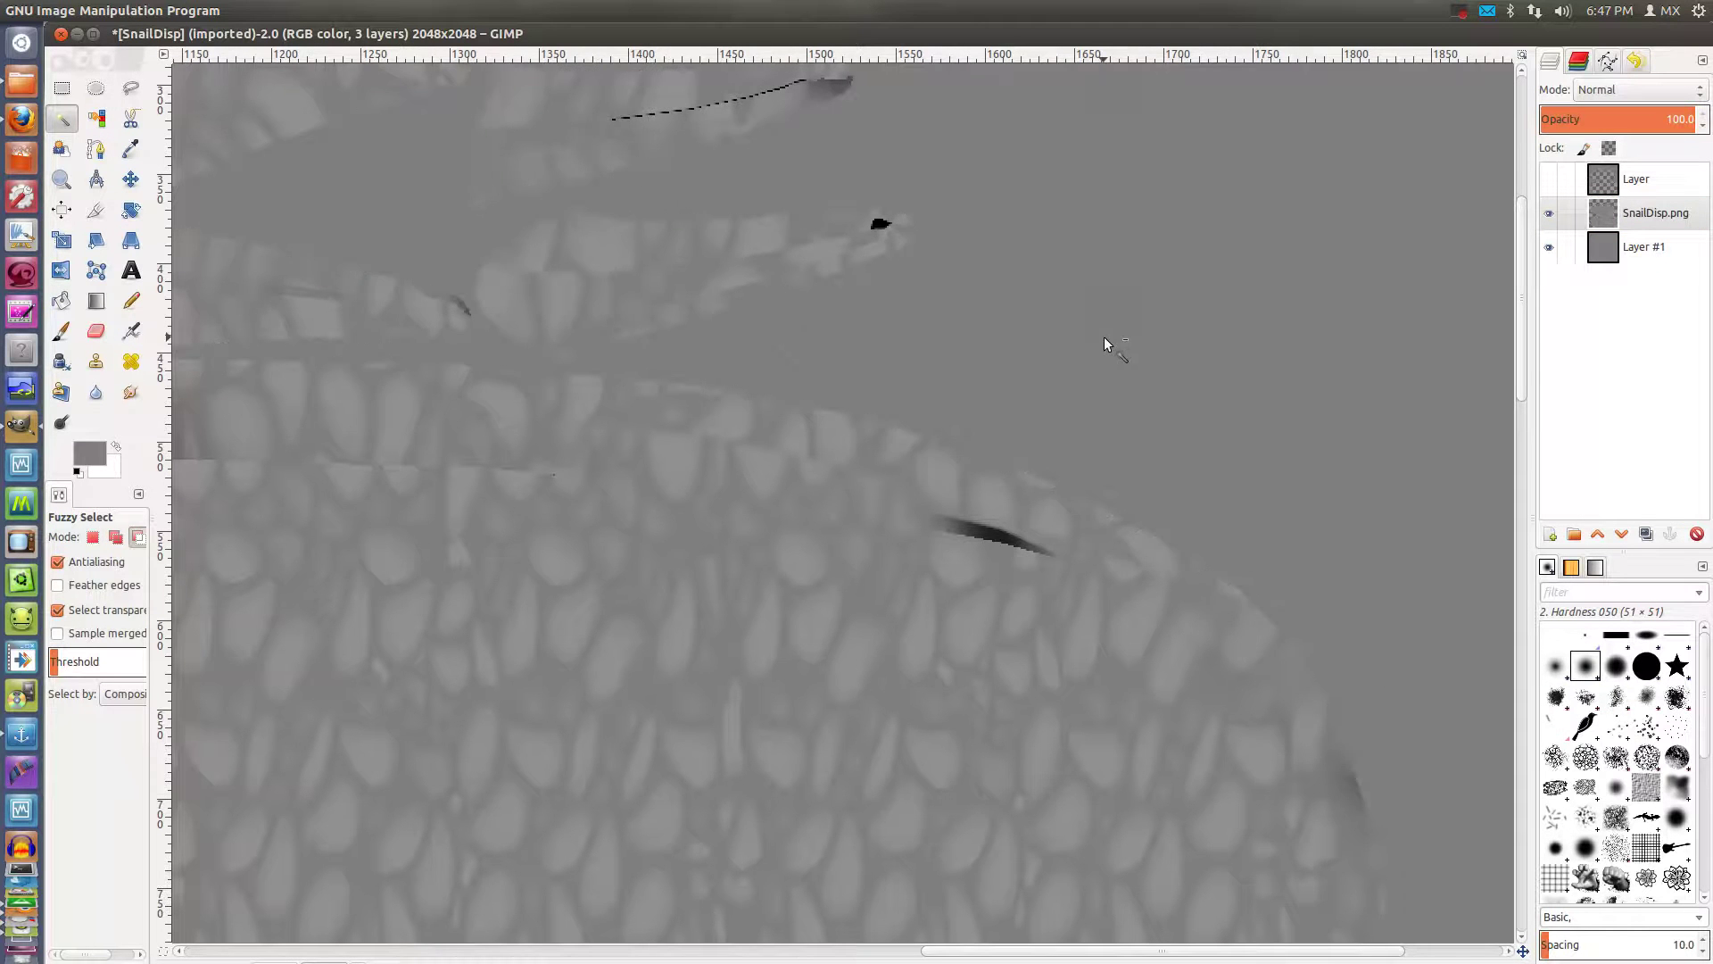
ctrl+scroll(1092, 353, down, 4)
ctrl+scroll(945, 589, up, 1)
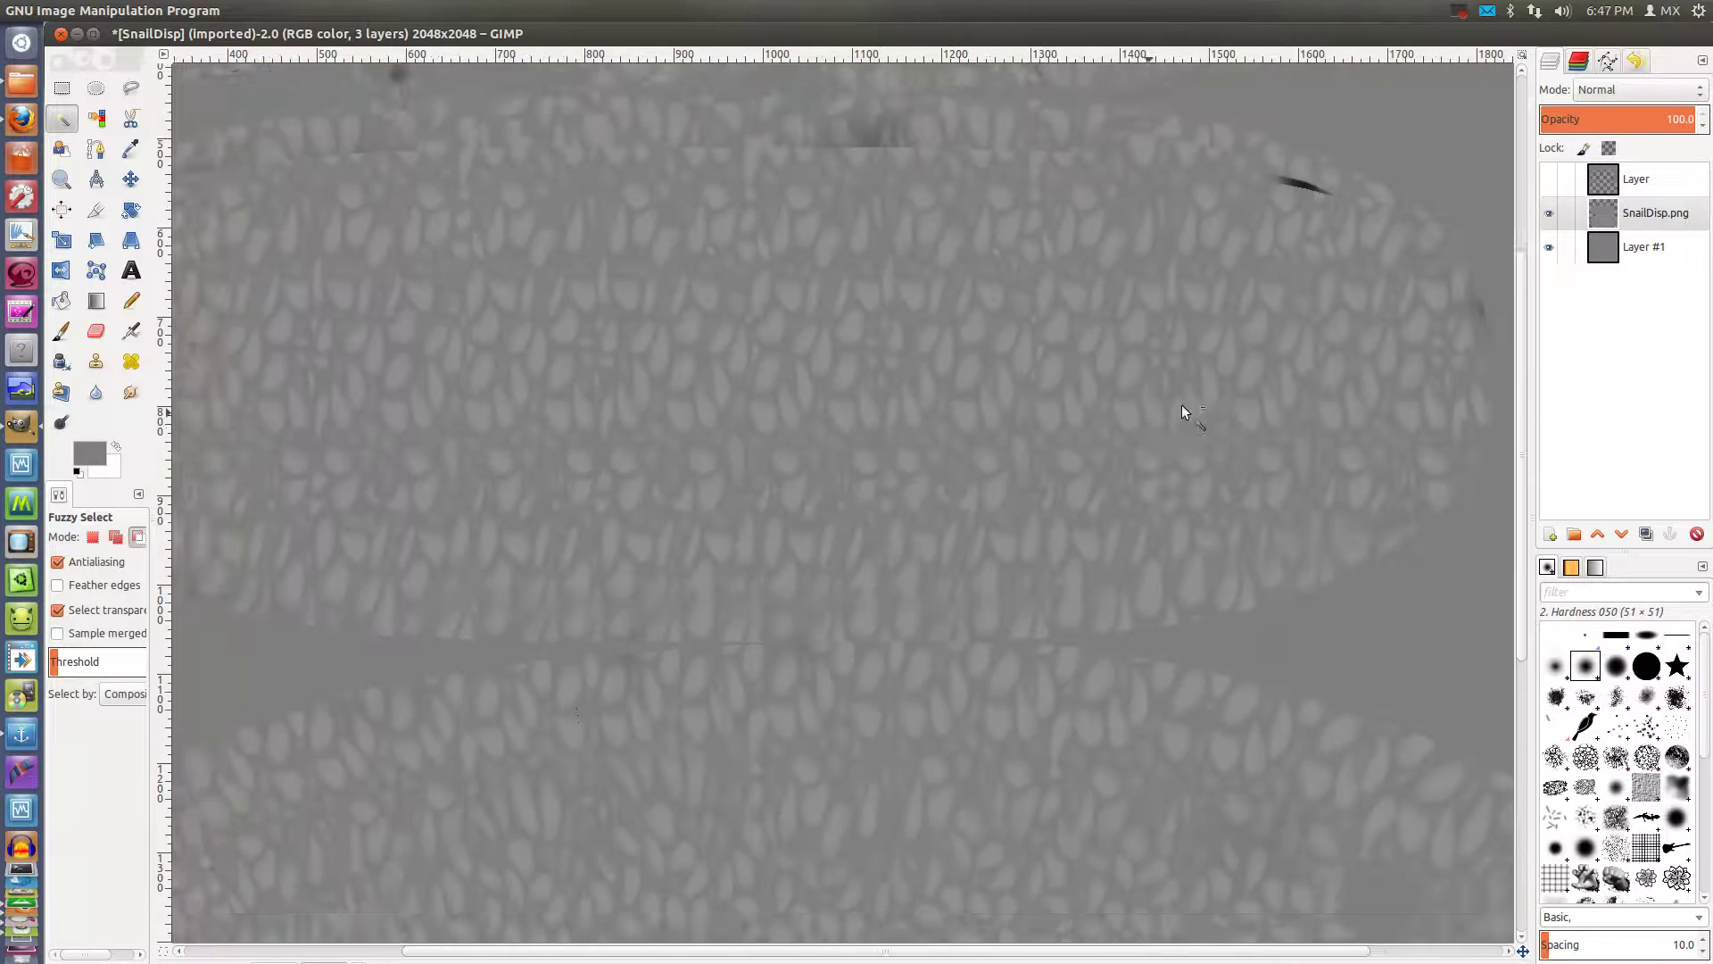
ctrl+scroll(1229, 394, up, 1)
ctrl+scroll(954, 647, up, 1)
ctrl+scroll(1156, 402, up, 2)
ctrl+scroll(857, 909, up, 2)
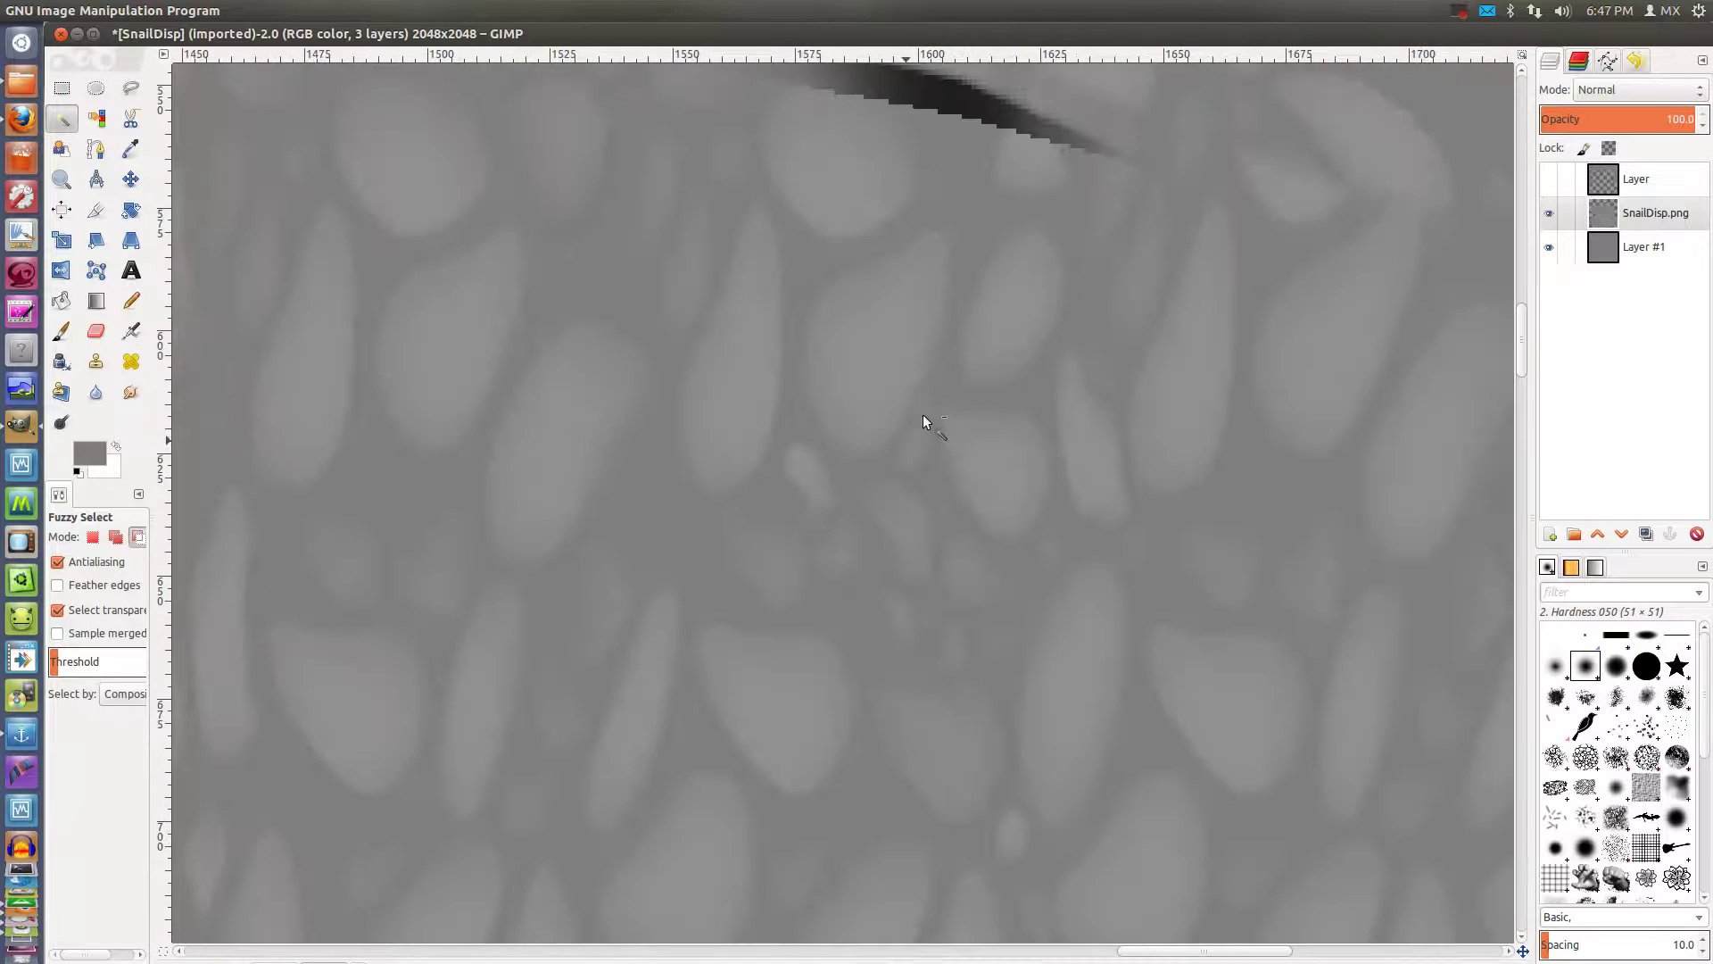
ctrl+scroll(906, 840, down, 1)
ctrl+scroll(893, 558, up, 1)
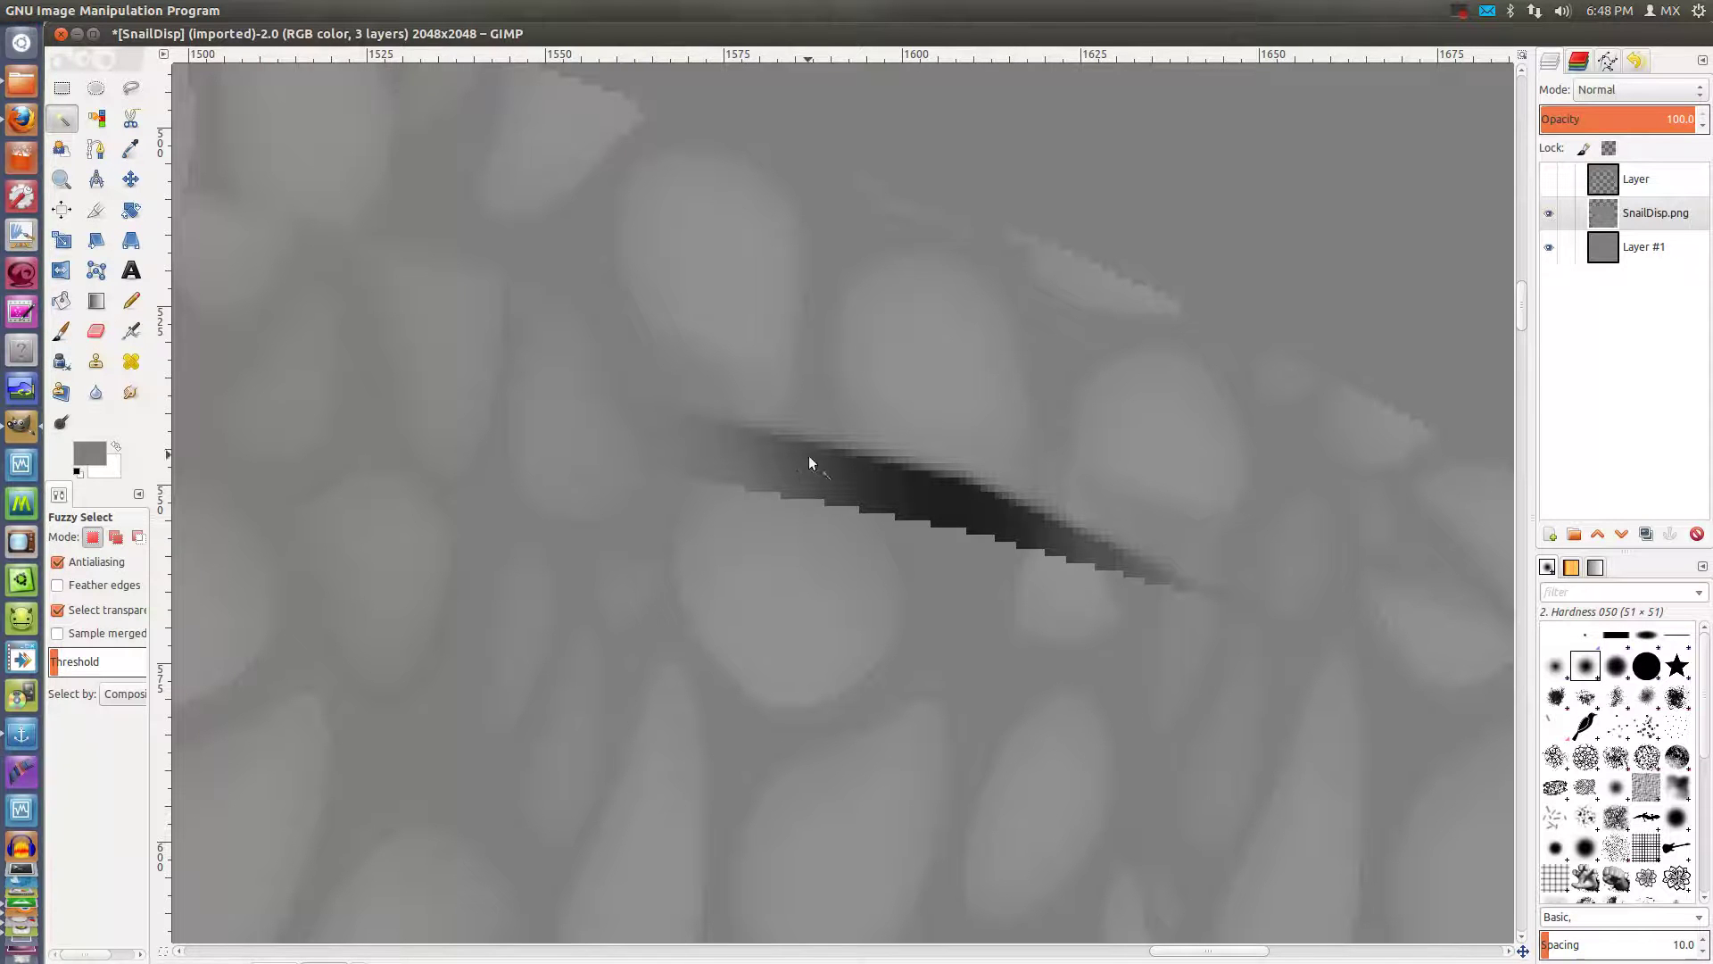
Clear the selected streak region and paint grey over the whole dark streak
drag(821, 490, 826, 479)
key(Delete)
key(ctrl+shift+a)
click(63, 330)
drag(772, 466, 715, 447)
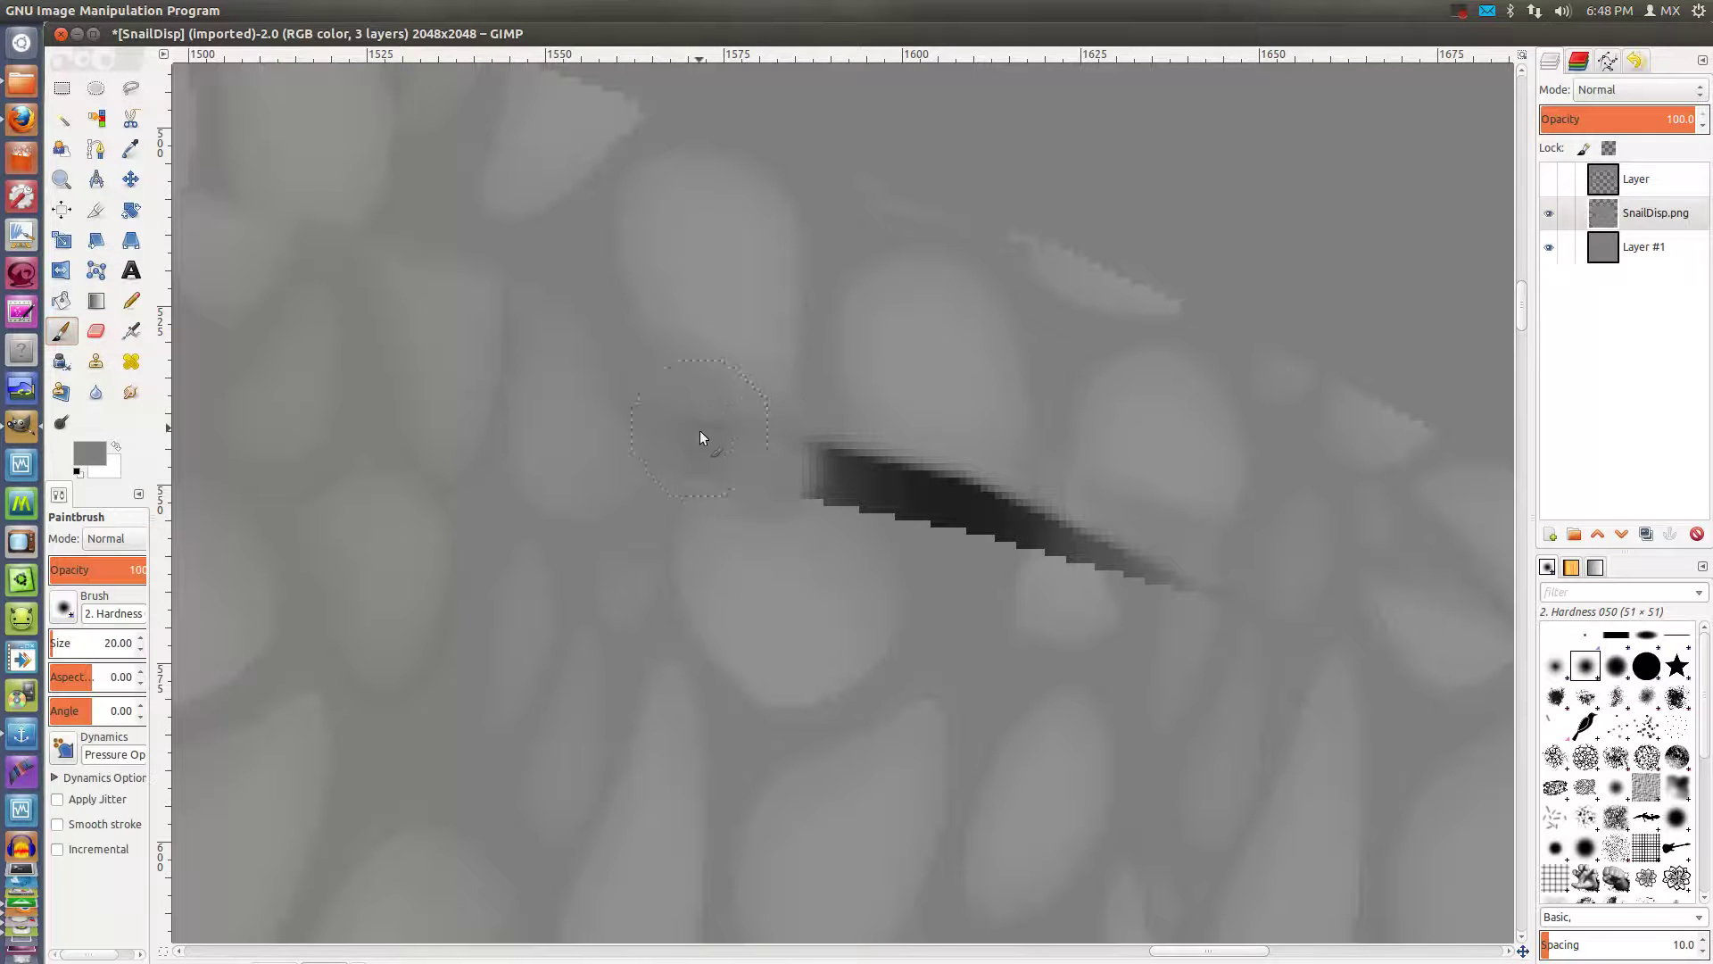
drag(831, 475, 943, 562)
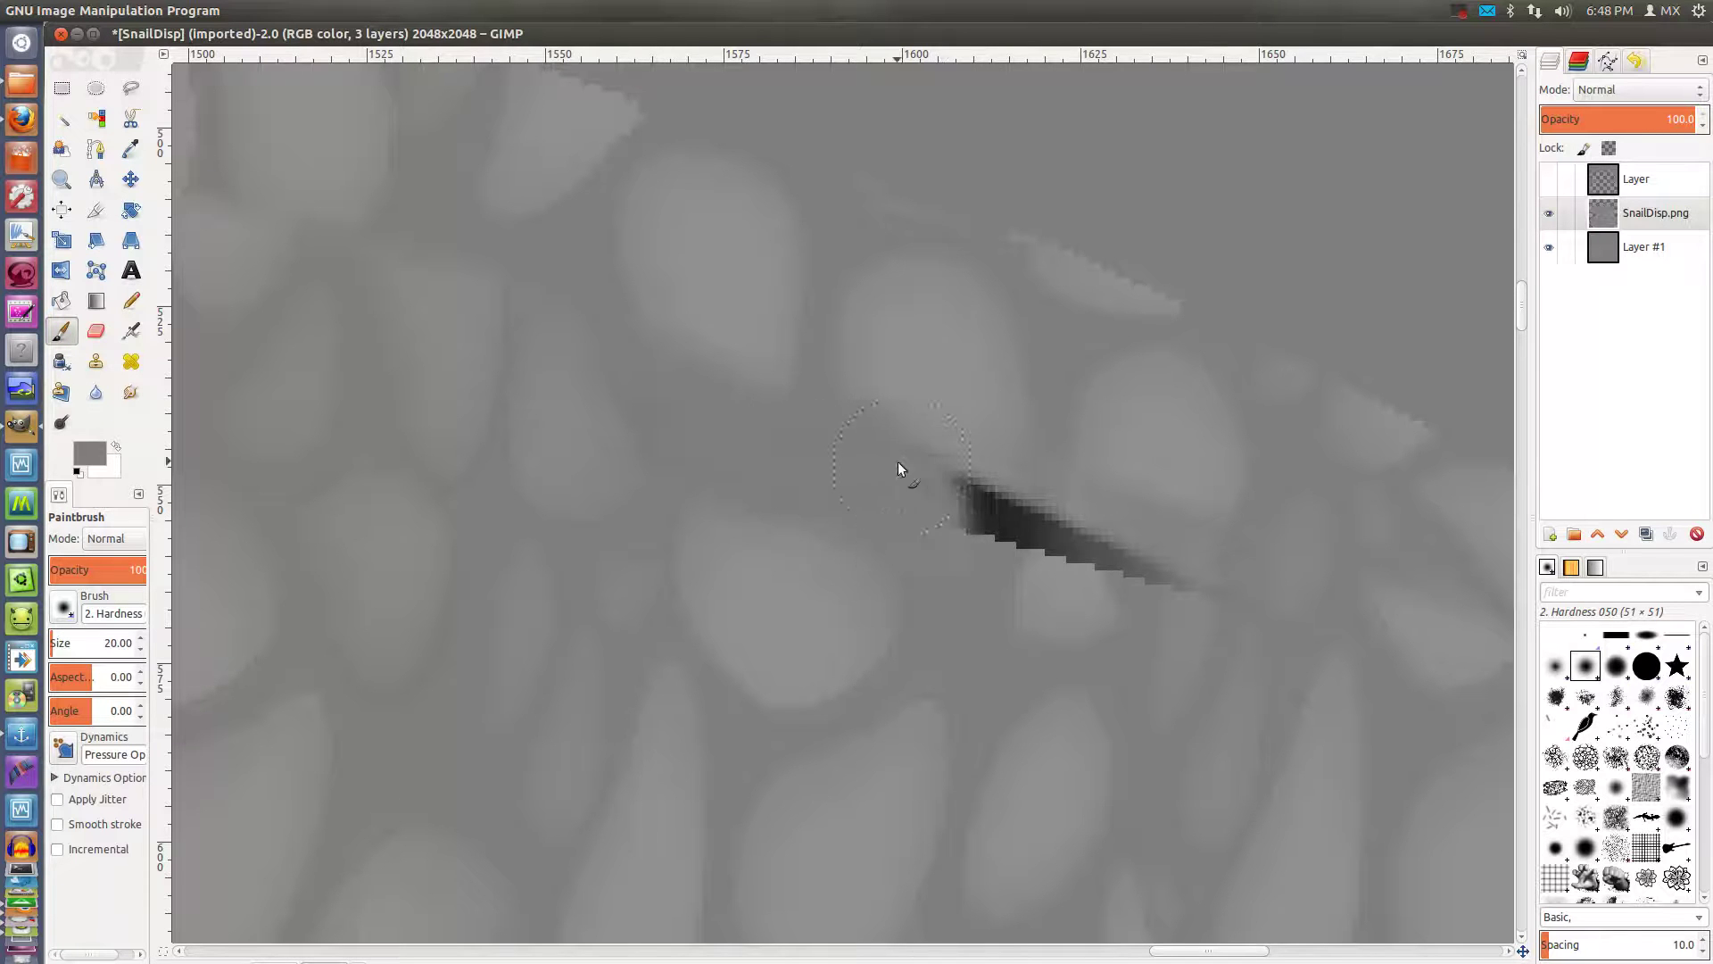
drag(933, 501, 973, 503)
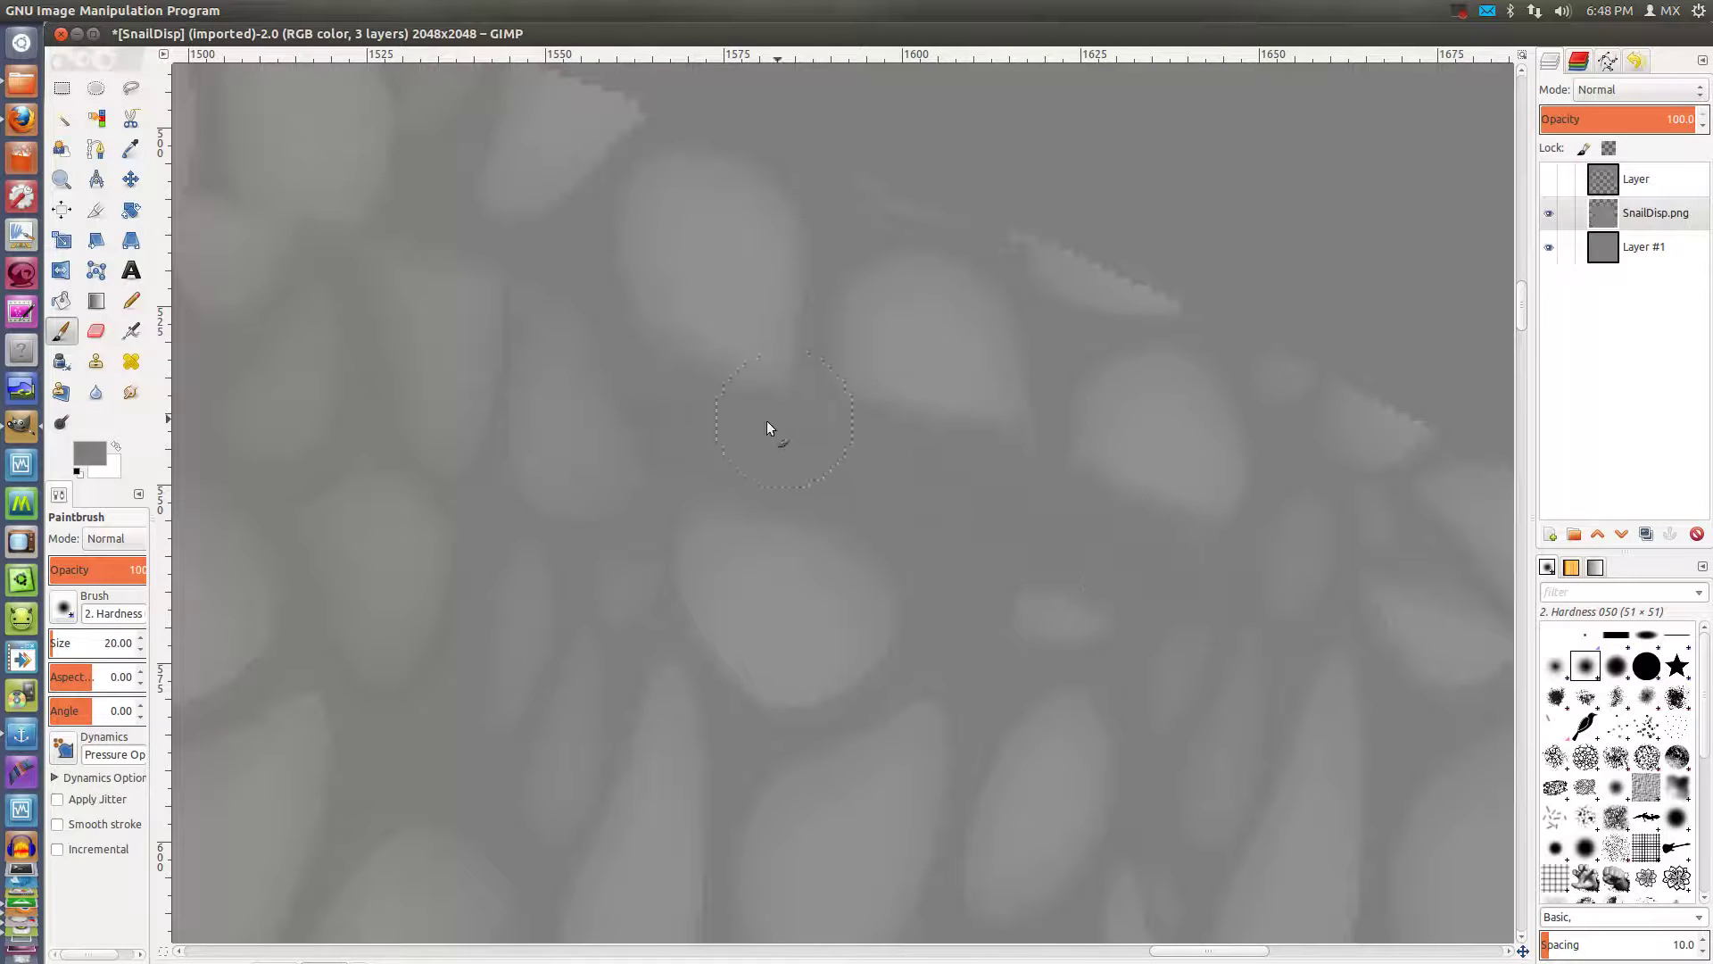
ctrl+scroll(644, 389, down, 1)
ctrl+scroll(594, 410, down, 1)
ctrl+scroll(573, 509, down, 1)
ctrl+scroll(574, 508, down, 1)
ctrl+scroll(1357, 459, down, 2)
ctrl+scroll(611, 420, down, 2)
ctrl+scroll(930, 548, up, 3)
ctrl+scroll(923, 551, up, 3)
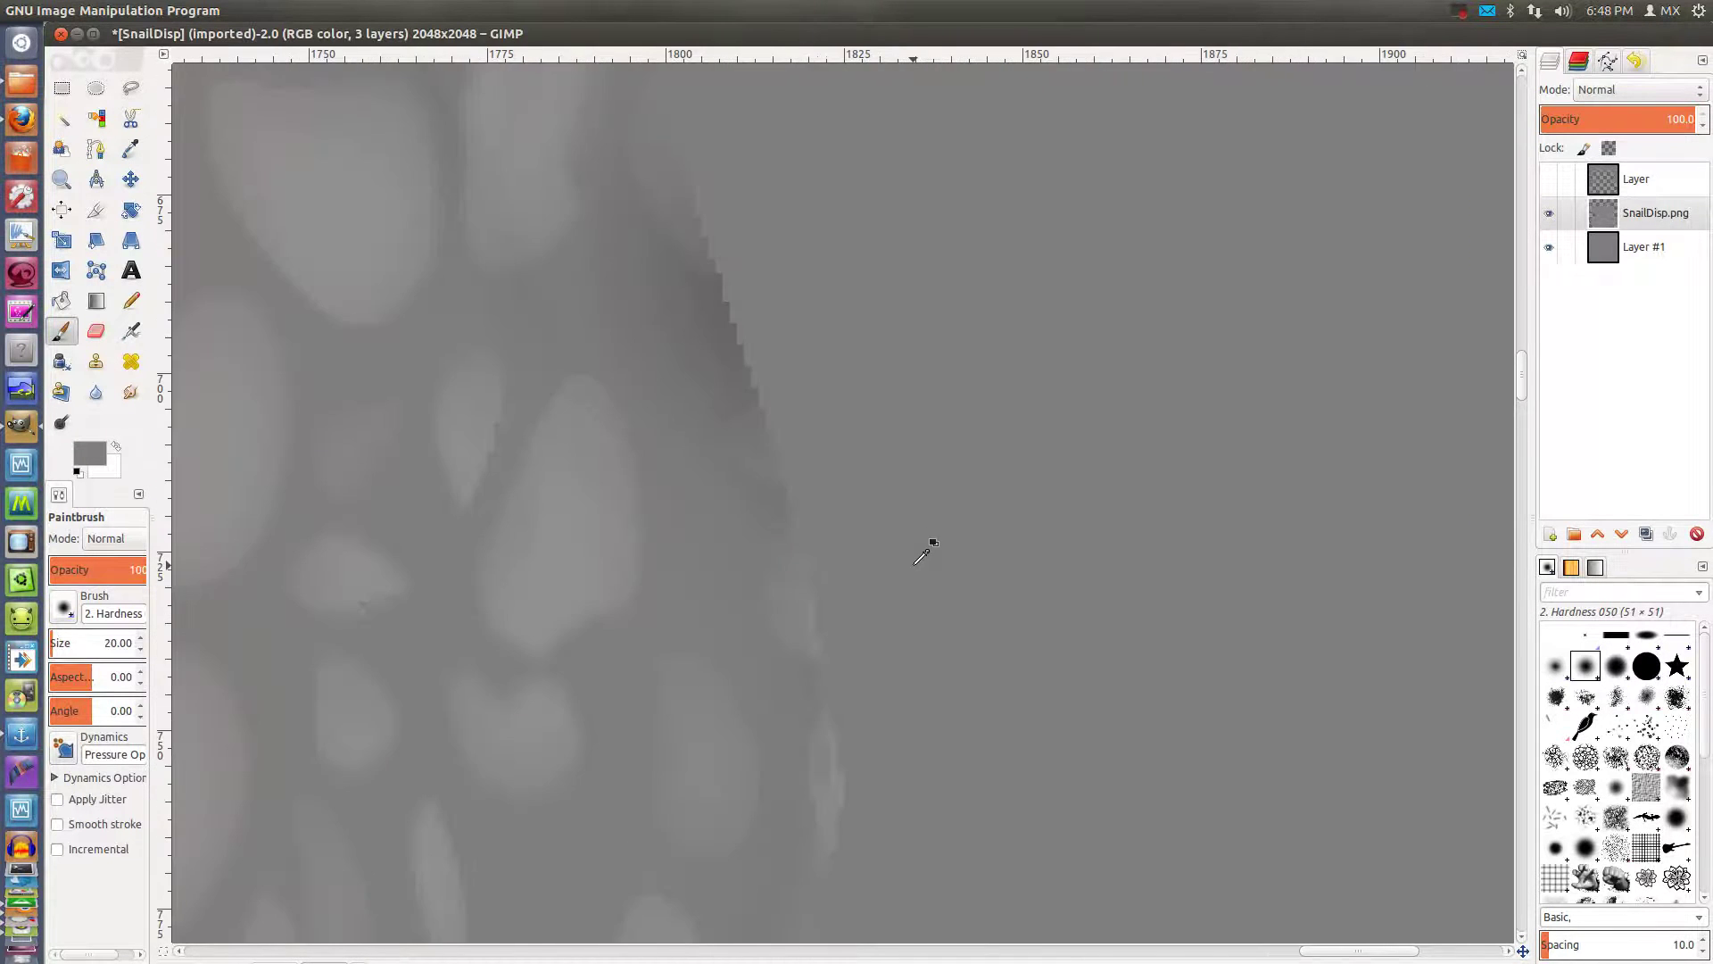
ctrl+scroll(922, 552, down, 1)
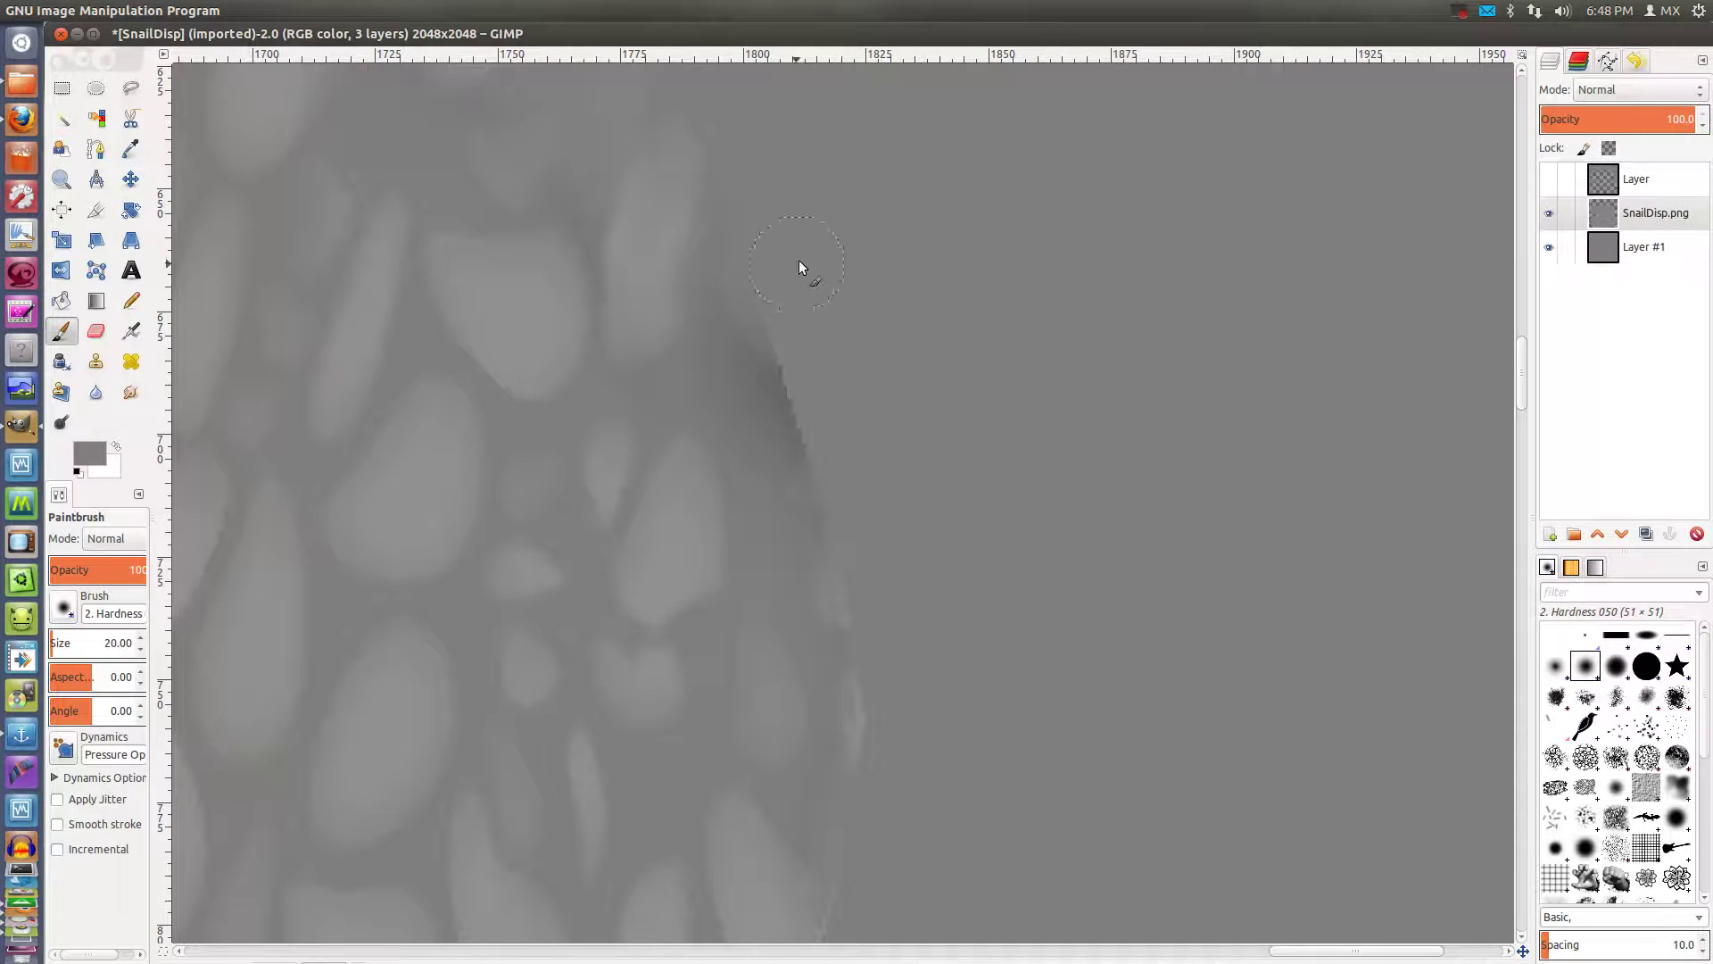
Soften the jagged dark edge, lighten the dark smudge, and blend the light blob and edge
drag(760, 368, 774, 462)
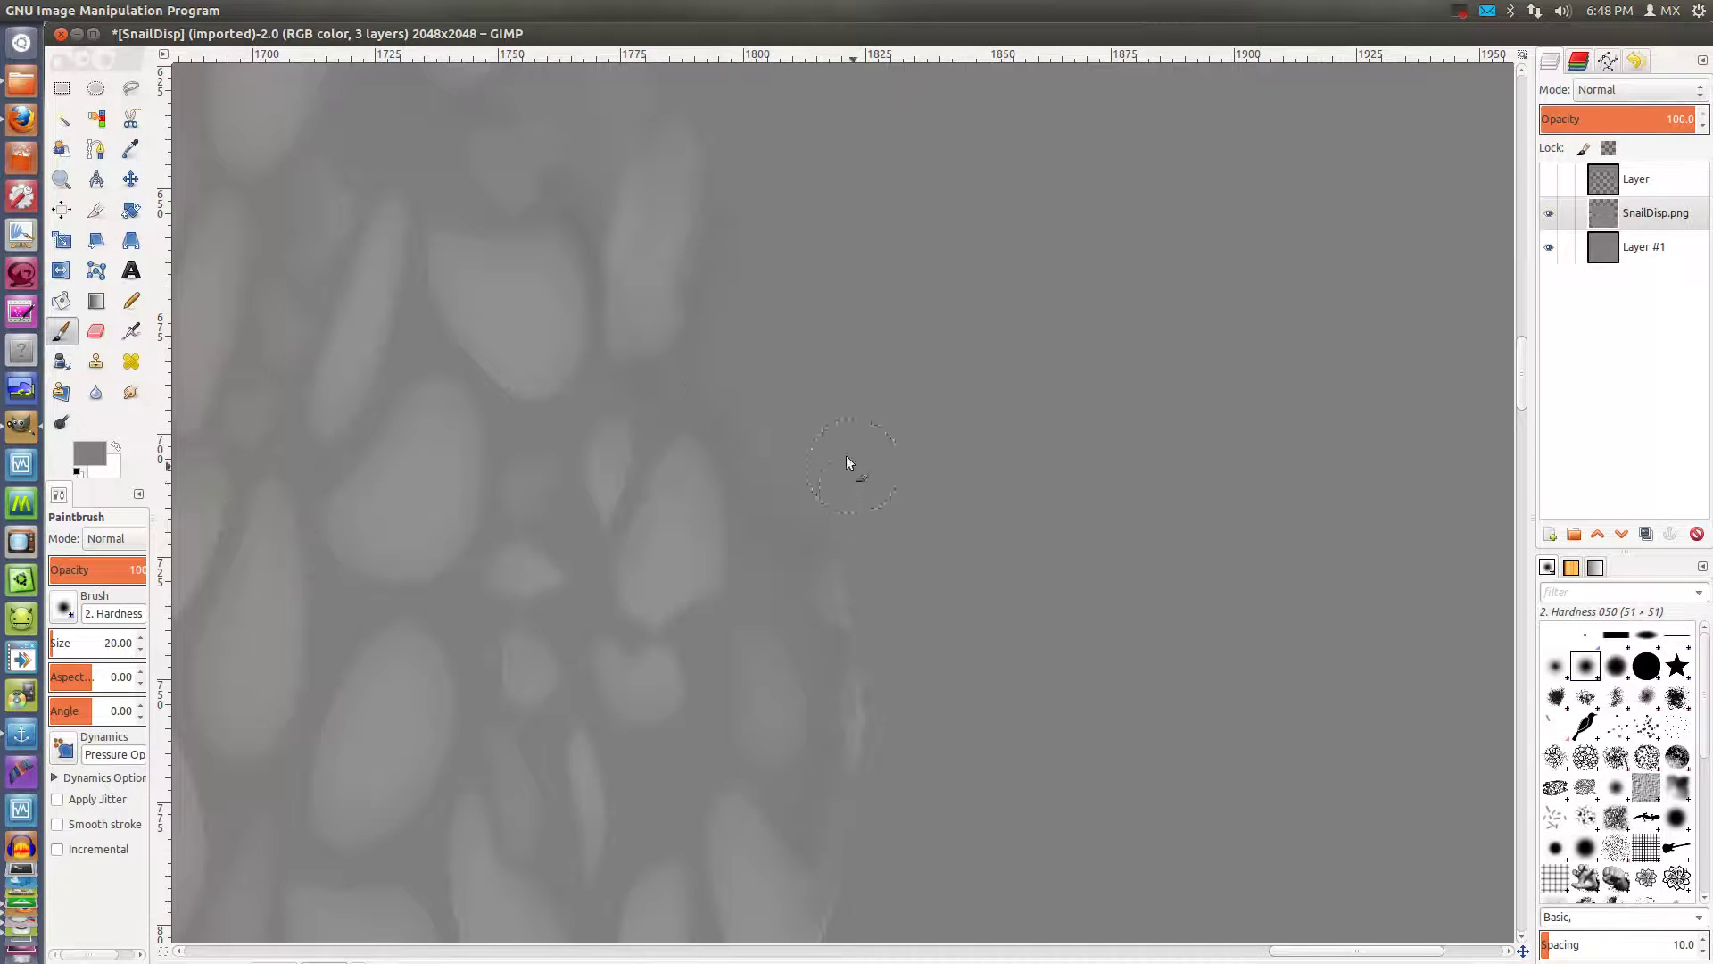
ctrl+scroll(692, 600, down, 5)
ctrl+scroll(1294, 730, up, 1)
ctrl+scroll(1053, 536, up, 2)
ctrl+scroll(1005, 594, down, 1)
ctrl+scroll(760, 566, up, 3)
ctrl+scroll(1236, 719, up, 1)
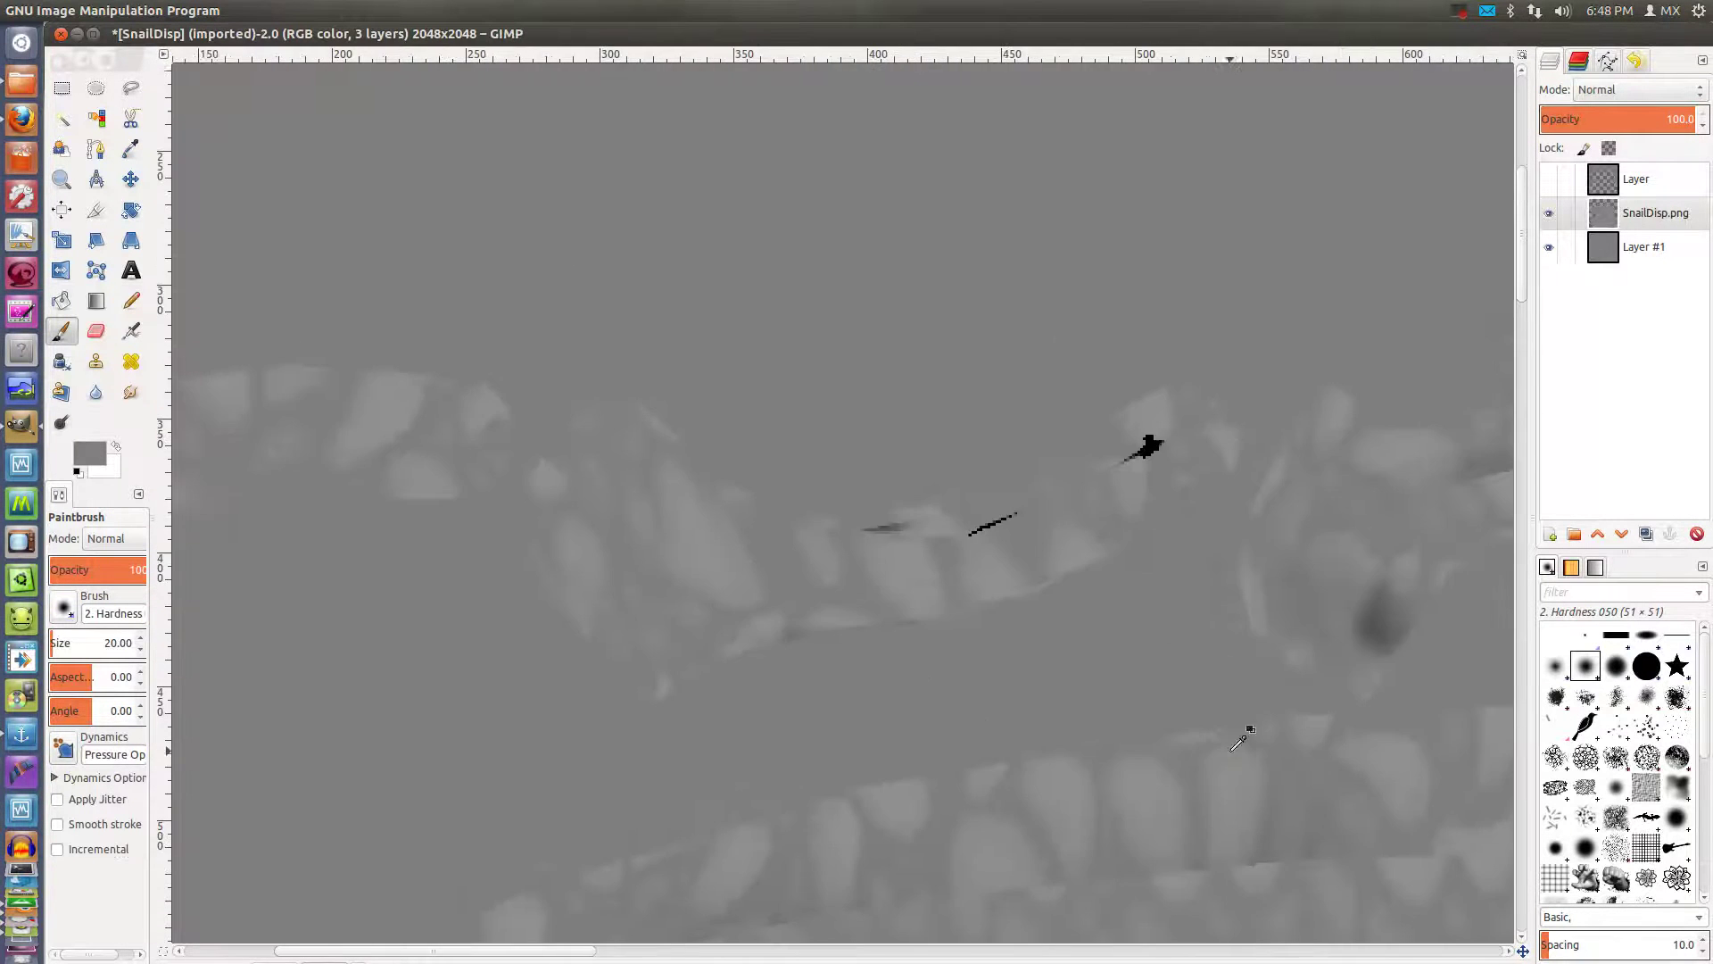
ctrl+scroll(1136, 601, up, 1)
ctrl+scroll(1262, 835, up, 1)
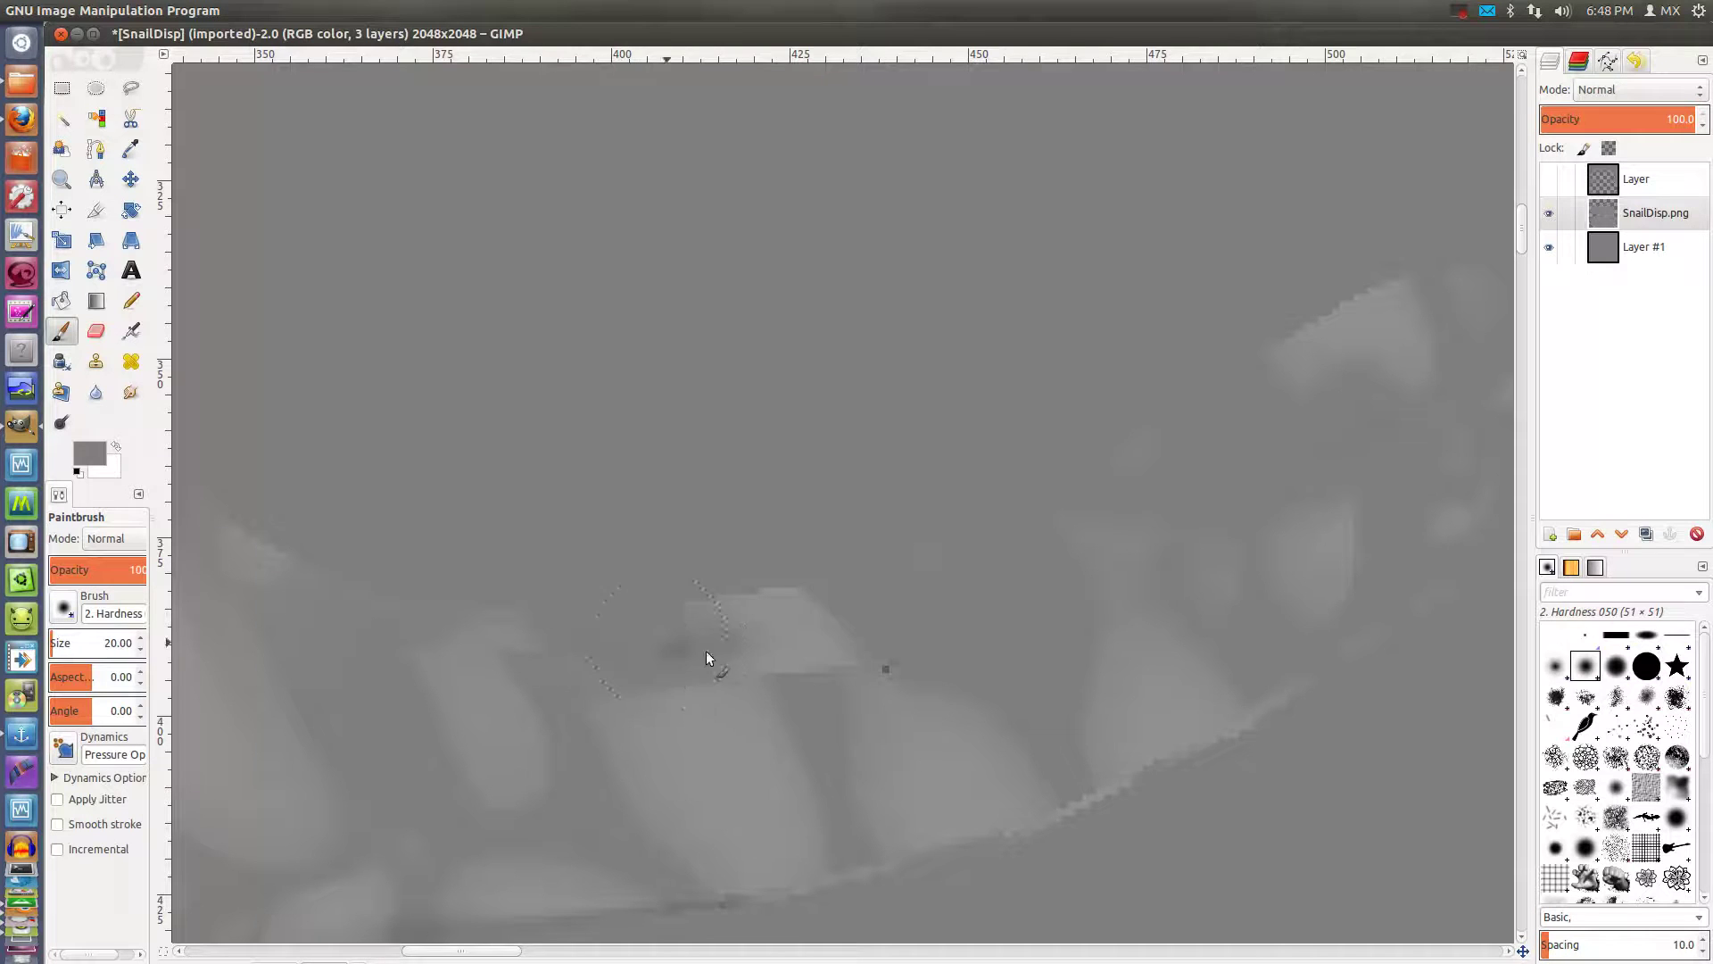
scroll(764, 600, up, 3)
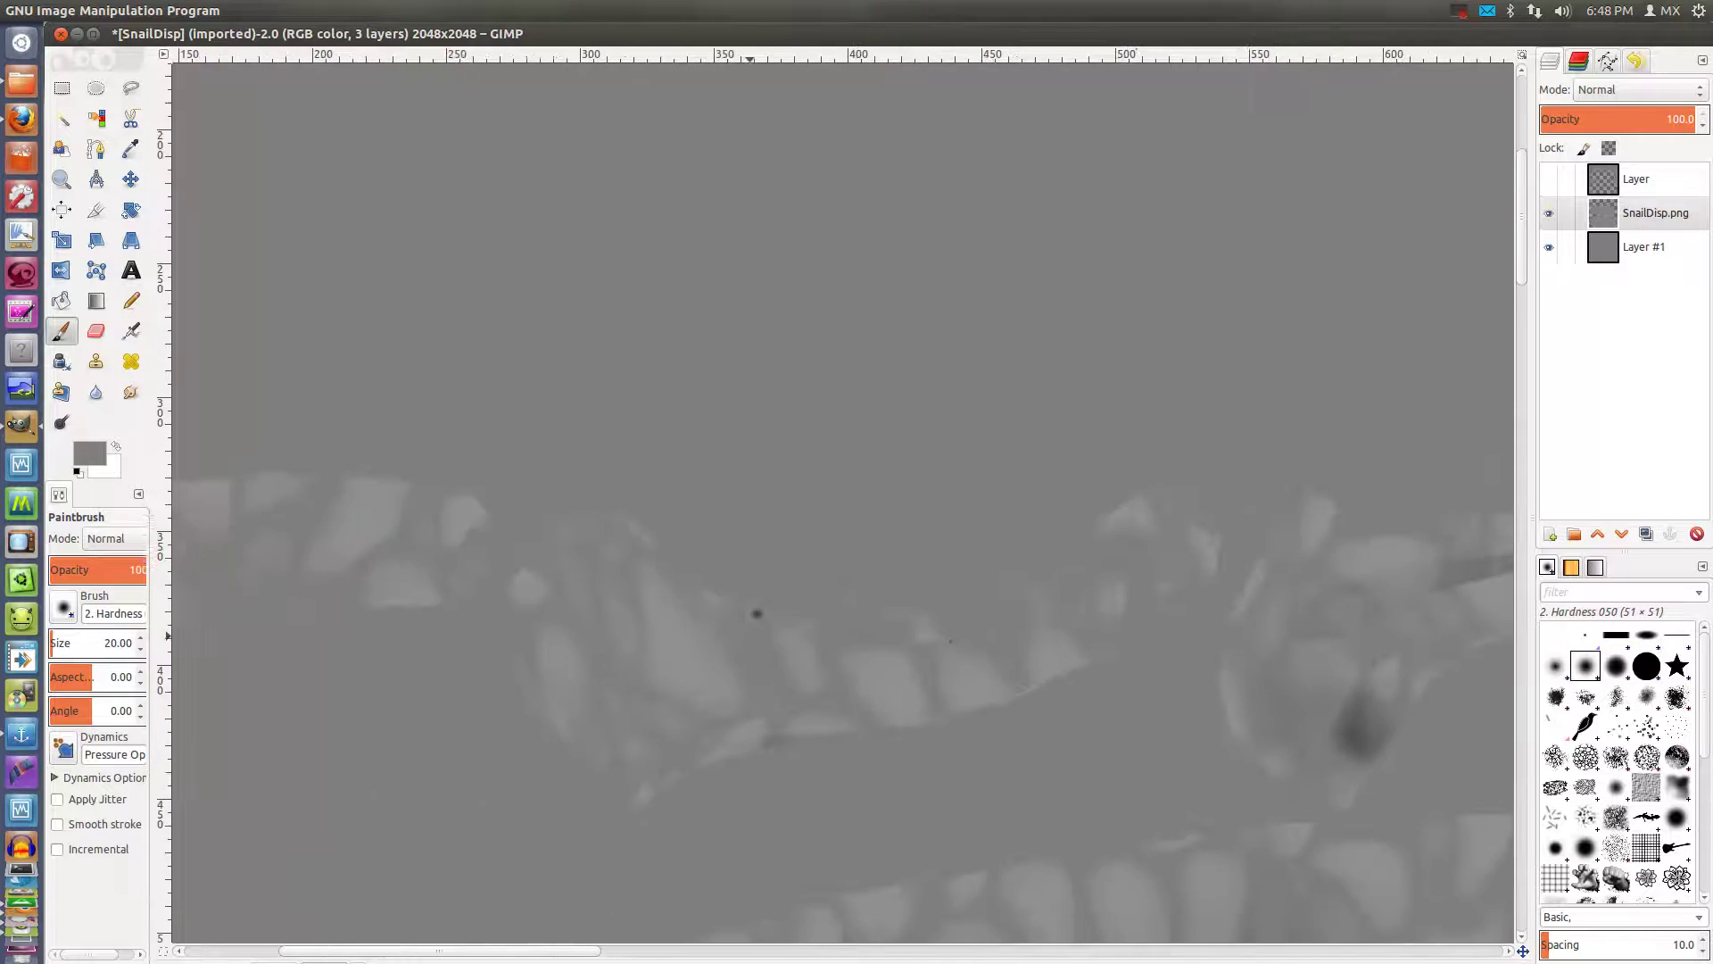
scroll(811, 540, left, 3)
middle_drag(853, 623, 813, 420)
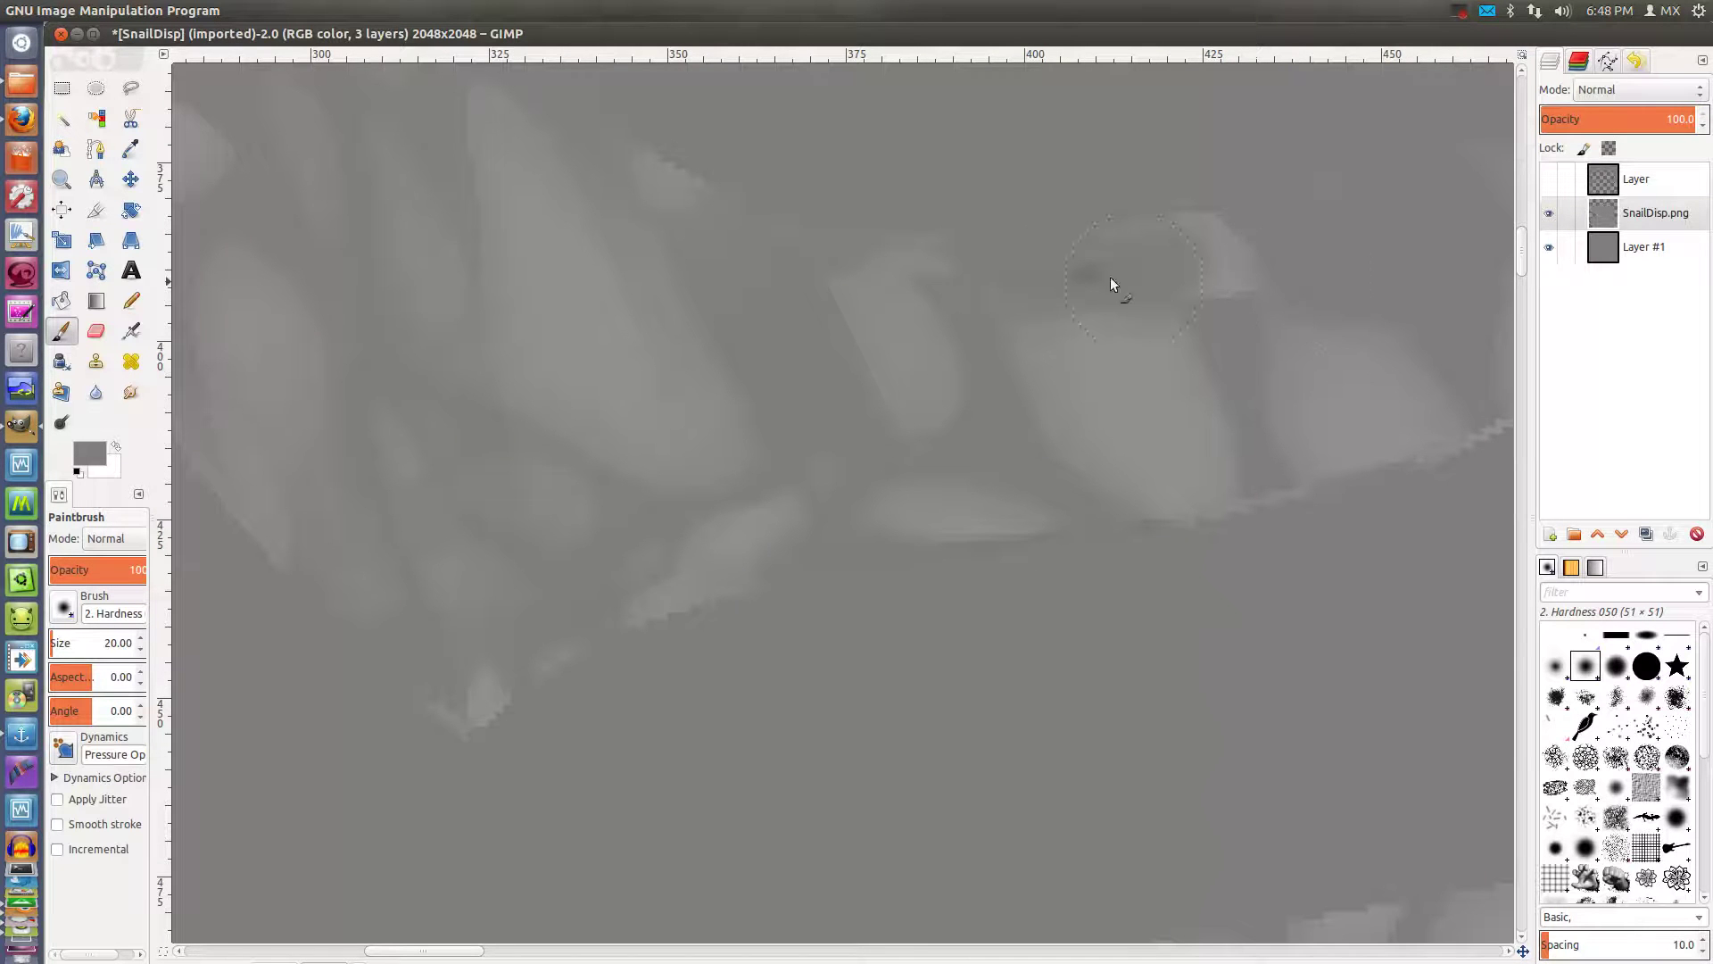
ctrl+scroll(716, 386, down, 2)
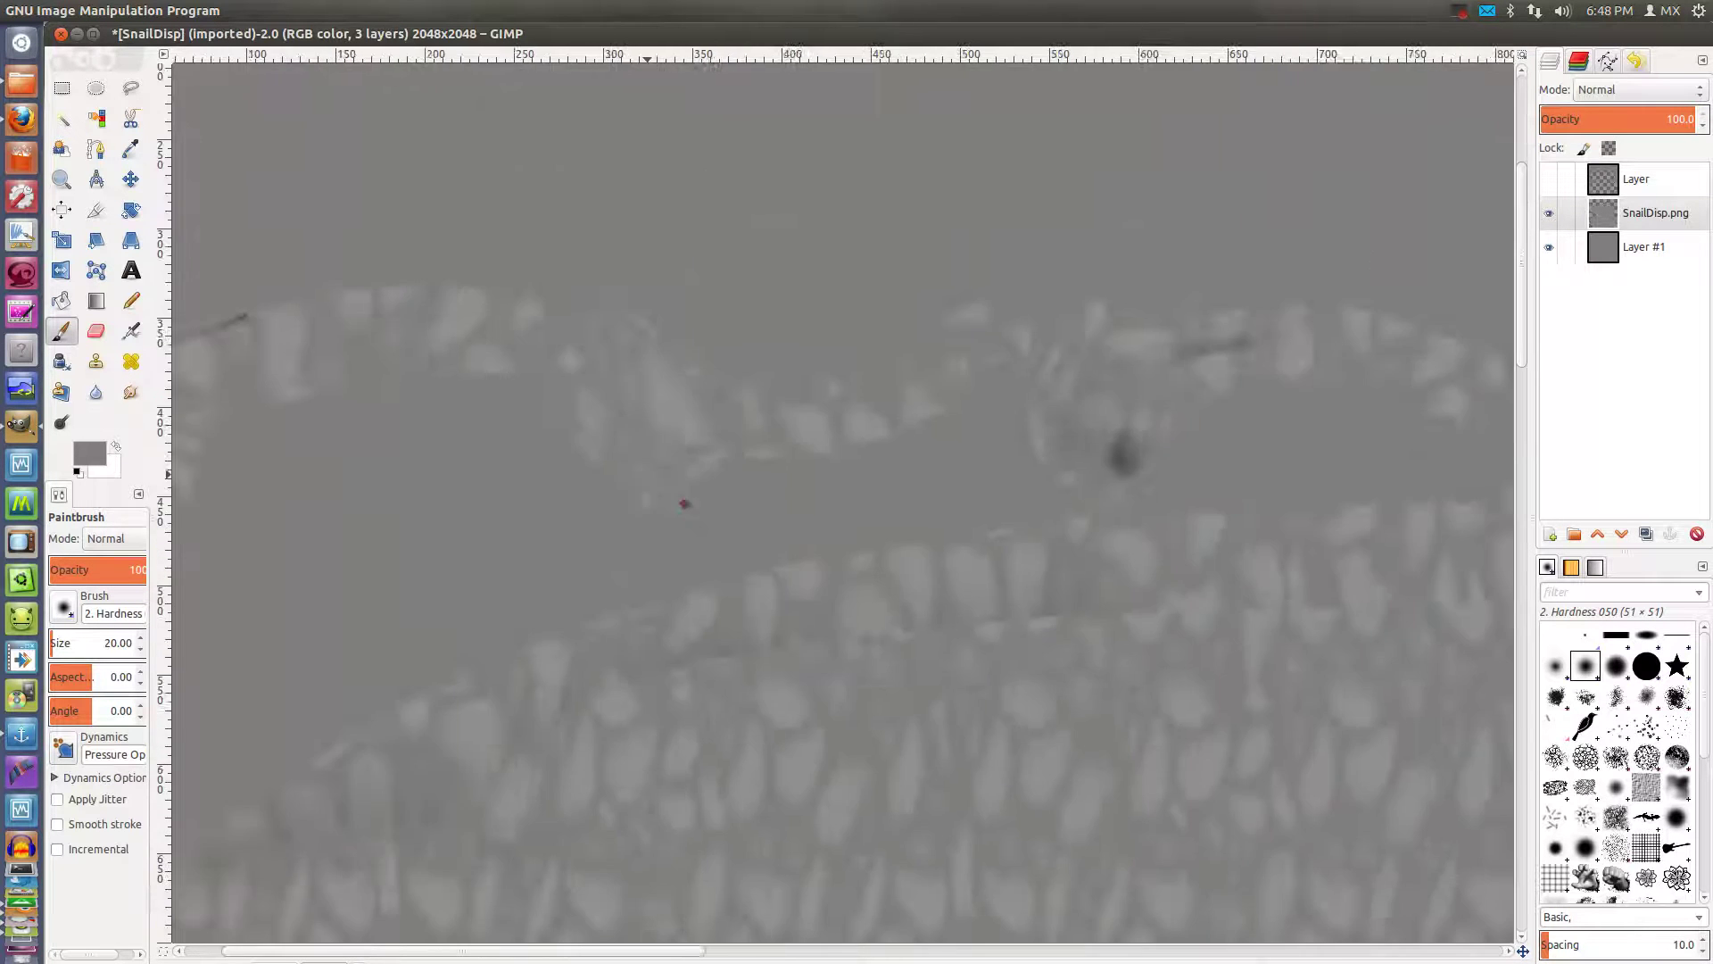
ctrl+scroll(884, 571, down, 1)
ctrl+scroll(1315, 575, up, 3)
ctrl+scroll(1362, 833, down, 1)
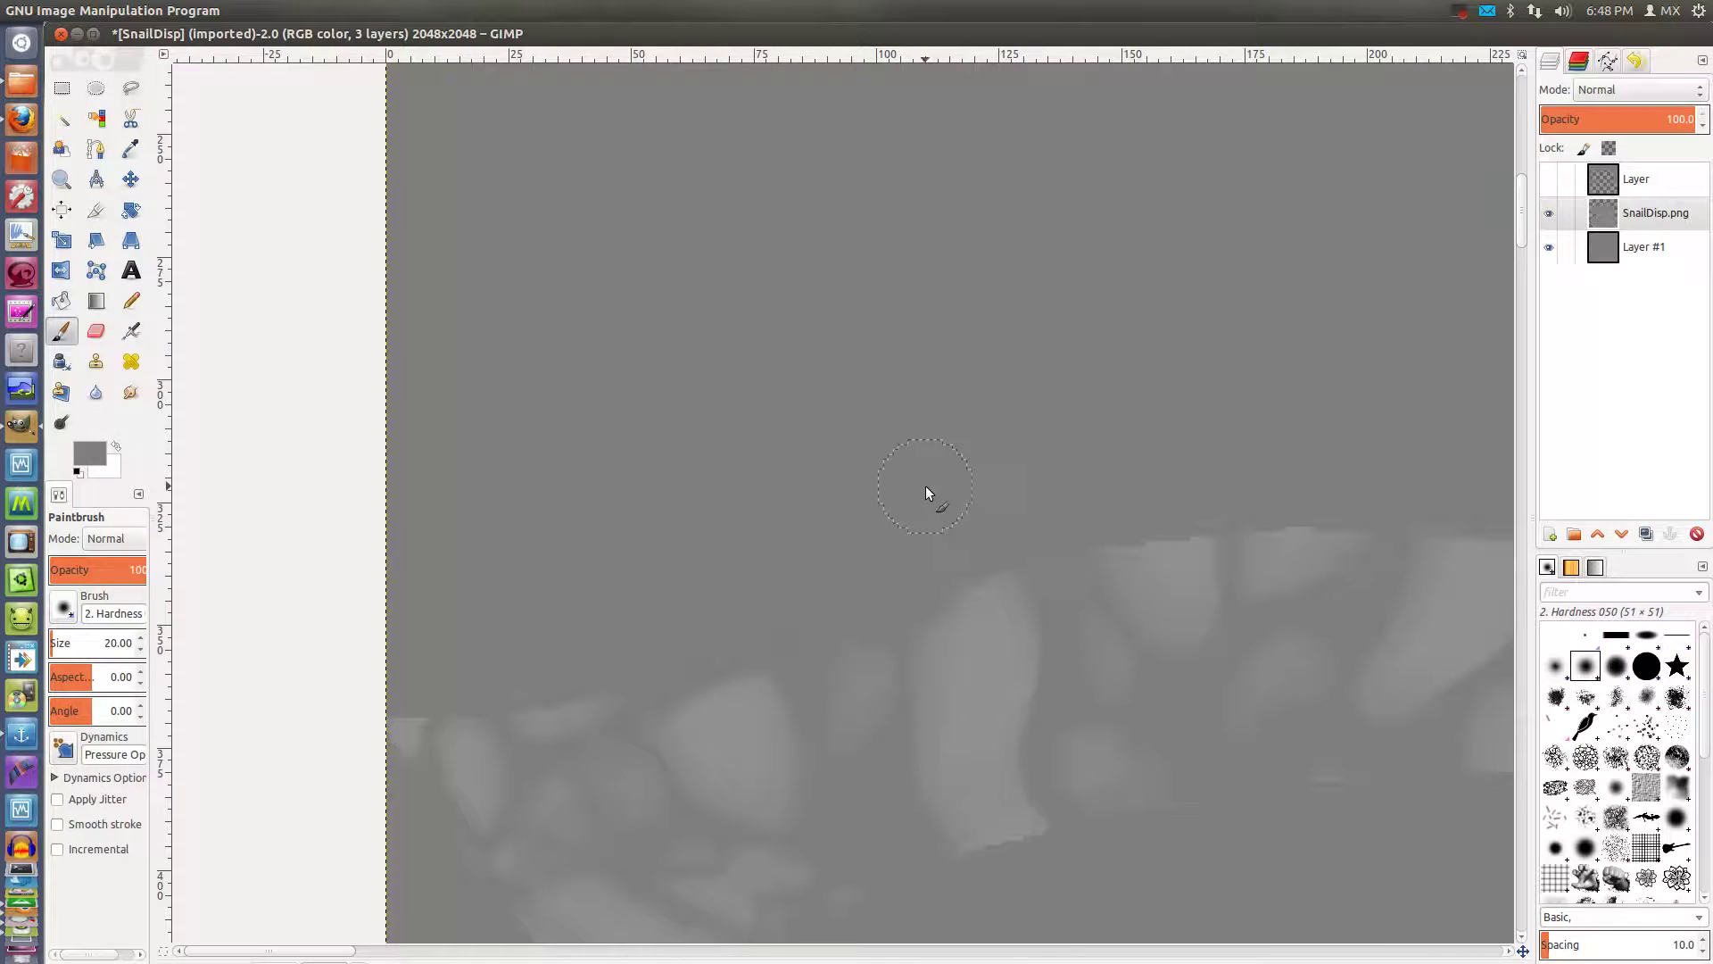
ctrl+scroll(925, 486, down, 2)
middle_drag(1067, 487, 229, 487)
middle_drag(1342, 780, 880, 490)
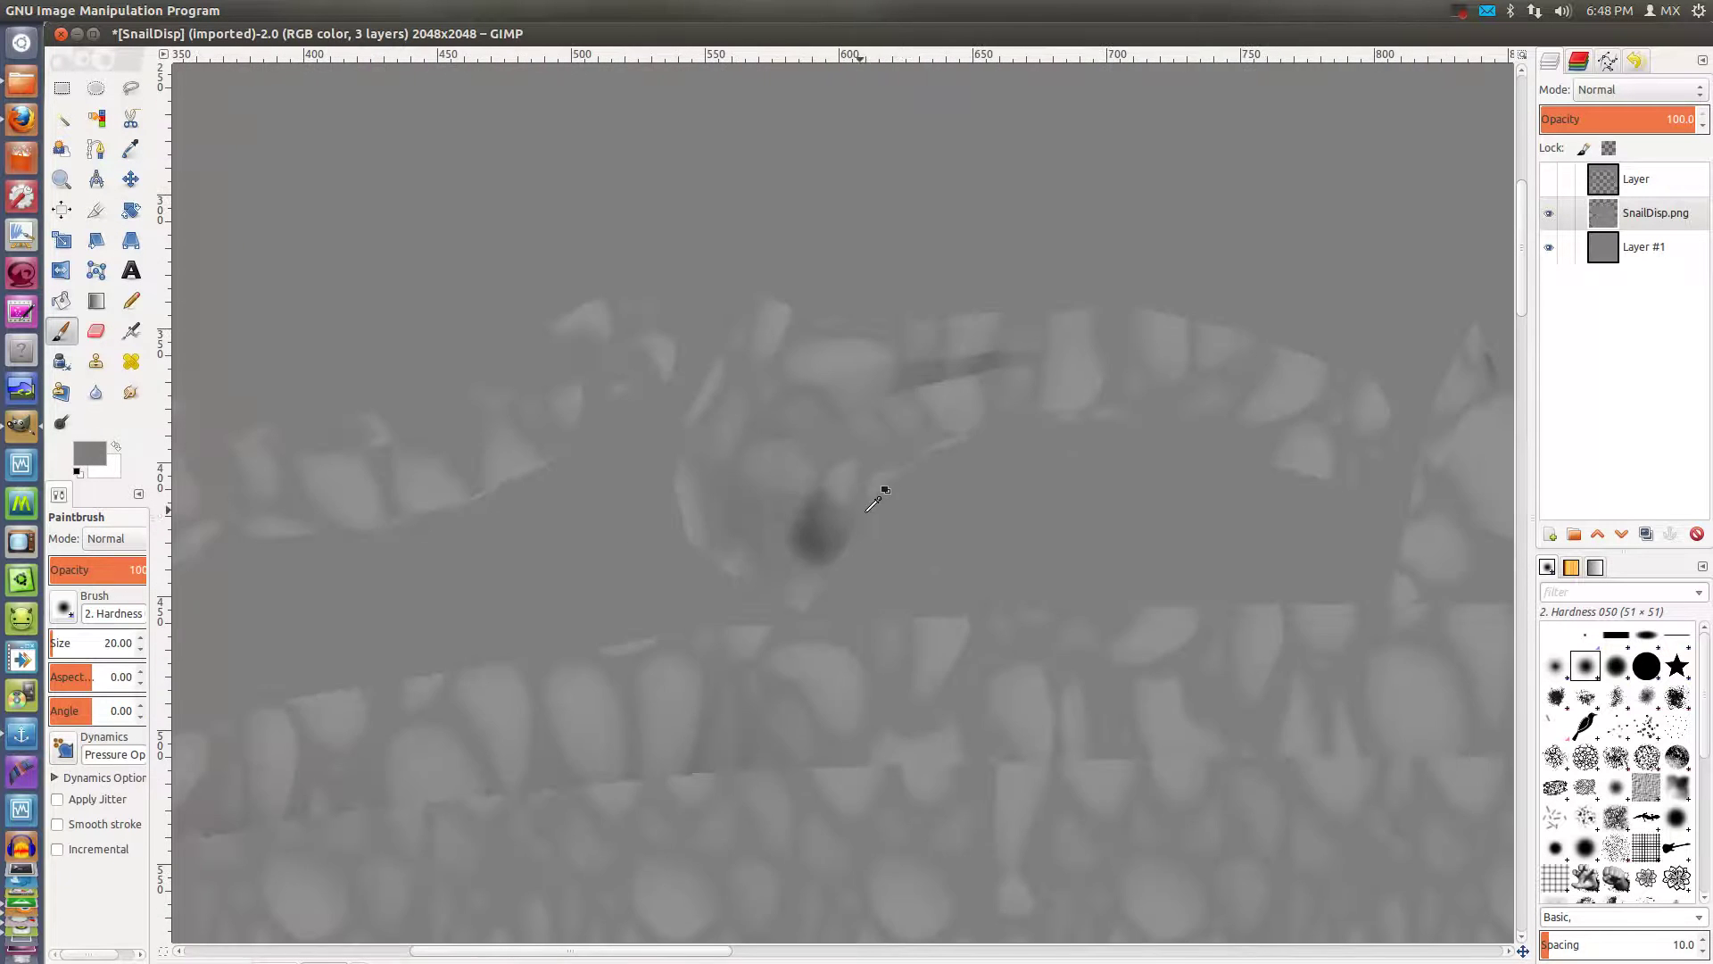
ctrl+scroll(878, 502, up, 3)
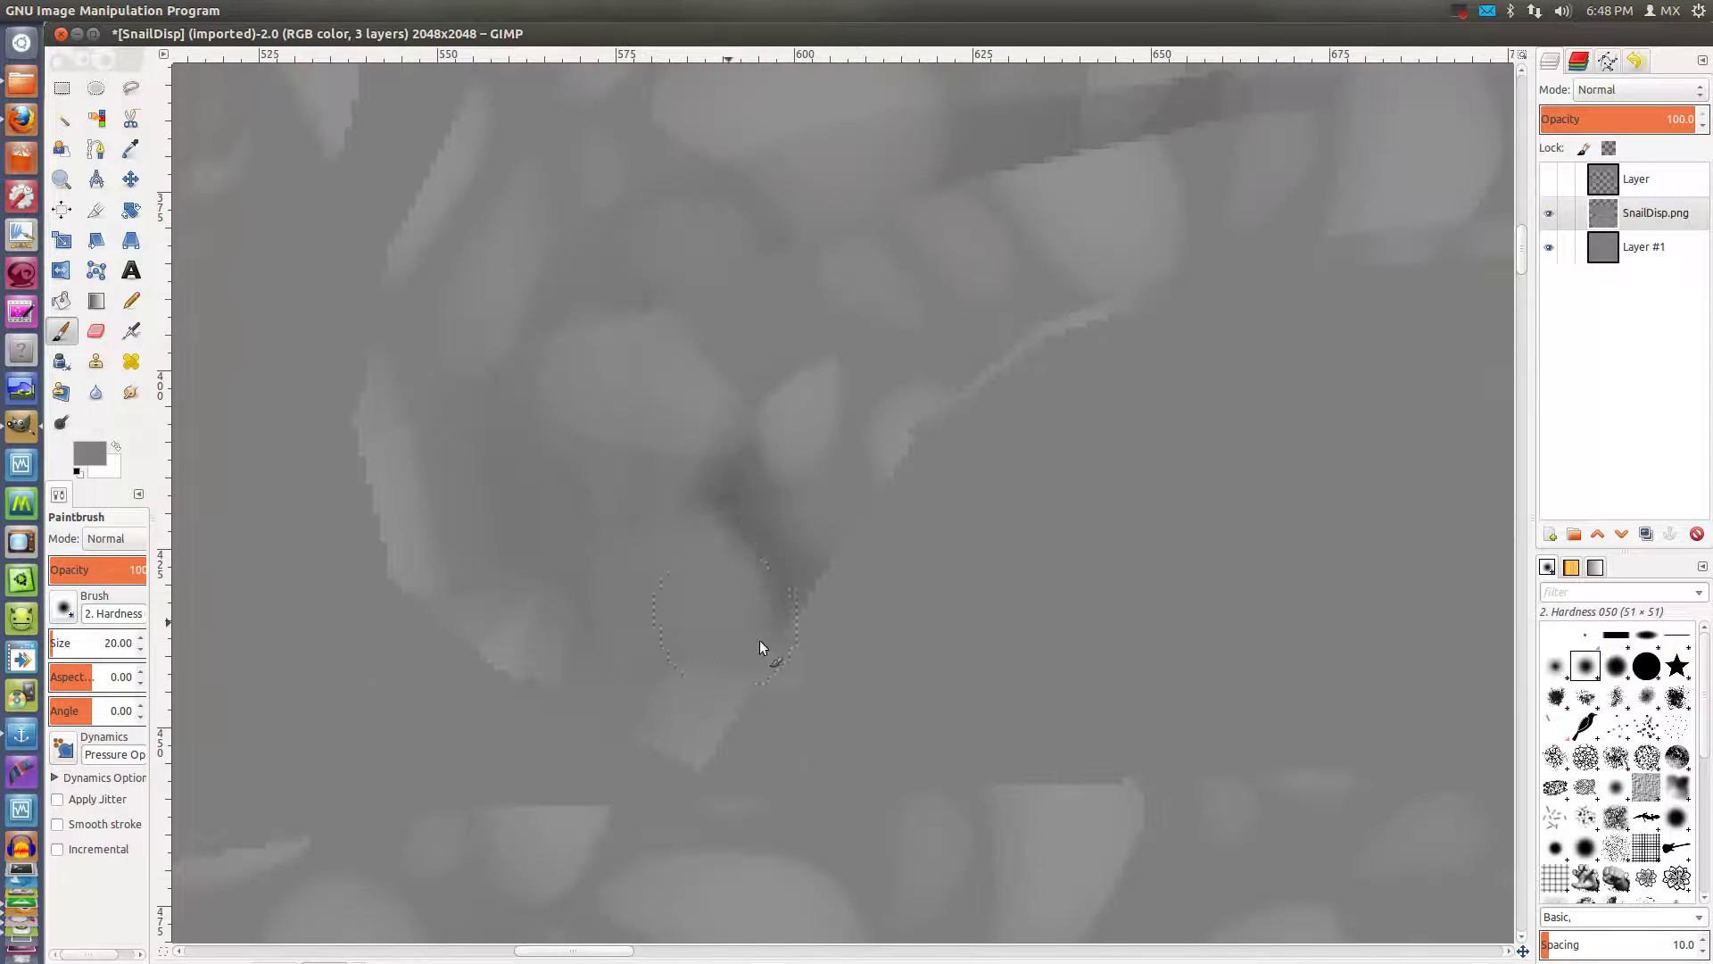
drag(763, 612, 770, 542)
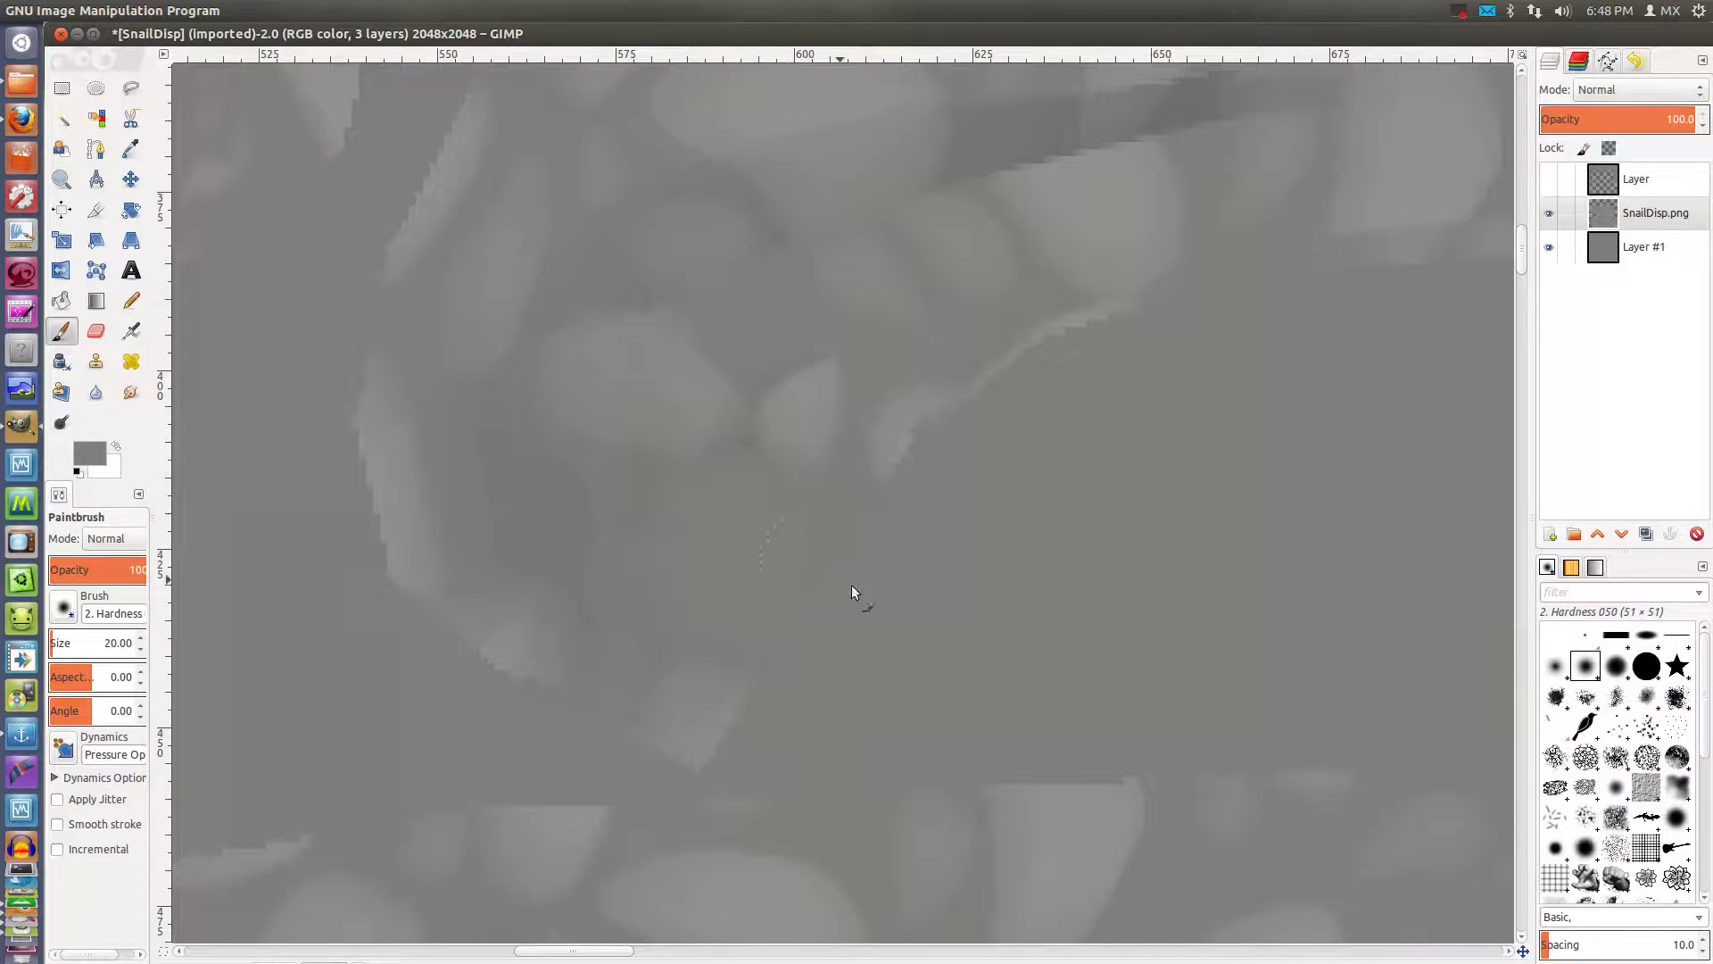
drag(943, 429, 831, 656)
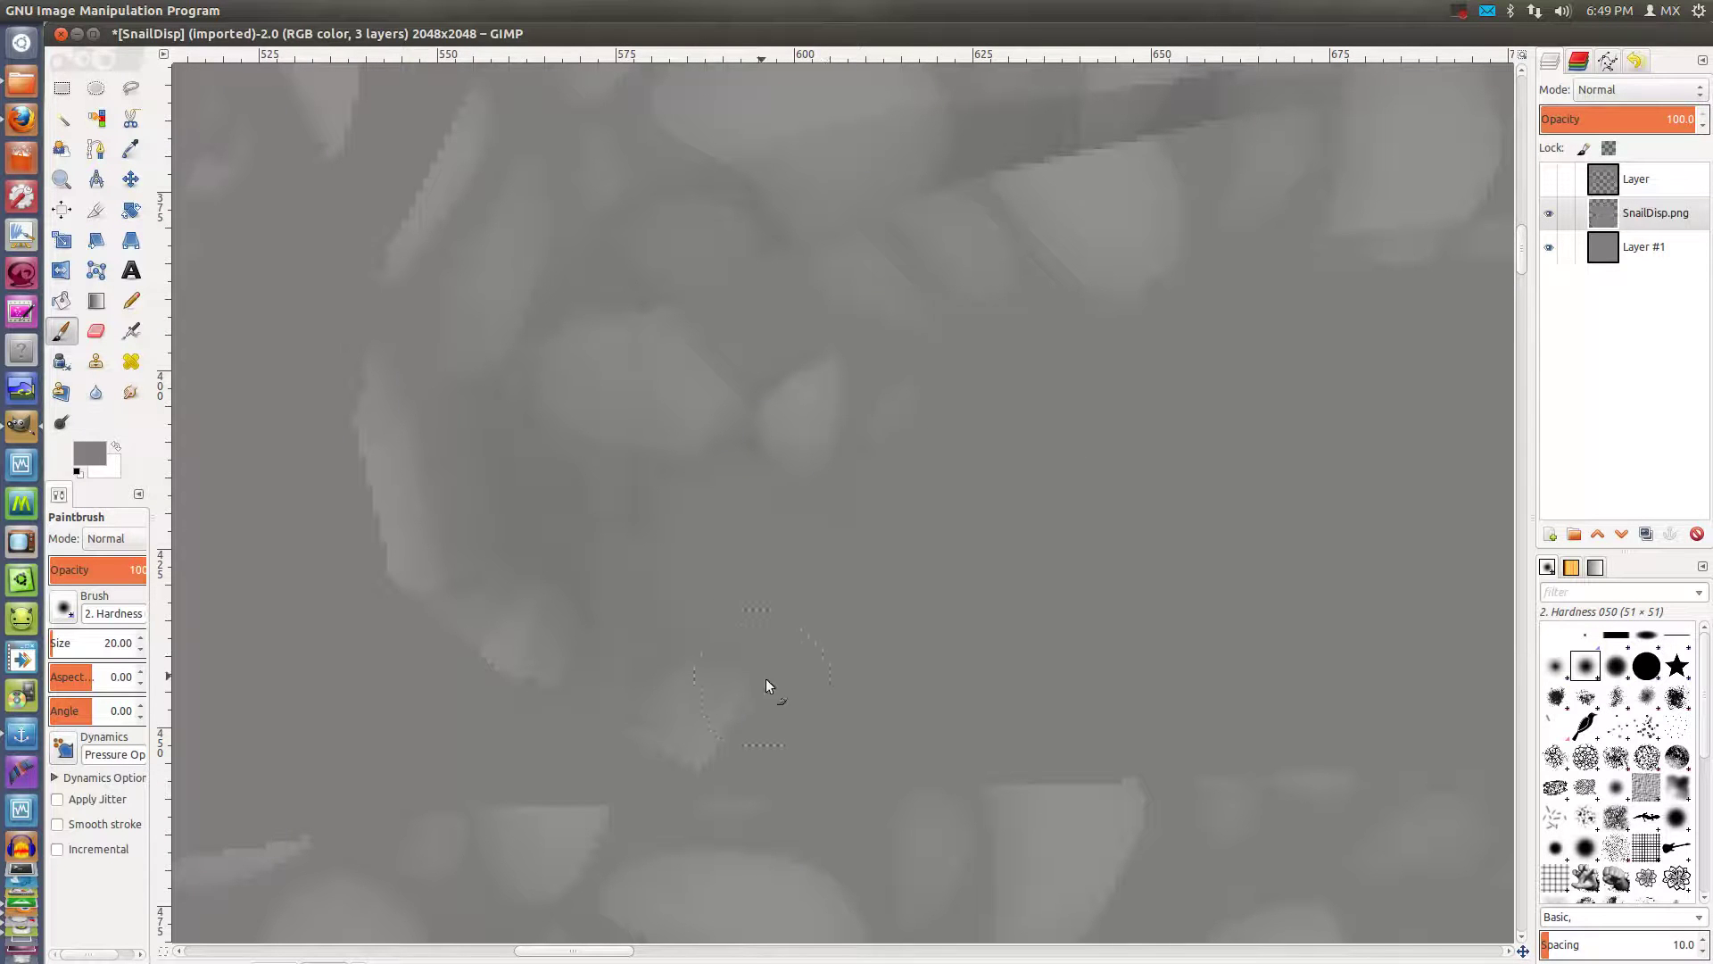
drag(343, 462, 423, 589)
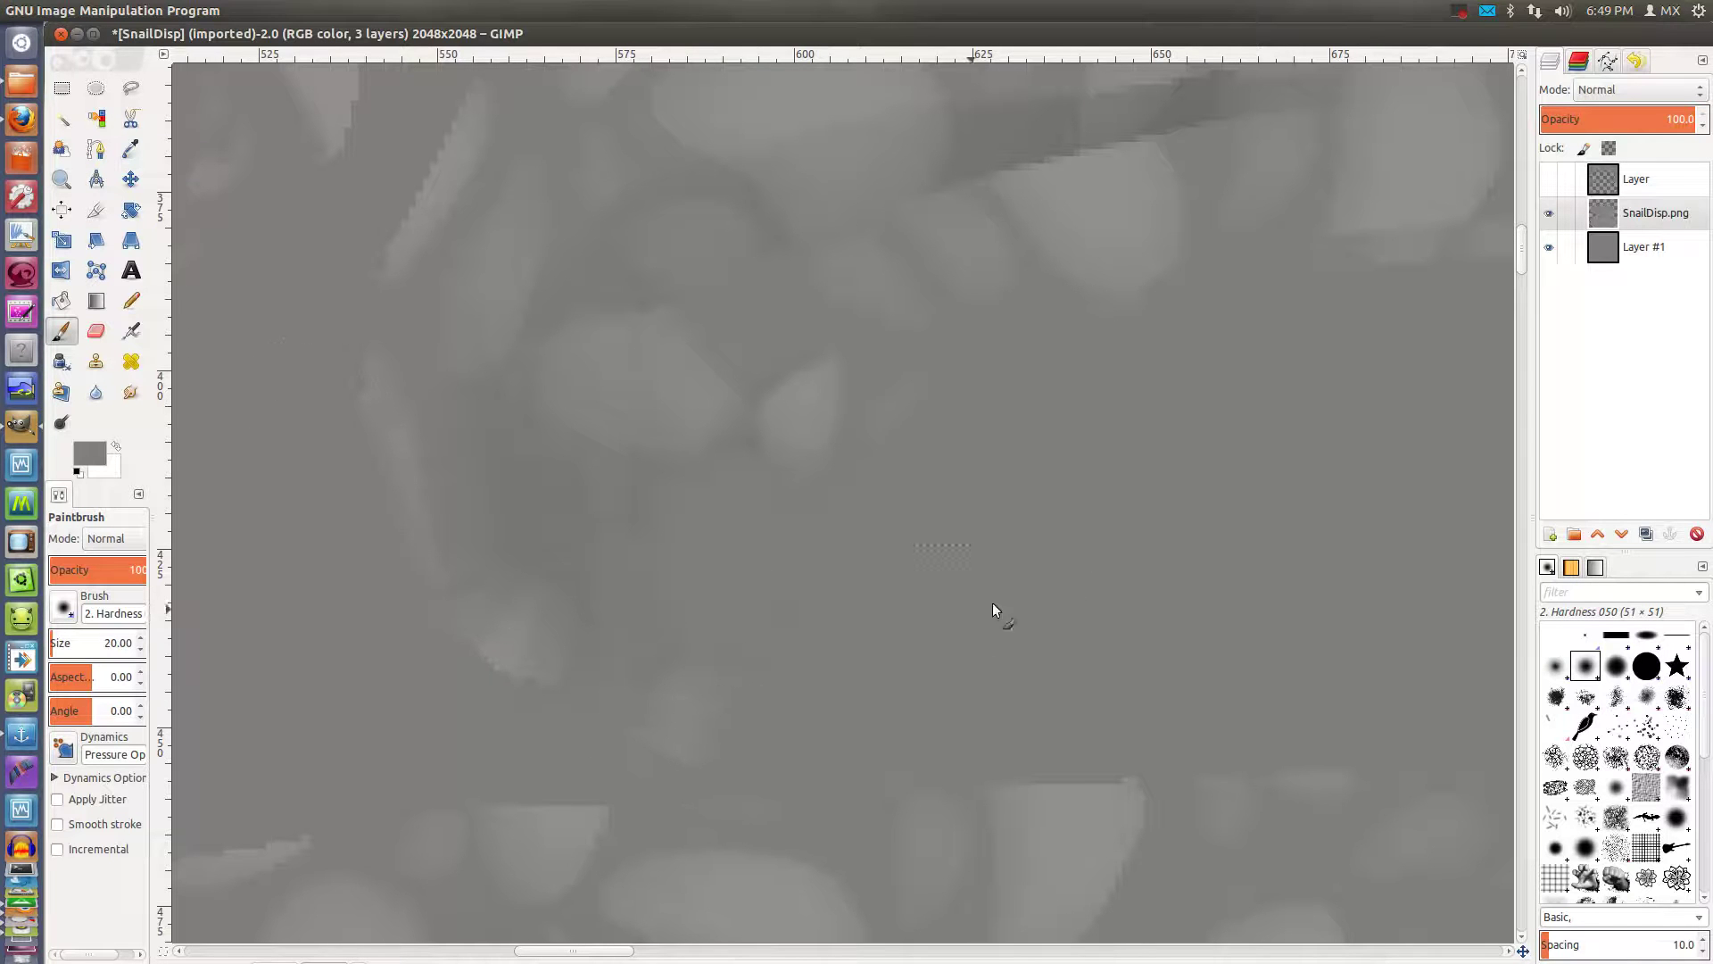
click(1642, 171)
Create a new layer from visible and apply a Gaussian blur to it
right_click(1632, 178)
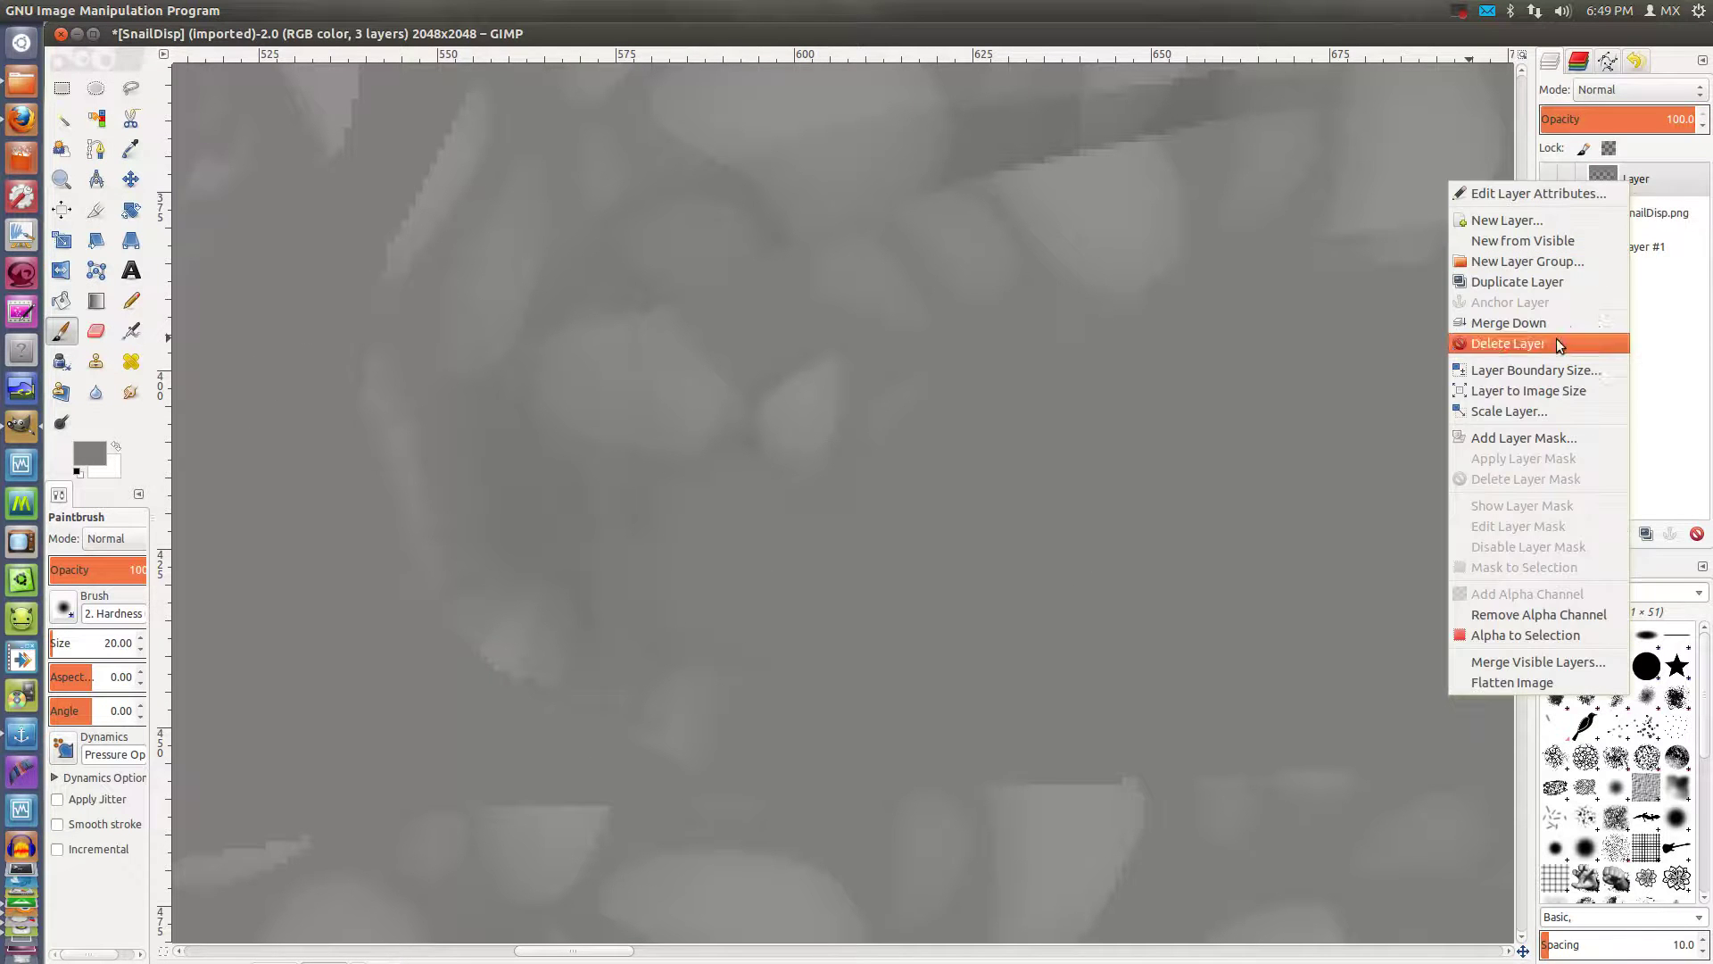
click(1523, 239)
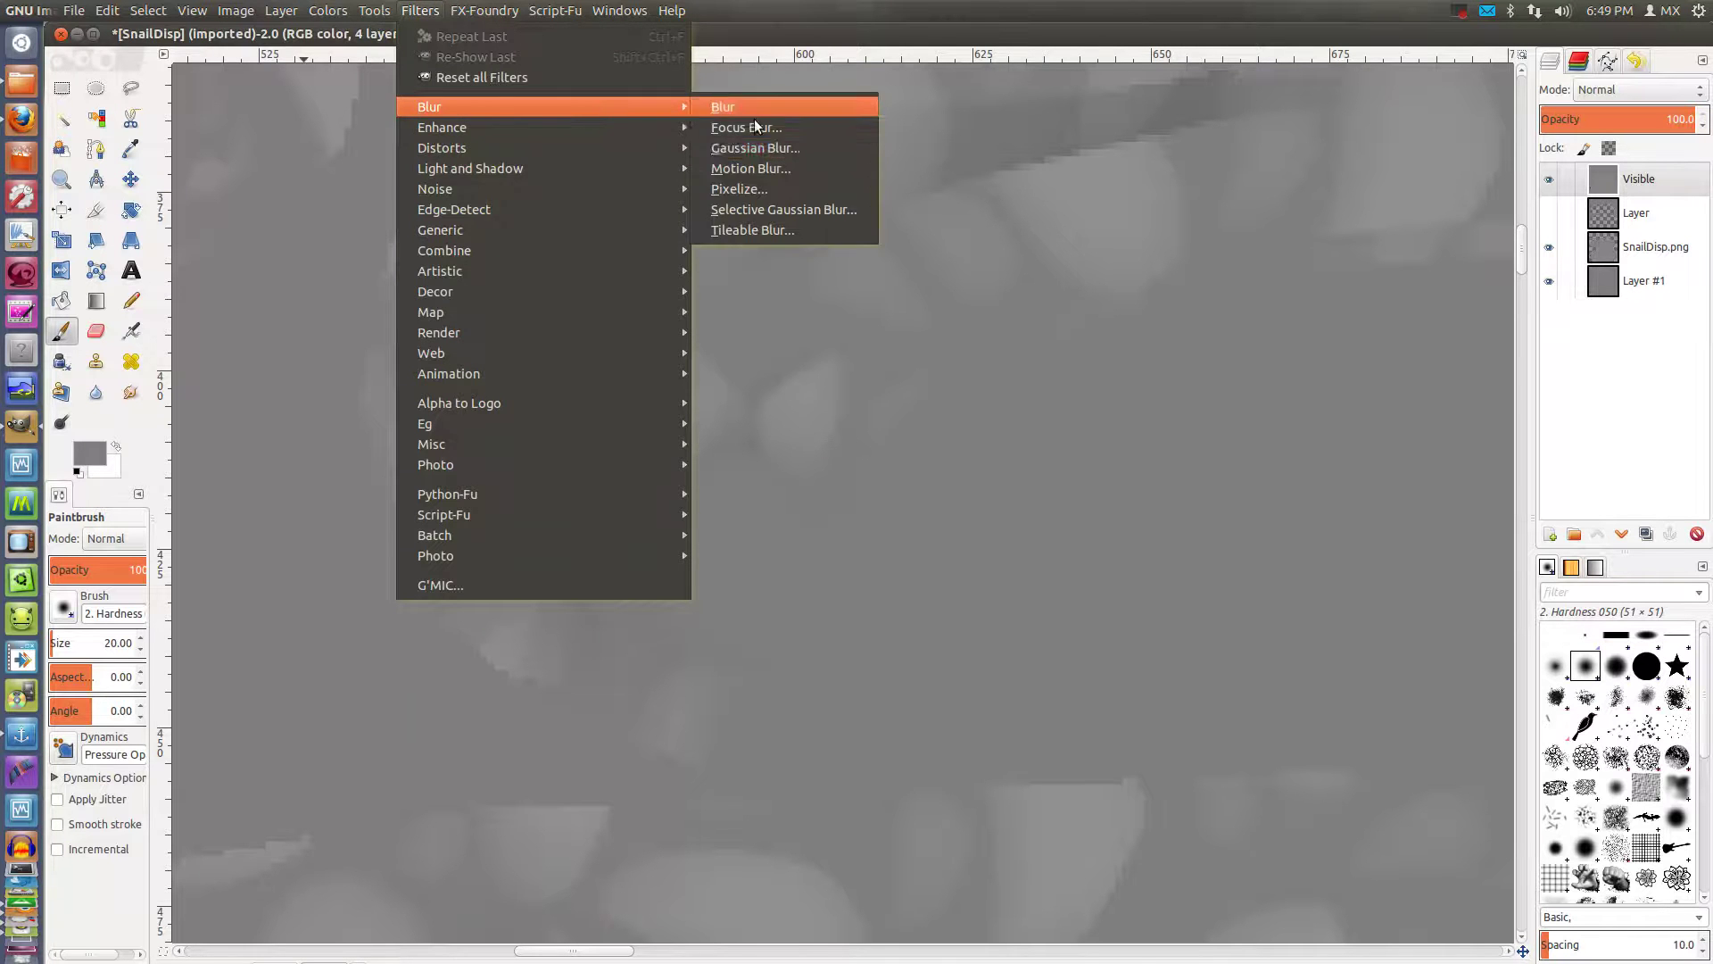
click(783, 149)
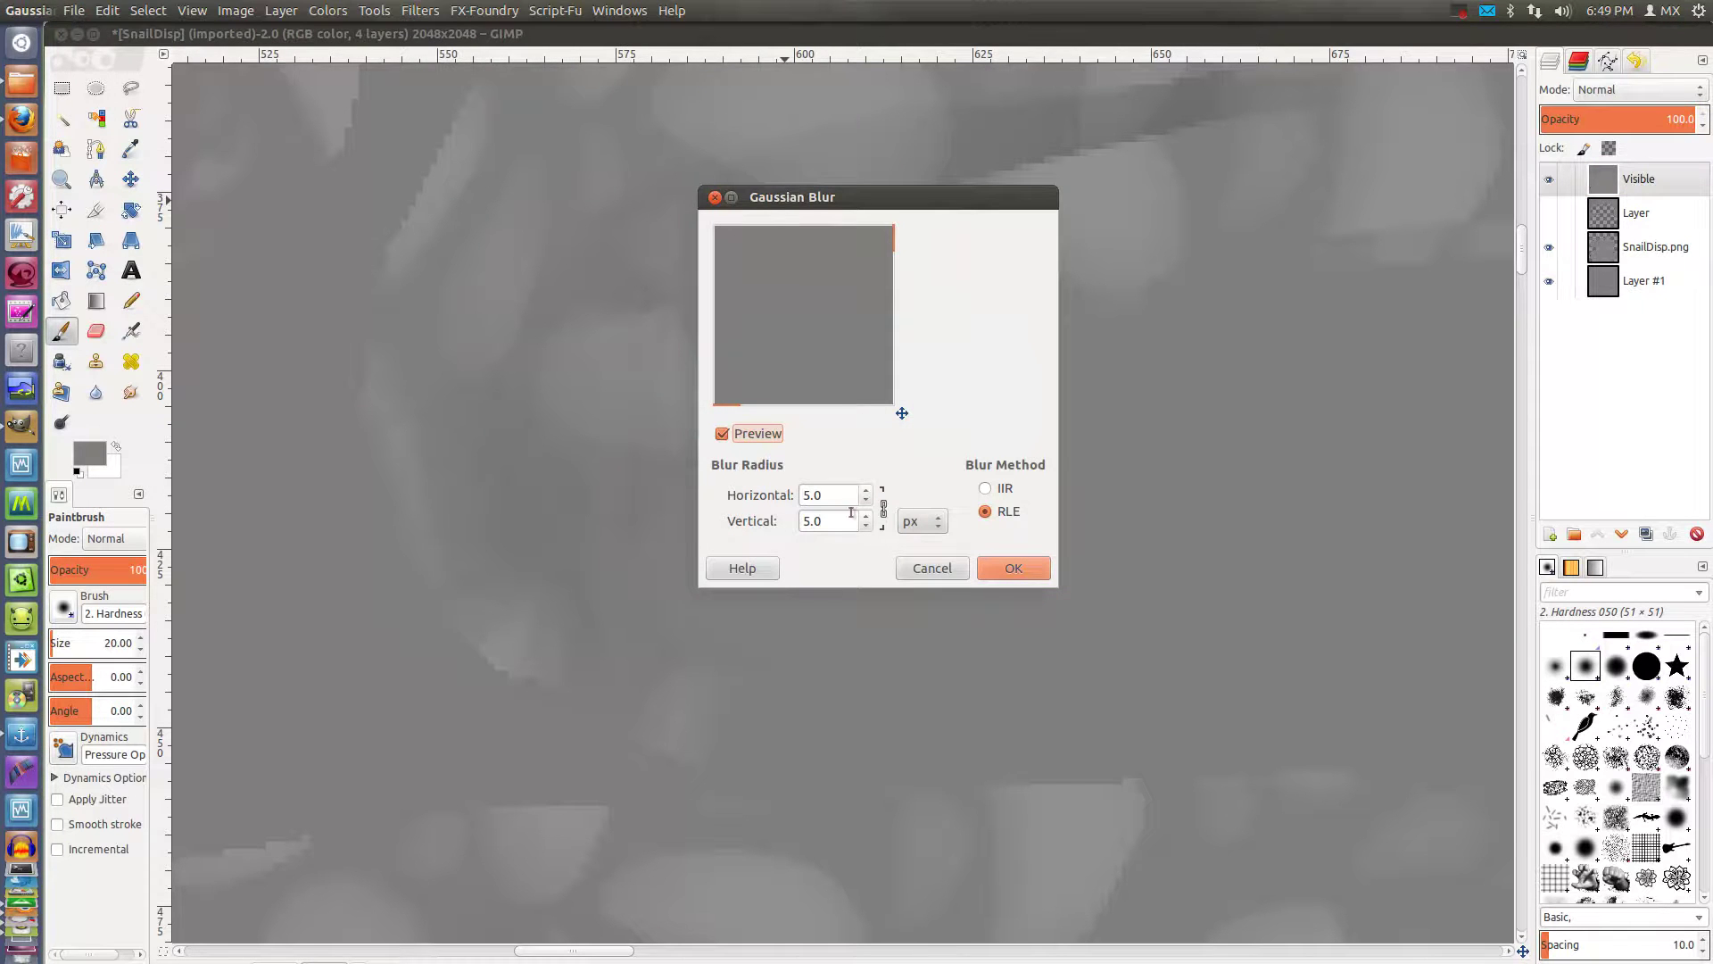
click(1016, 569)
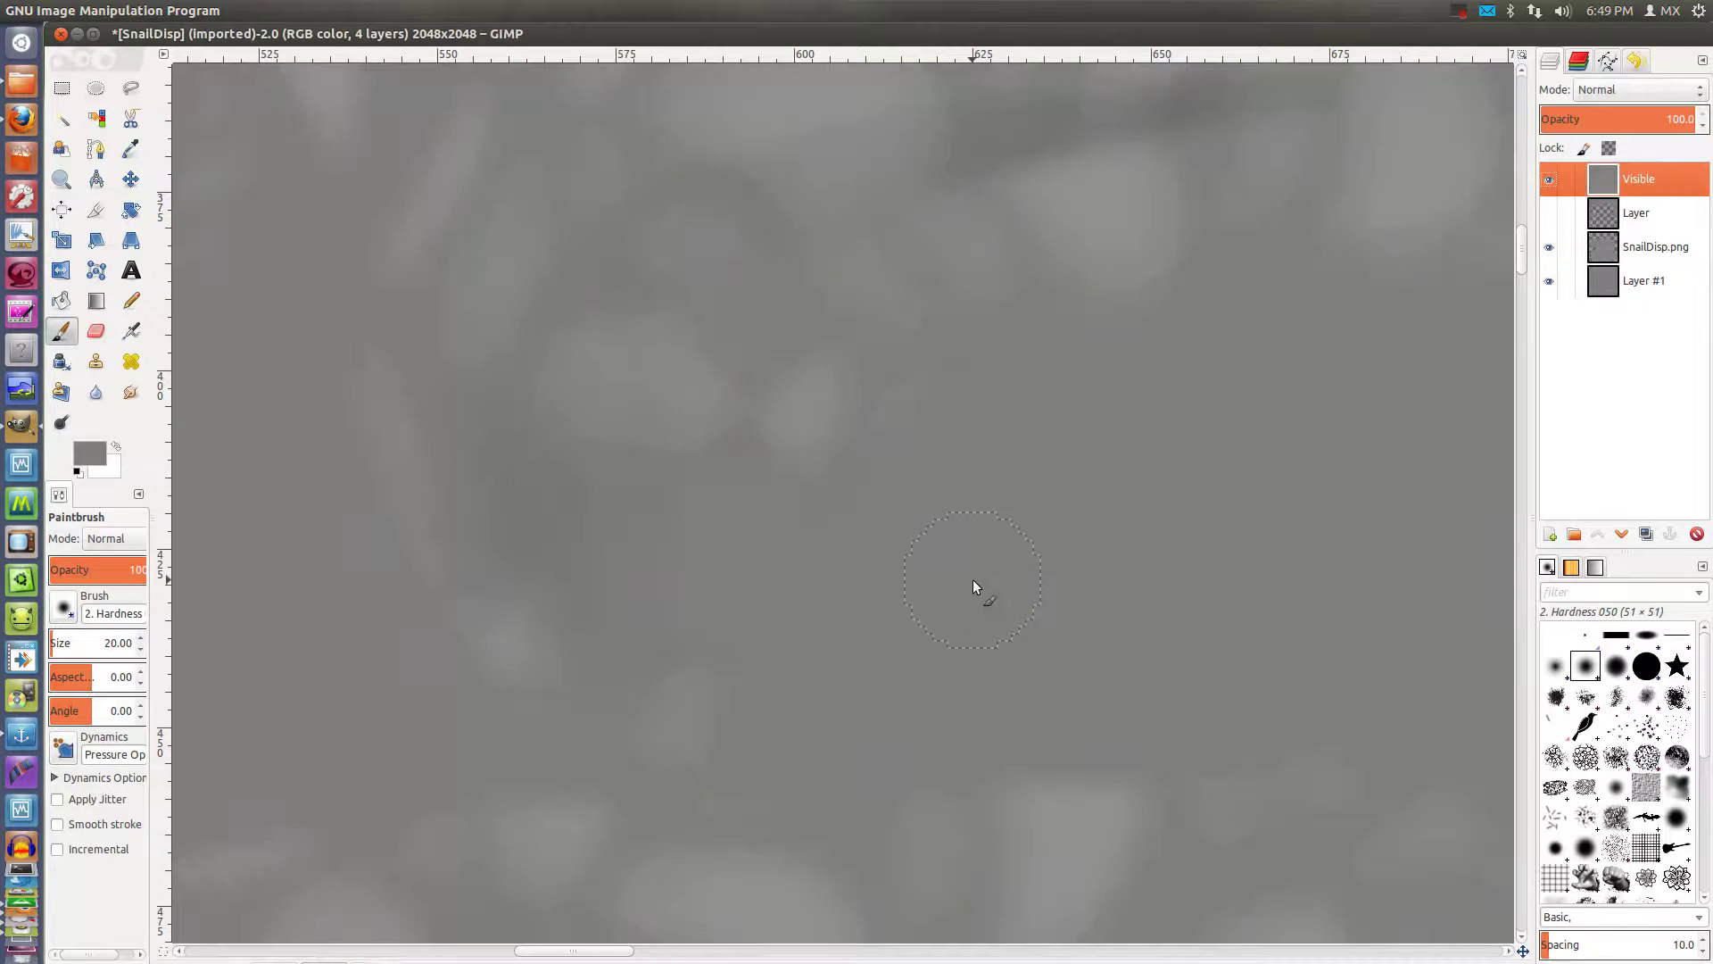
Set the blurred Visible layer to Screen mode at about 47% opacity
mouse_move(1674, 119)
mouse_down()
mouse_move(1606, 119)
mouse_move(1633, 127)
mouse_up()
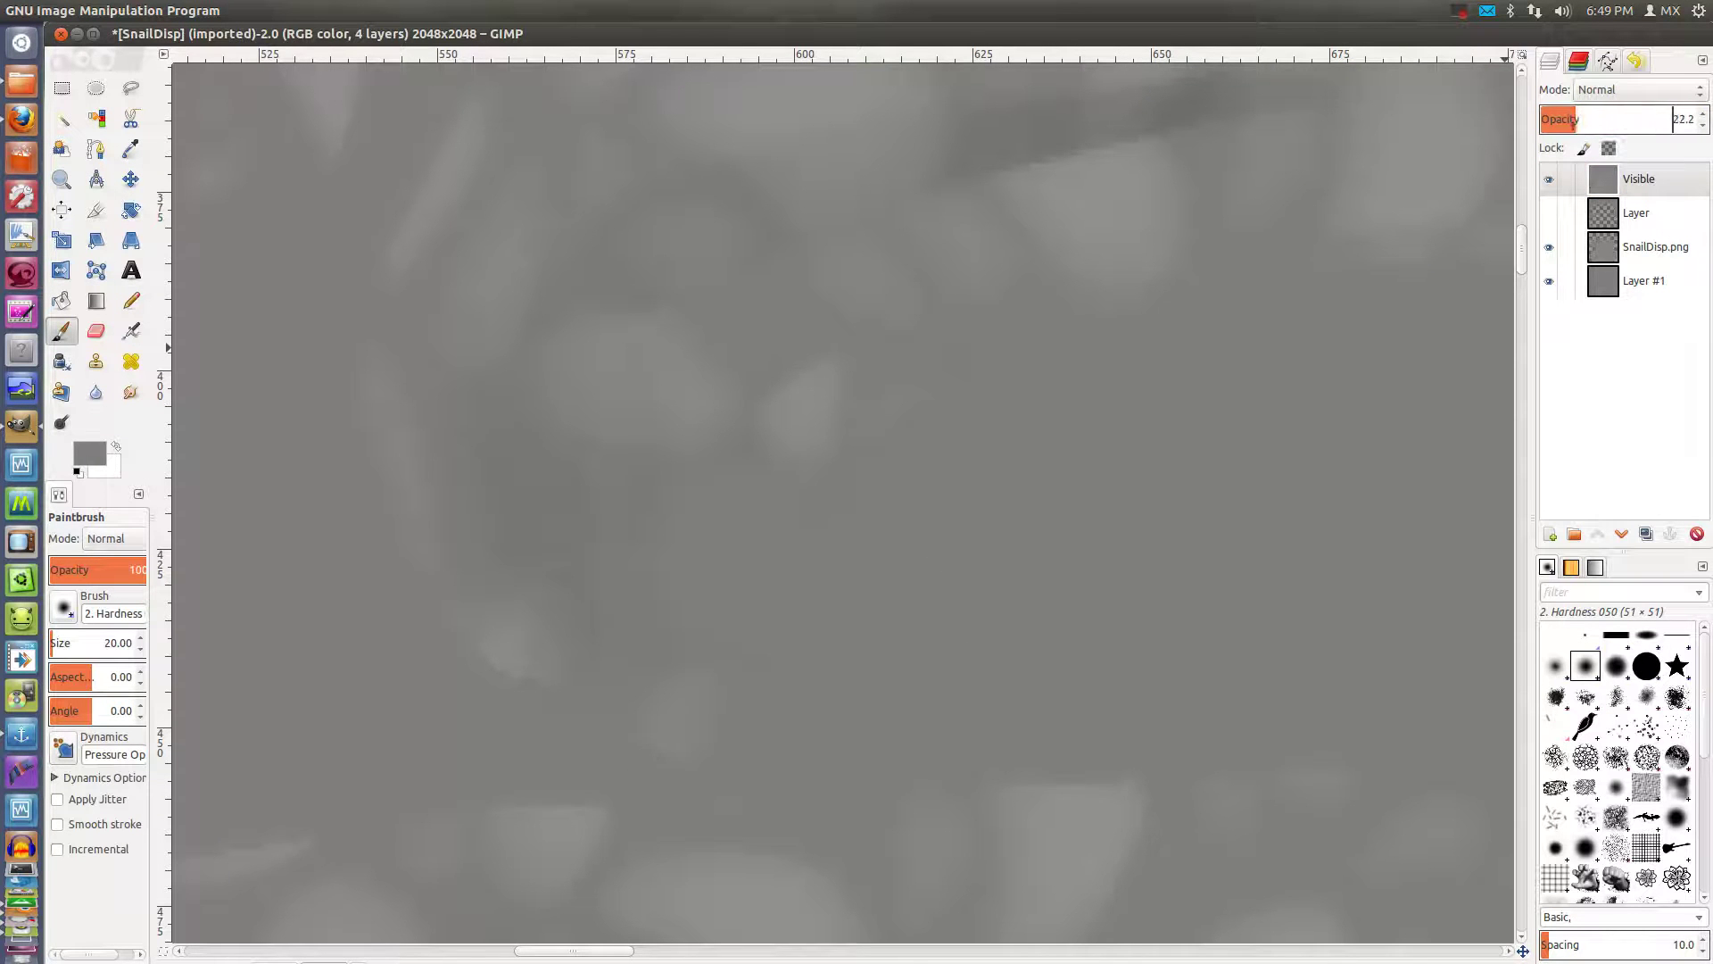
click(1637, 90)
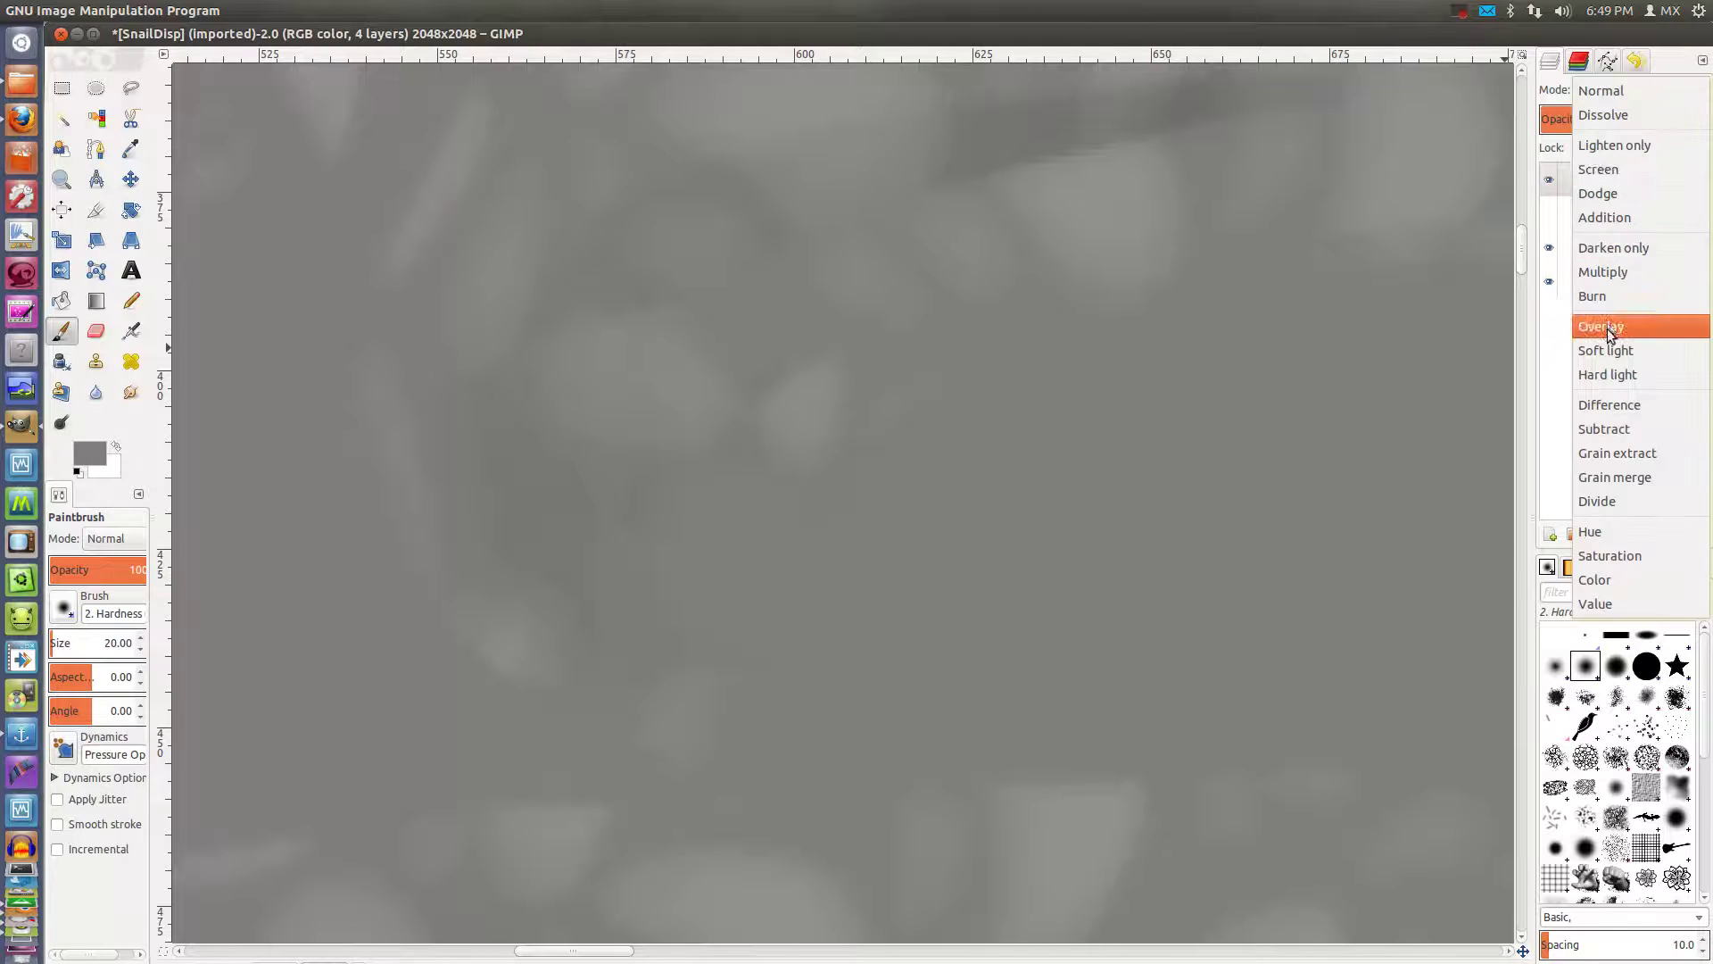
click(1600, 169)
drag(1627, 120, 1614, 119)
Darken the blurred layer with a Curves adjustment
click(372, 11)
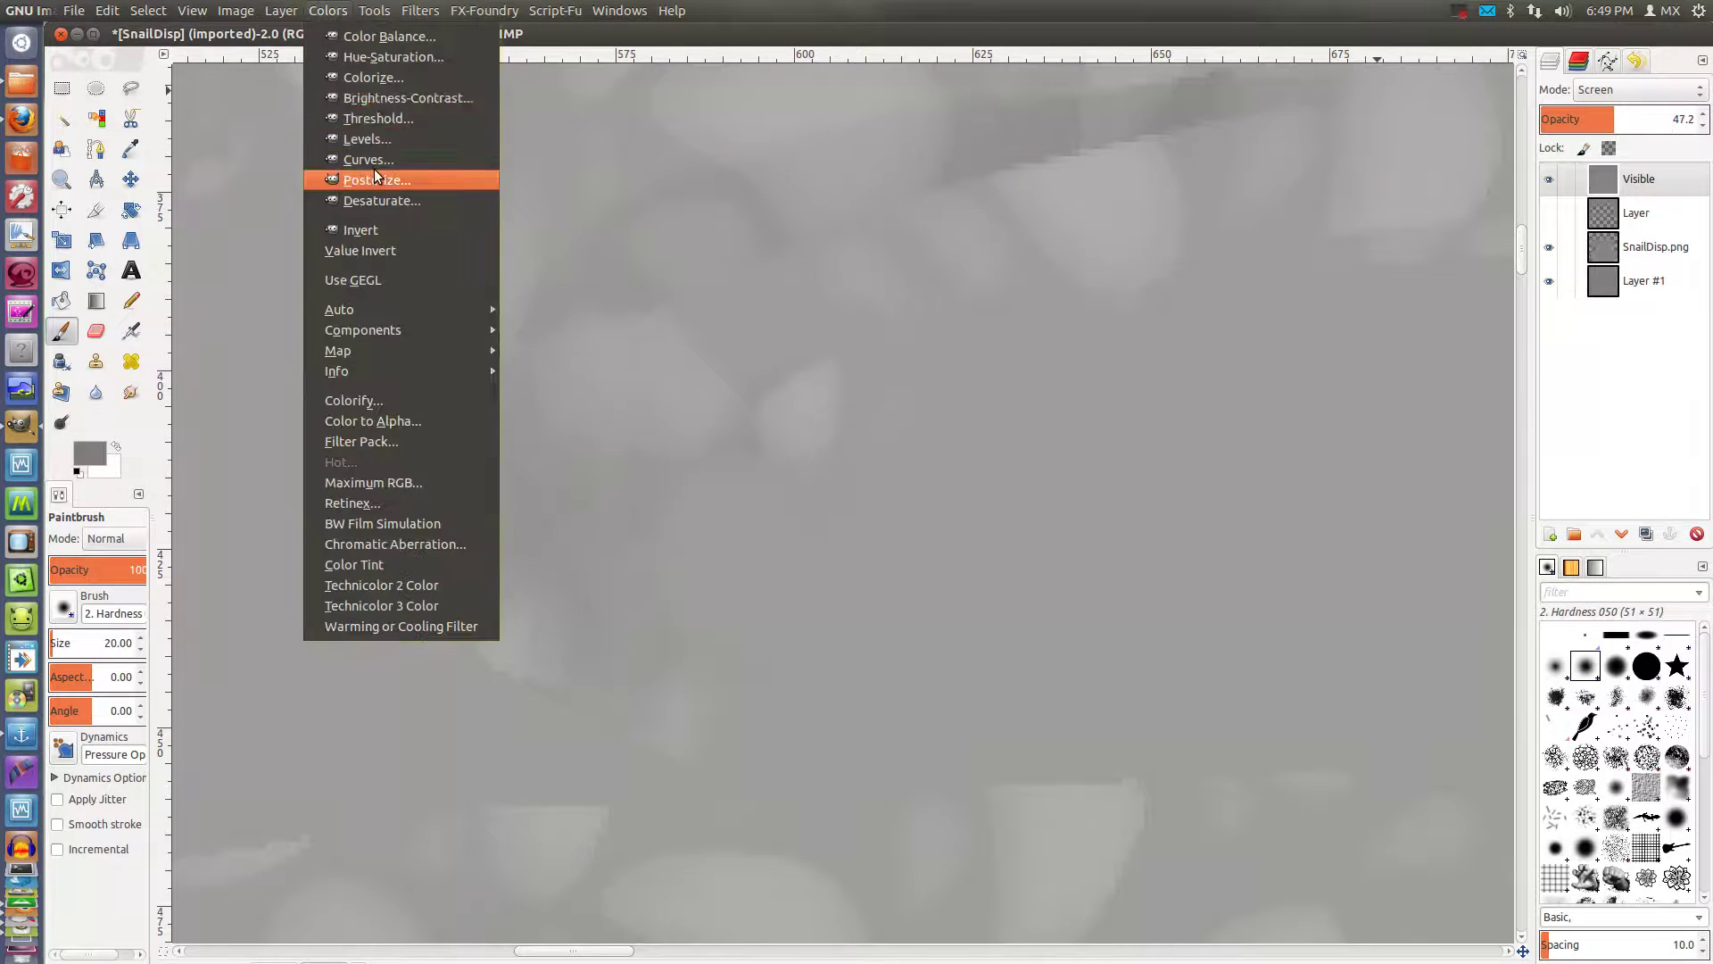
click(377, 160)
mouse_move(438, 249)
mouse_down()
mouse_move(464, 287)
mouse_move(398, 169)
mouse_move(435, 232)
mouse_up()
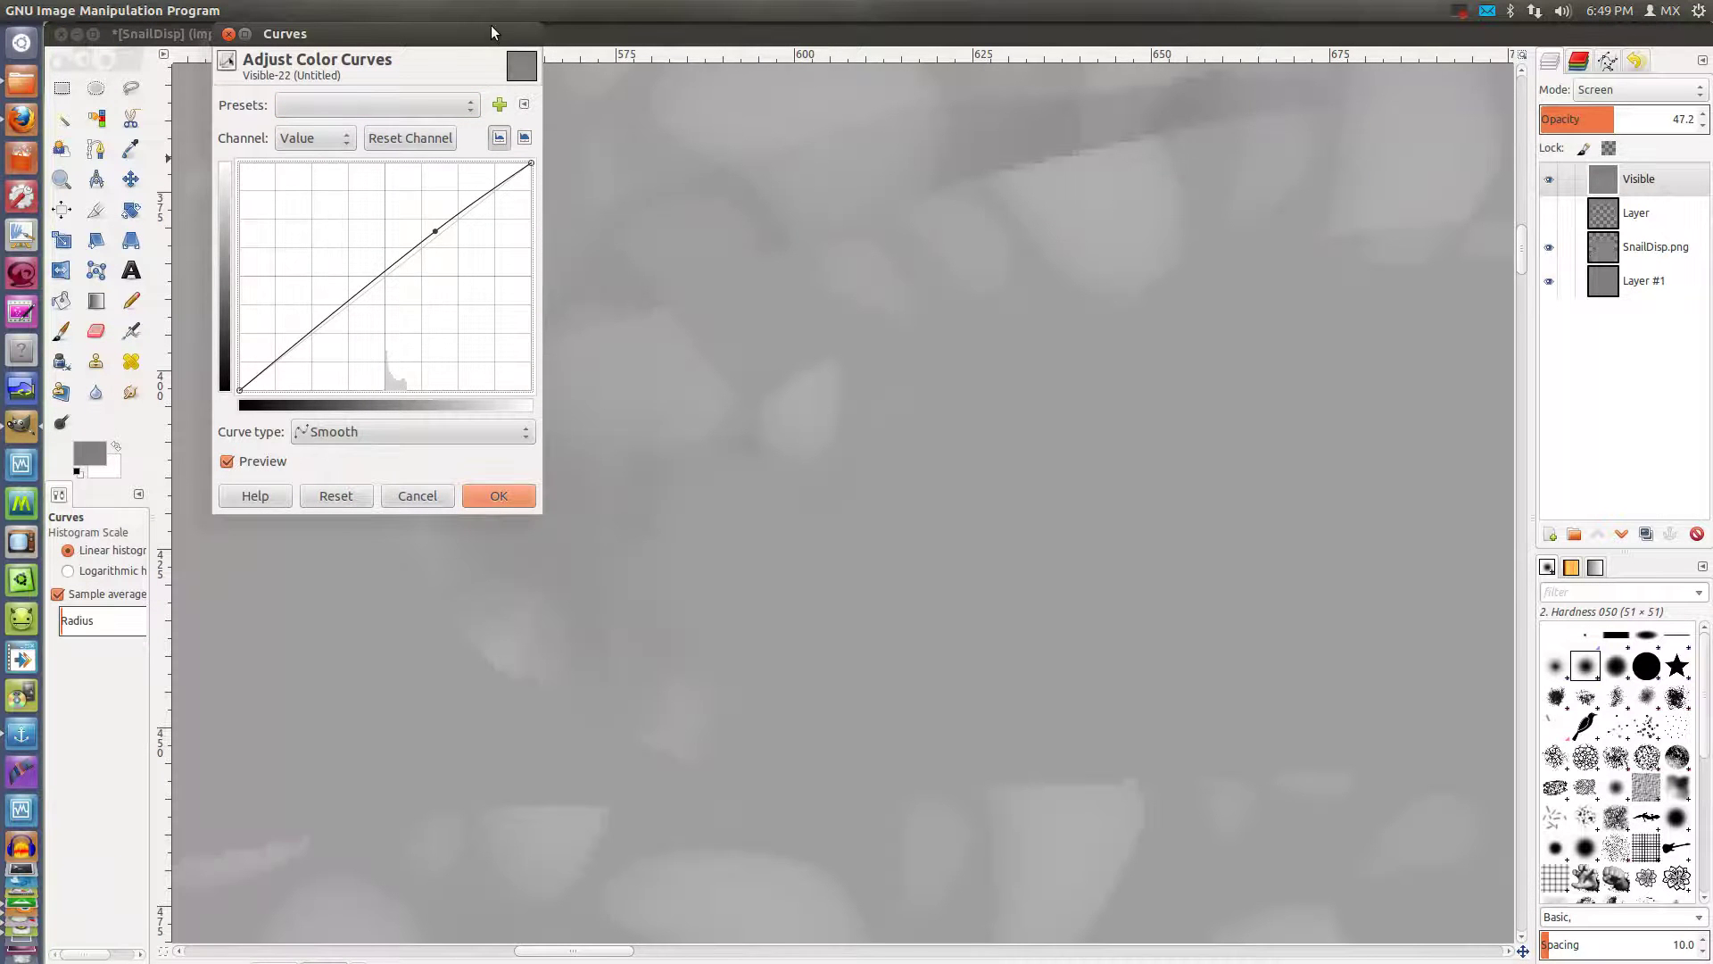
click(499, 496)
right_click(1671, 178)
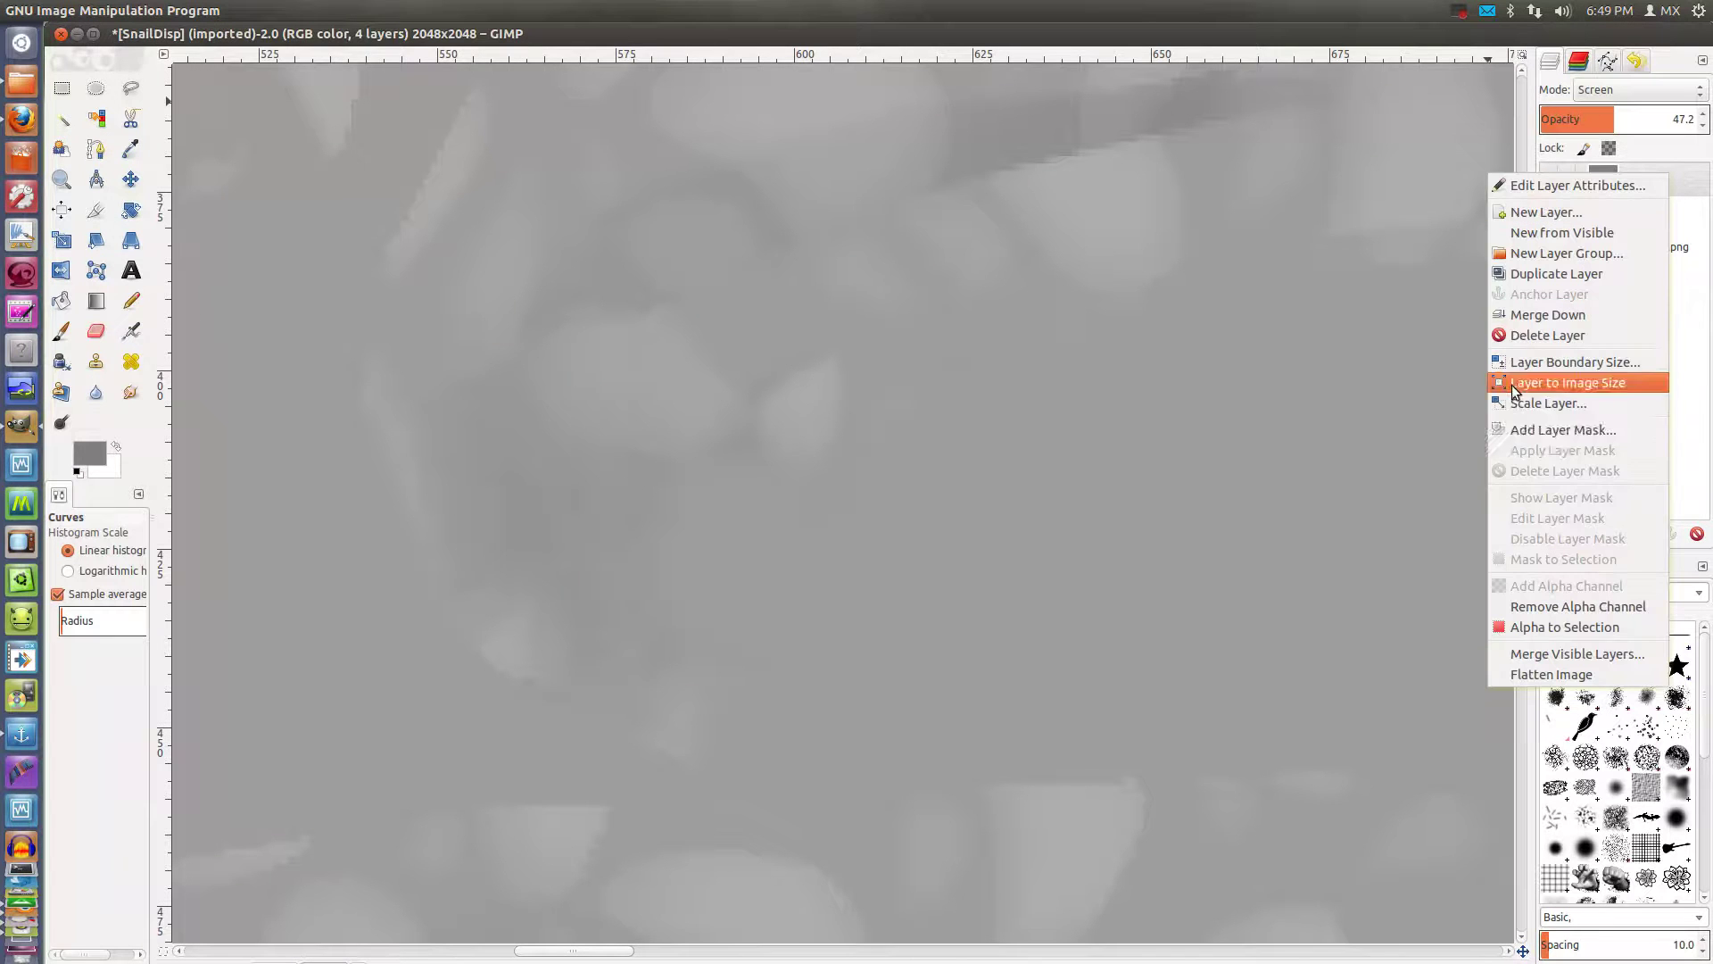
Delete the Visible layer and set up the brush on SnailDisp.png
click(1547, 336)
ctrl+scroll(907, 520, down, 2)
ctrl+scroll(941, 518, down, 1)
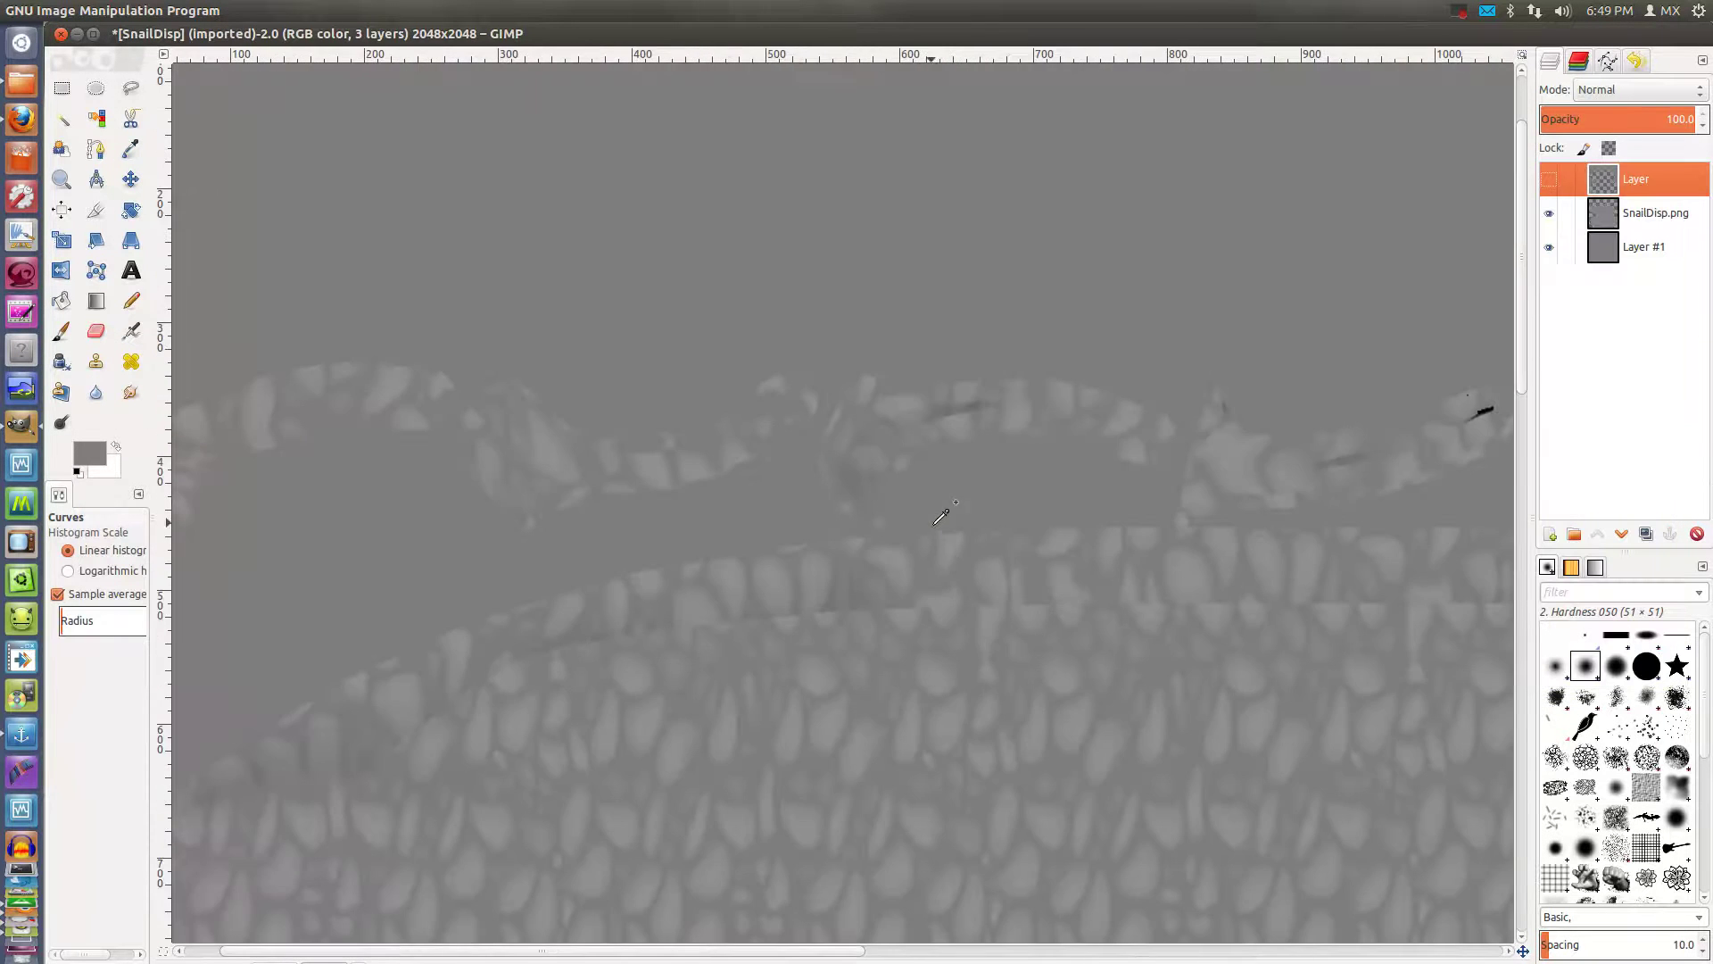
ctrl+scroll(1096, 475, up, 1)
ctrl+scroll(877, 704, up, 1)
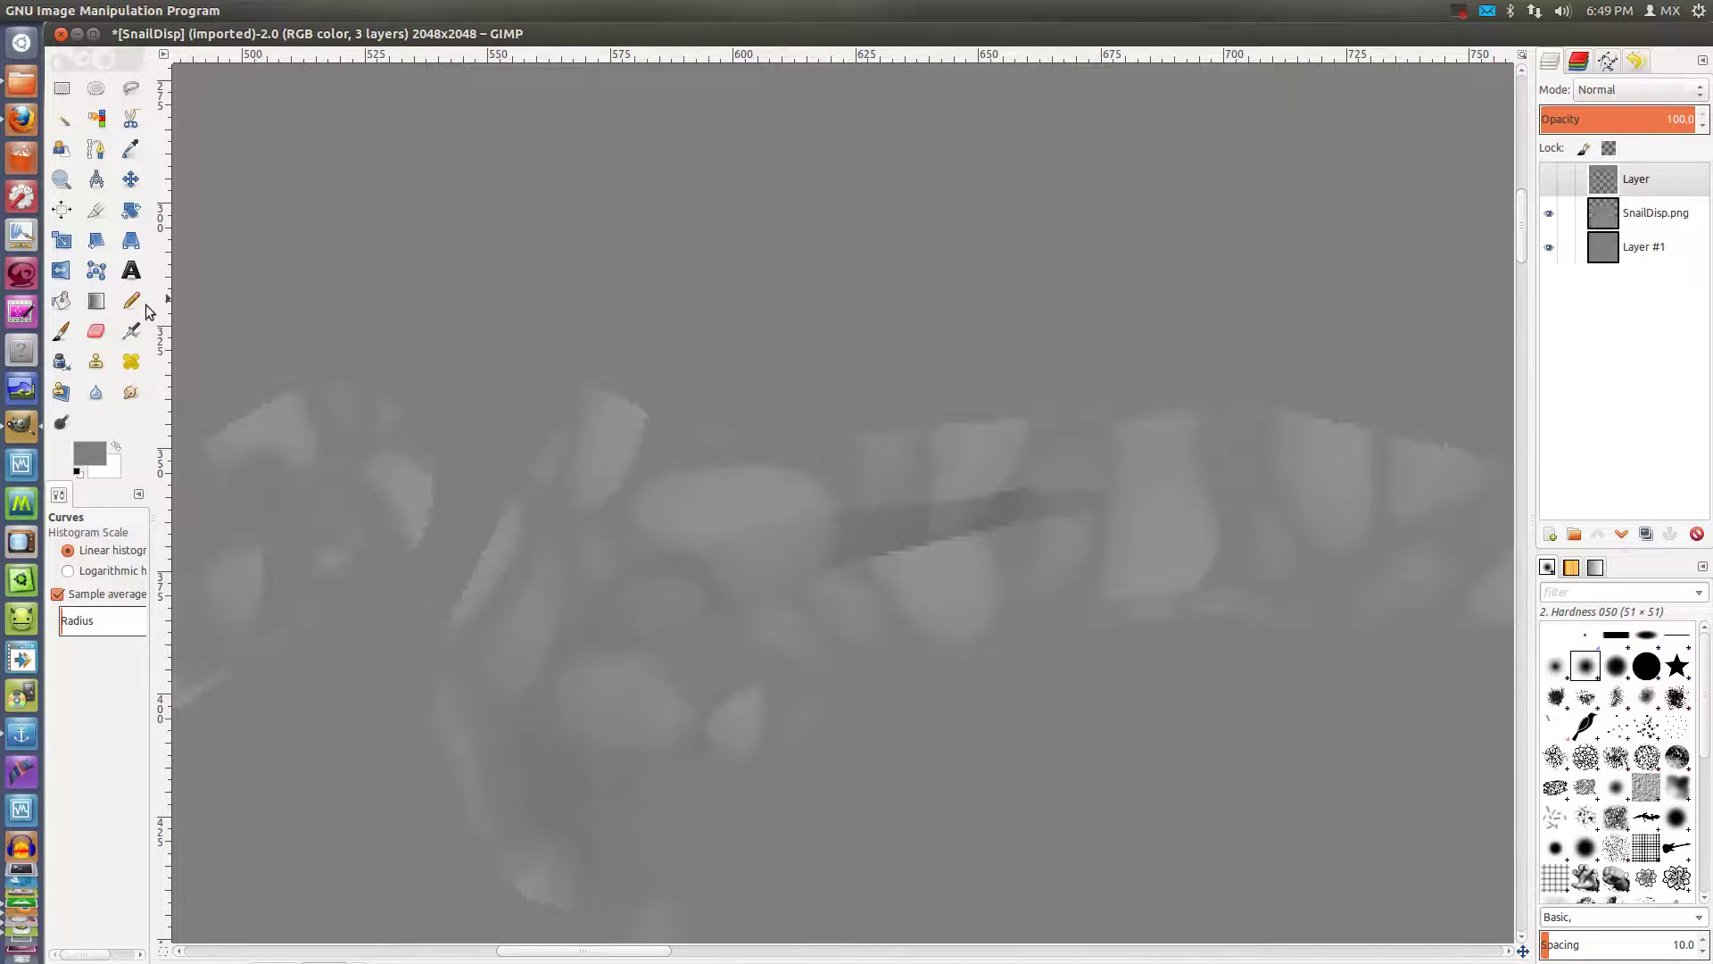
click(62, 332)
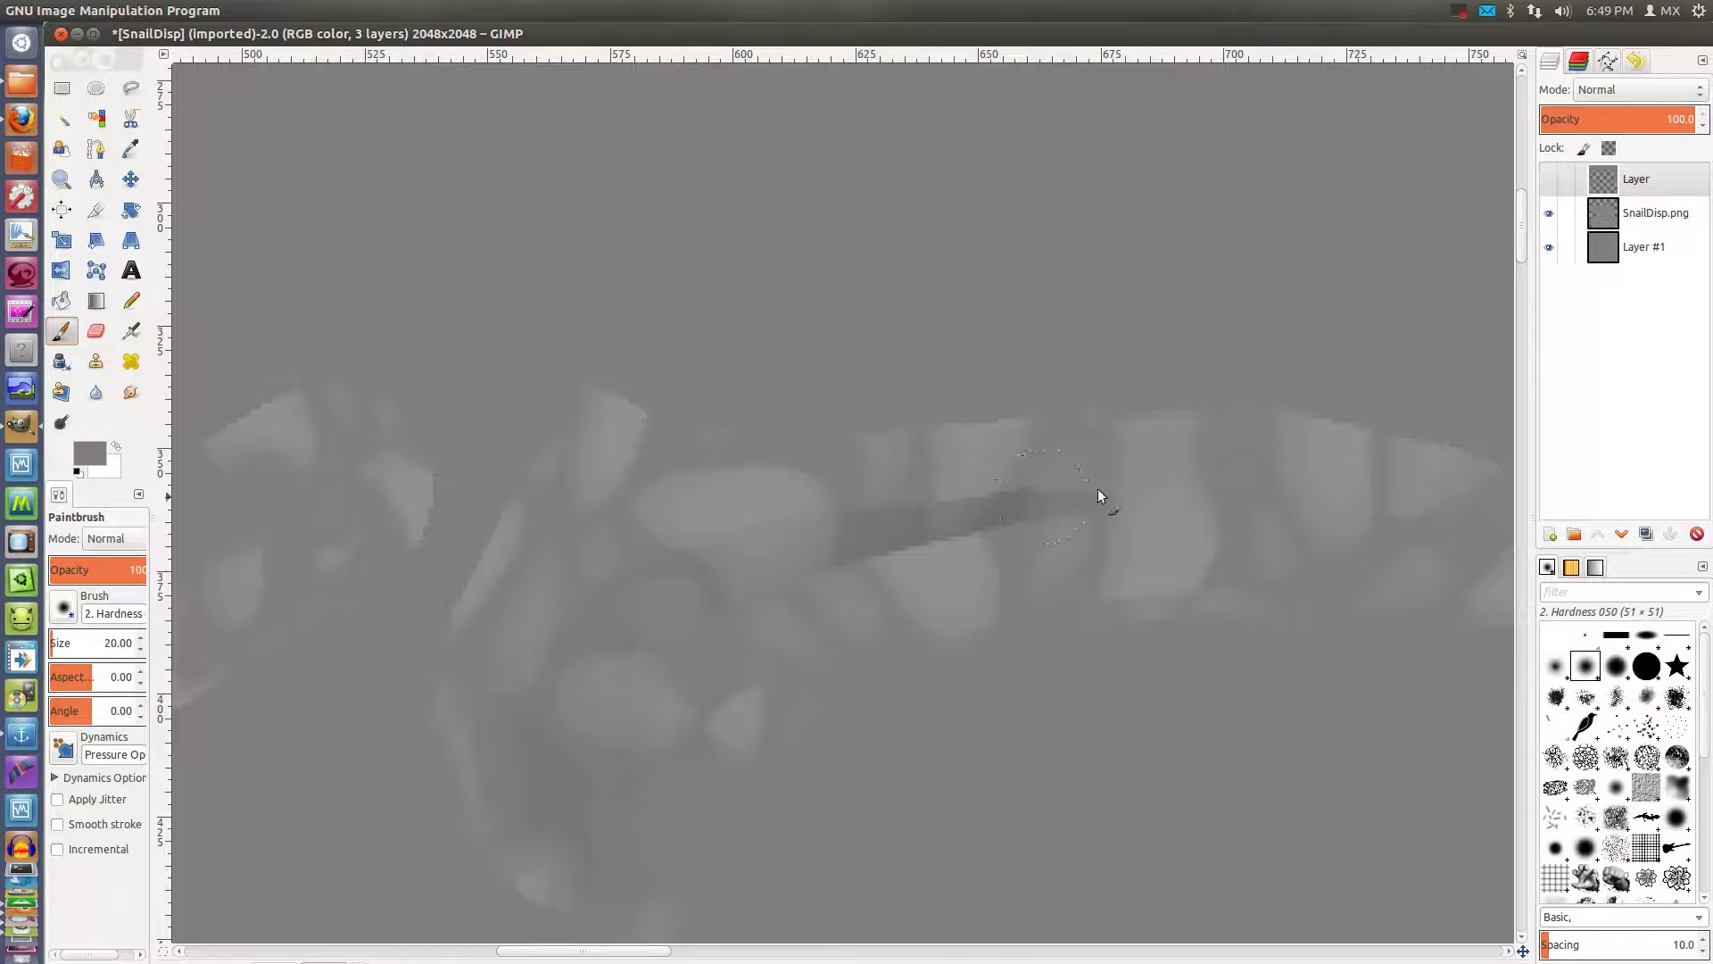
click(1599, 222)
Paint grey over the dark streak and checkered patch, moving across the texture
click(1048, 501)
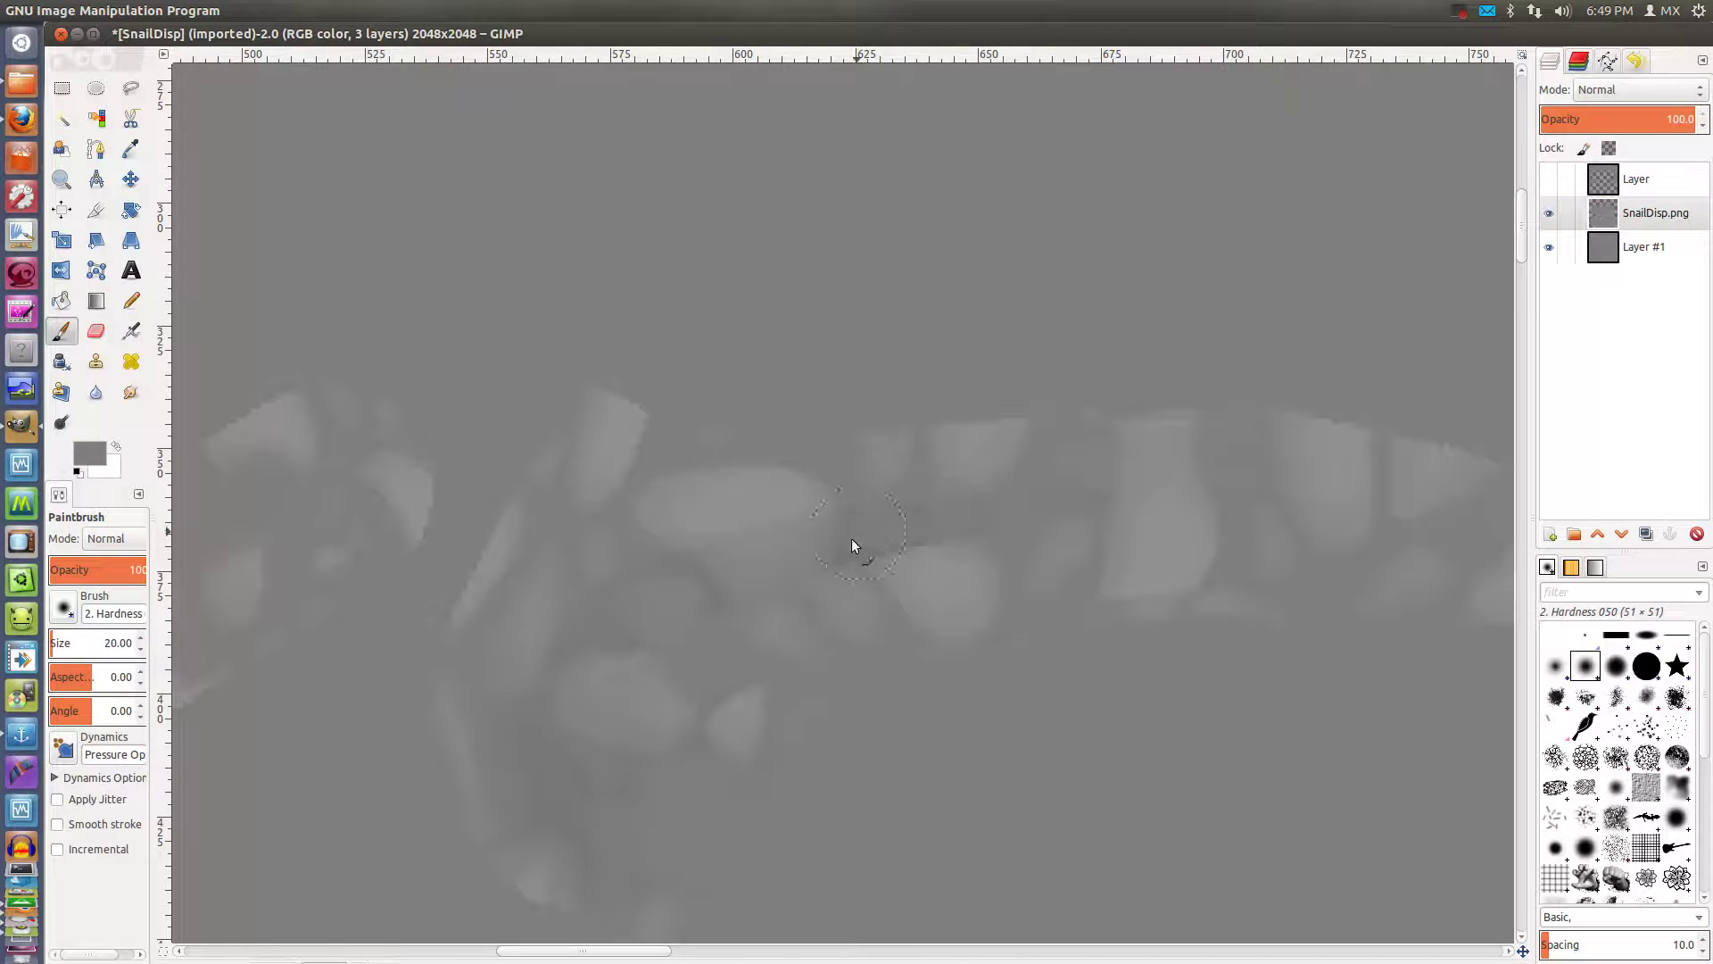
drag(844, 558, 866, 526)
ctrl+scroll(1178, 581, down, 2)
scroll(1231, 513, up, 2)
ctrl+scroll(581, 630, up, 1)
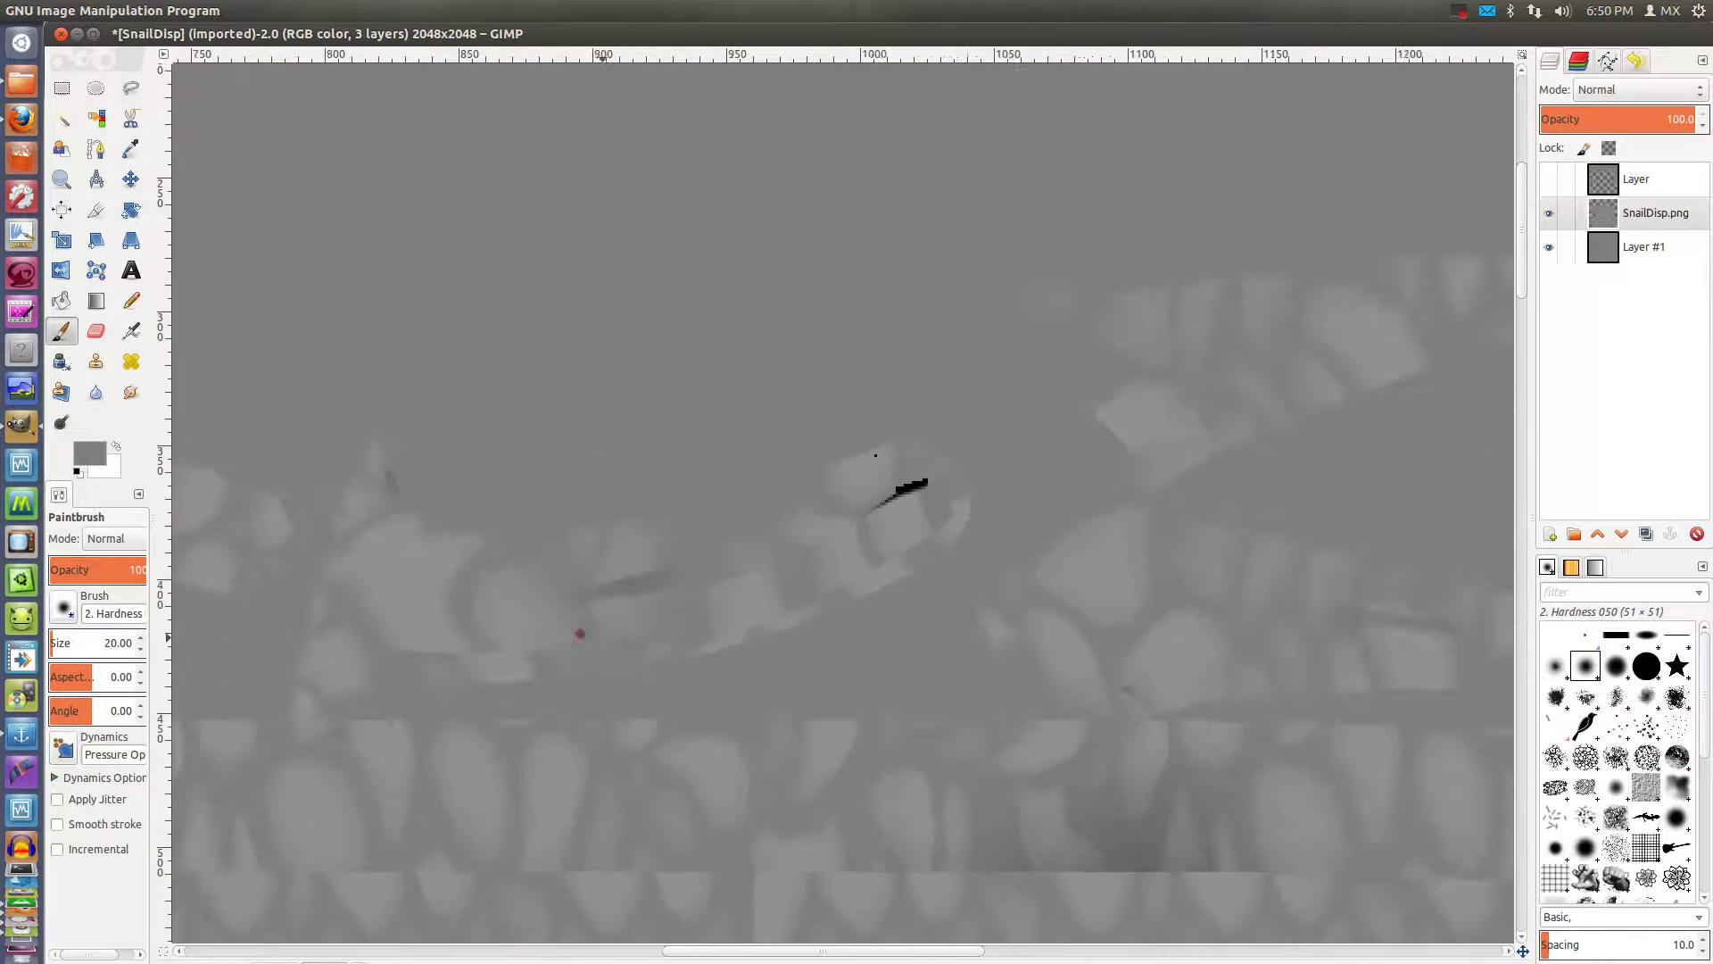
ctrl+scroll(1071, 624, up, 1)
ctrl+scroll(1063, 803, up, 1)
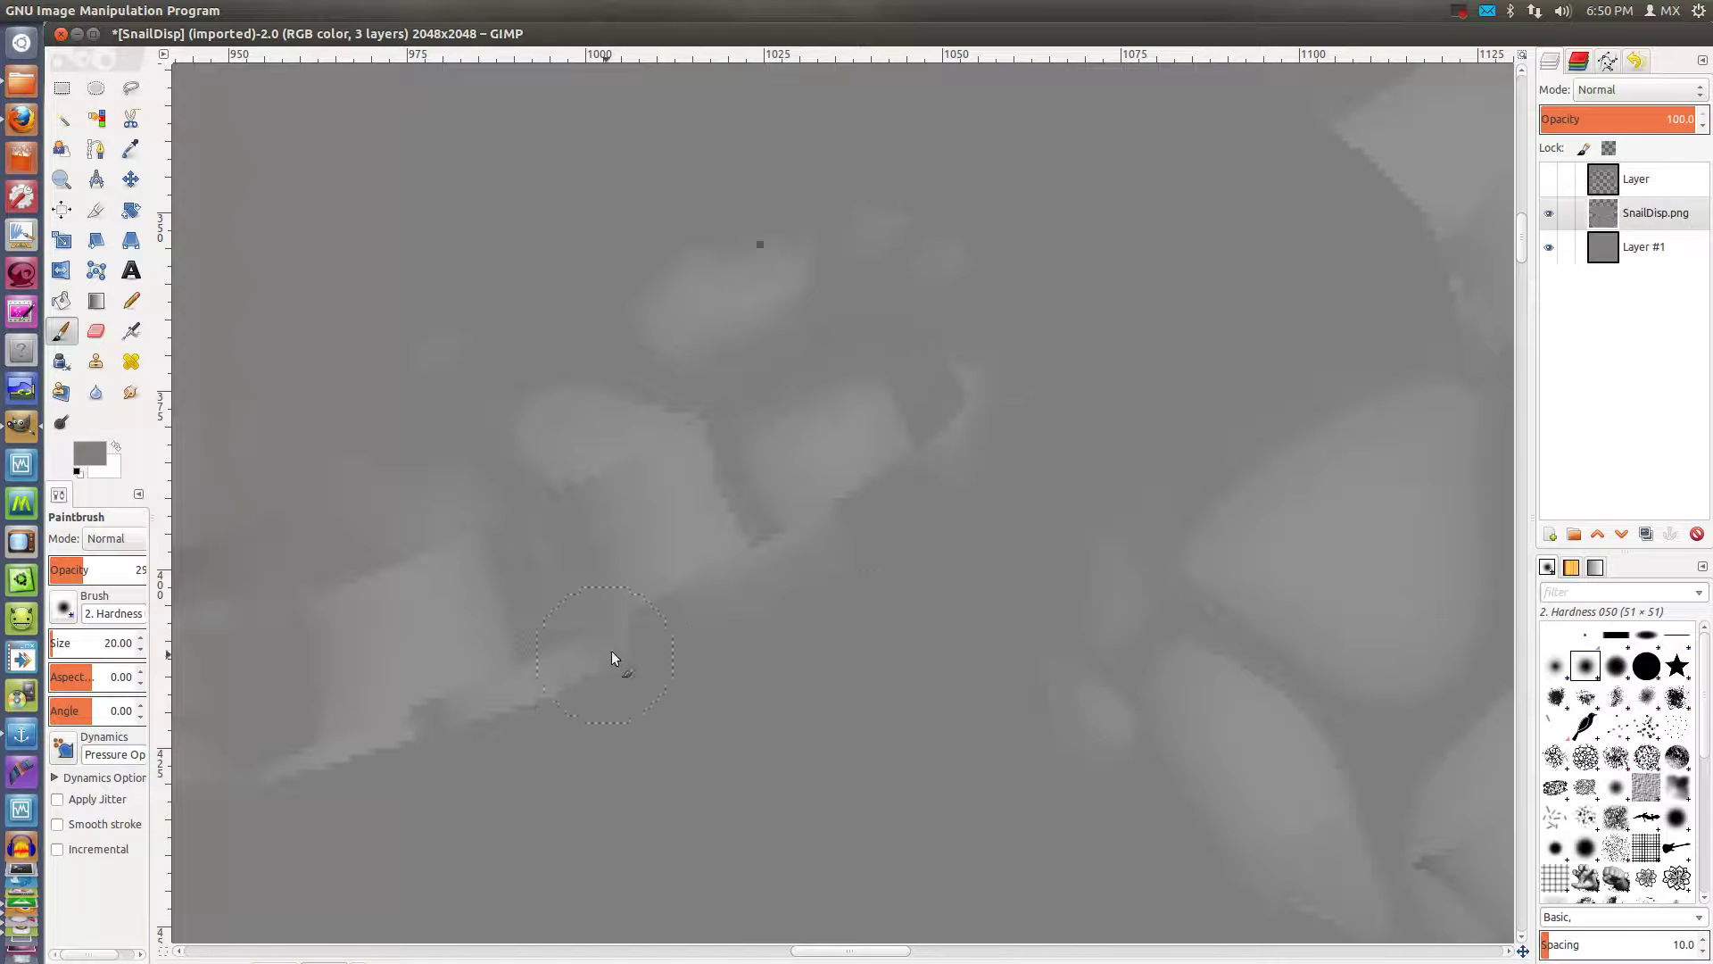
middle_drag(392, 752, 1048, 558)
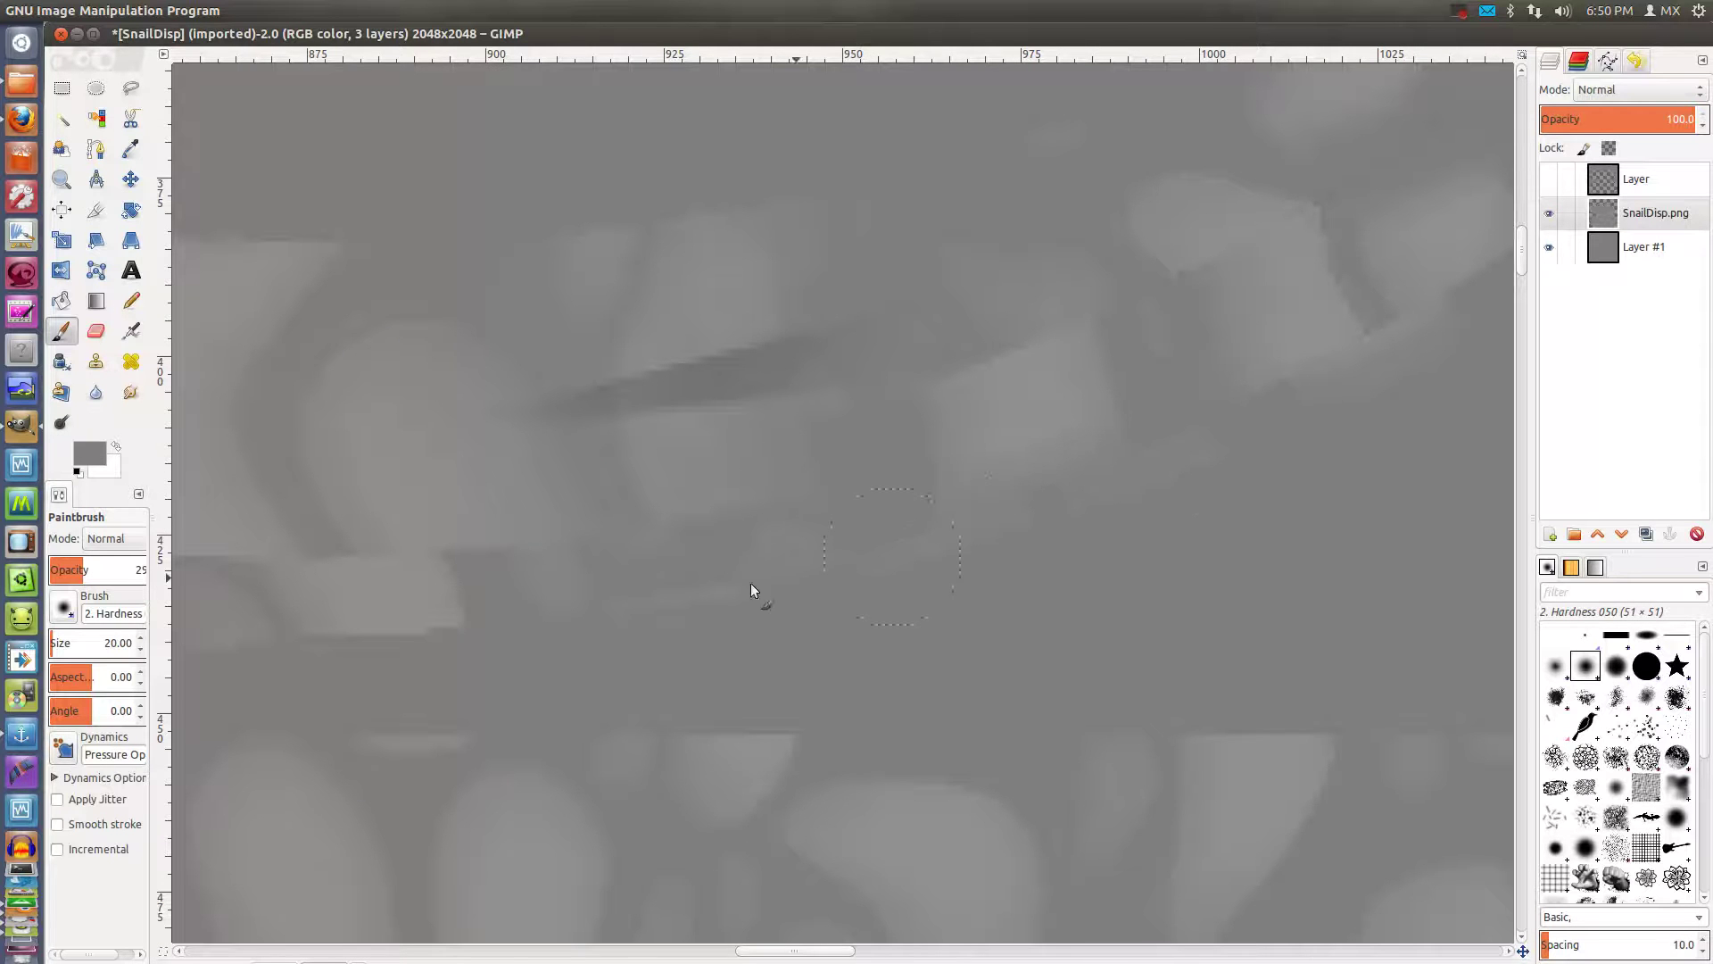
middle_drag(498, 611, 1149, 495)
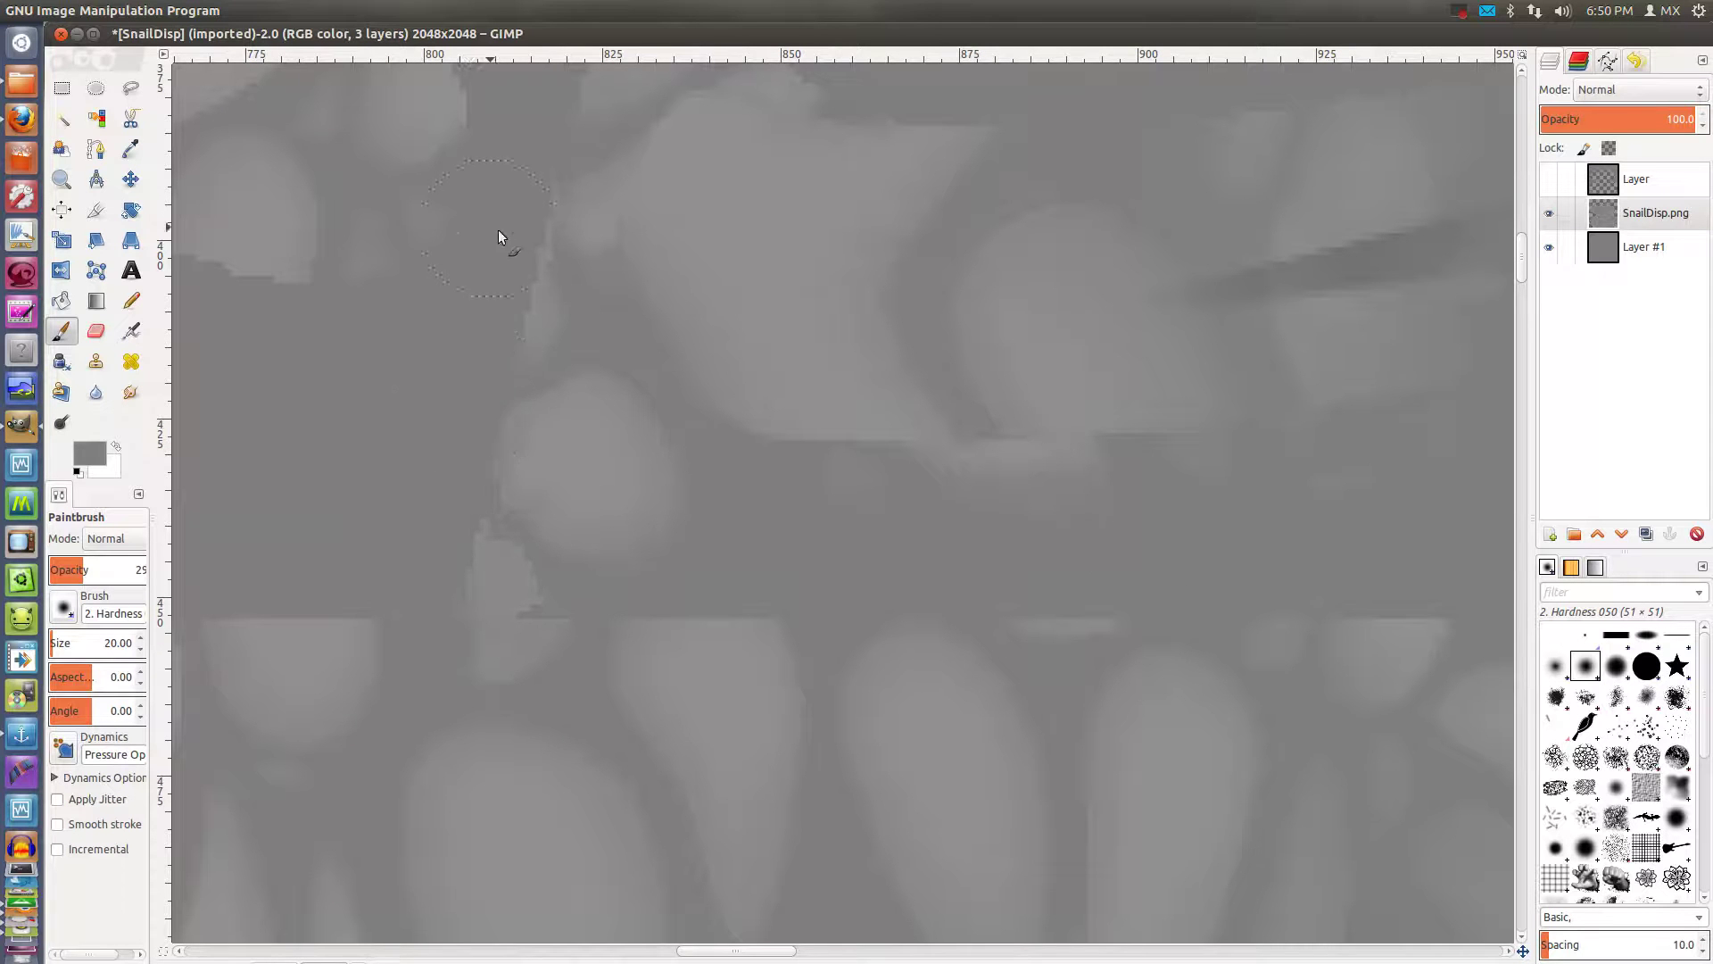
middle_drag(504, 454, 846, 465)
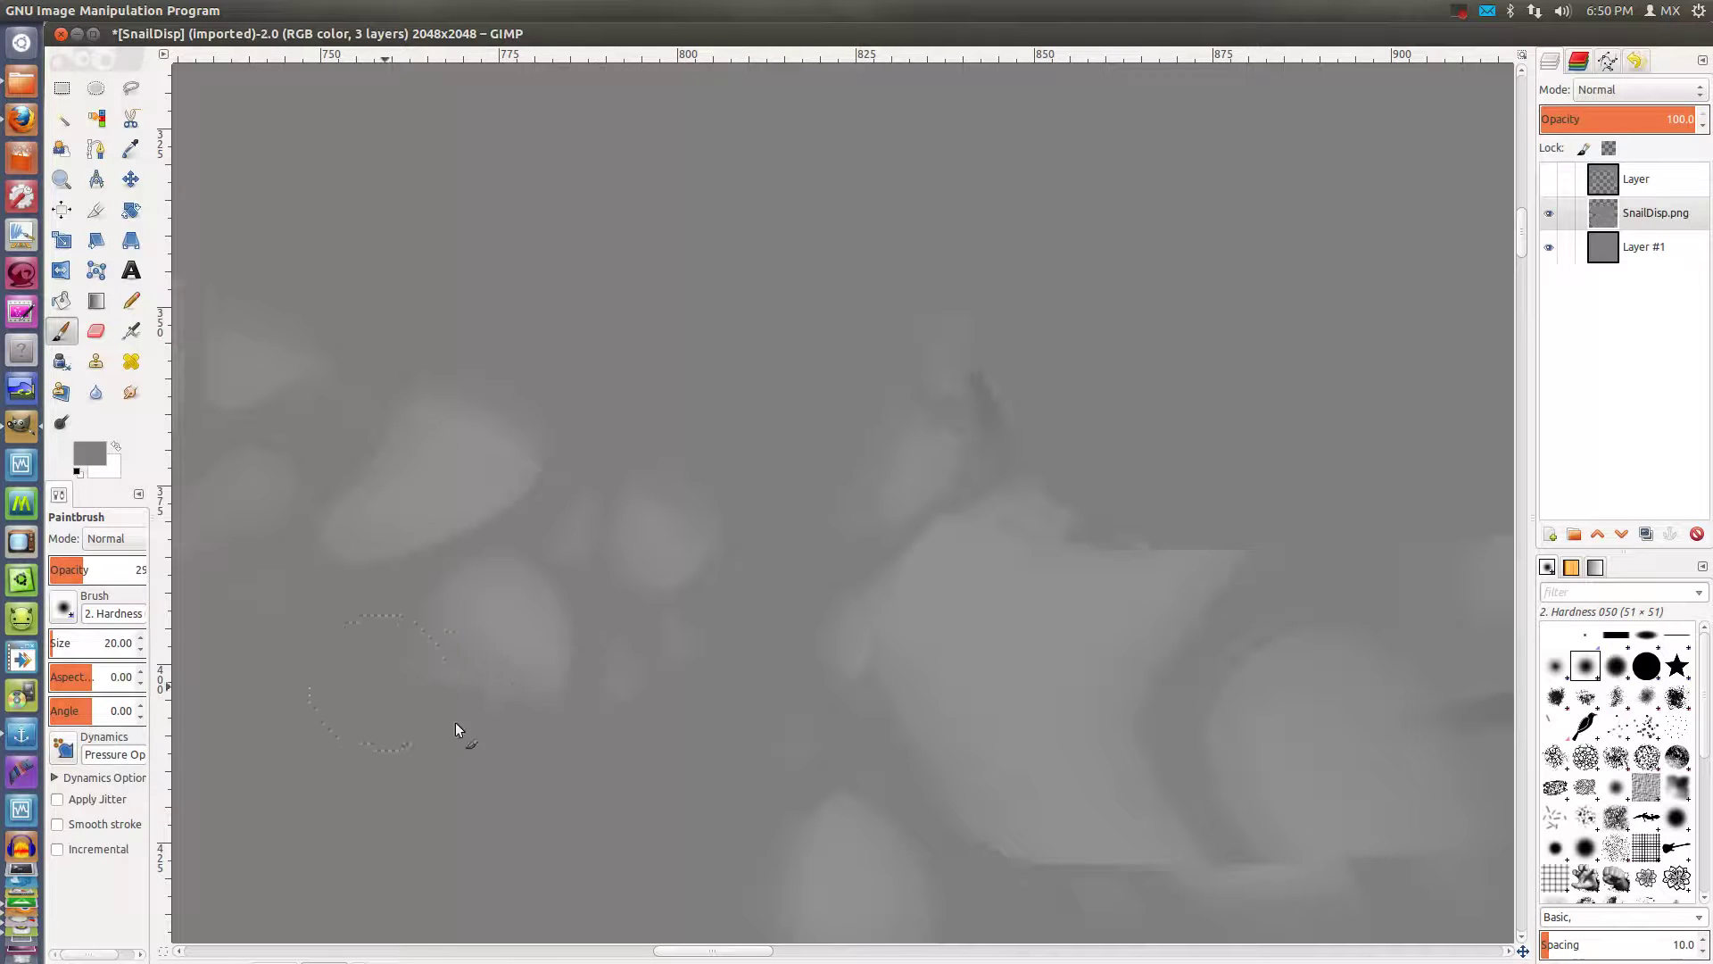
ctrl+scroll(688, 763, down, 2)
ctrl+scroll(710, 745, down, 1)
ctrl+scroll(727, 715, down, 2)
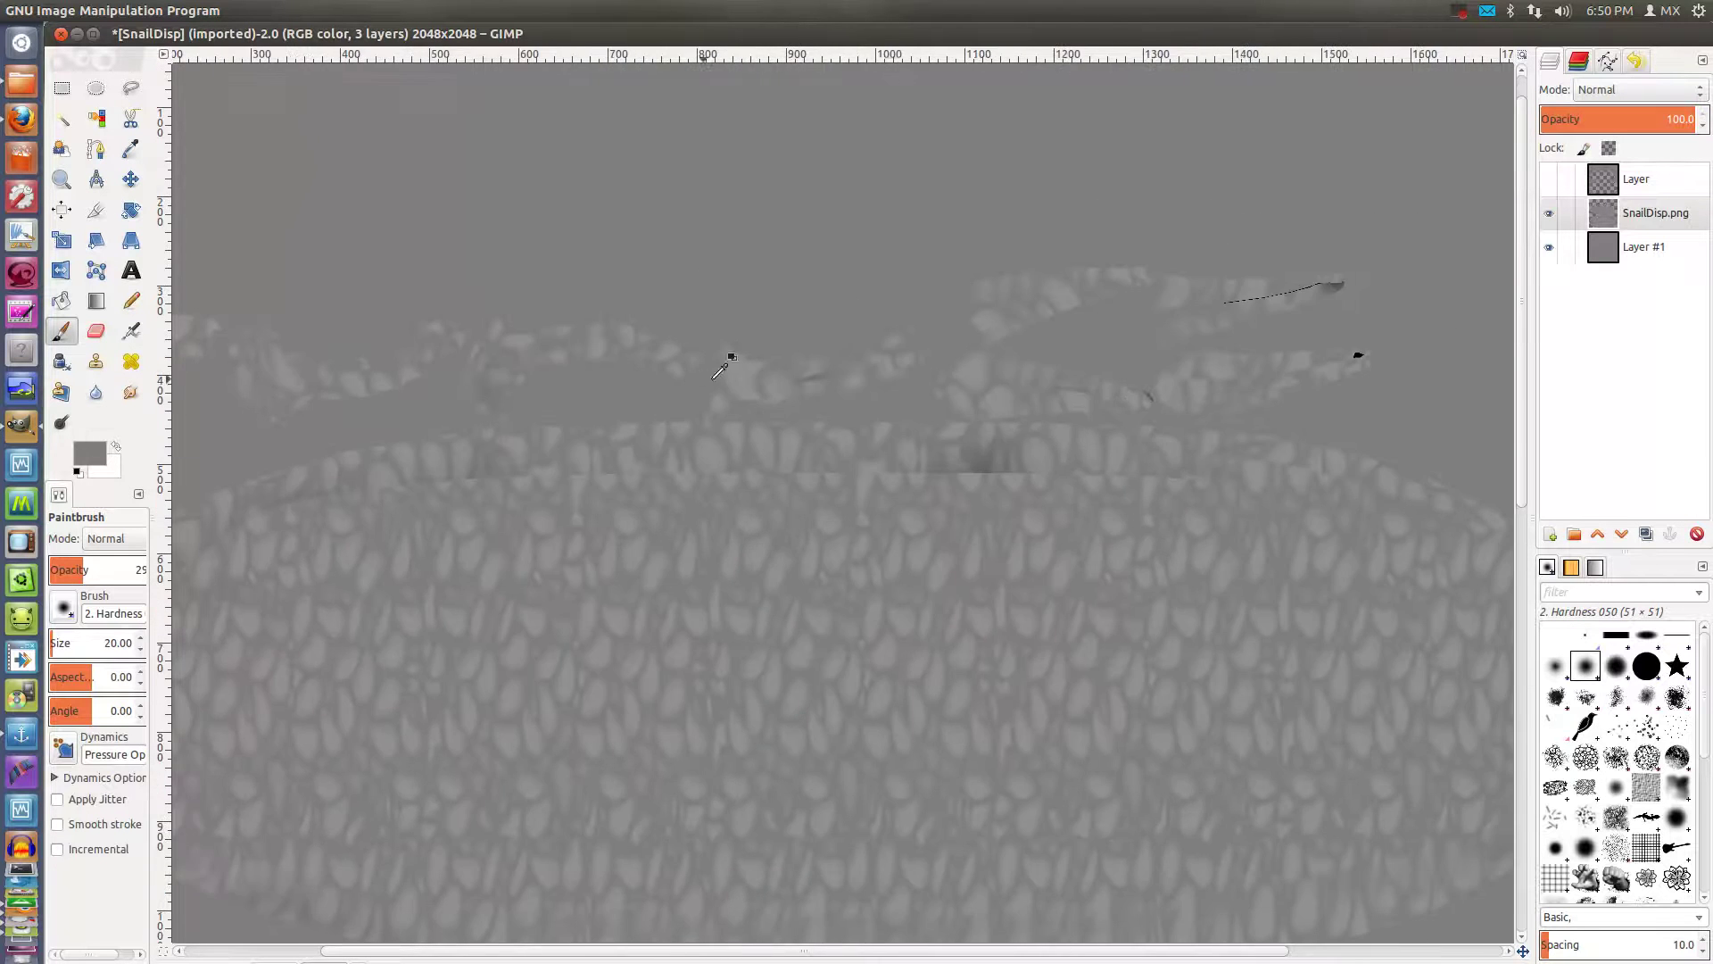
ctrl+scroll(1115, 383, up, 1)
ctrl+scroll(1083, 481, up, 2)
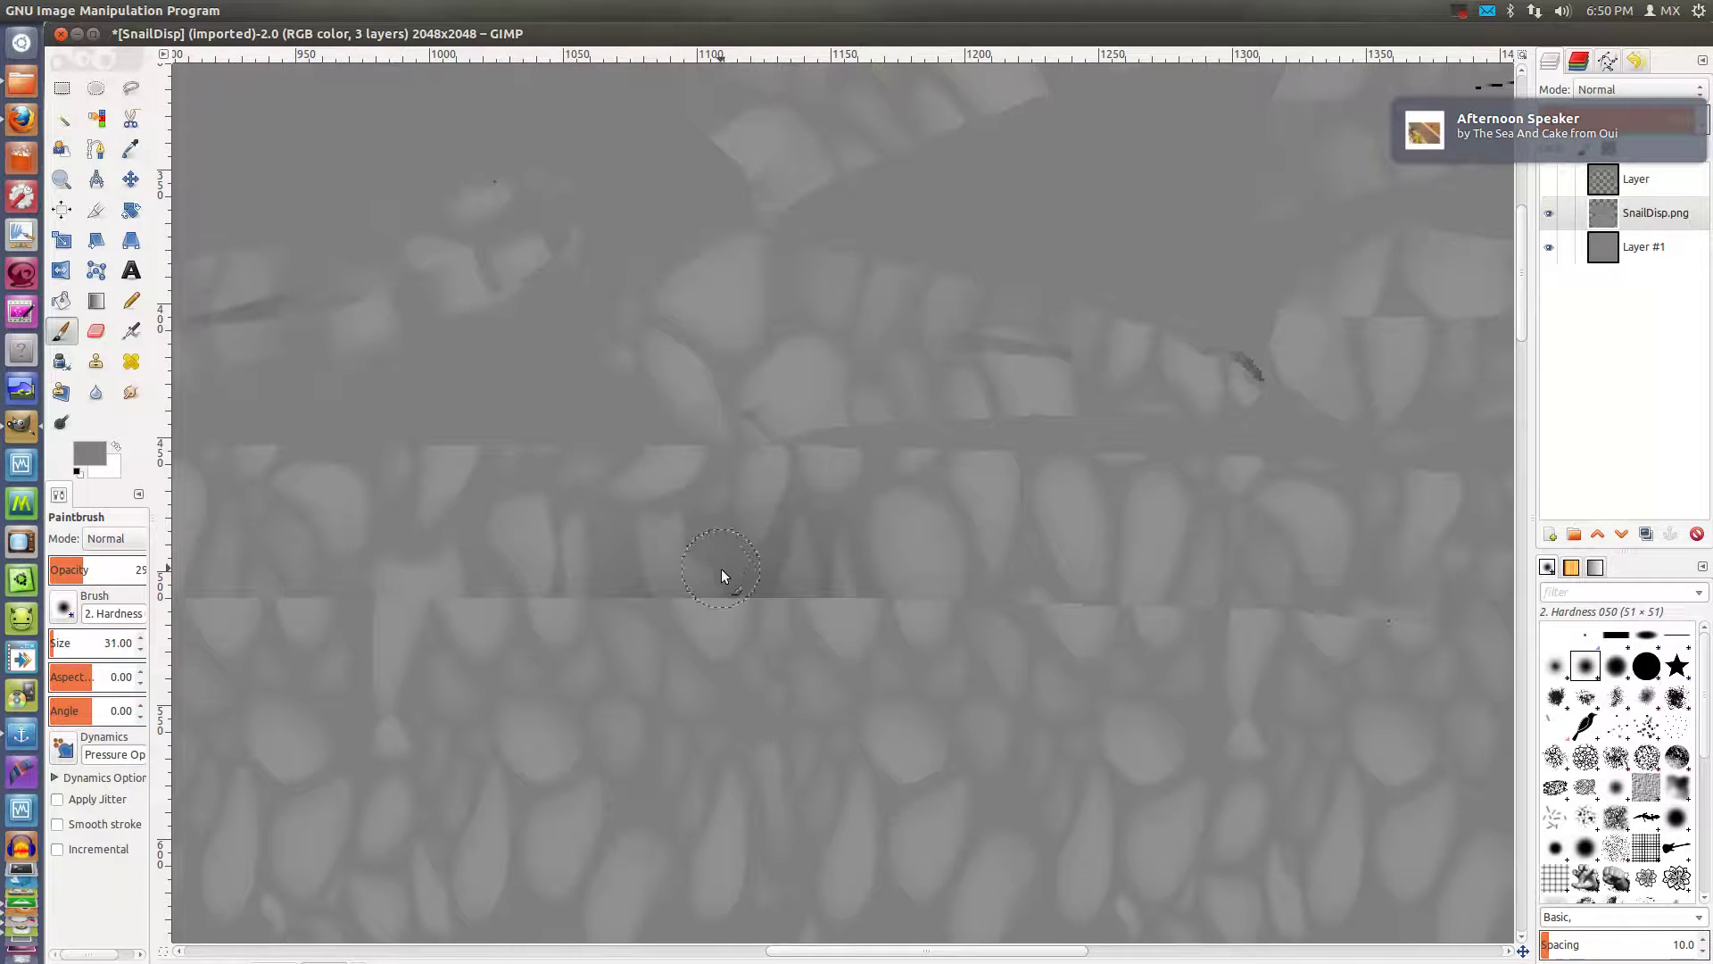
Paint out the dotted dark streak and black smudge, and show the layer named Layer
click(799, 468)
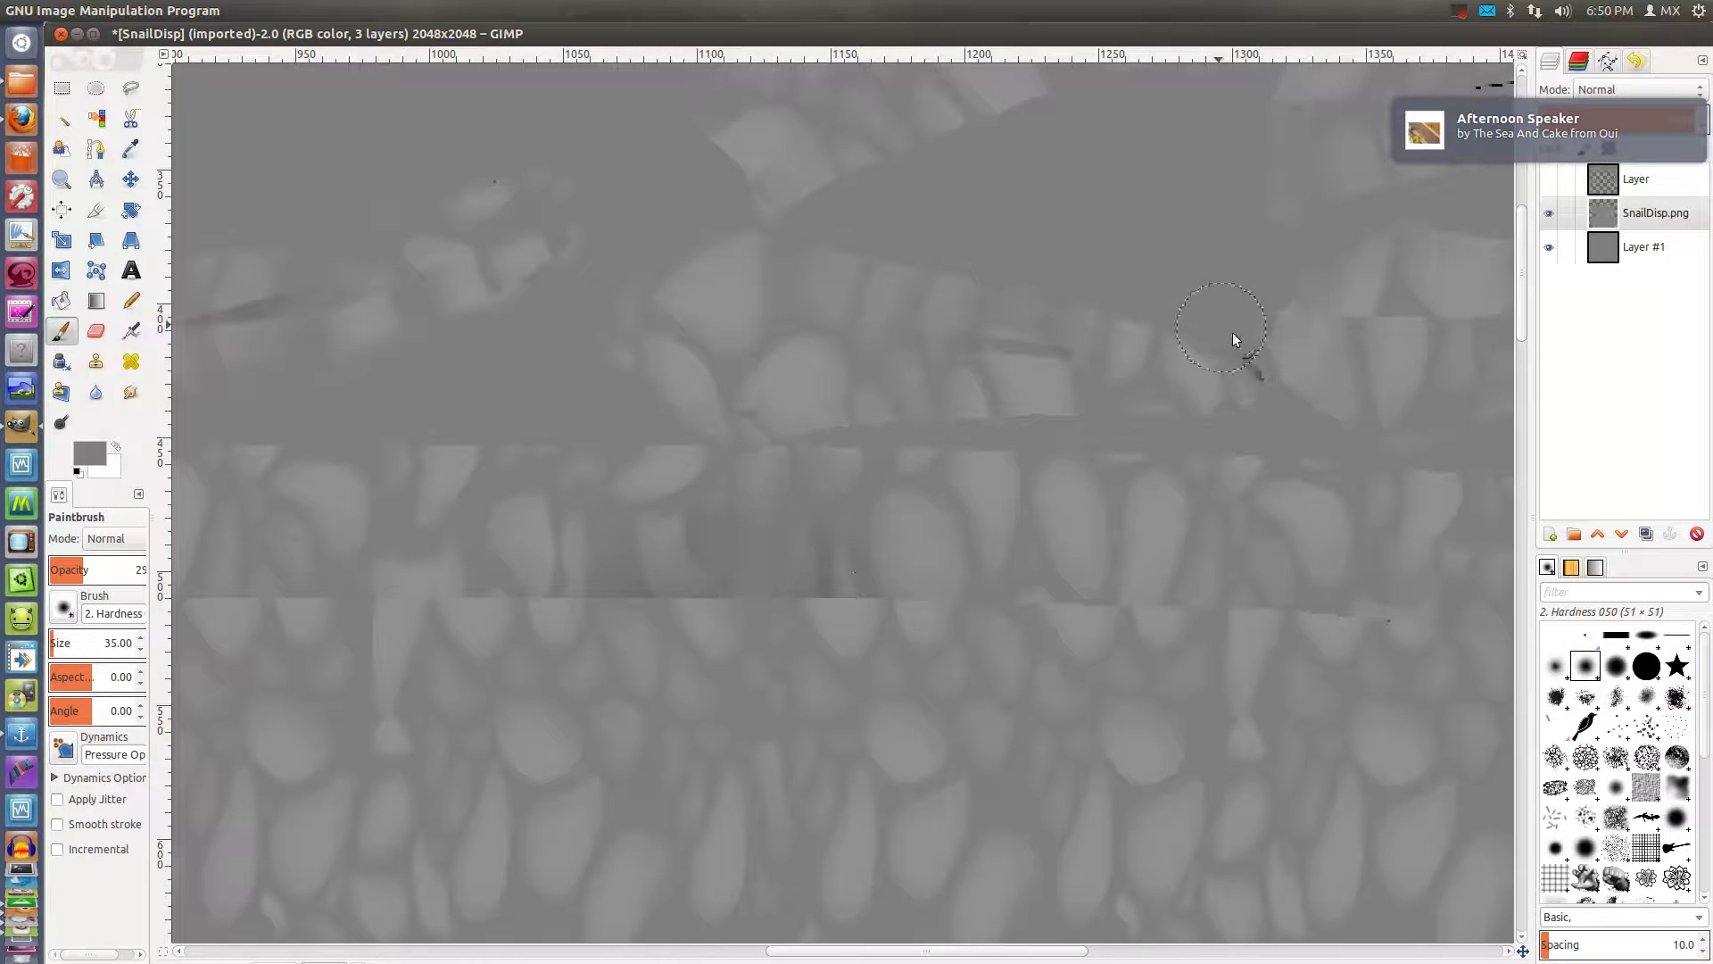
click(1247, 366)
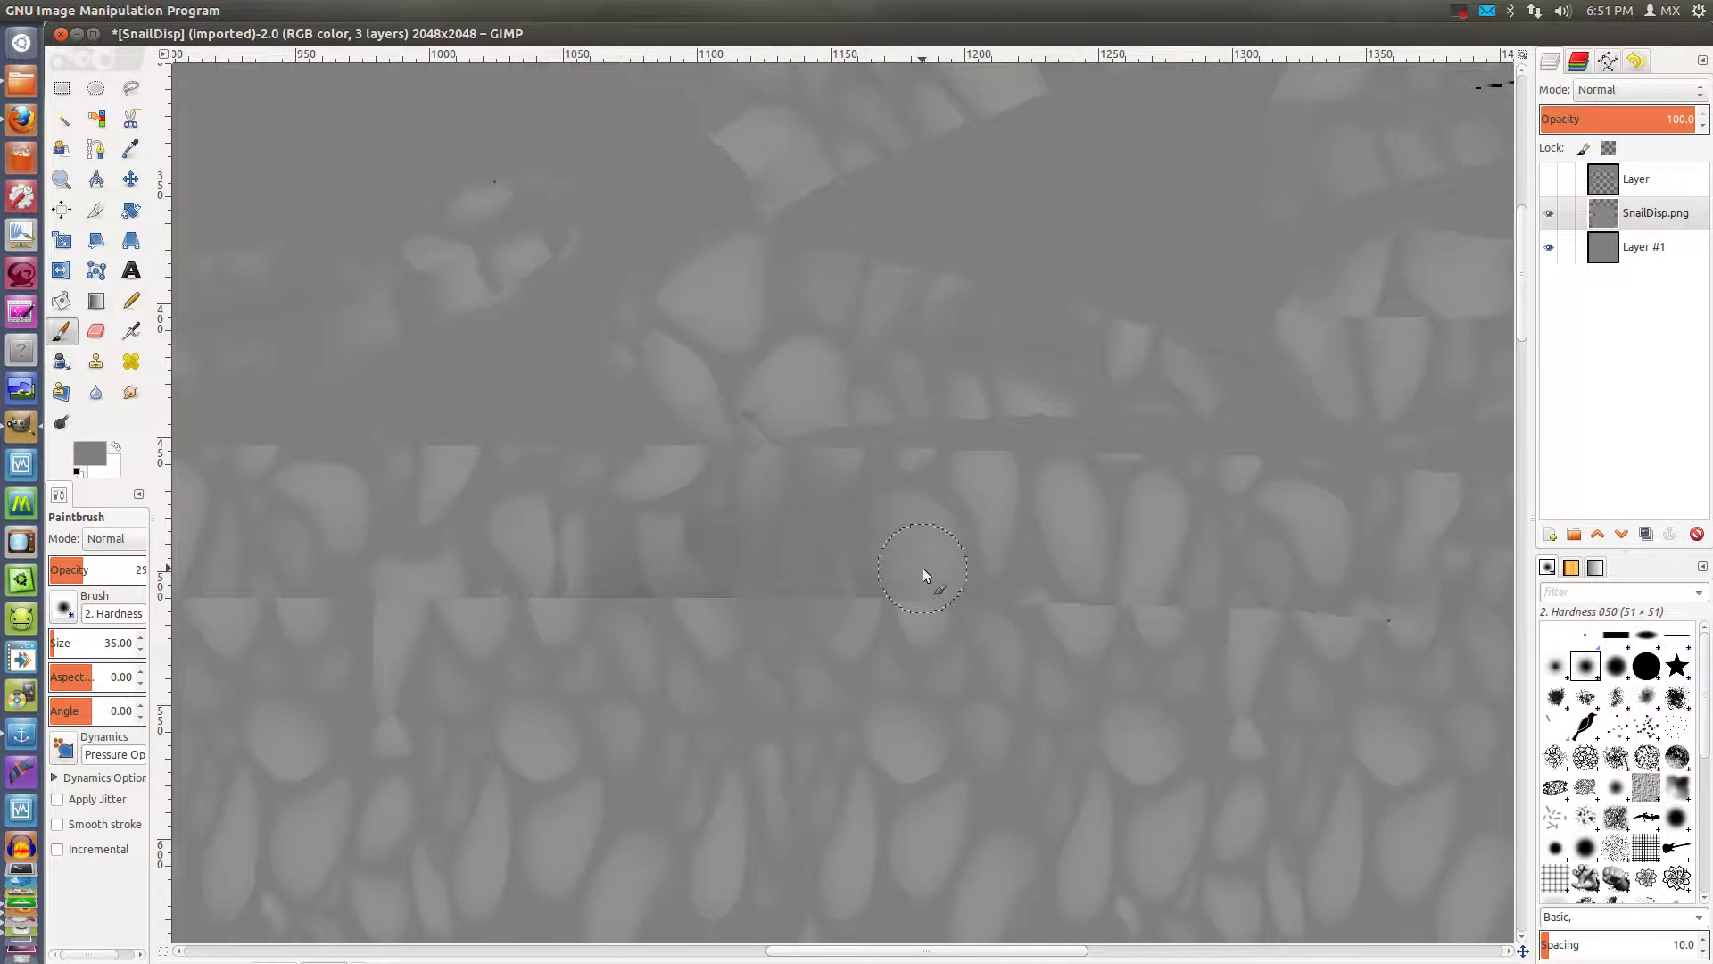
ctrl+scroll(910, 569, down, 2)
ctrl+scroll(938, 550, down, 2)
ctrl+scroll(1071, 523, up, 4)
ctrl+scroll(1229, 415, up, 2)
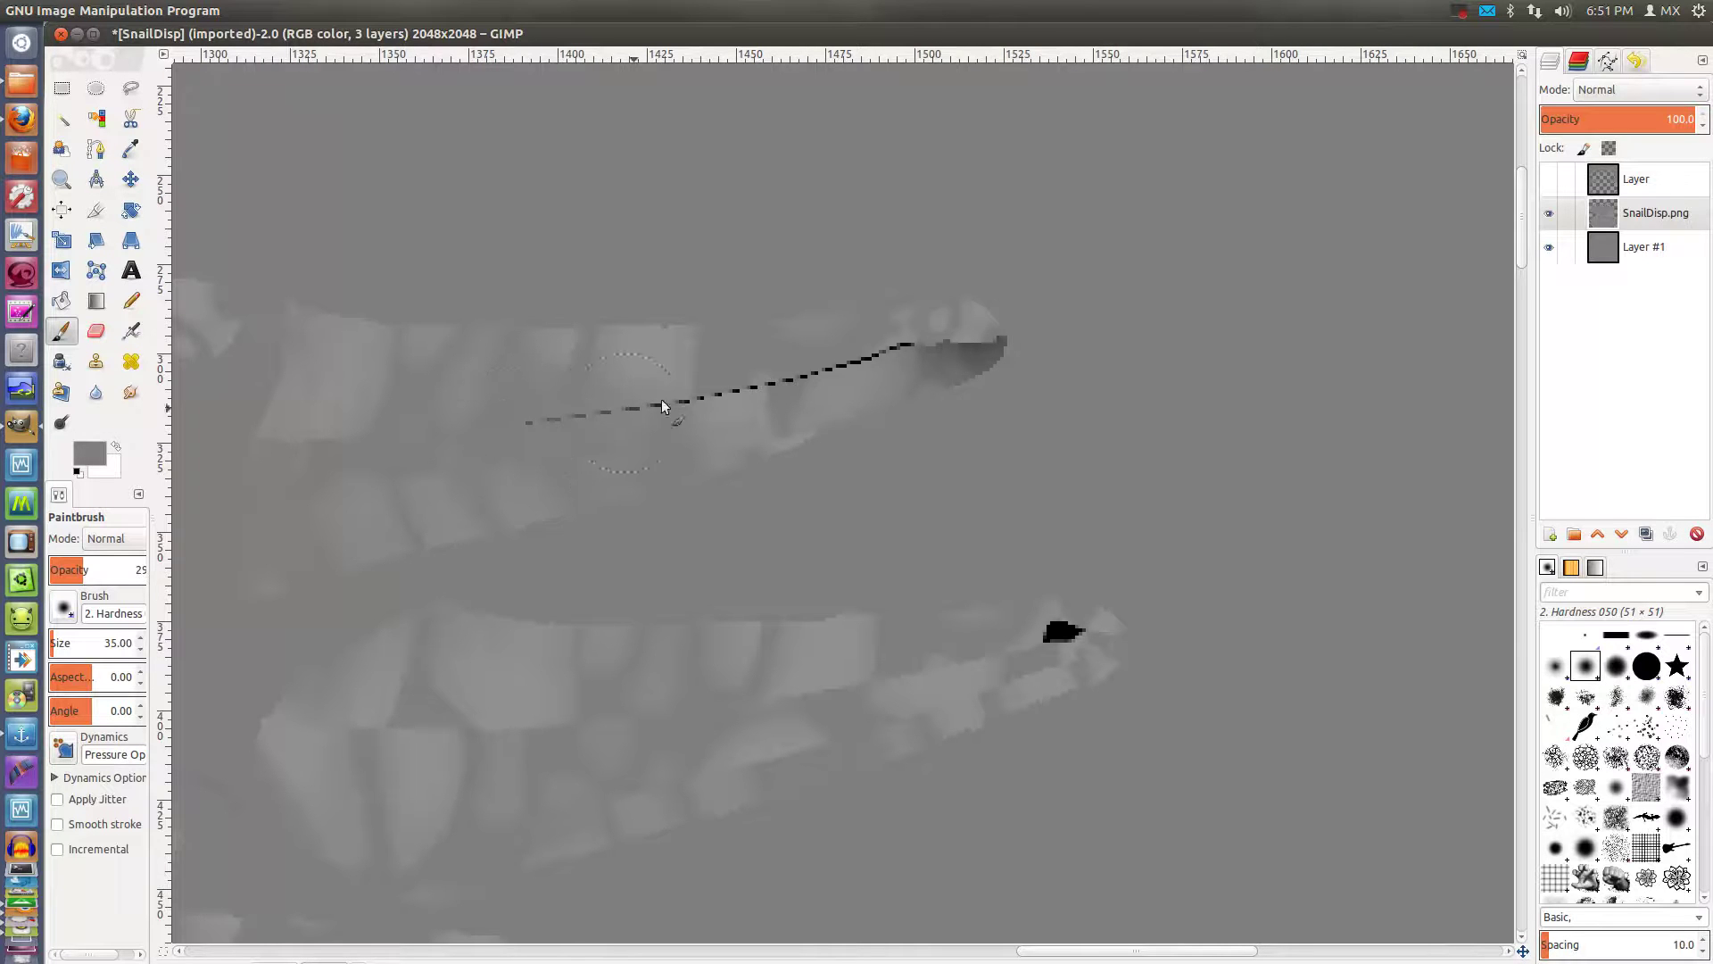
click(1639, 180)
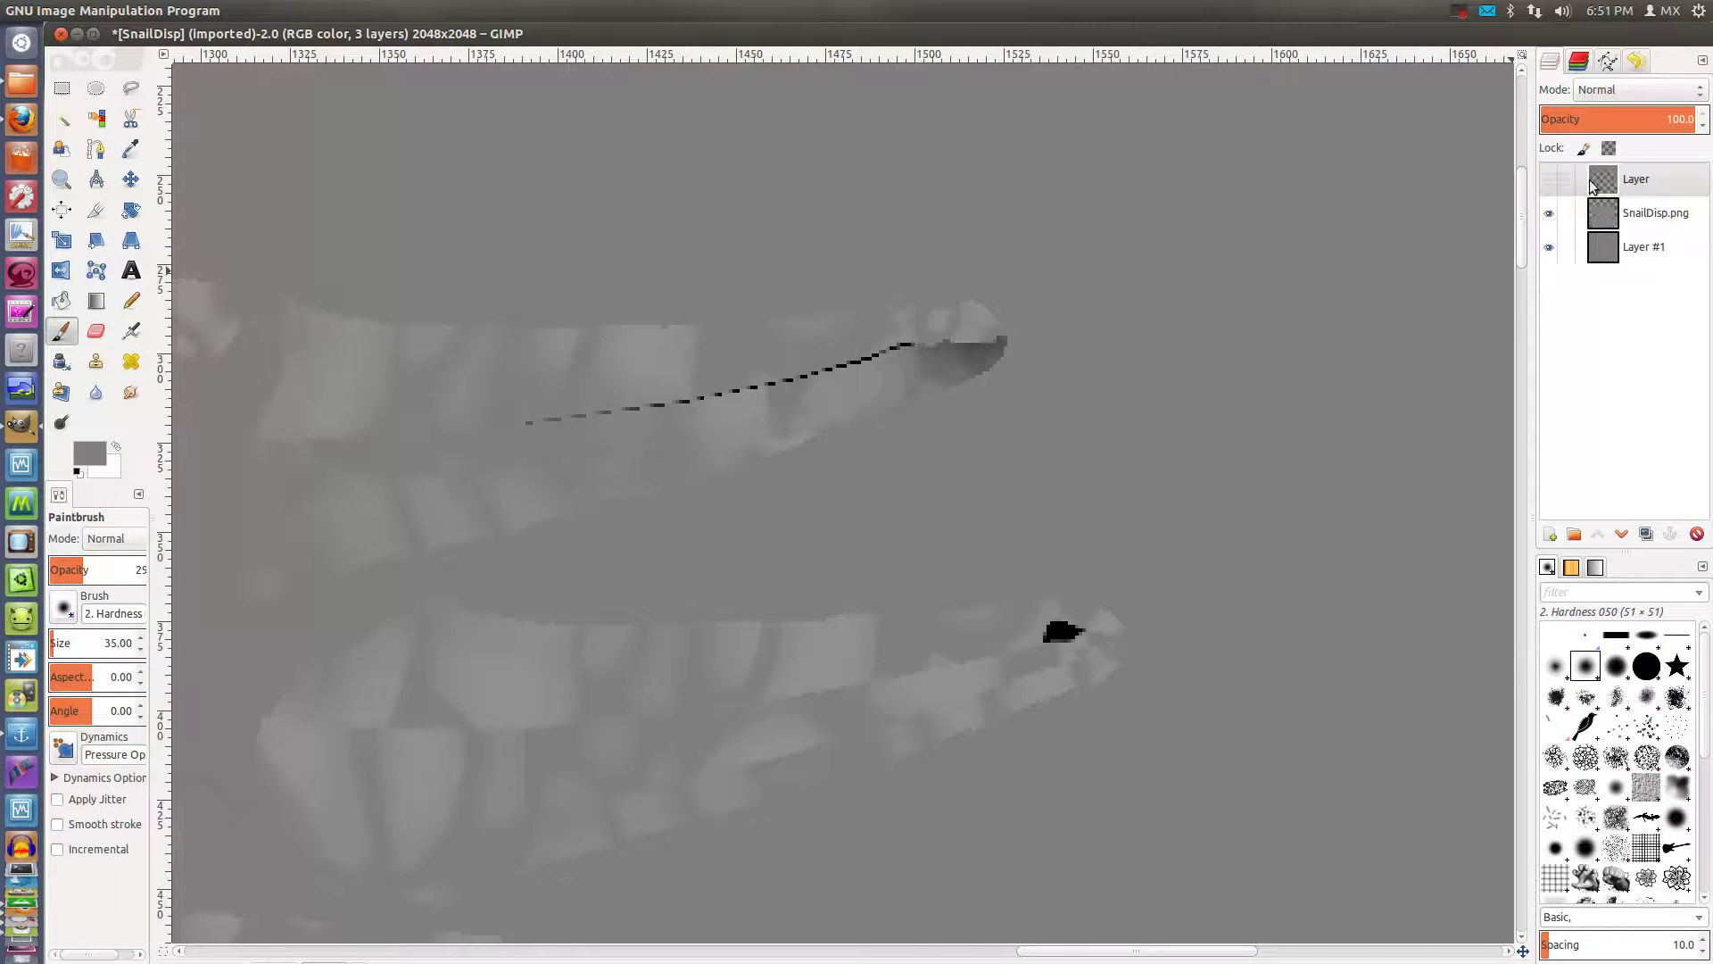
click(1550, 180)
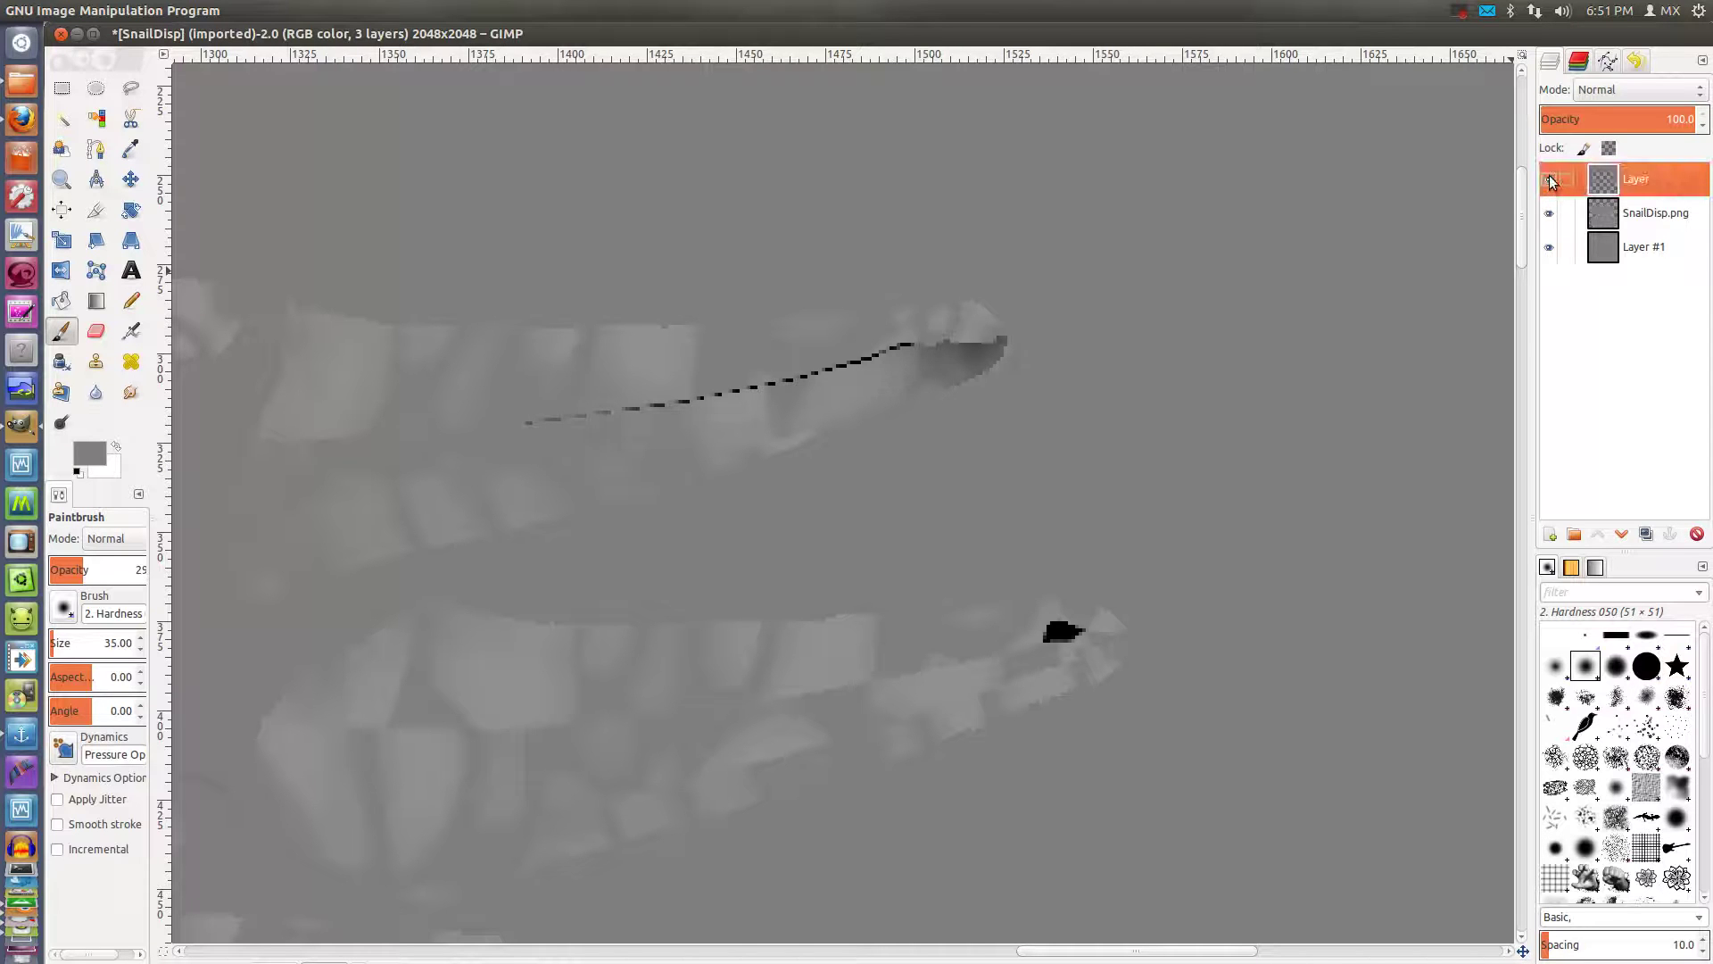
click(1551, 185)
Toggle Layer #1's visibility to compare, and set brush opacity to 100
click(1632, 221)
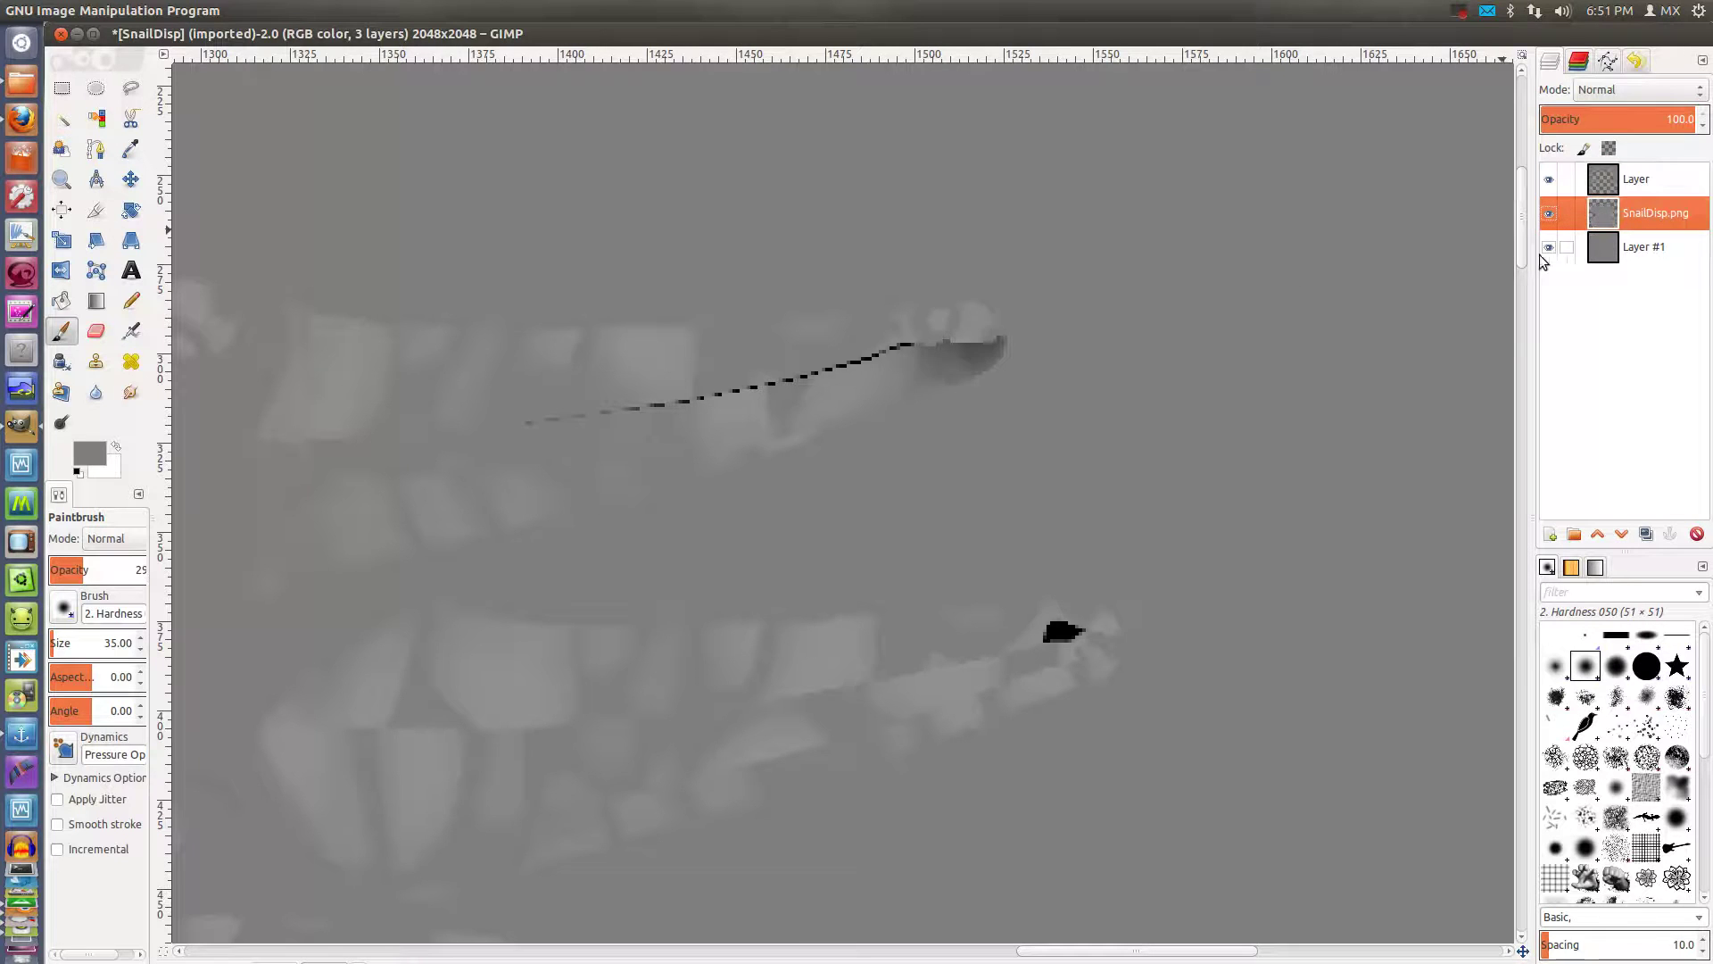
click(1551, 249)
click(1551, 214)
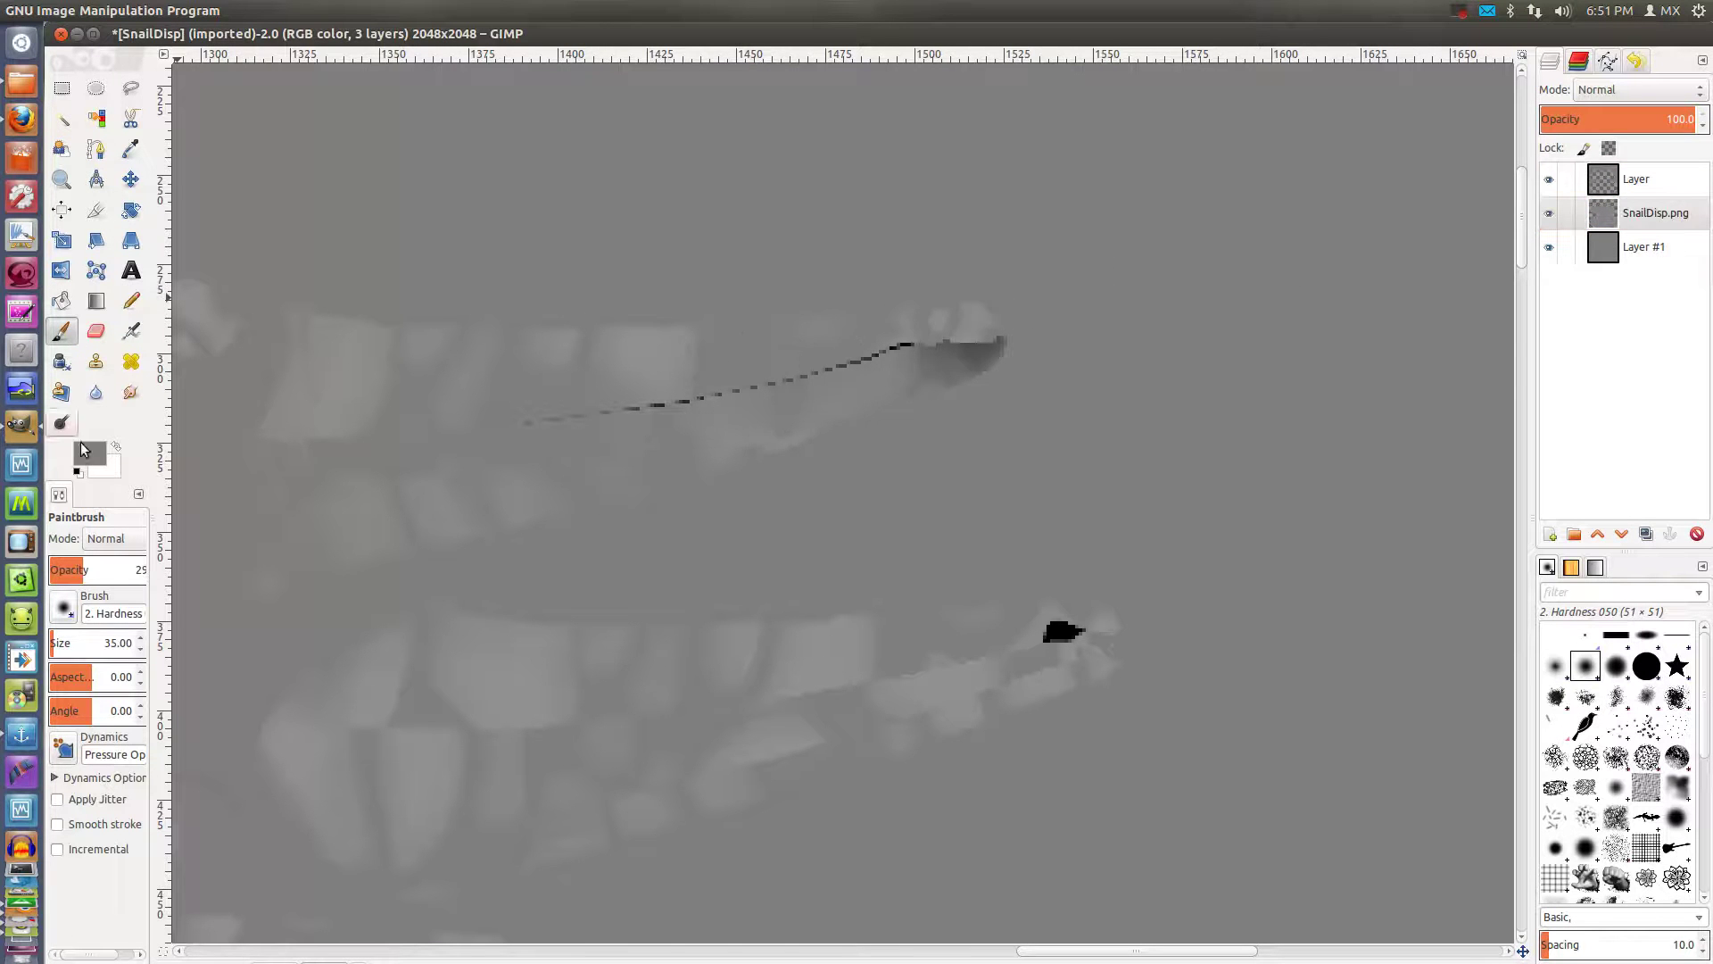
drag(88, 571, 171, 579)
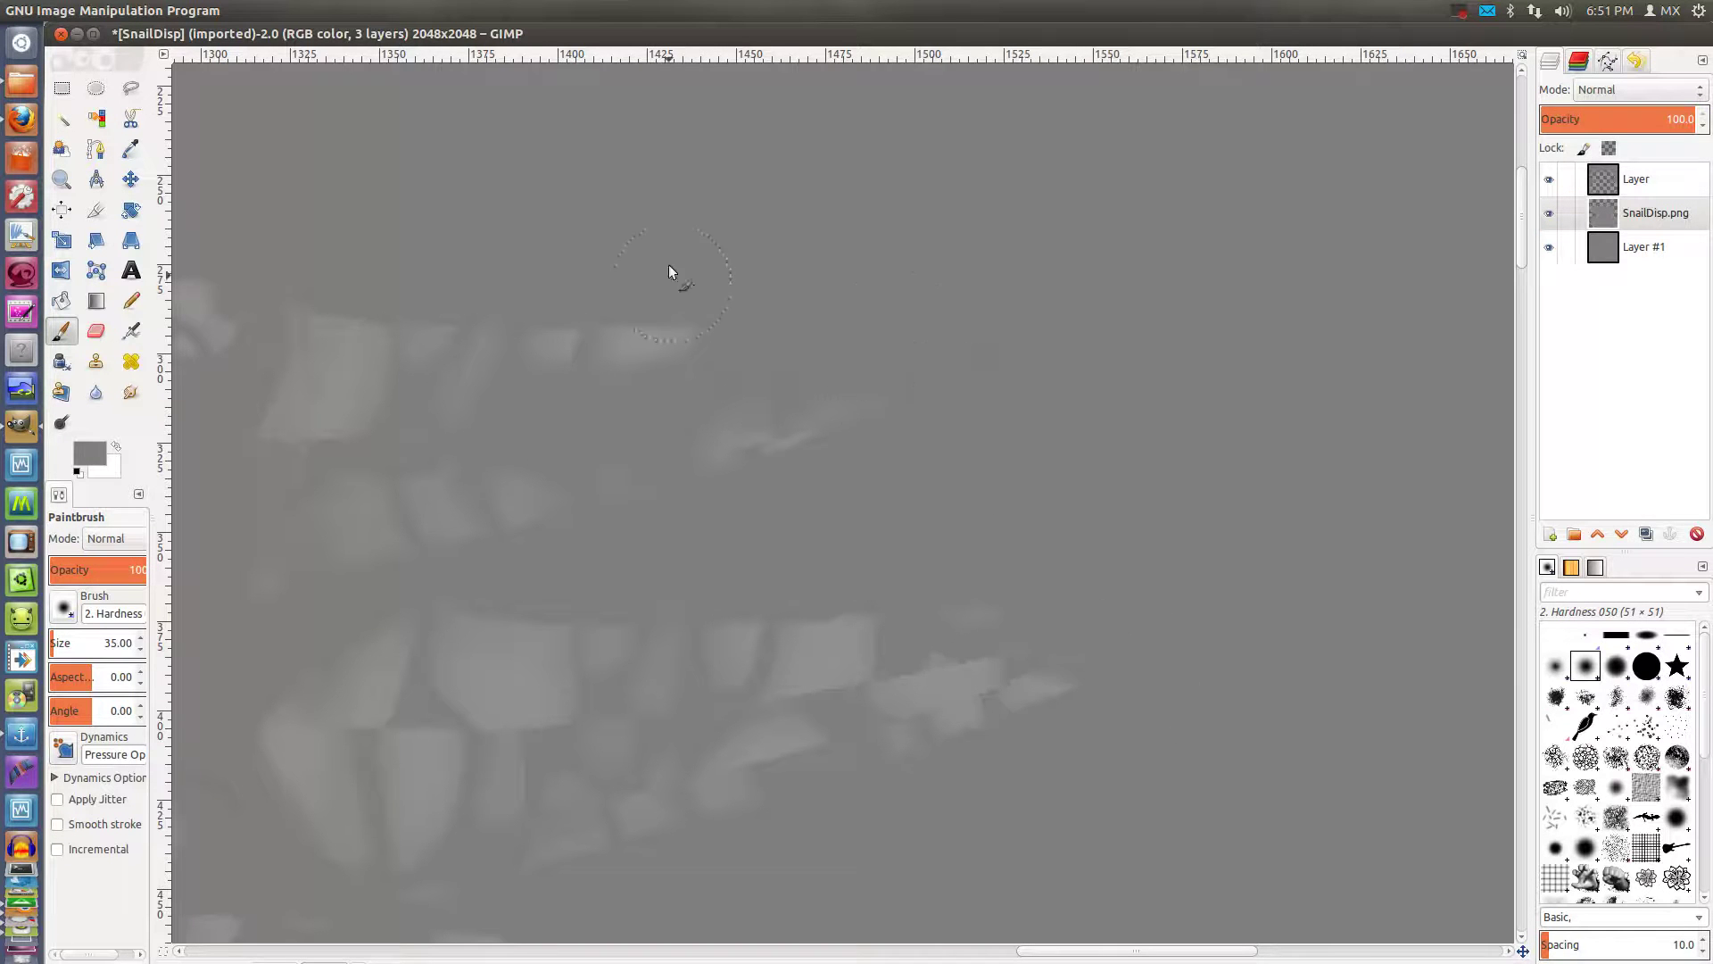
ctrl+scroll(830, 104, down, 8)
ctrl+scroll(1129, 249, up, 2)
ctrl+scroll(772, 555, up, 1)
ctrl+scroll(1423, 785, up, 1)
ctrl+scroll(1423, 746, up, 1)
ctrl+scroll(1330, 718, down, 1)
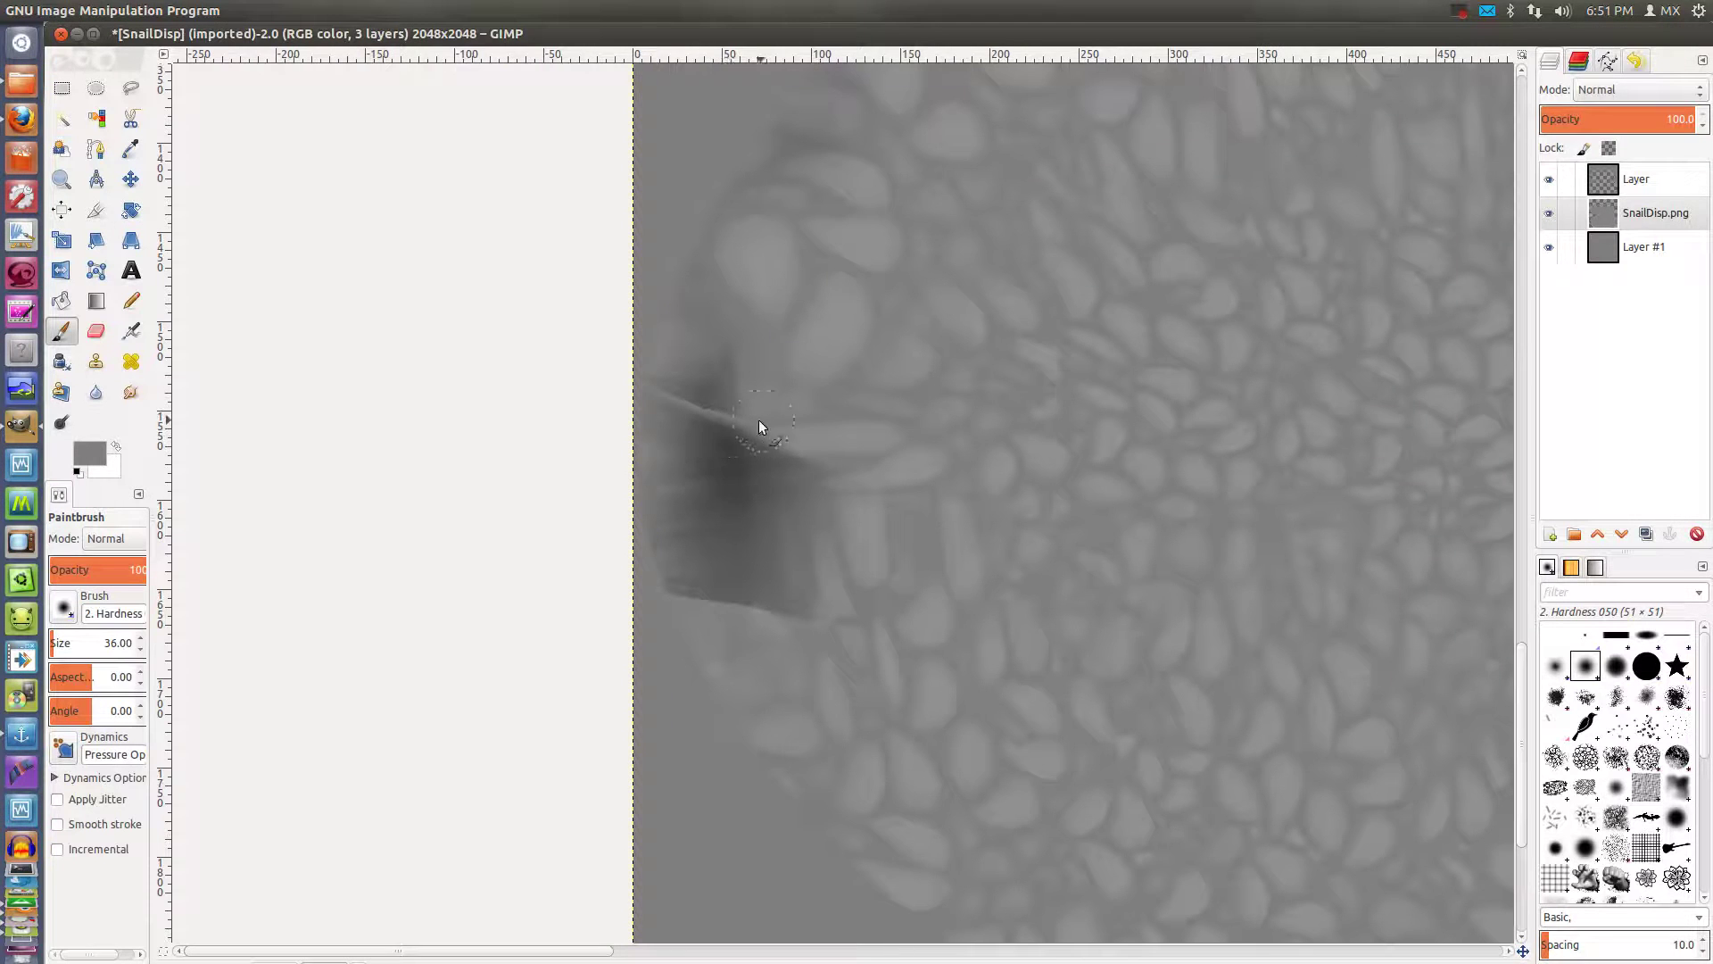
key(bracketright)
key(bracketright)
key(bracketright)
drag(727, 438, 763, 459)
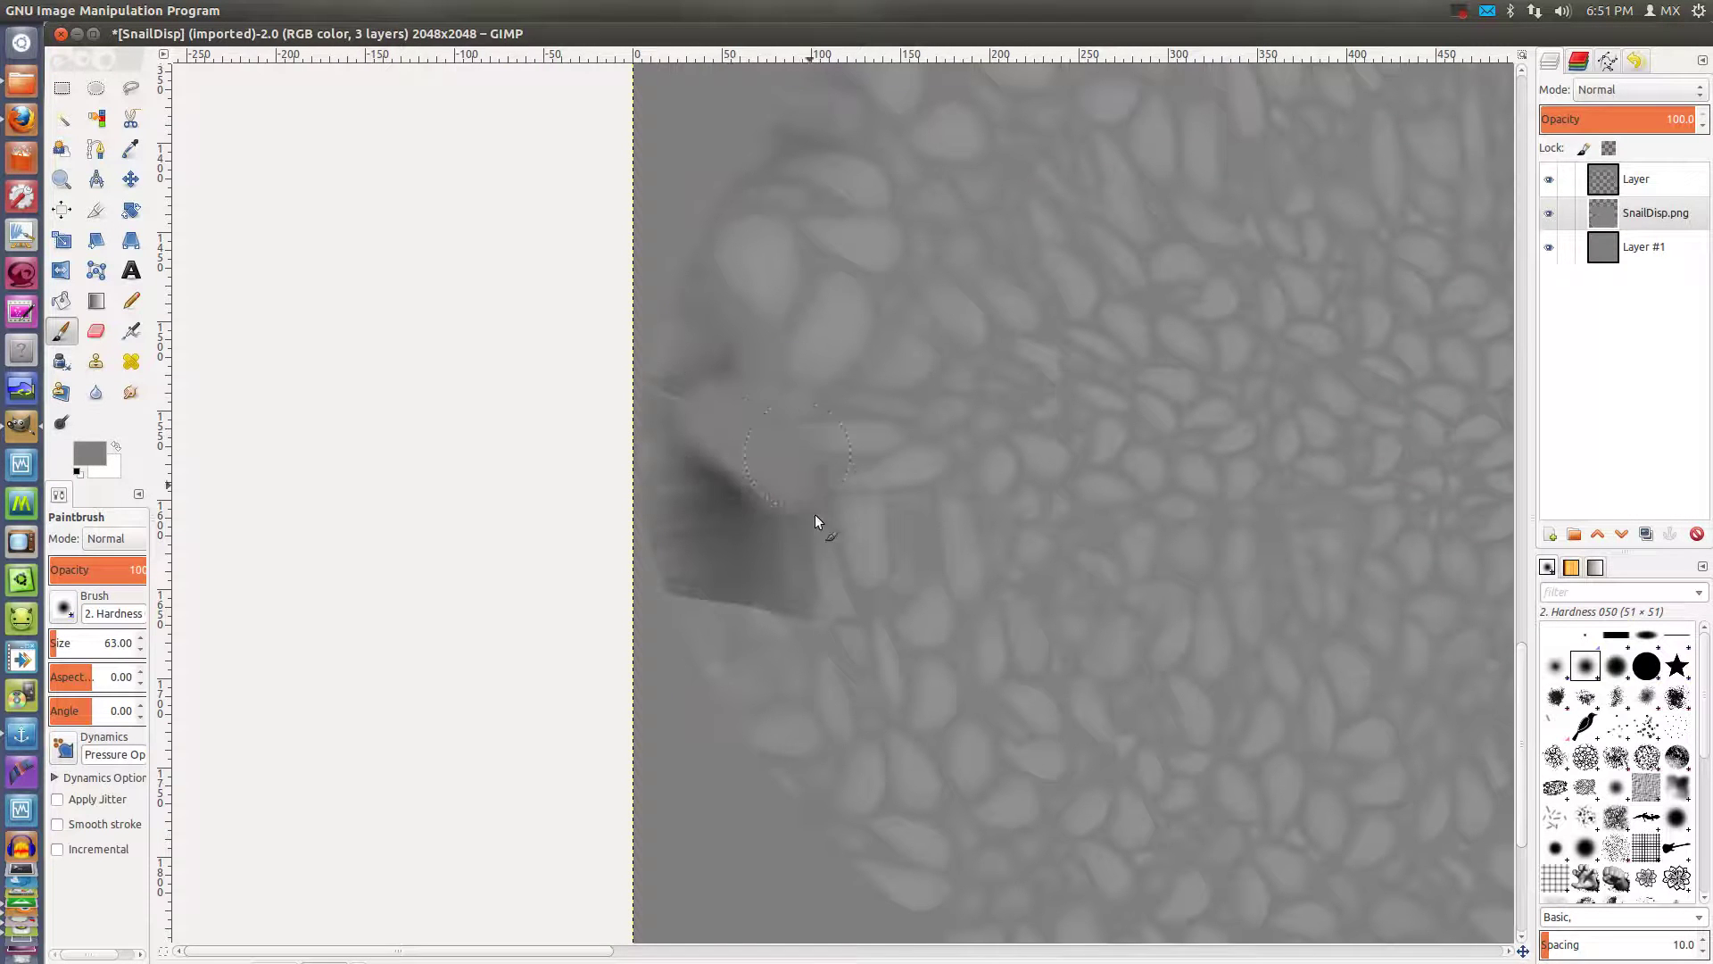
drag(816, 542, 765, 589)
mouse_move(719, 537)
mouse_down()
mouse_move(680, 535)
mouse_move(652, 640)
mouse_up()
drag(687, 427, 685, 371)
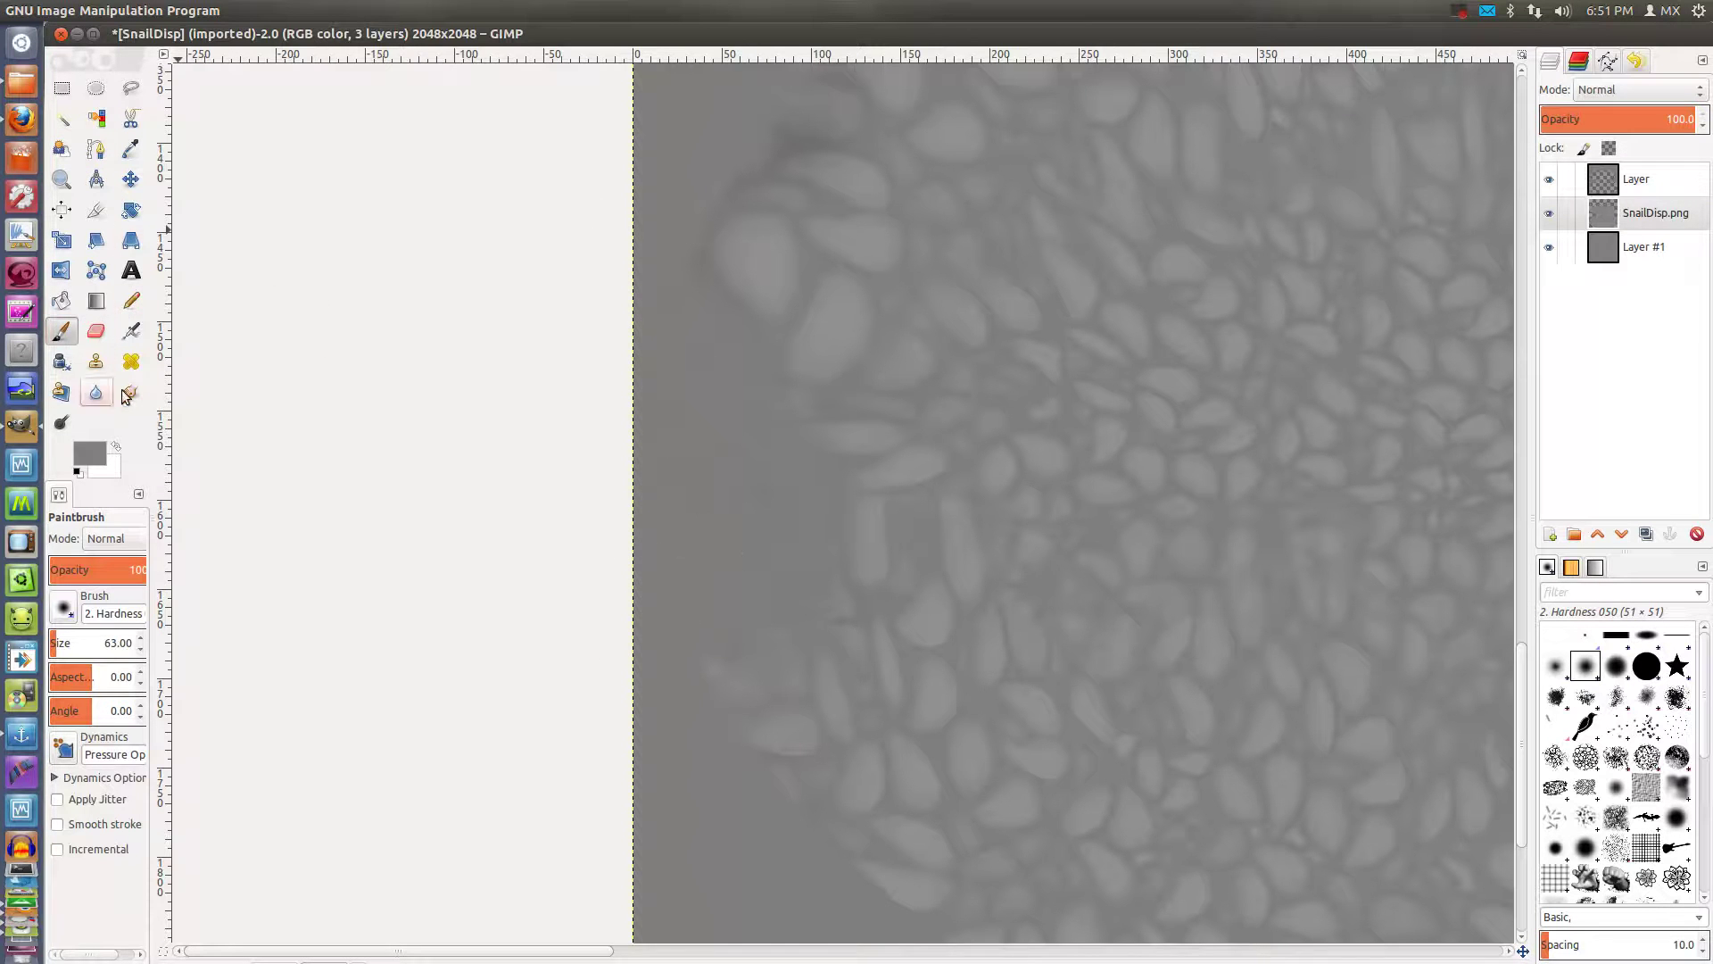
Clone pebble pattern with an enlarged brush over the smooth left area and grey band
click(60, 392)
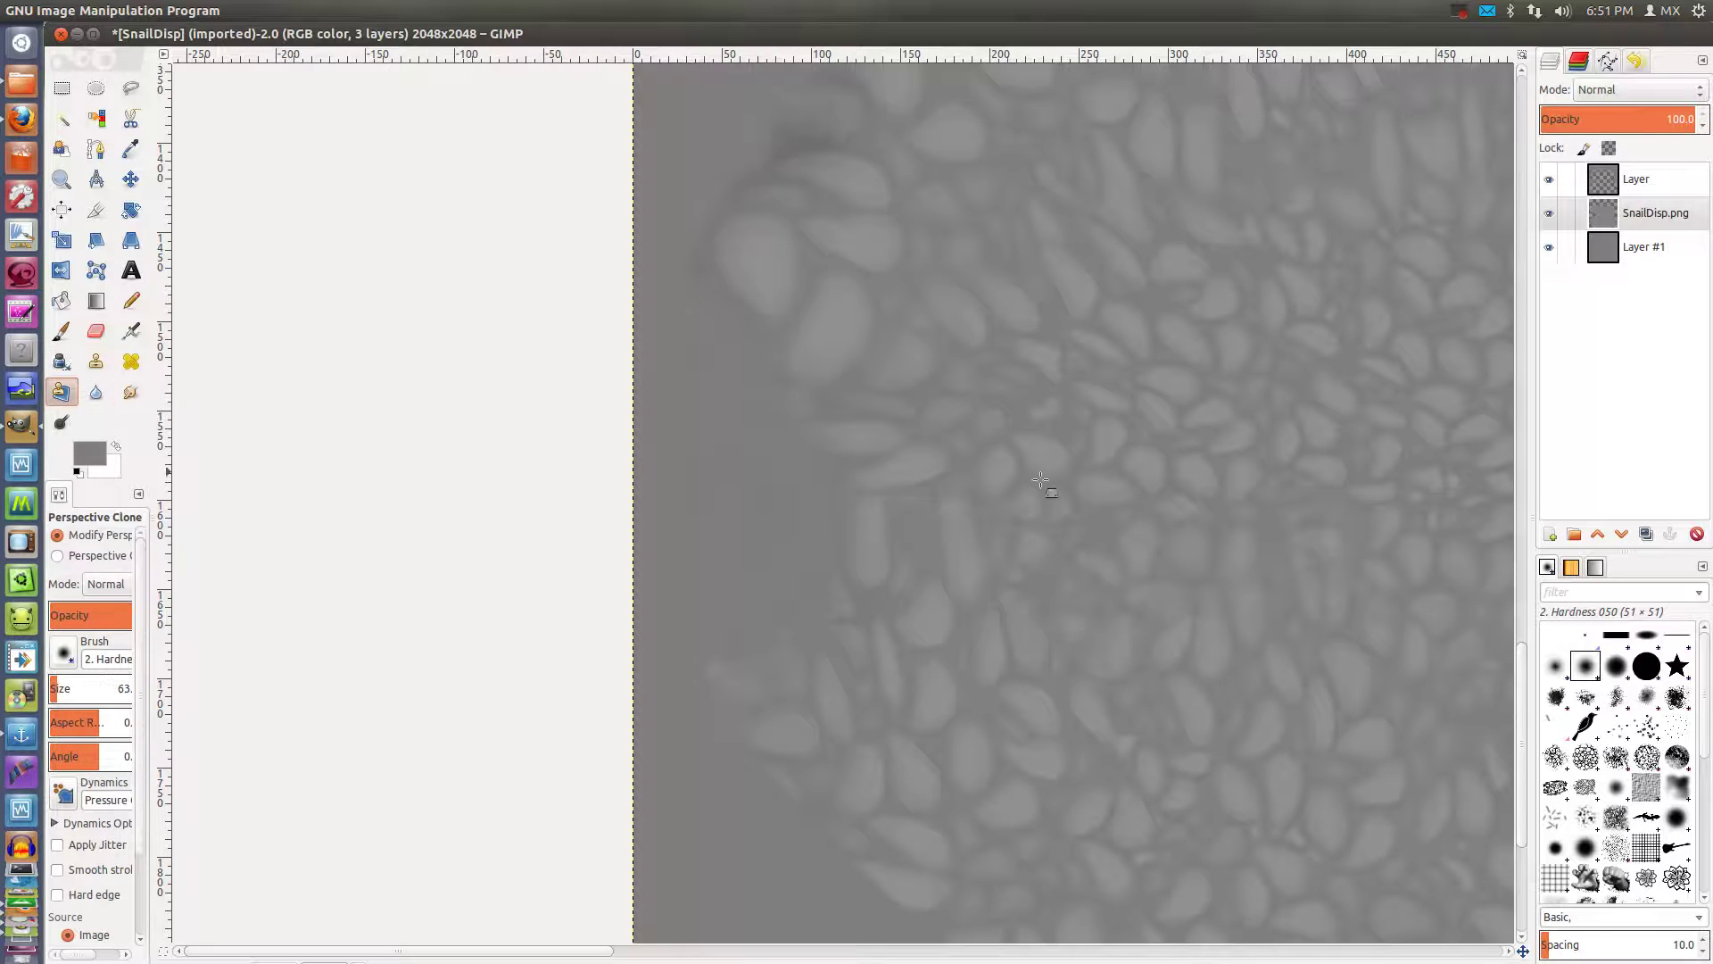
key(bracketright)
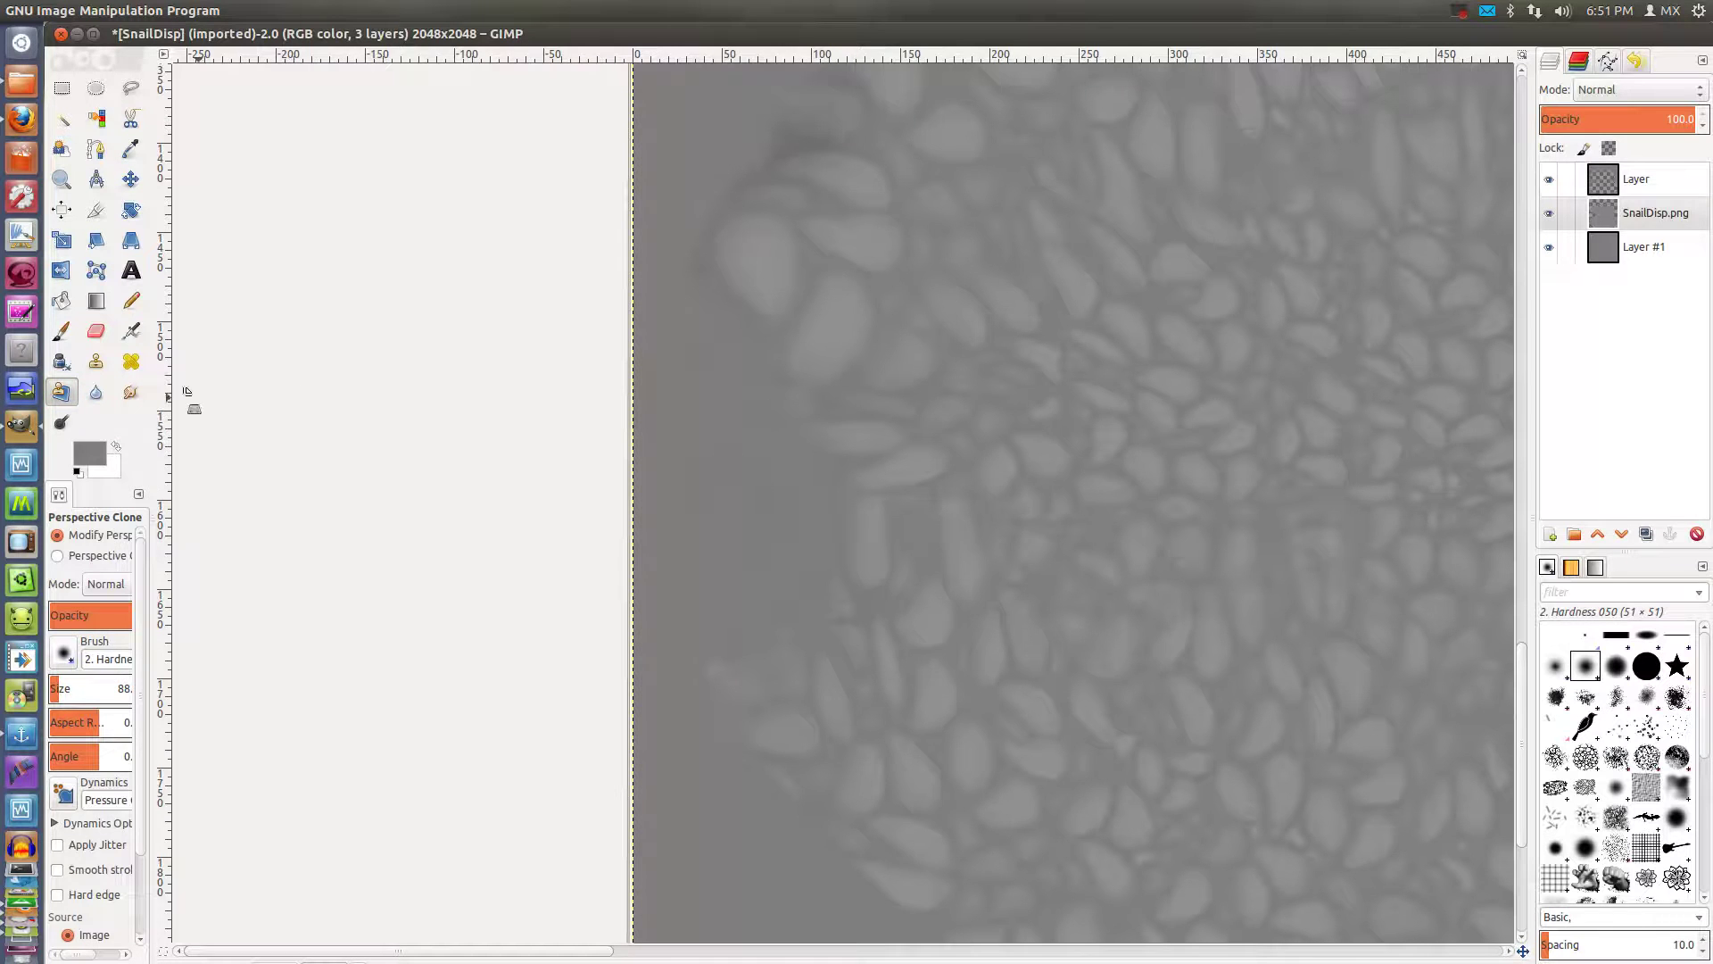
click(94, 365)
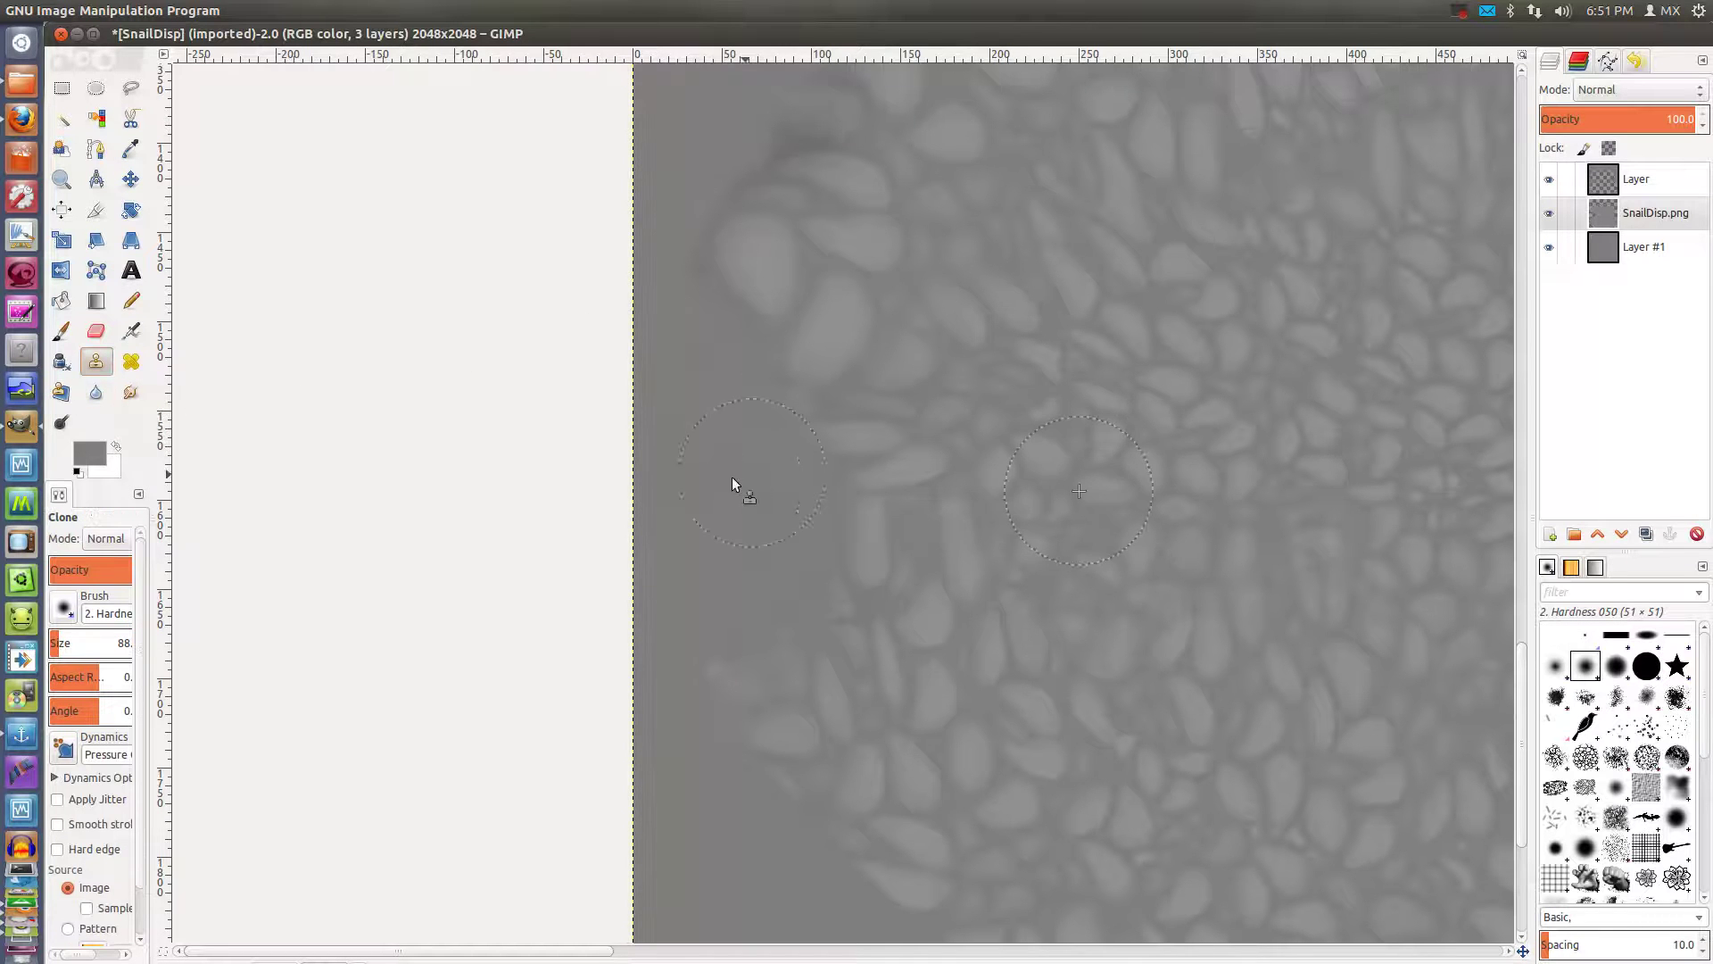
mouse_move(749, 410)
mouse_down()
mouse_move(705, 405)
mouse_move(699, 487)
mouse_move(737, 633)
mouse_up()
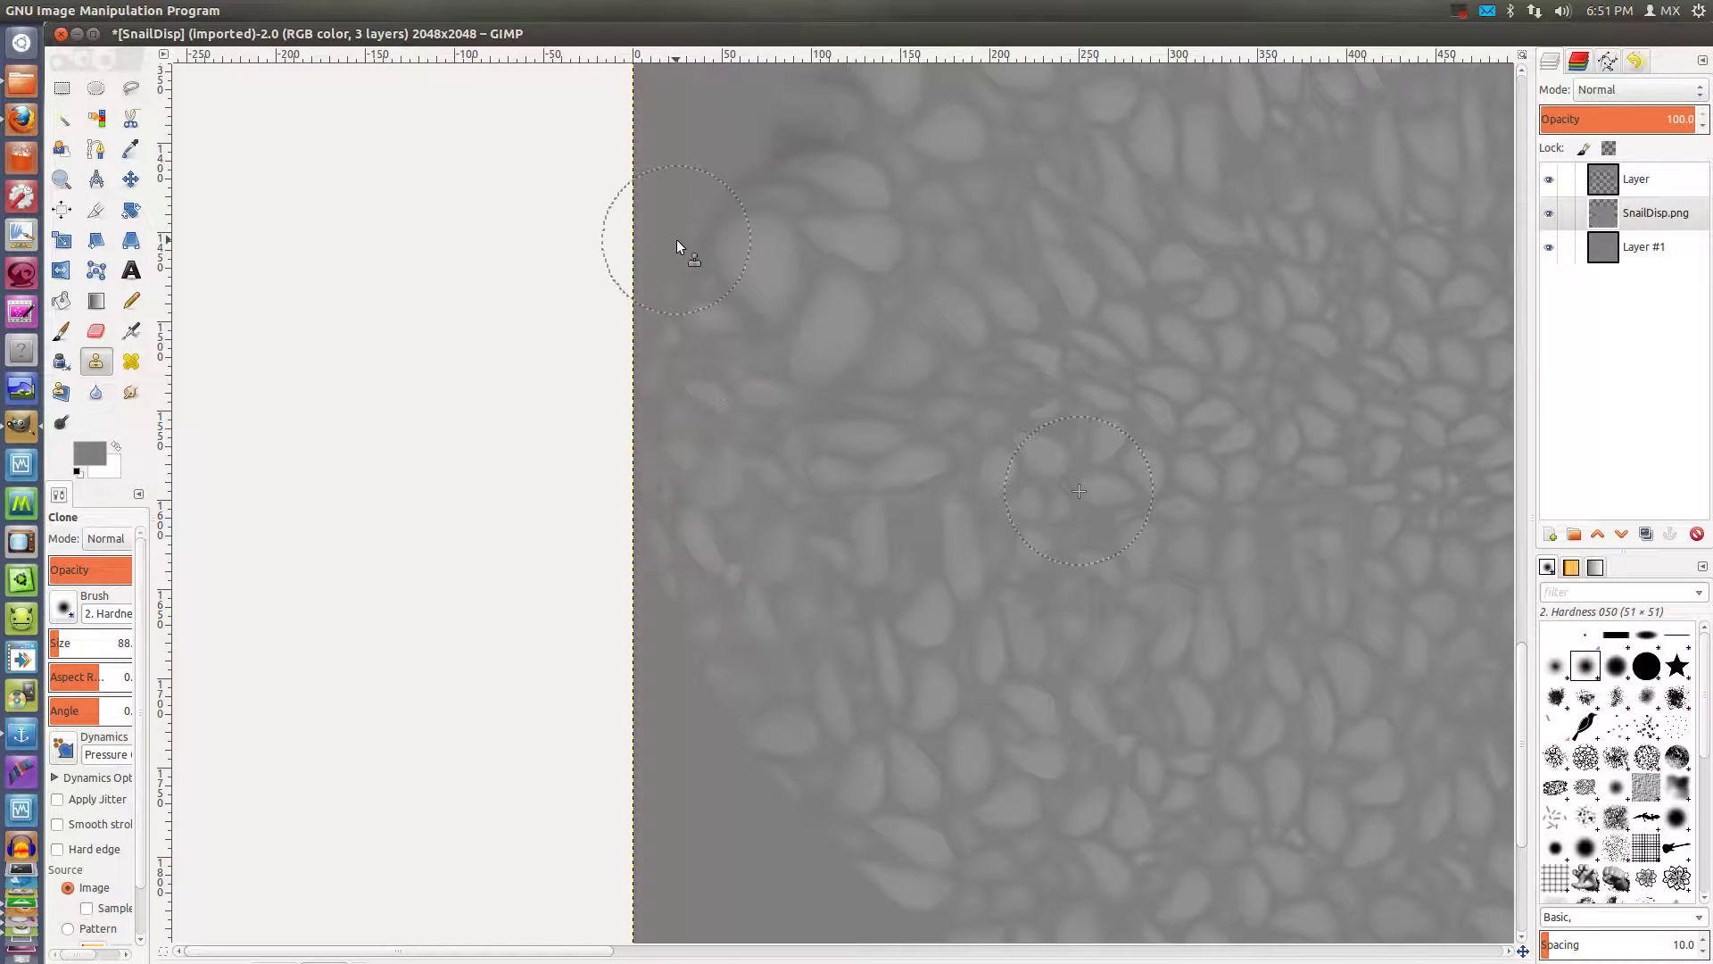
ctrl+scroll(676, 240, down, 4)
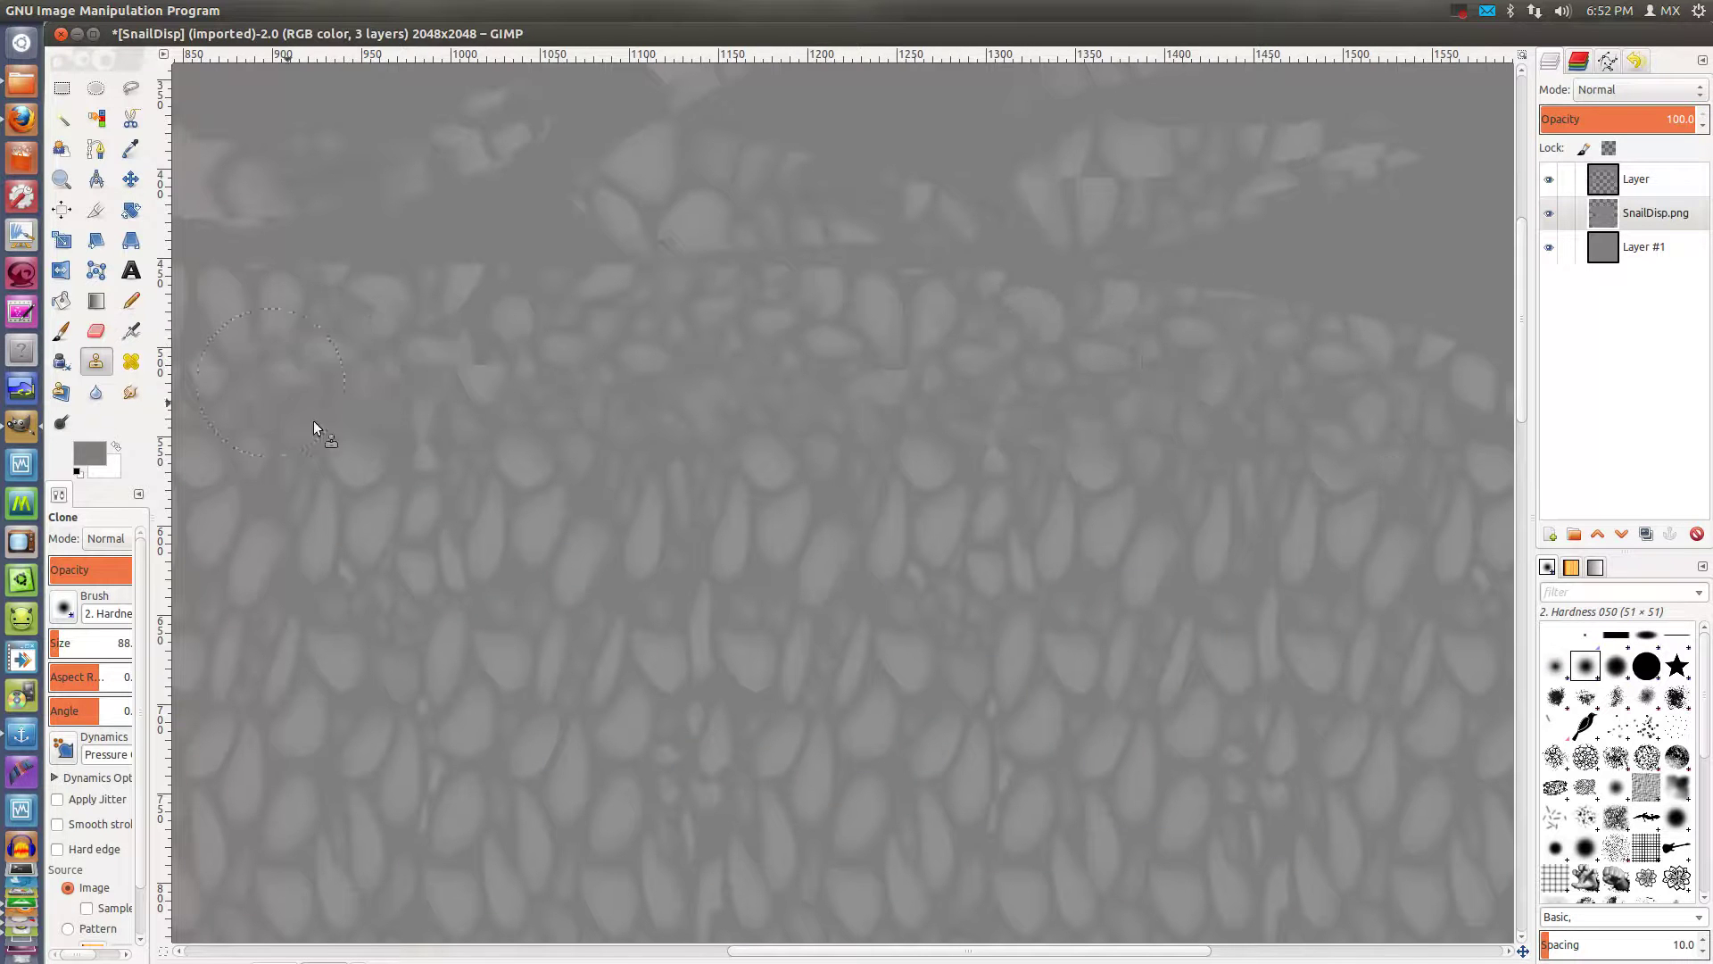
ctrl+scroll(329, 461, down, 1)
ctrl+scroll(1254, 401, down, 1)
ctrl+scroll(1392, 392, up, 2)
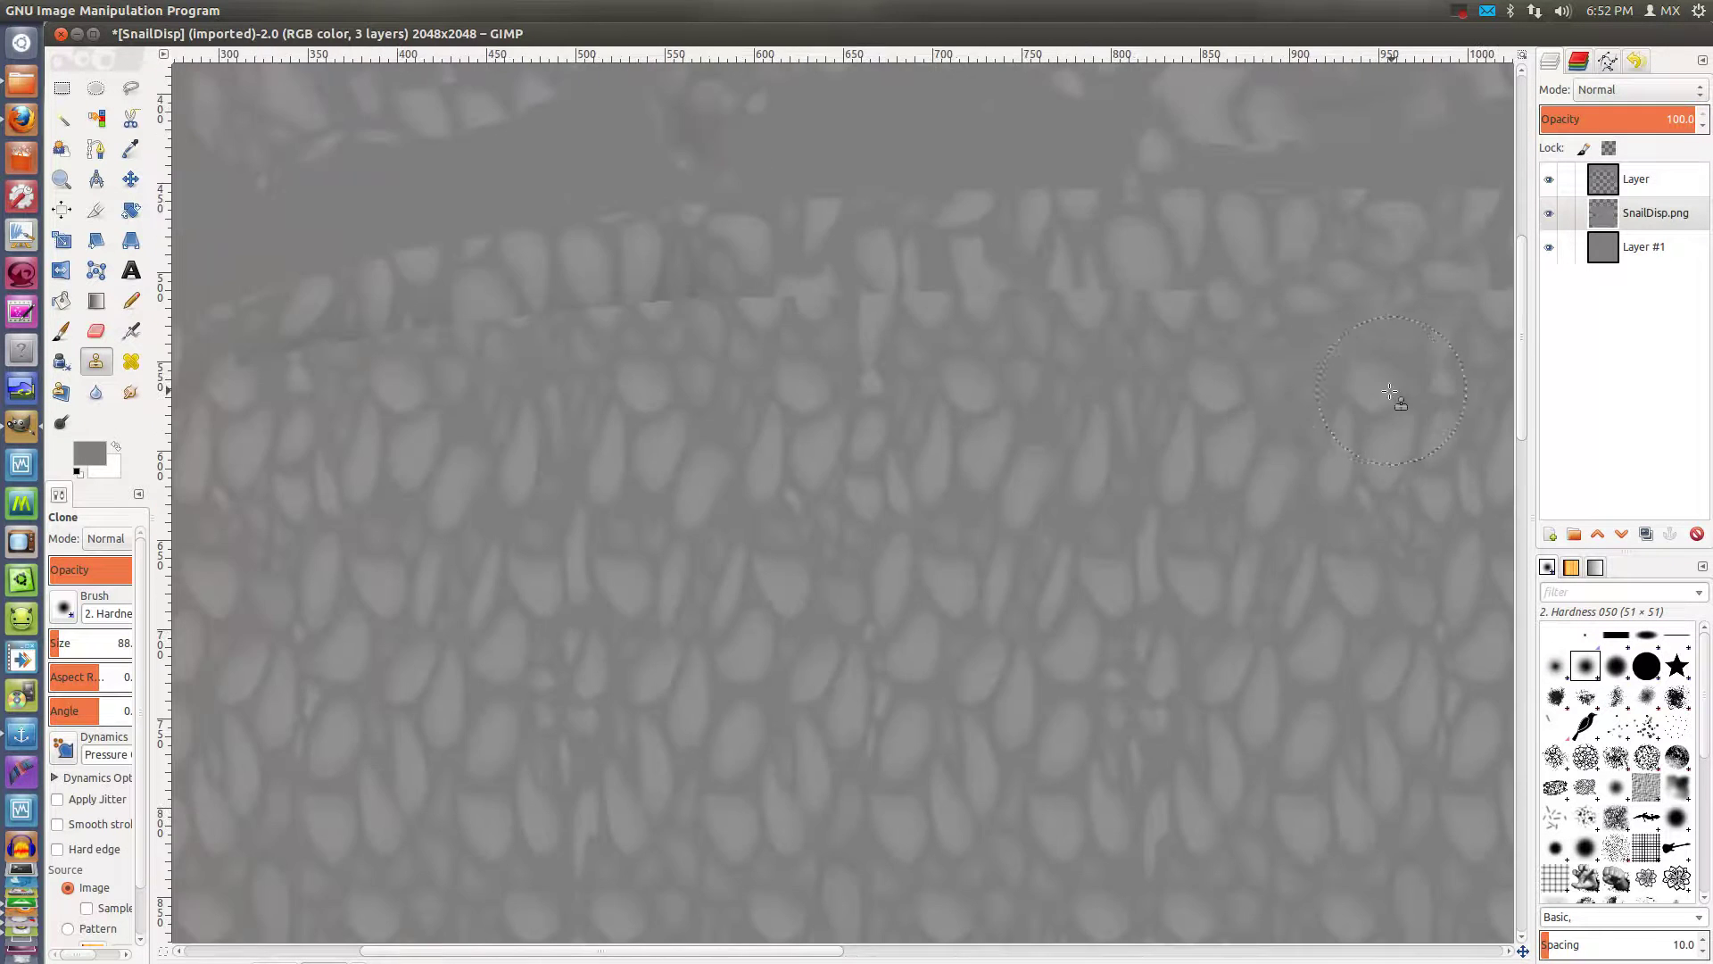
ctrl+scroll(1394, 392, down, 1)
ctrl+scroll(646, 296, up, 1)
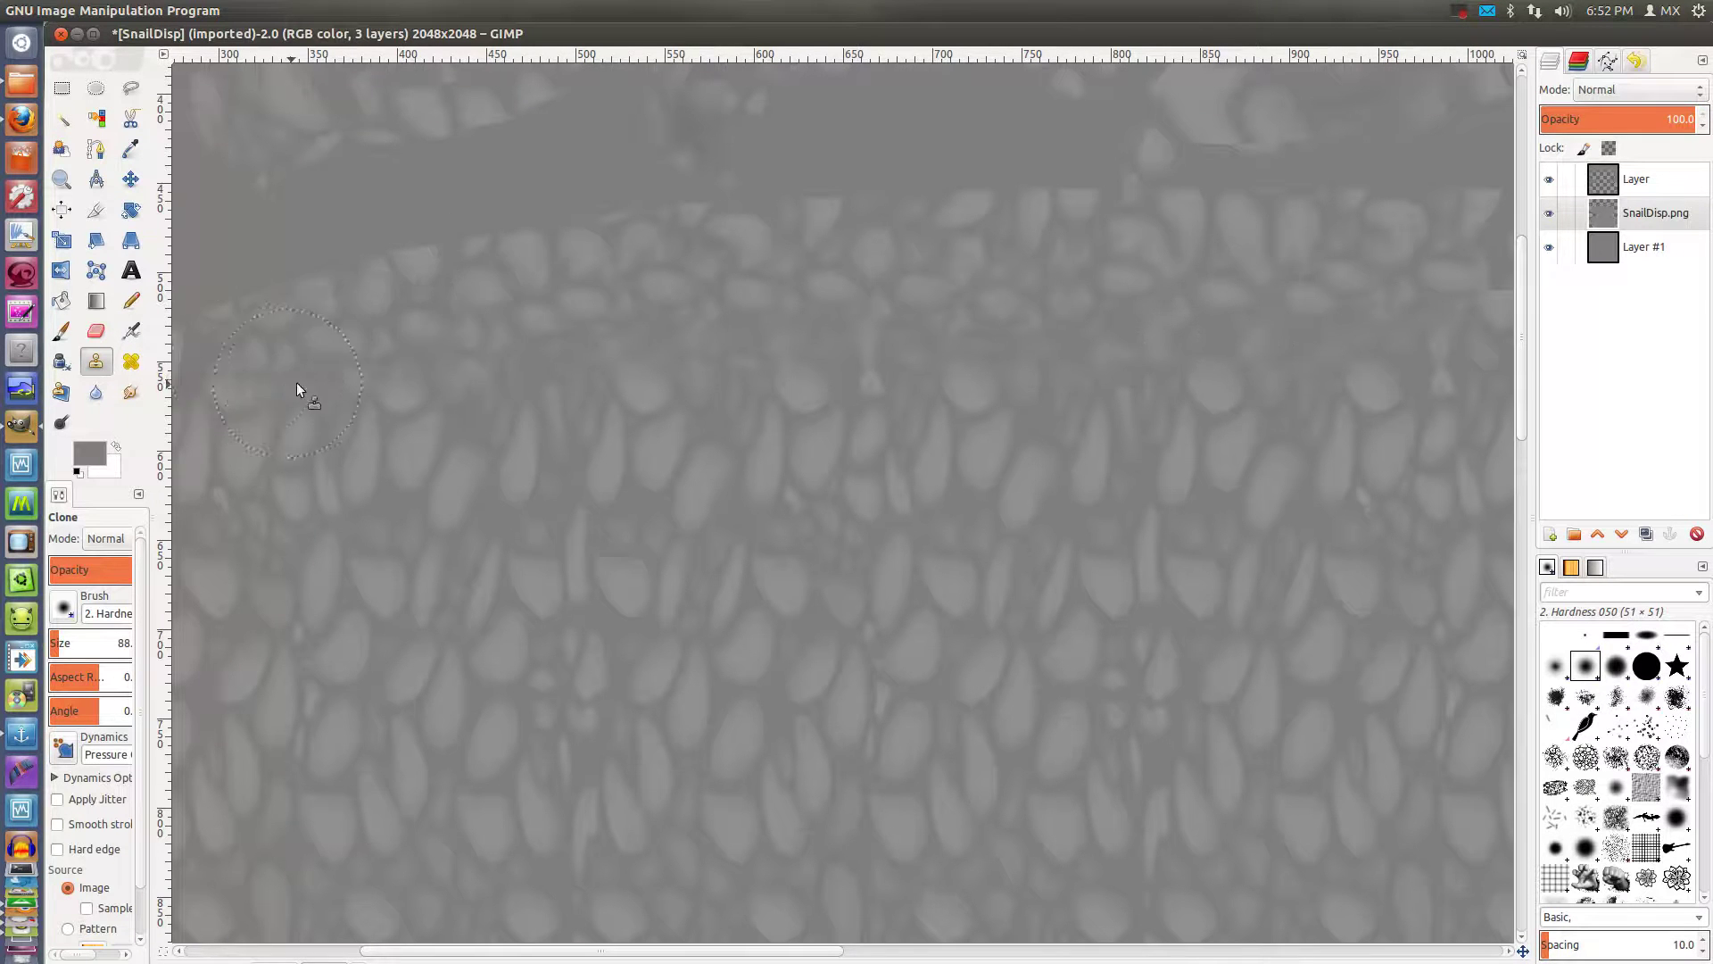
ctrl+scroll(948, 340, down, 1)
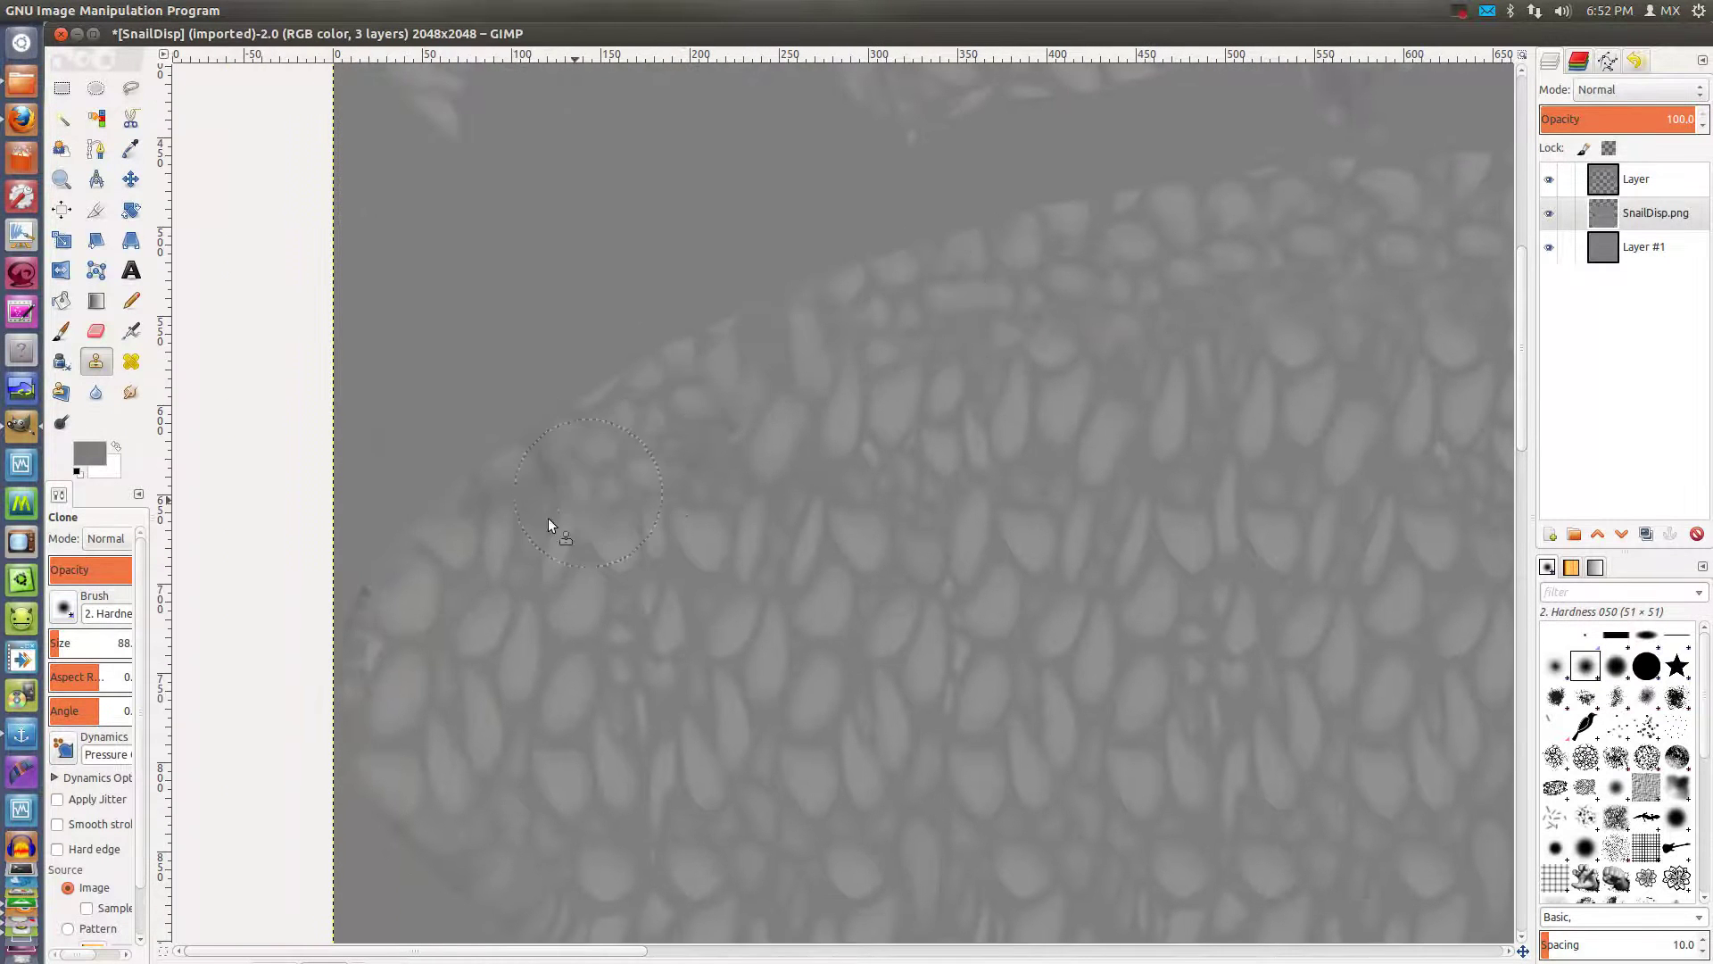
key(alt+space)
key(Escape)
scroll(470, 557, down, 5)
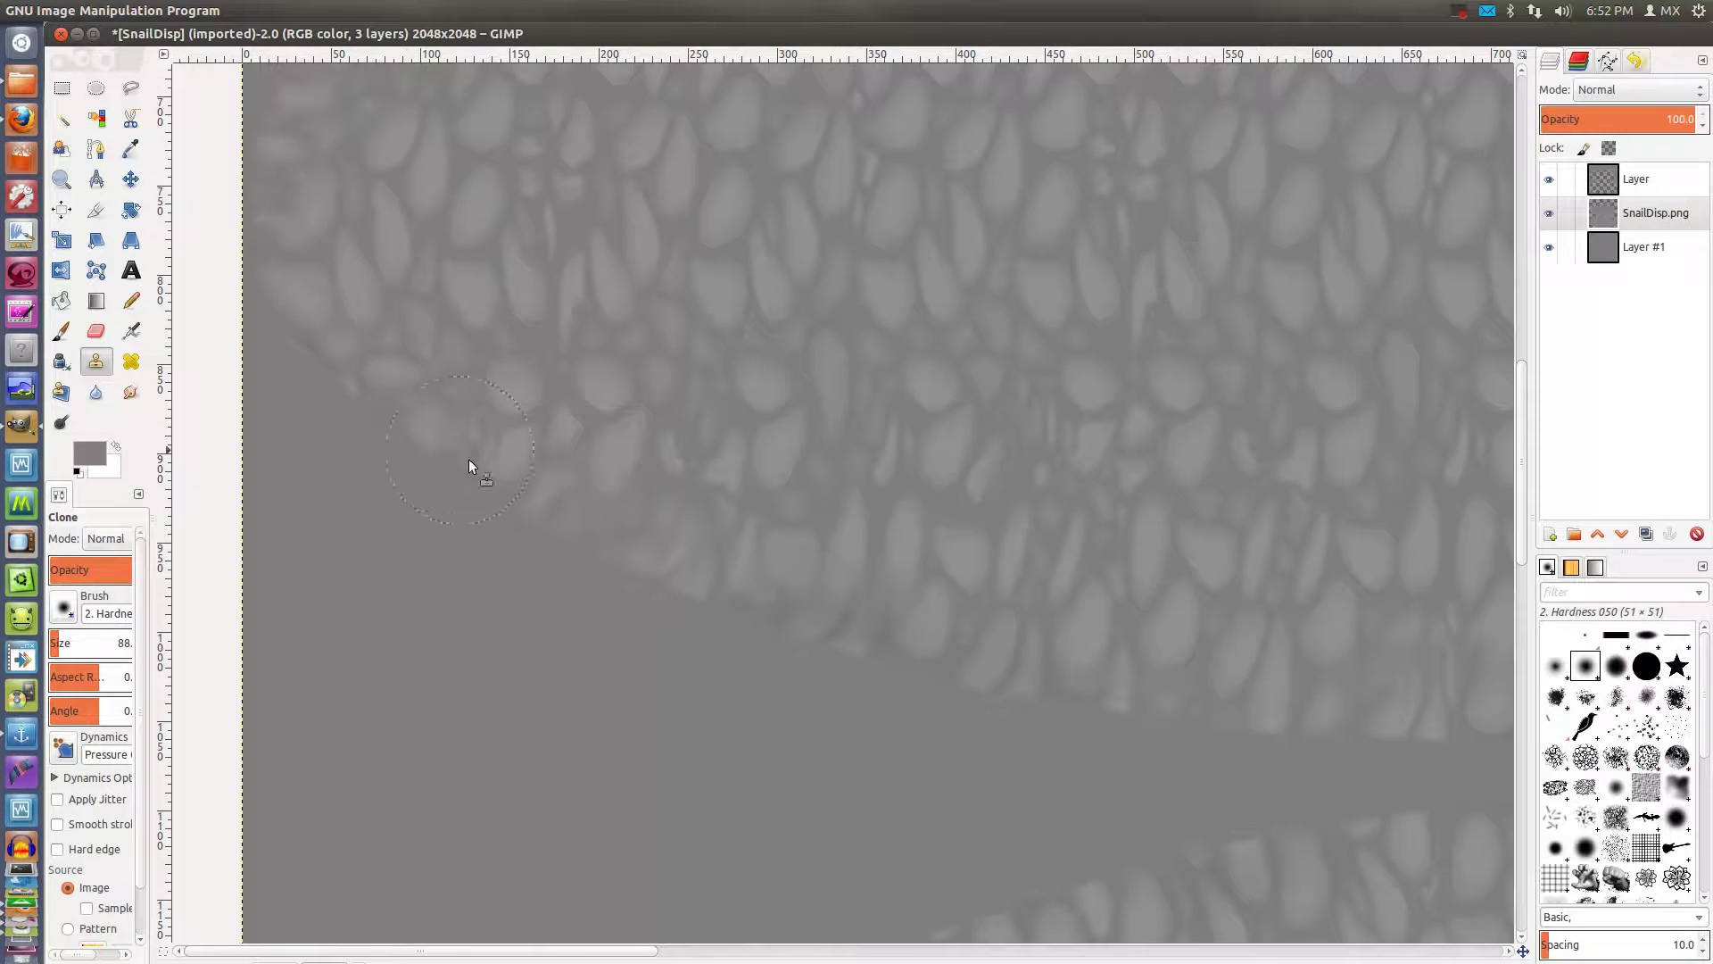
drag(843, 640, 996, 661)
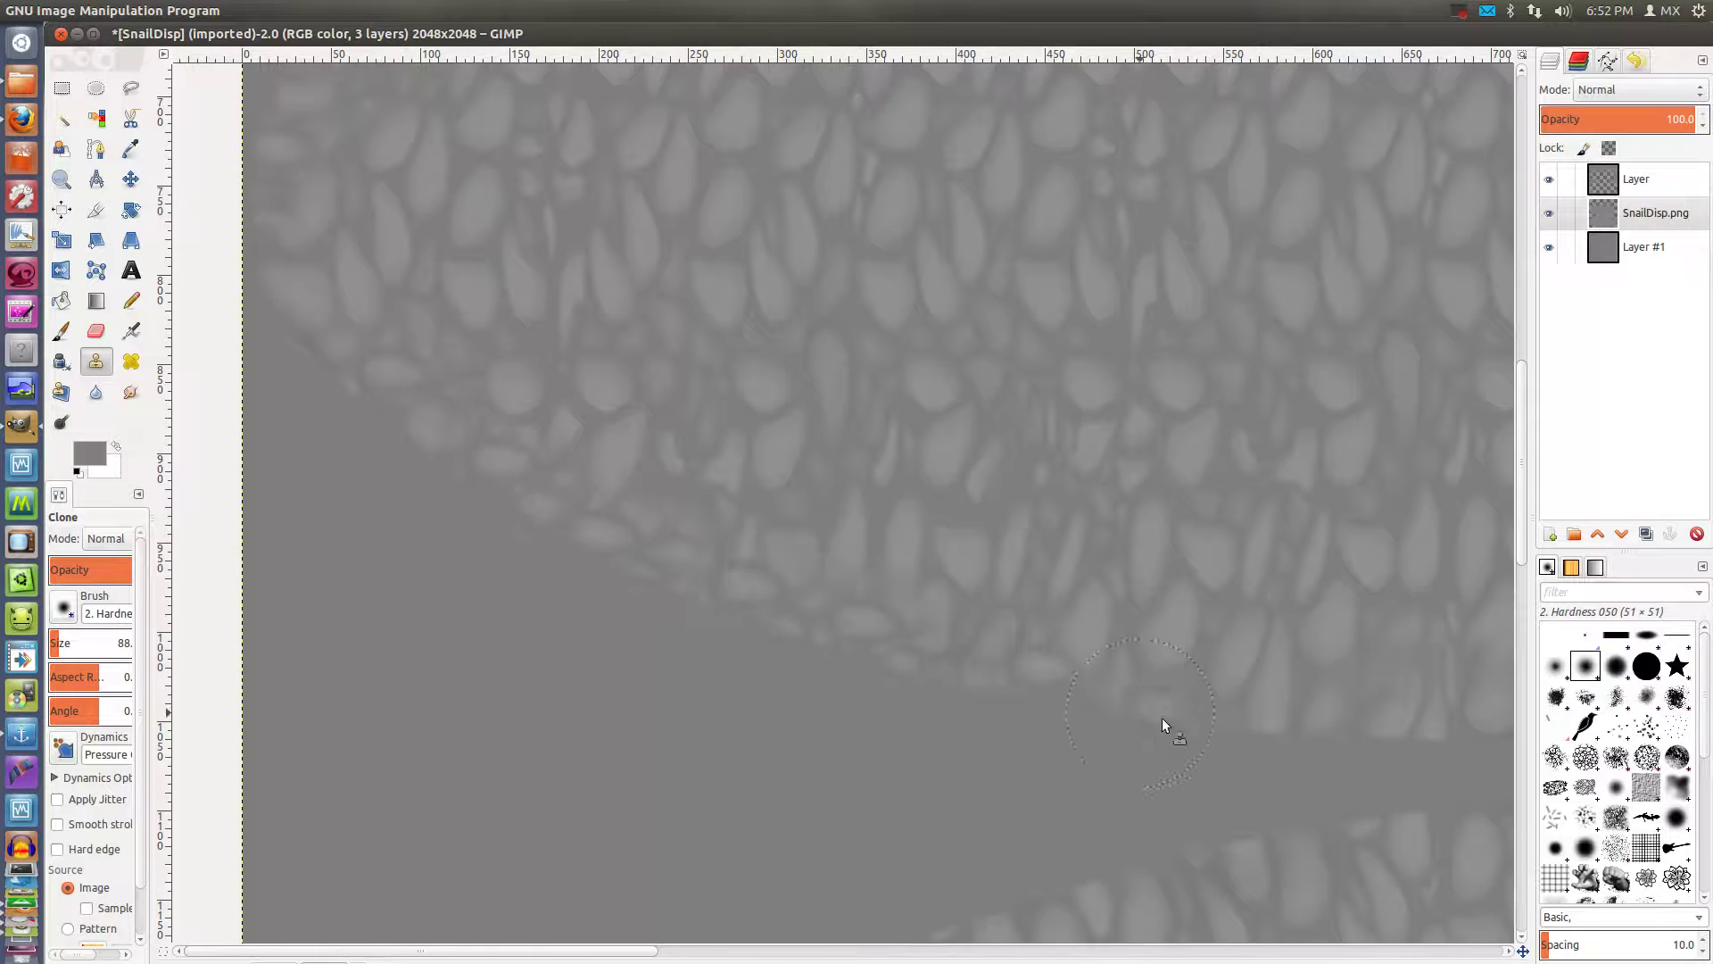
ctrl+scroll(390, 318, down, 3)
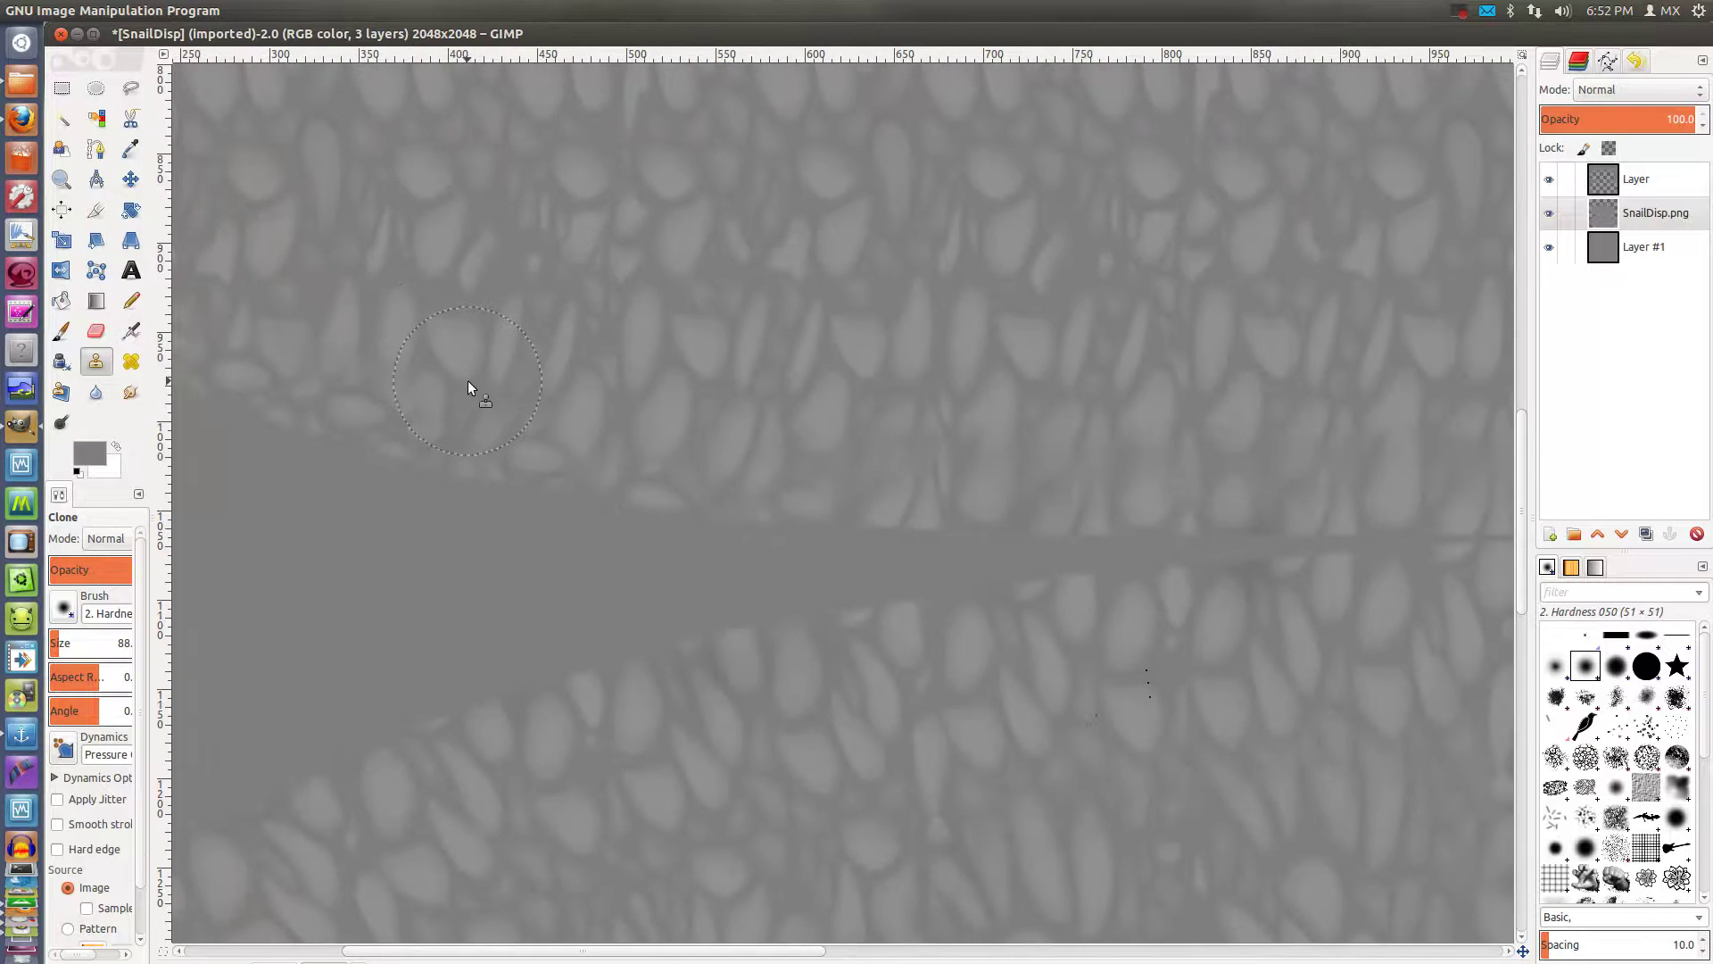
ctrl+scroll(475, 395, down, 3)
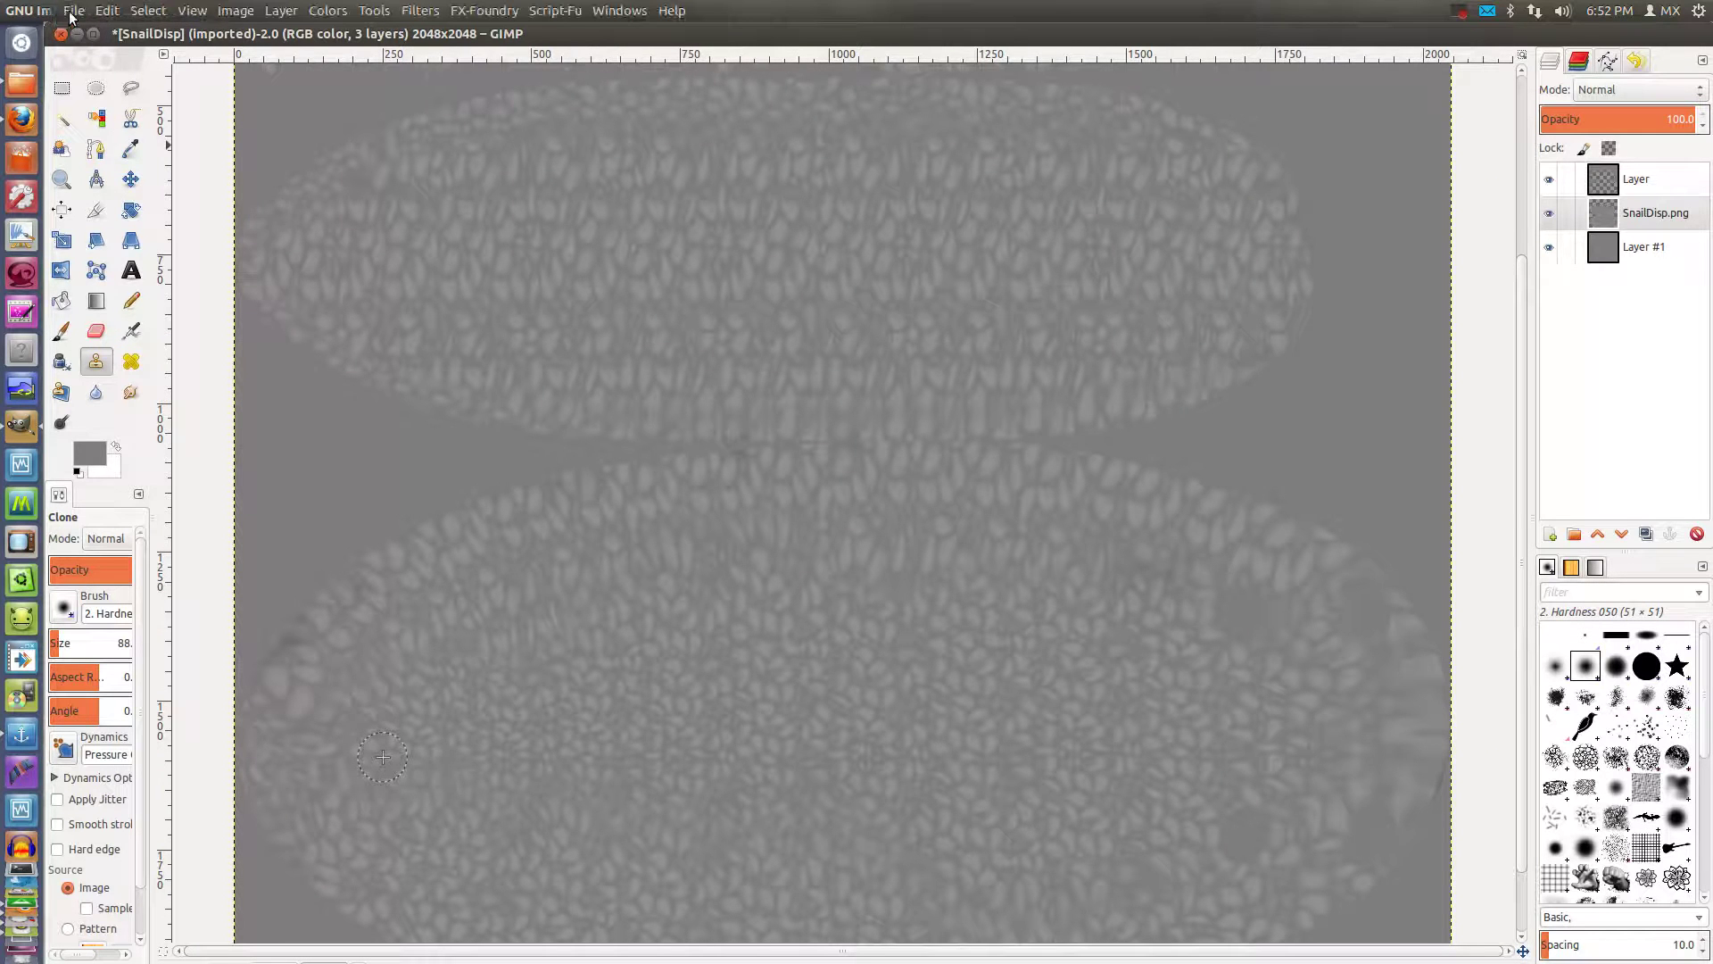
Save the image as SlugMap.xcf
click(74, 13)
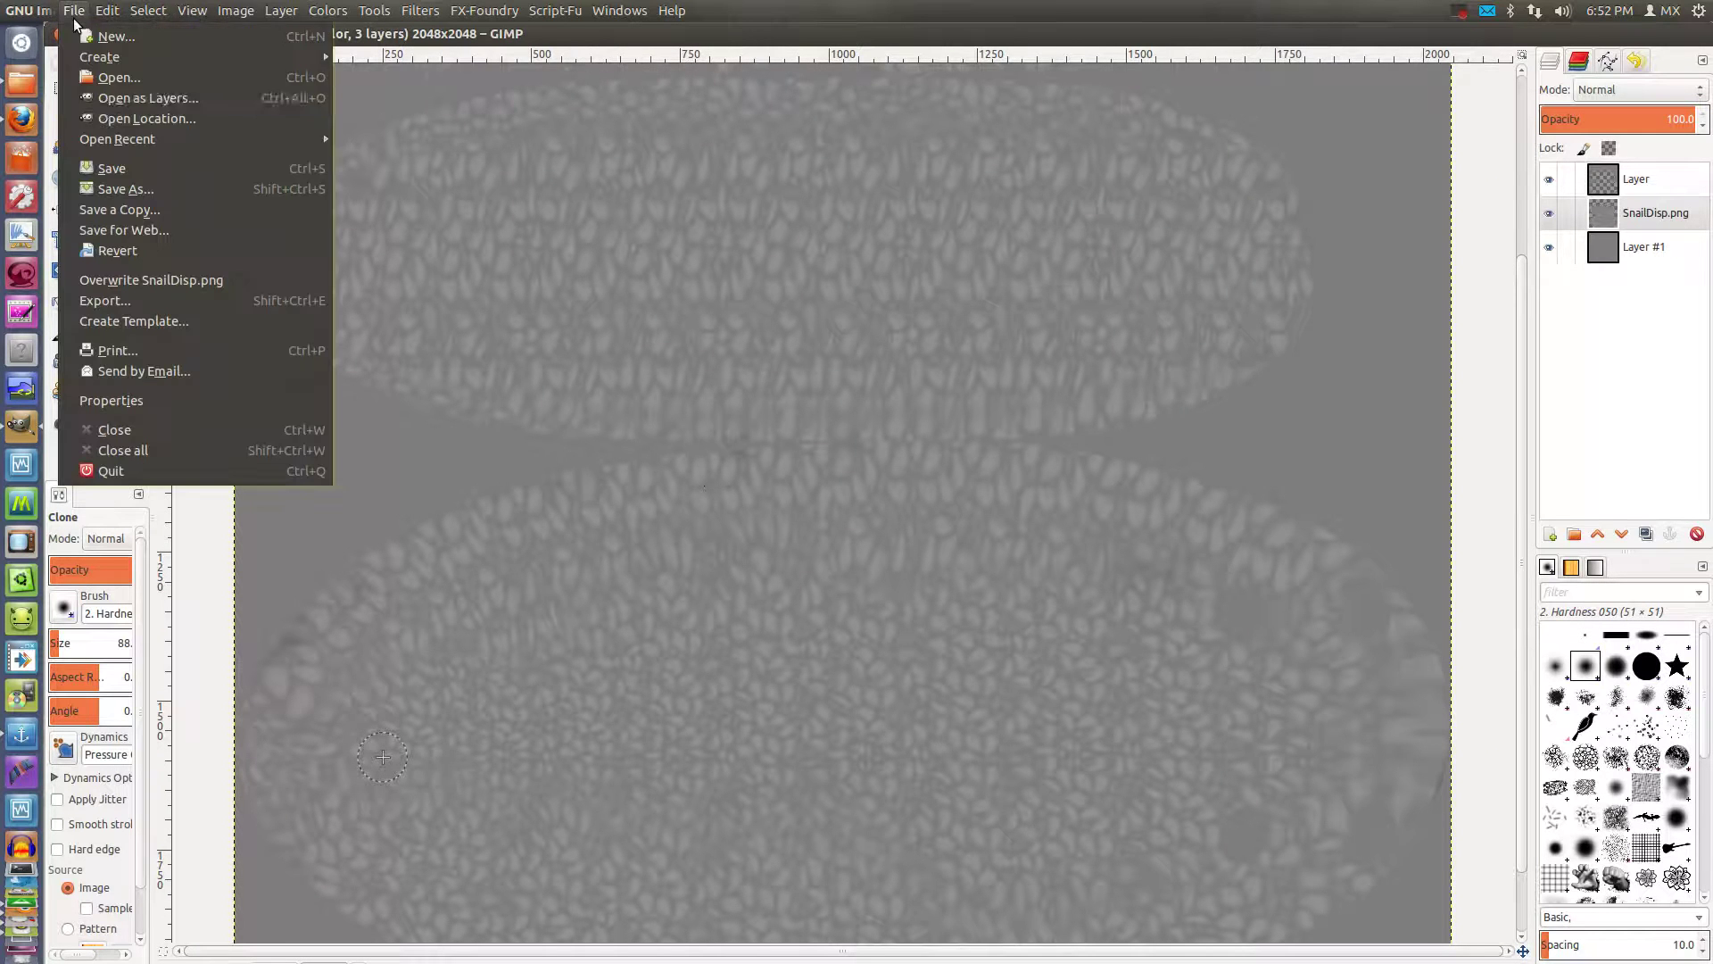
click(120, 189)
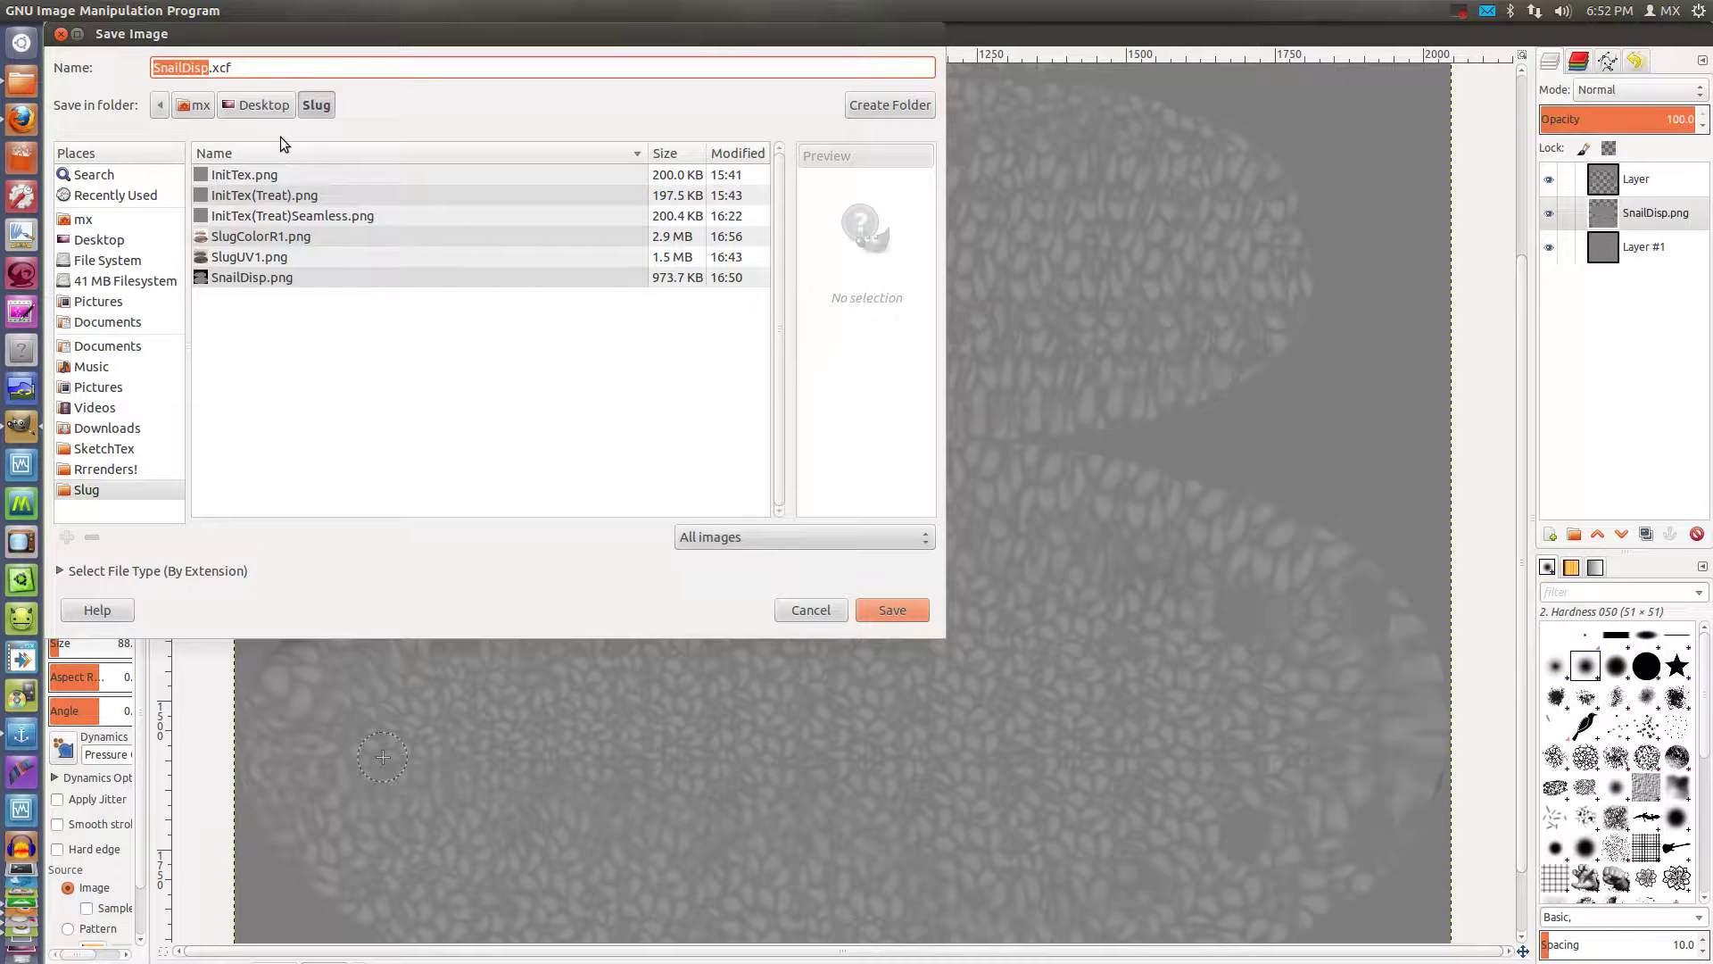
text(SLugMa)
key(BackSpace)
key(BackSpace)
key(BackSpace)
key(BackSpace)
key(BackSpace)
text(lu)
text(gMap)
key(Return)
Export the image as SnailDisp2.png with default PNG options
click(1463, 12)
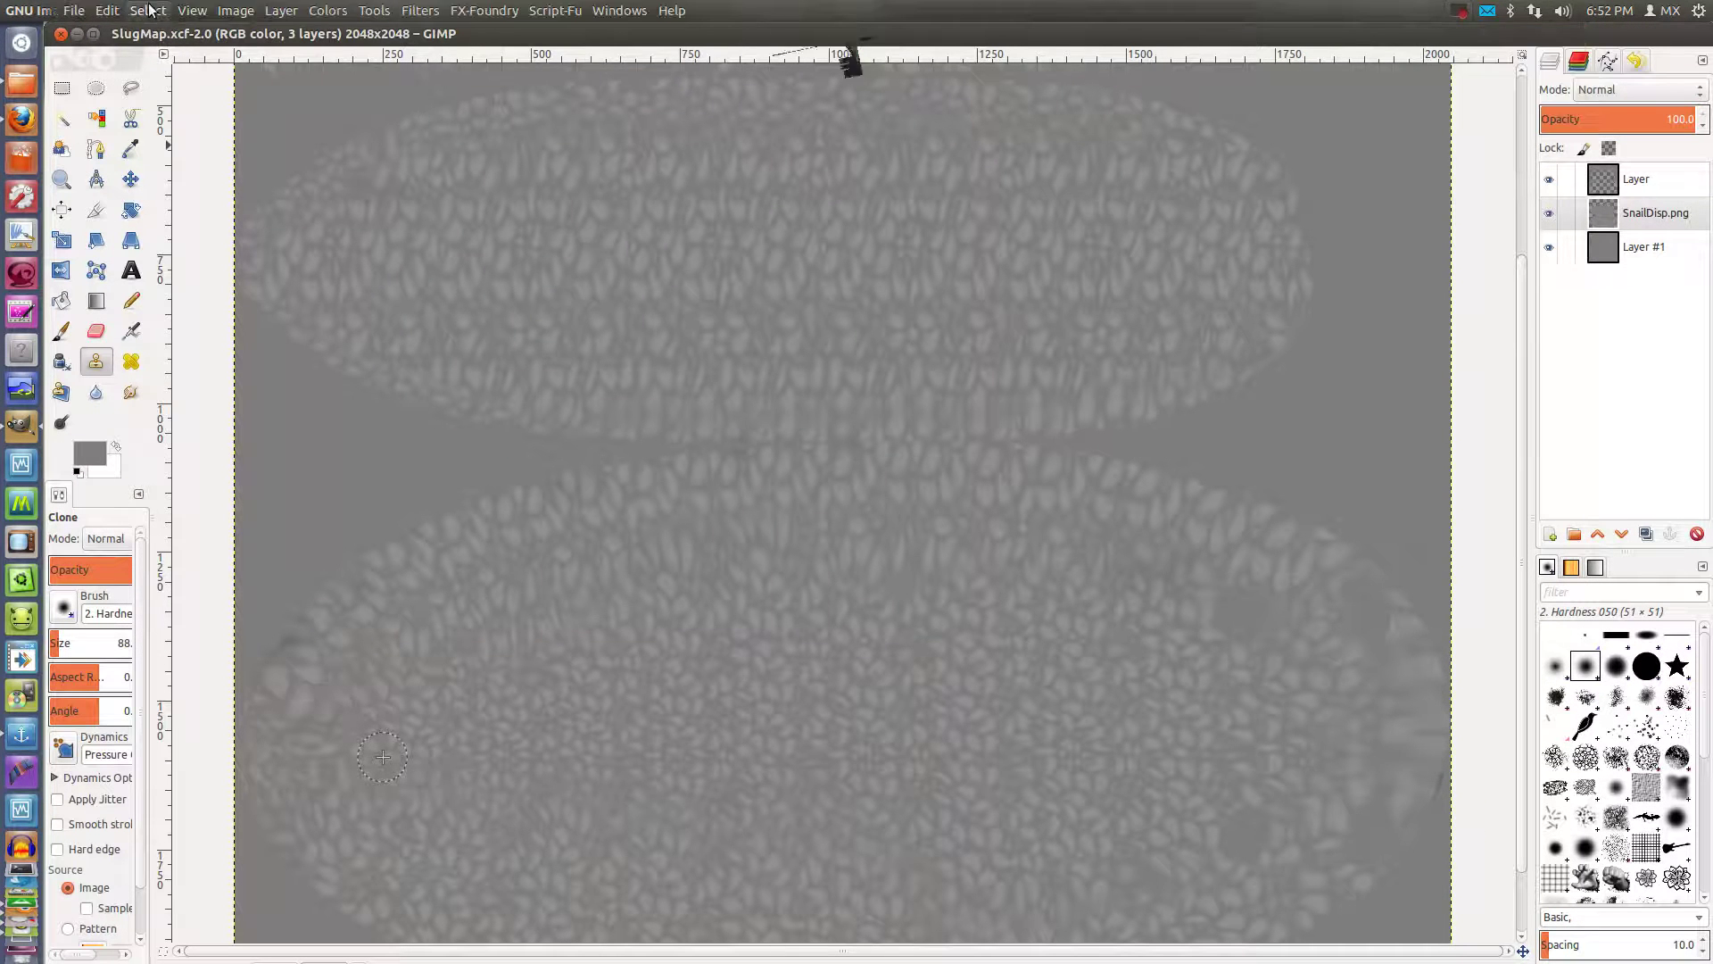
click(191, 11)
click(191, 12)
click(73, 11)
click(161, 299)
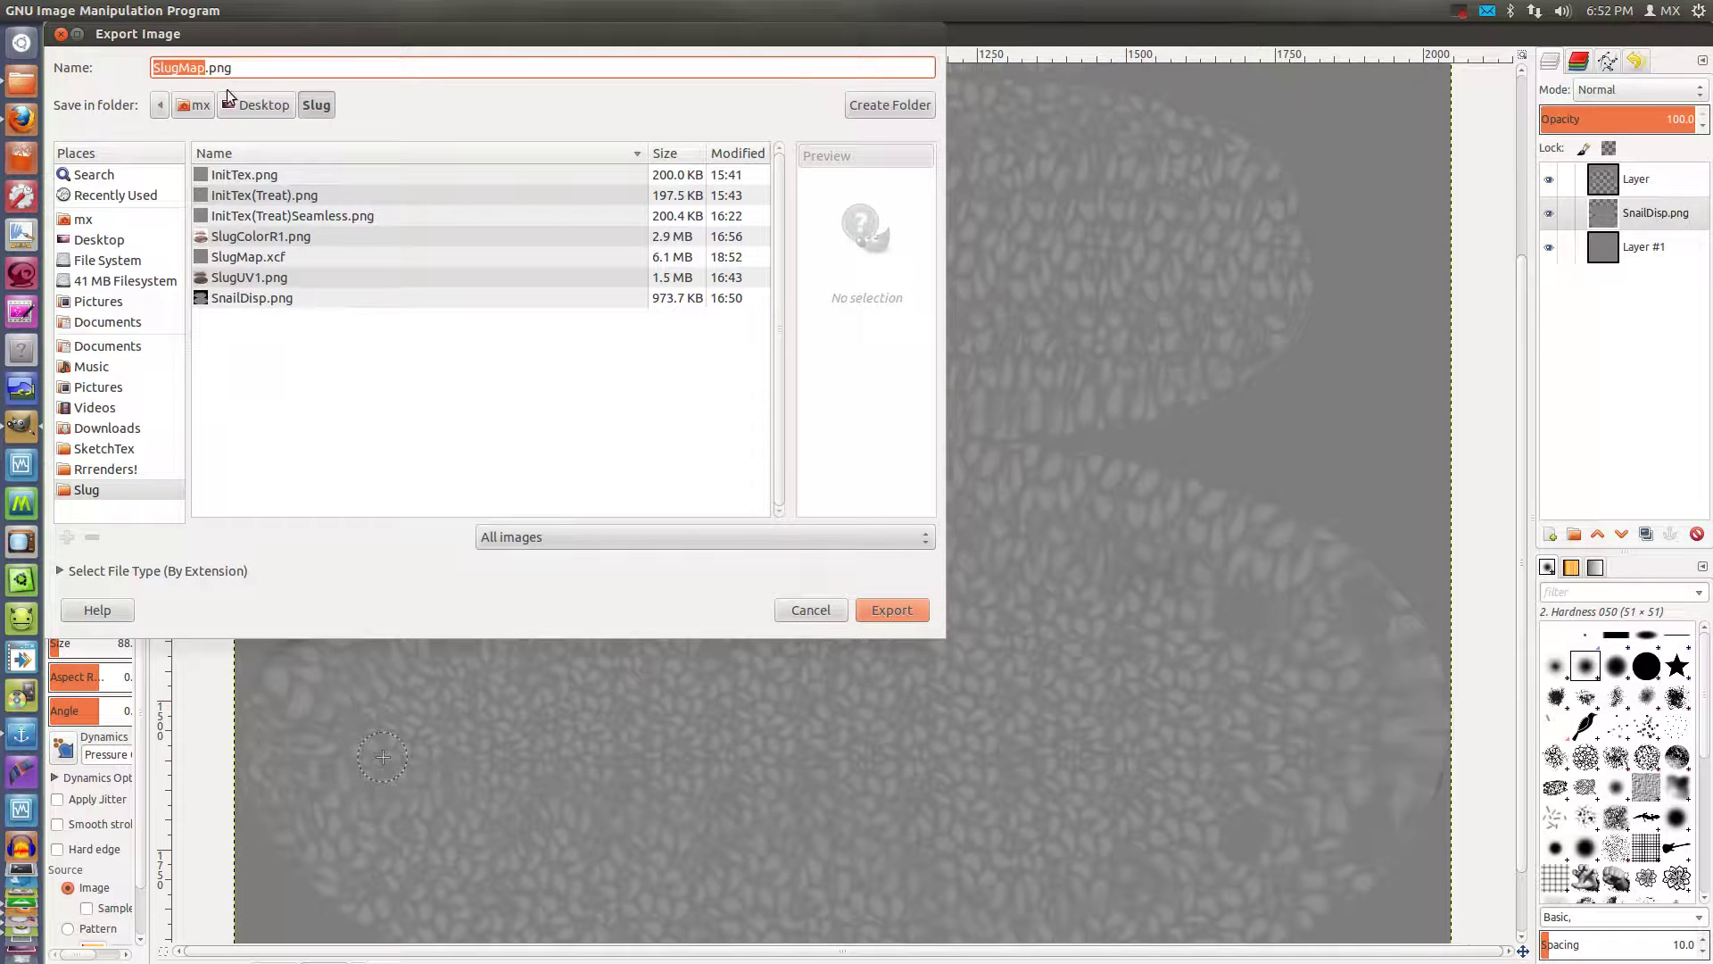
click(253, 295)
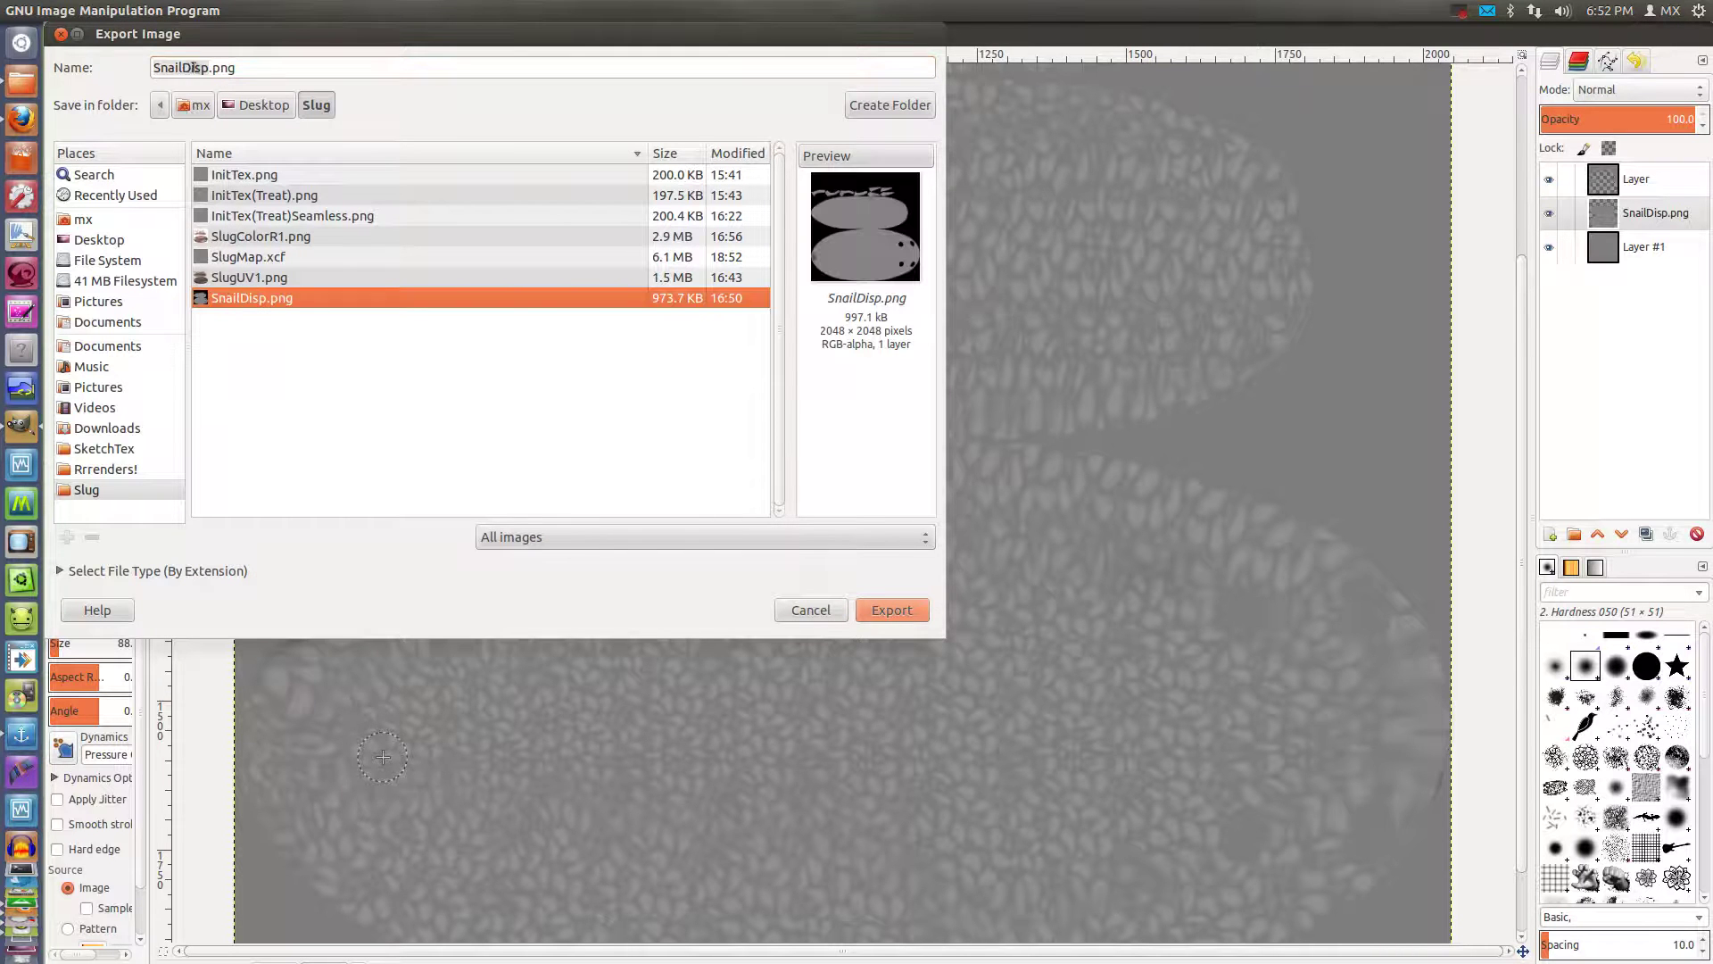
click(242, 68)
text(2)
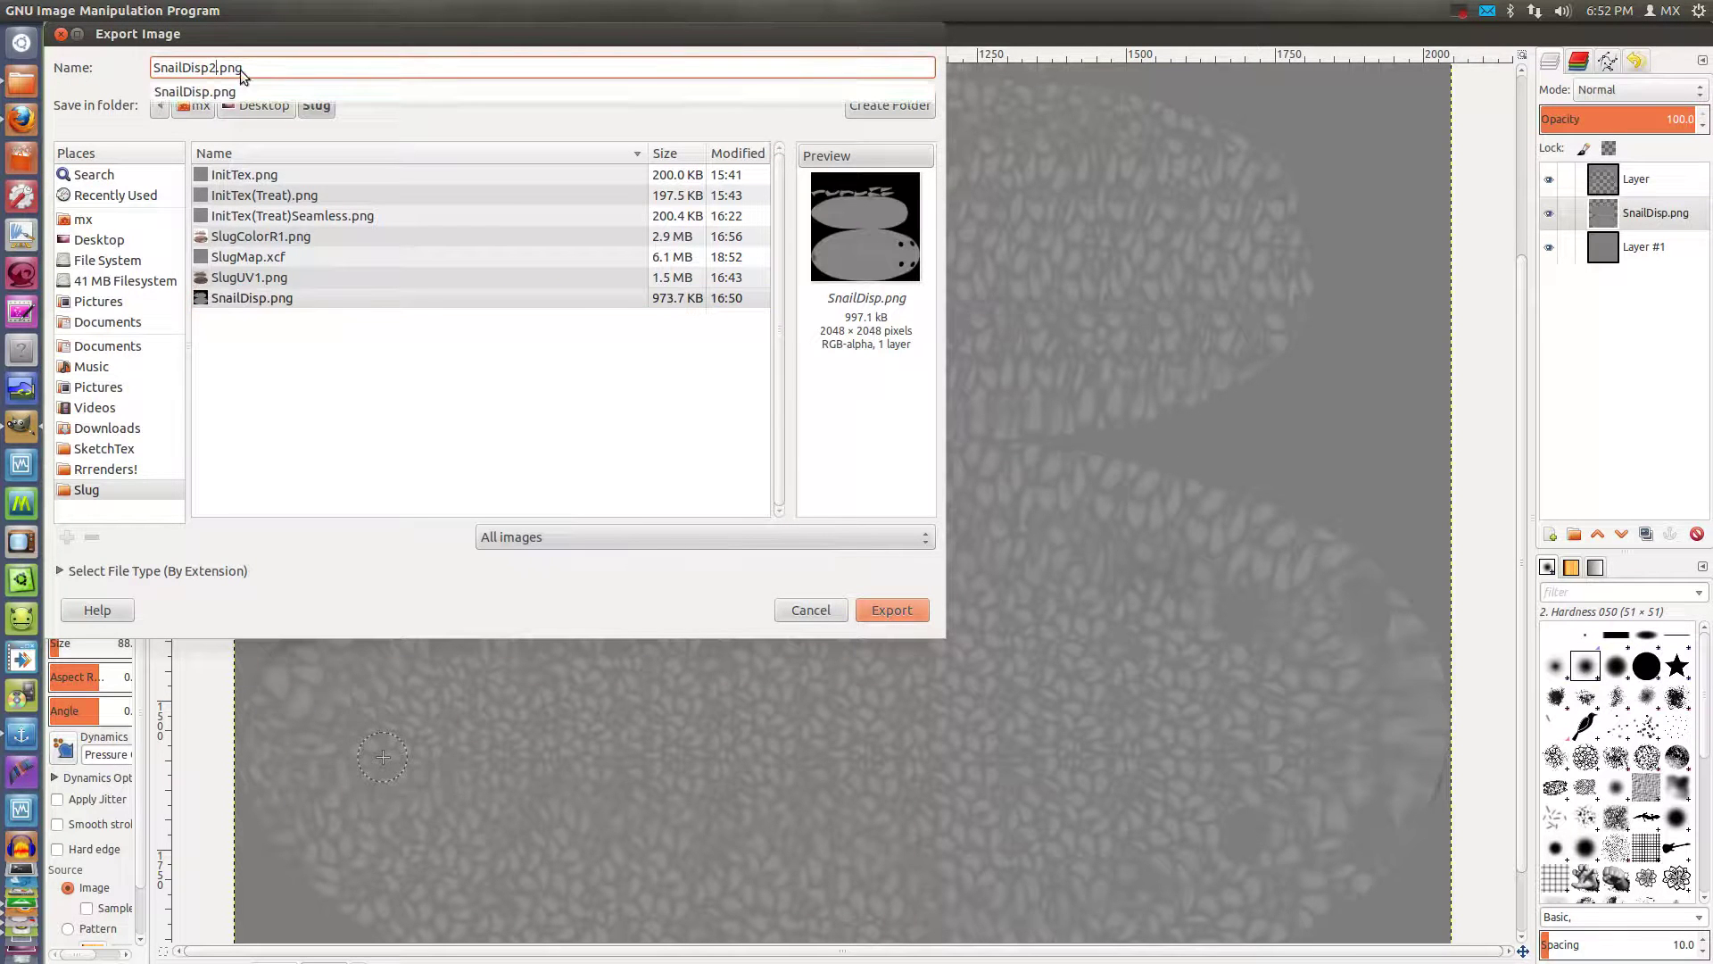
key(Return)
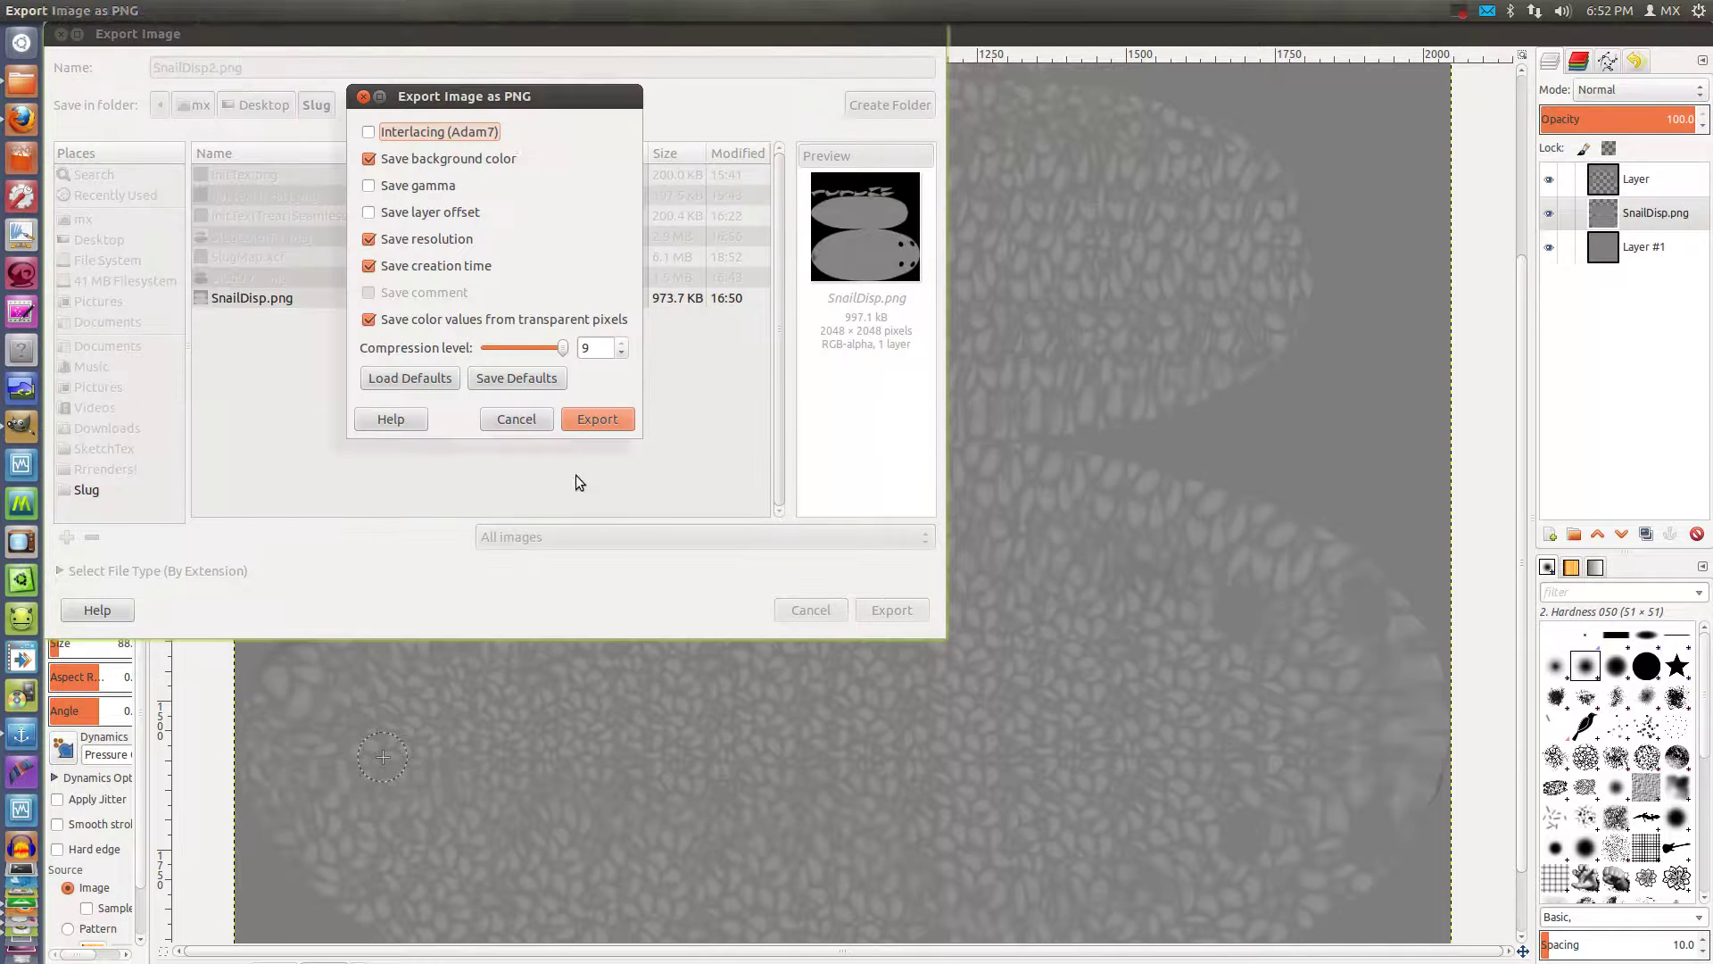
click(587, 423)
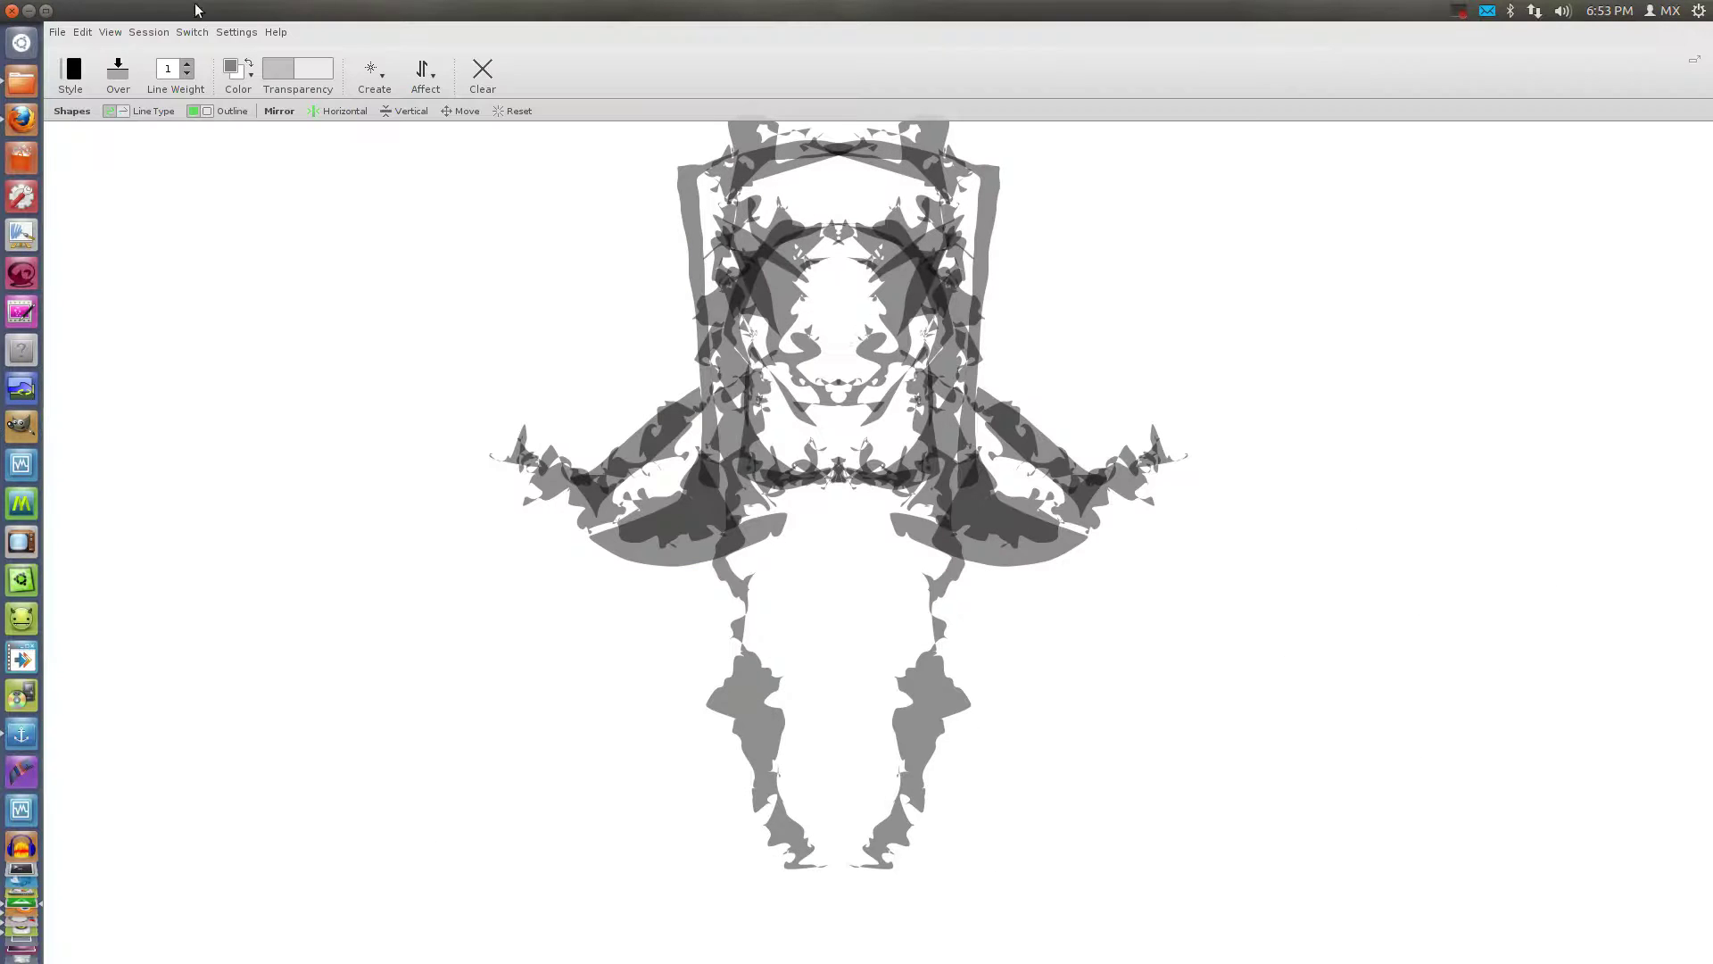
Minimize the Alchemy window and bring up the Alt+Tab window switcher
click(31, 12)
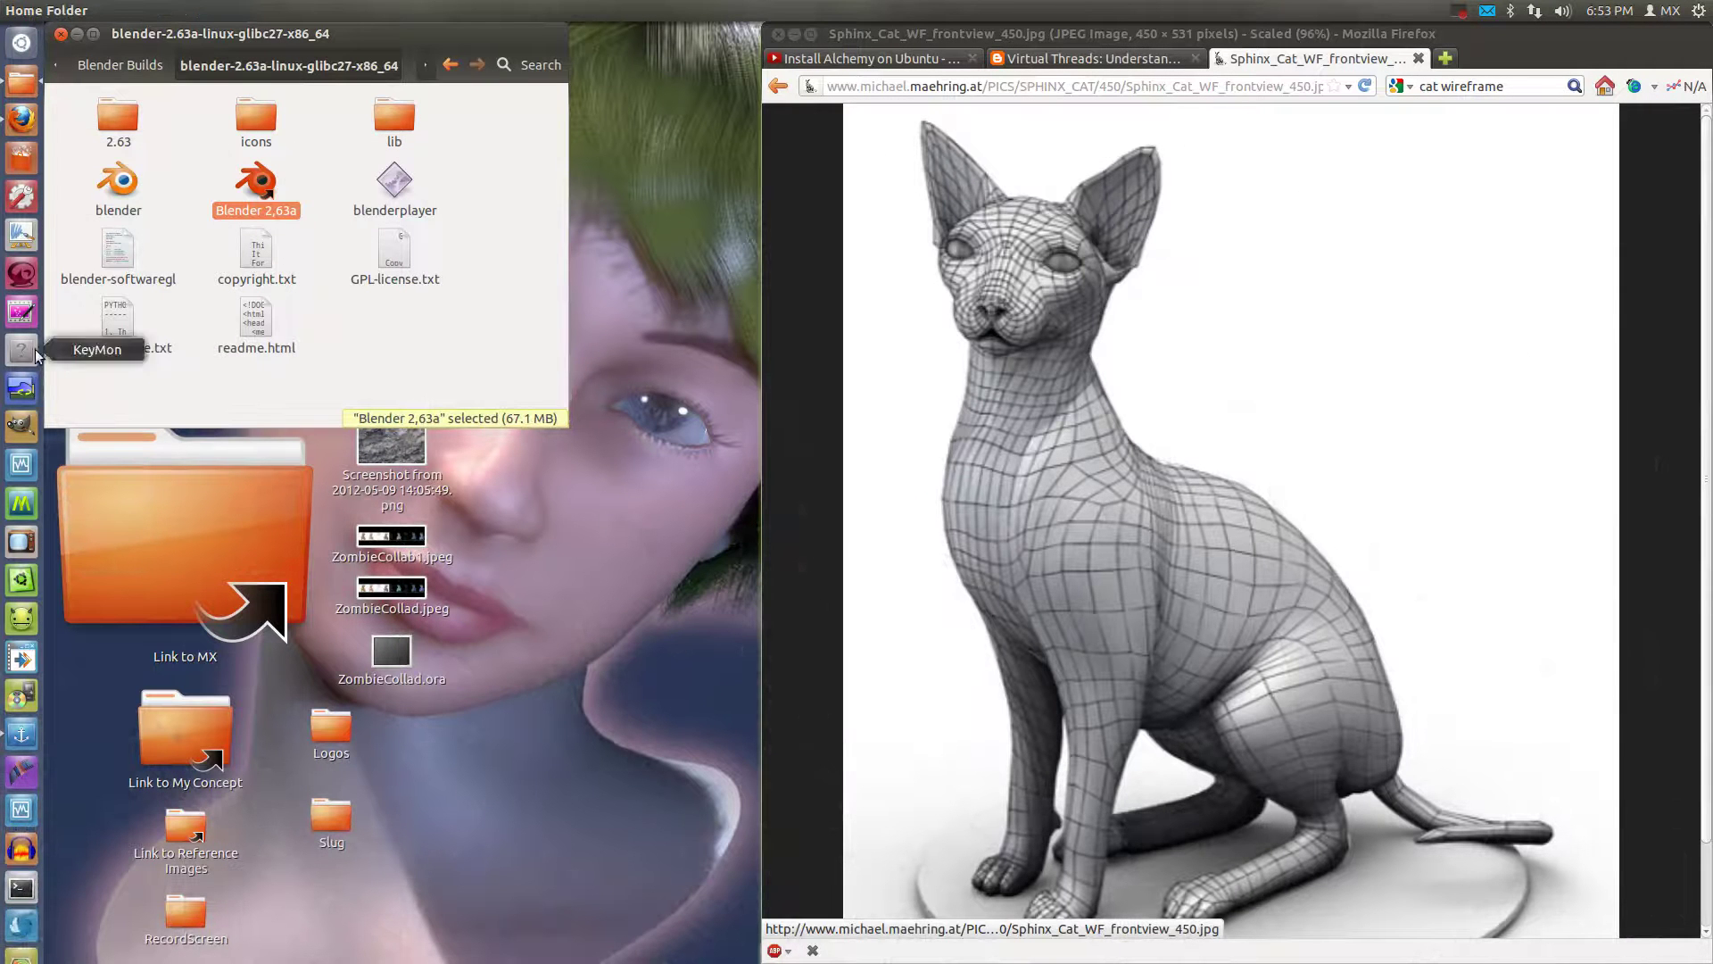
key(alt+Tab)
key(alt+Tab)
key(alt+Tab)
key(alt+Tab)
key(alt+Tab)
key(alt+Tab)
key(alt+Tab)
key(alt+Tab)
key(alt+Tab)
key(alt+Tab)
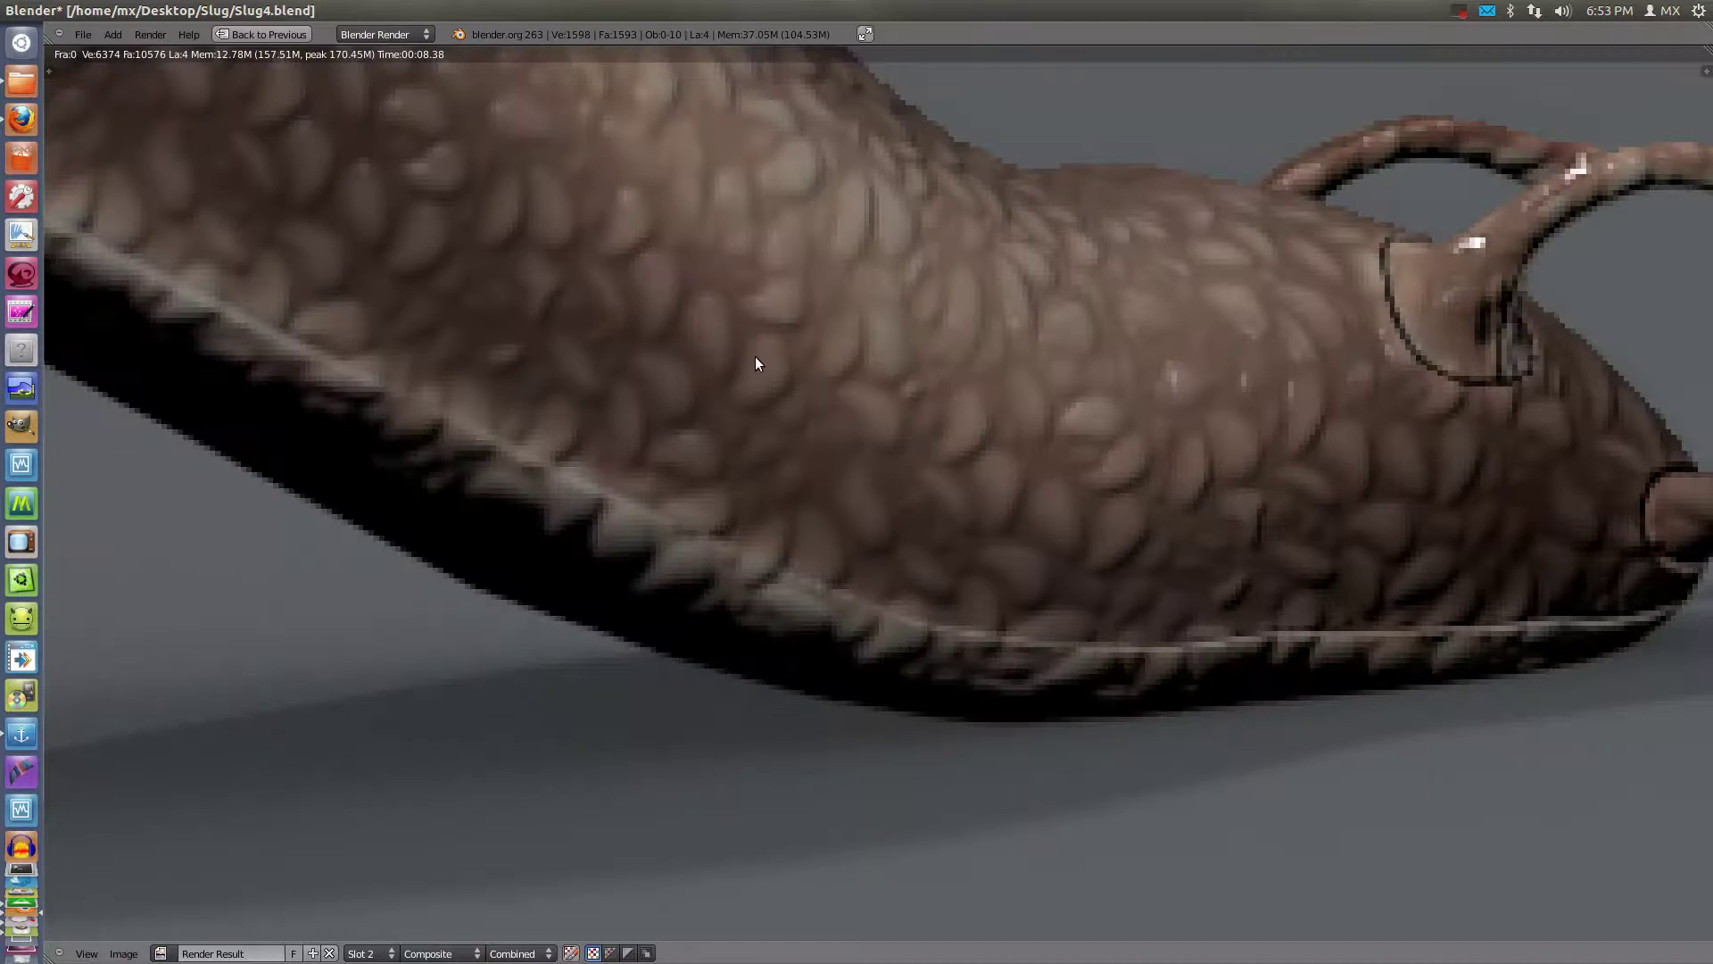
scroll(755, 359, down, 5)
Replace the slug texture's SnailDisp.png image with SnailDisp2.png
click(268, 33)
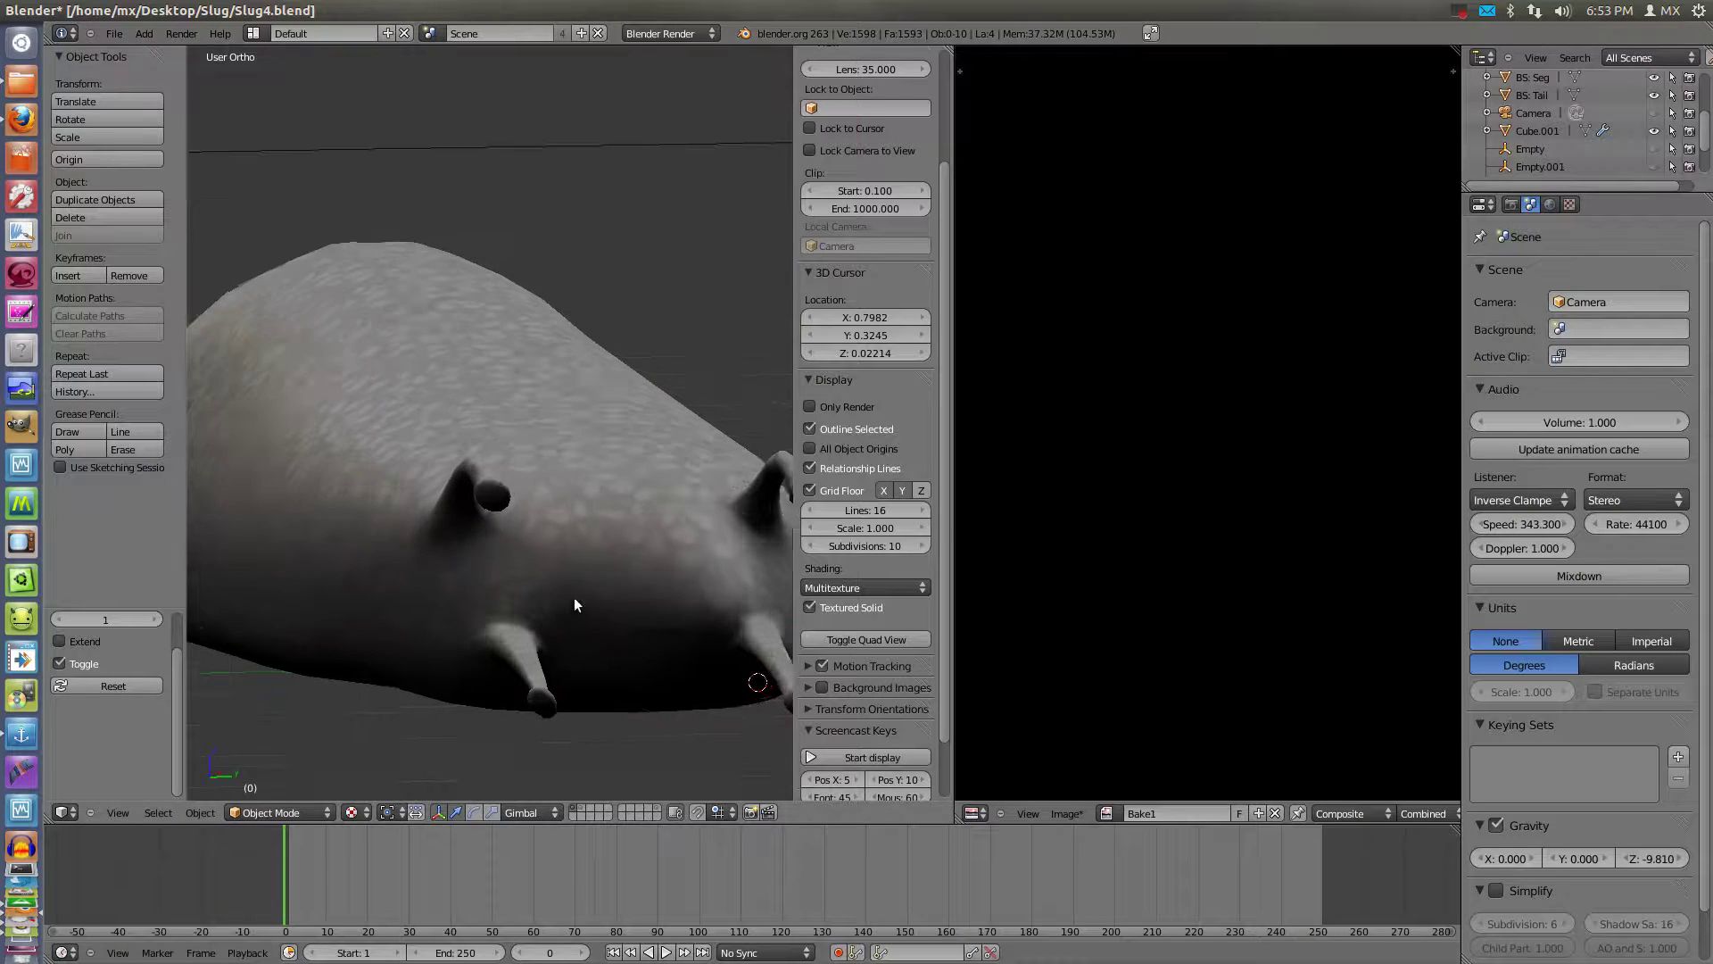
scroll(533, 606, down, 3)
scroll(478, 582, up, 6)
right_click(599, 472)
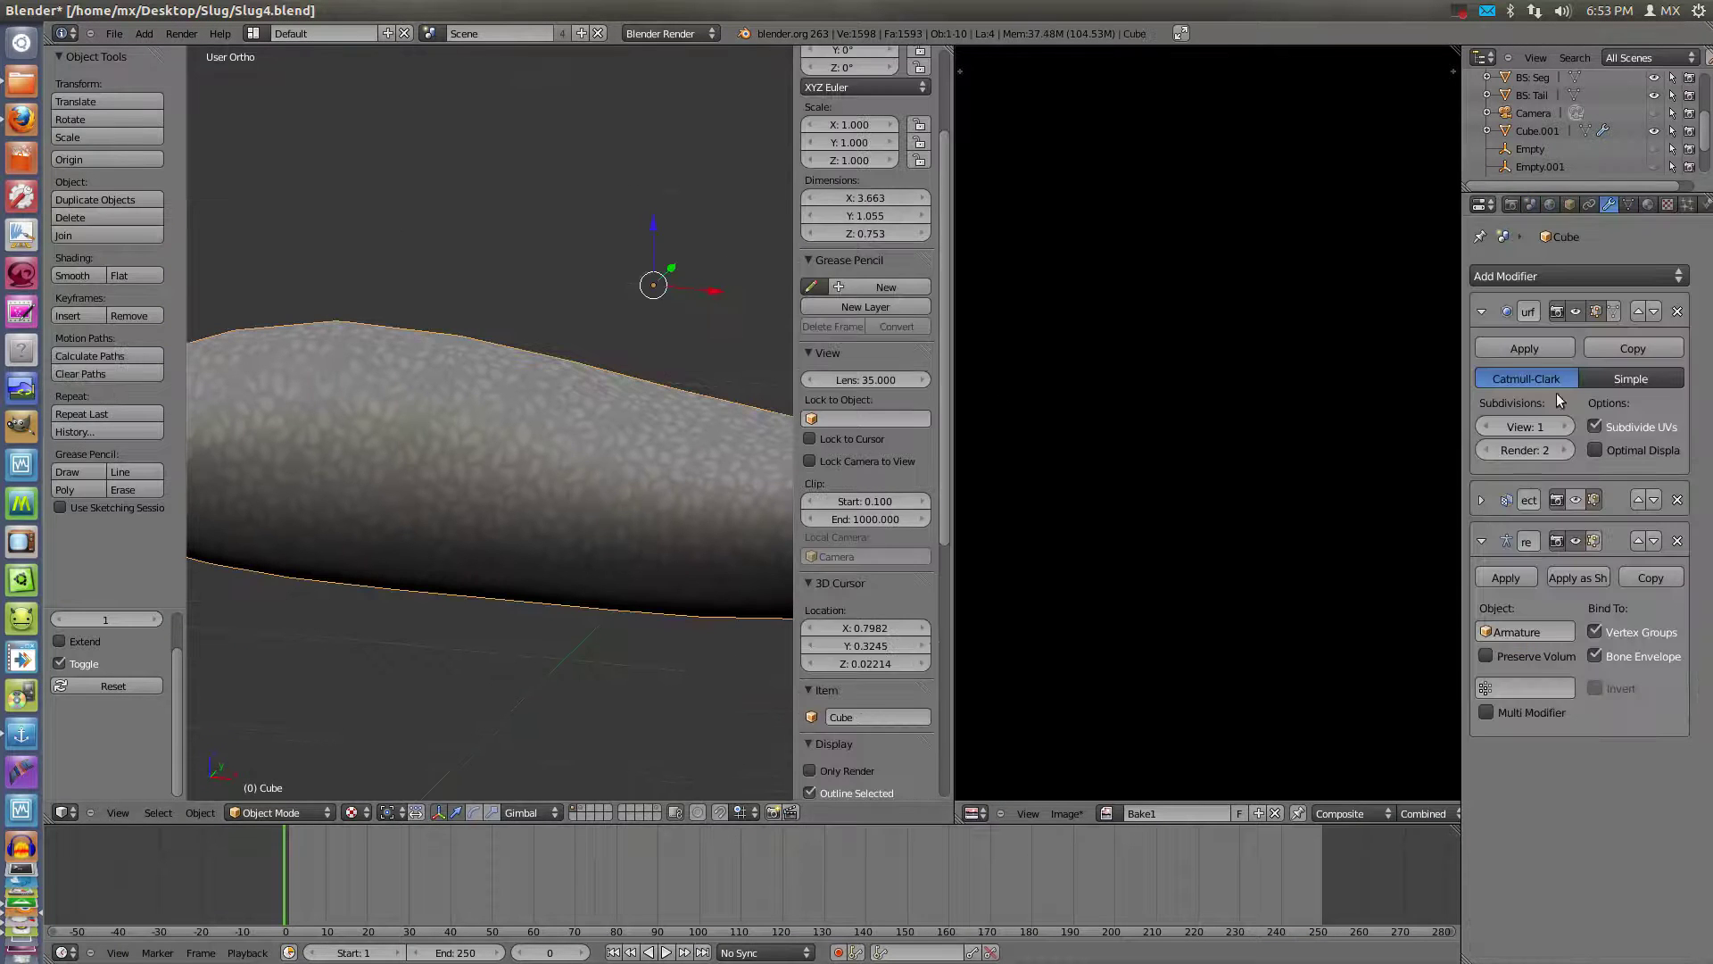
click(1667, 203)
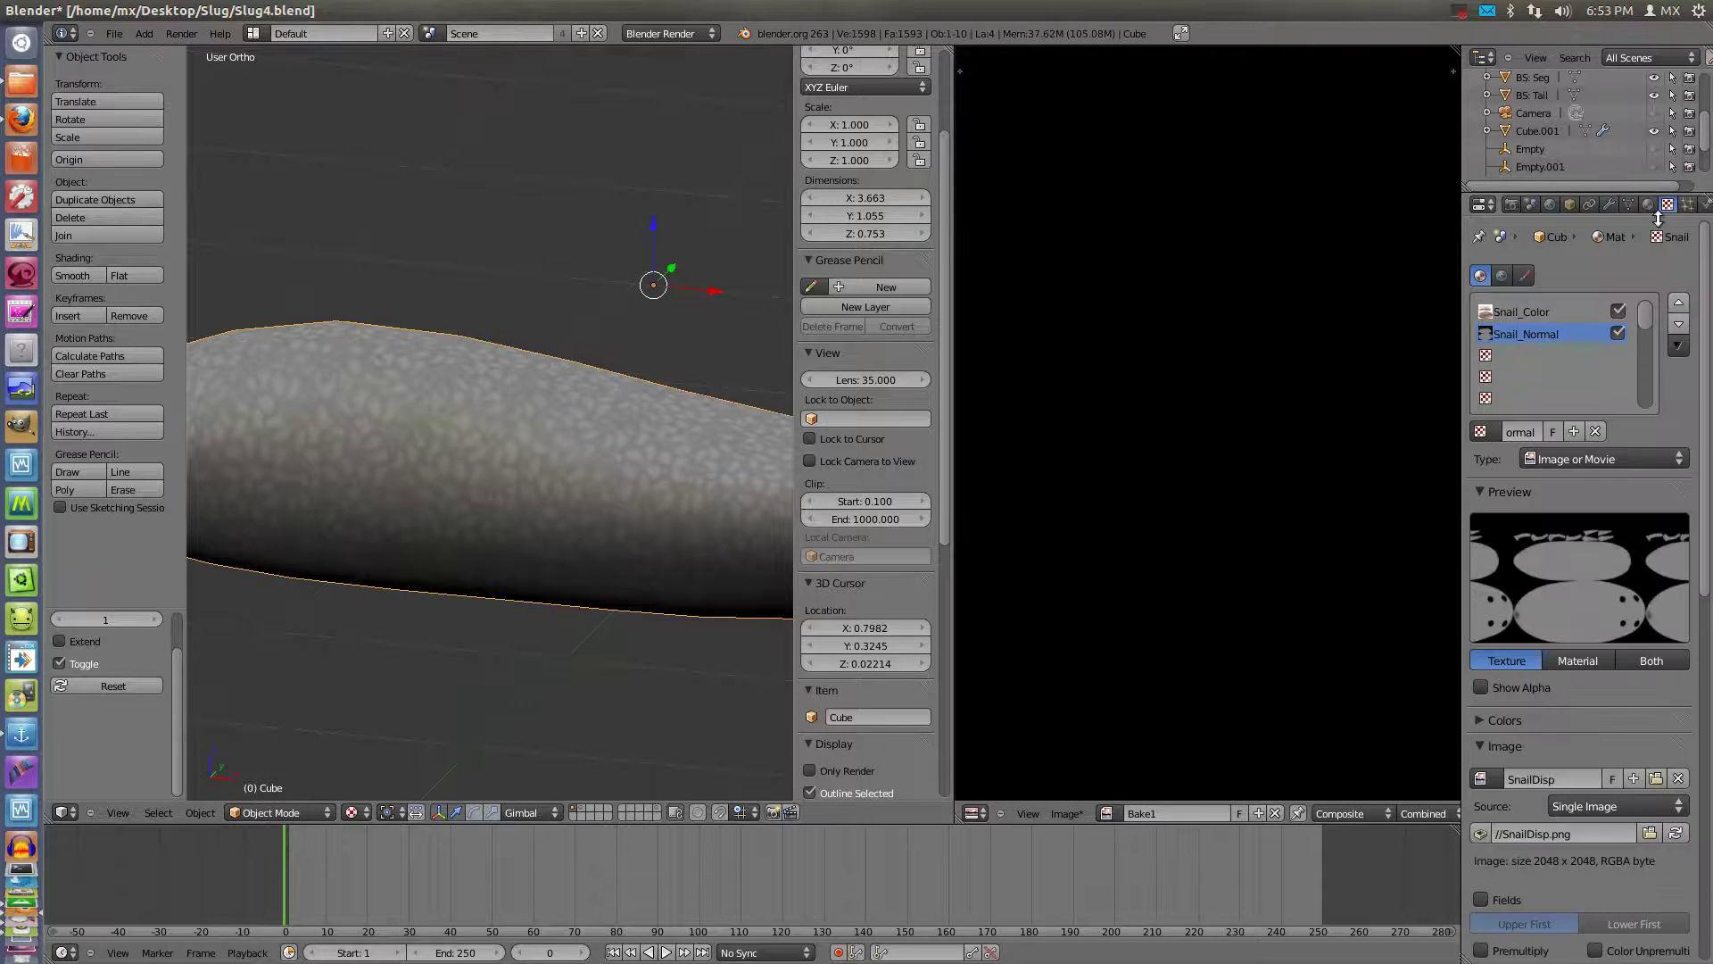
scroll(1625, 599, down, 4)
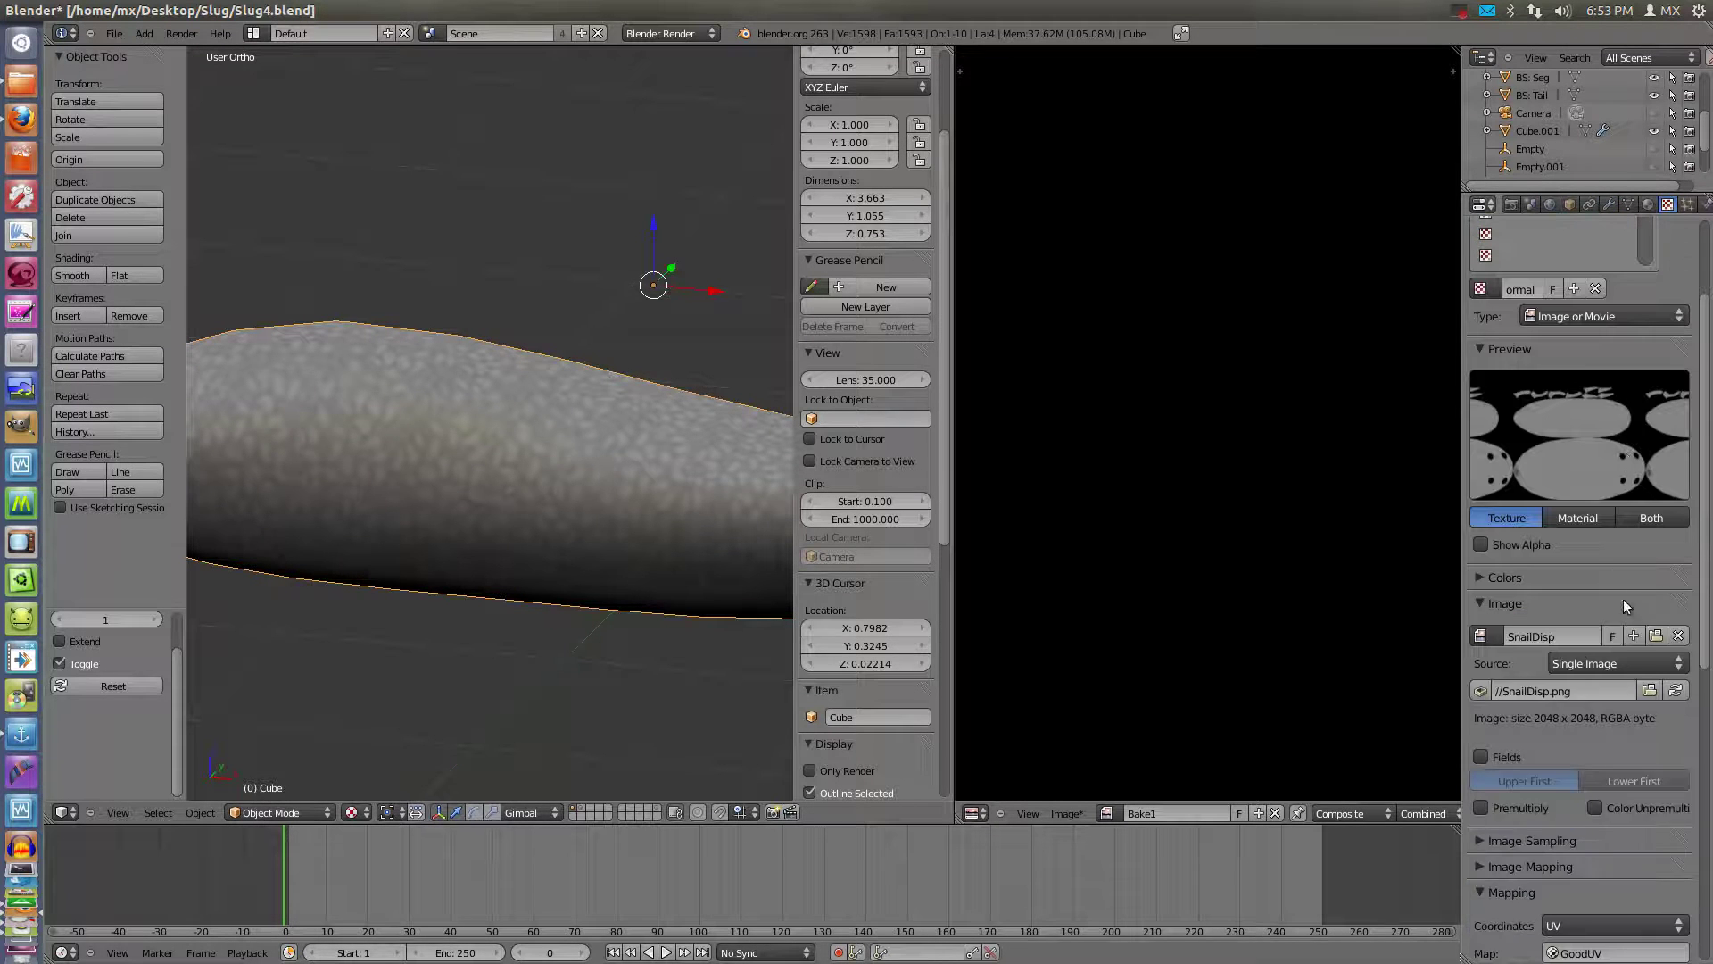
click(1656, 634)
click(350, 58)
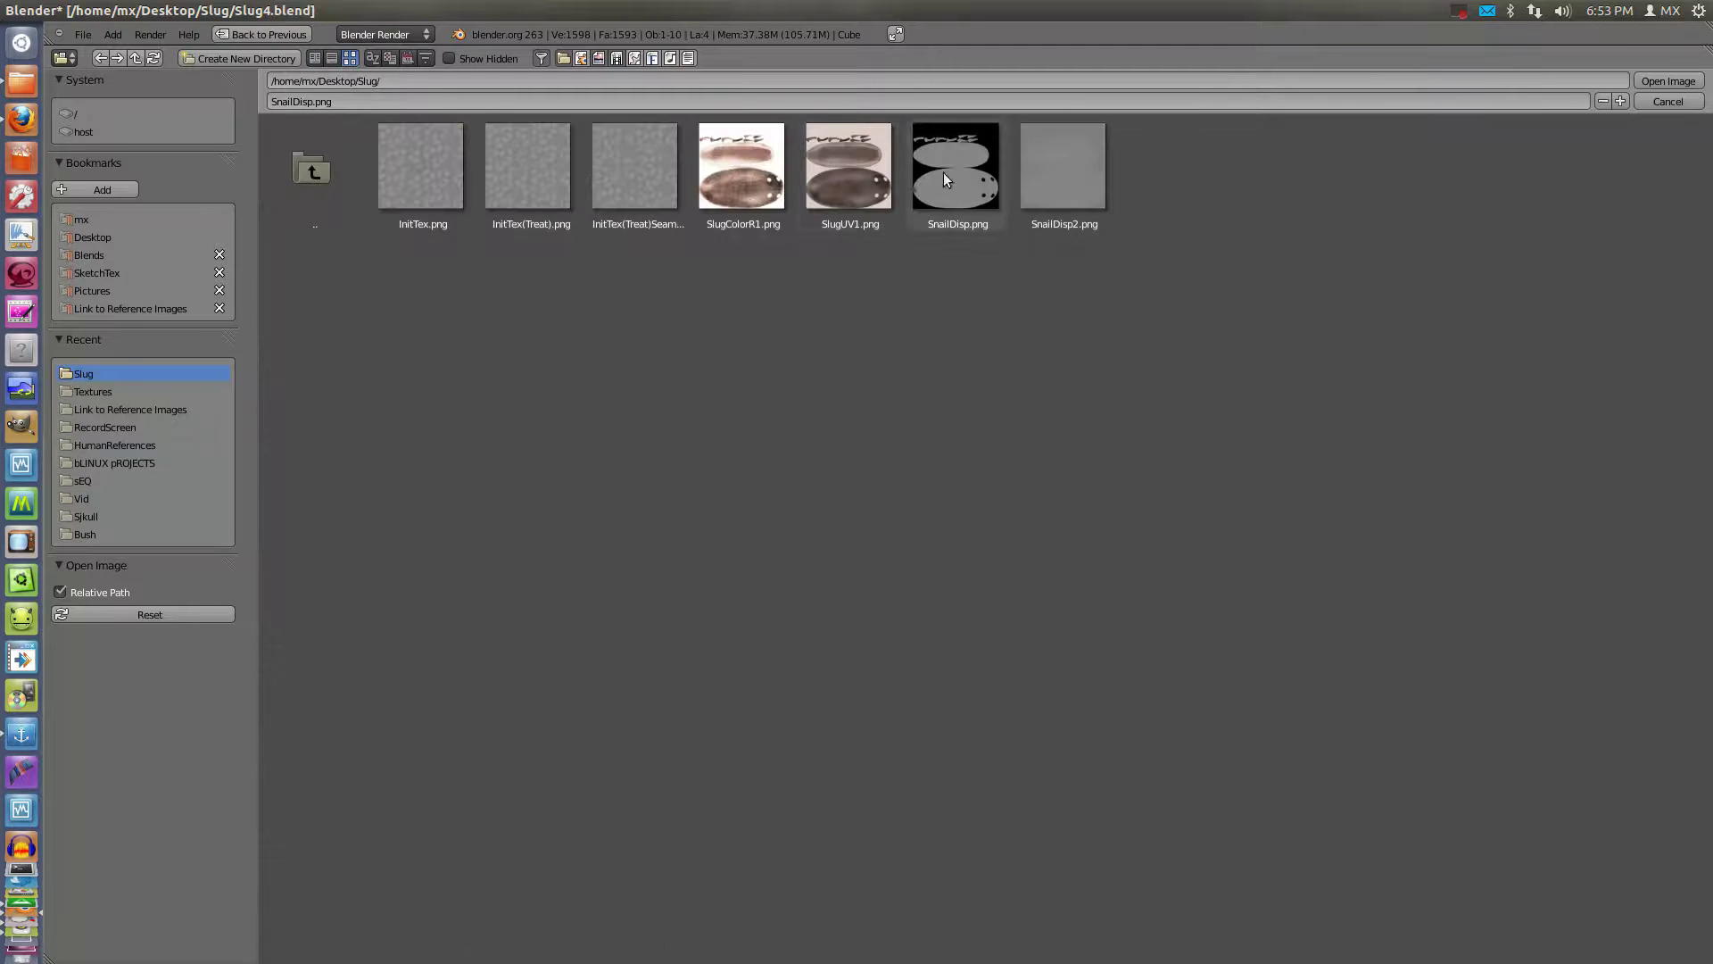
click(1050, 157)
double_click(1049, 149)
scroll(564, 552, down, 3)
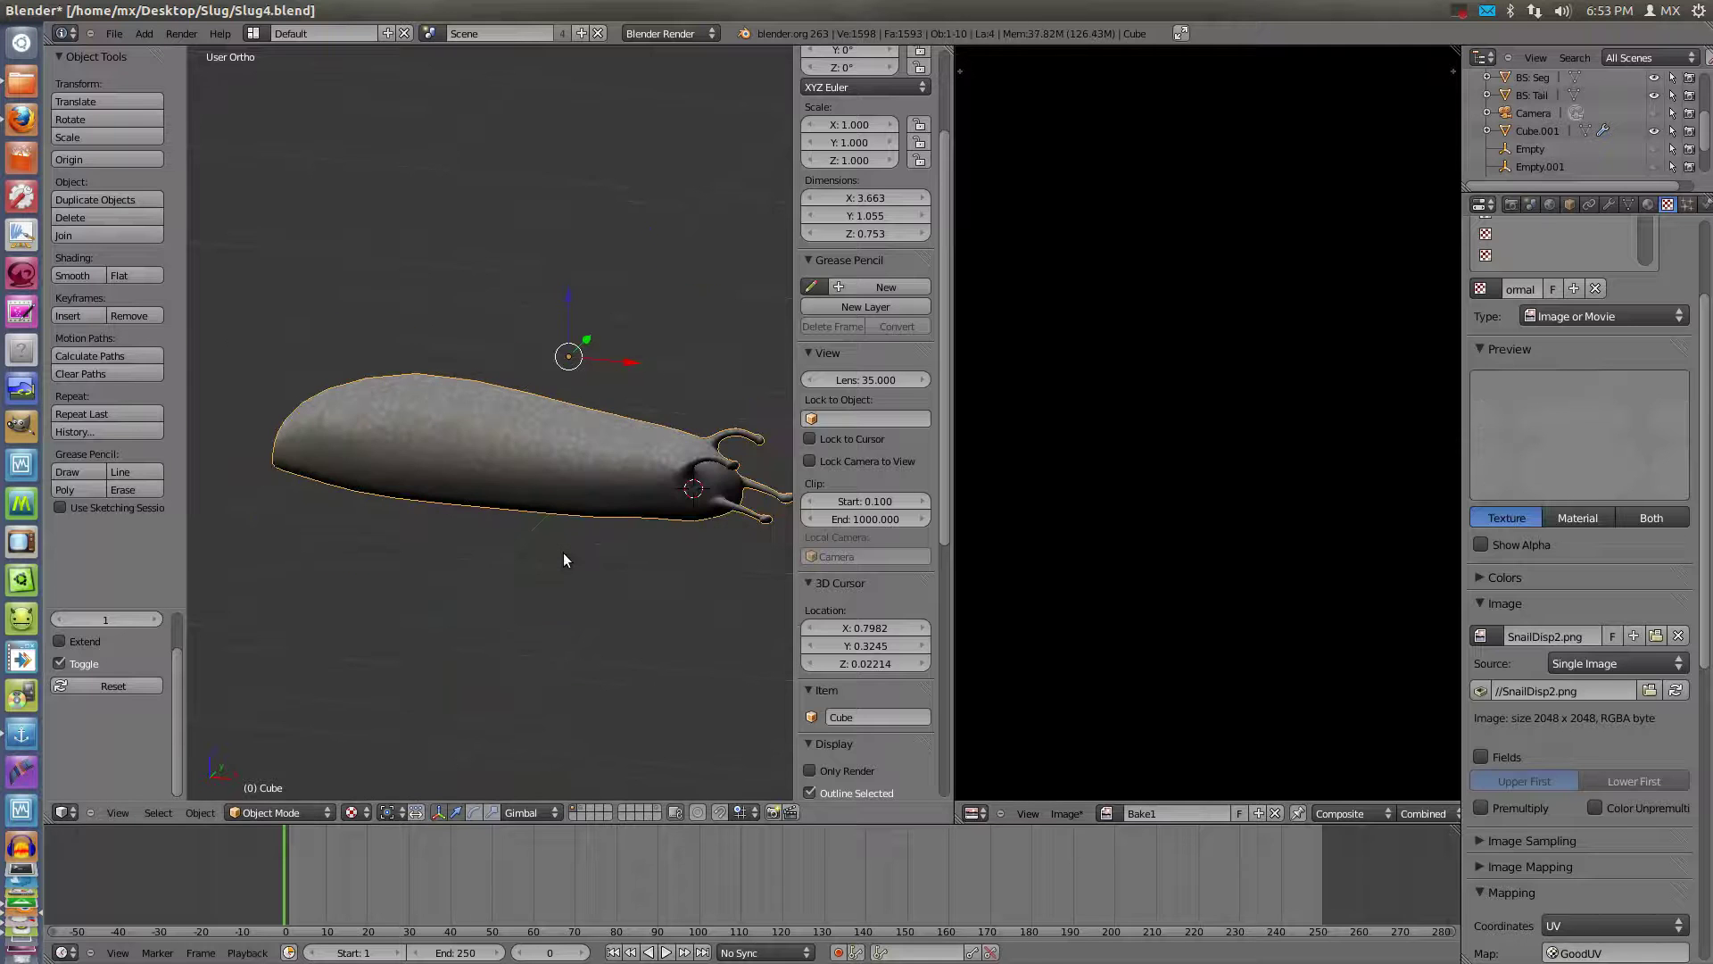
Render the slug in a fresh slot and inspect it full-screen, including the tail
key(KP_0)
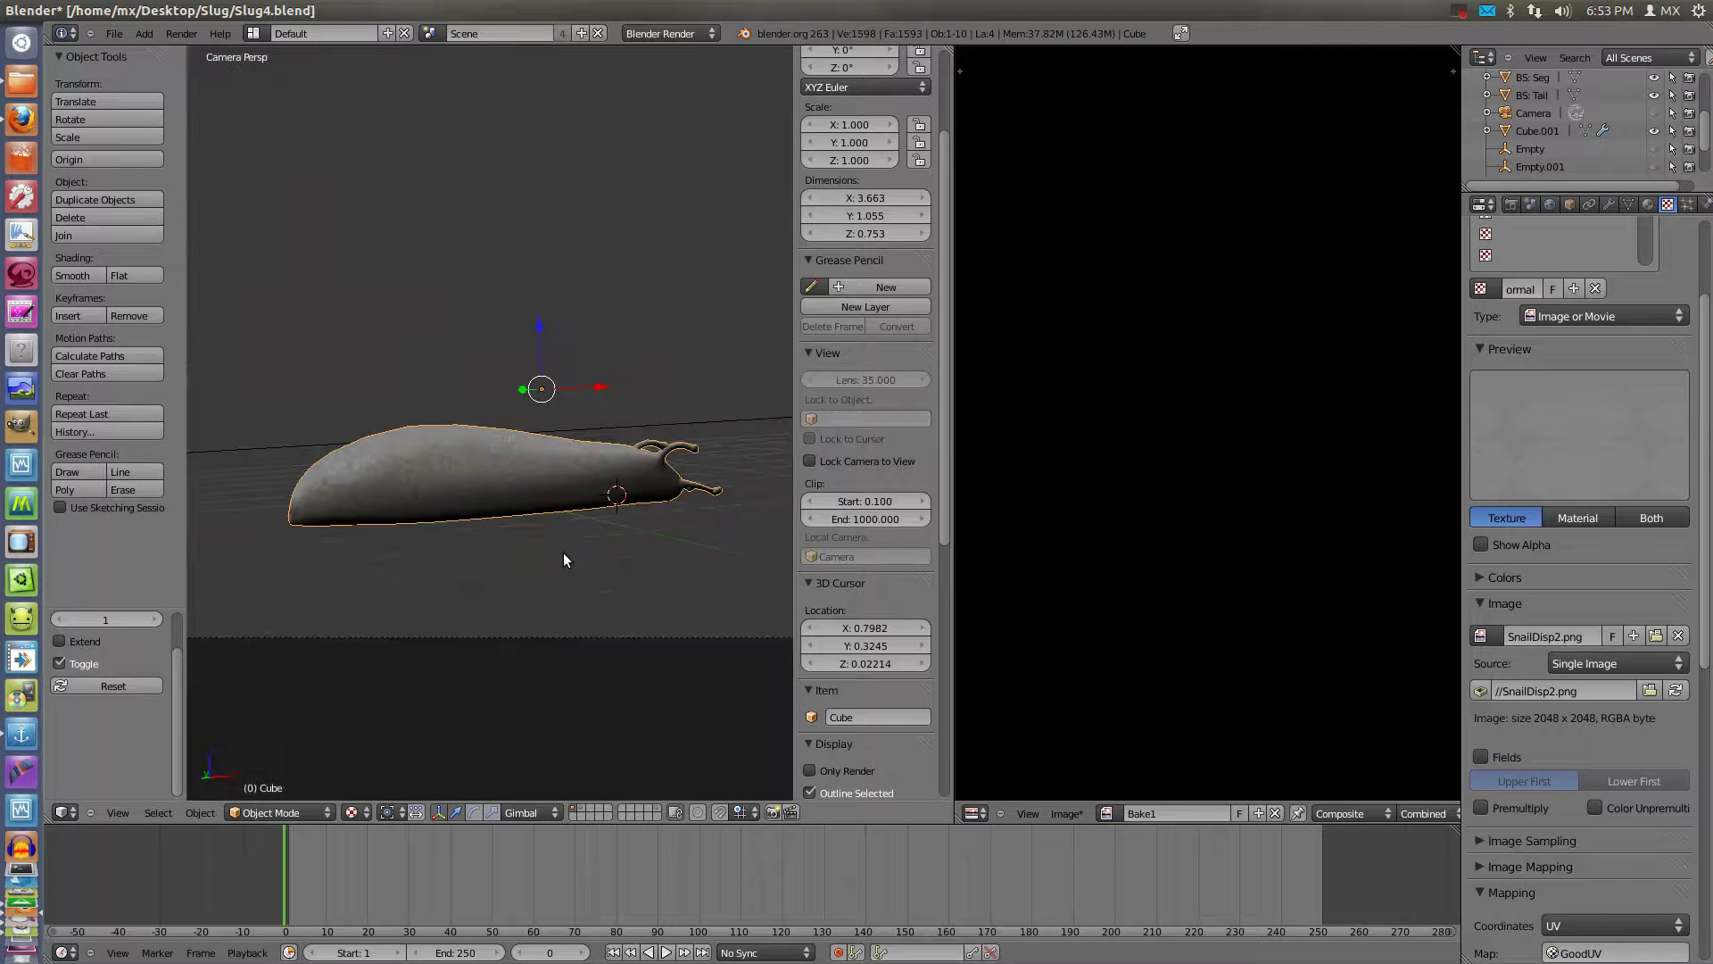
key(F12)
key(j)
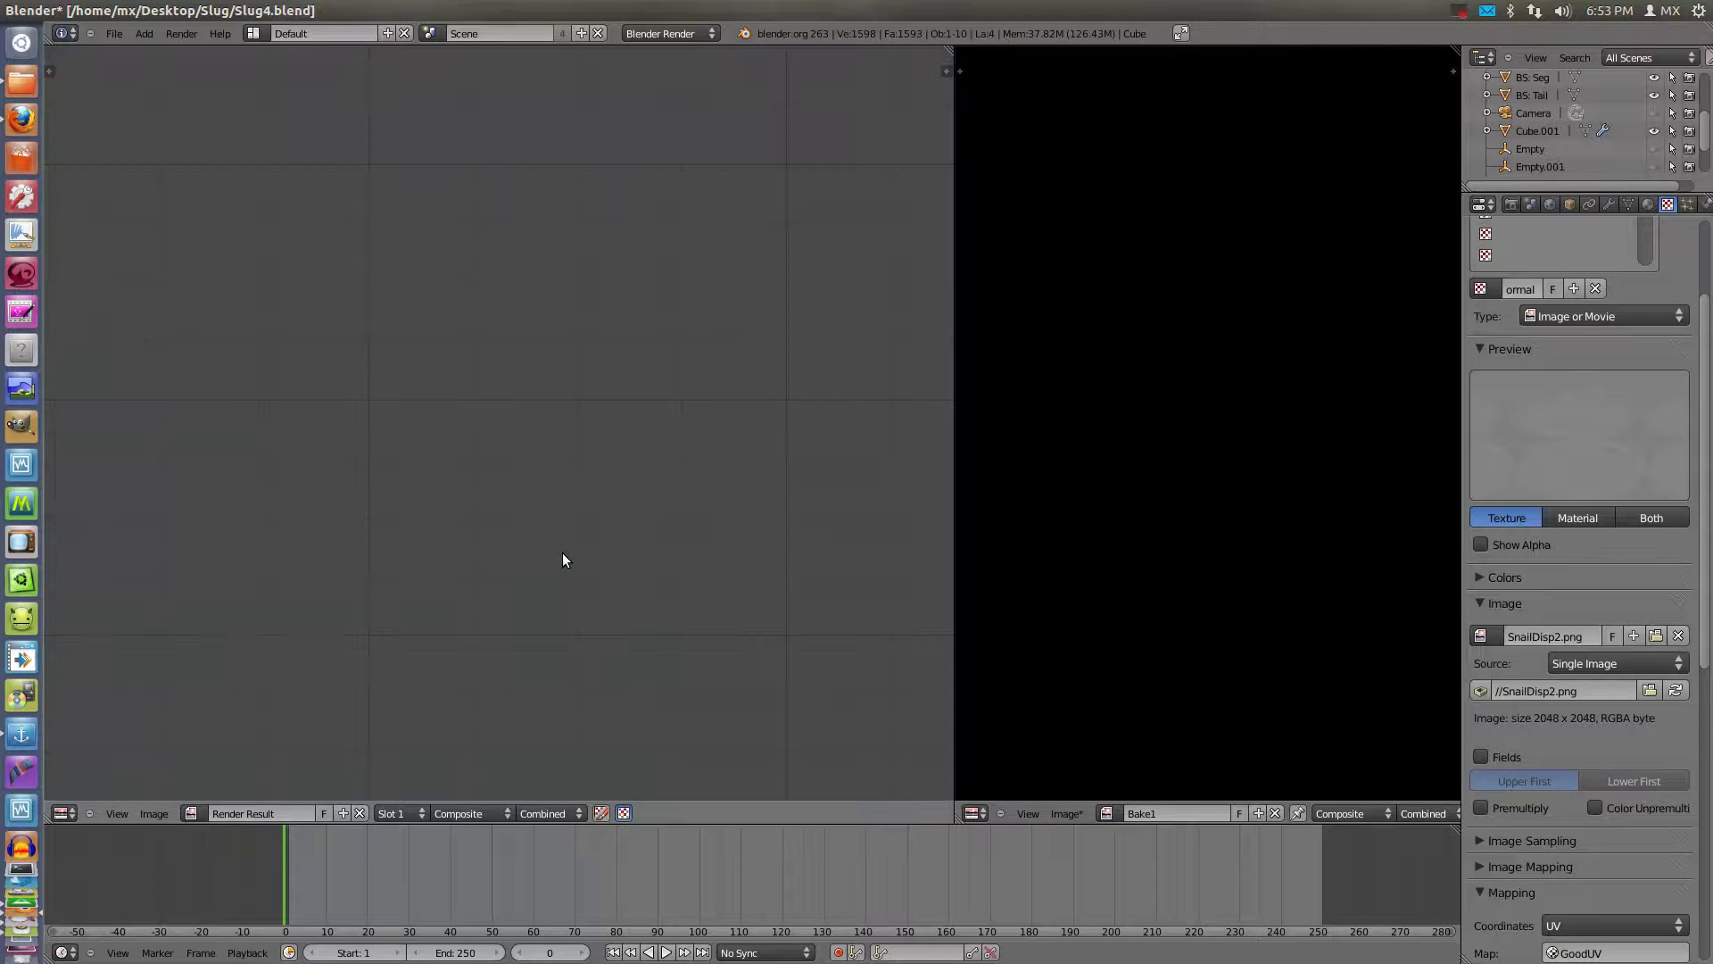
key(F12)
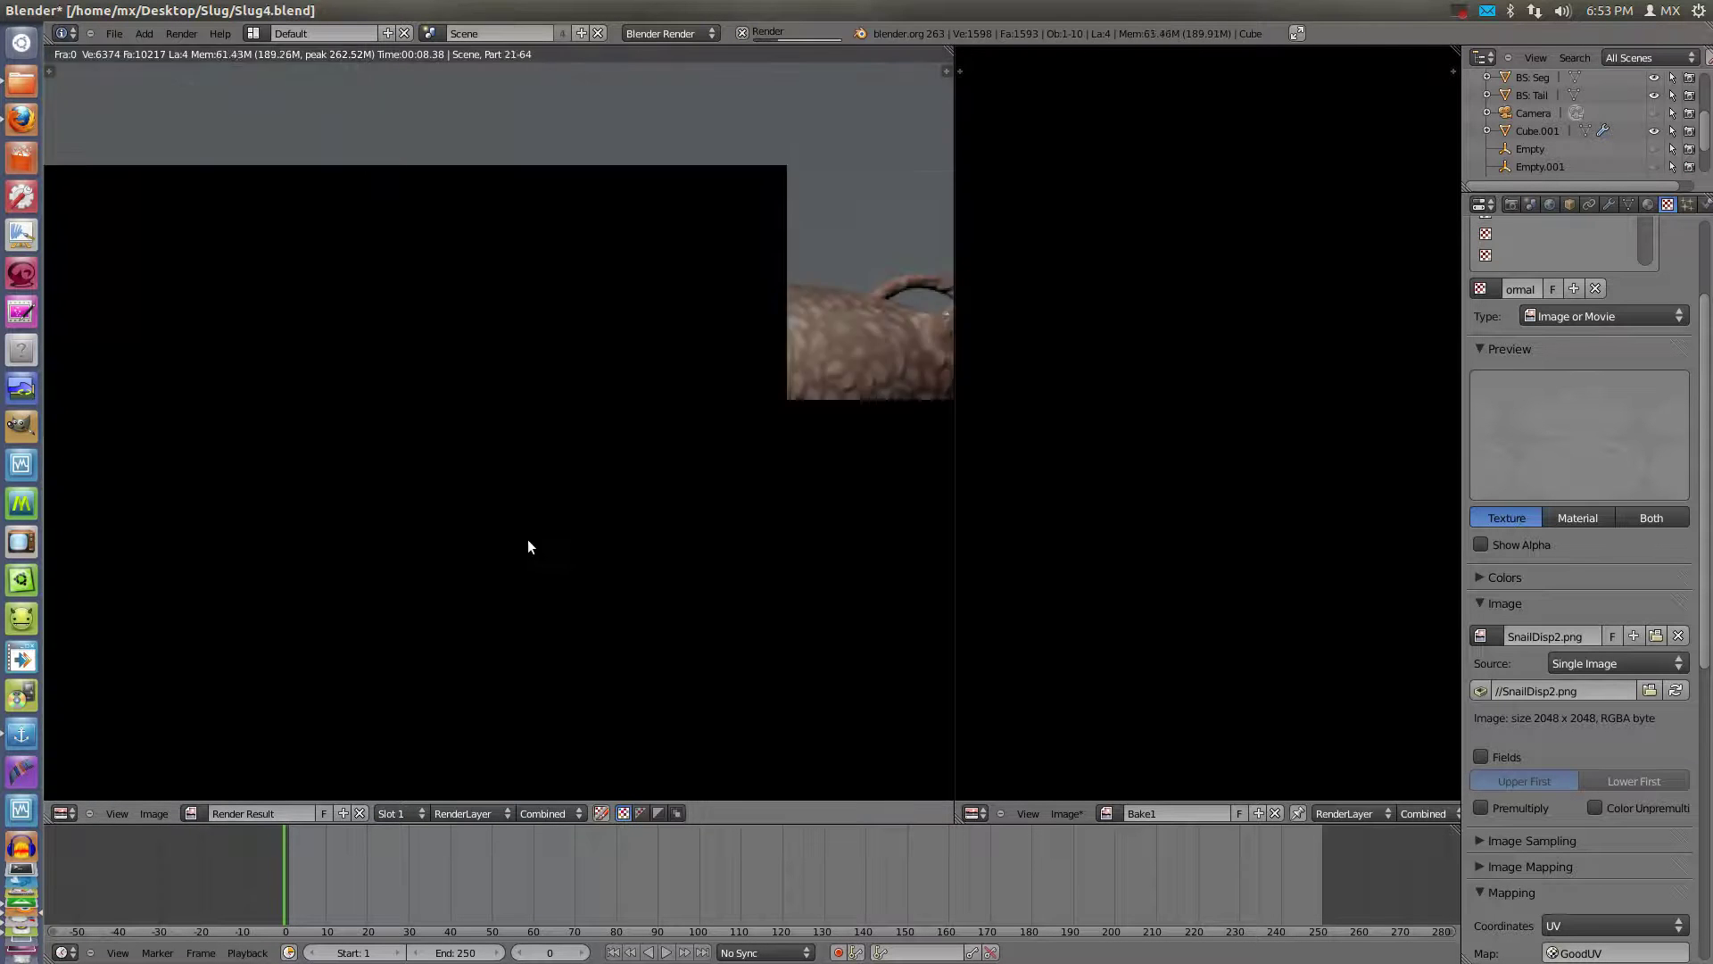
key(ctrl+Up)
scroll(527, 547, up, 3)
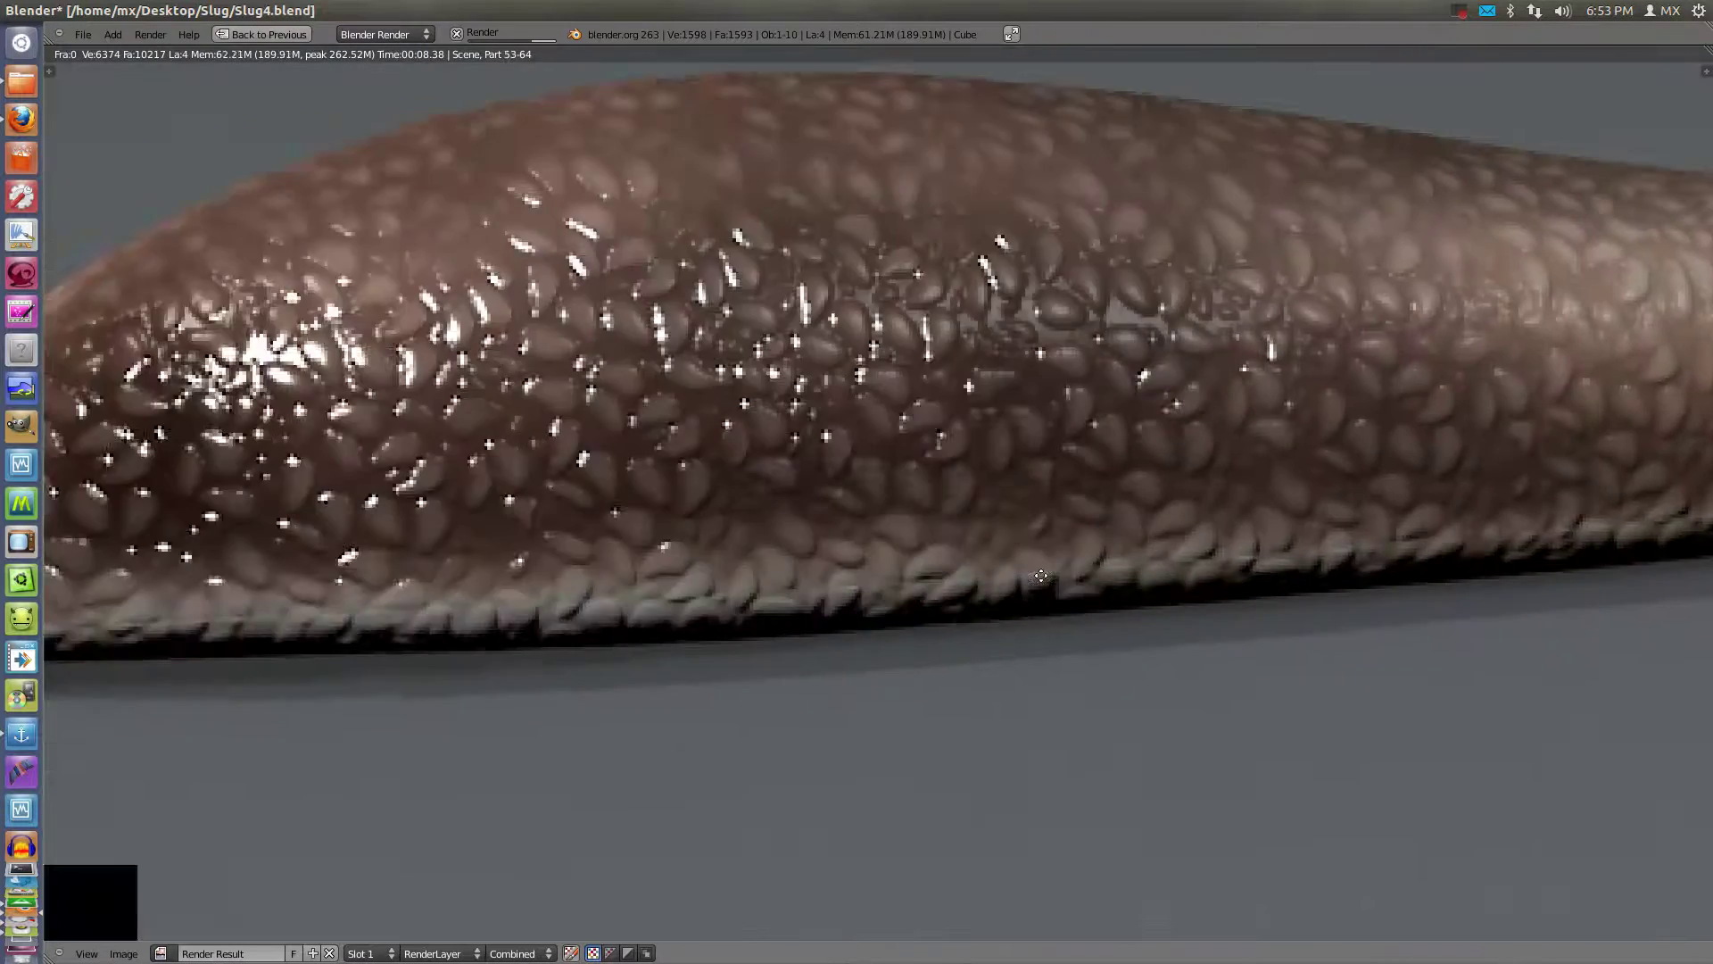
scroll(1235, 598, up, 2)
scroll(1235, 593, down, 1)
scroll(1196, 590, down, 2)
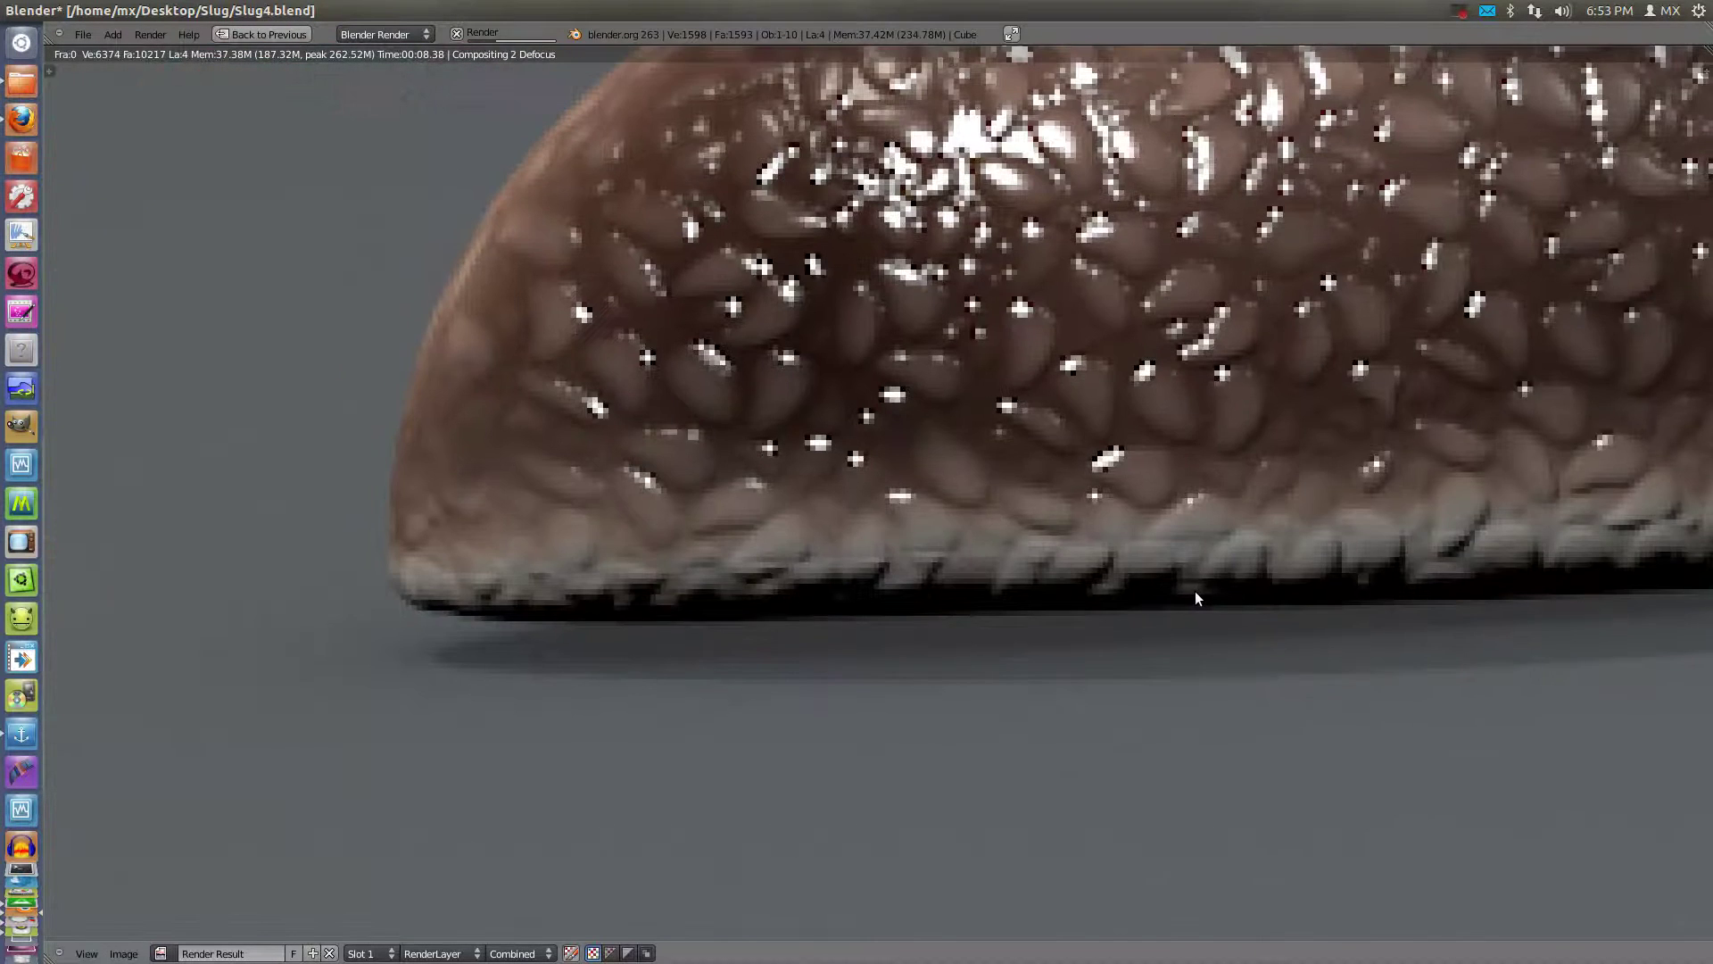
scroll(1201, 591, up, 3)
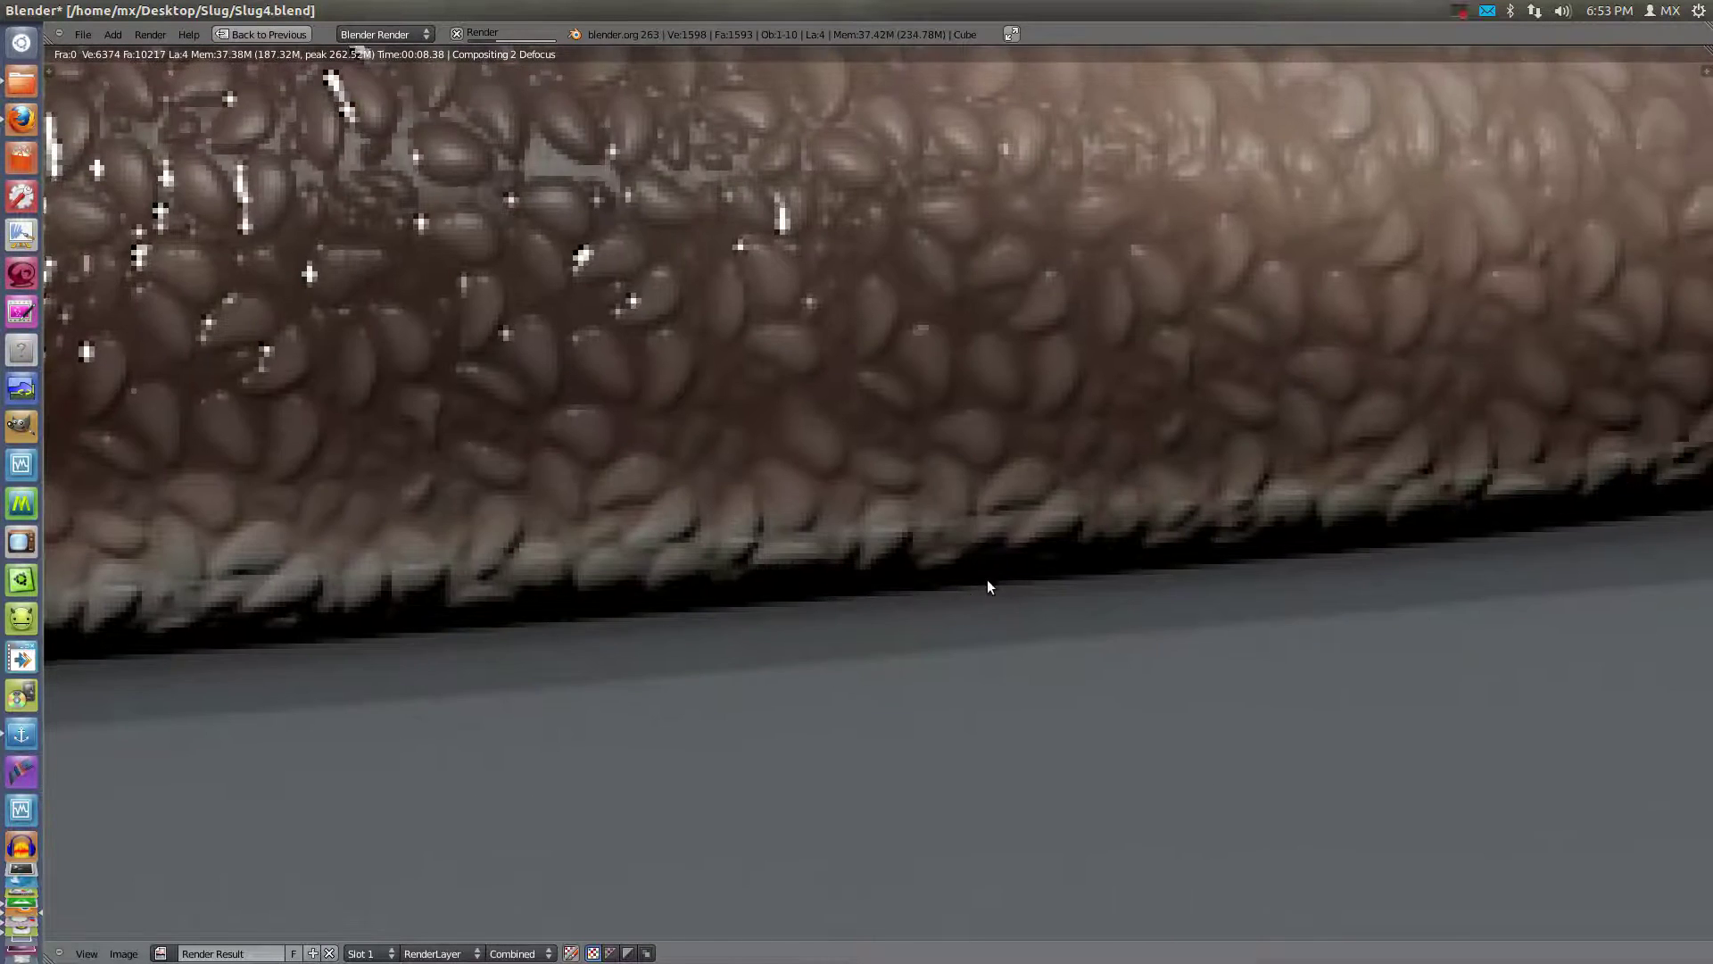
middle_drag(762, 570, 425, 598)
scroll(700, 529, down, 2)
scroll(700, 529, up, 2)
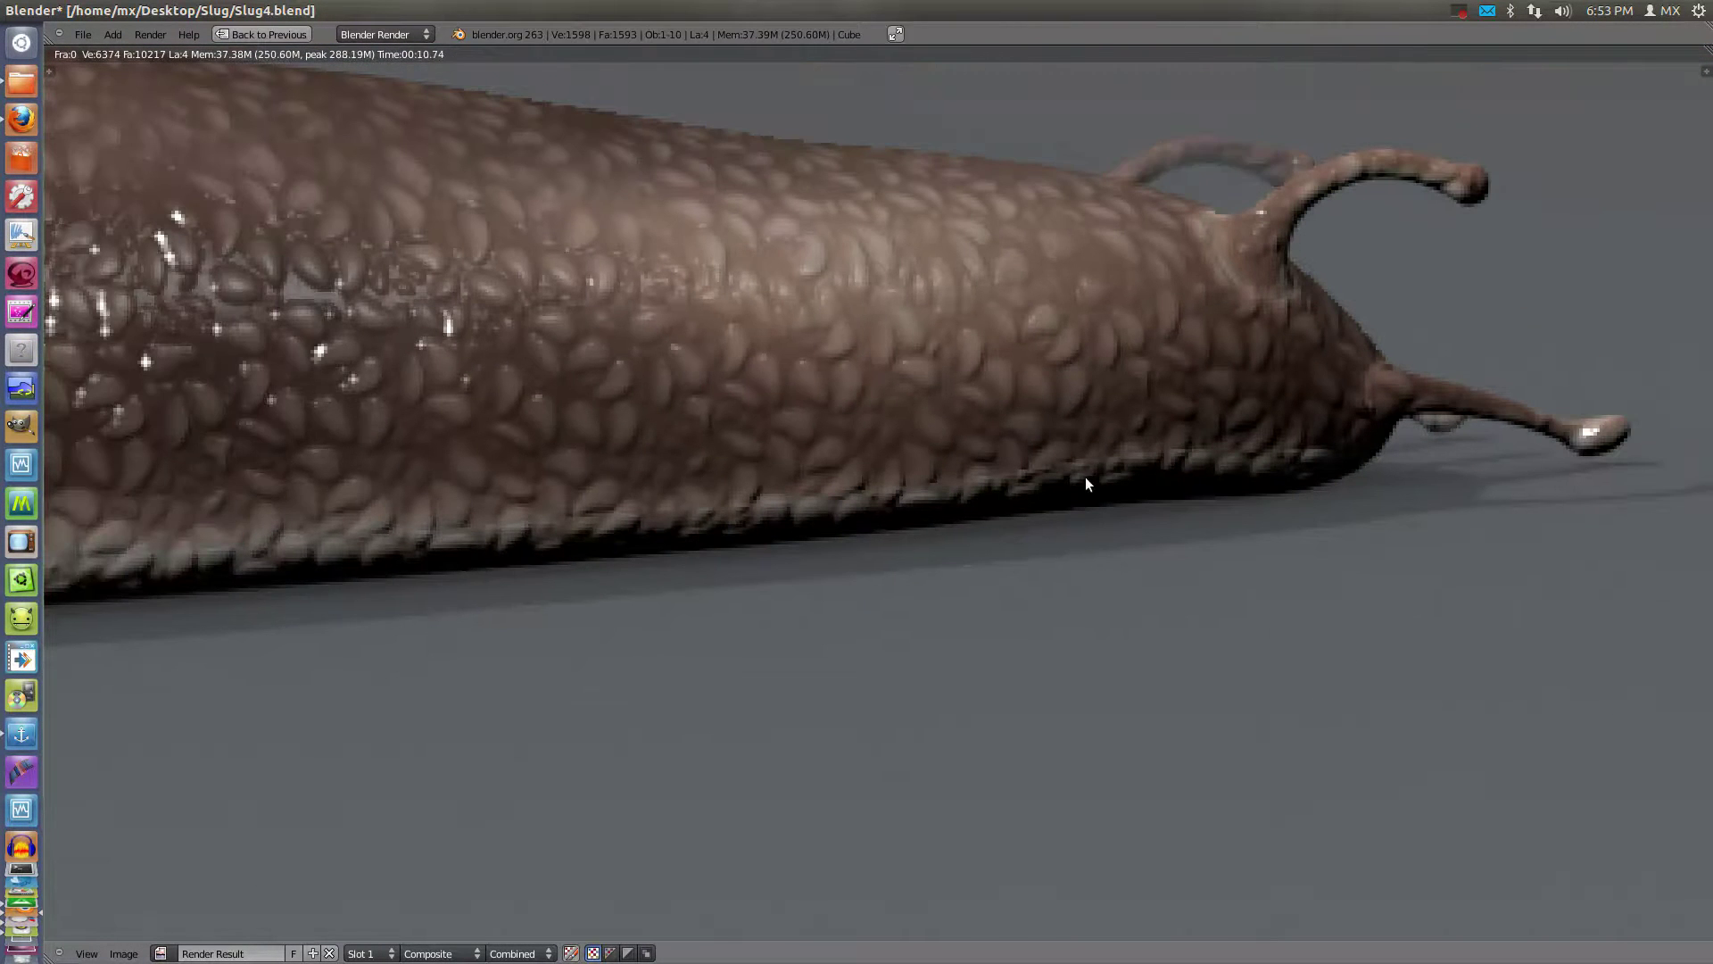
scroll(1076, 490, up, 2)
scroll(1076, 492, down, 2)
scroll(1075, 491, up, 2)
Set the texture's bump mapping method to Best and render again
key(Escape)
key(ctrl+Up)
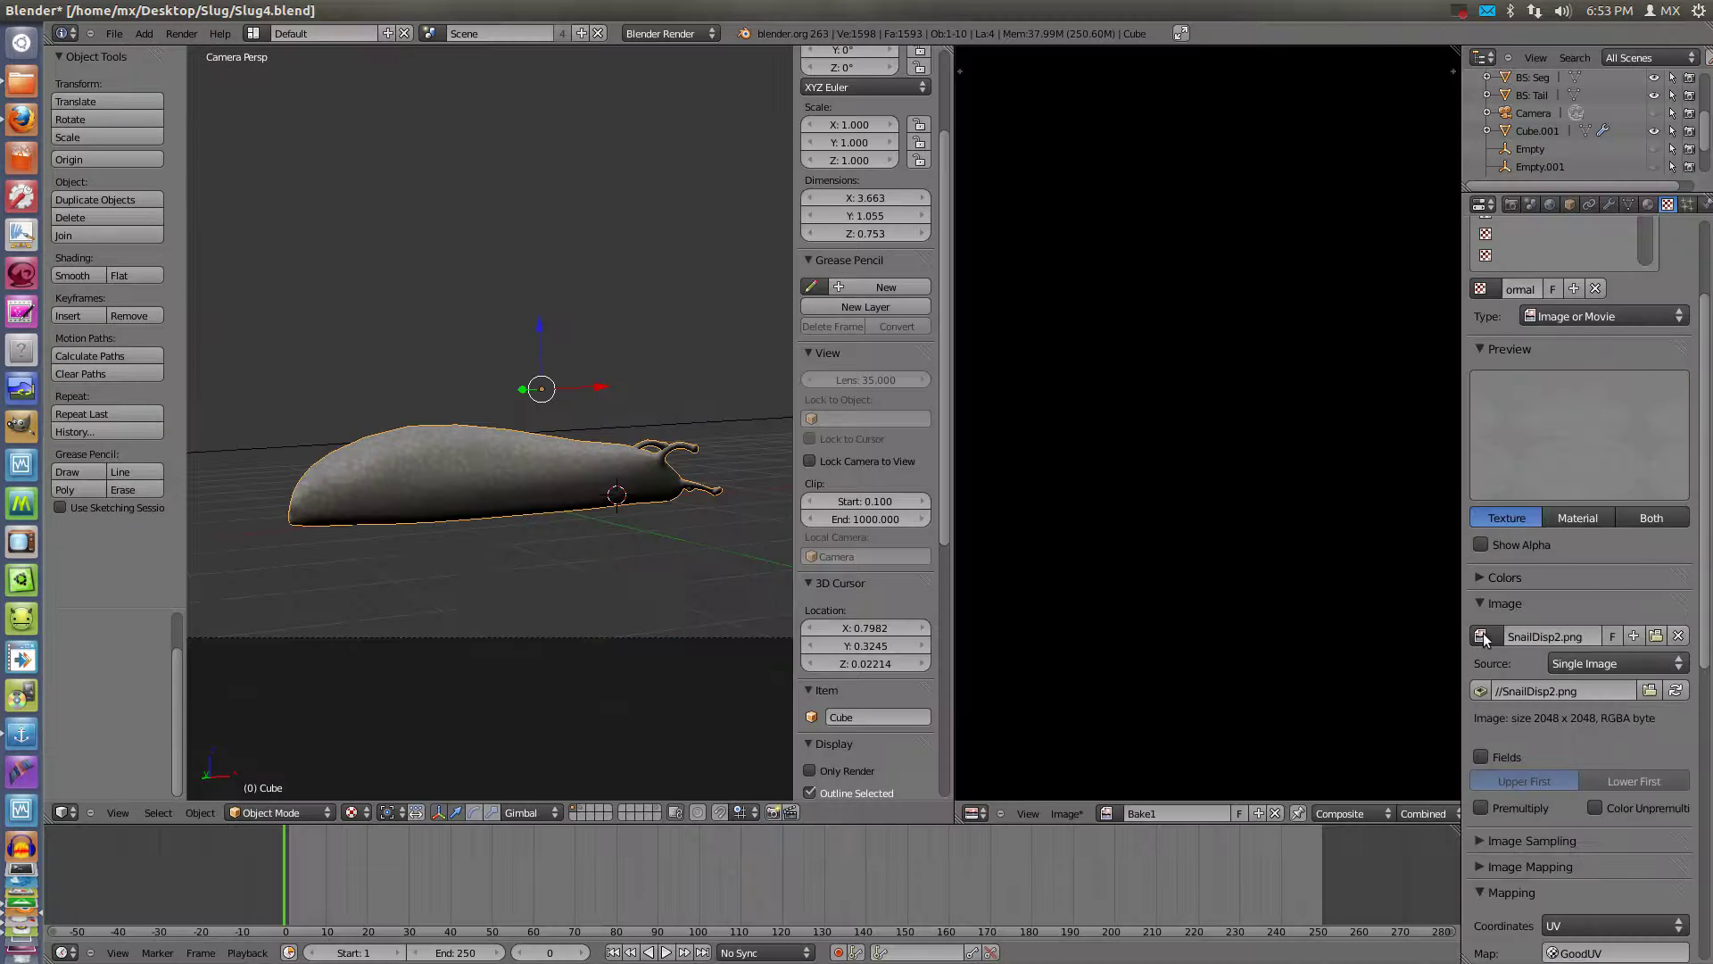
scroll(1602, 711, down, 3)
scroll(1573, 764, down, 3)
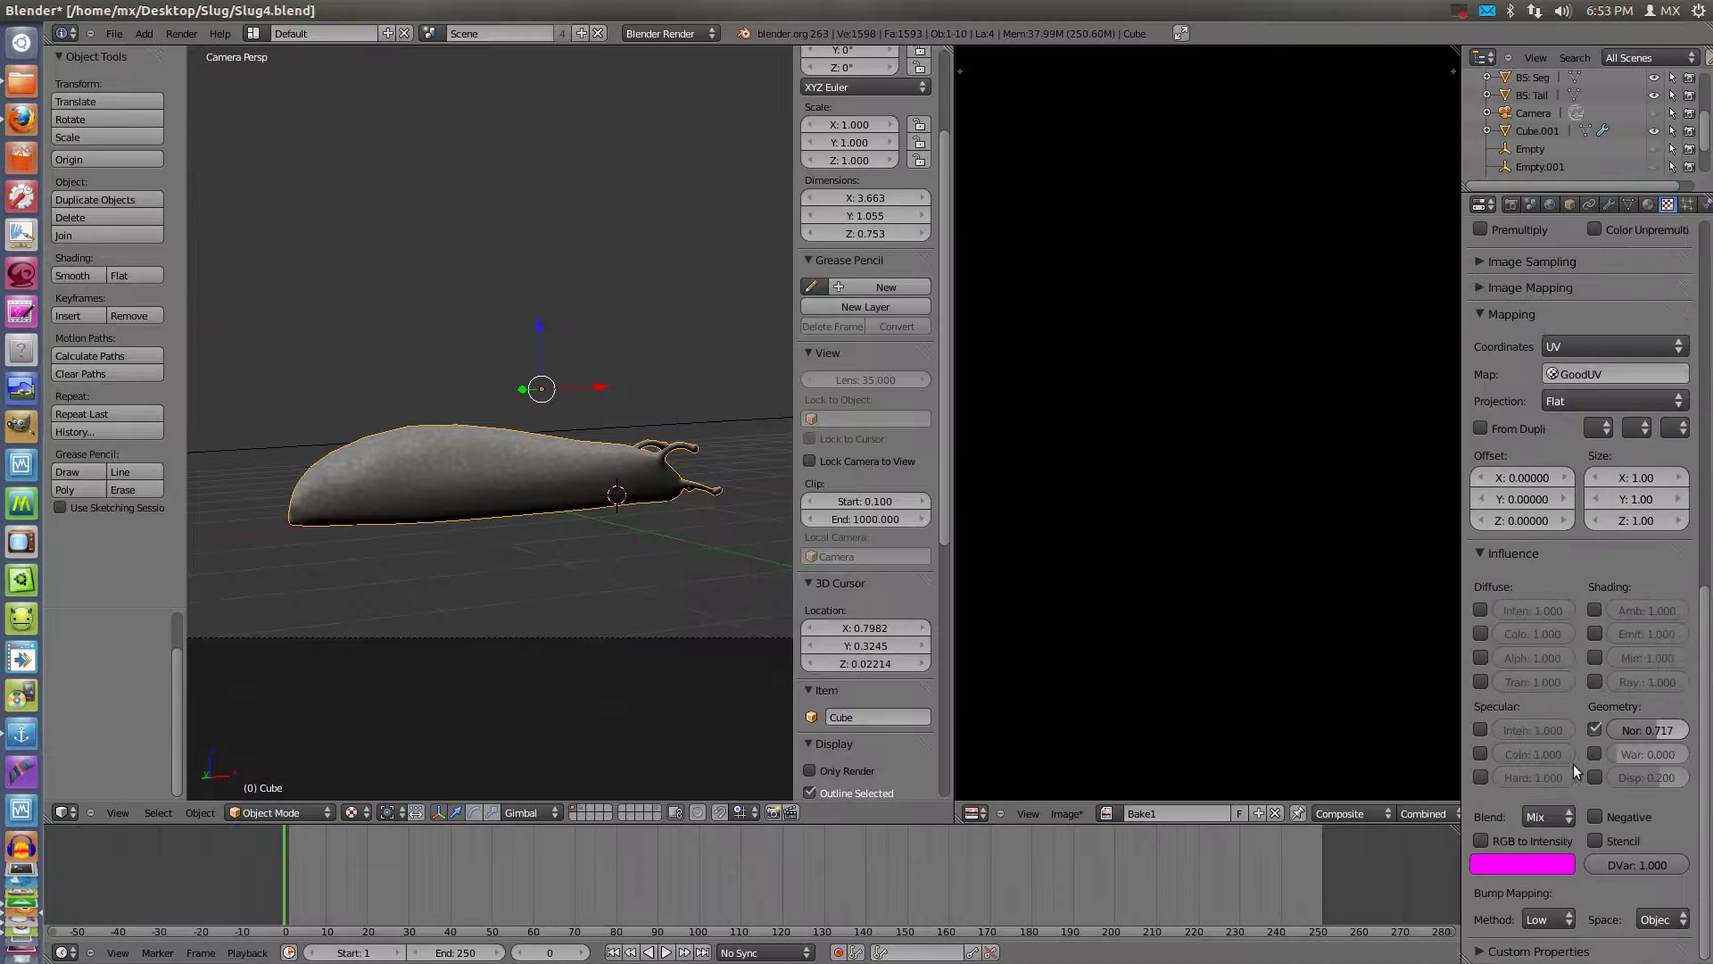
click(1551, 919)
click(1508, 802)
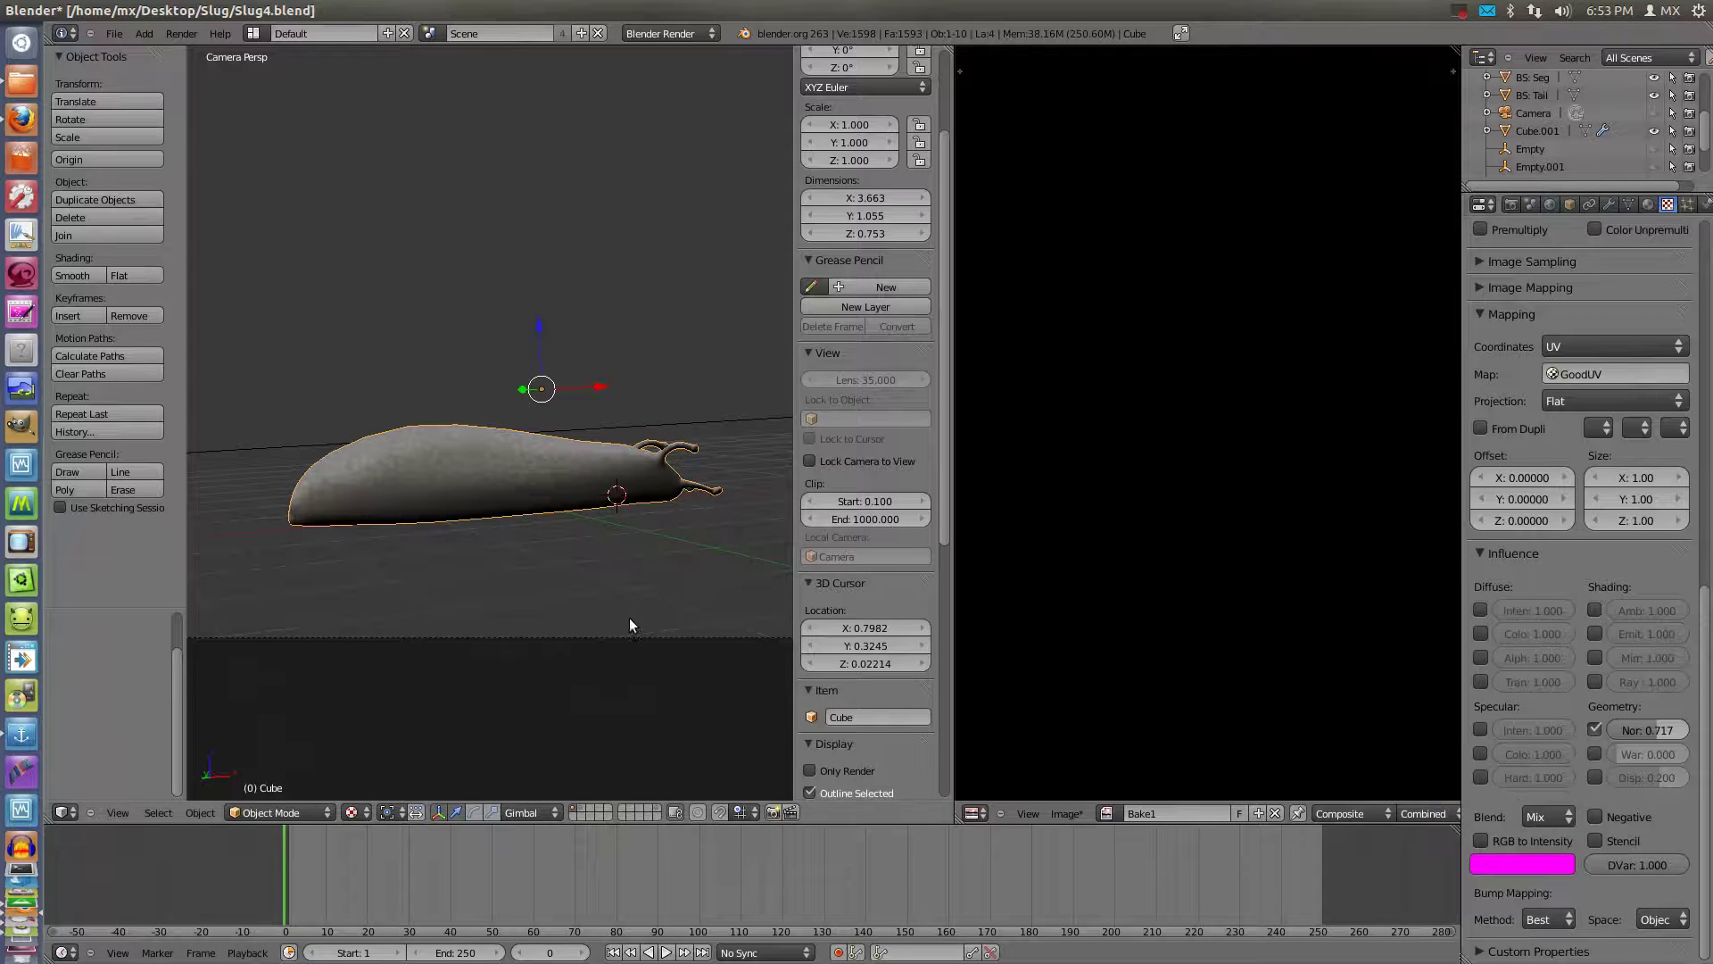
key(F12)
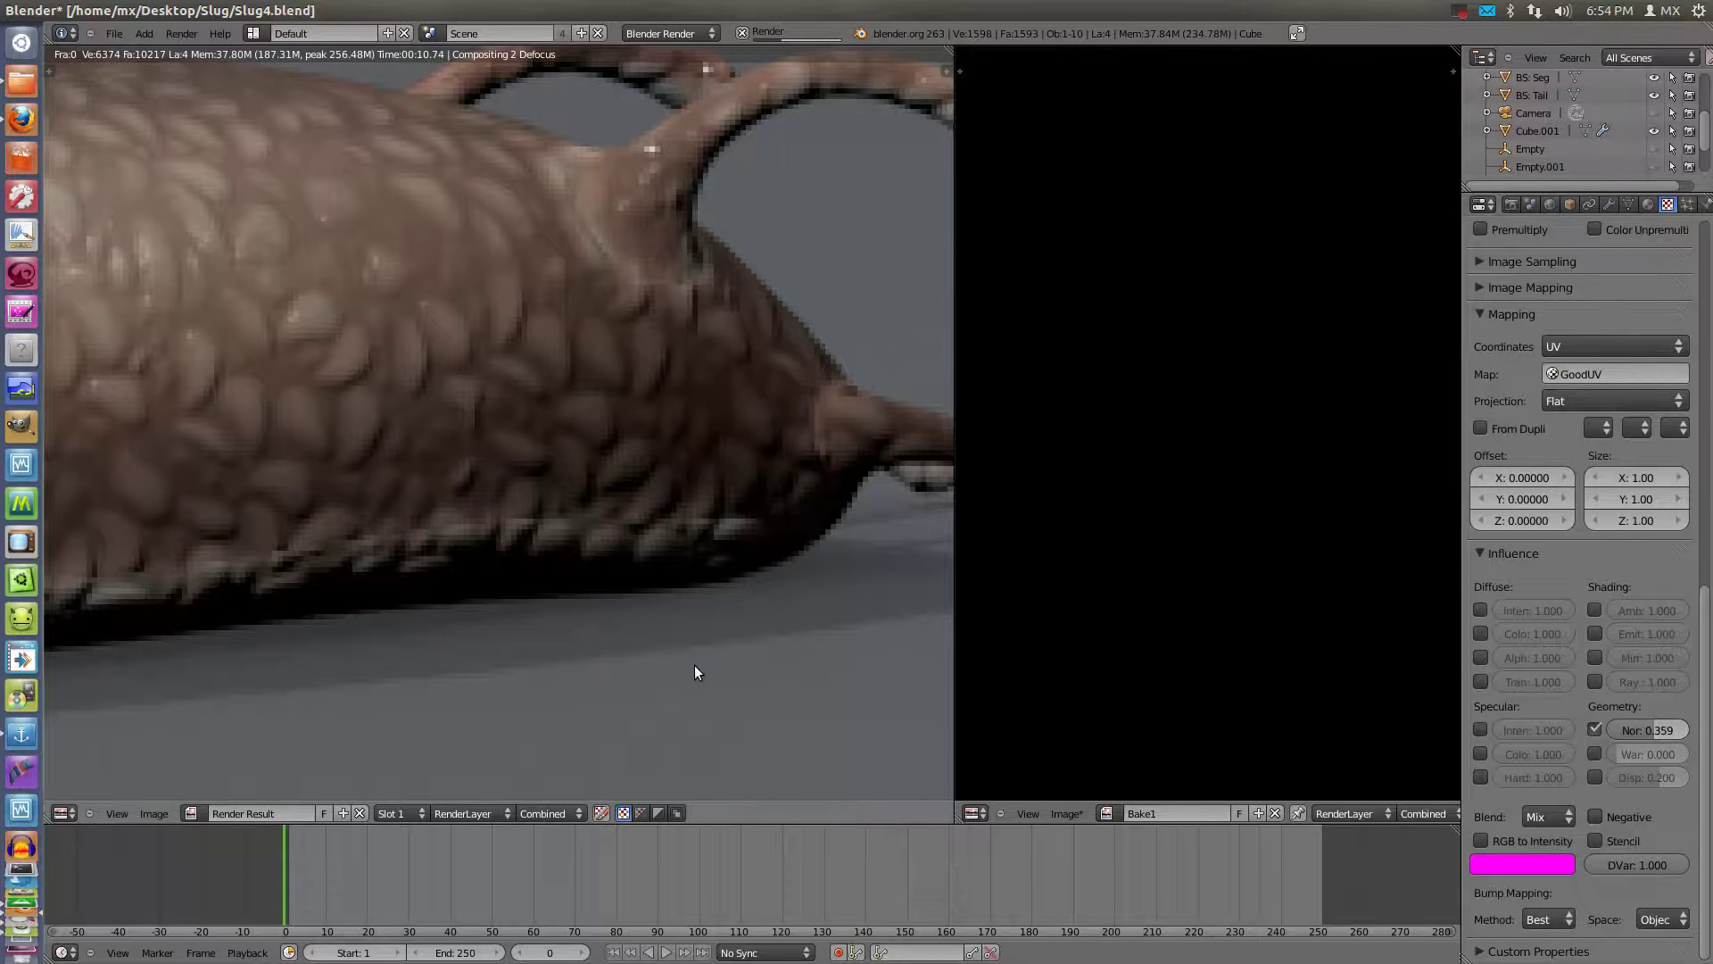
Re-render with 0.359 normal influence and inspect the skin, front, underside and head
key(F12)
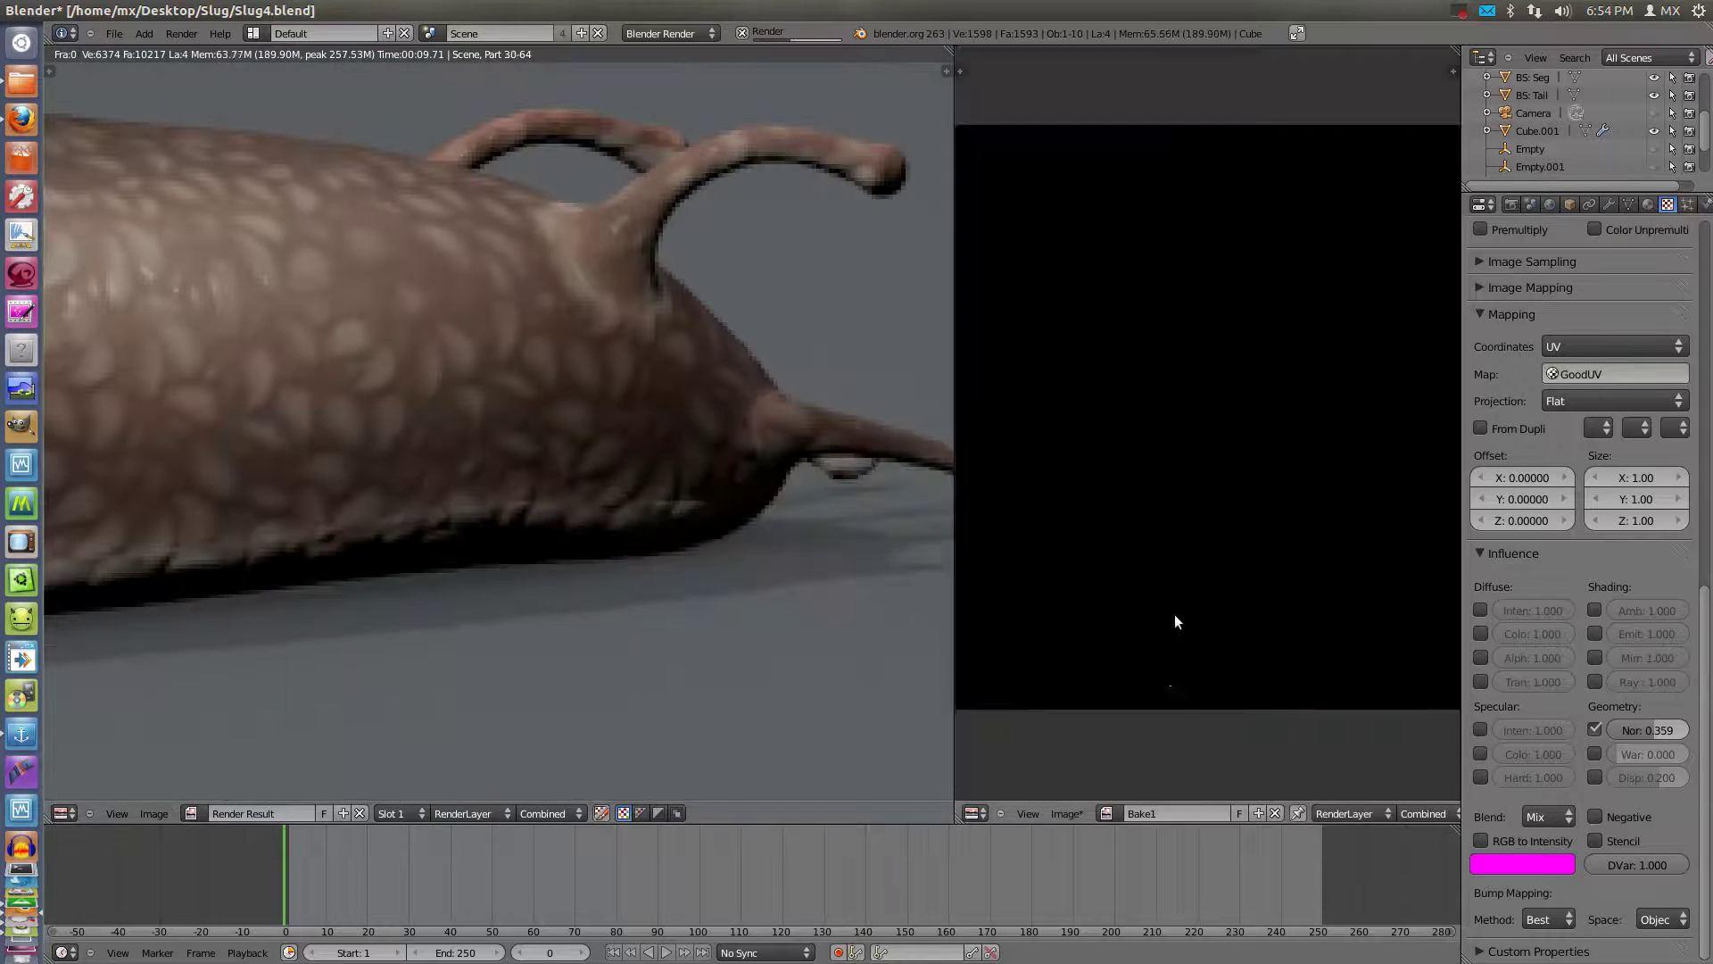
scroll(1178, 612, down, 1)
scroll(508, 579, up, 2)
middle_drag(508, 580, 911, 561)
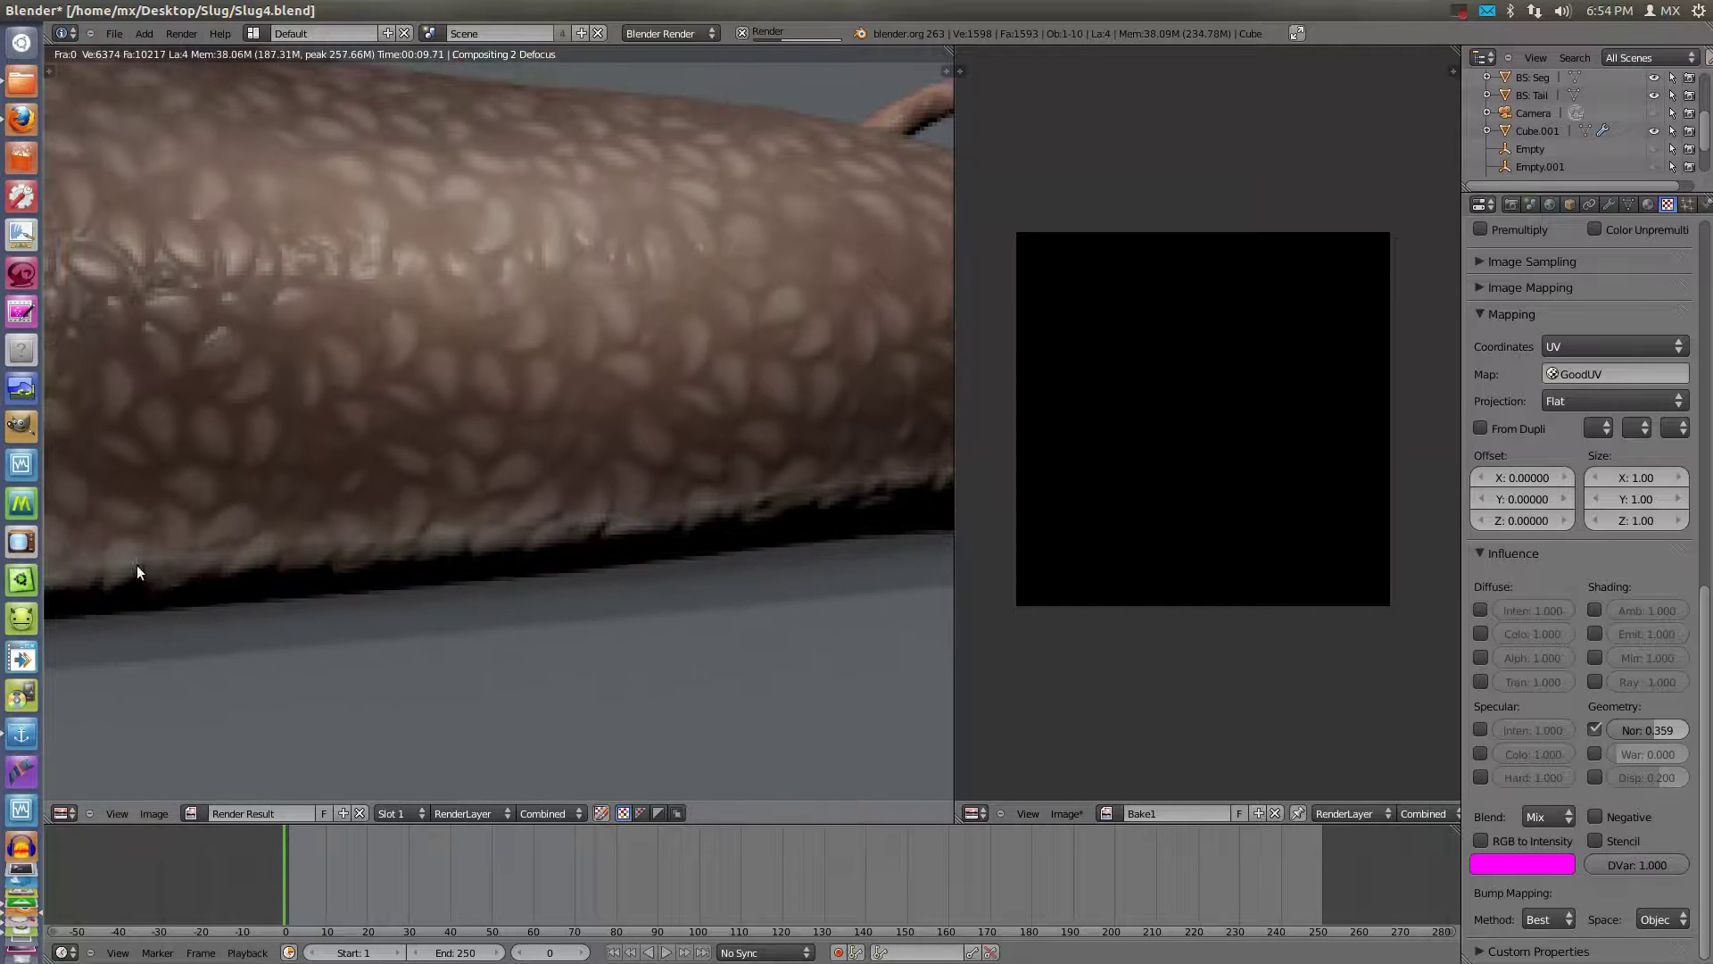
scroll(450, 553, down, 2)
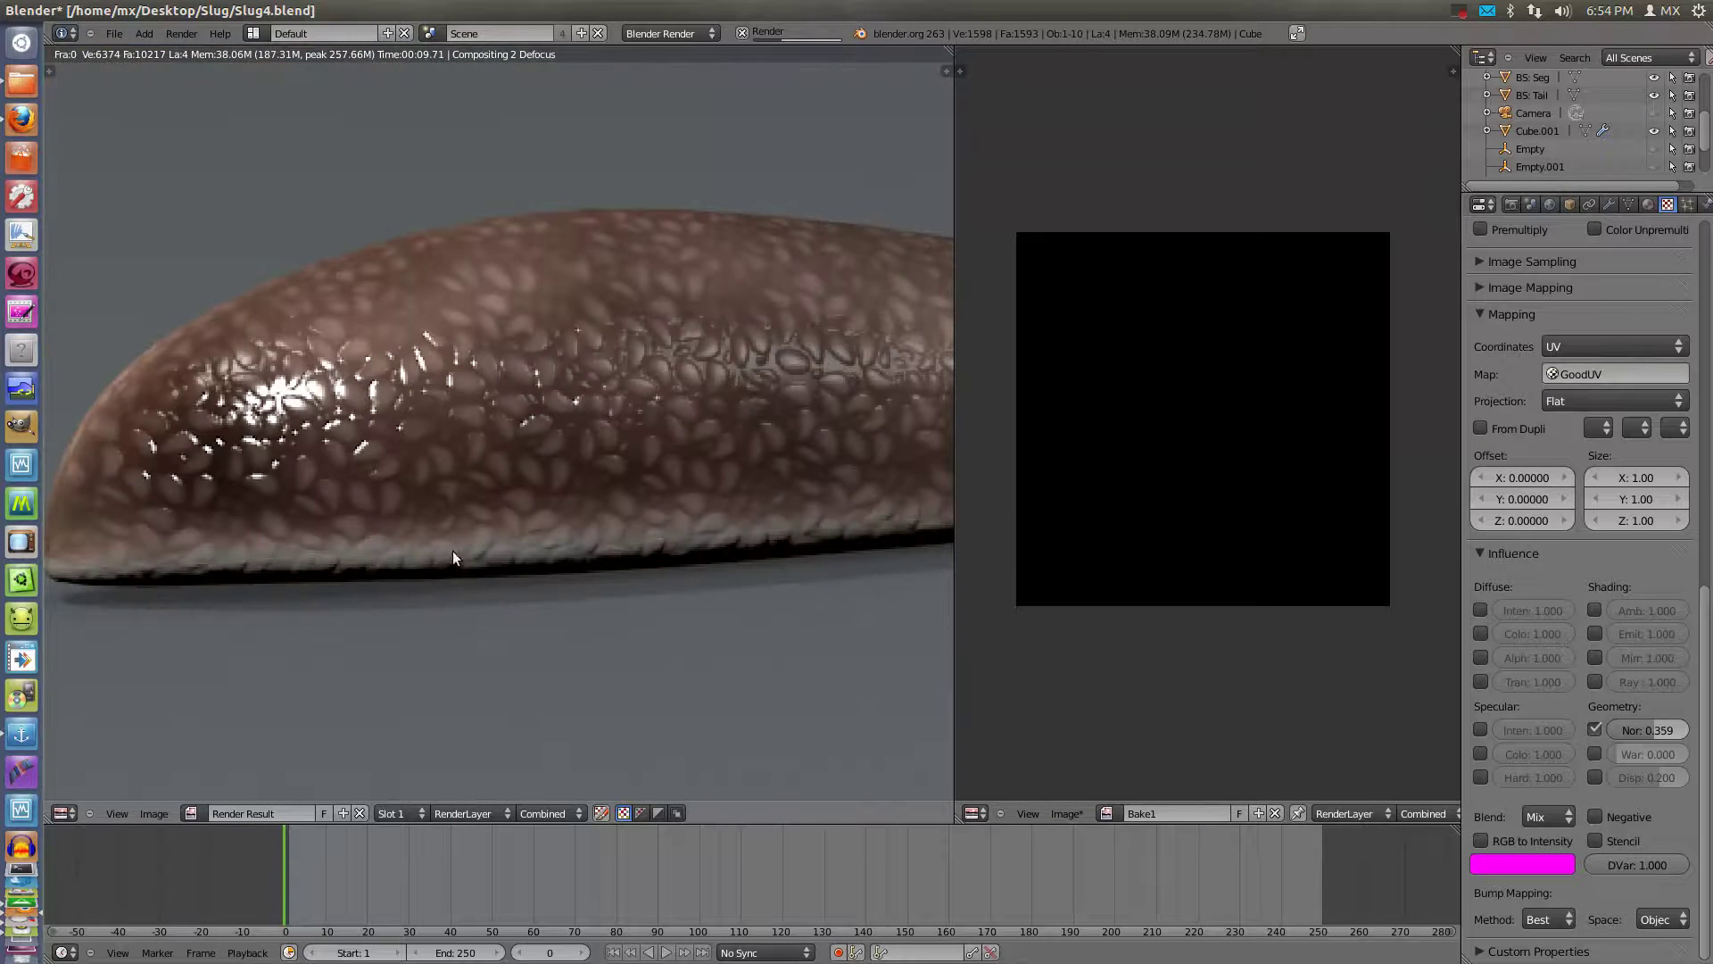
scroll(456, 572, up, 2)
middle_drag(455, 572, 599, 544)
scroll(599, 545, up, 1)
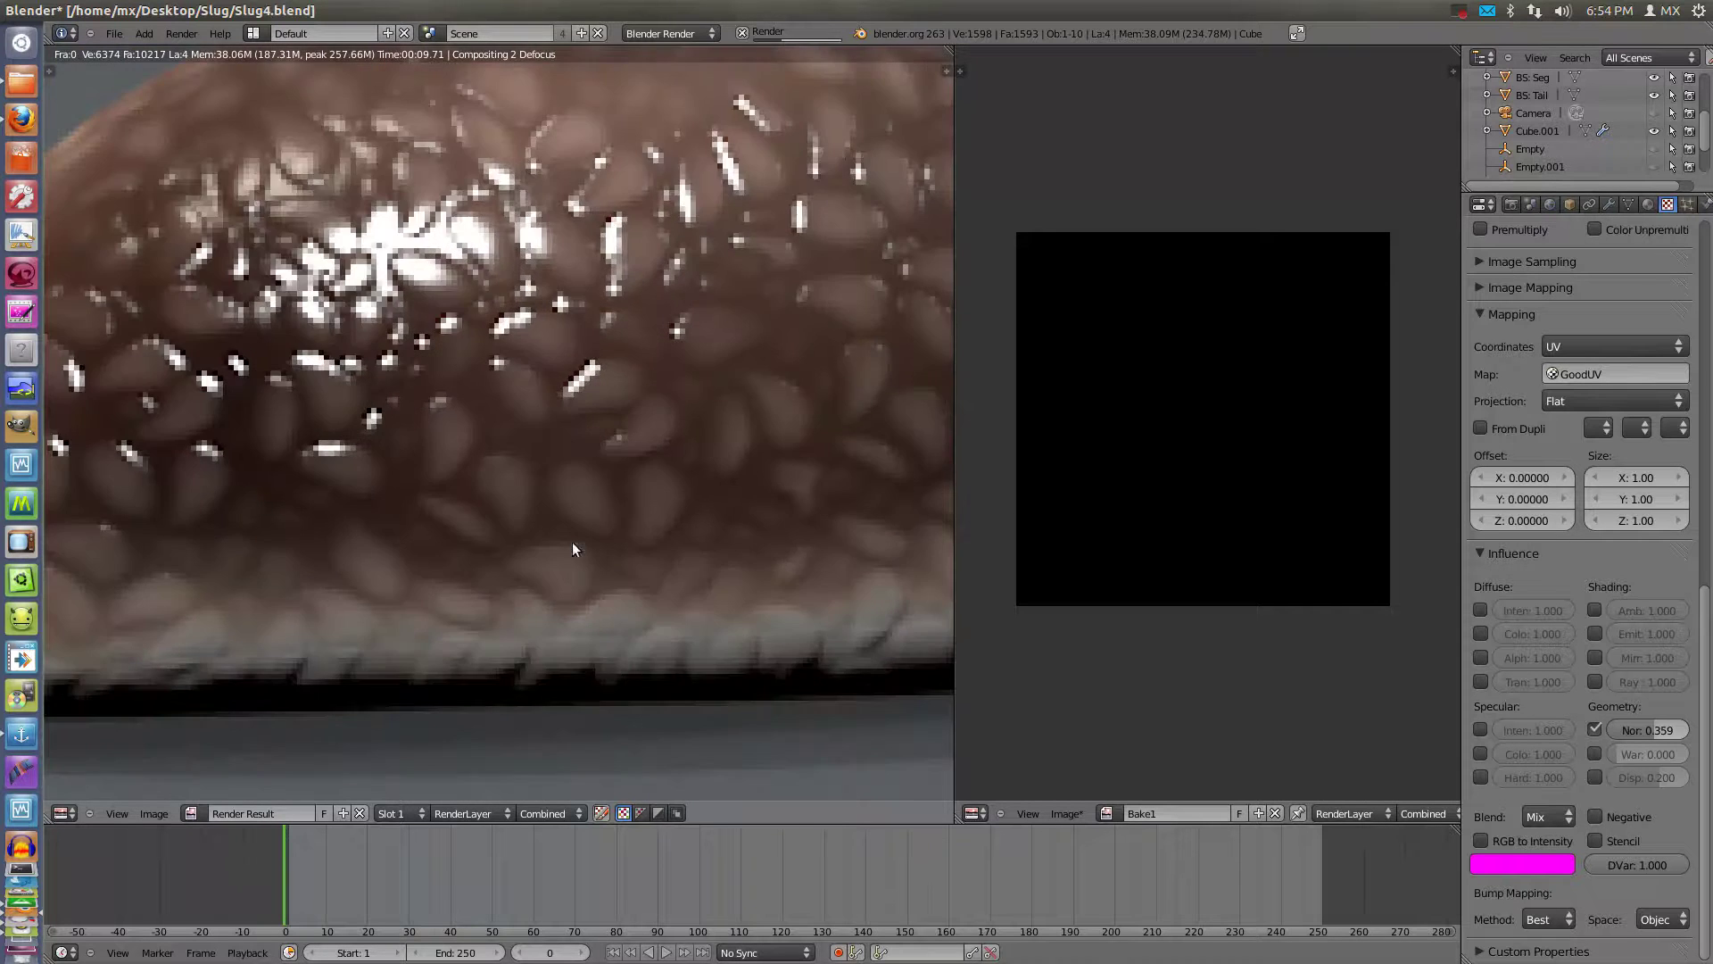
scroll(566, 562, up, 2)
scroll(589, 603, up, 1)
mouse_move(590, 604)
middle_down()
mouse_move(729, 353)
mouse_move(471, 448)
middle_up()
scroll(728, 352, down, 1)
scroll(471, 448, up, 1)
scroll(642, 522, up, 1)
scroll(673, 554, down, 1)
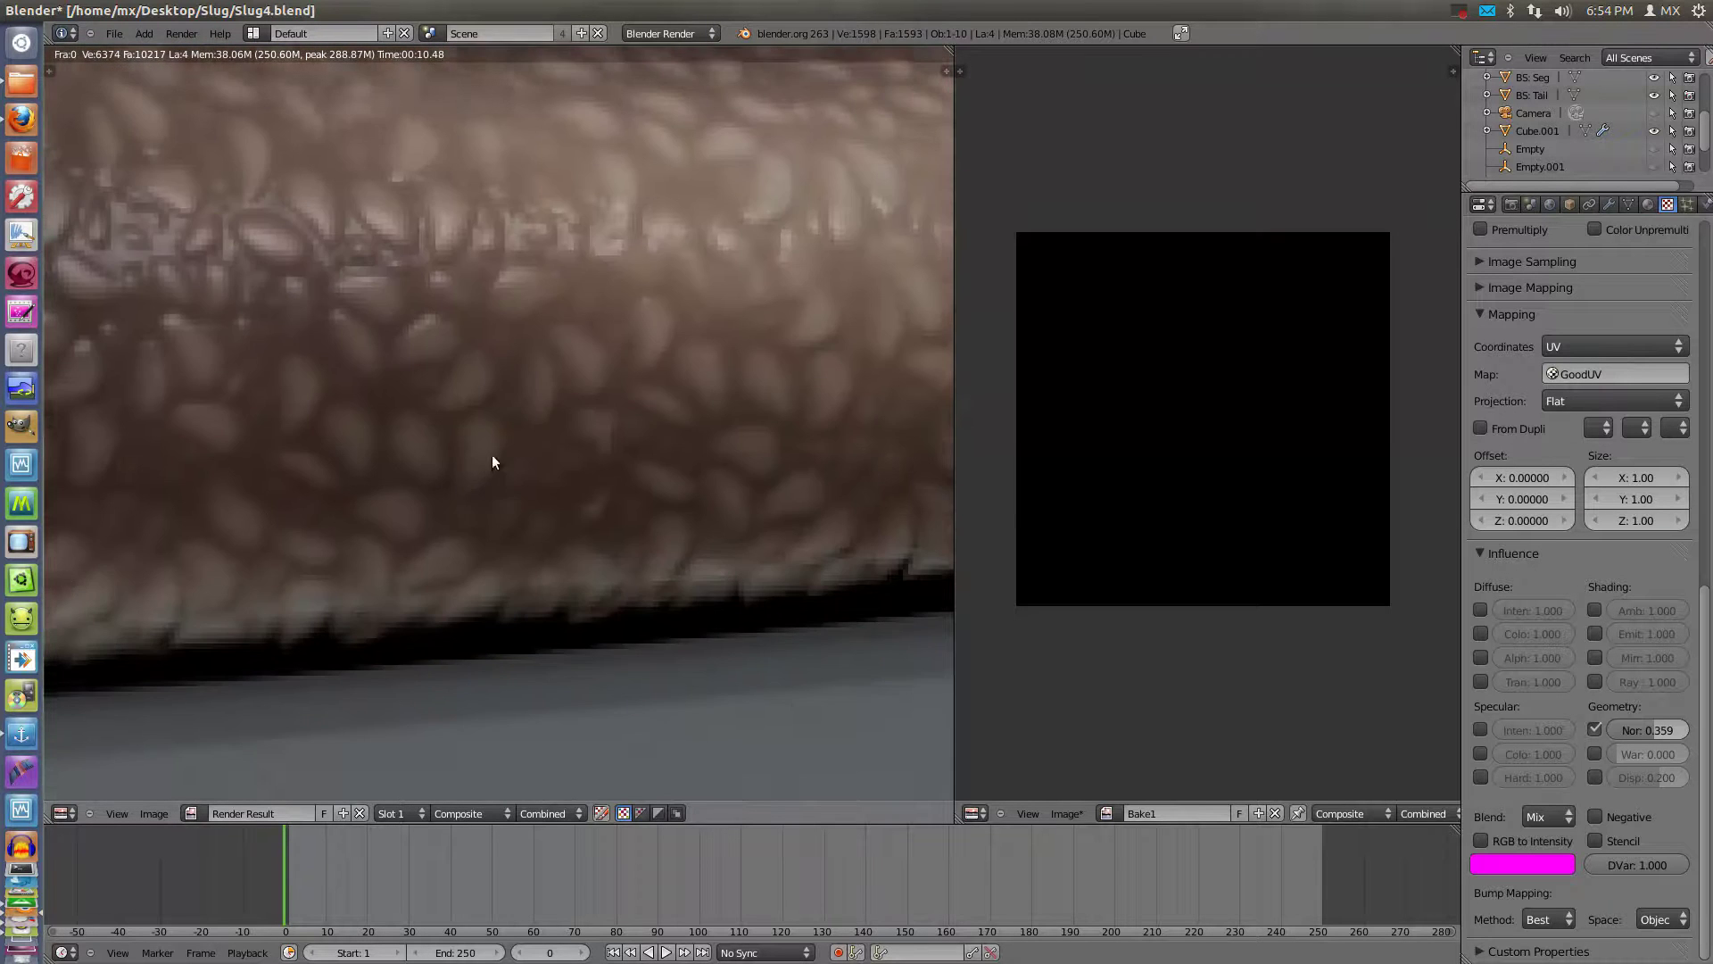
scroll(655, 401, down, 1)
scroll(326, 416, down, 1)
mouse_move(467, 422)
middle_down()
mouse_move(368, 507)
mouse_move(509, 480)
middle_up()
scroll(855, 419, up, 2)
scroll(854, 419, down, 1)
scroll(520, 510, down, 2)
scroll(326, 506, down, 1)
scroll(441, 473, up, 3)
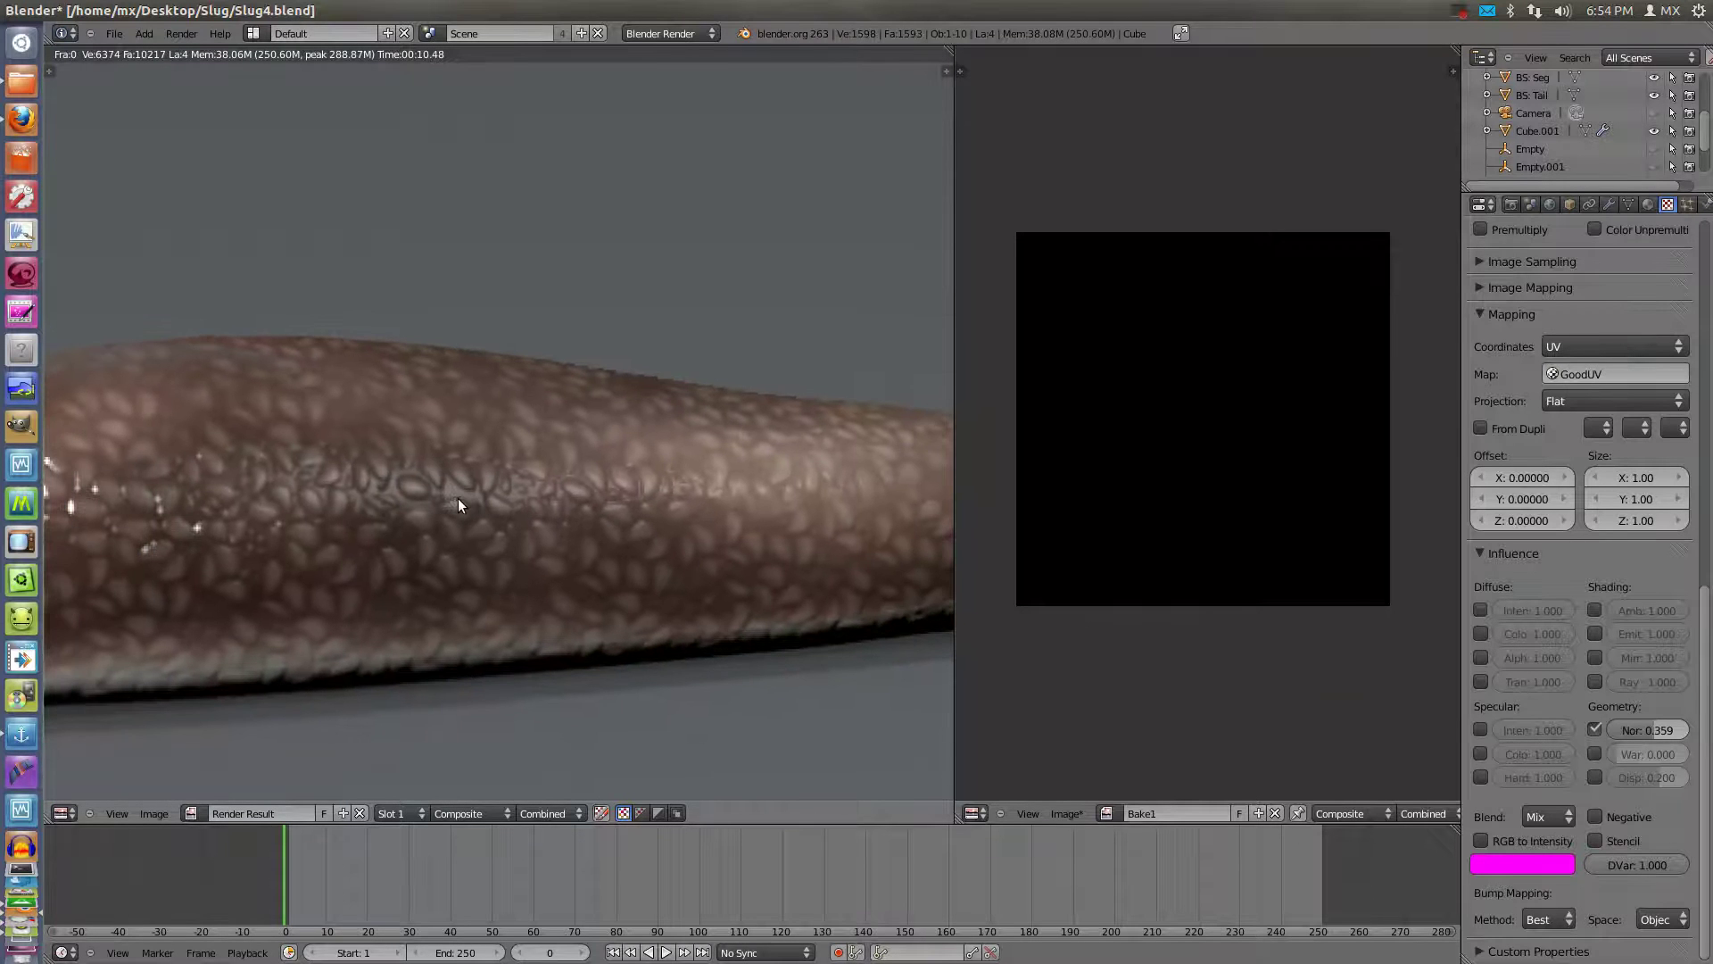
Review the render full-screen, then return to the 3D view around the slug
key(ctrl+Up)
middle_drag(505, 512, 530, 491)
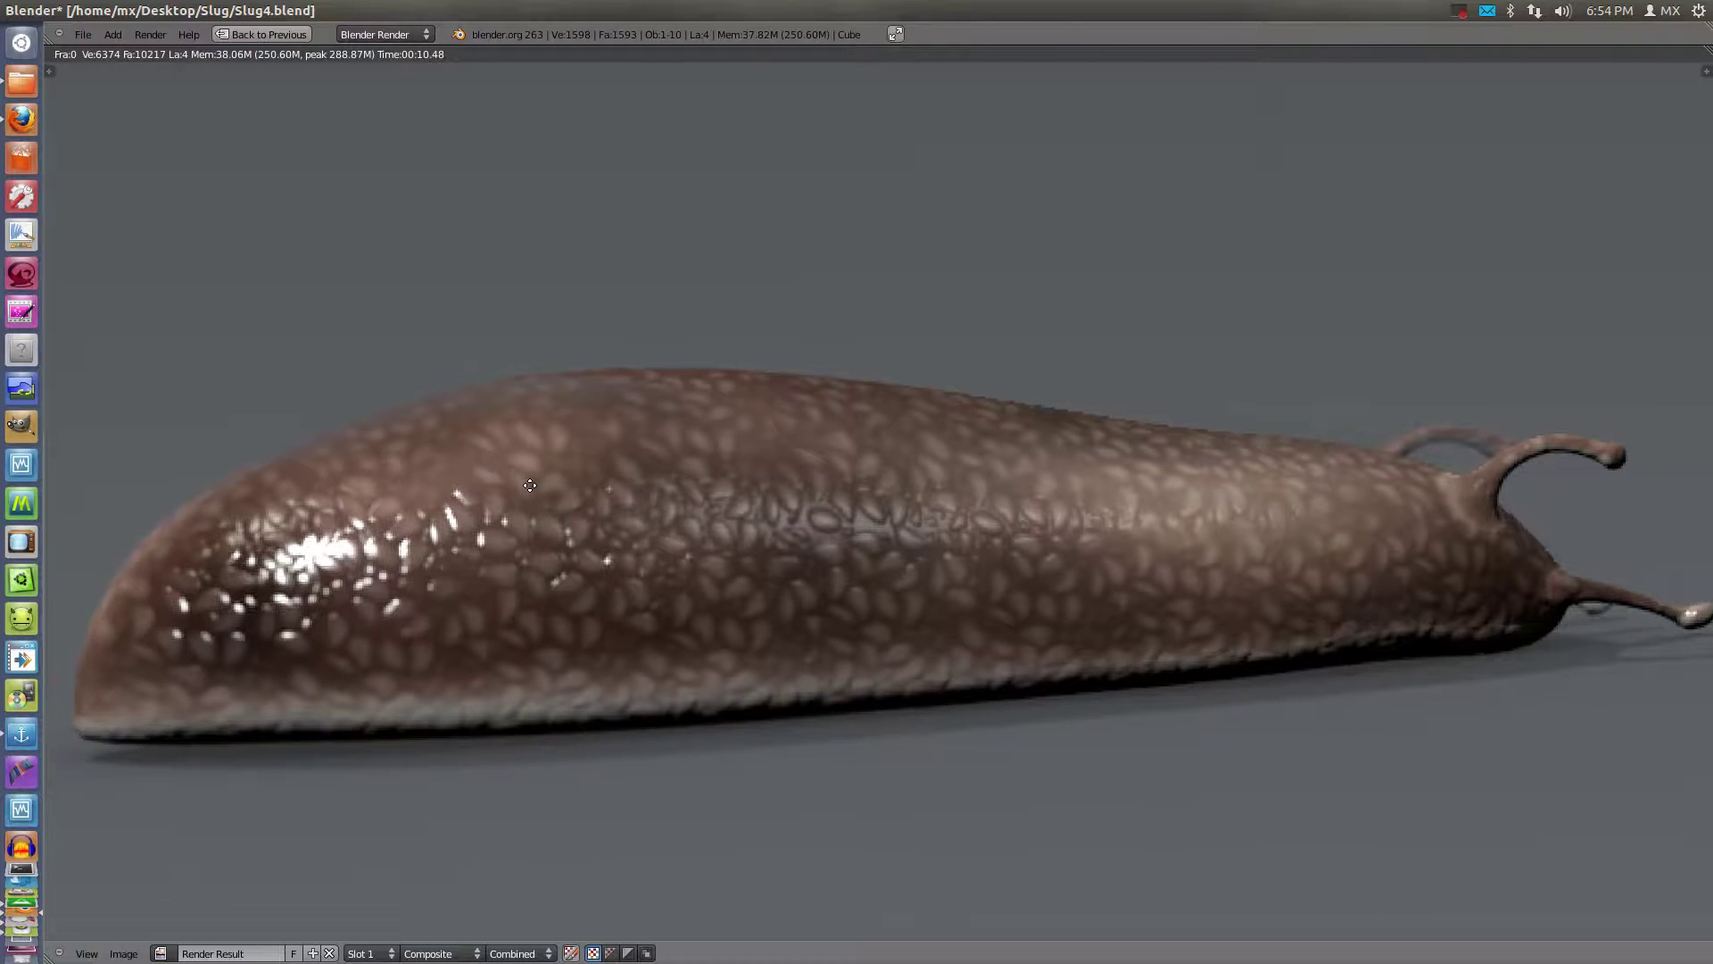
scroll(530, 491, down, 1)
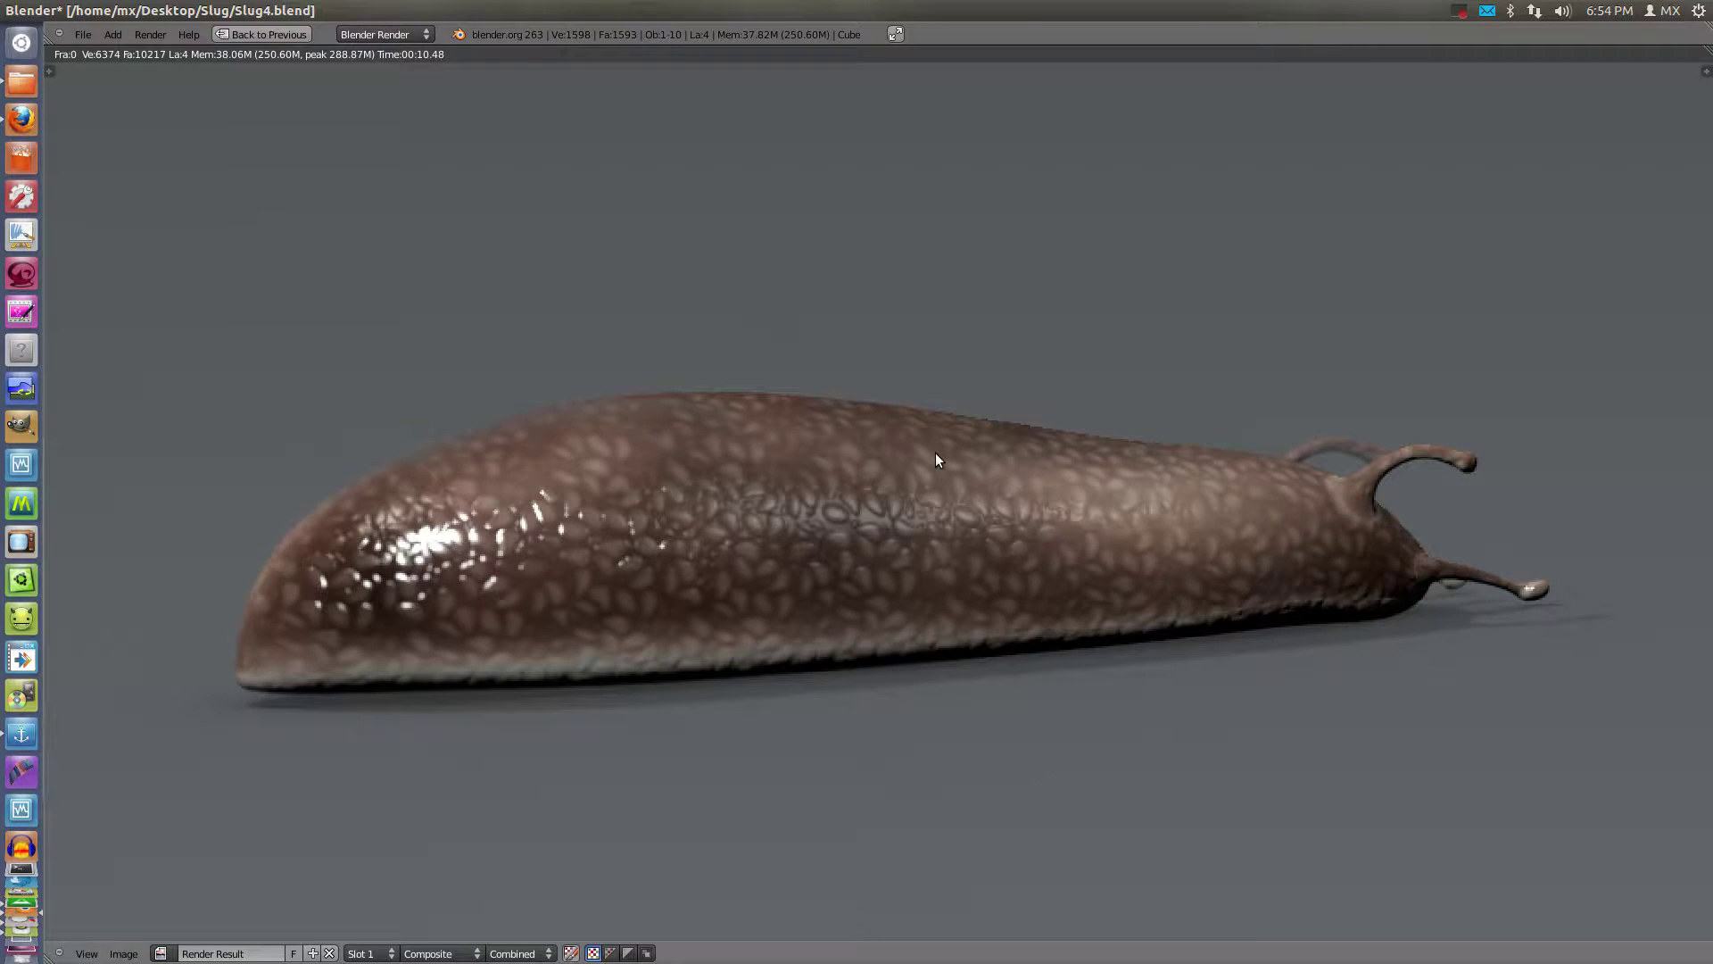
scroll(936, 454, up, 1)
scroll(935, 454, down, 1)
key(ctrl+Up)
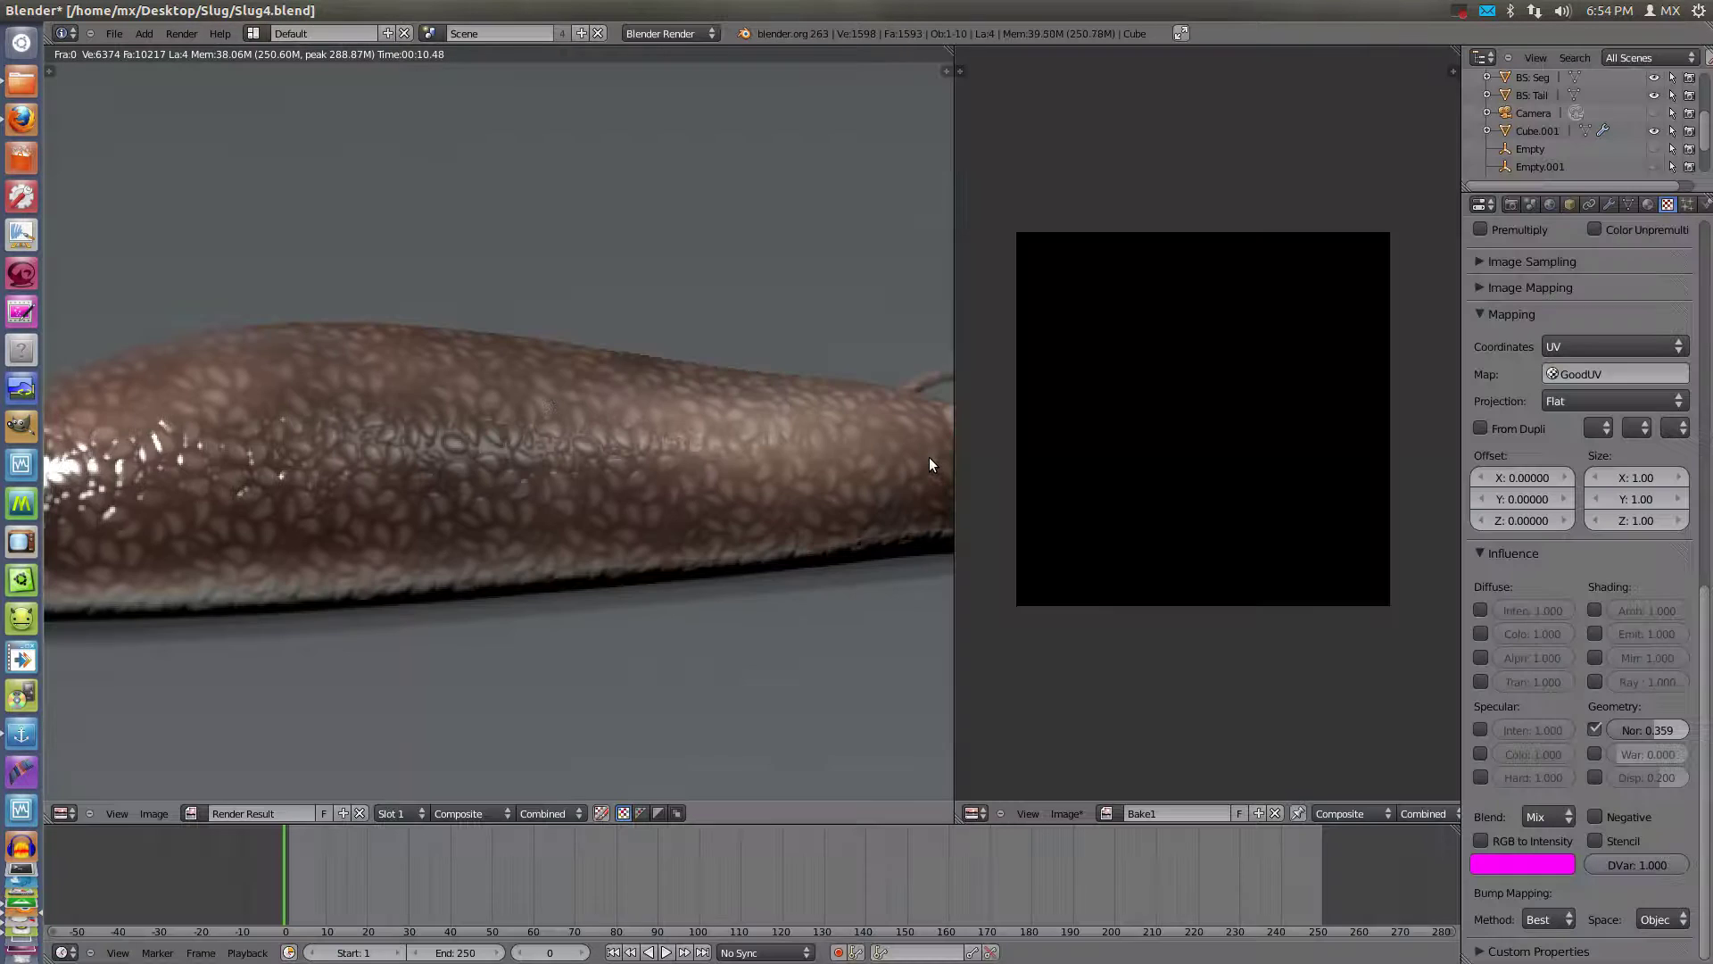
key(Escape)
middle_drag(411, 476, 494, 436)
scroll(491, 441, up, 3)
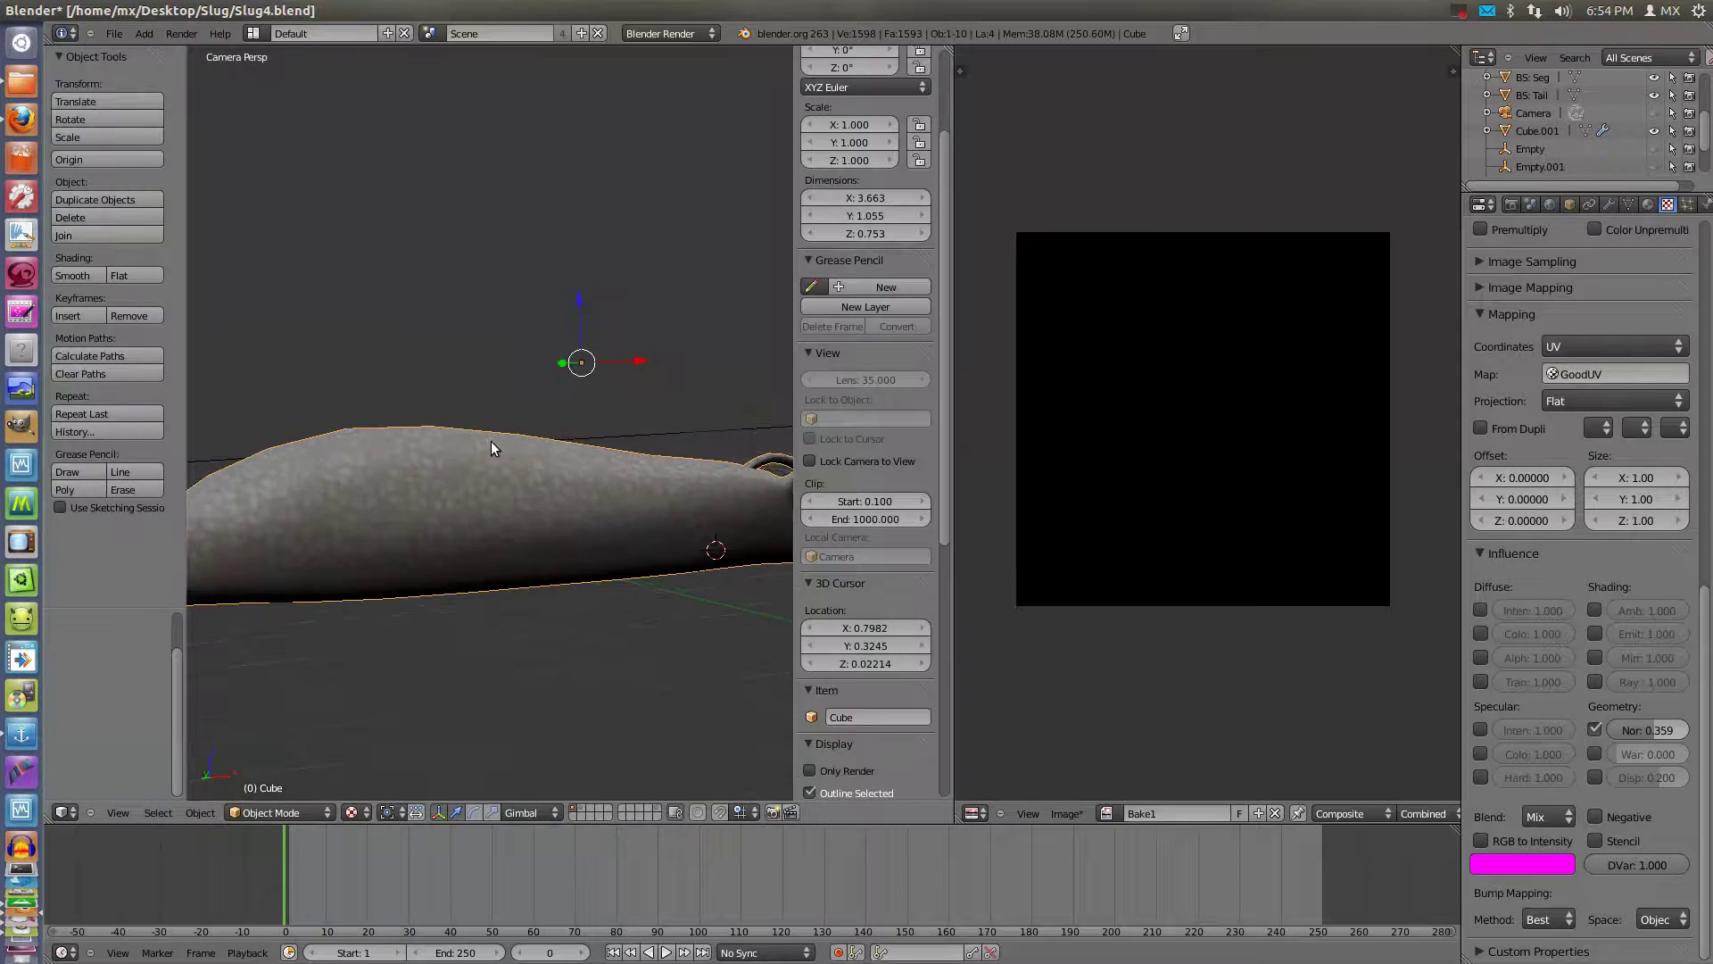
Enable subsurface scattering on the slug material, trying Skin2 before settling on Whole Milk
click(1650, 205)
scroll(1587, 802, down, 5)
scroll(1586, 802, down, 5)
scroll(1581, 809, down, 5)
scroll(1553, 841, down, 1)
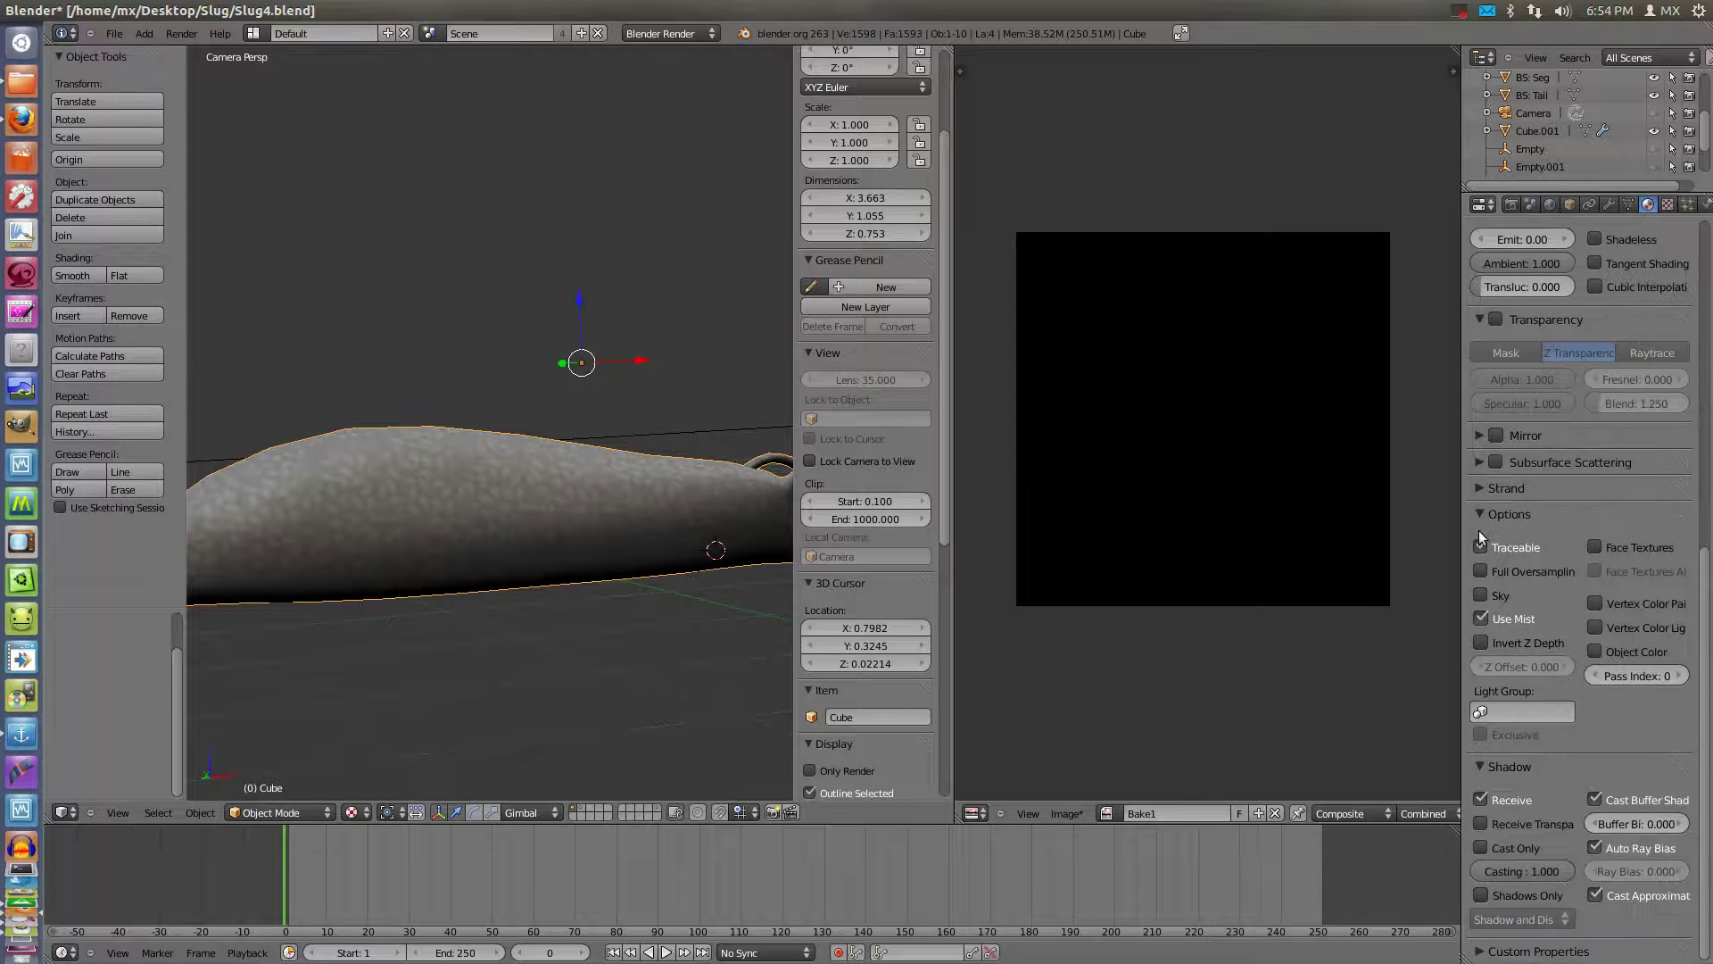
click(1486, 462)
click(1495, 463)
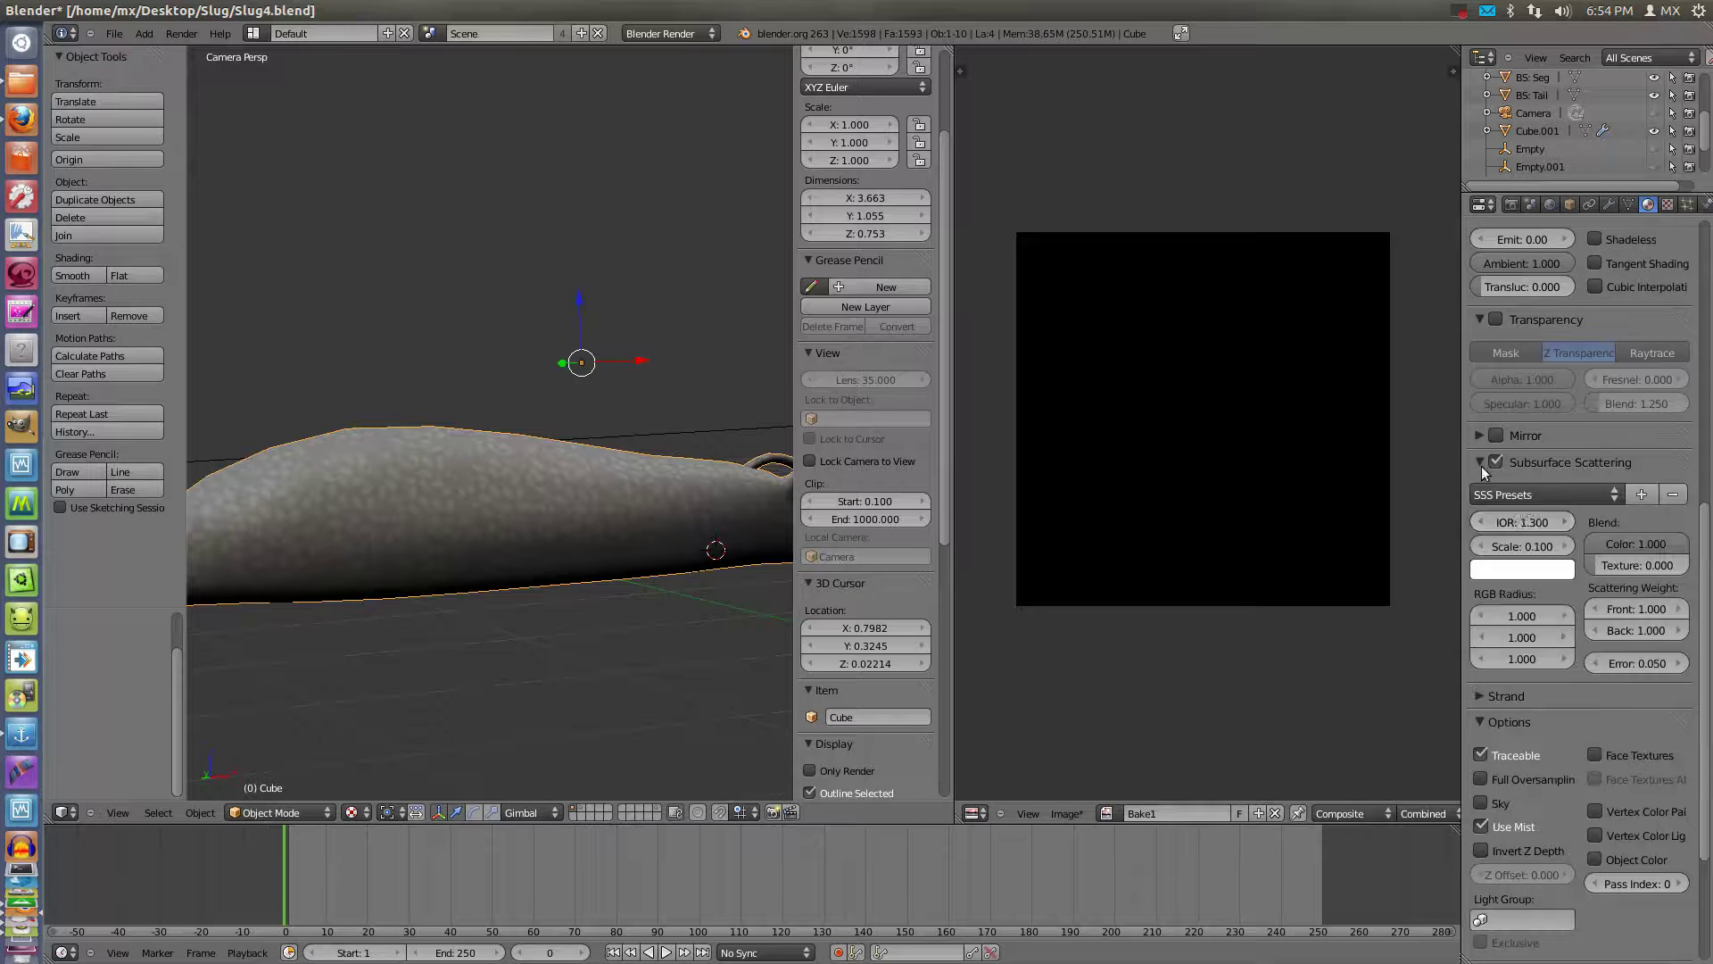
click(1530, 496)
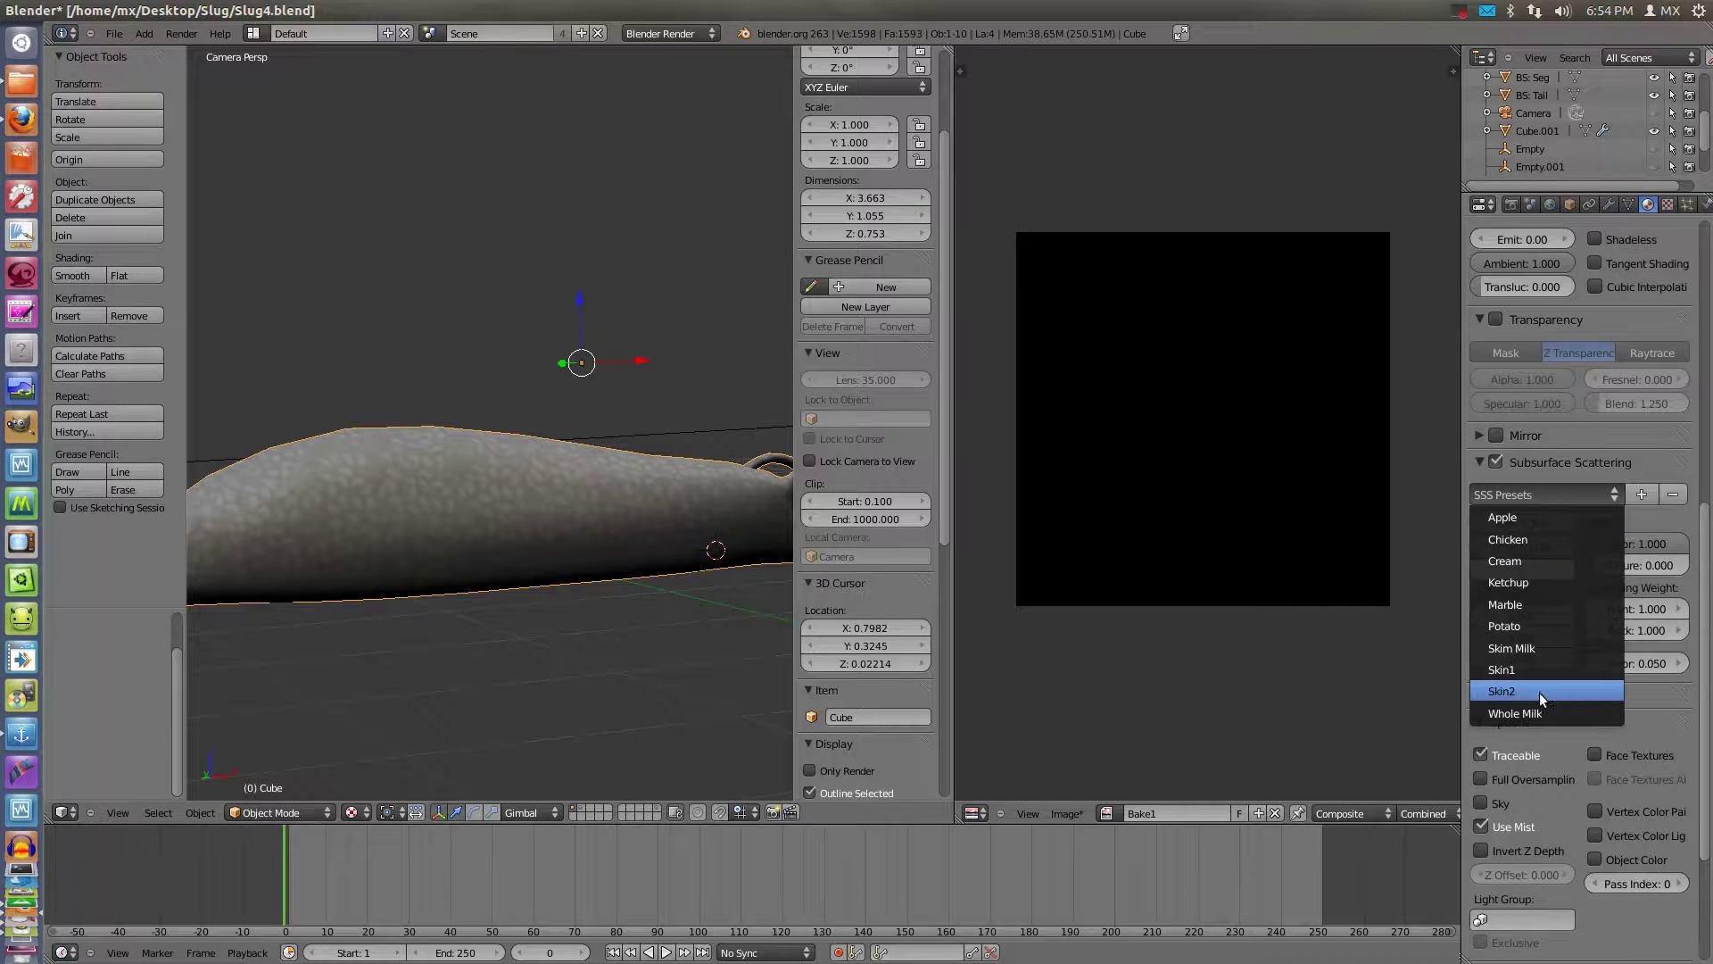
click(1540, 691)
click(1518, 496)
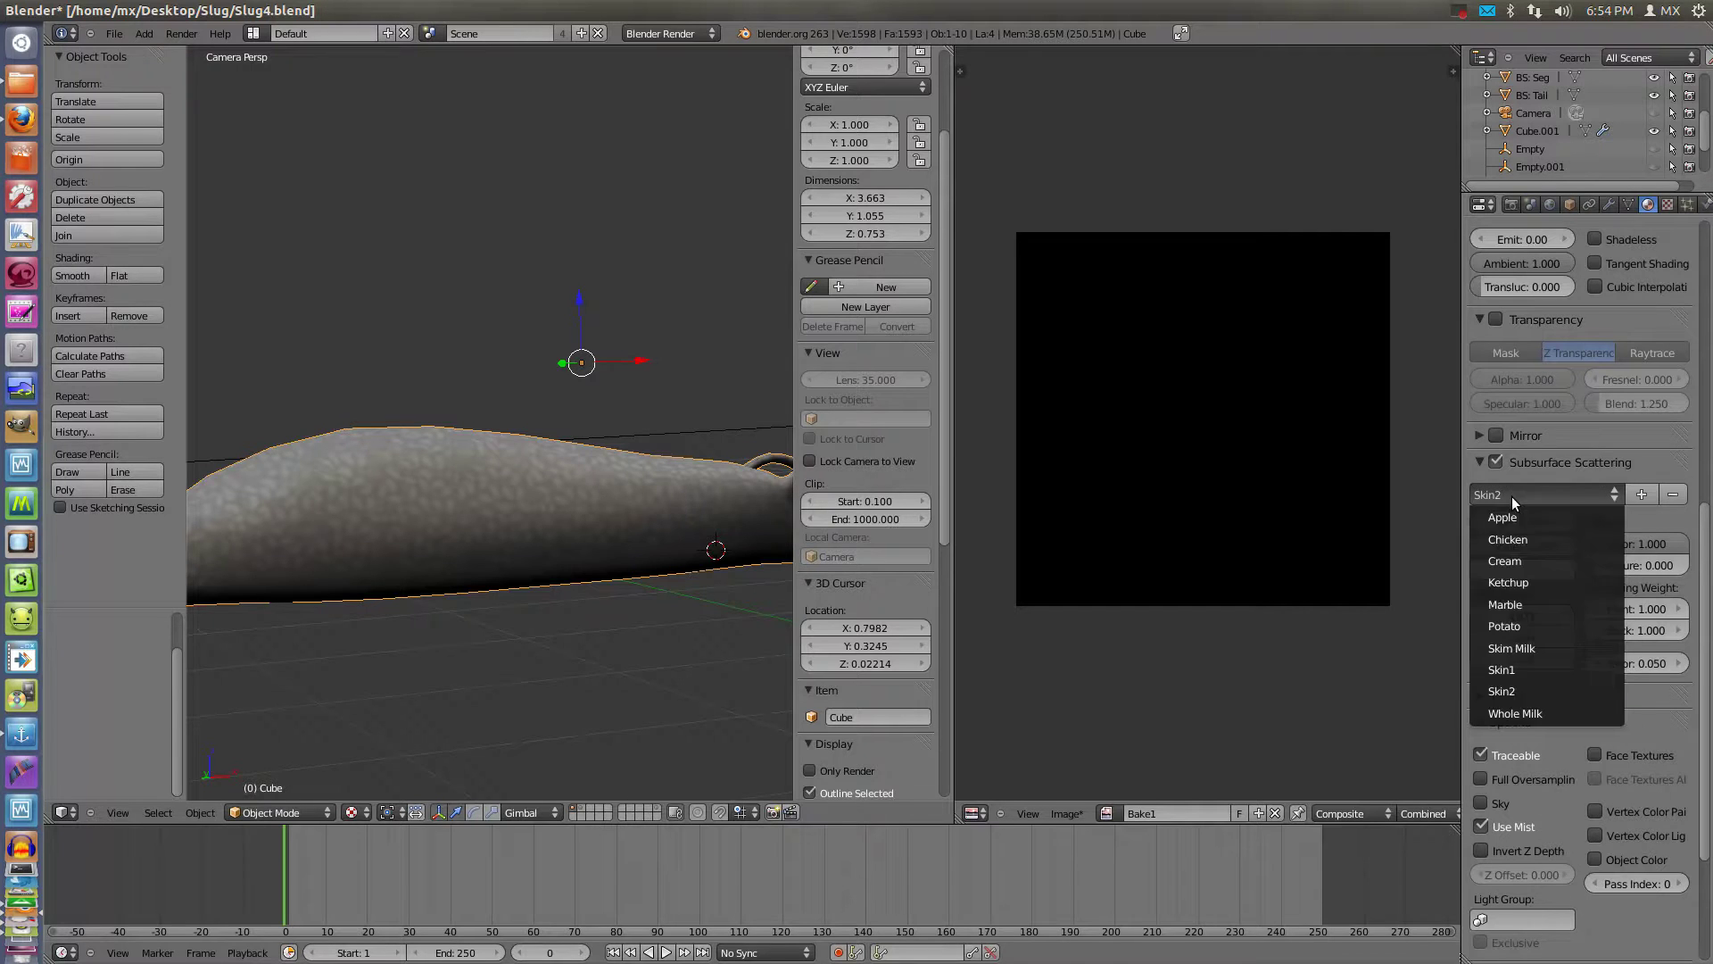
click(1513, 707)
Halve the scattering scale to 0.050 and render the slug to inspect it
click(1538, 546)
text(2)
key(Return)
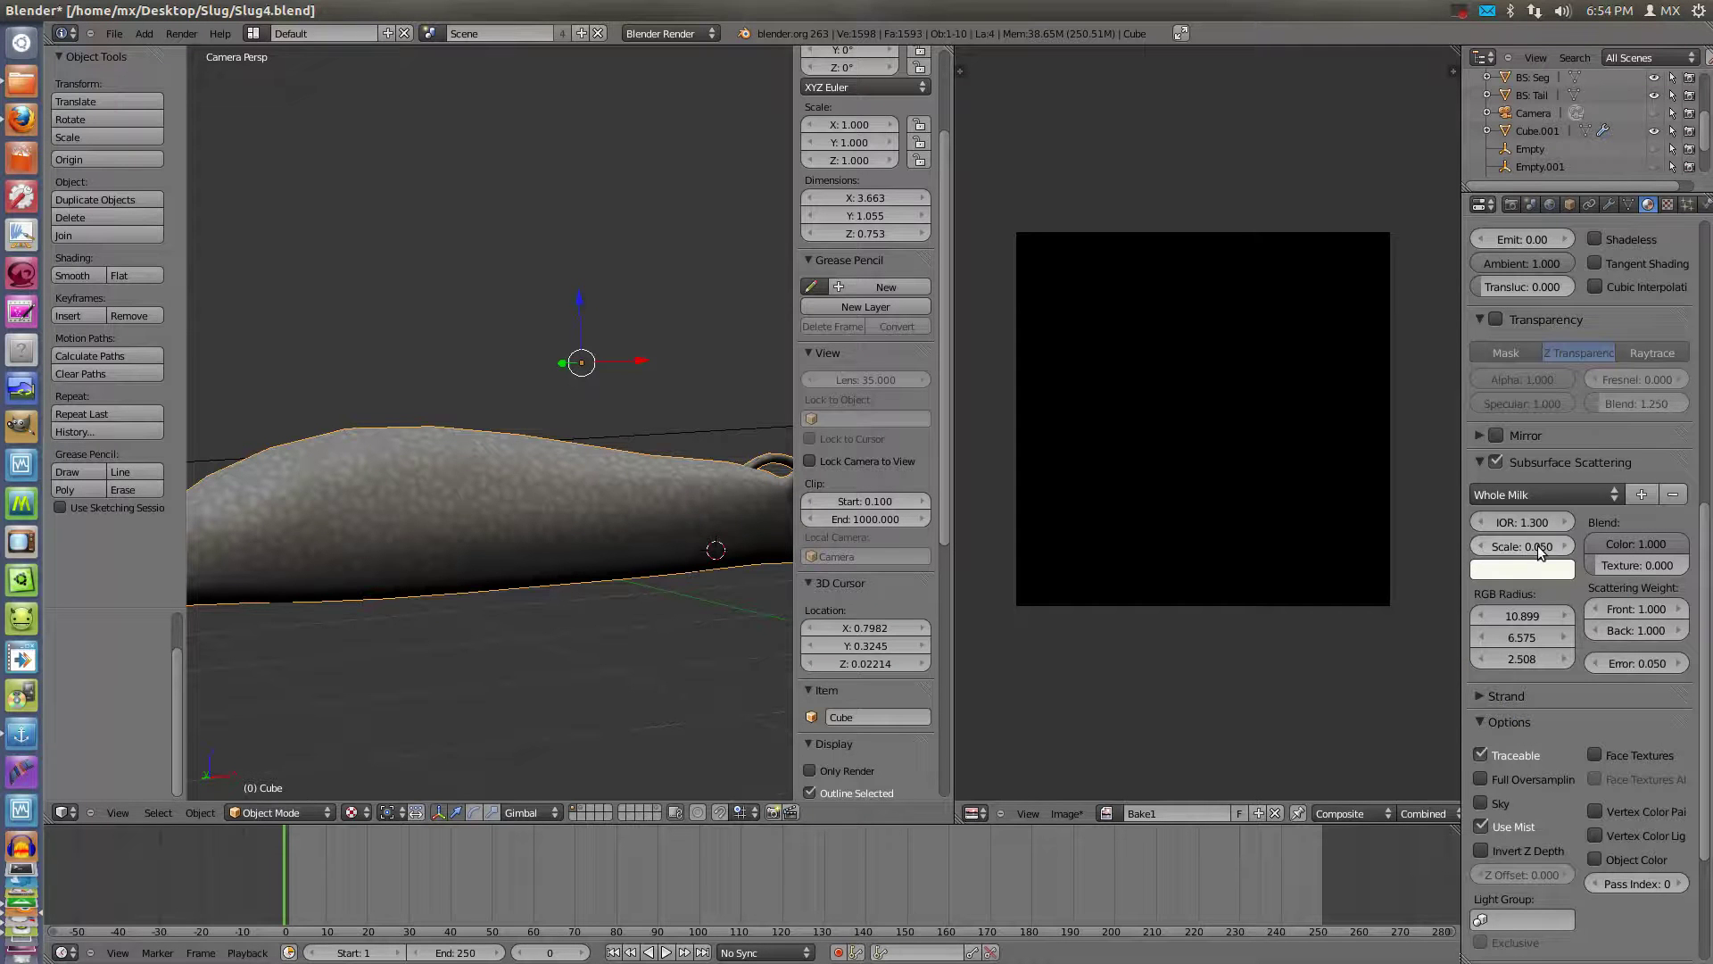
key(F12)
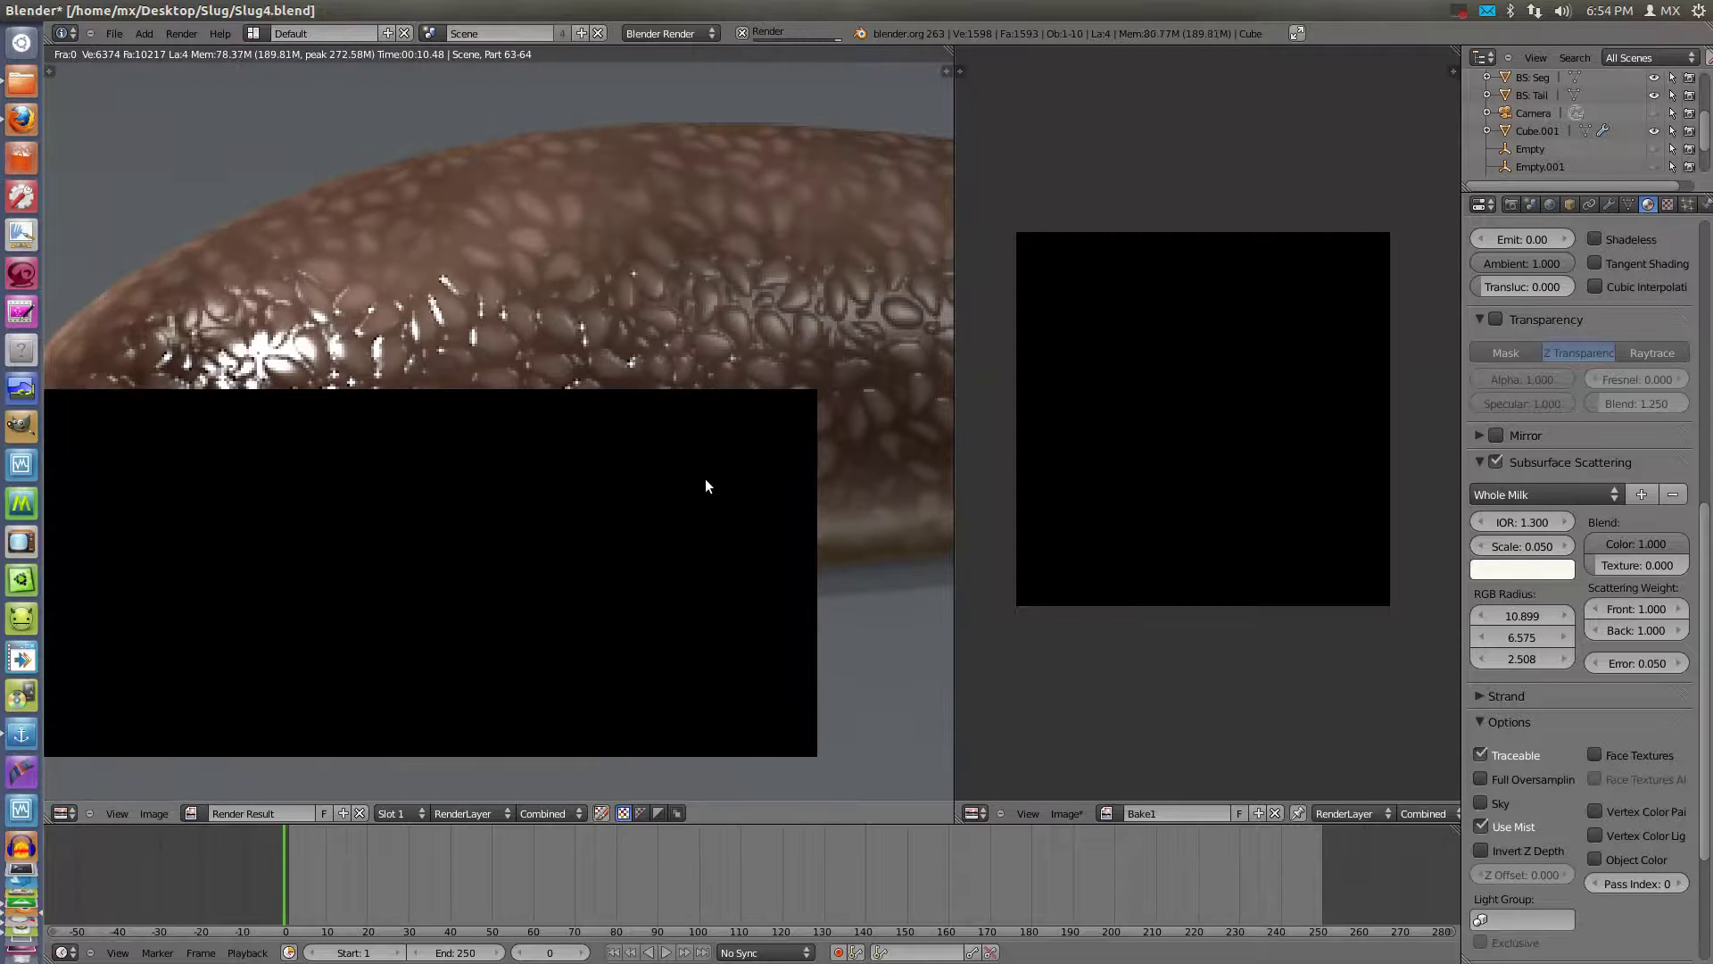
mouse_move(754, 532)
middle_down()
mouse_move(658, 497)
mouse_move(593, 528)
mouse_move(822, 487)
mouse_move(508, 529)
middle_up()
scroll(508, 529, up, 2)
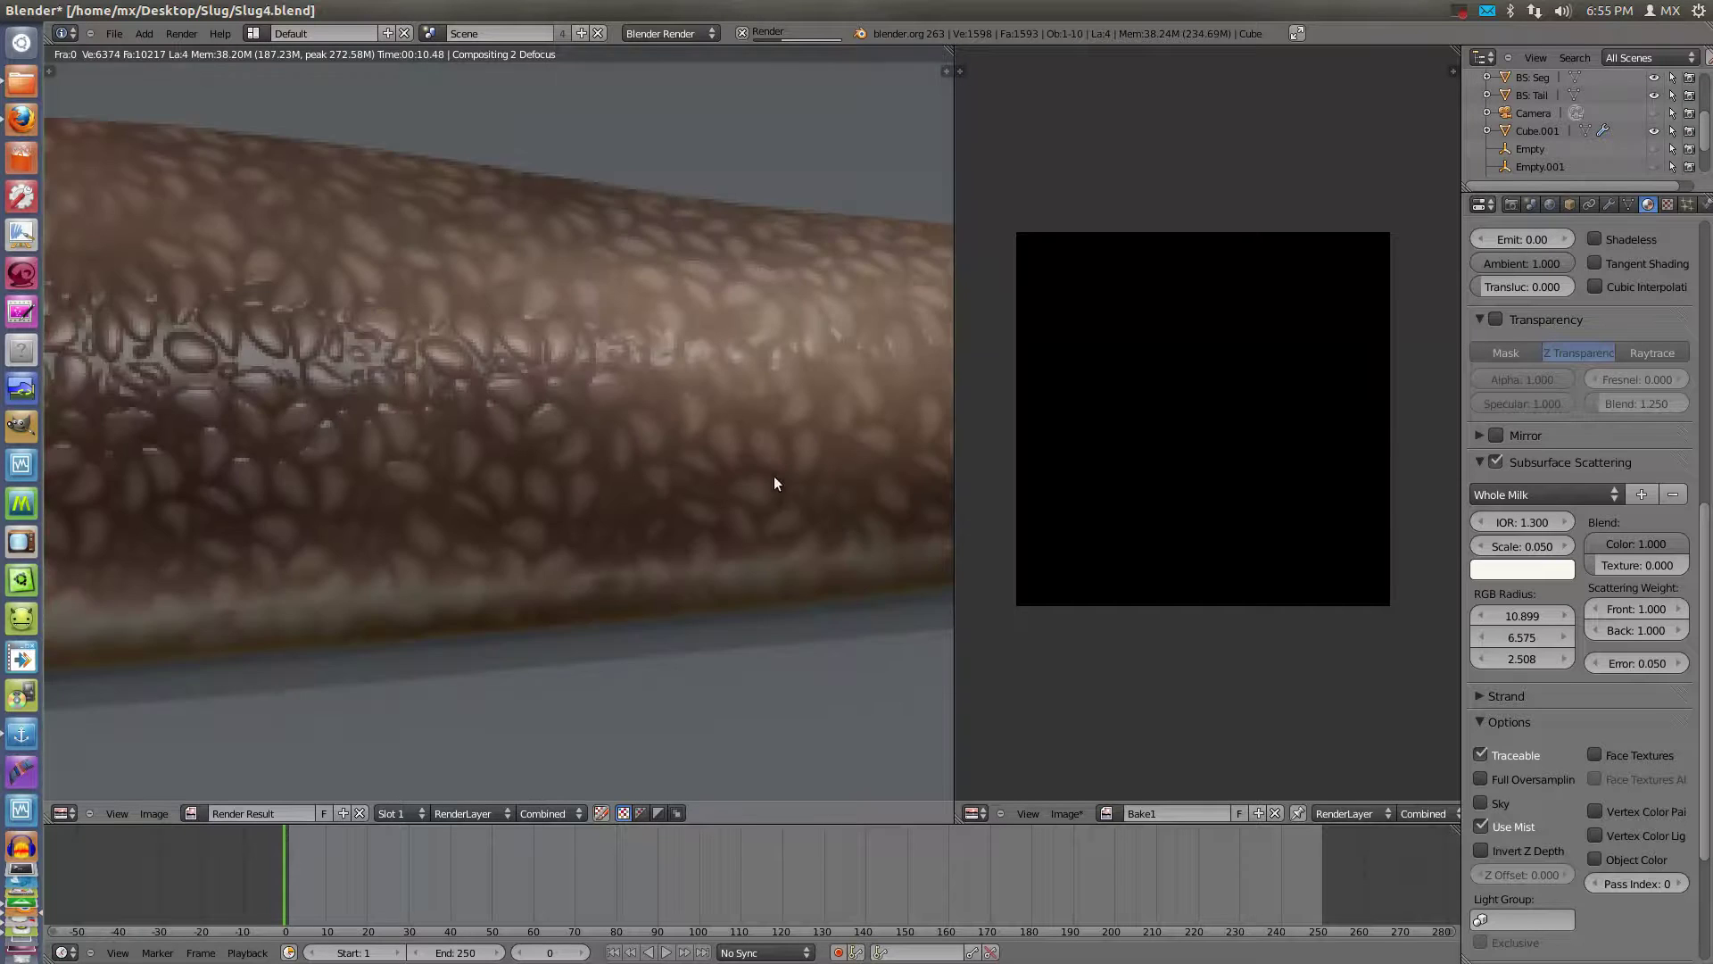
scroll(754, 497, up, 2)
scroll(631, 477, up, 2)
scroll(523, 532, down, 3)
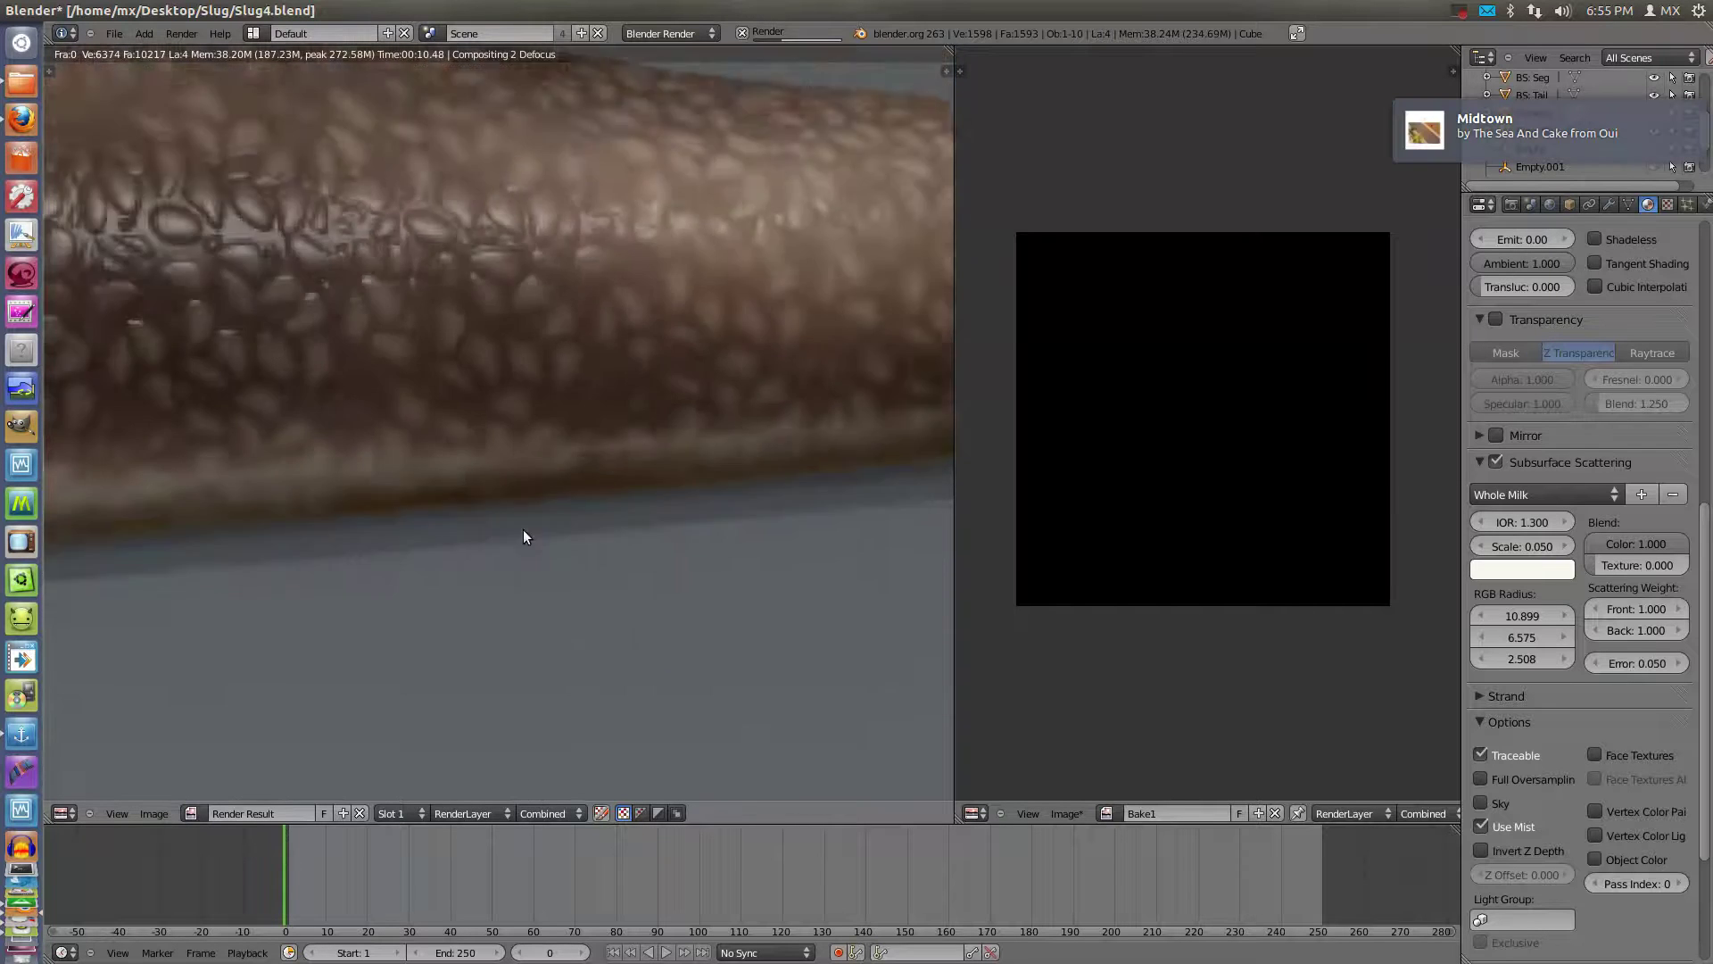
scroll(524, 531, down, 2)
scroll(624, 470, up, 2)
mouse_move(623, 470)
middle_down()
mouse_move(475, 487)
mouse_move(536, 496)
middle_up()
scroll(537, 495, up, 2)
scroll(552, 492, down, 3)
scroll(593, 468, down, 1)
scroll(682, 443, up, 3)
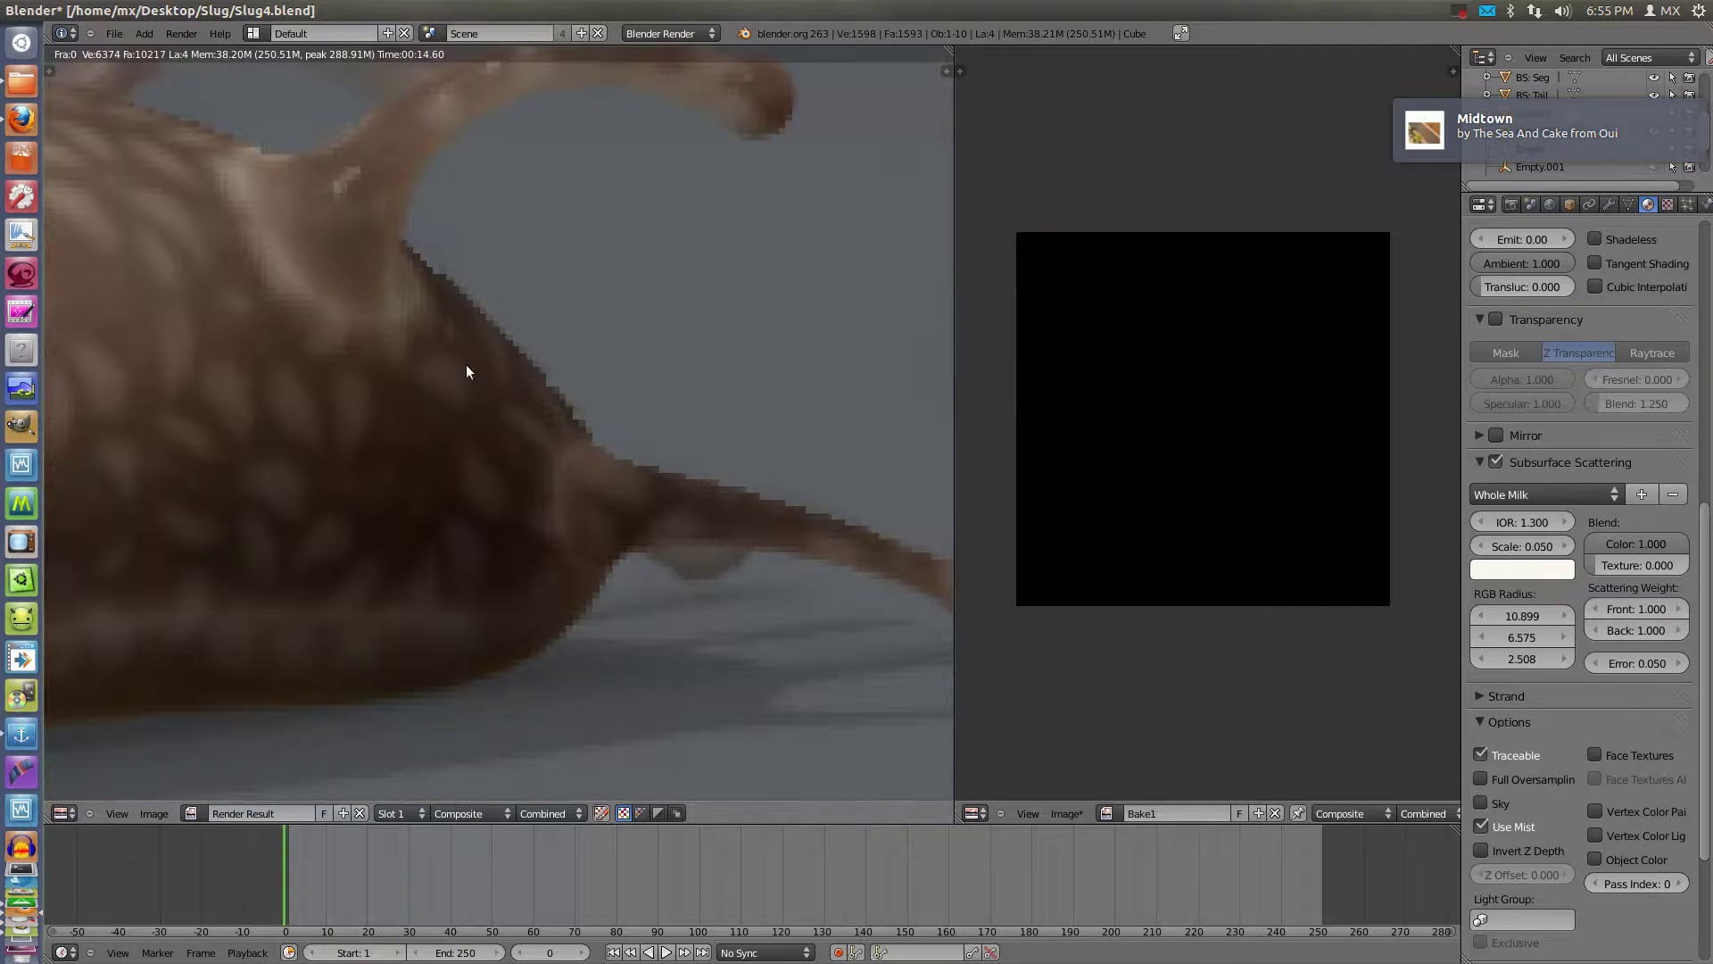
Set scattering error tolerance to 0.100 and scale to 0.025, then re-render
click(1639, 671)
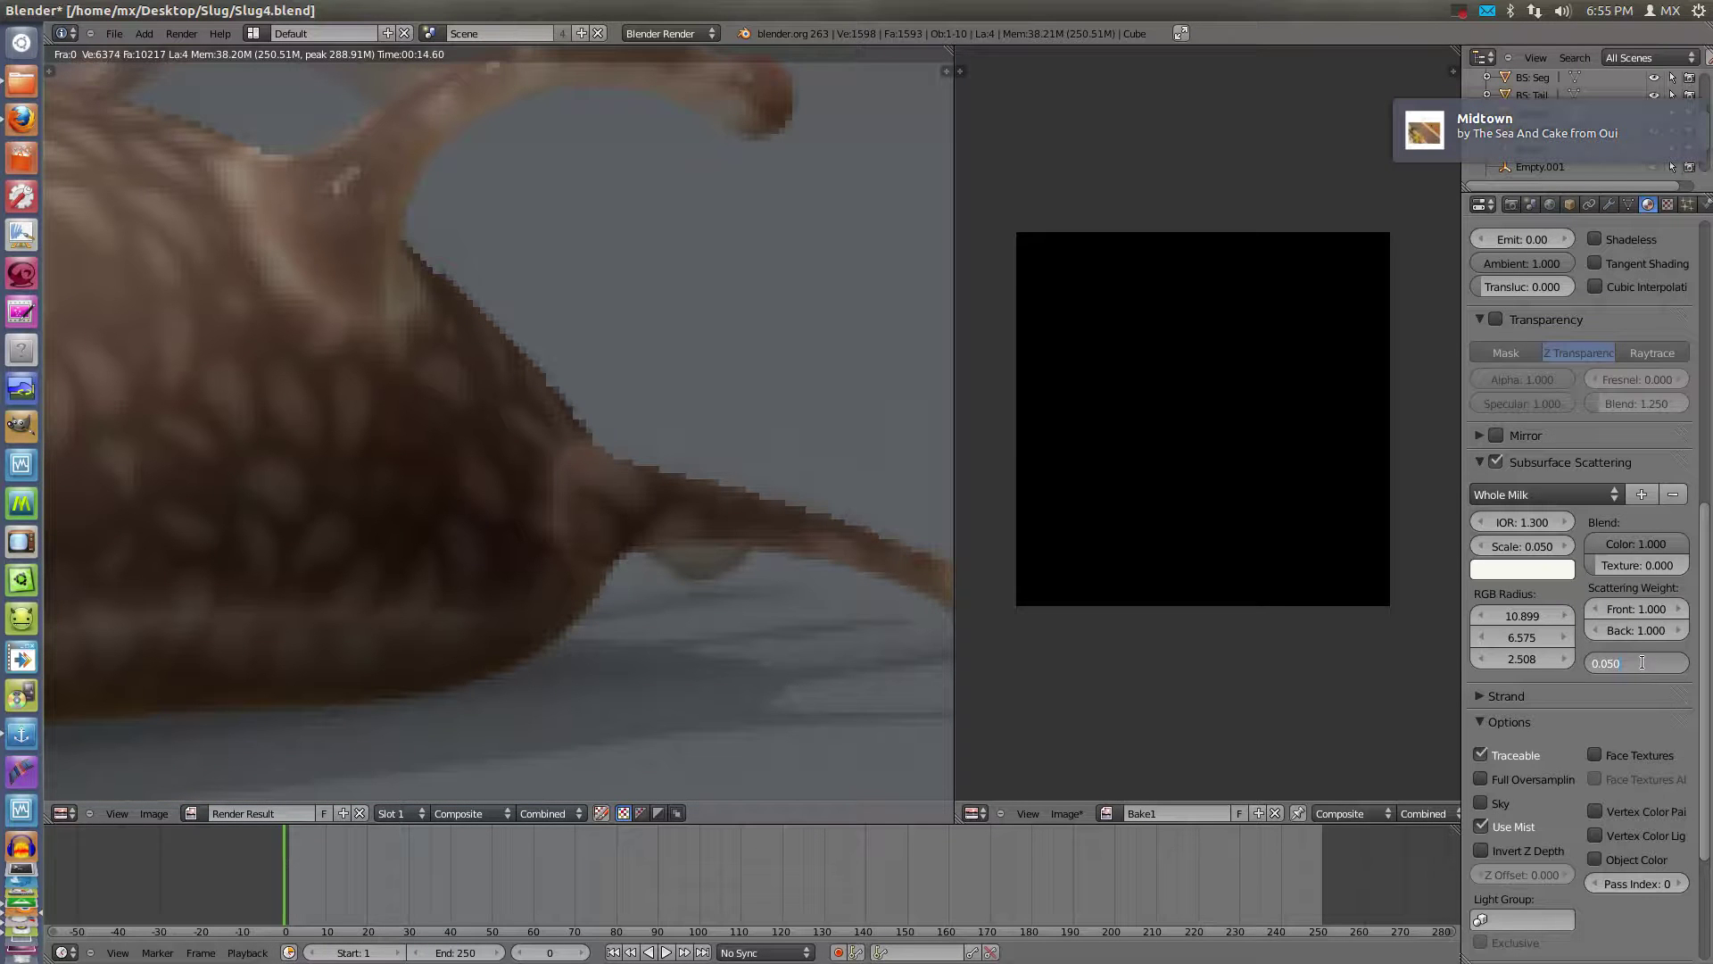
text(0.1)
key(Return)
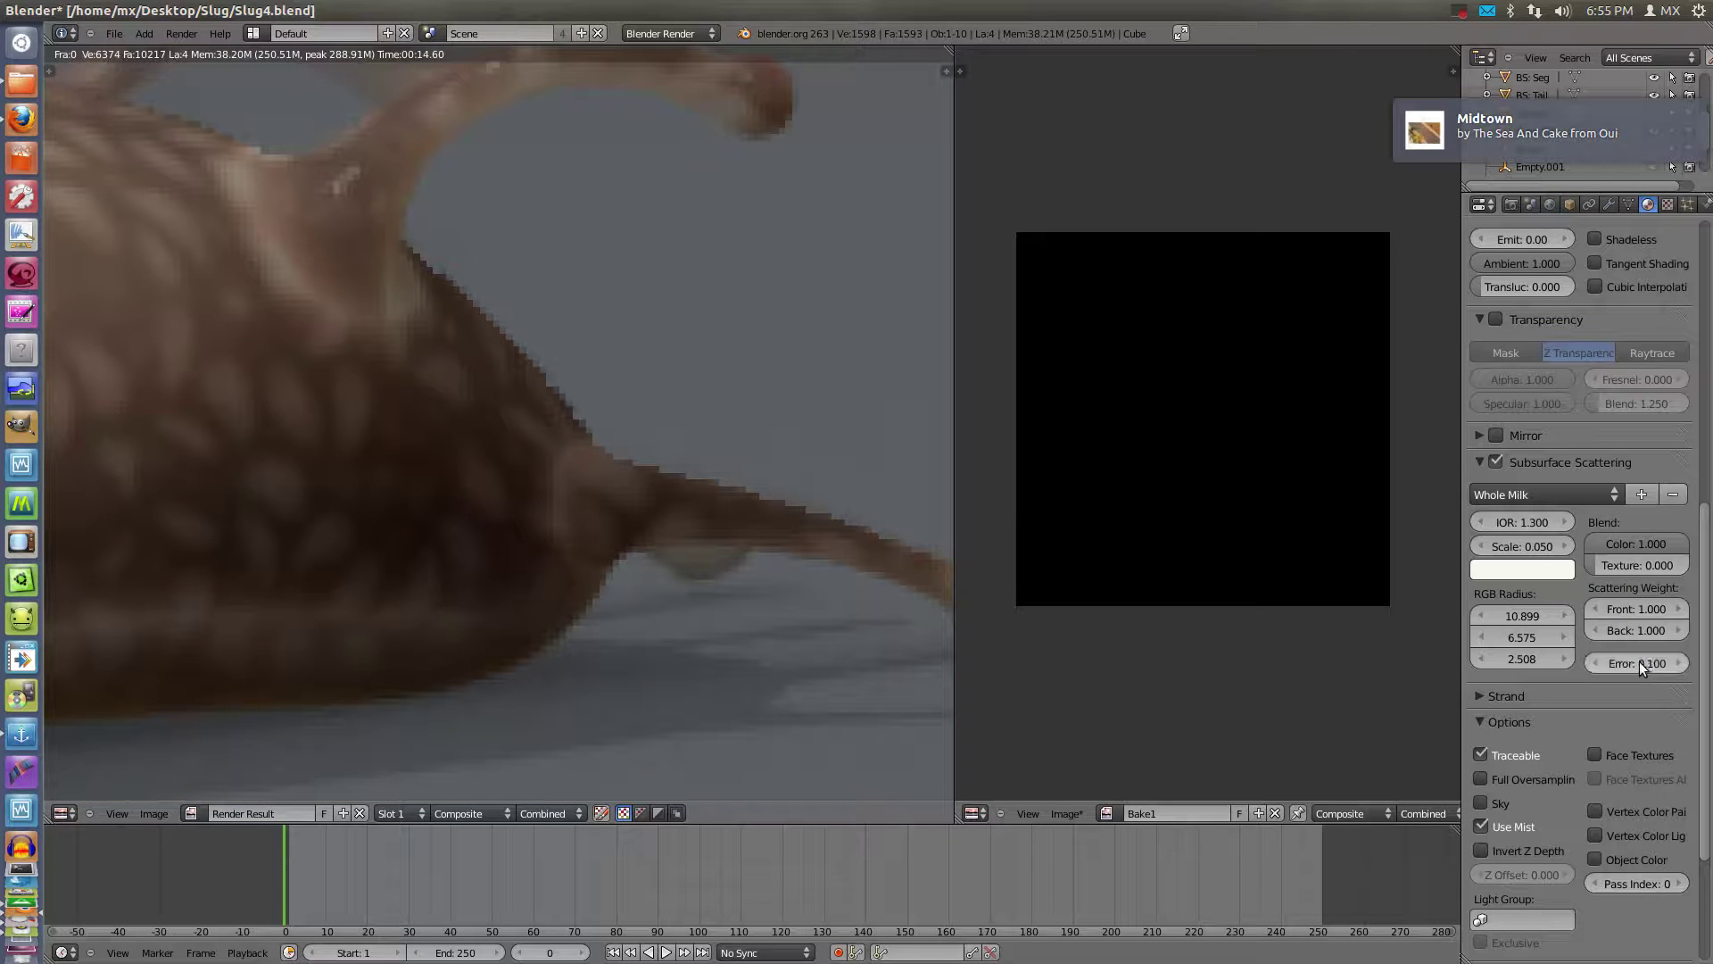
click(1530, 545)
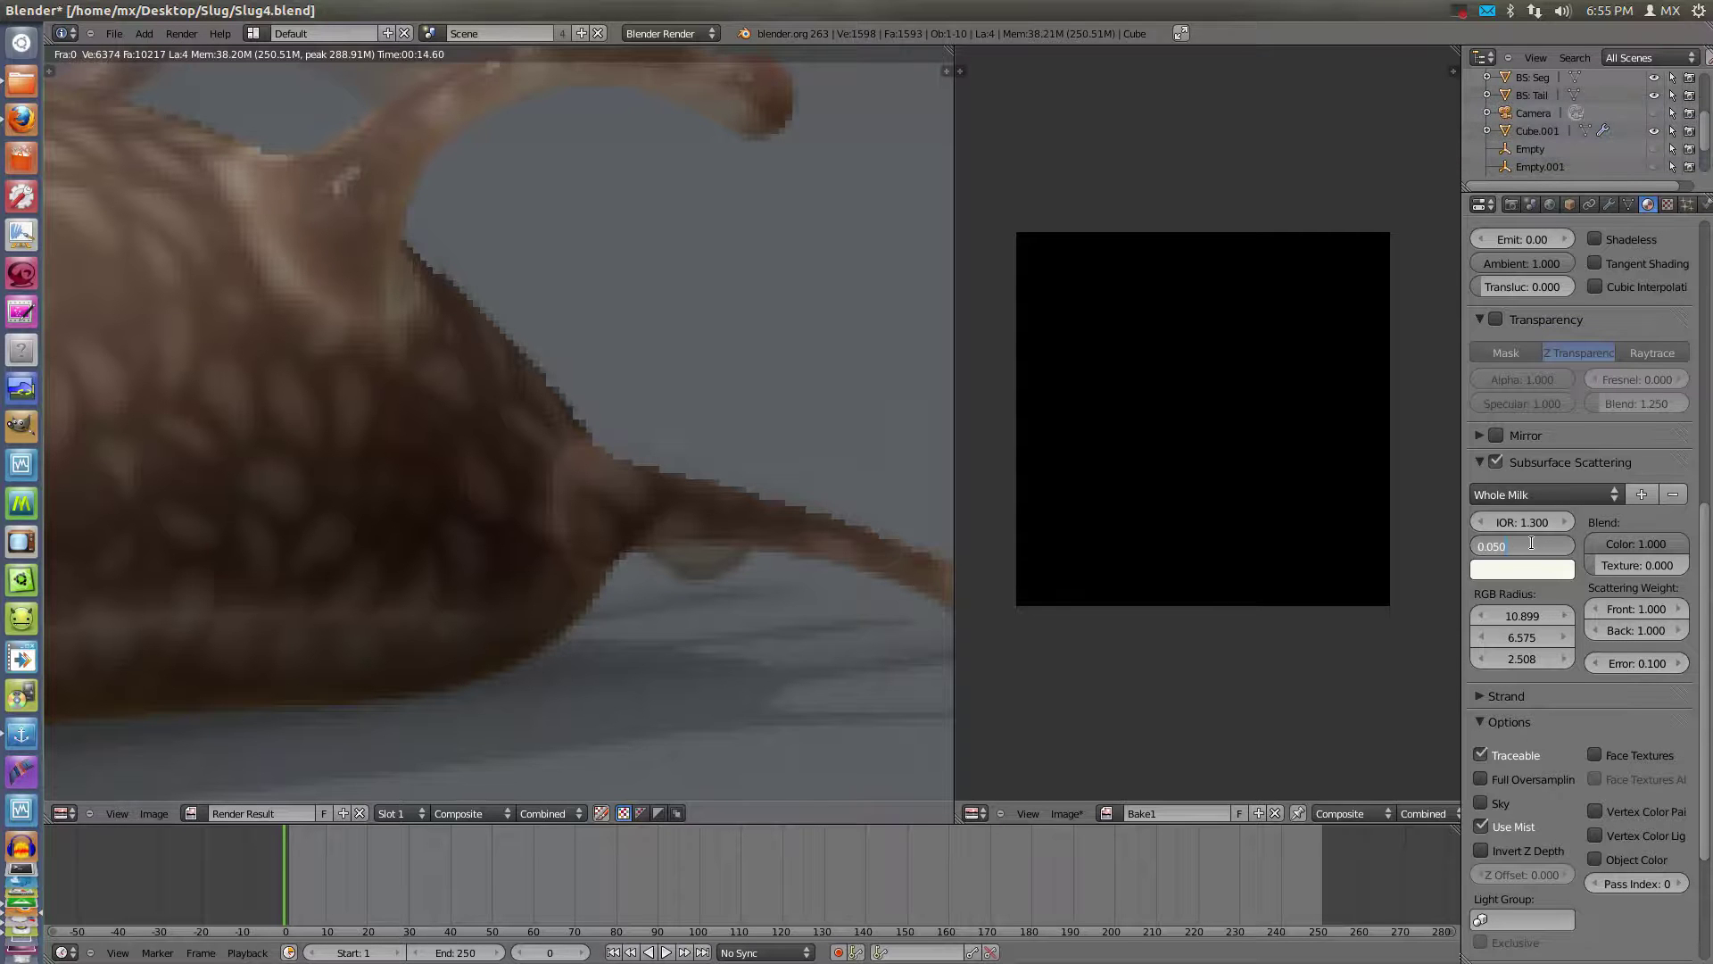
text(0.025)
key(Return)
key(F12)
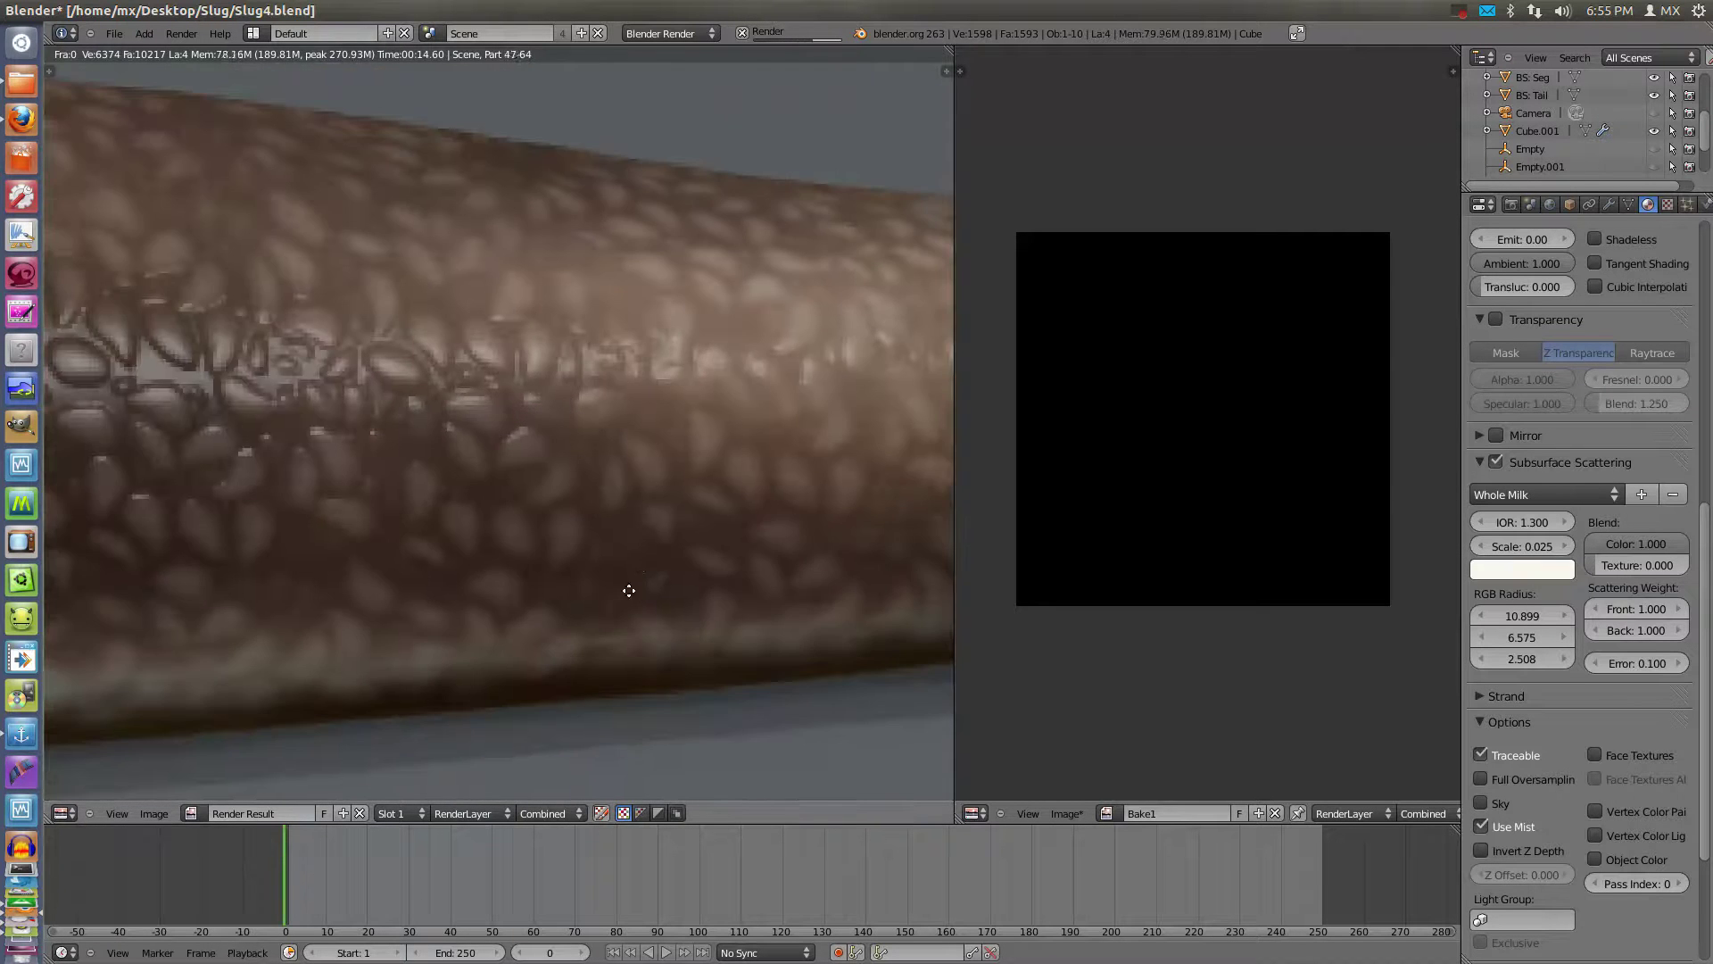
scroll(510, 563, up, 2)
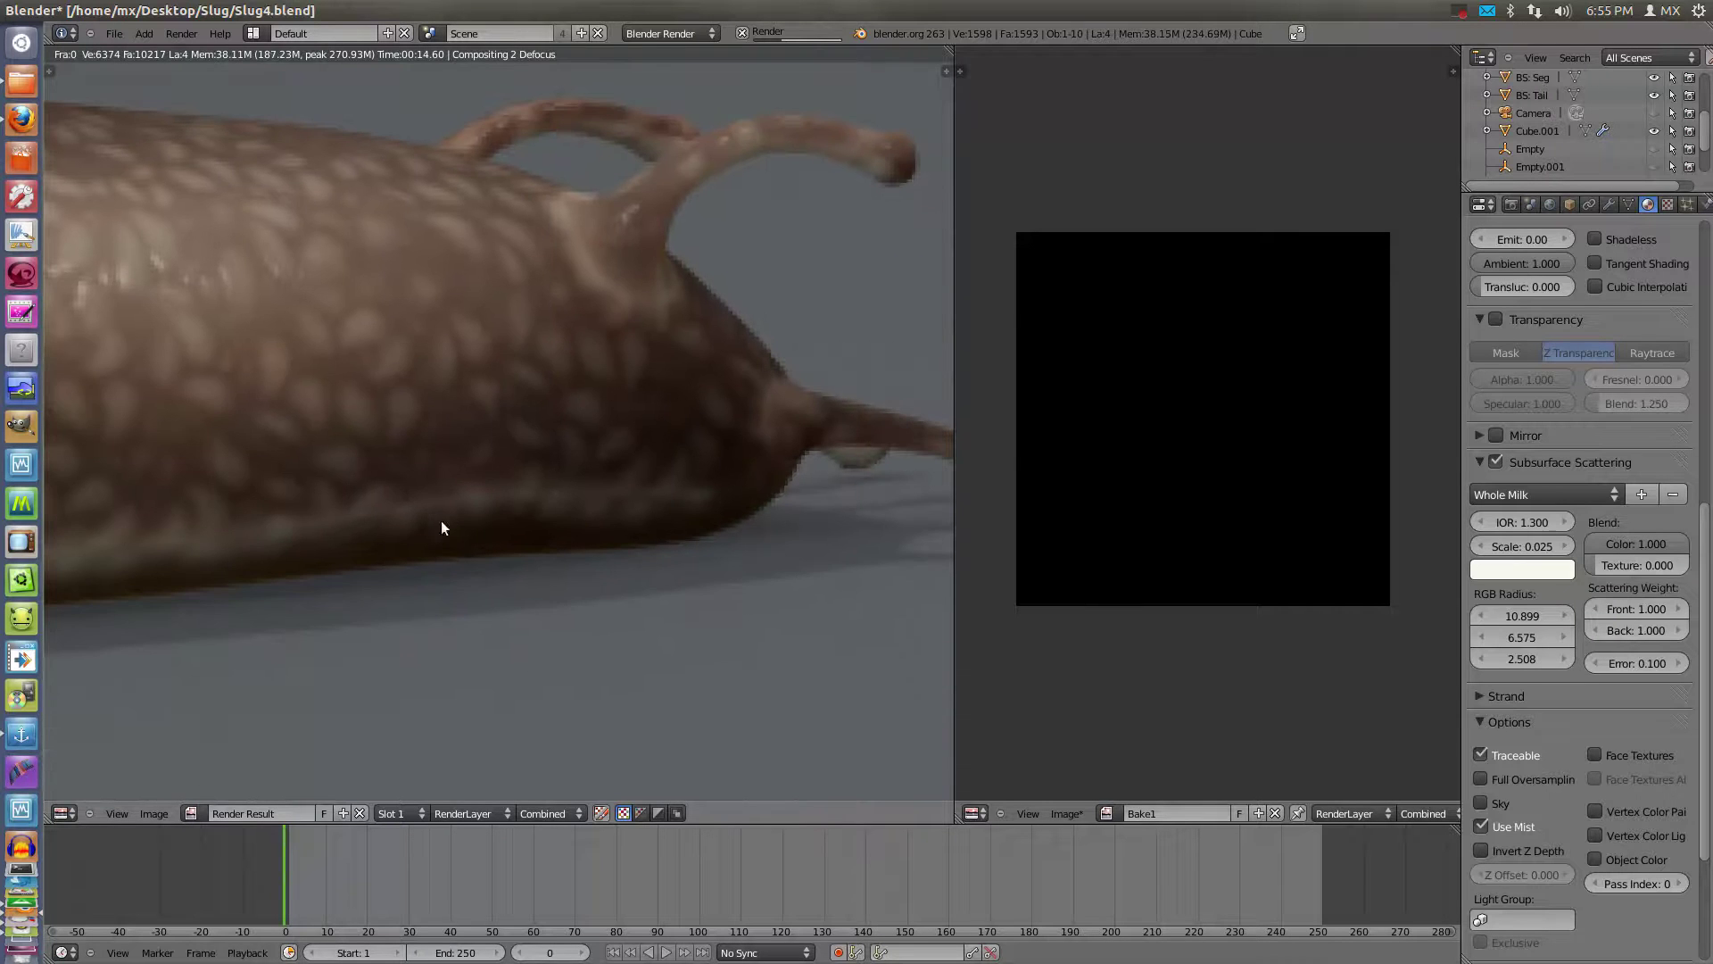
scroll(582, 496, up, 2)
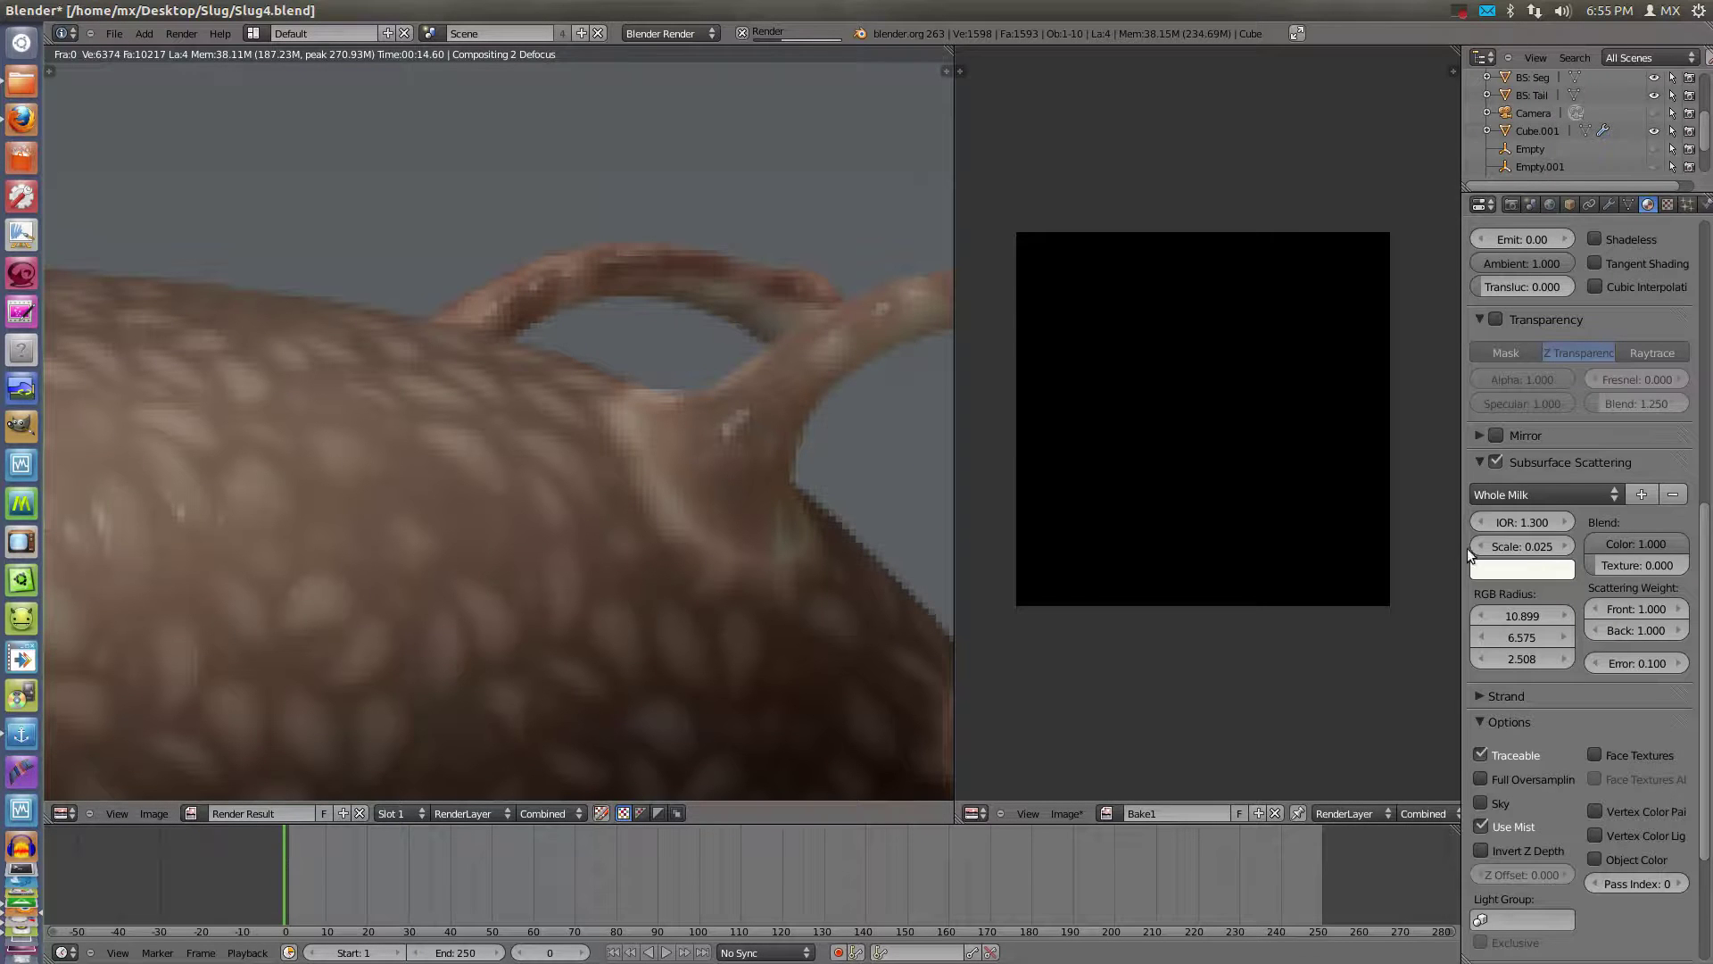
Lower the scattering colour blend to 0.75 and halve the scale to 0.0125
drag(1672, 554, 1654, 552)
text(.75)
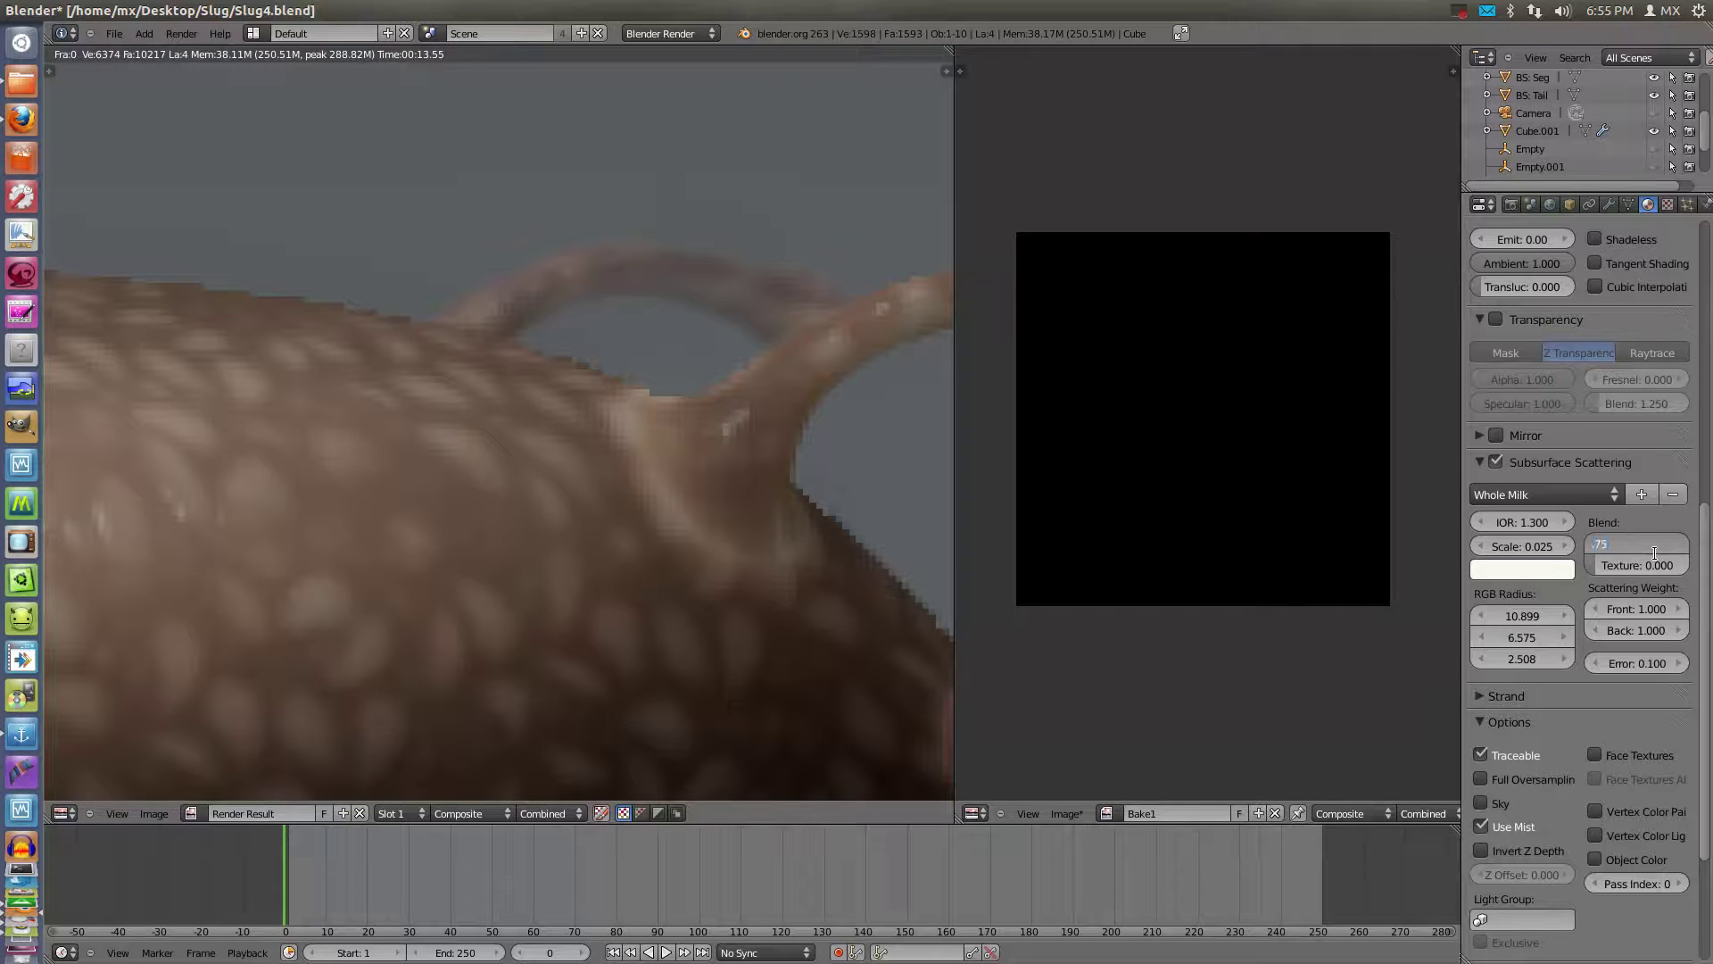
key(Return)
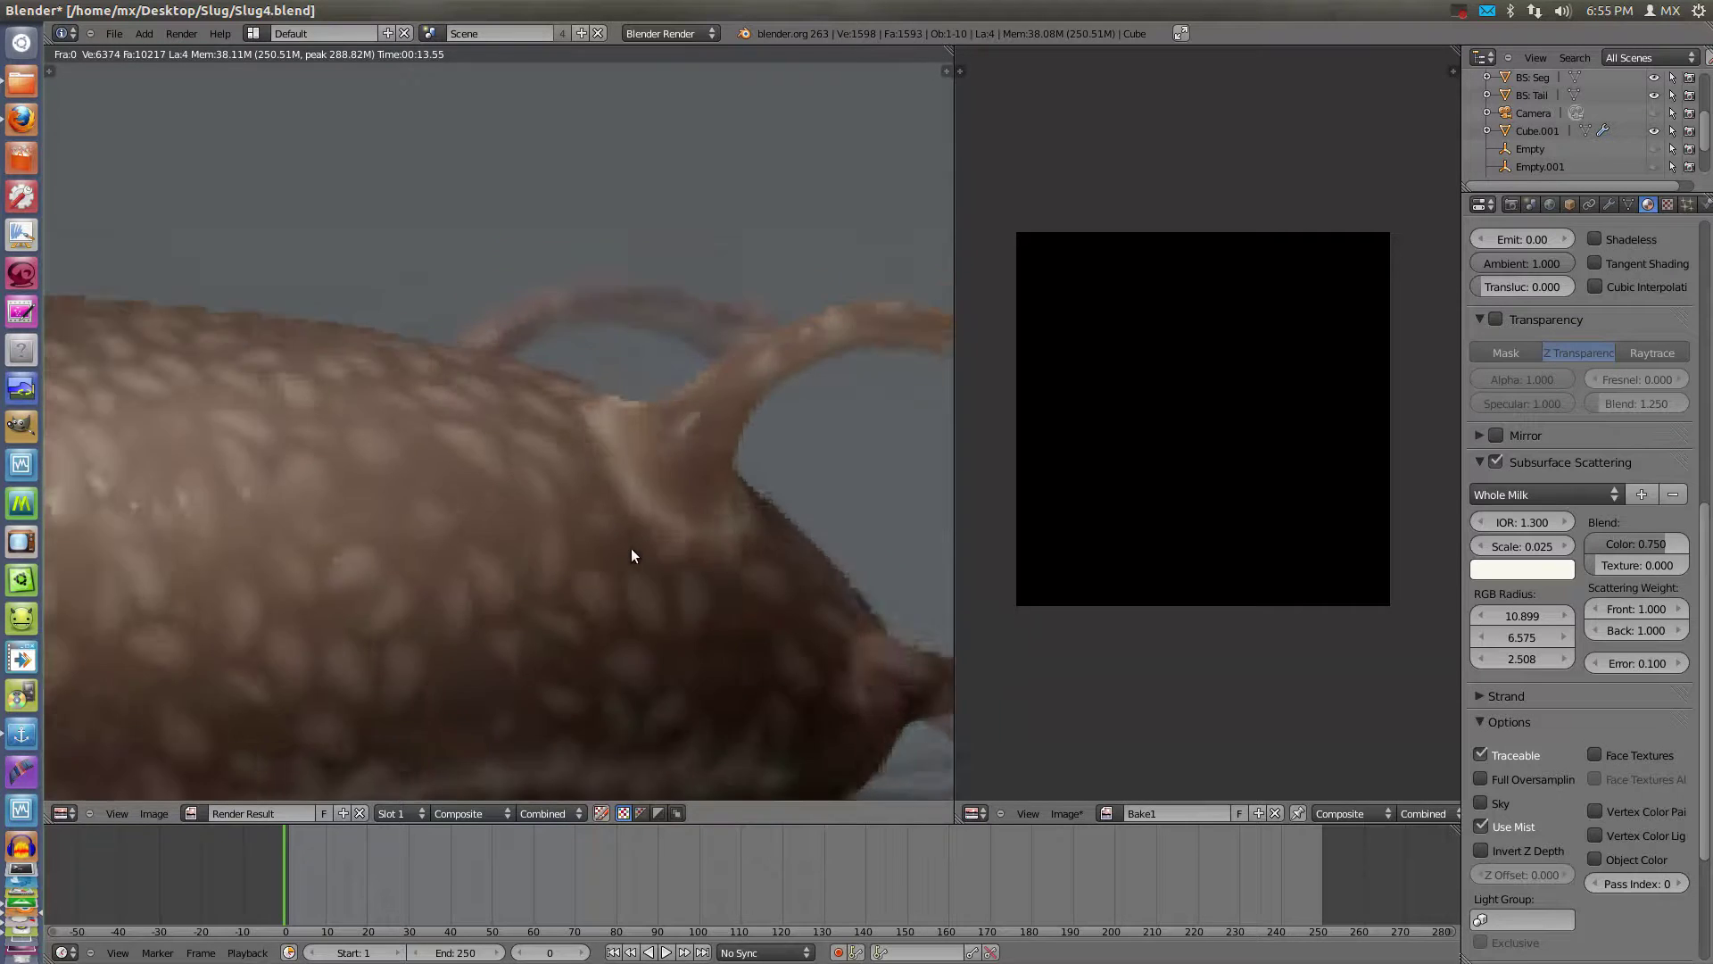
click(1534, 546)
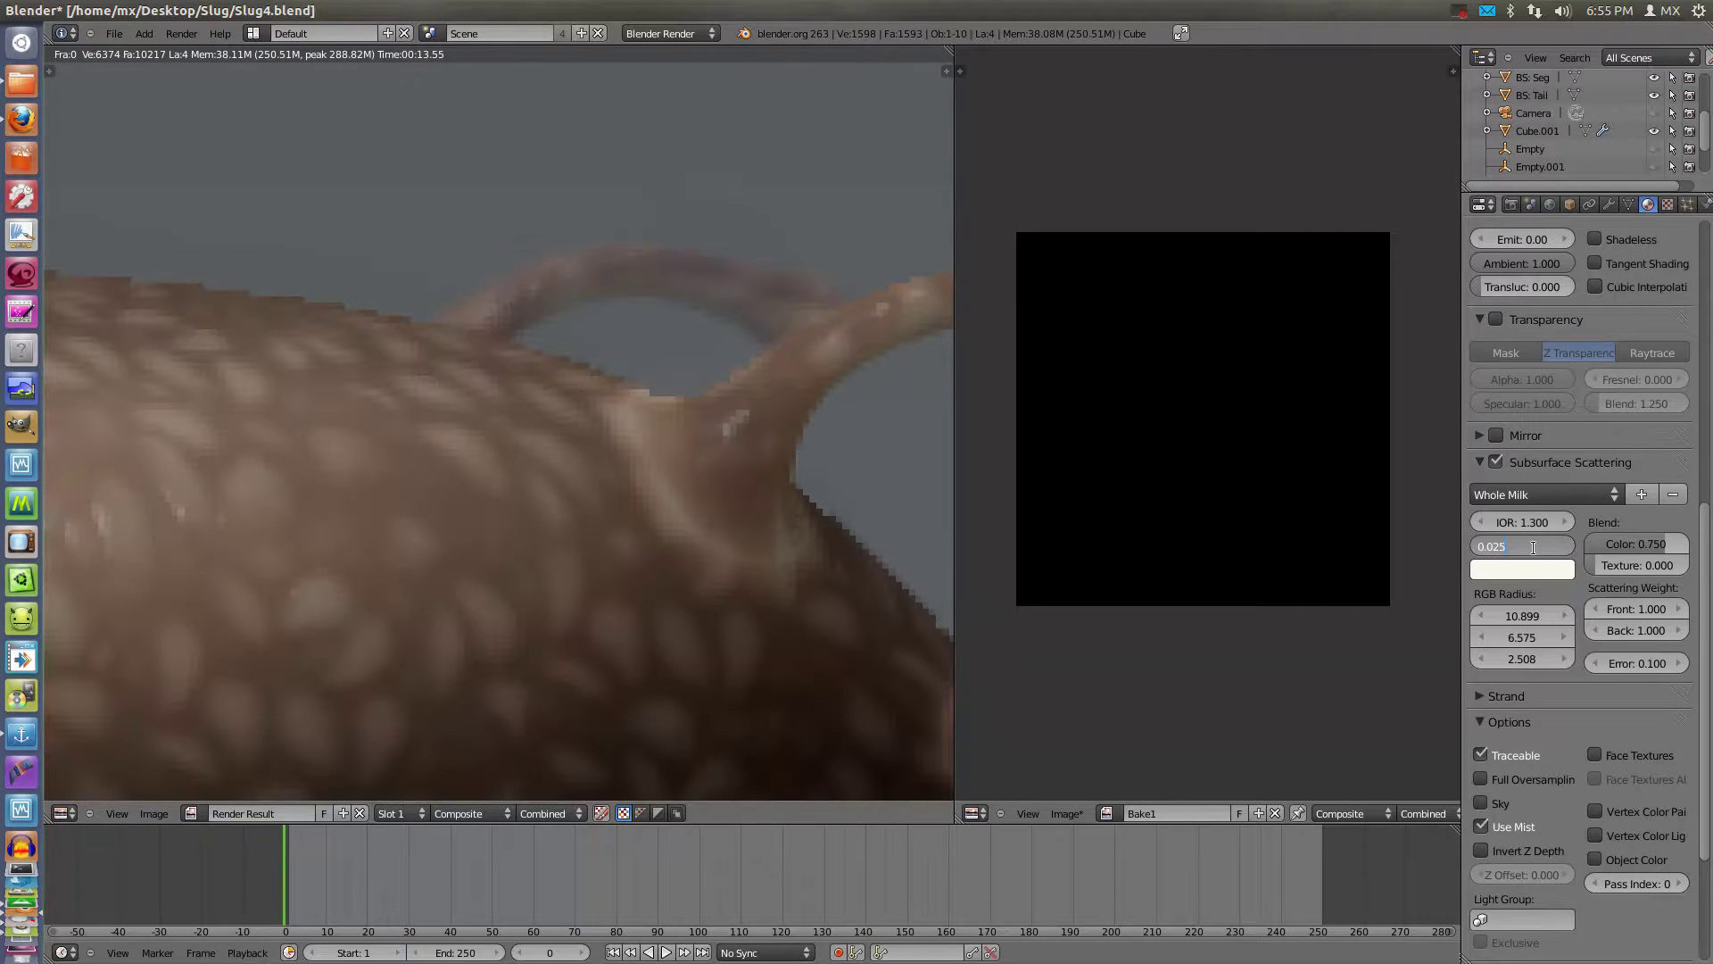
text(5)
key(Return)
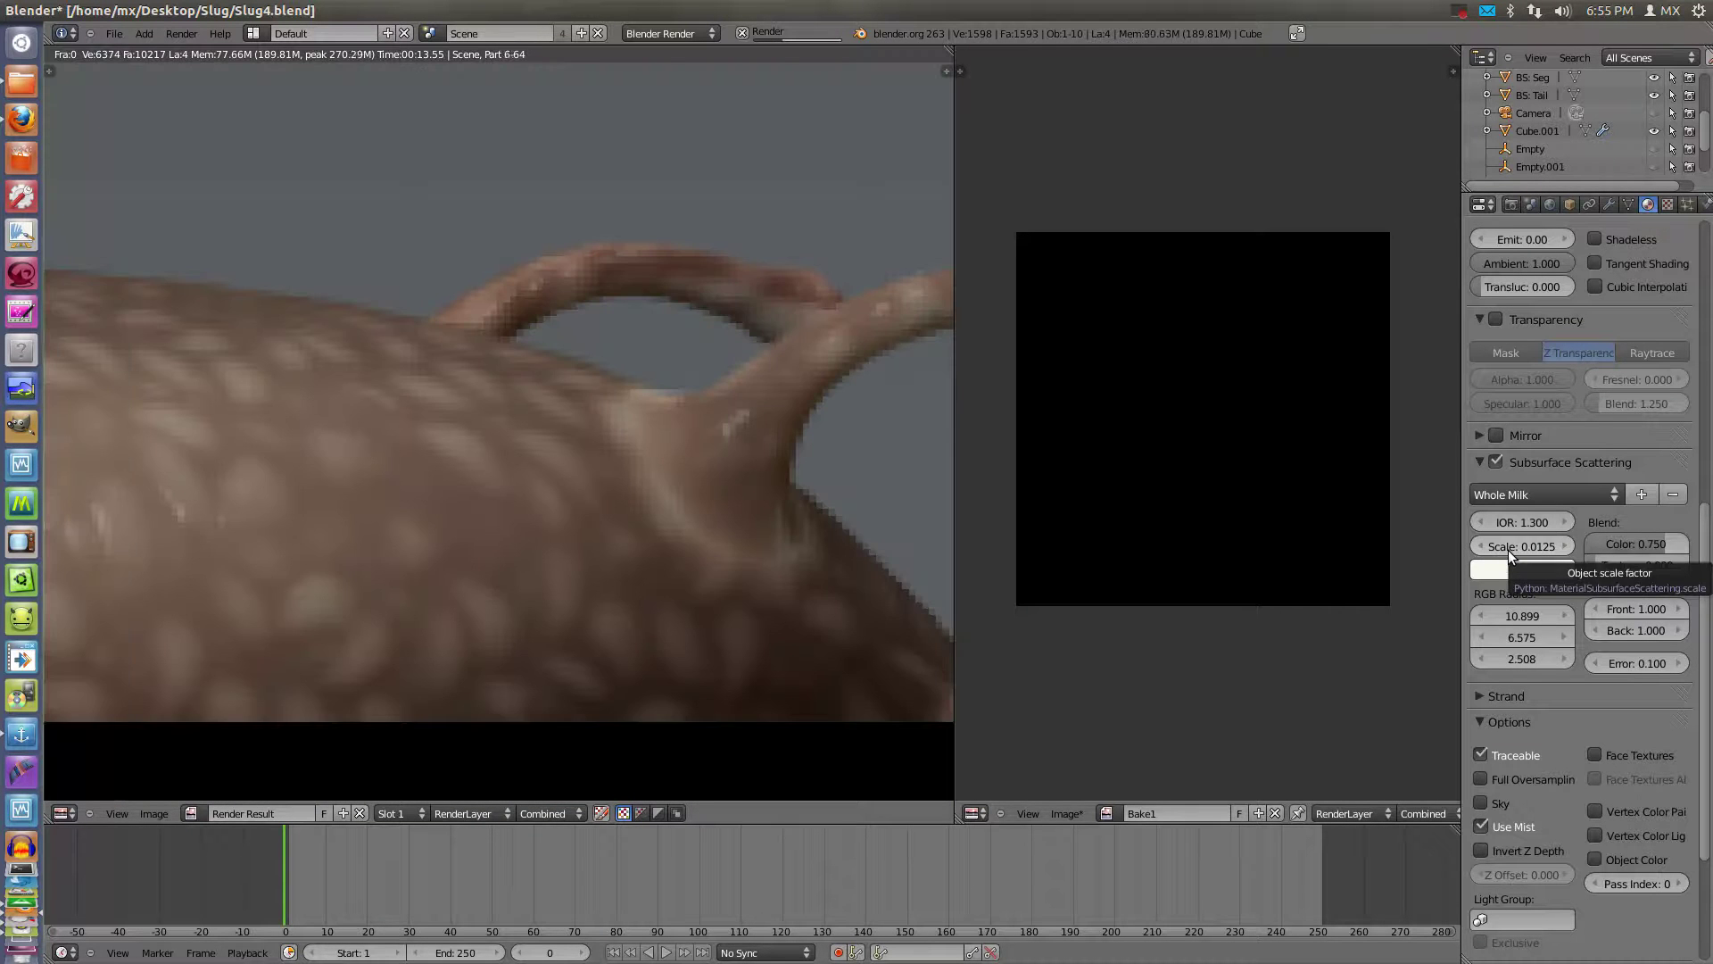
scroll(360, 635, down, 2)
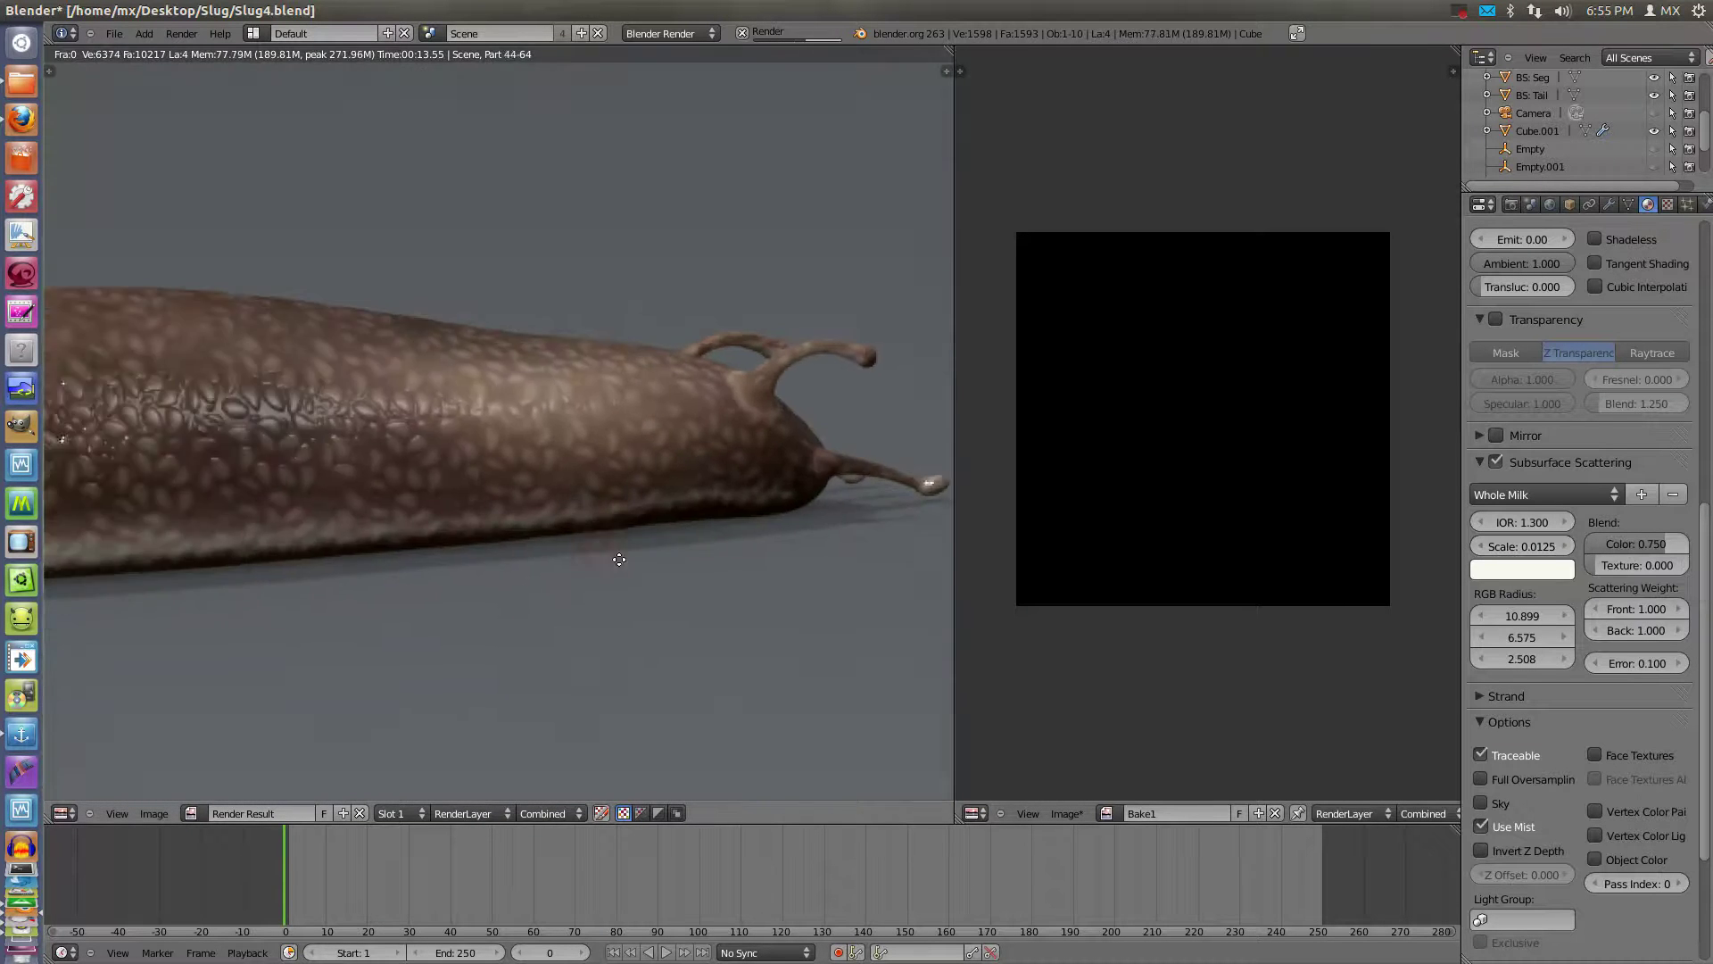
mouse_move(360, 637)
ctrl+middle_down()
mouse_move(663, 589)
mouse_move(570, 544)
mouse_move(316, 555)
mouse_move(631, 547)
mouse_move(681, 602)
mouse_move(688, 588)
mouse_move(624, 543)
mouse_move(357, 611)
mouse_move(880, 652)
mouse_move(463, 566)
mouse_move(700, 517)
mouse_move(696, 563)
mouse_move(776, 546)
mouse_move(571, 558)
ctrl+middle_up()
mouse_move(711, 532)
ctrl+middle_down()
mouse_move(341, 563)
mouse_move(351, 575)
mouse_move(371, 397)
mouse_move(340, 445)
mouse_move(1446, 395)
mouse_move(1573, 406)
mouse_move(1617, 435)
mouse_move(1486, 503)
ctrl+middle_up()
key(ctrl+Up)
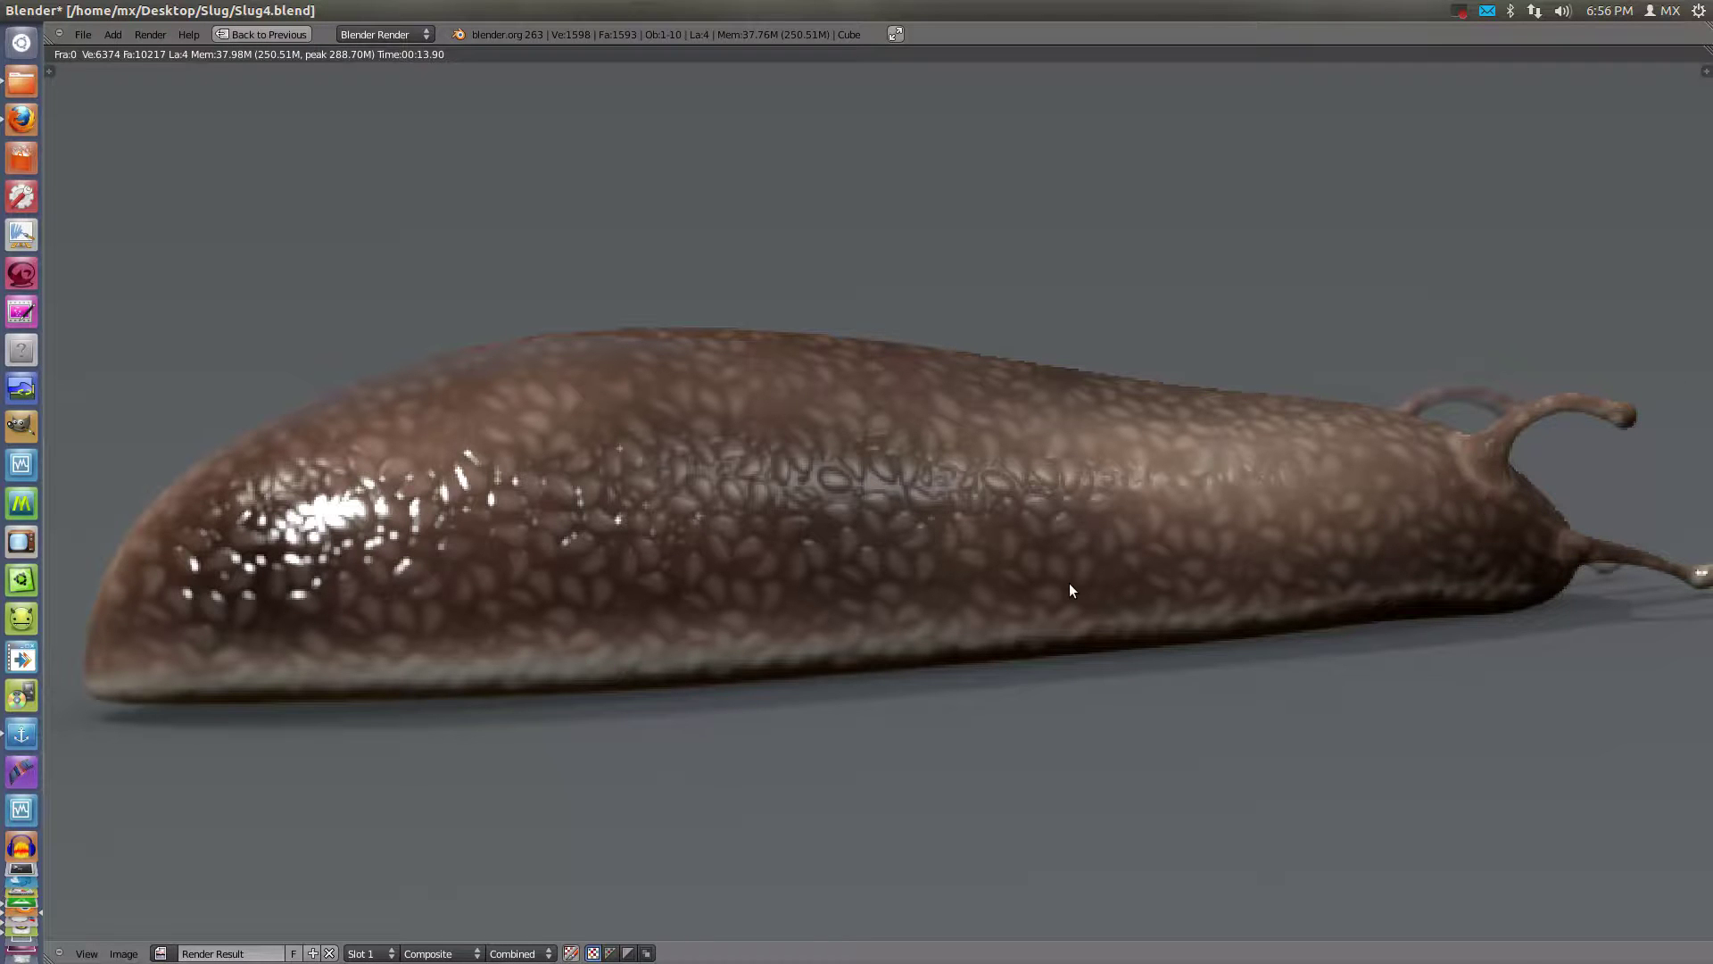
key(Escape)
scroll(844, 559, down, 4)
scroll(842, 559, up, 4)
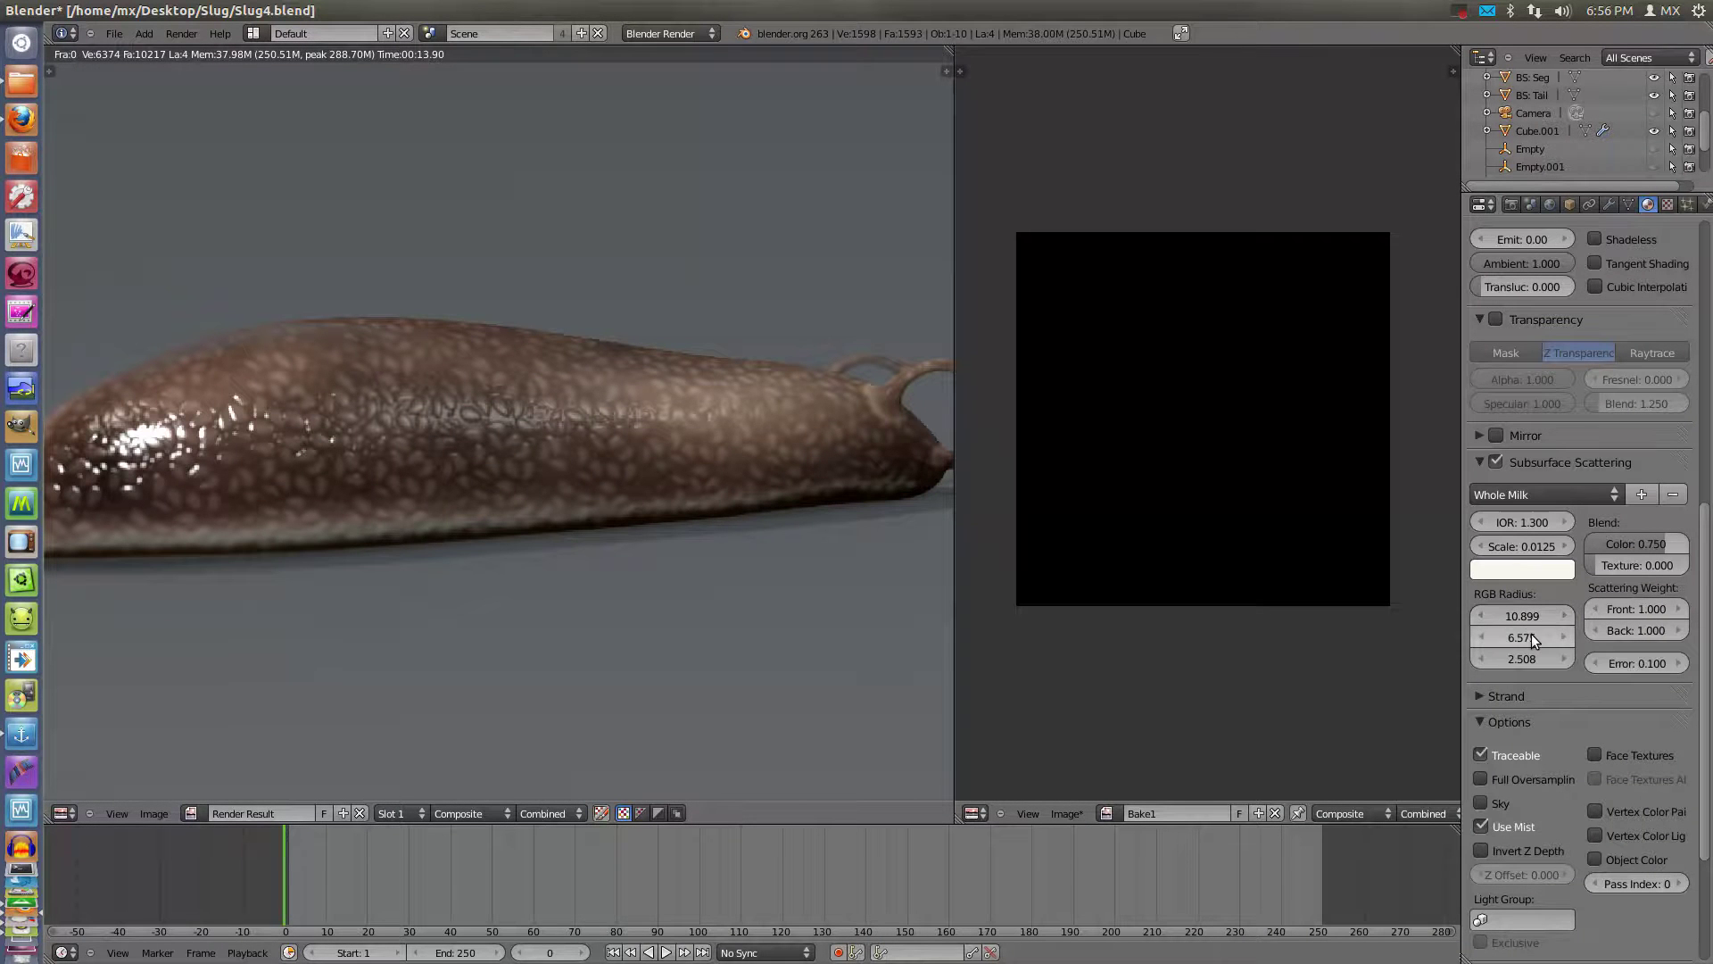
scroll(612, 594, down, 1)
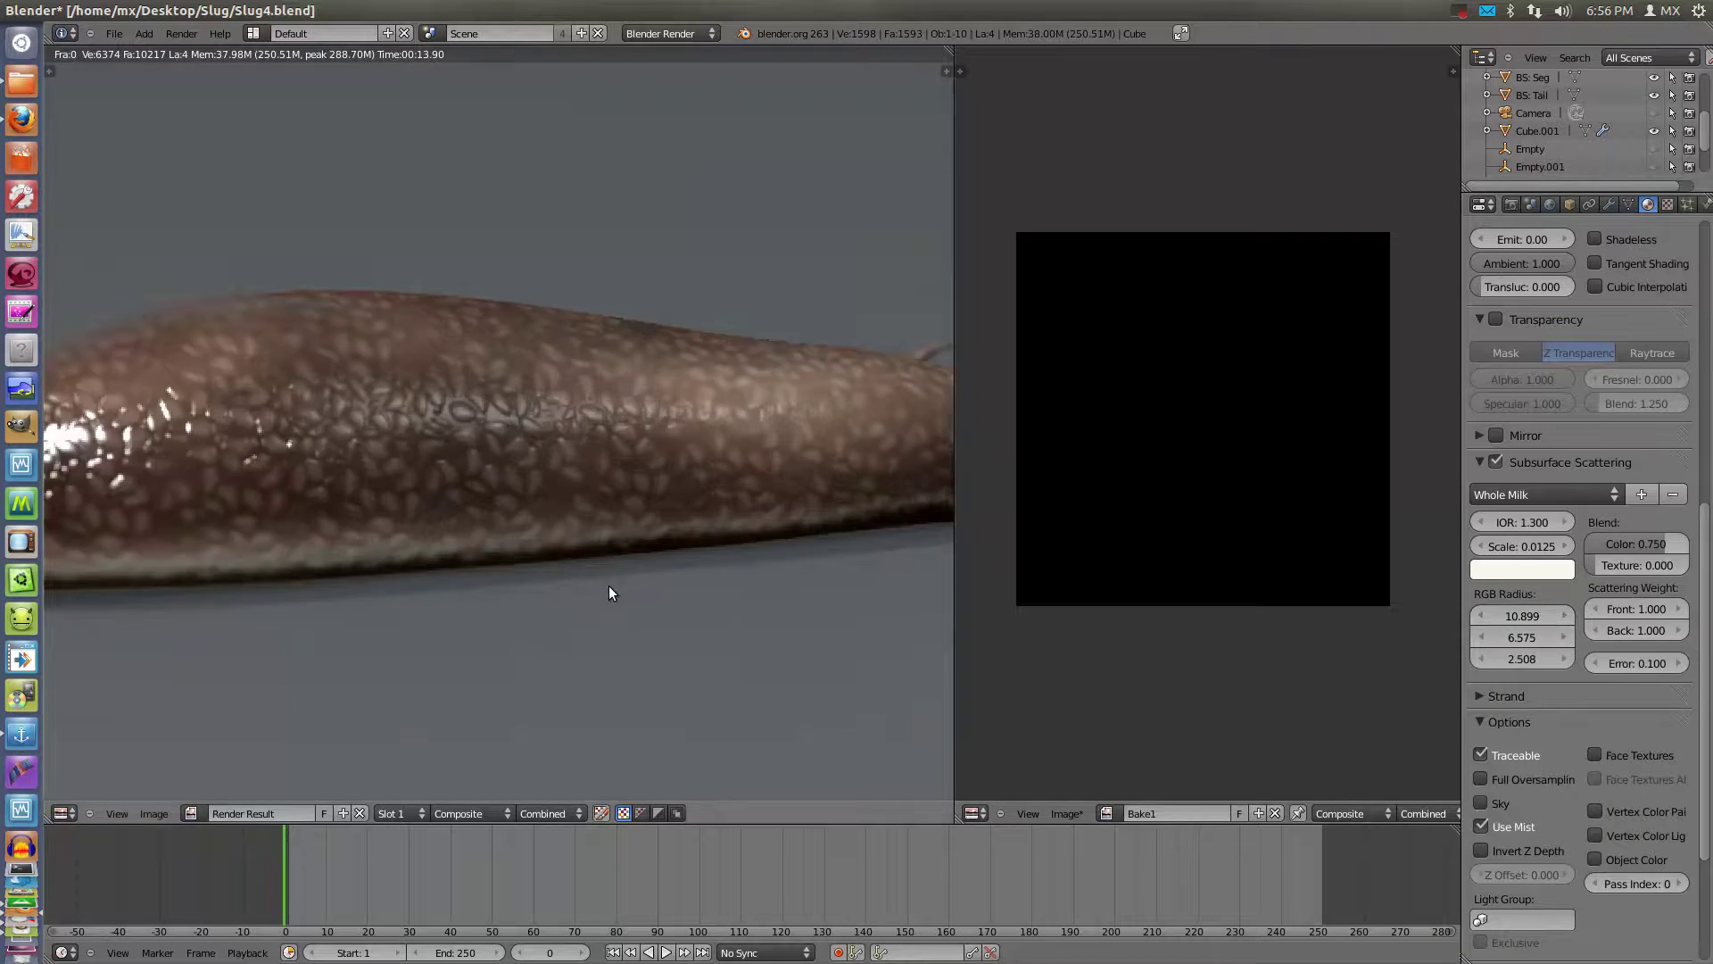
scroll(609, 572, down, 1)
scroll(623, 586, up, 2)
scroll(642, 596, down, 3)
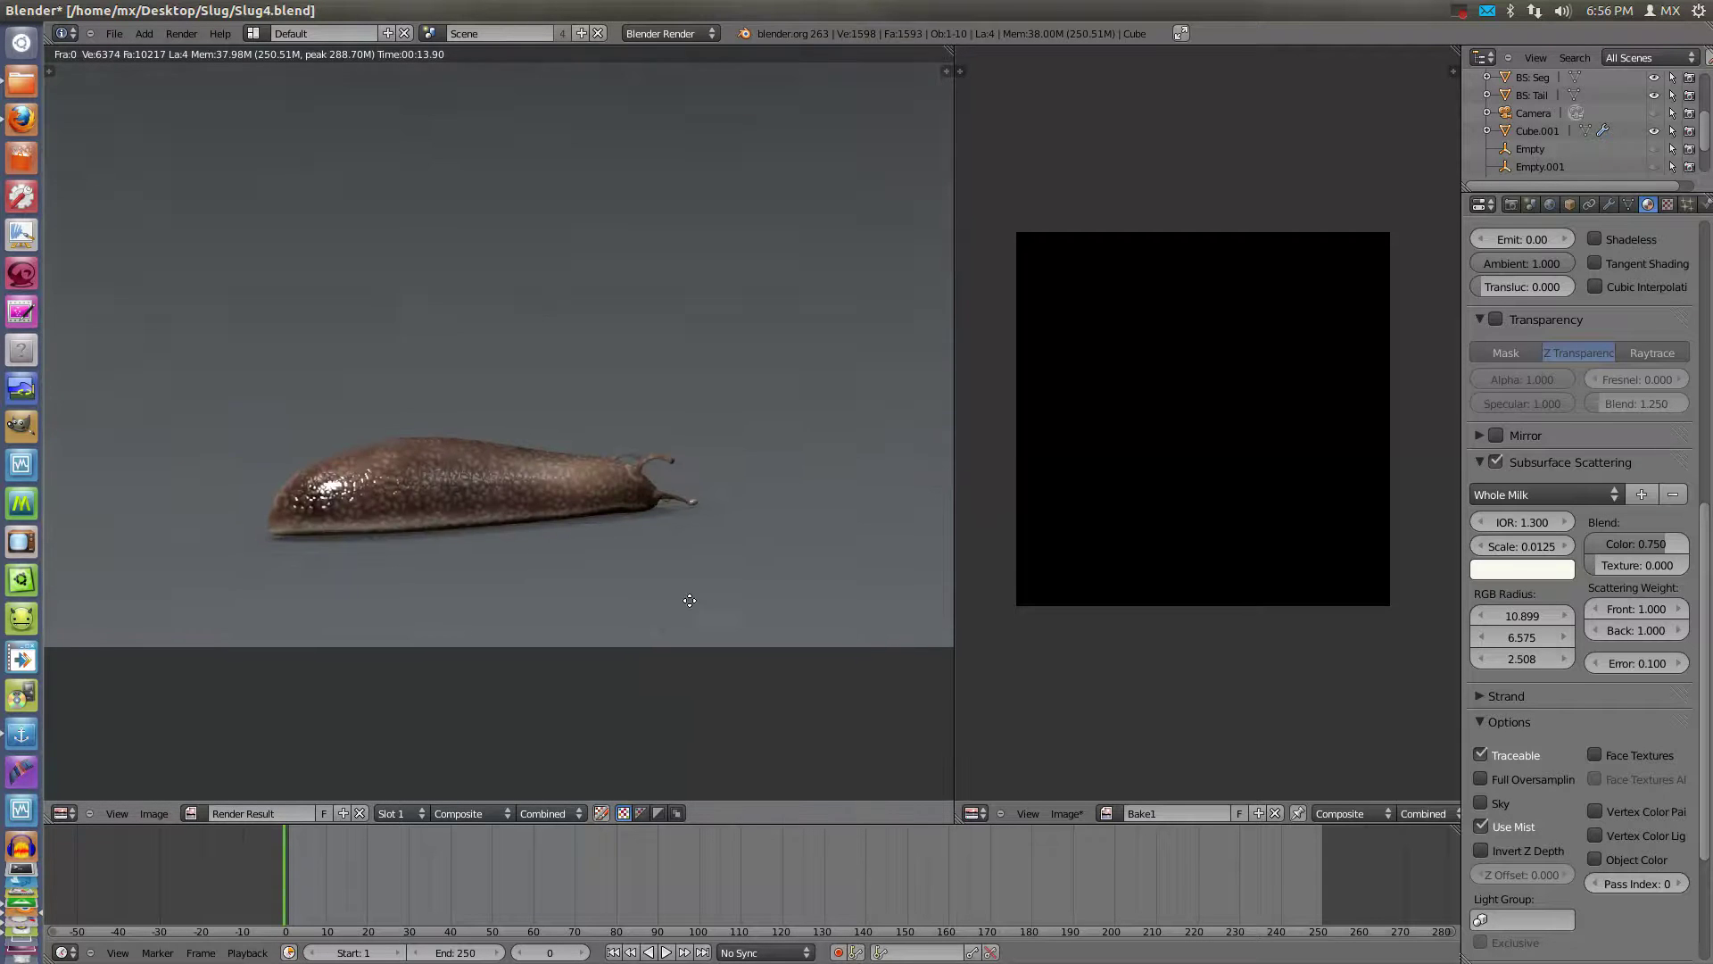
scroll(682, 591, up, 4)
scroll(718, 540, up, 1)
scroll(726, 490, up, 1)
scroll(733, 441, up, 1)
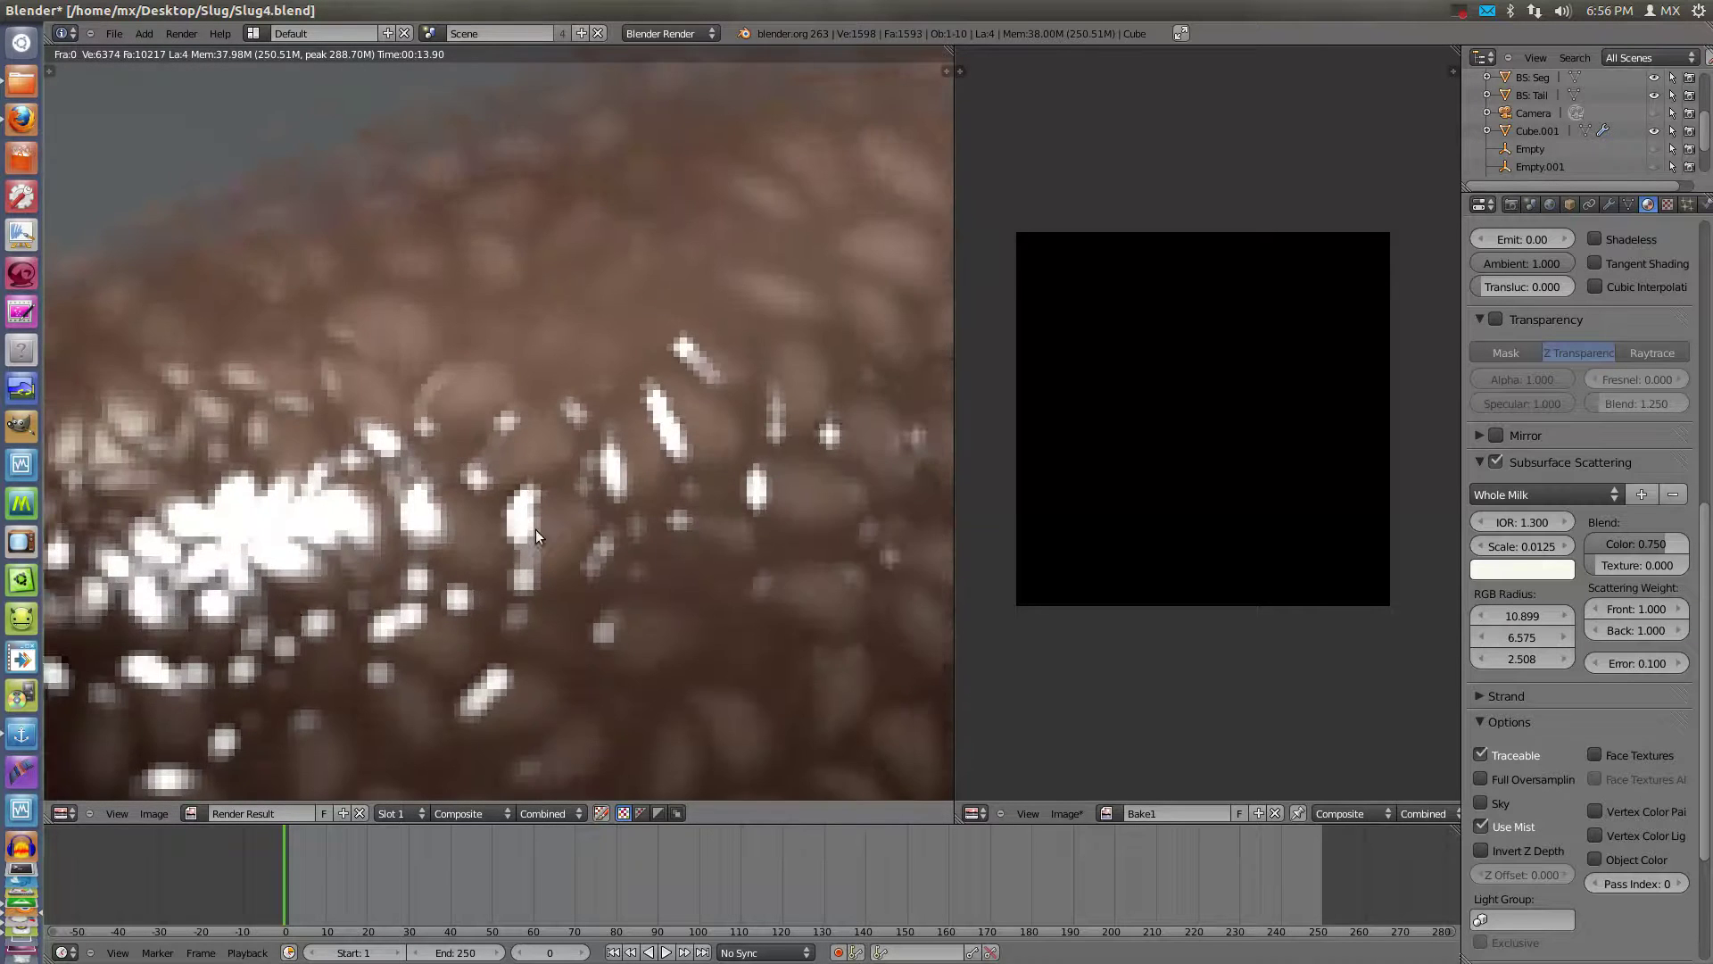
scroll(743, 393, up, 1)
scroll(578, 390, down, 3)
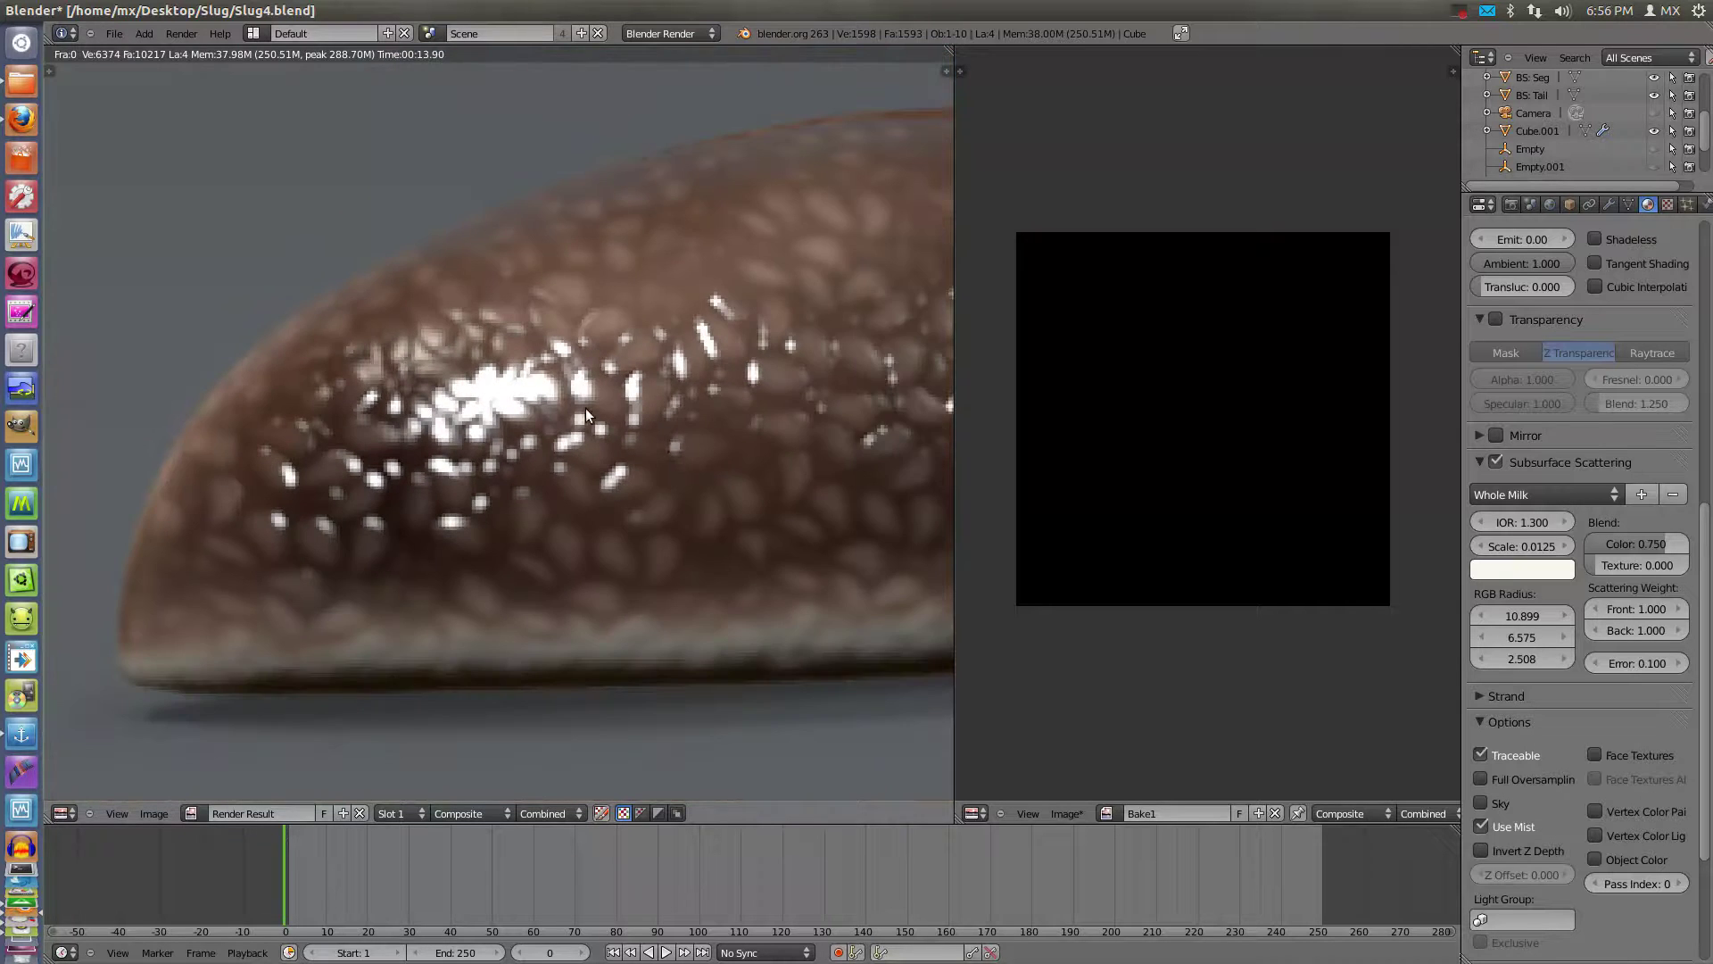
scroll(599, 429, up, 1)
scroll(536, 455, down, 2)
scroll(474, 471, down, 2)
key(ctrl+q)
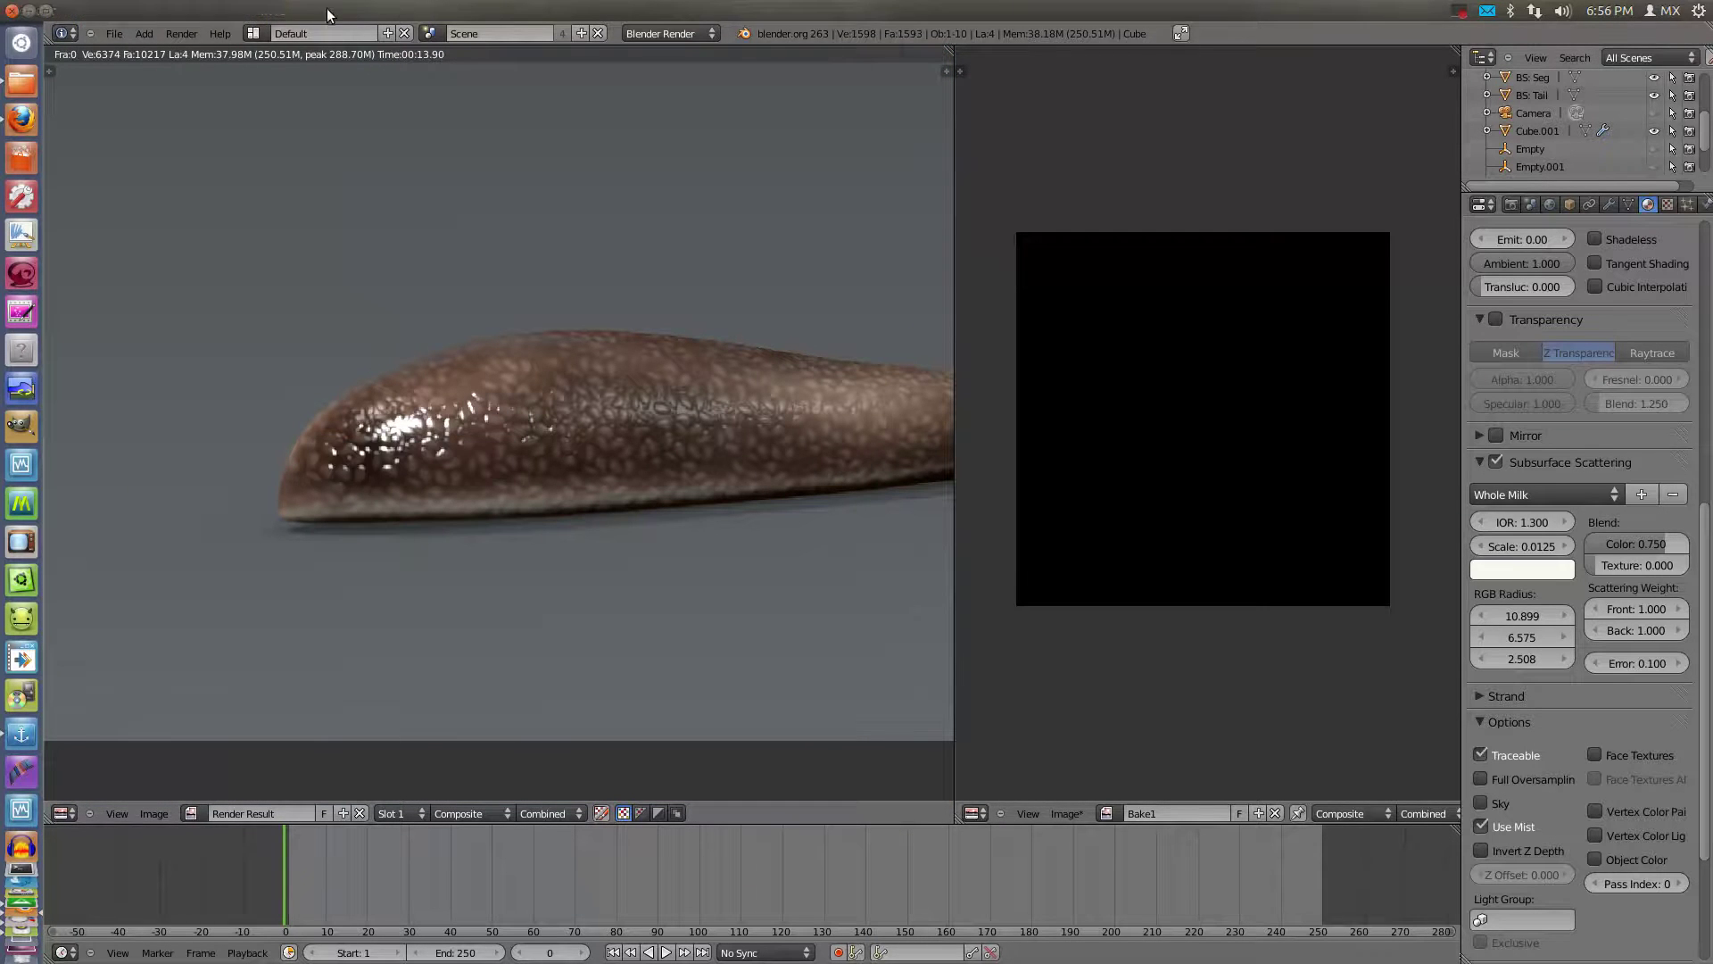
scroll(569, 449, up, 1)
scroll(595, 418, up, 2)
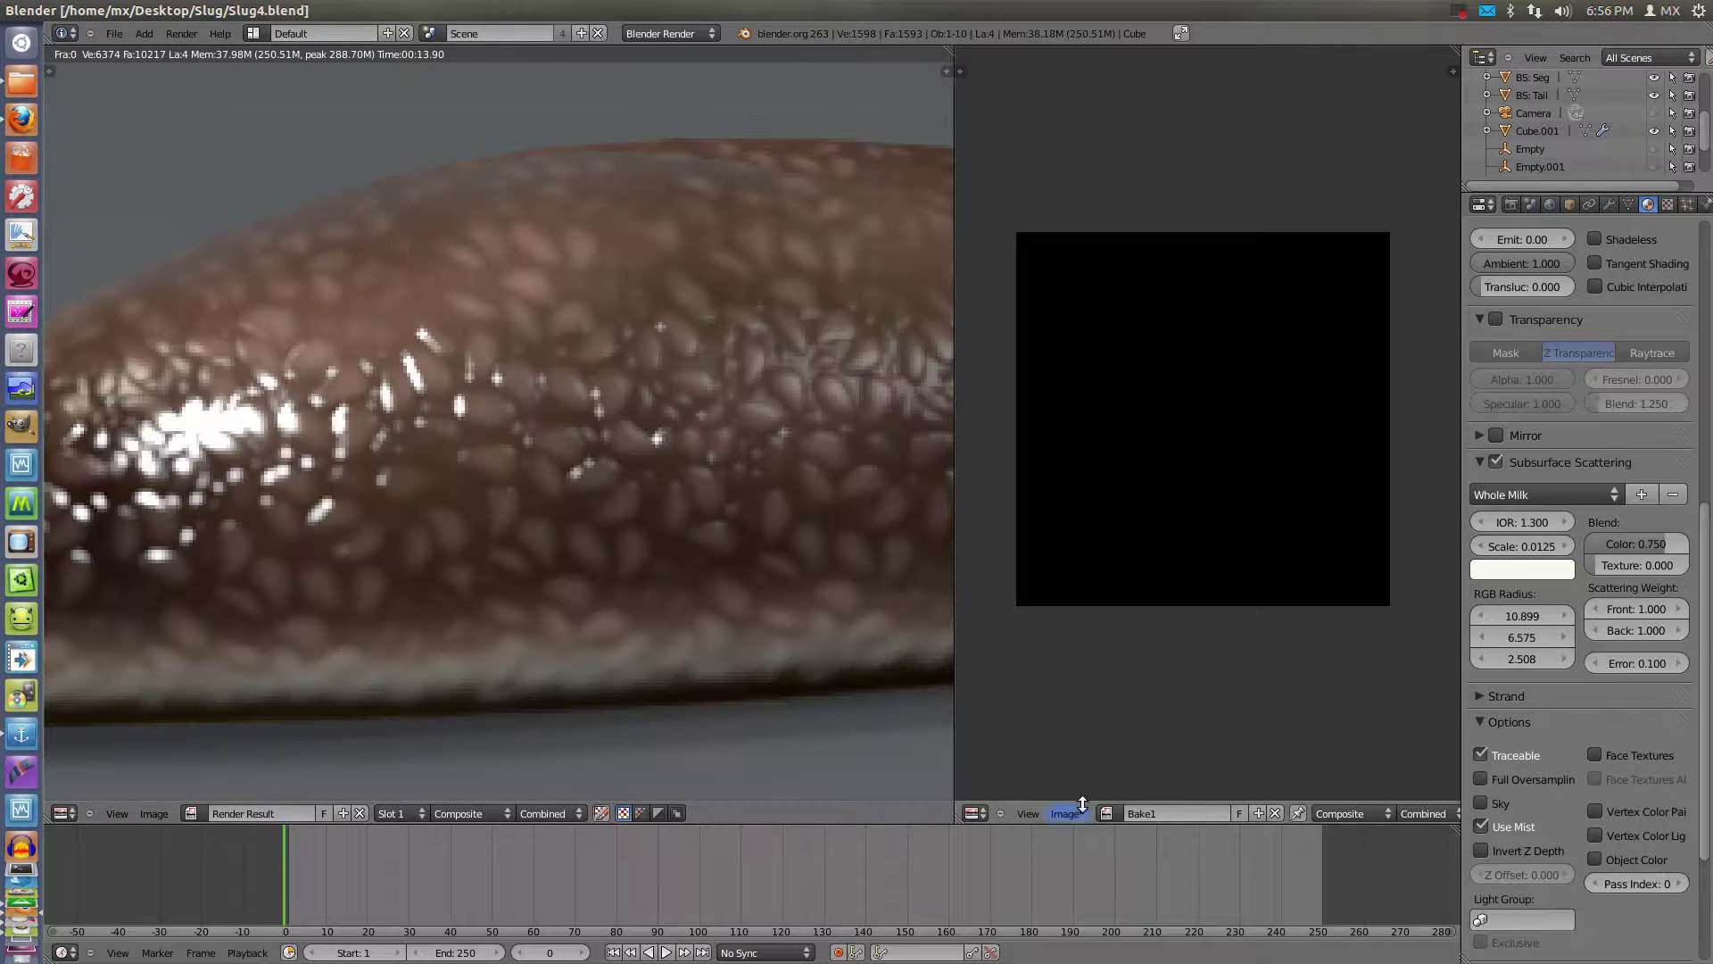
Browse the loaded images, briefly showing the InitTex(Treat)Seamless.png texture
click(1107, 813)
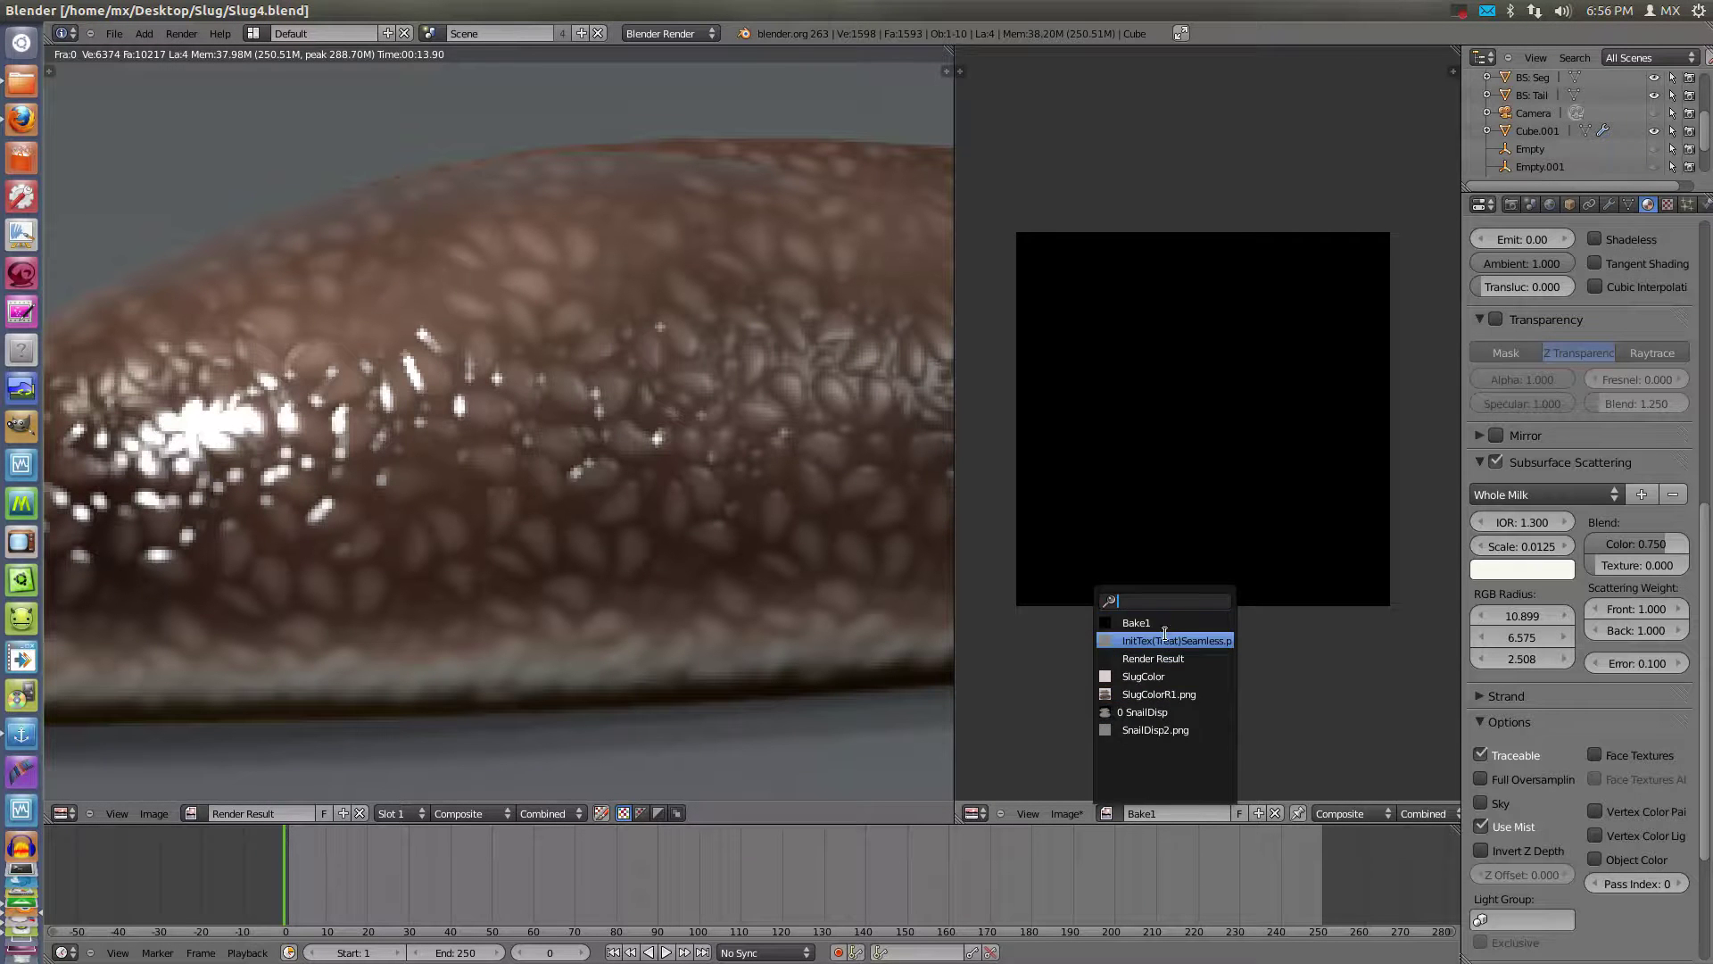
click(1163, 639)
scroll(1187, 584, up, 5)
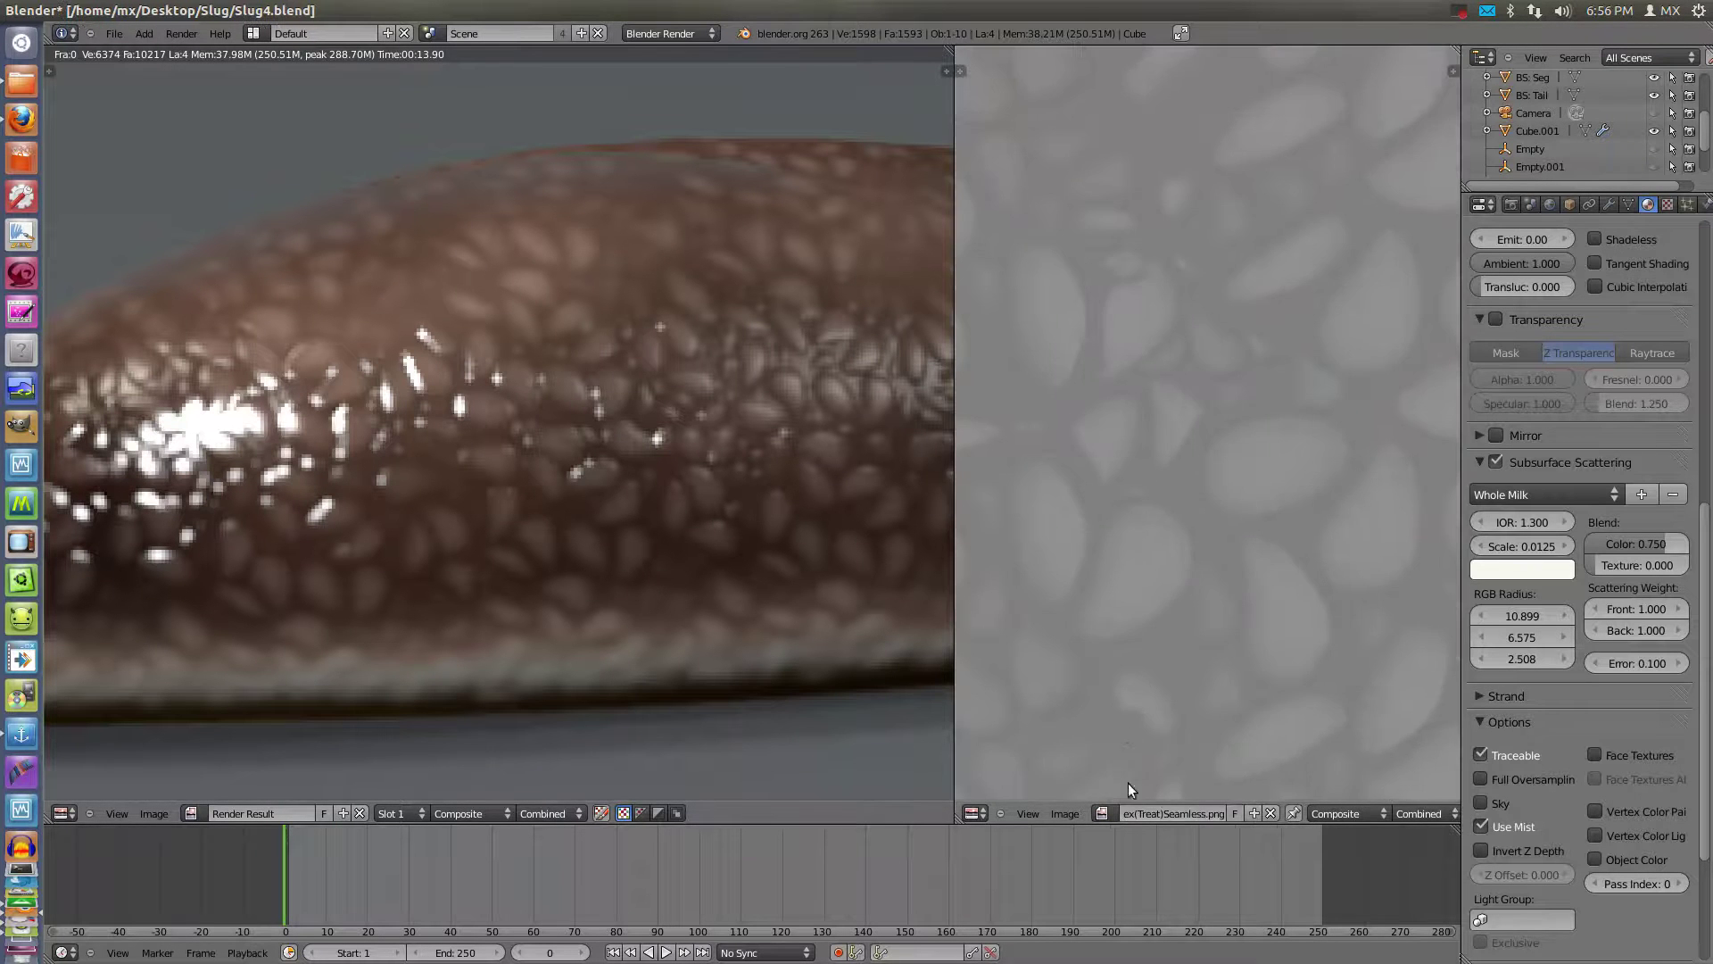
click(1103, 813)
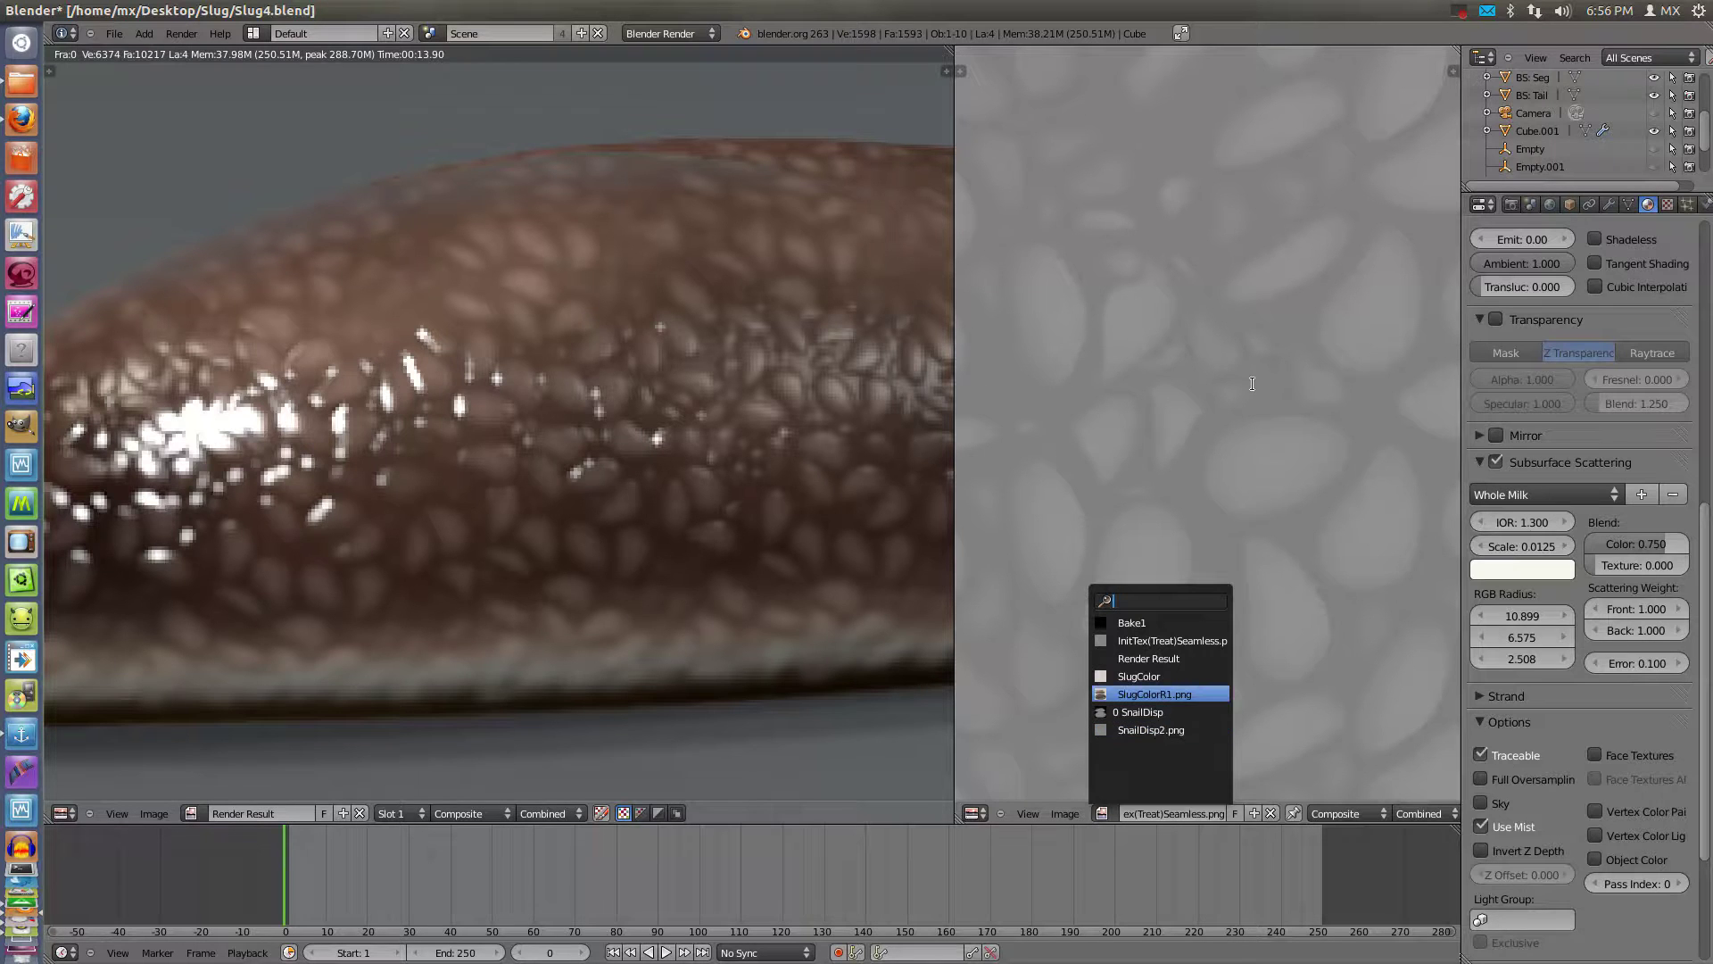
click(1252, 382)
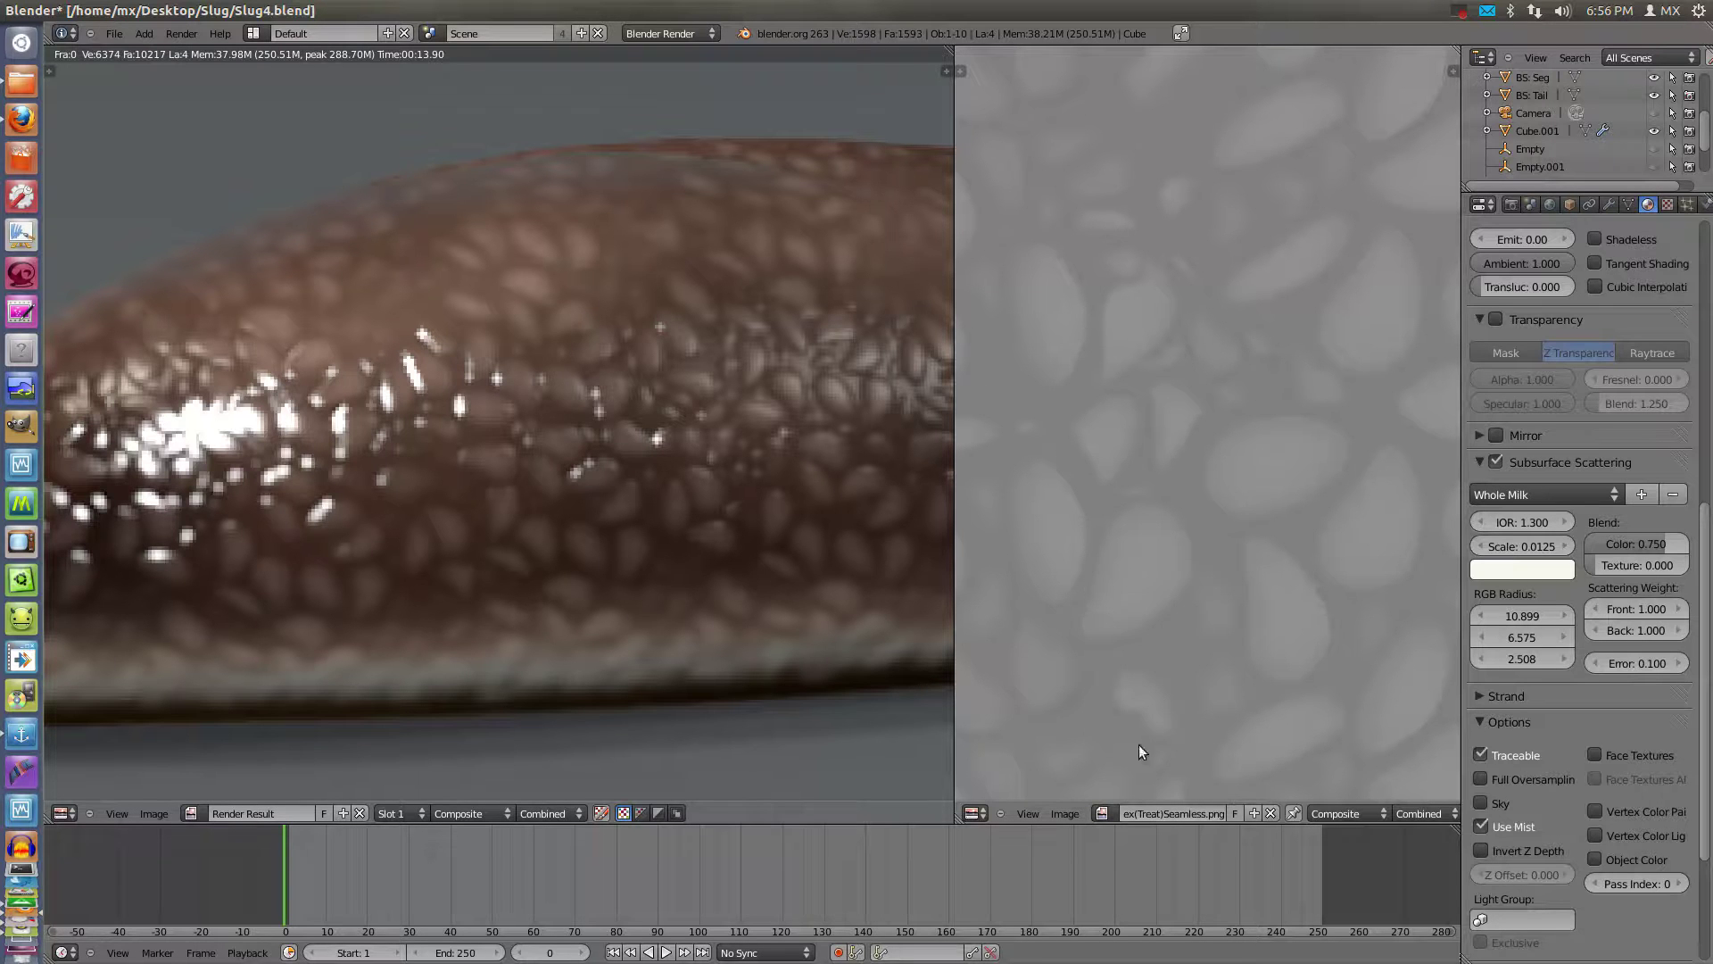
Load Garden_snail_defecating.jpg from the Desktop's Link to Reference Images folder
click(1066, 814)
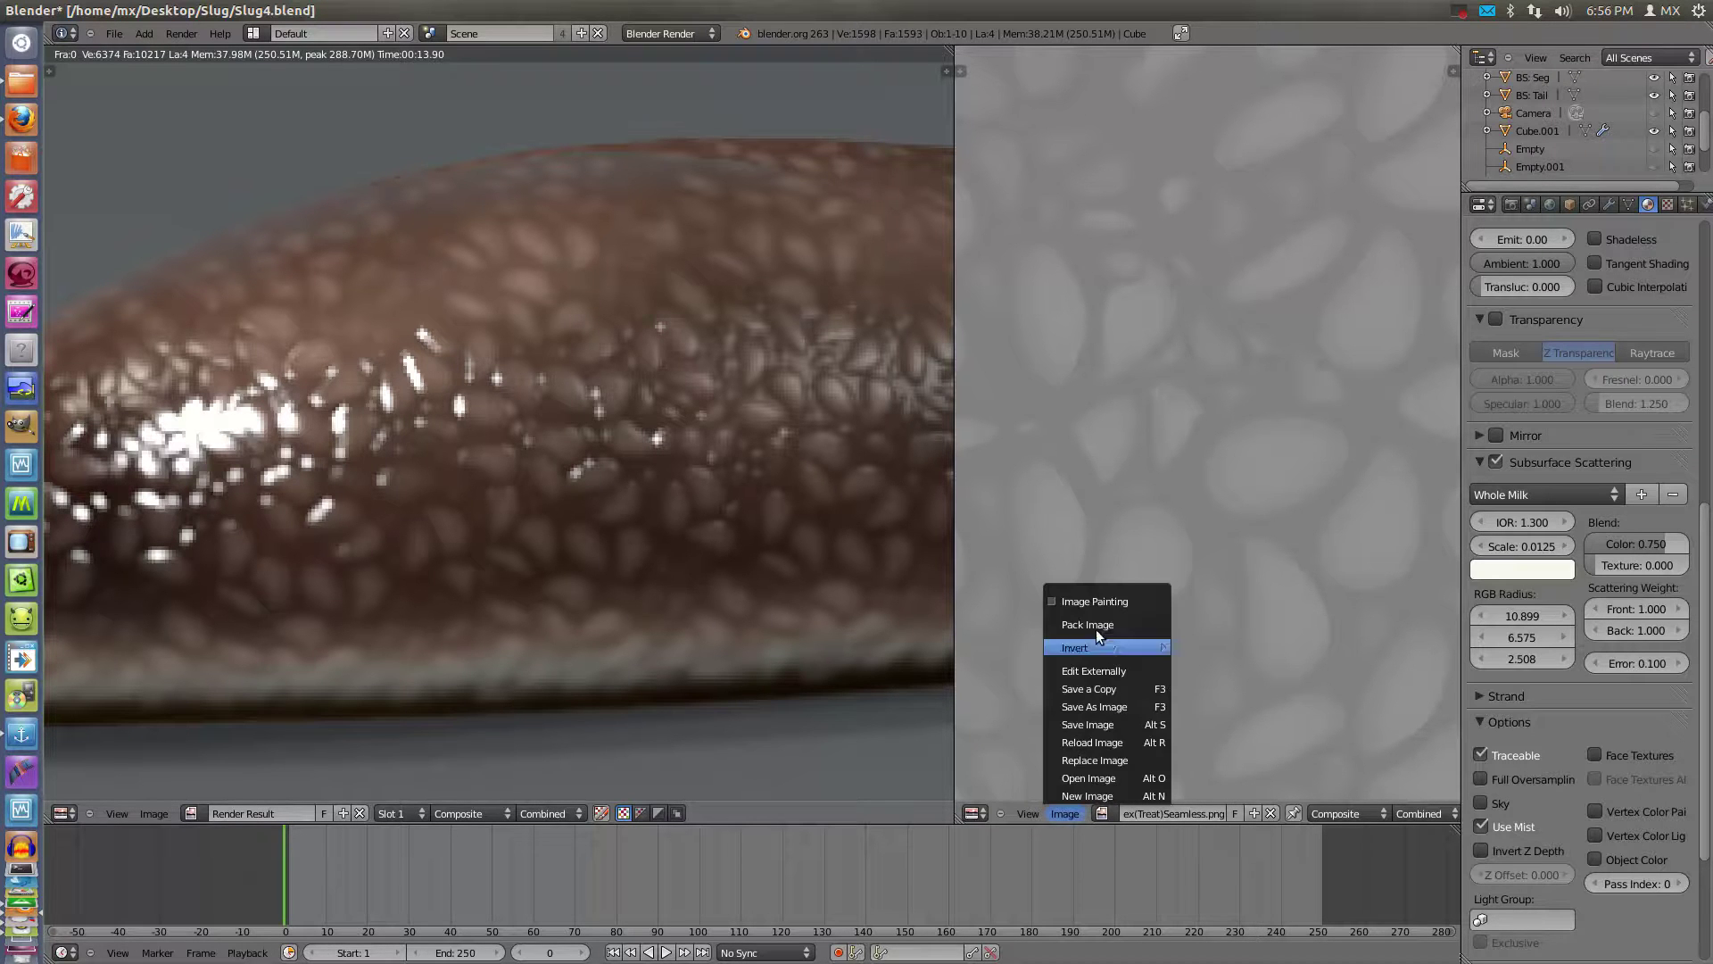
click(1107, 778)
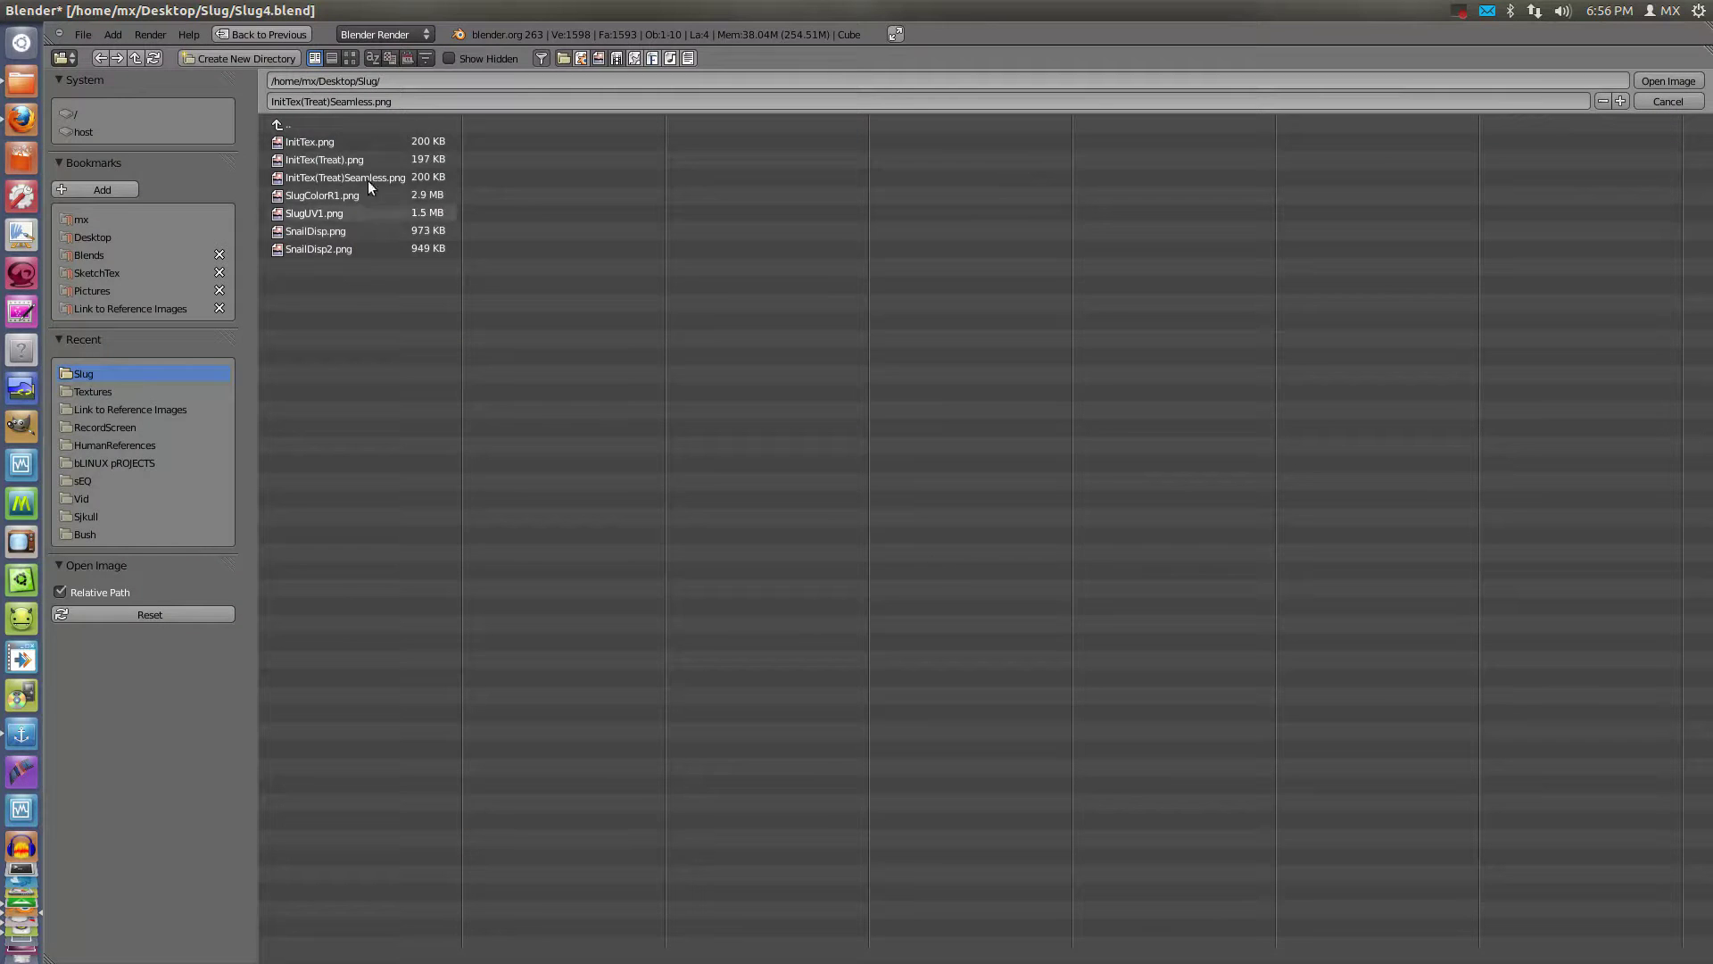
click(103, 237)
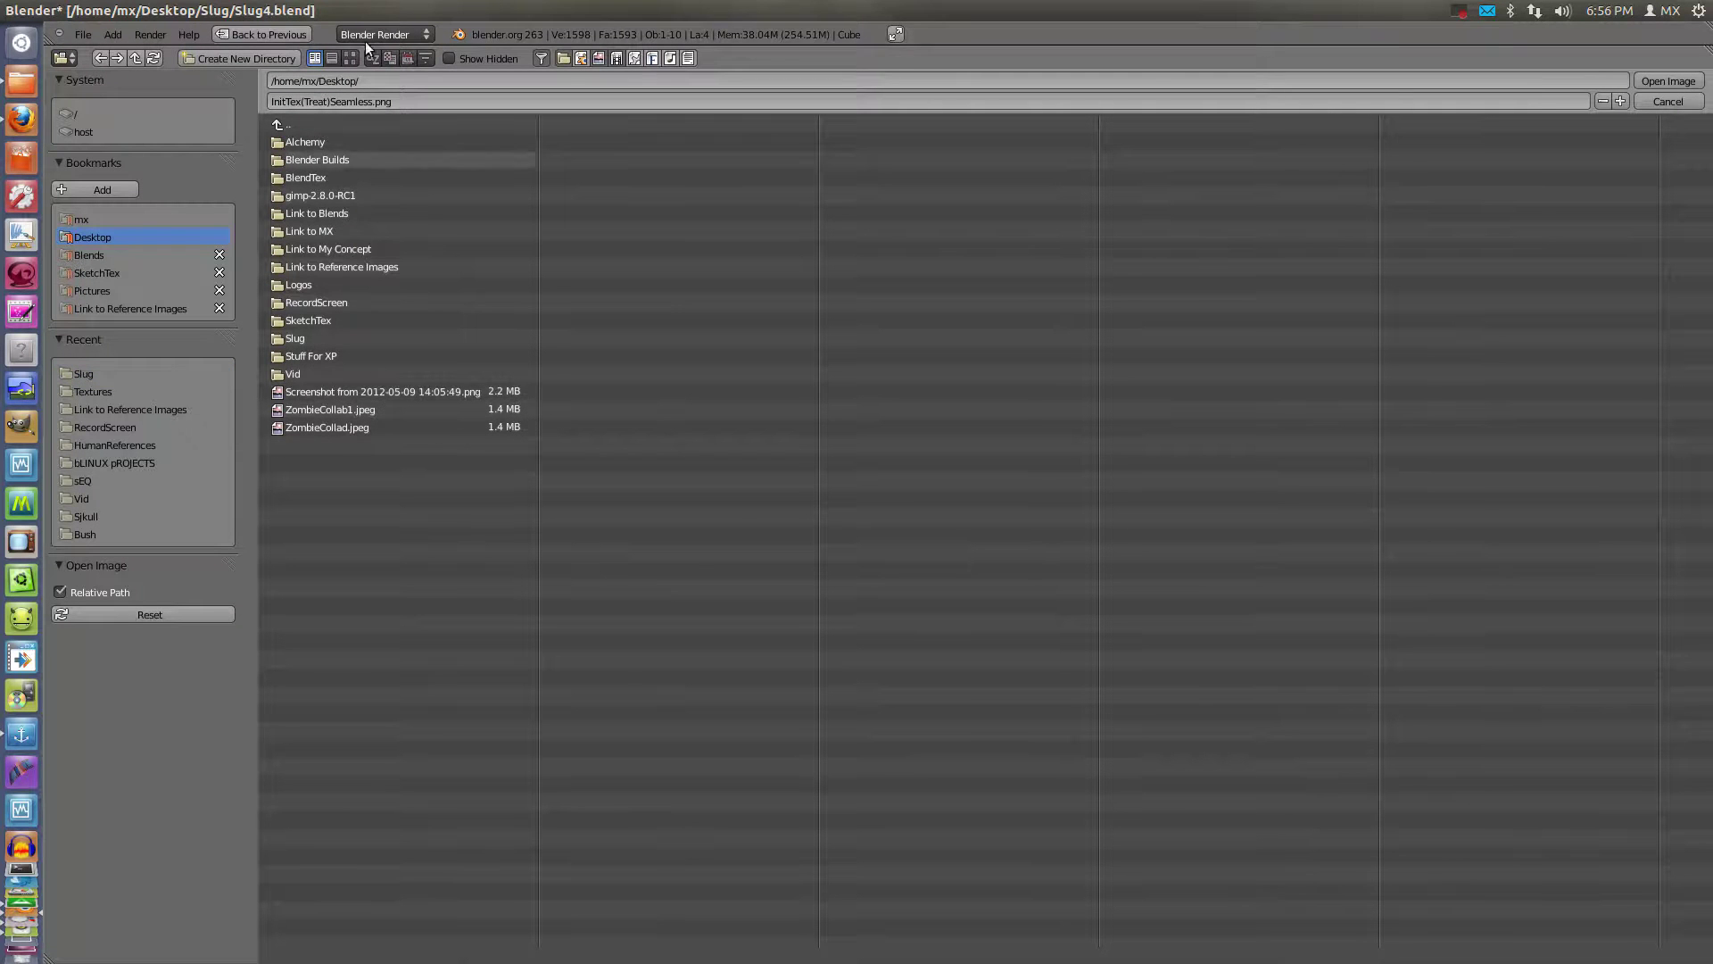
click(347, 279)
click(331, 127)
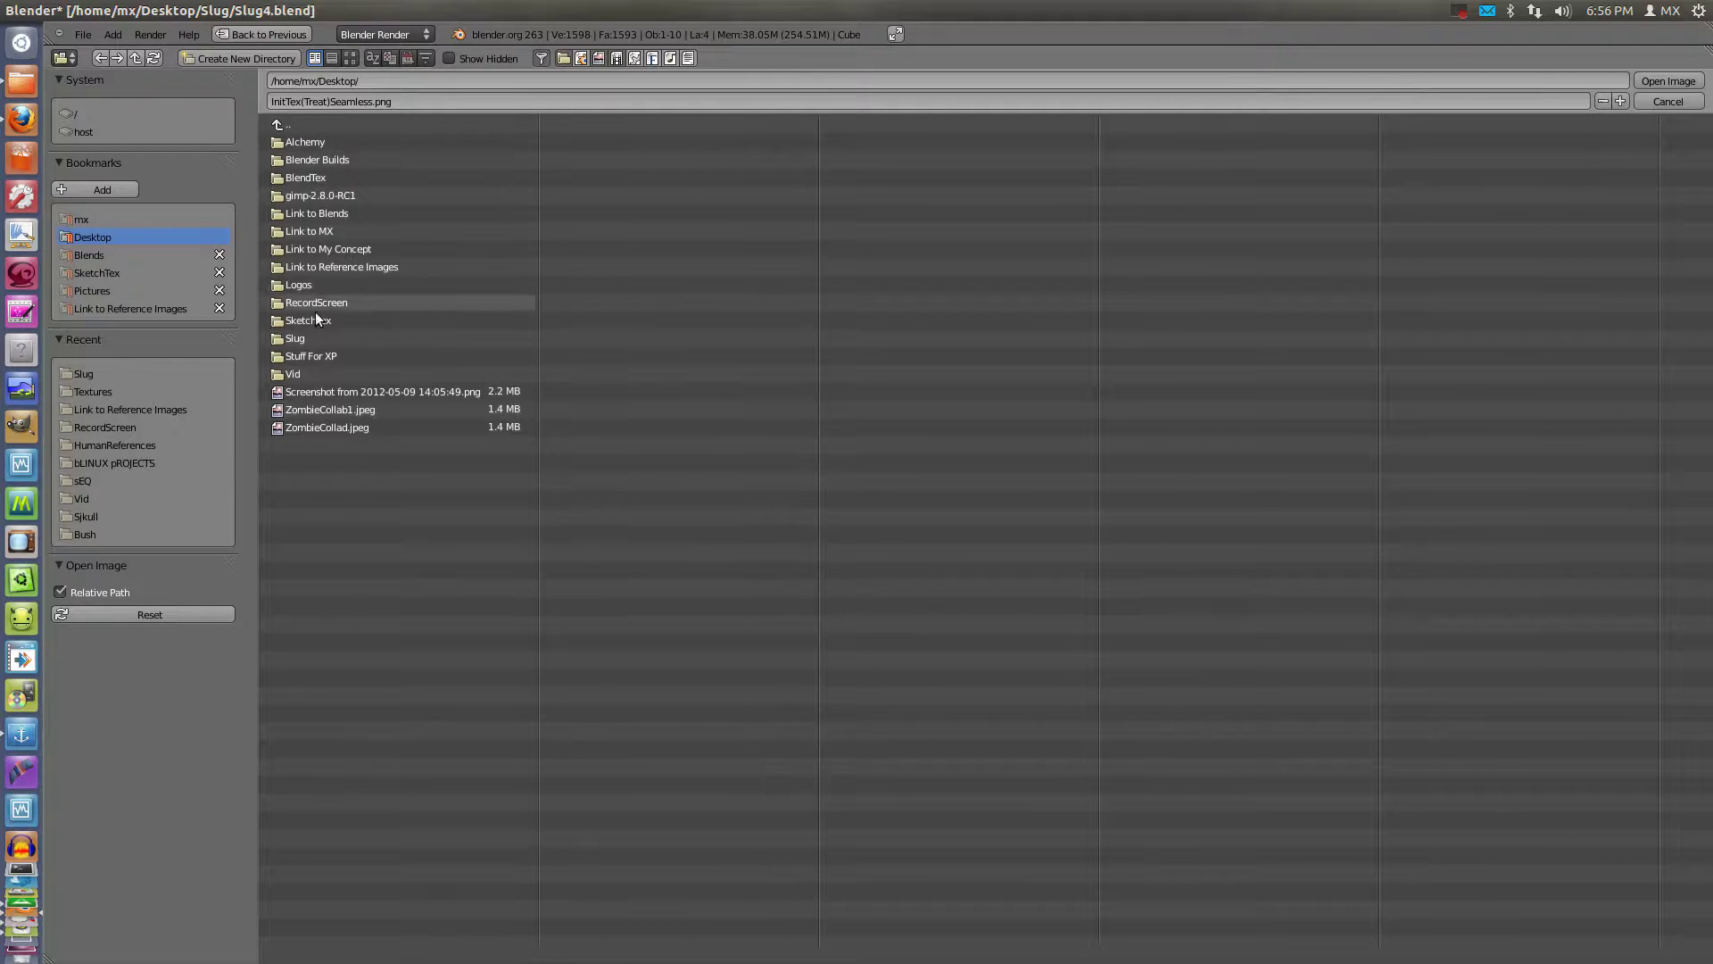
click(345, 267)
drag(519, 959, 1182, 959)
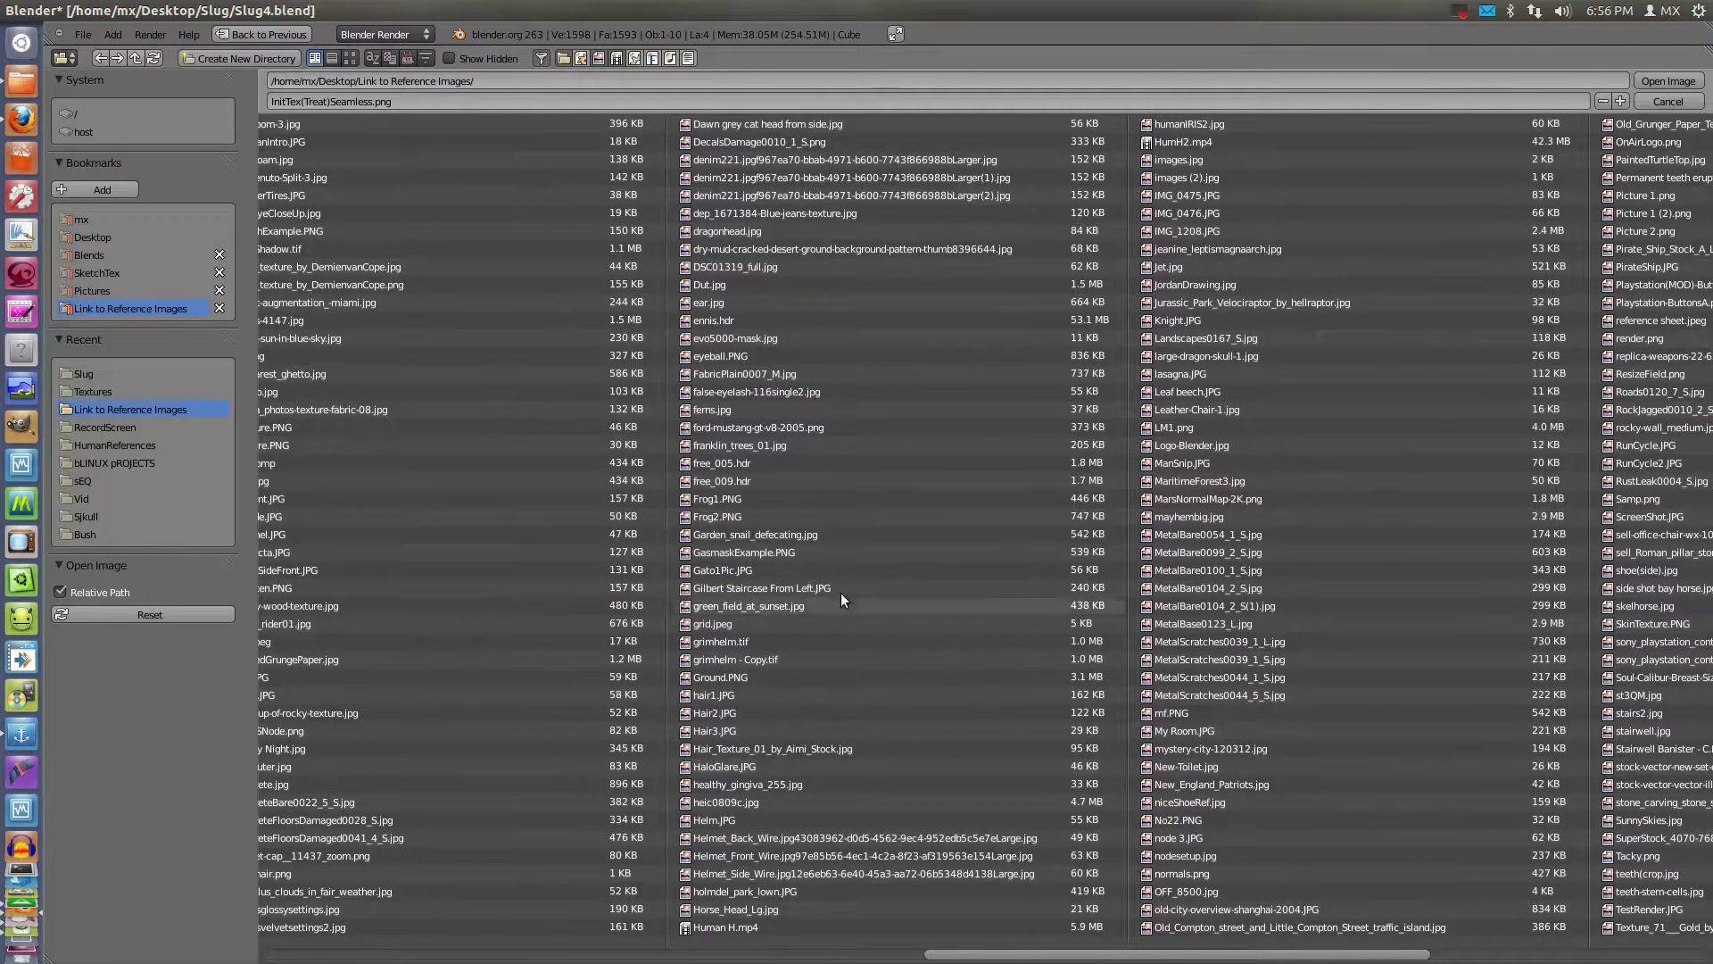
double_click(751, 538)
scroll(1224, 542, up, 2)
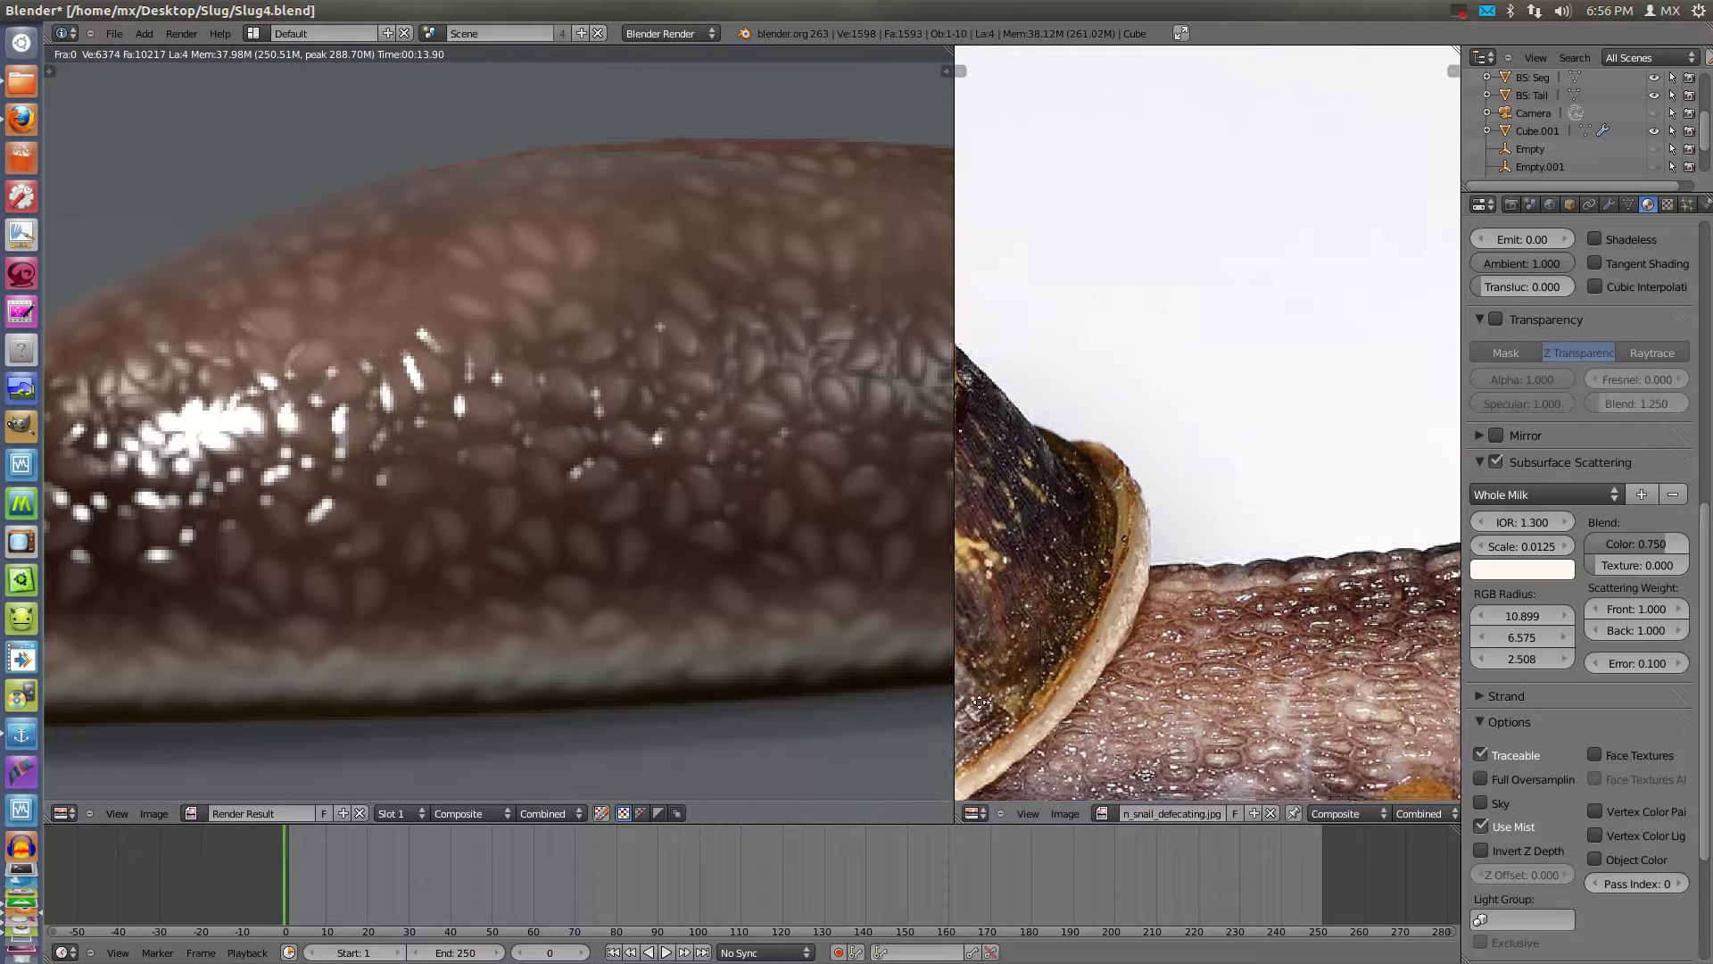
scroll(1225, 543, up, 2)
scroll(1225, 542, up, 1)
scroll(1226, 542, up, 2)
scroll(1225, 544, down, 1)
scroll(1219, 509, up, 2)
scroll(1212, 467, up, 2)
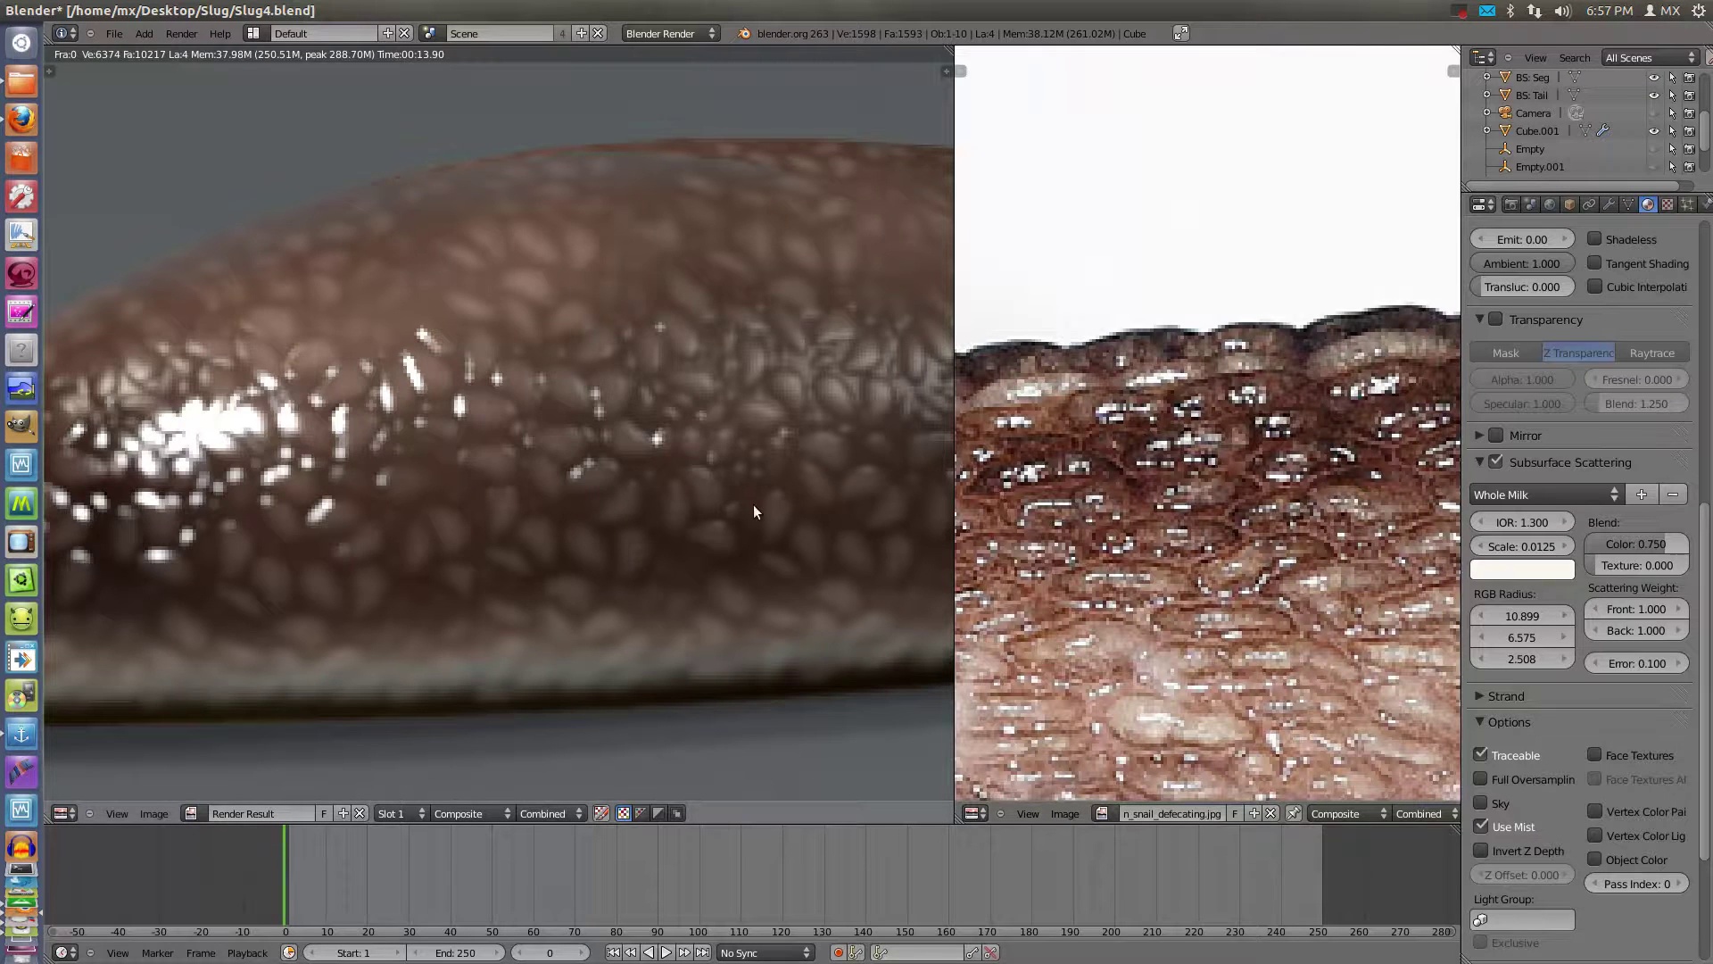
scroll(713, 498, up, 1)
scroll(662, 470, up, 2)
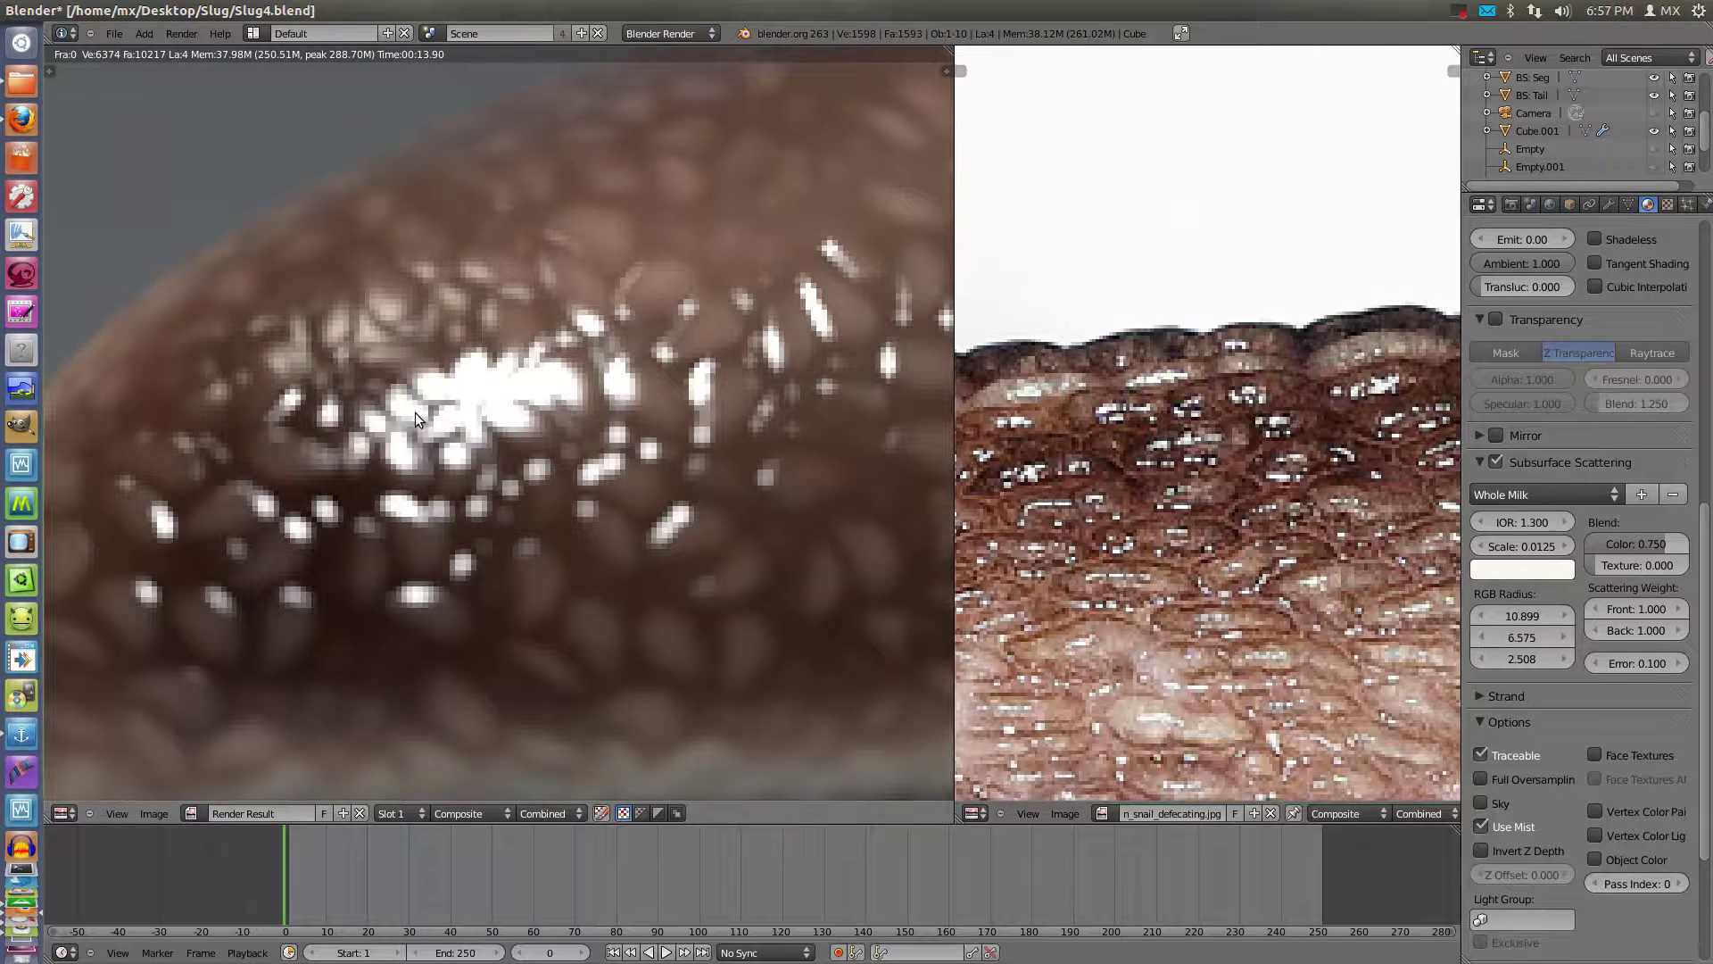
scroll(418, 421, down, 3)
scroll(449, 460, down, 1)
scroll(481, 498, down, 1)
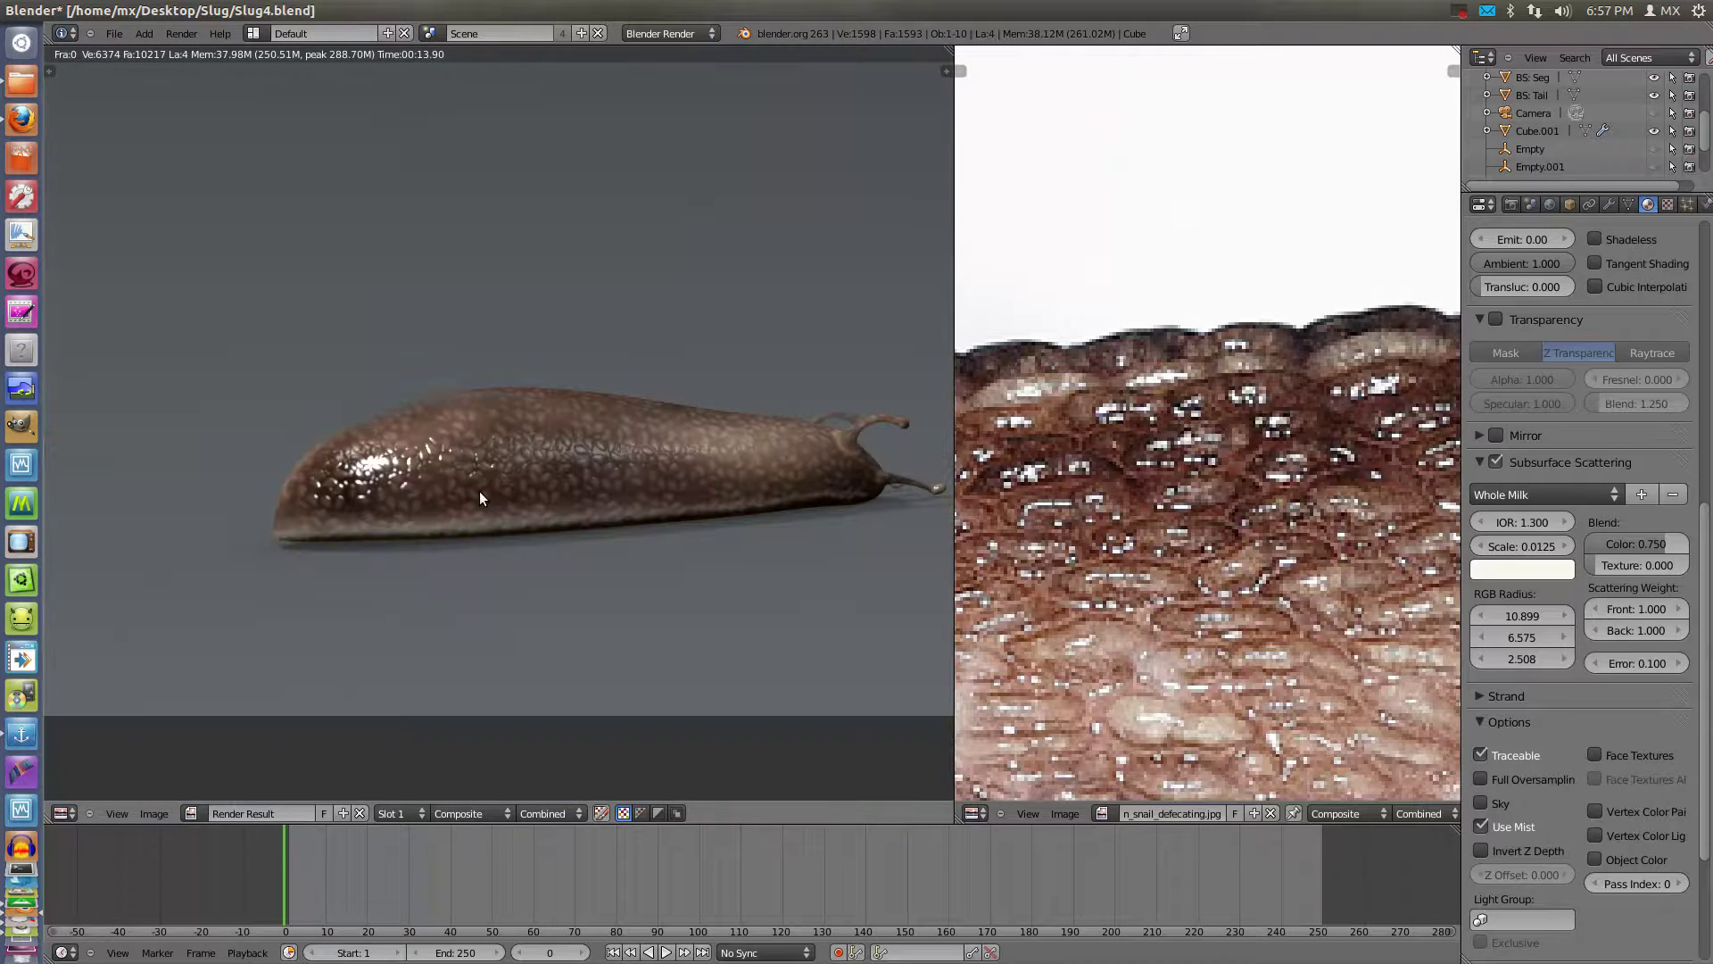
Save the blend file and launch GIMP
key(ctrl+s)
key(Return)
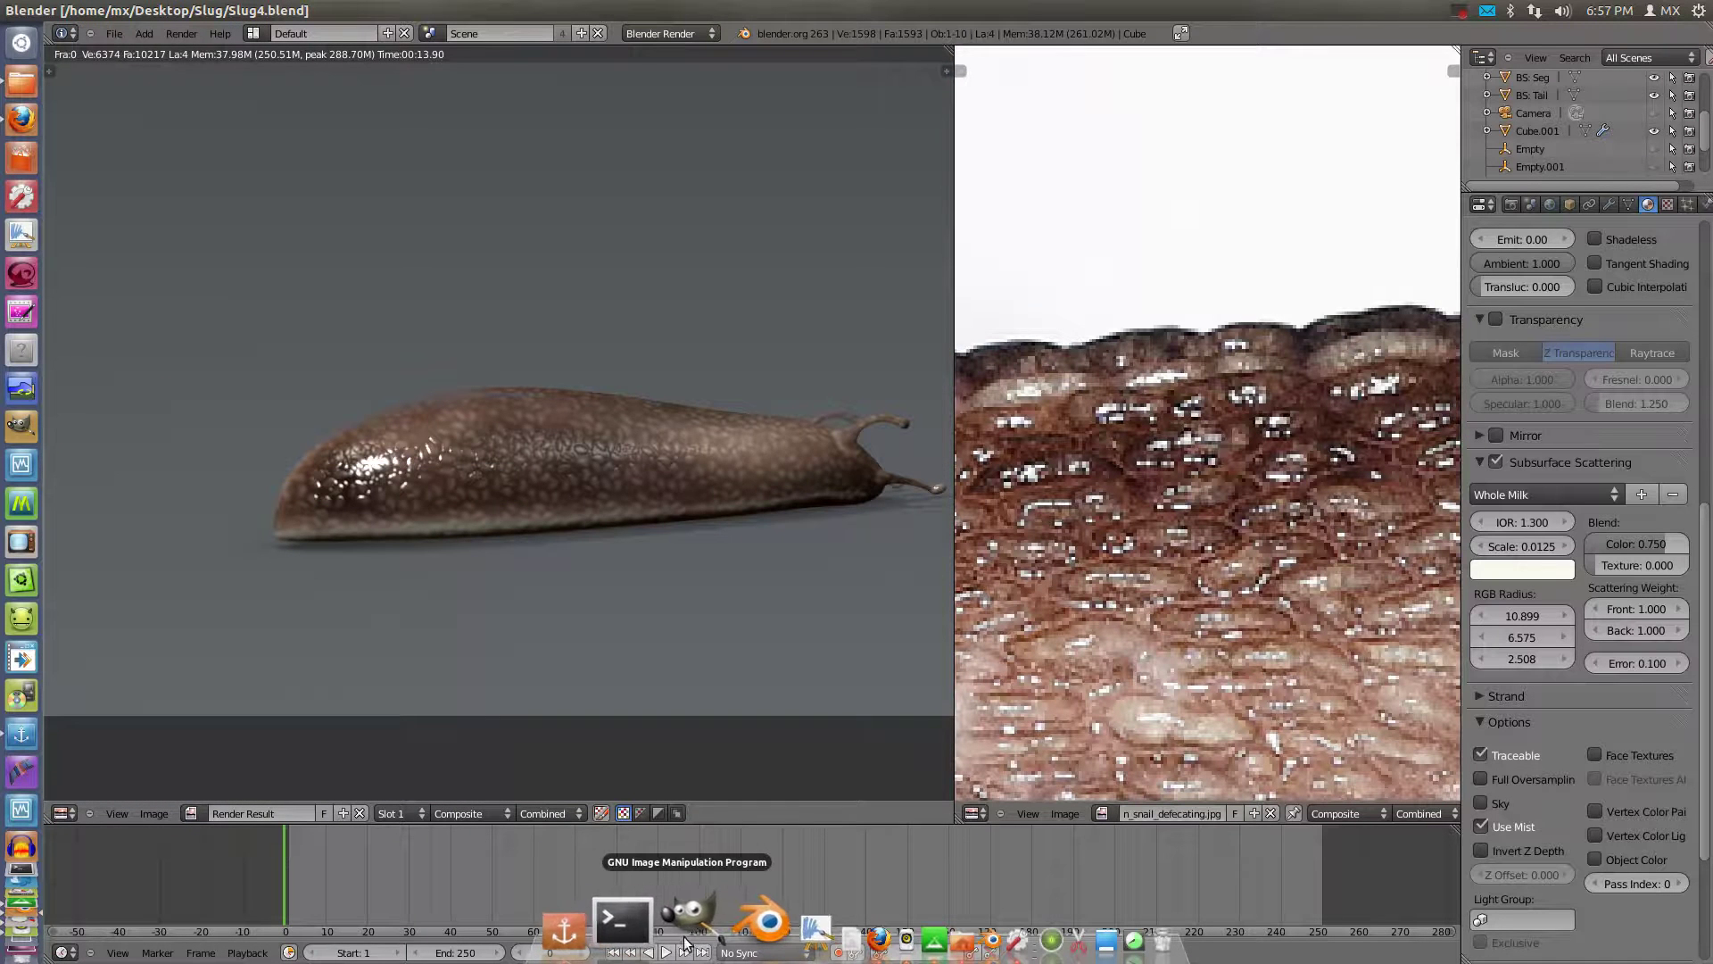
click(685, 937)
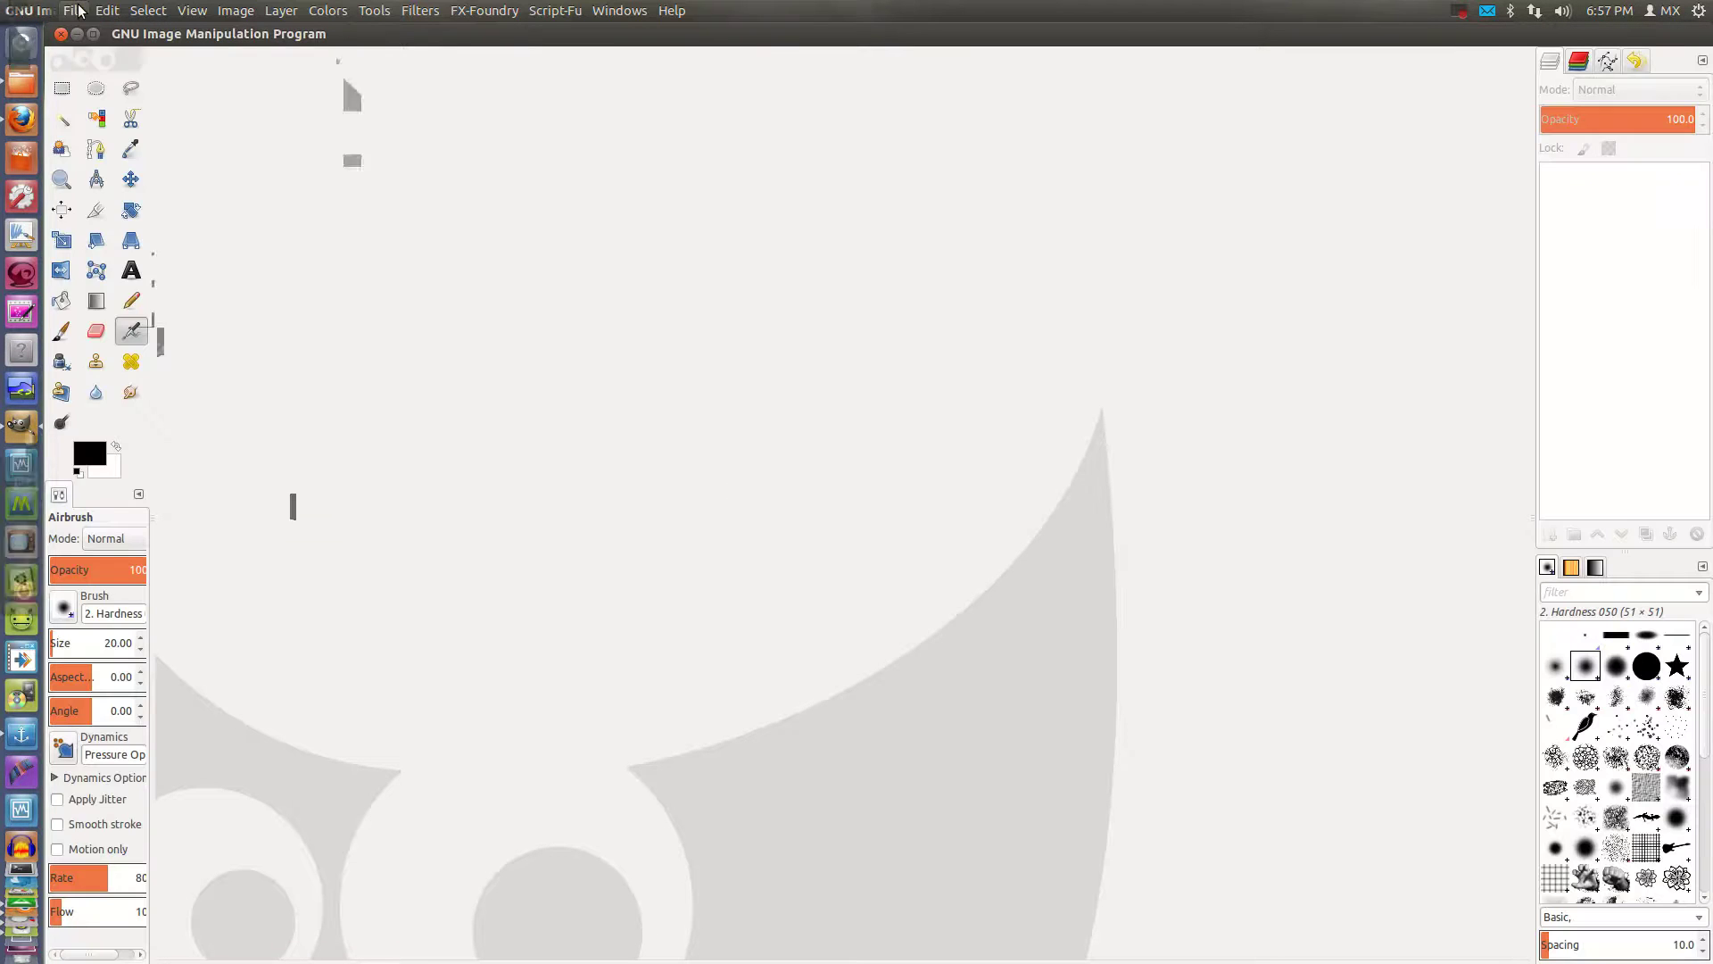
Reopen SnailDisp2.png from recent images and bring up its layer actions
click(77, 12)
mouse_move(119, 139)
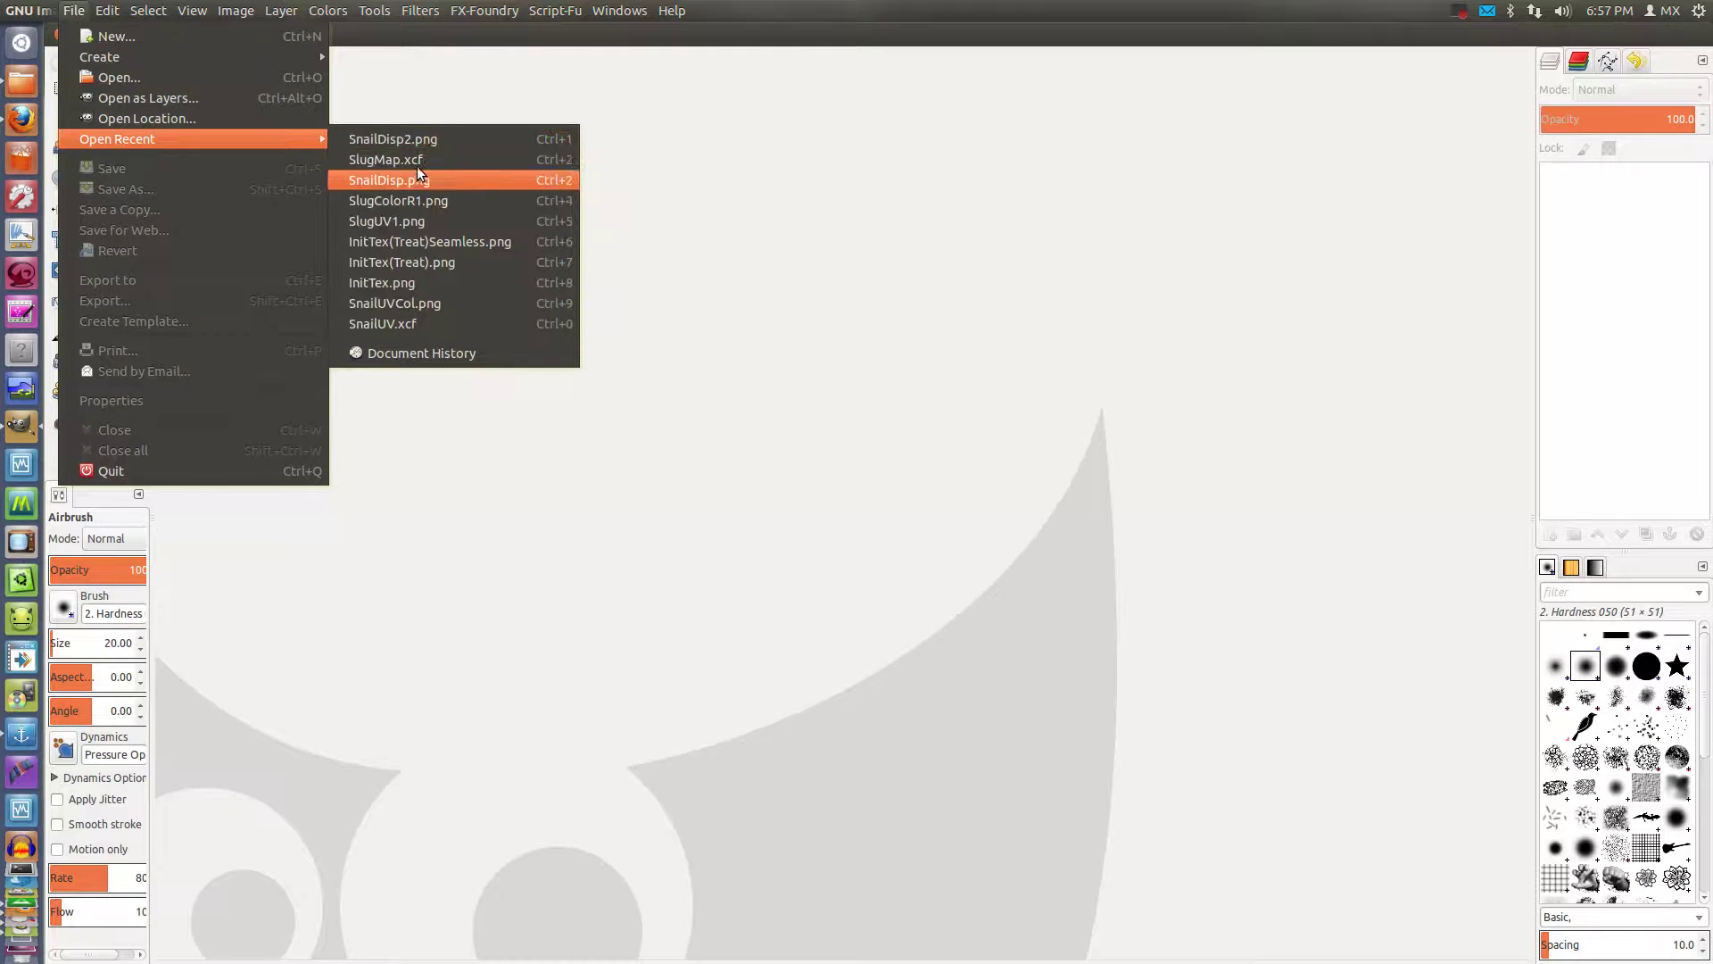
click(422, 141)
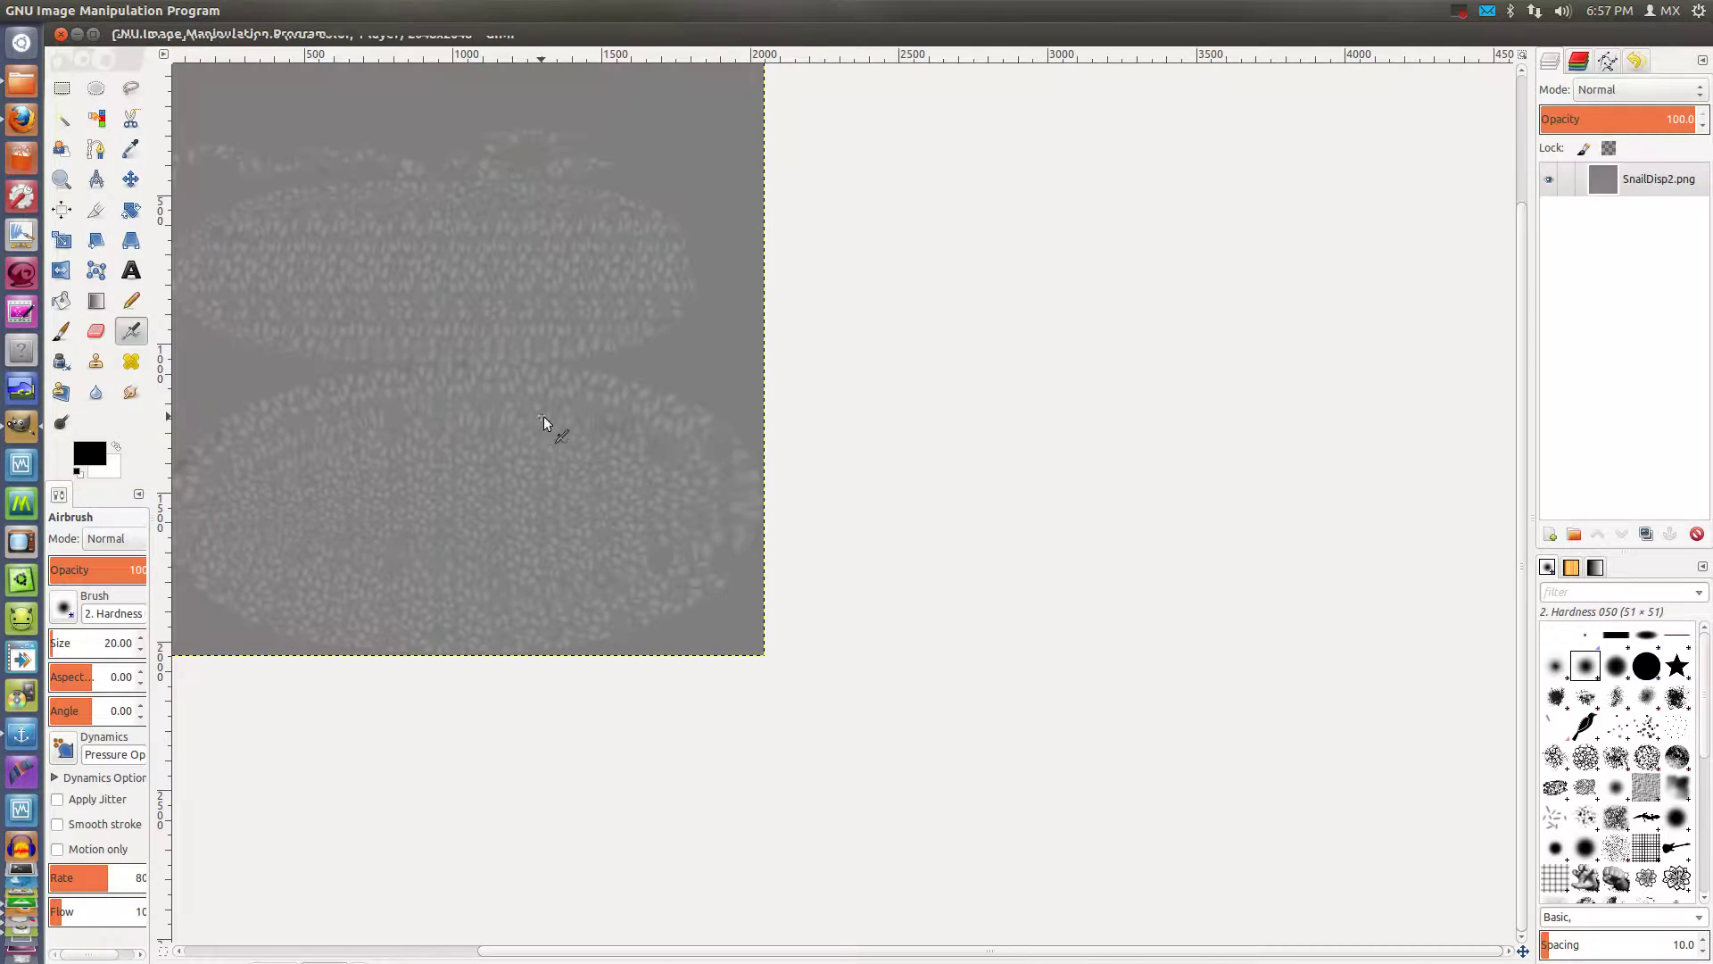
ctrl+scroll(914, 510, up, 4)
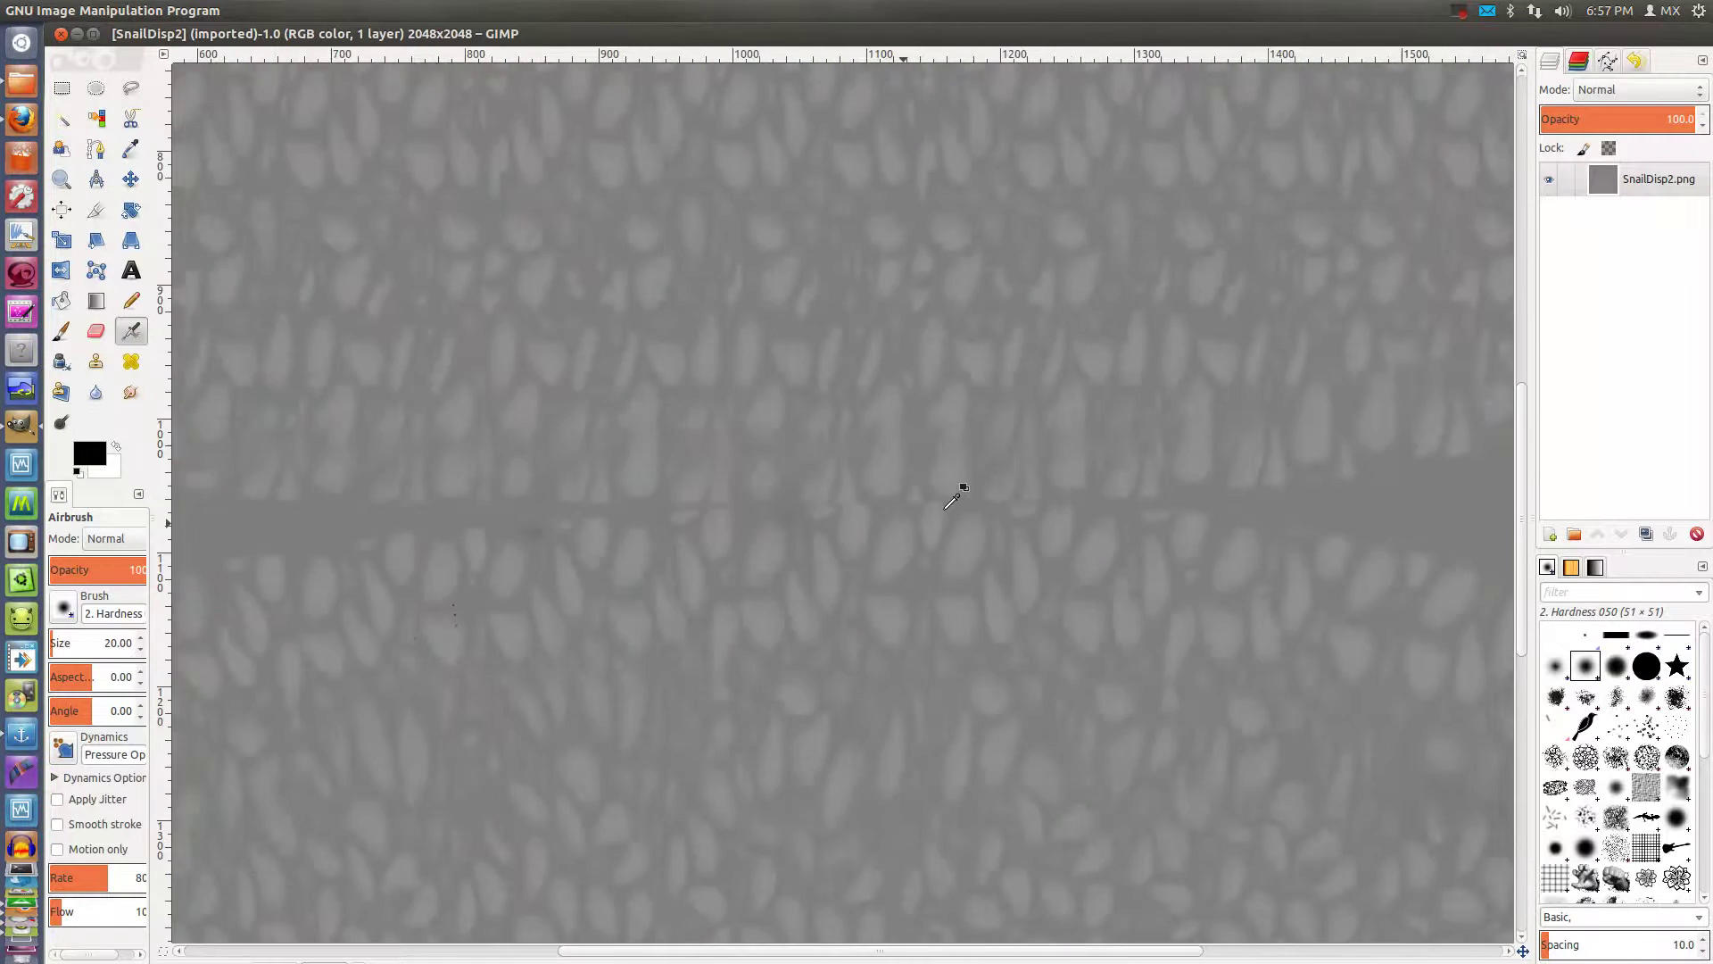
right_click(1661, 187)
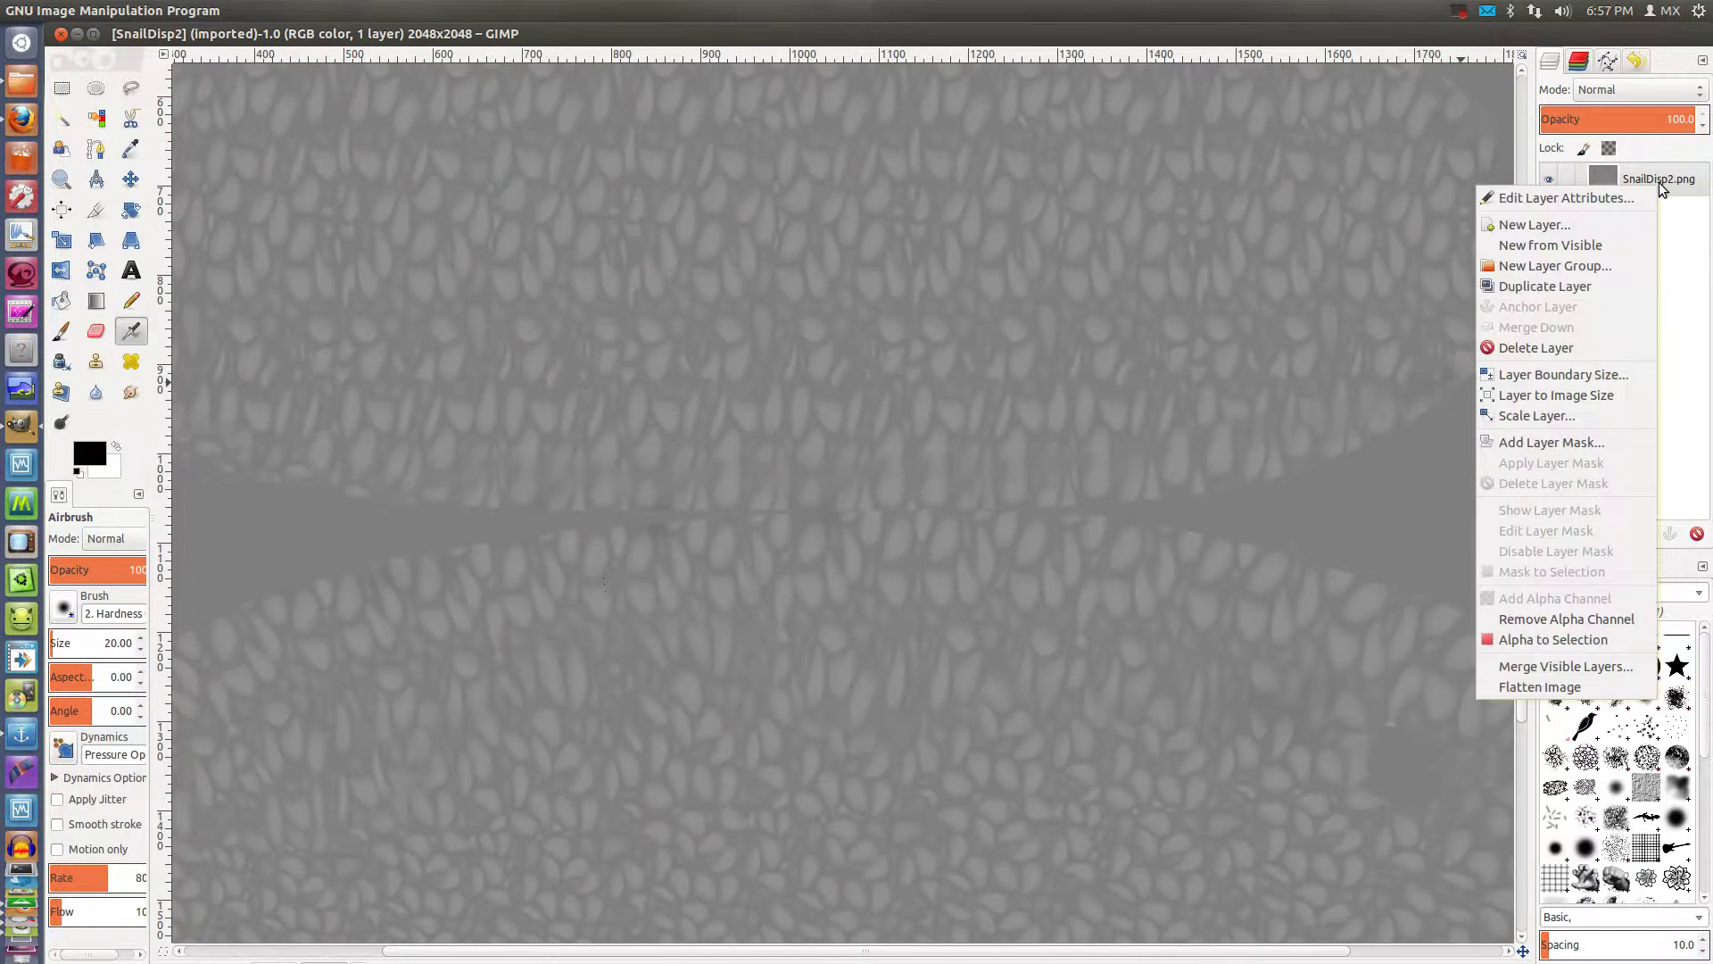
Duplicate the SnailDisp2.png layer and threshold the copy at about 132
click(1559, 287)
click(374, 11)
mouse_move(328, 11)
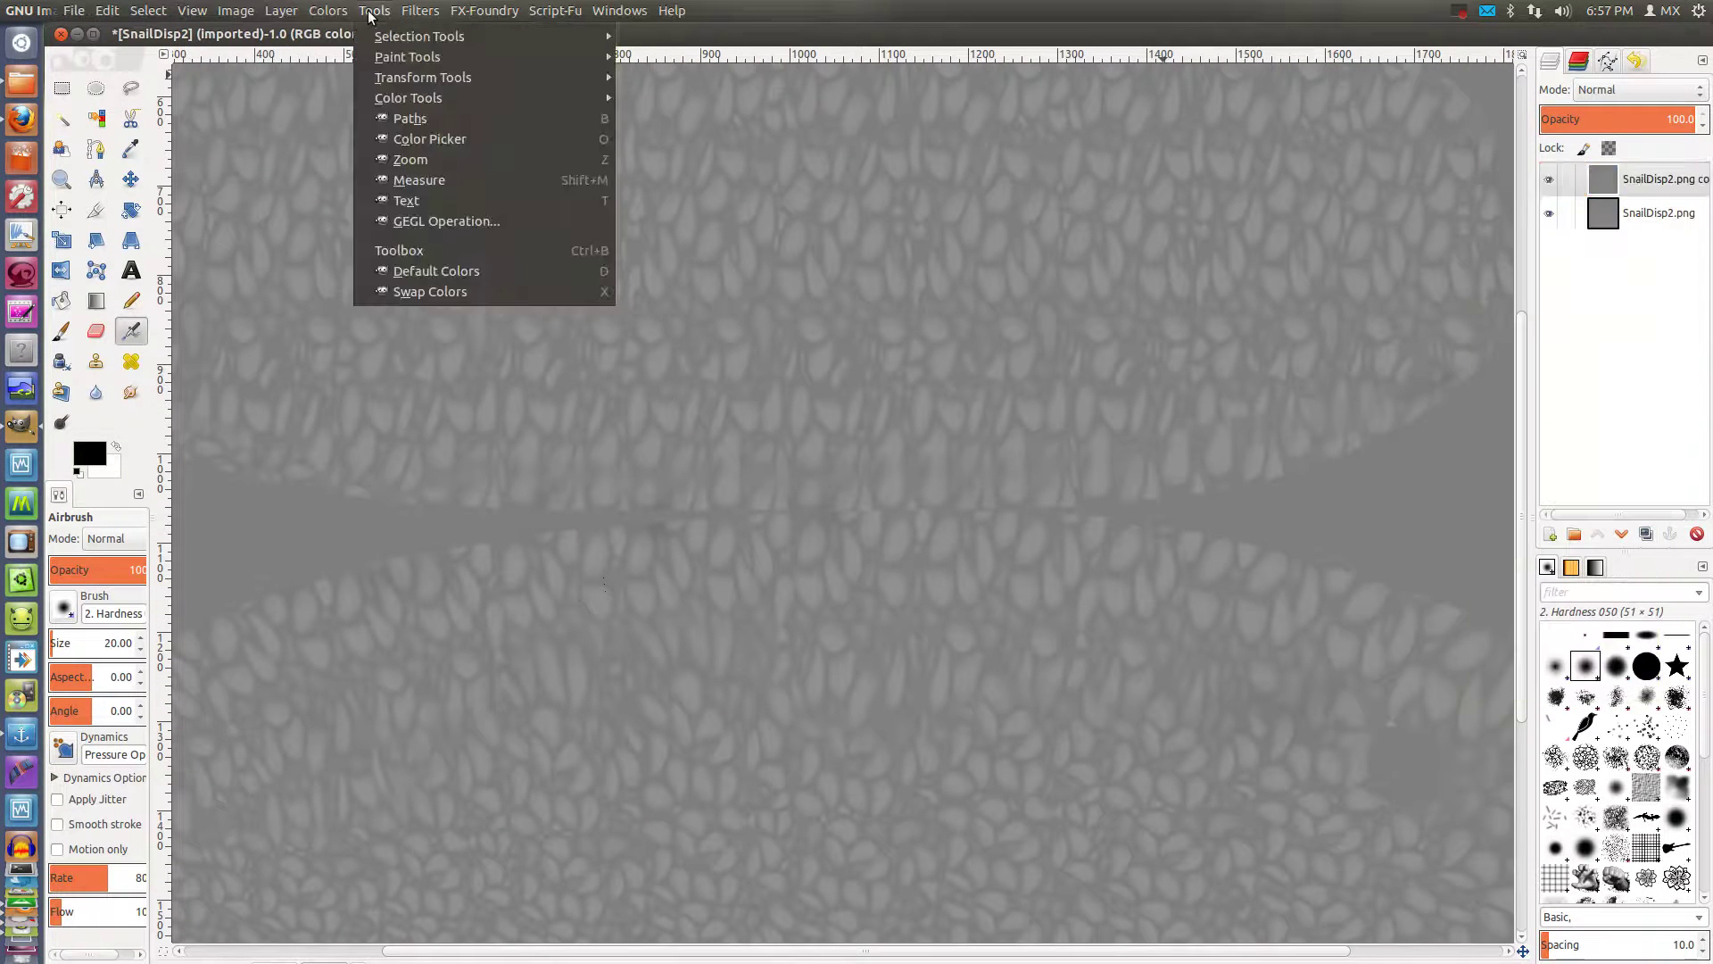
click(373, 118)
drag(374, 229, 375, 233)
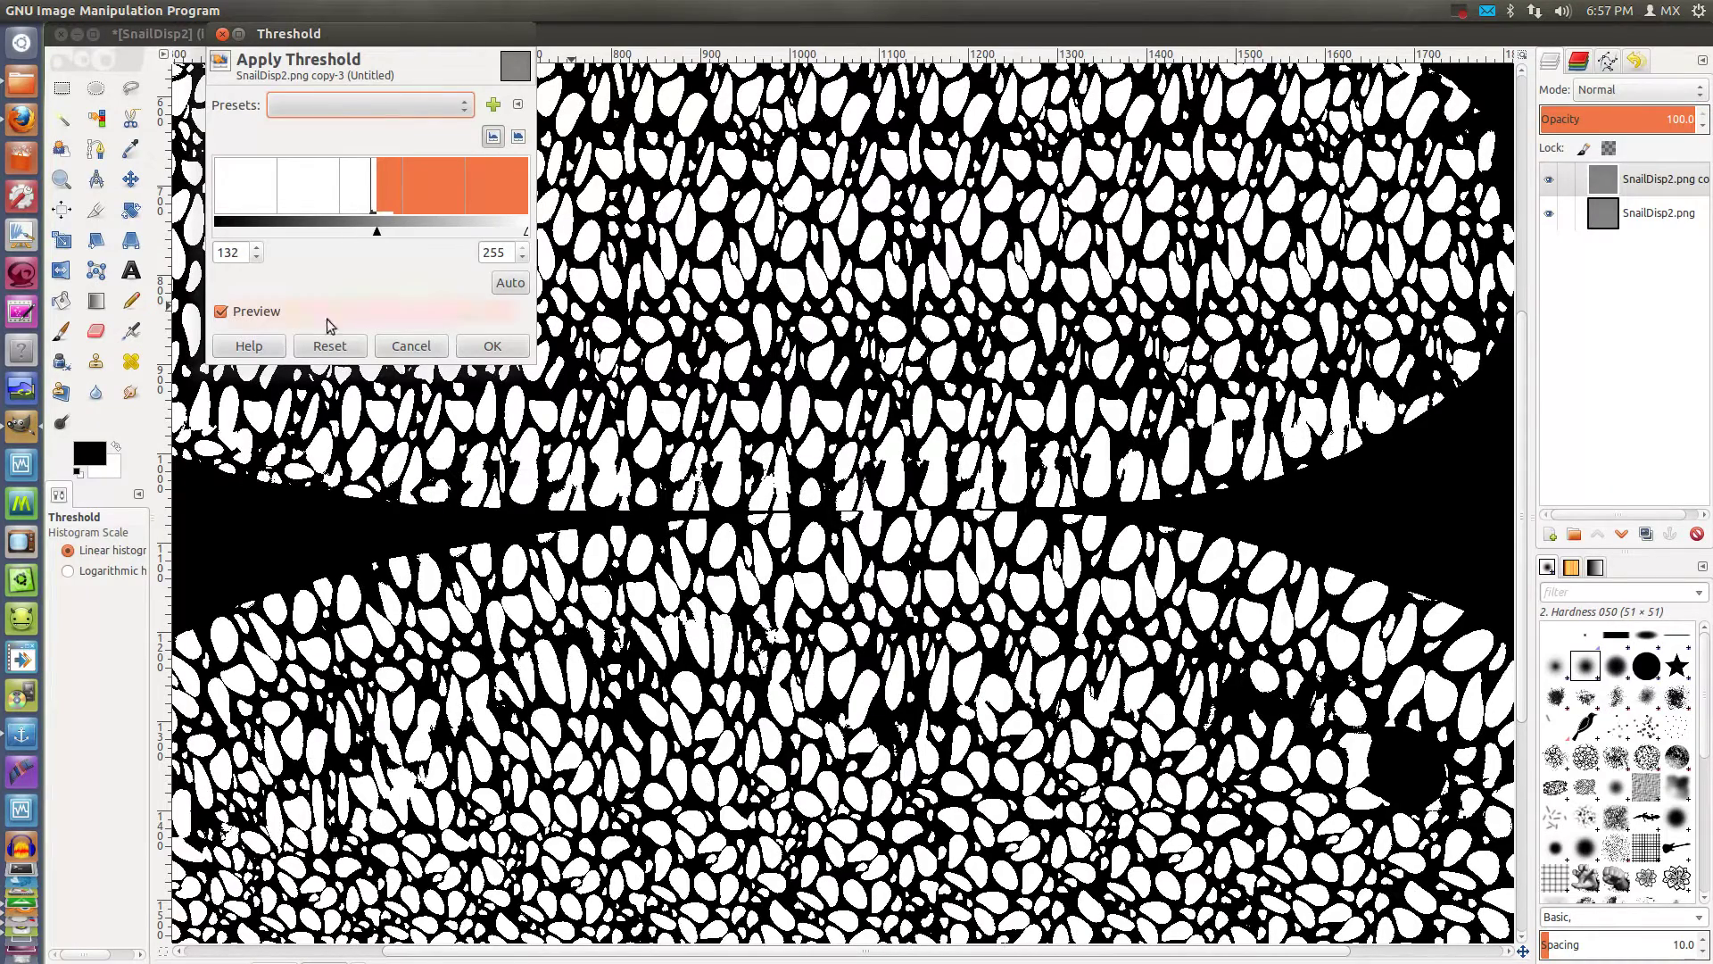
click(488, 349)
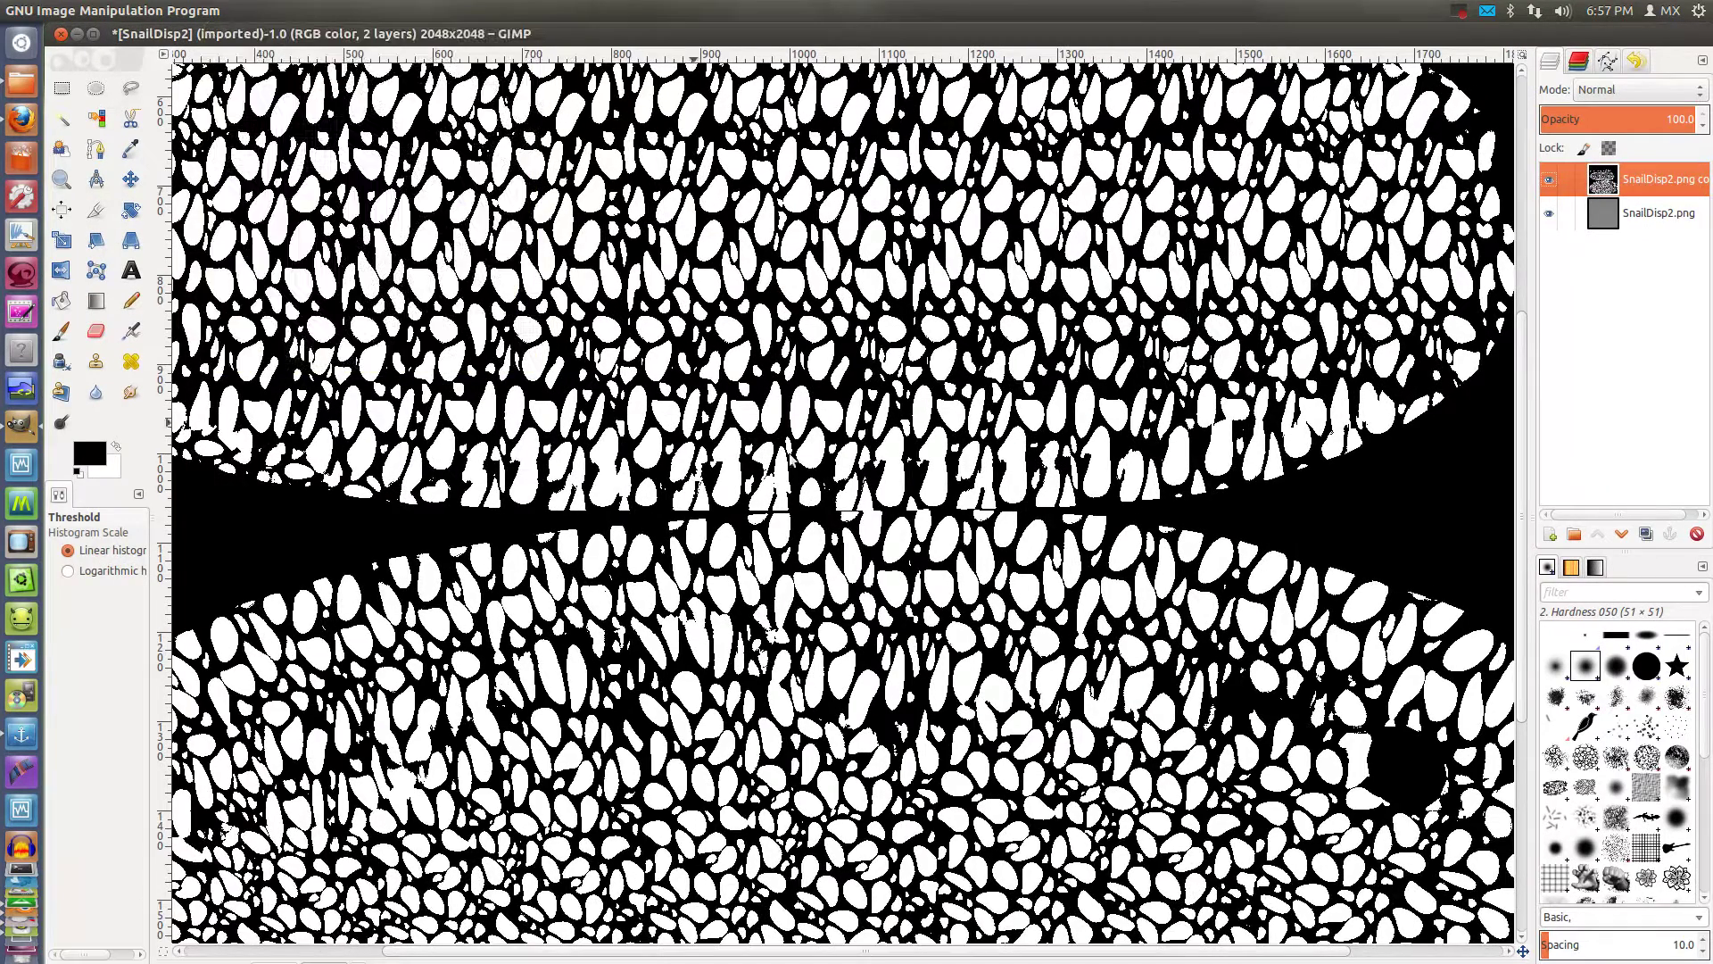
ctrl+scroll(805, 513, down, 3)
ctrl+scroll(804, 513, up, 1)
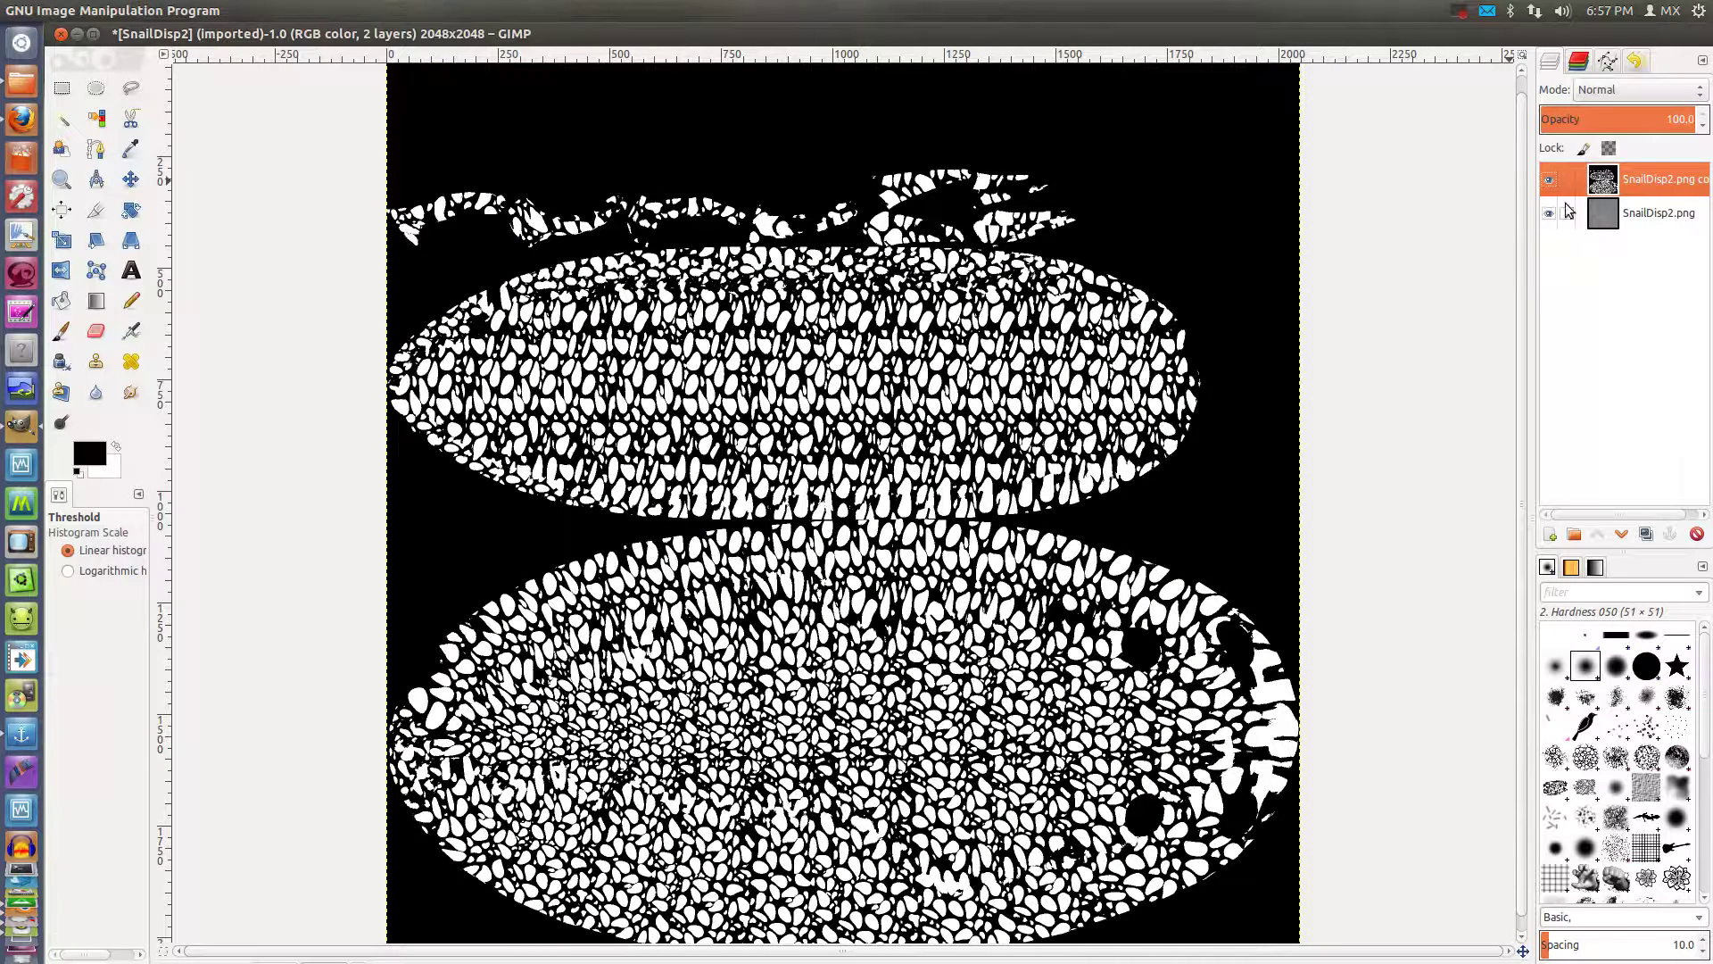
Hide the threshold layer, then duplicate the original grey layer and move the copy to the top
click(1549, 180)
right_click(1641, 212)
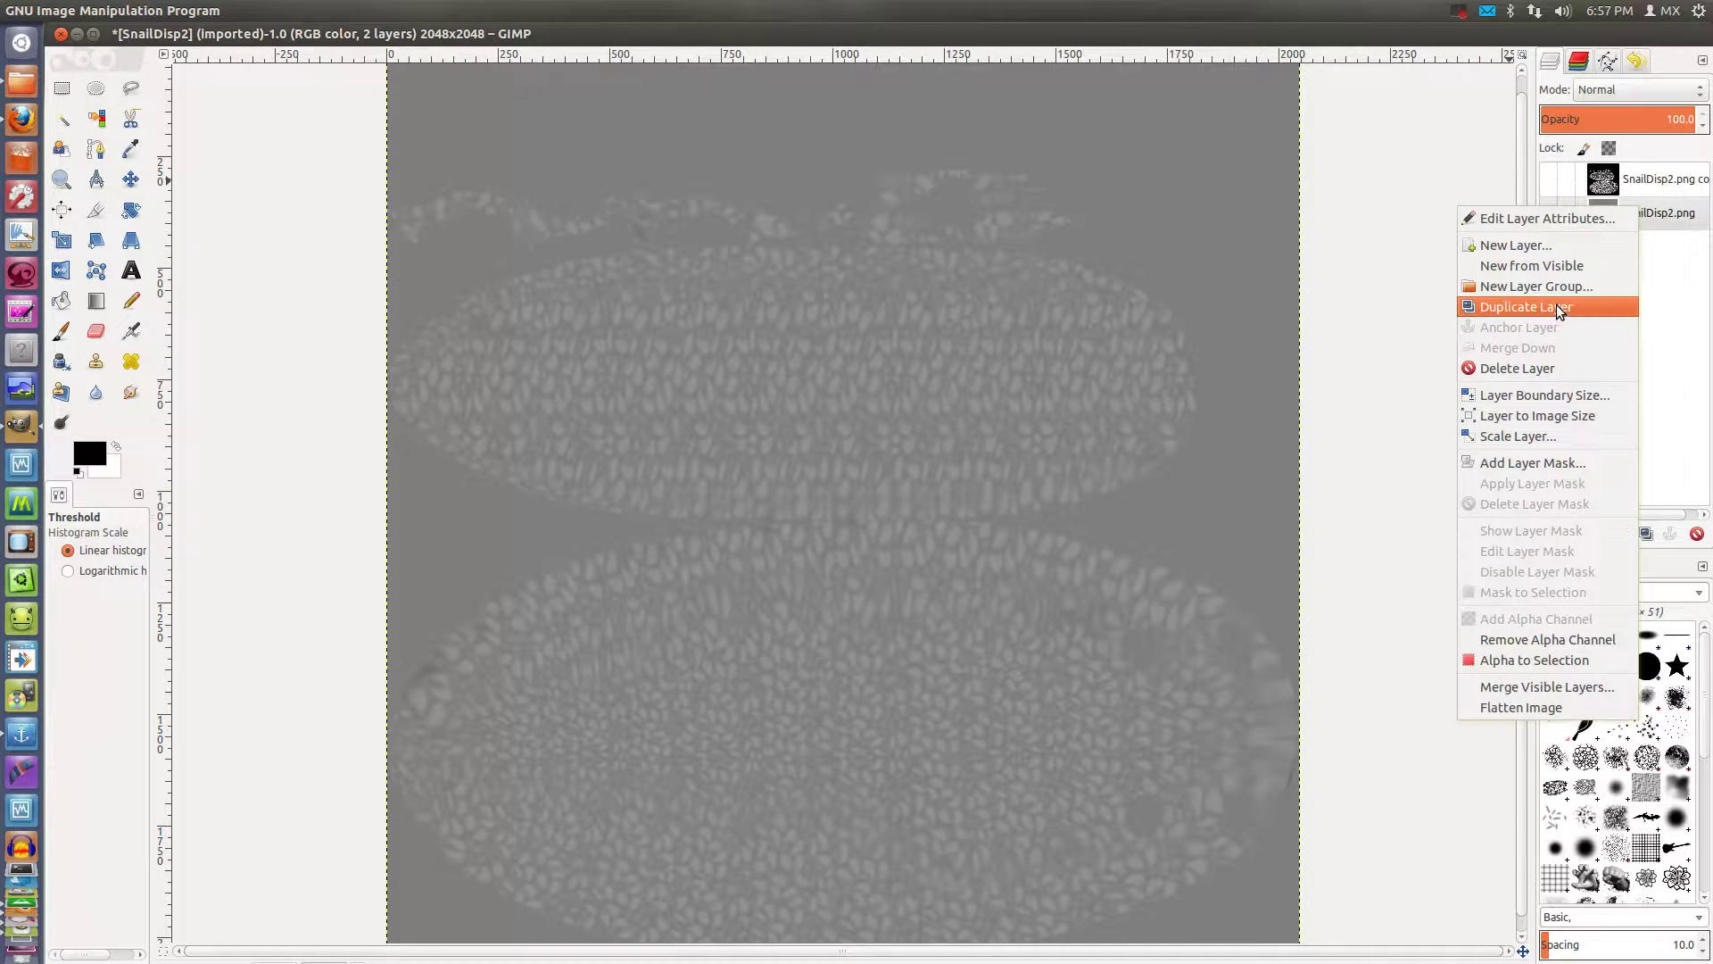
click(1557, 307)
drag(1642, 214, 1637, 168)
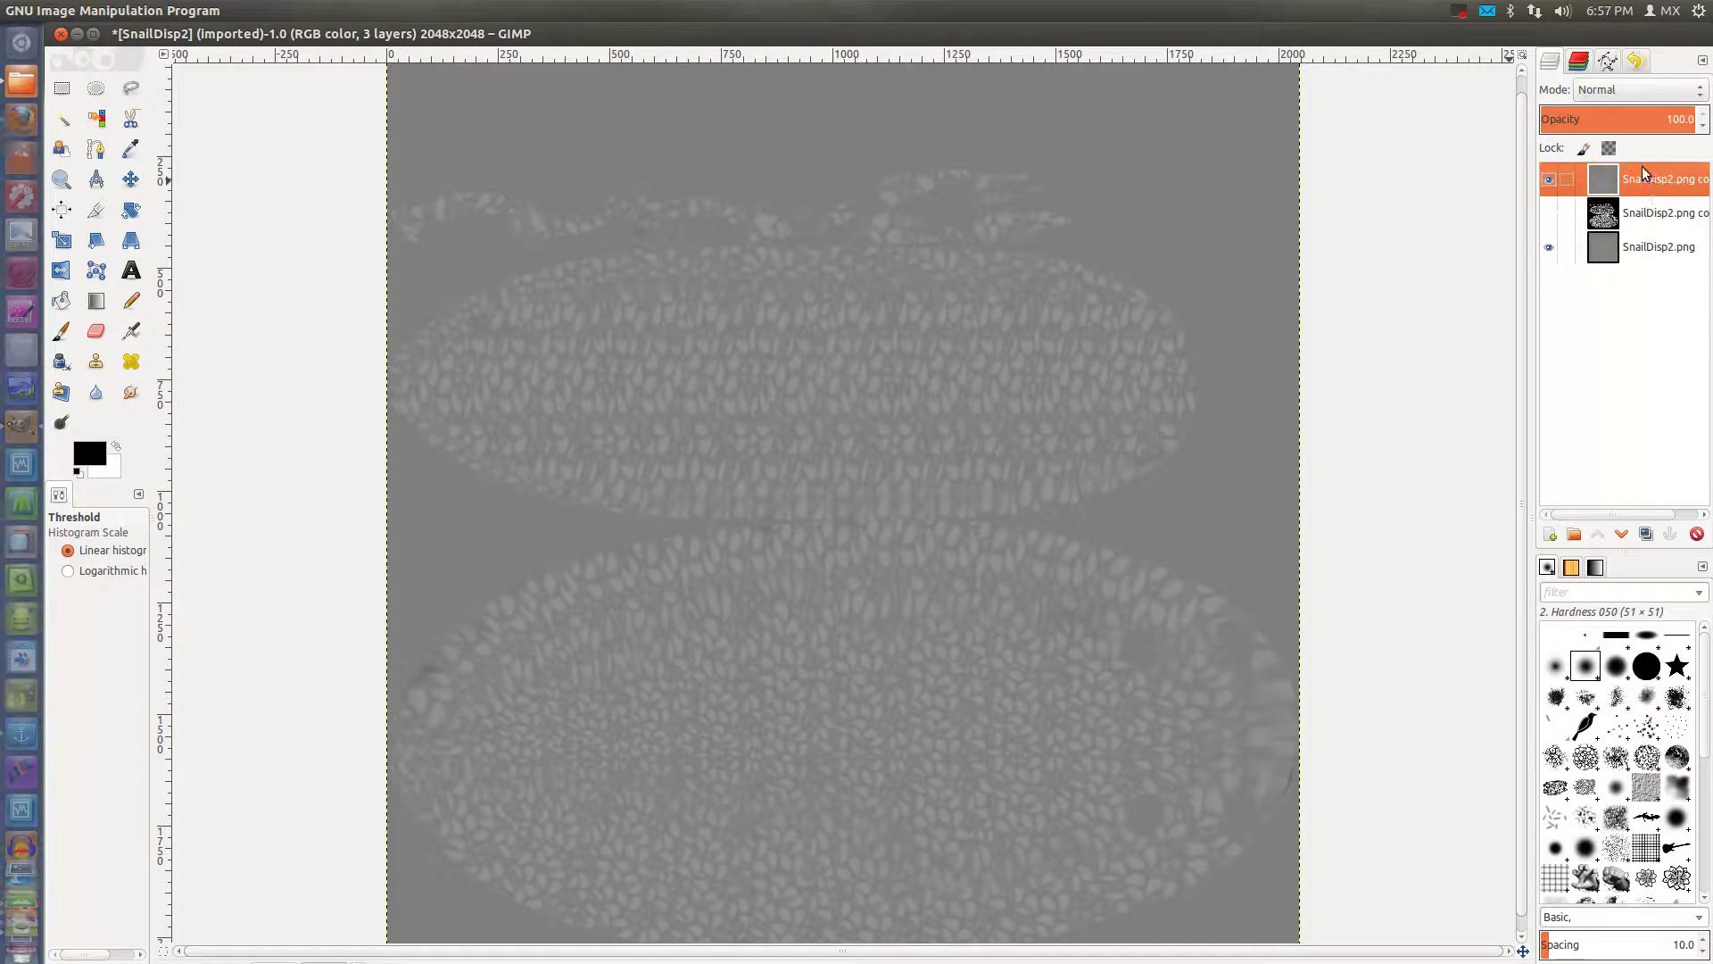
ctrl+scroll(780, 388, up, 4)
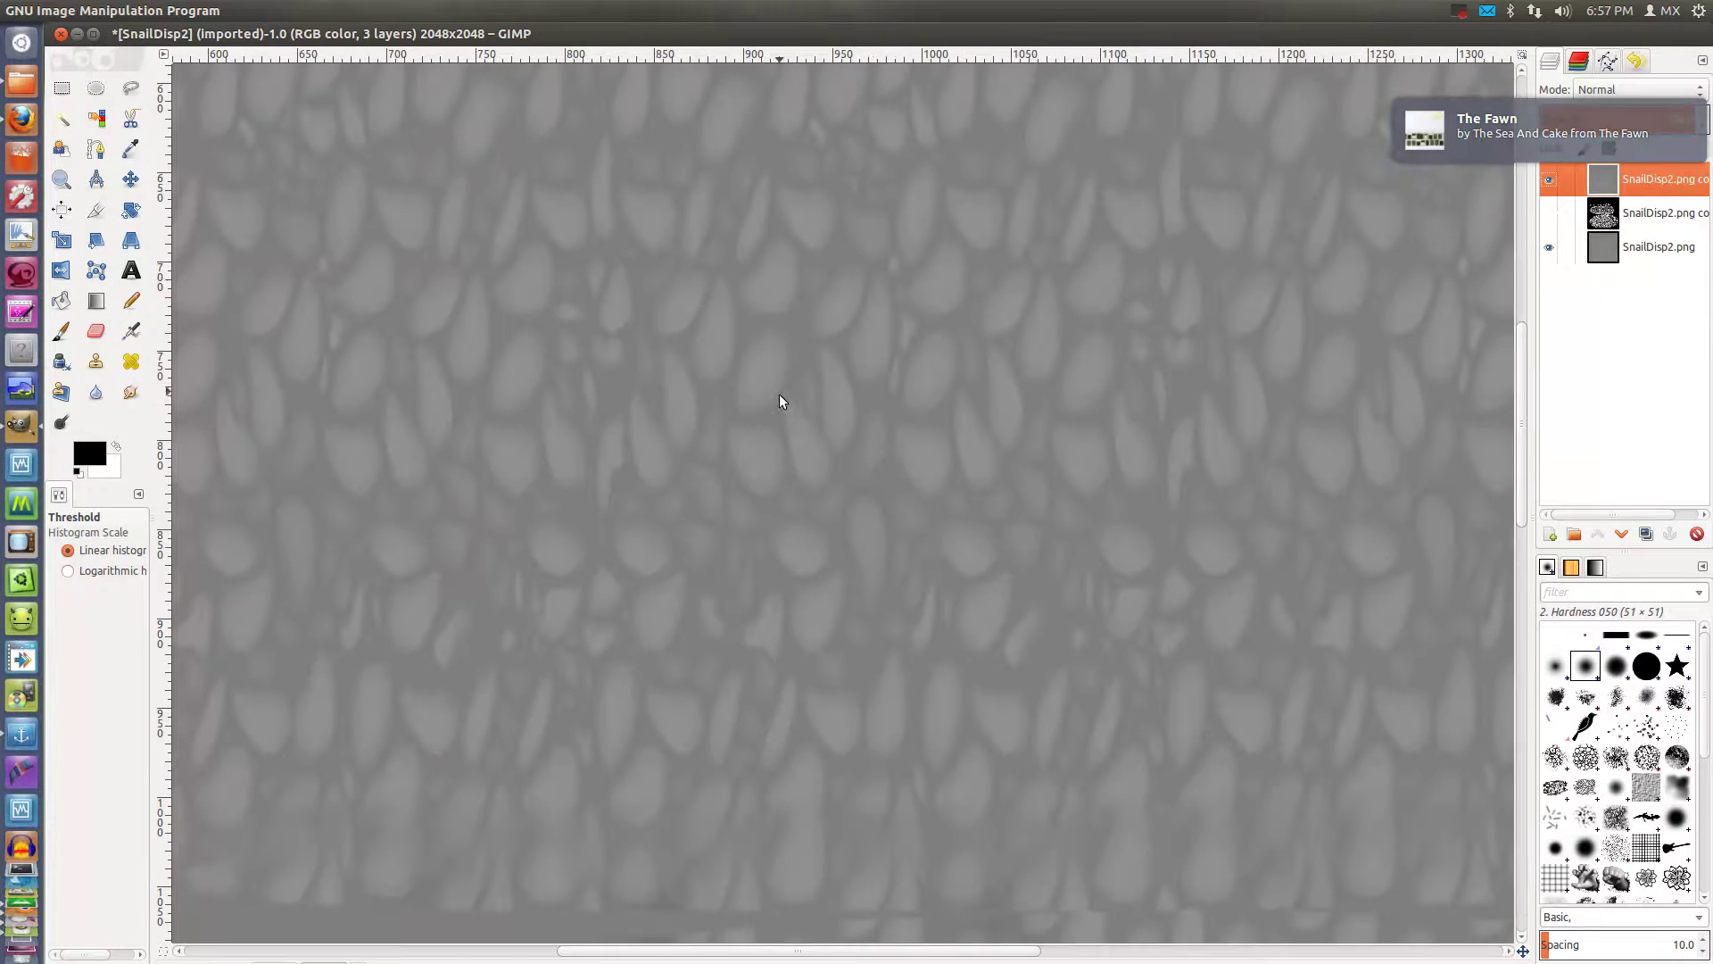
click(342, 12)
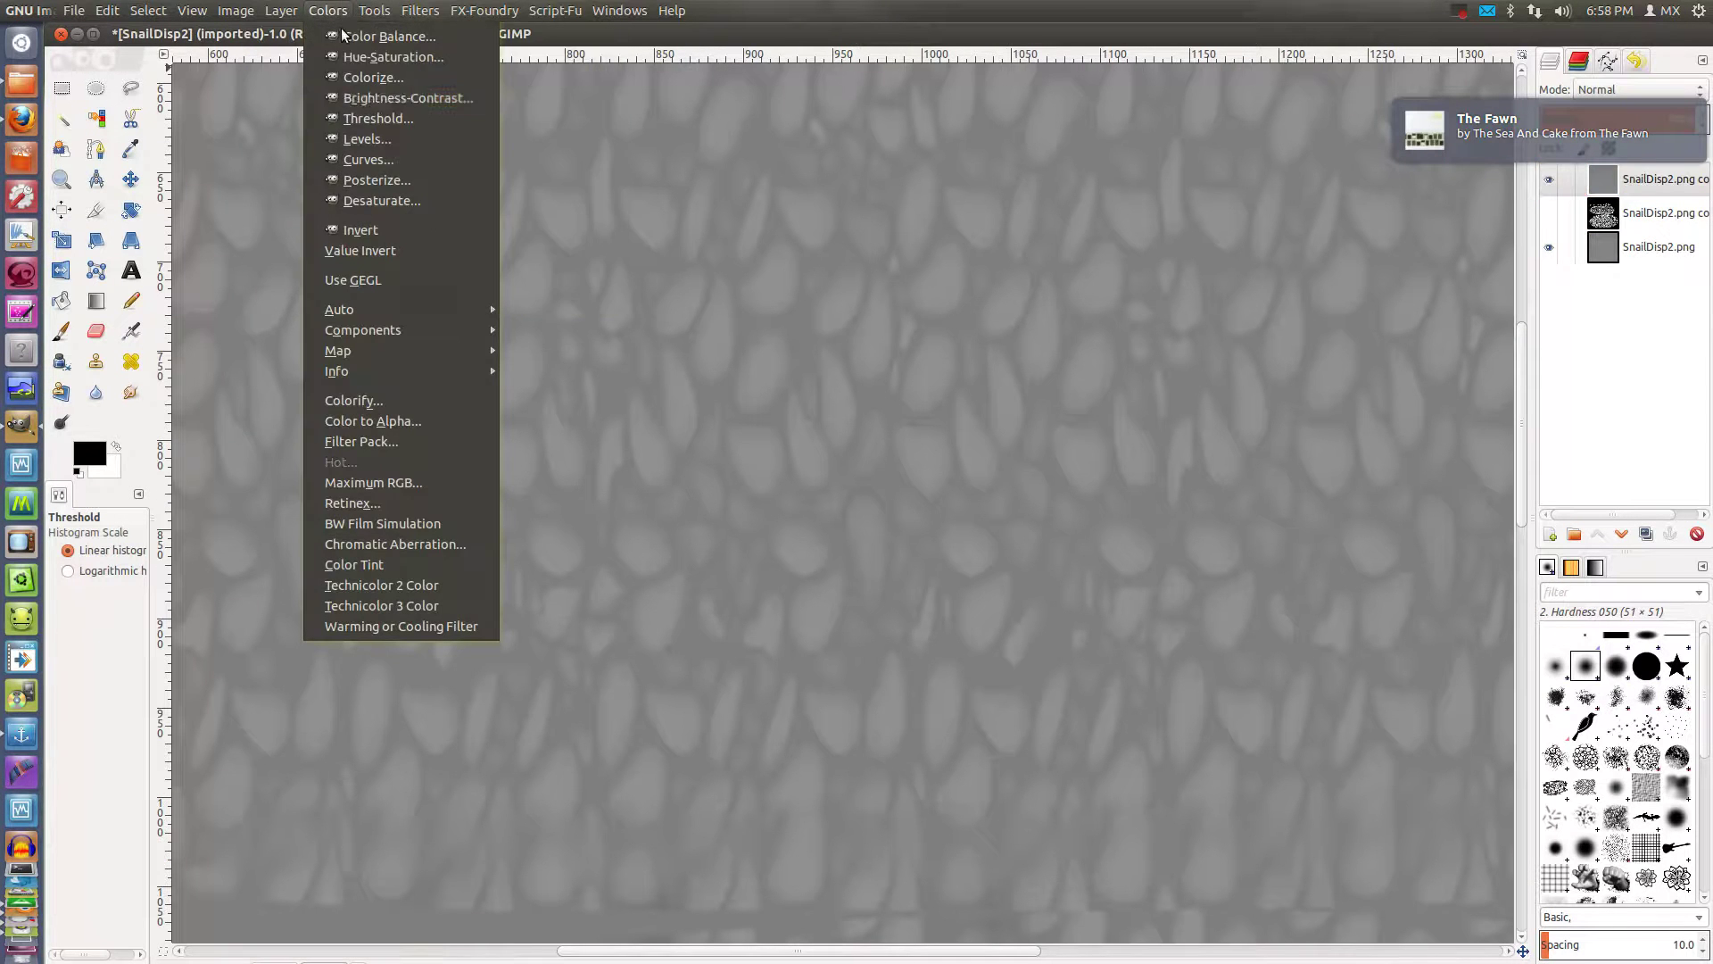
Apply a high-contrast Levels adjustment to the top copy, adjusting black point, gamma and white point
click(369, 139)
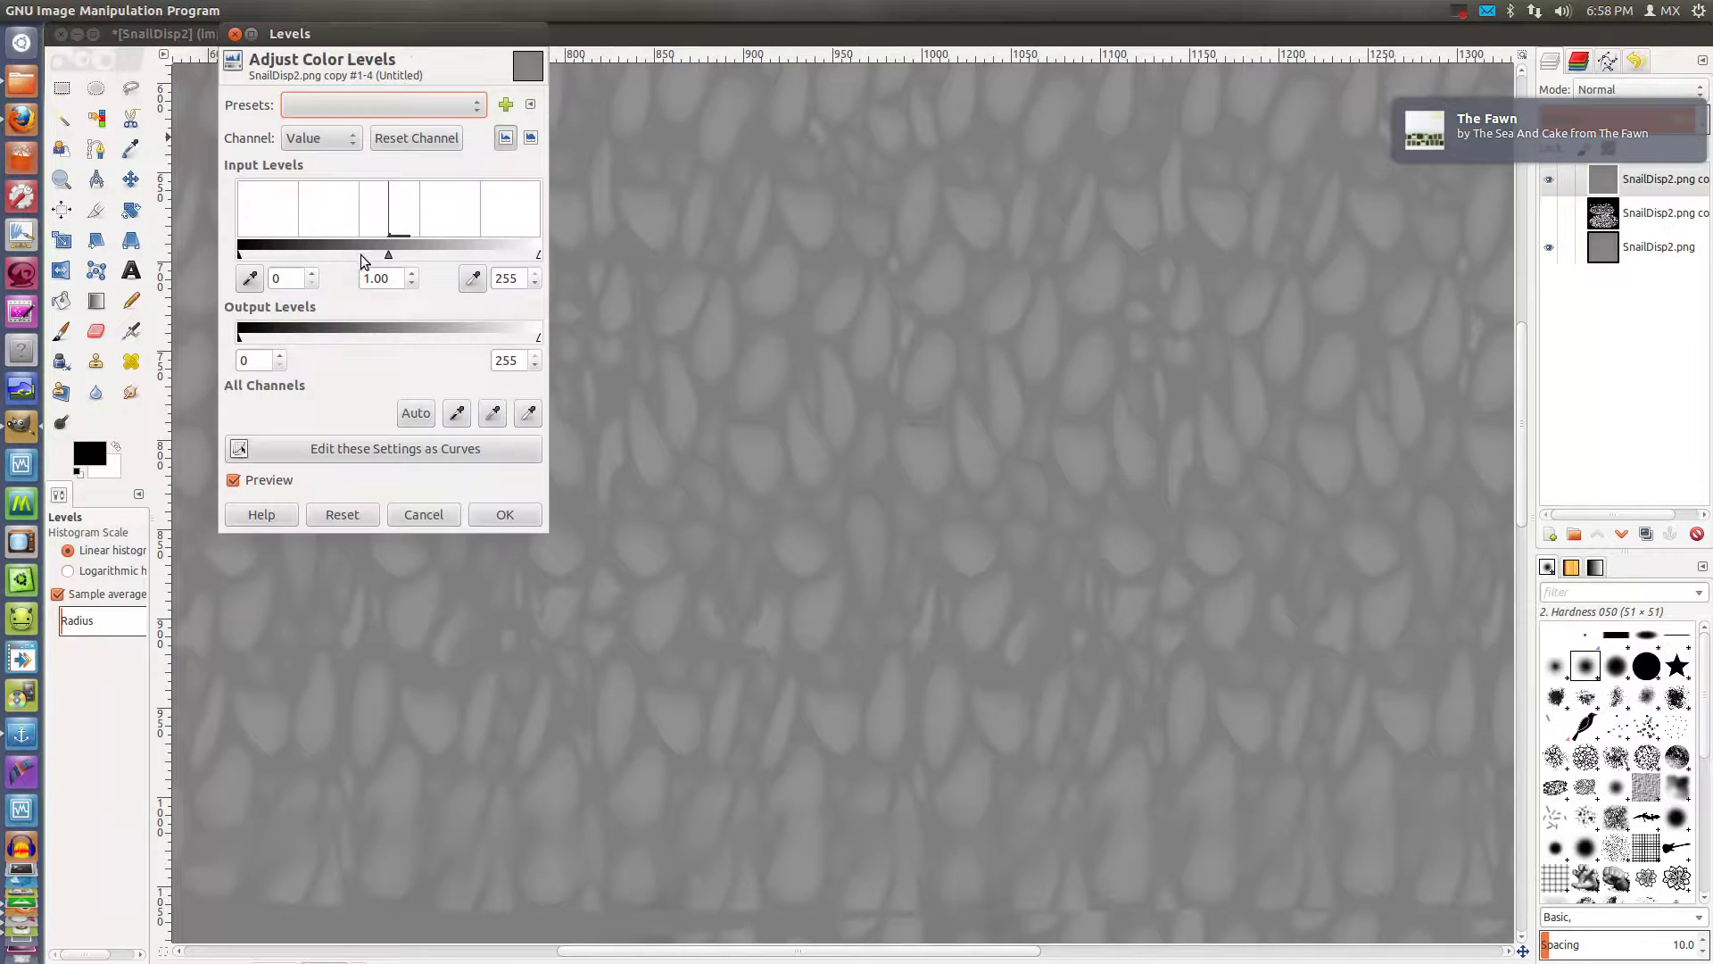
mouse_move(389, 259)
mouse_down()
mouse_move(292, 257)
mouse_move(355, 257)
mouse_up()
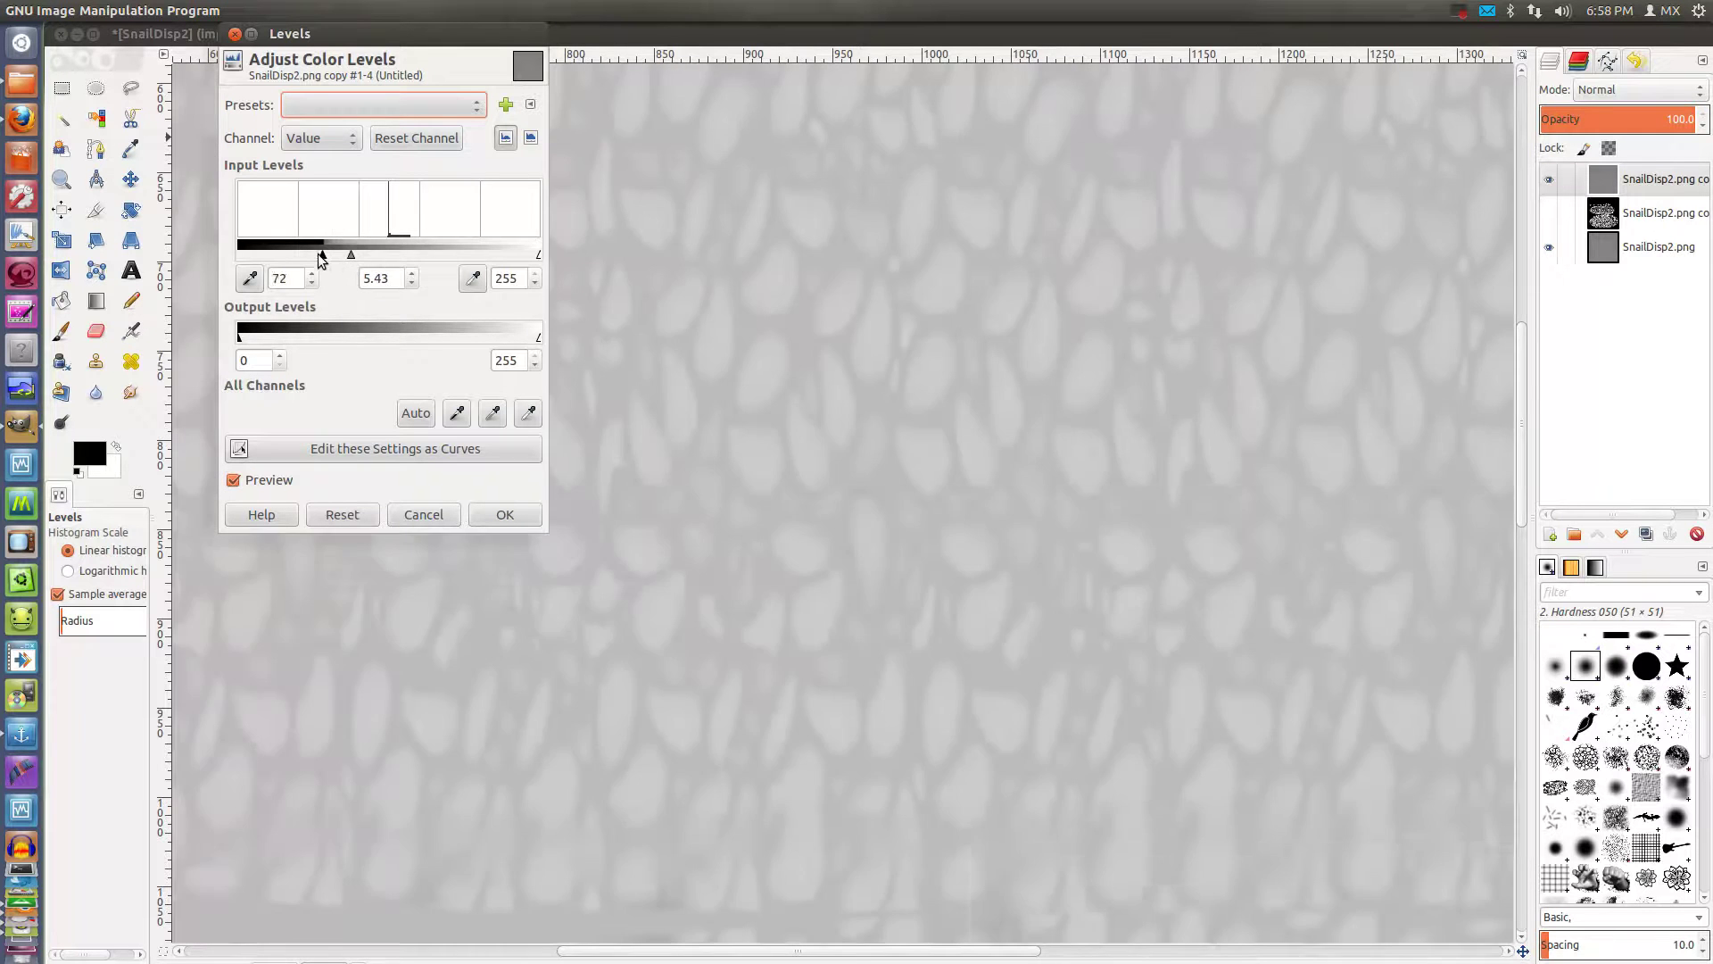
drag(322, 257, 460, 256)
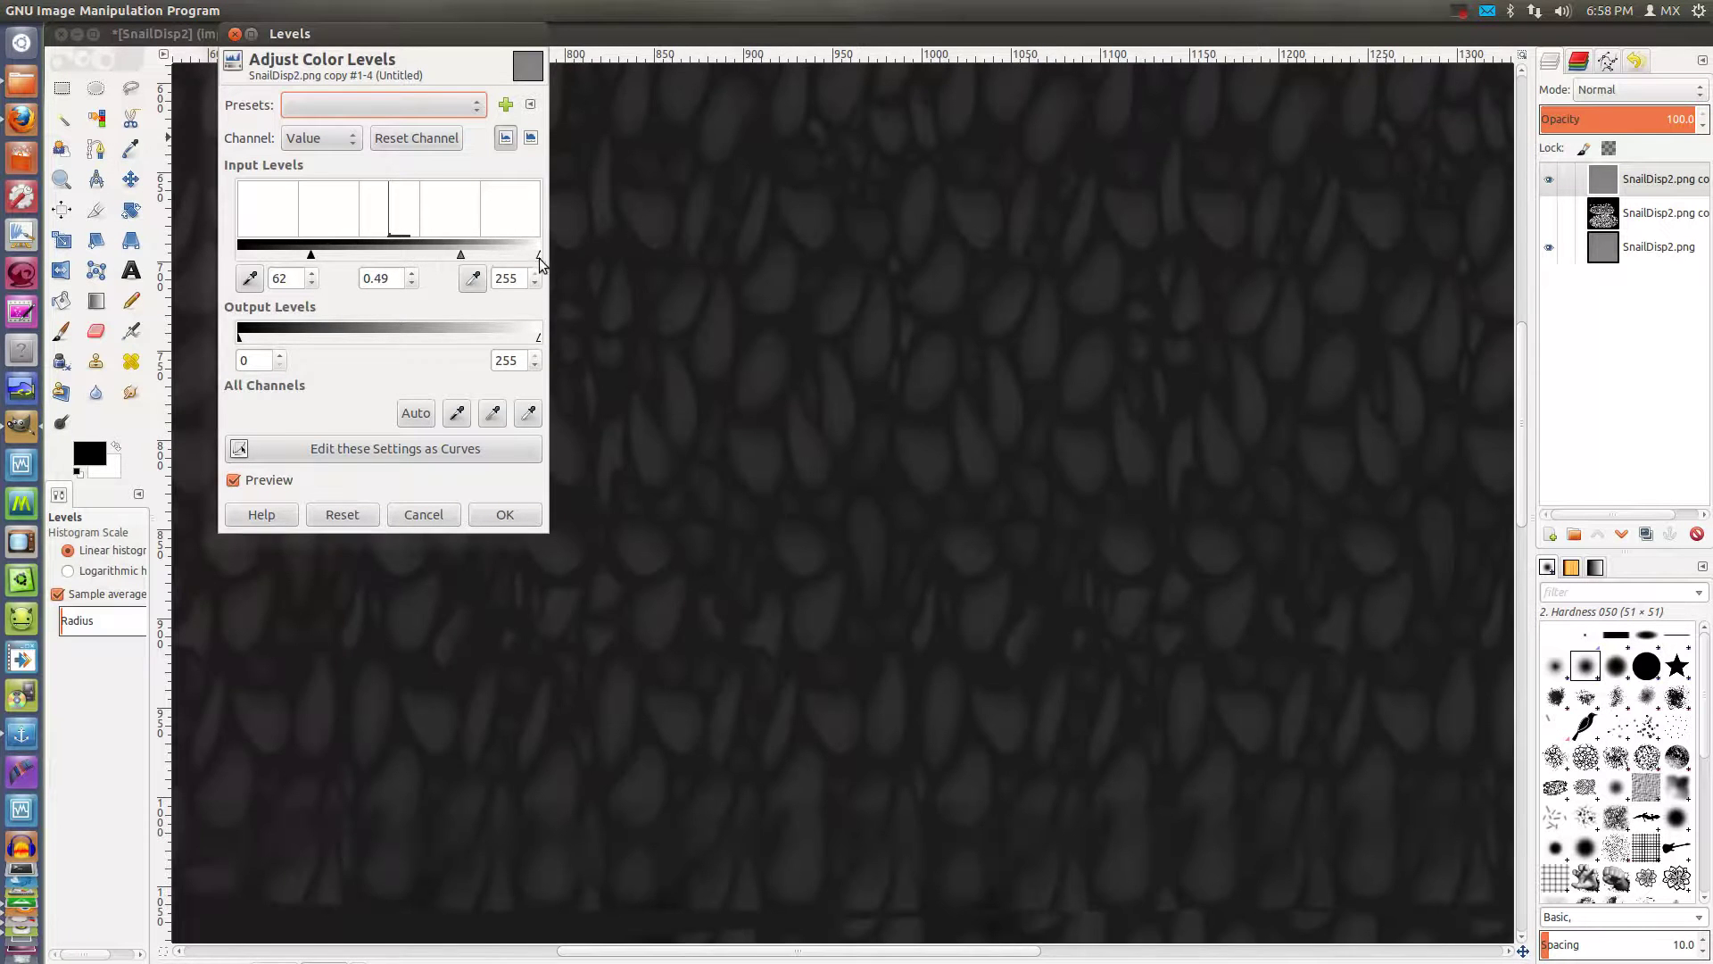
drag(539, 252, 422, 261)
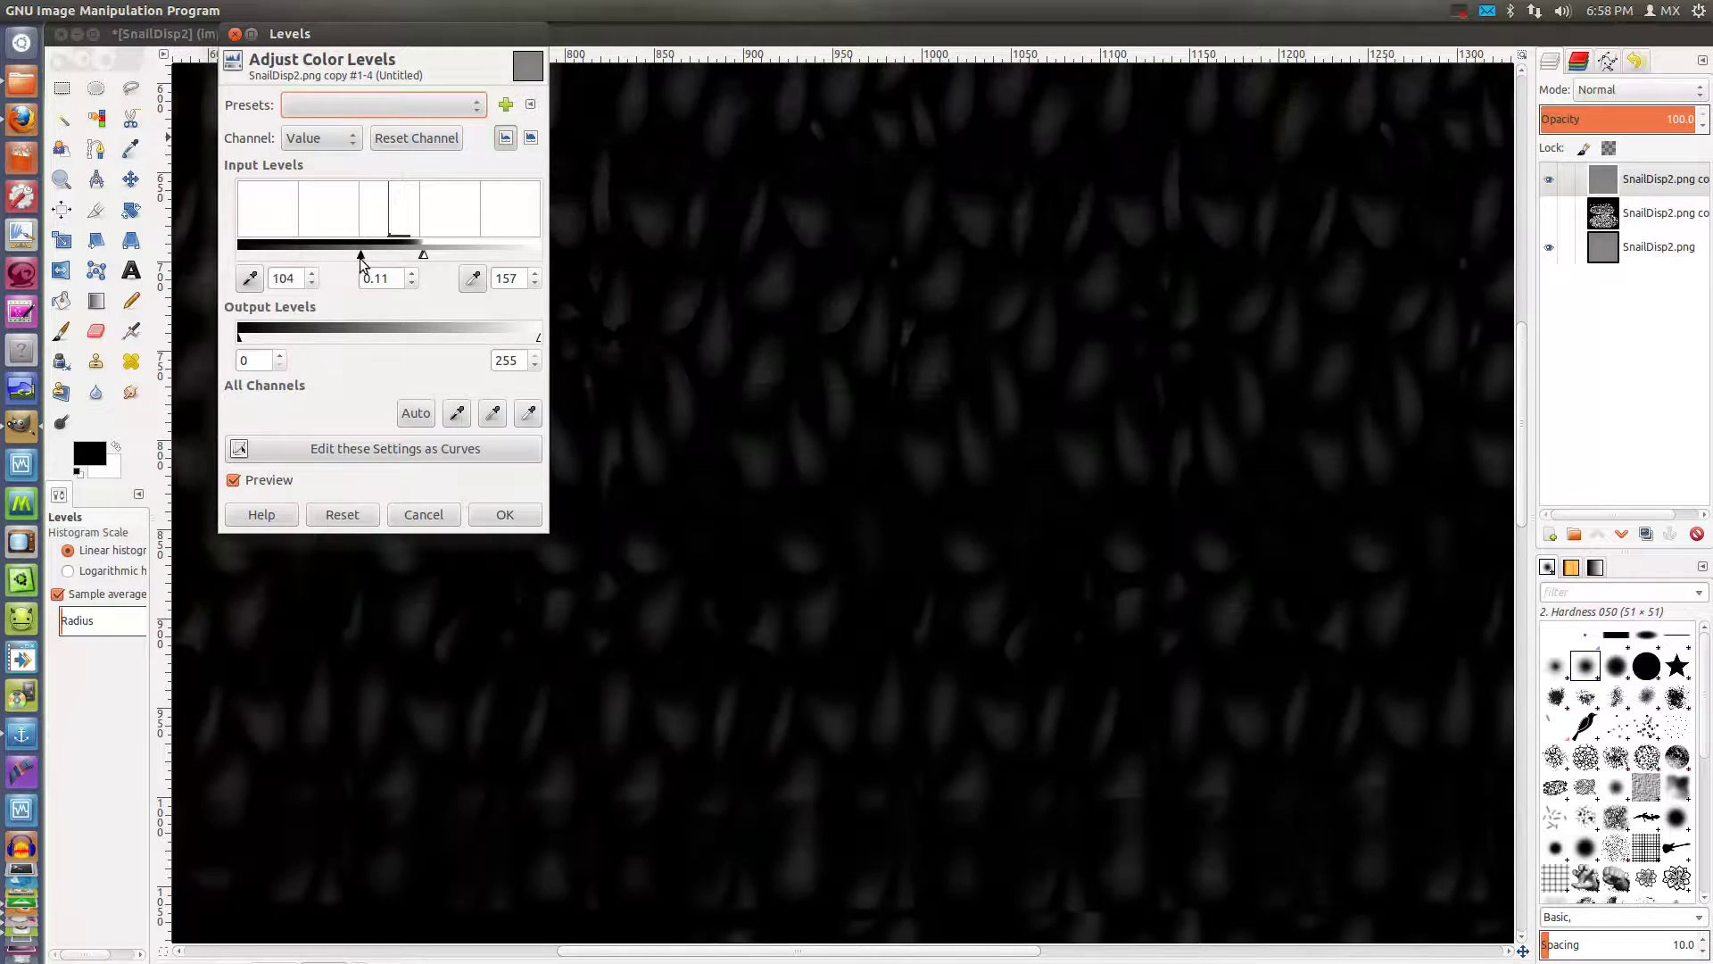
mouse_move(331, 256)
mouse_down()
mouse_move(426, 248)
mouse_move(406, 254)
mouse_up()
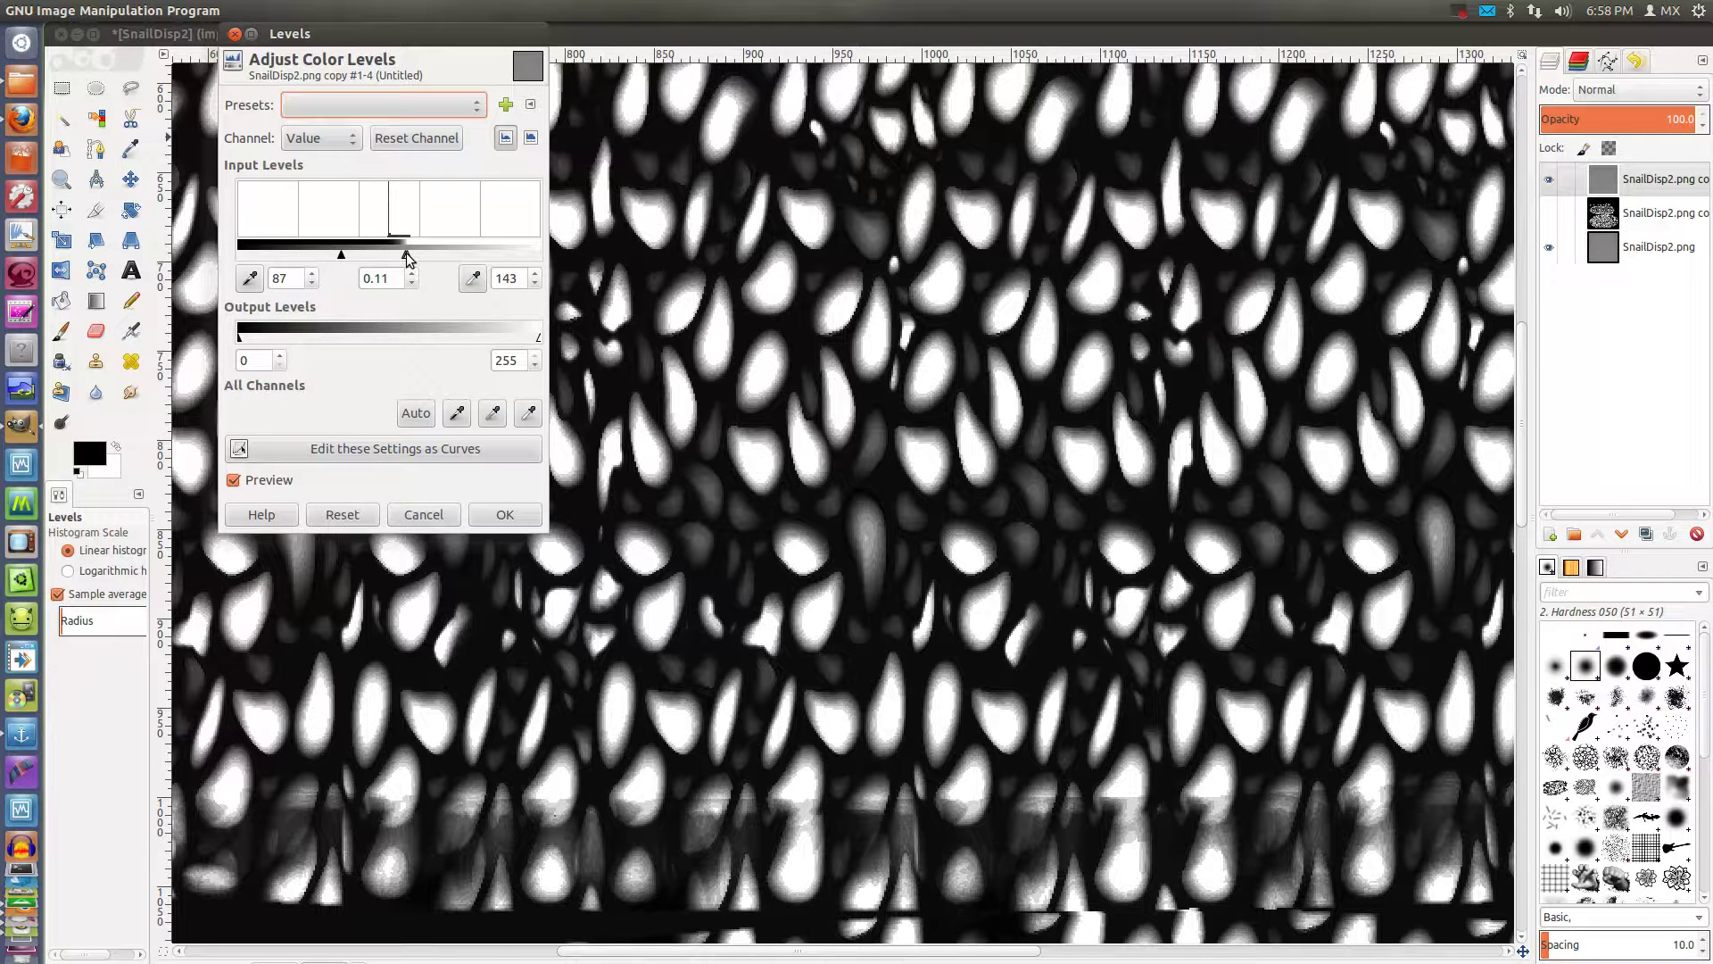
drag(406, 253, 406, 256)
click(506, 514)
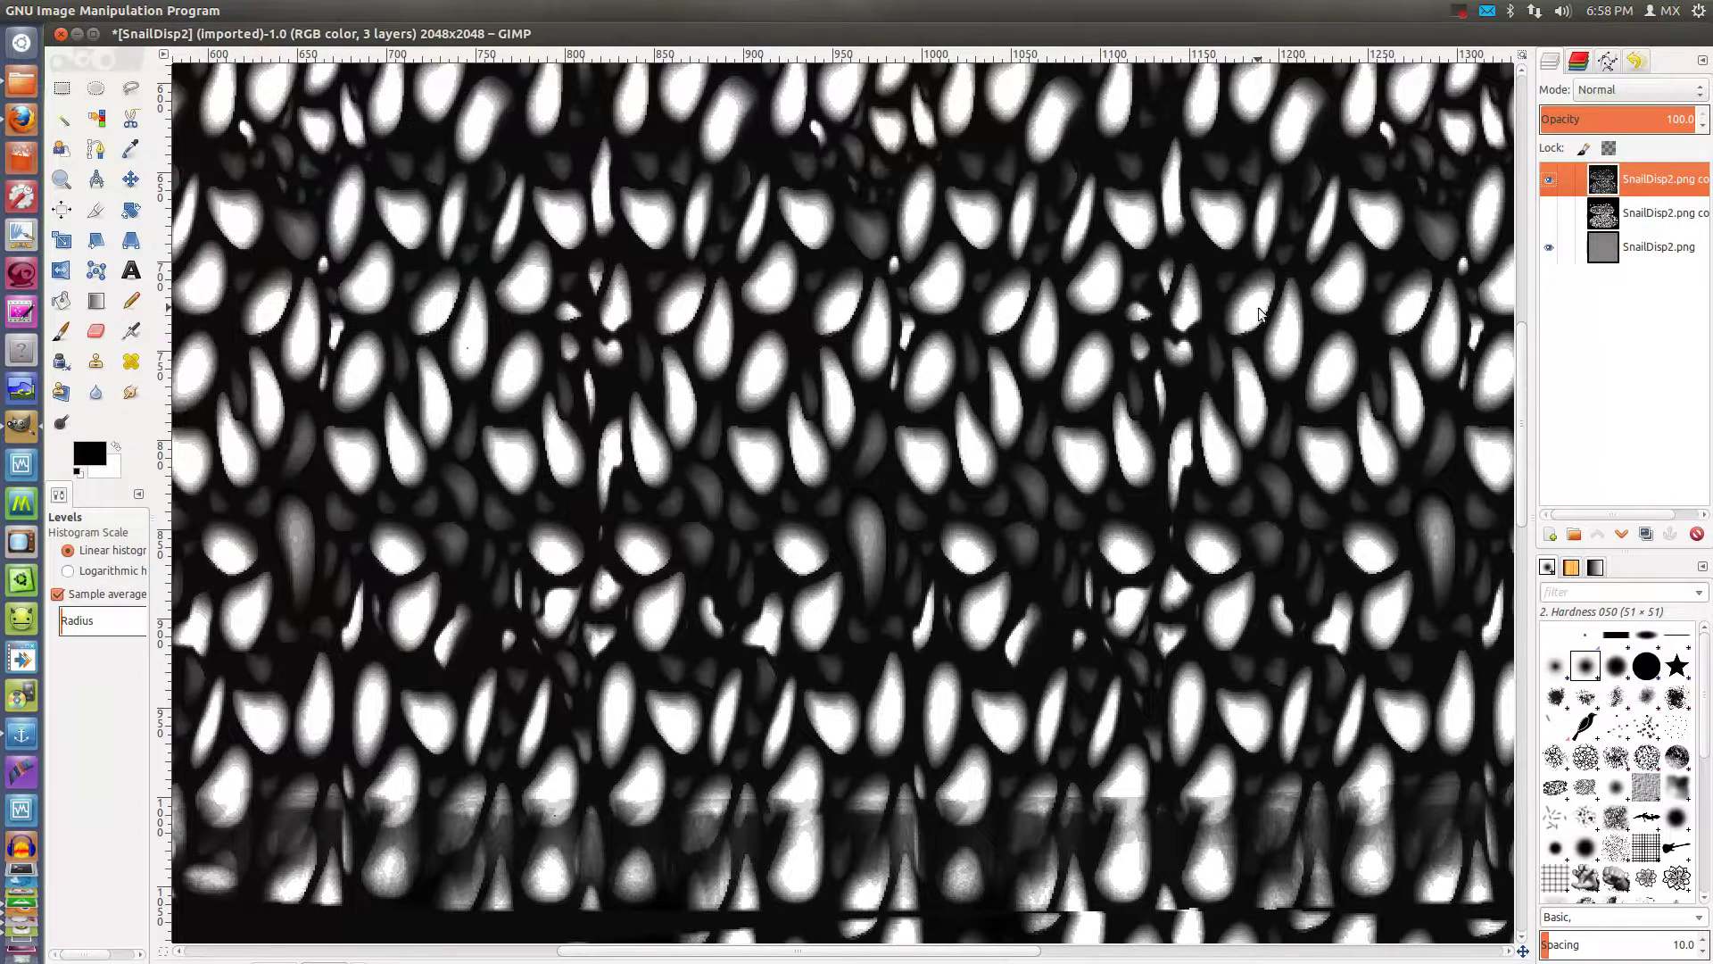
Toggle the top and threshold layers' visibility to compare, leaving both visible
click(1551, 180)
click(1552, 215)
click(1551, 215)
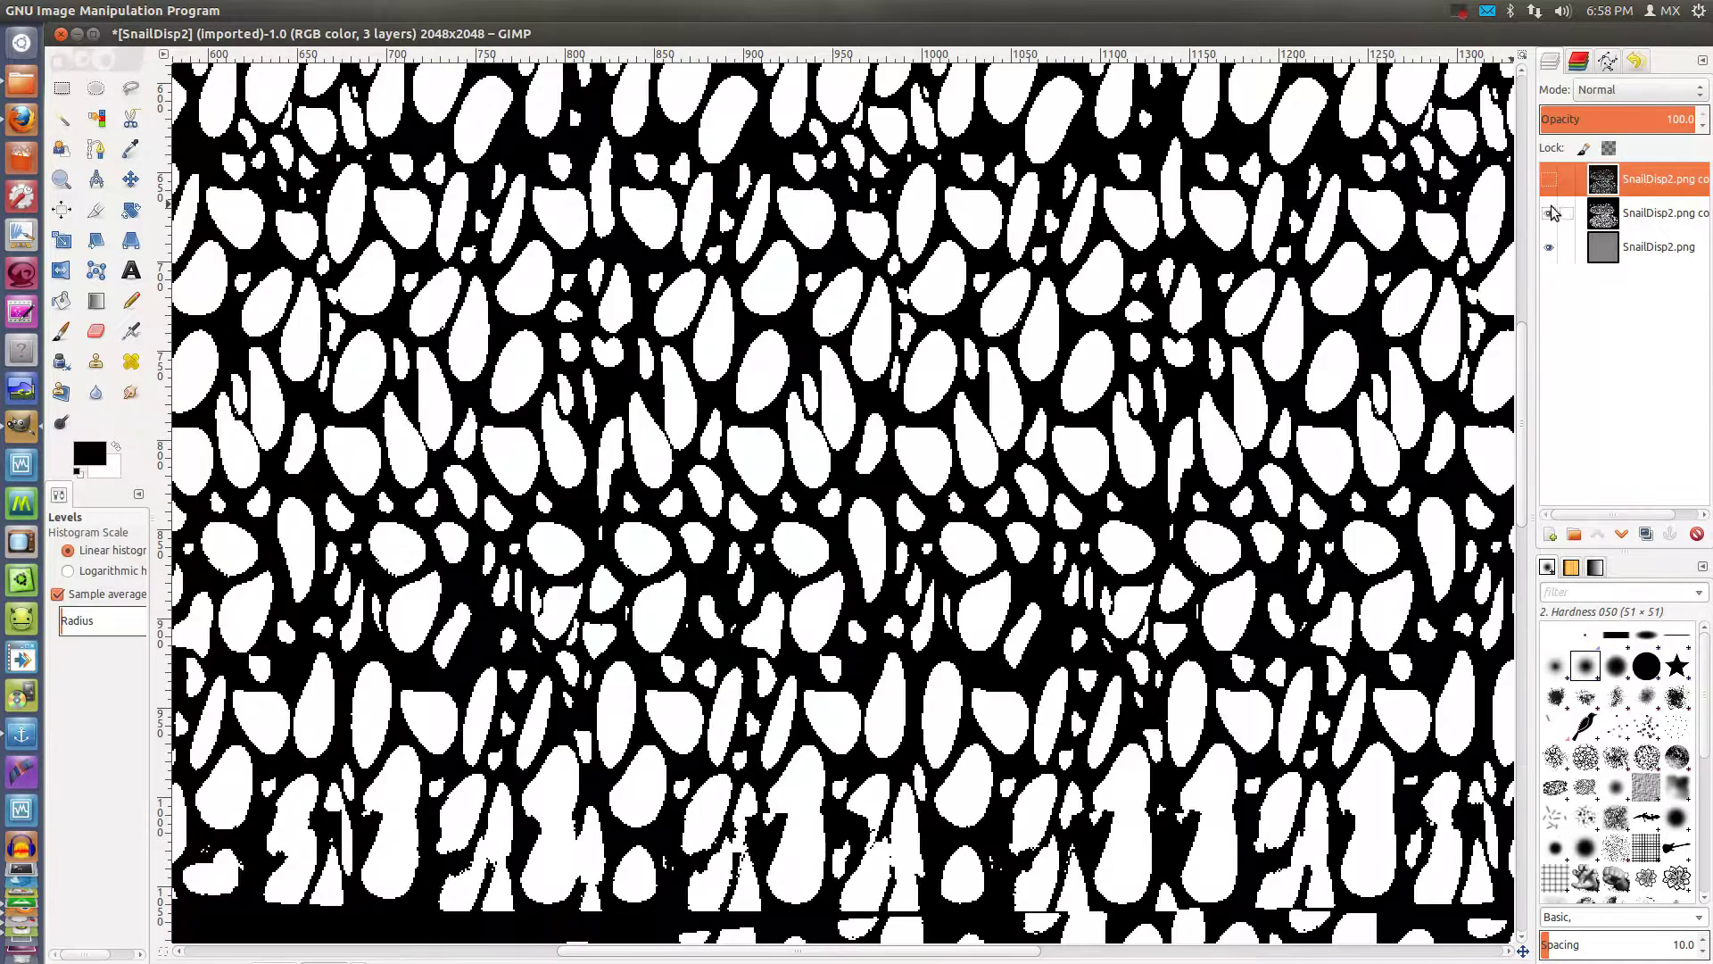
click(1551, 180)
click(1612, 92)
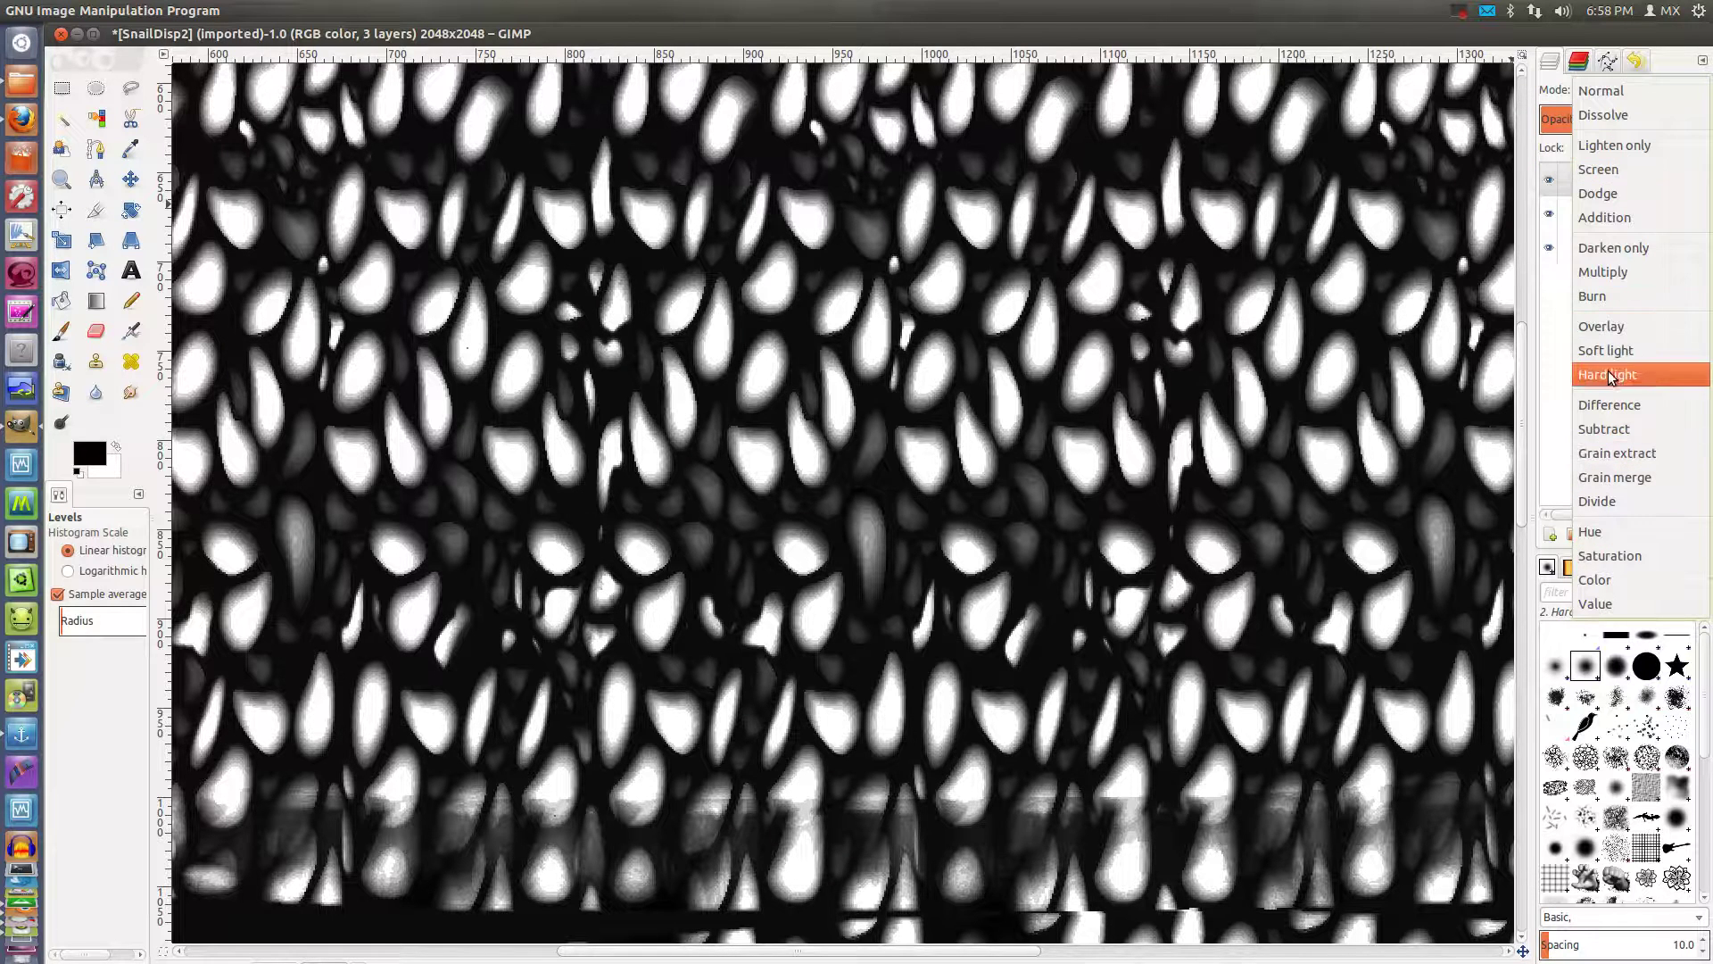
Set the top layer to Multiply at about 69% opacity, then hide the top two layers
click(1607, 275)
click(1613, 119)
drag(1613, 119, 1650, 122)
ctrl+scroll(931, 523, down, 2)
ctrl+scroll(881, 543, down, 2)
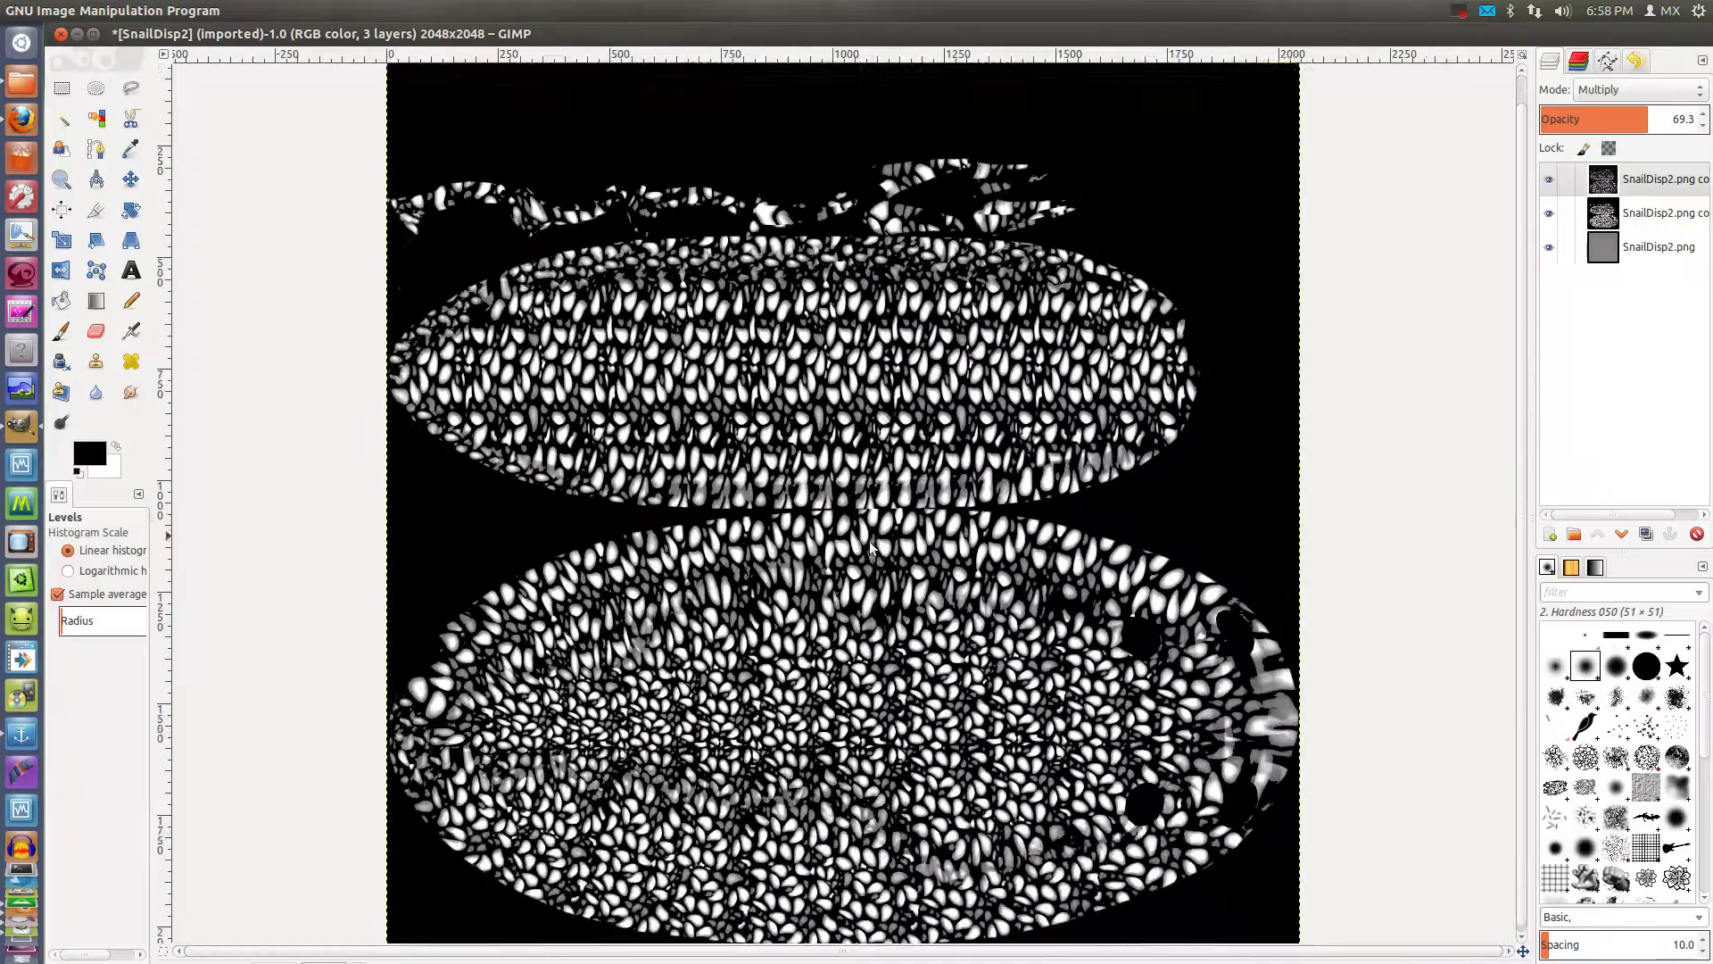
ctrl+scroll(893, 587, up, 1)
ctrl+scroll(904, 536, up, 1)
ctrl+scroll(922, 430, up, 1)
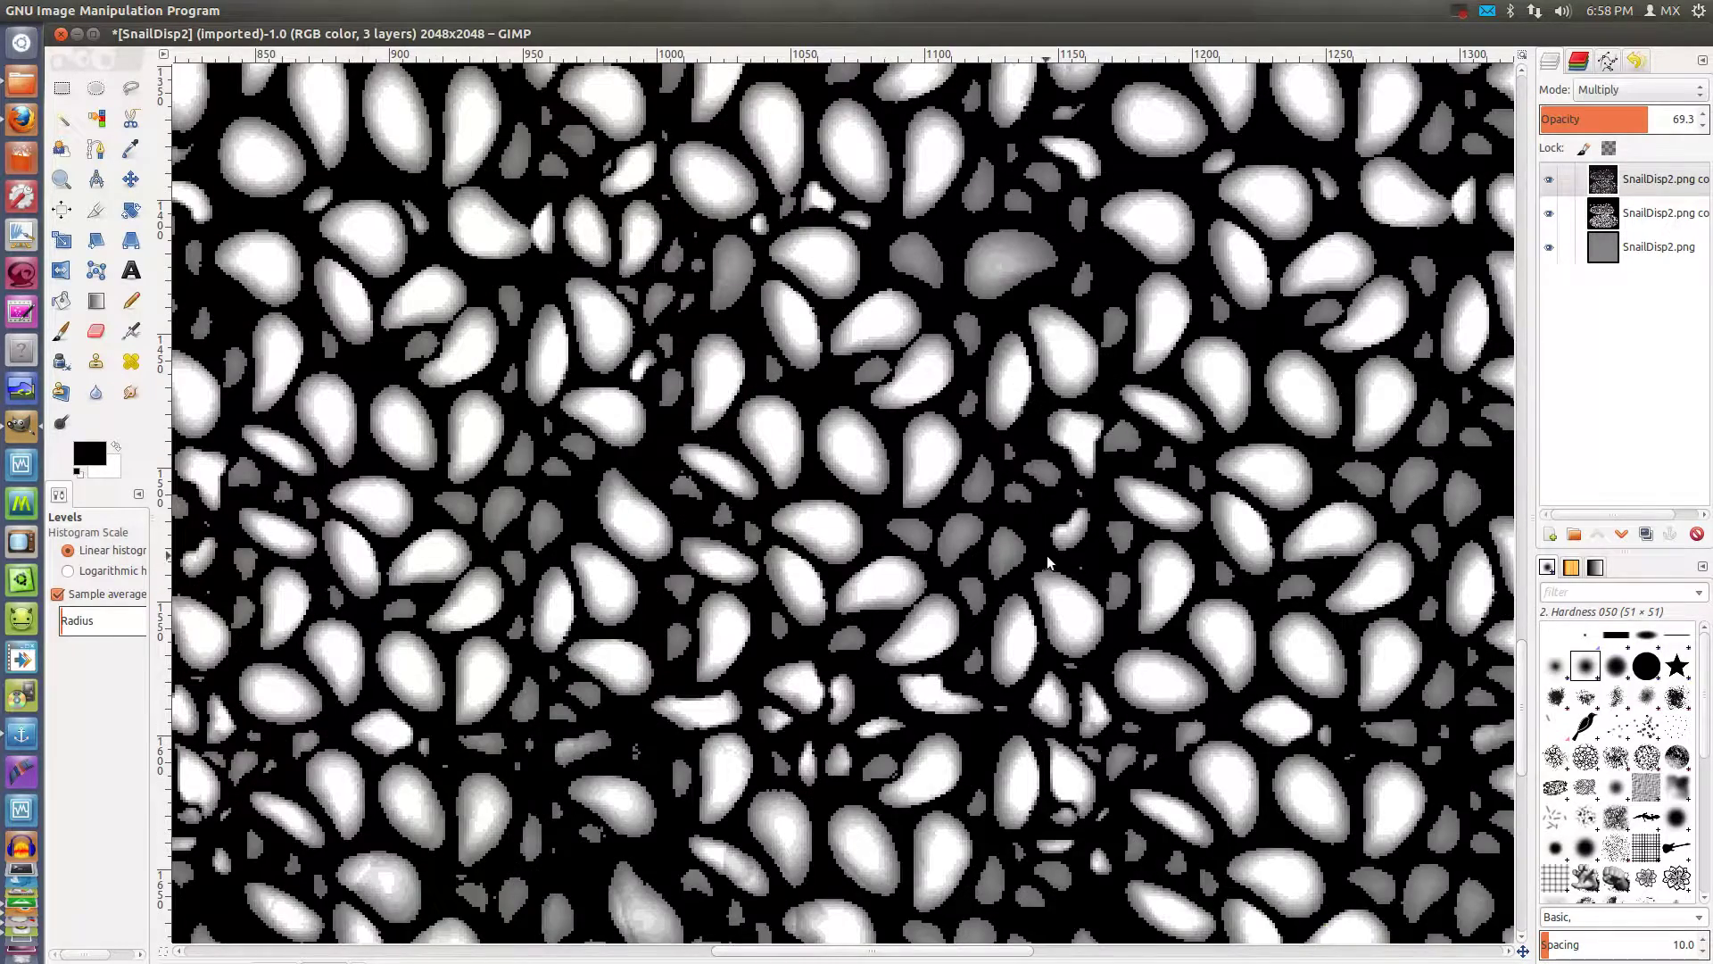
ctrl+scroll(1048, 565, up, 1)
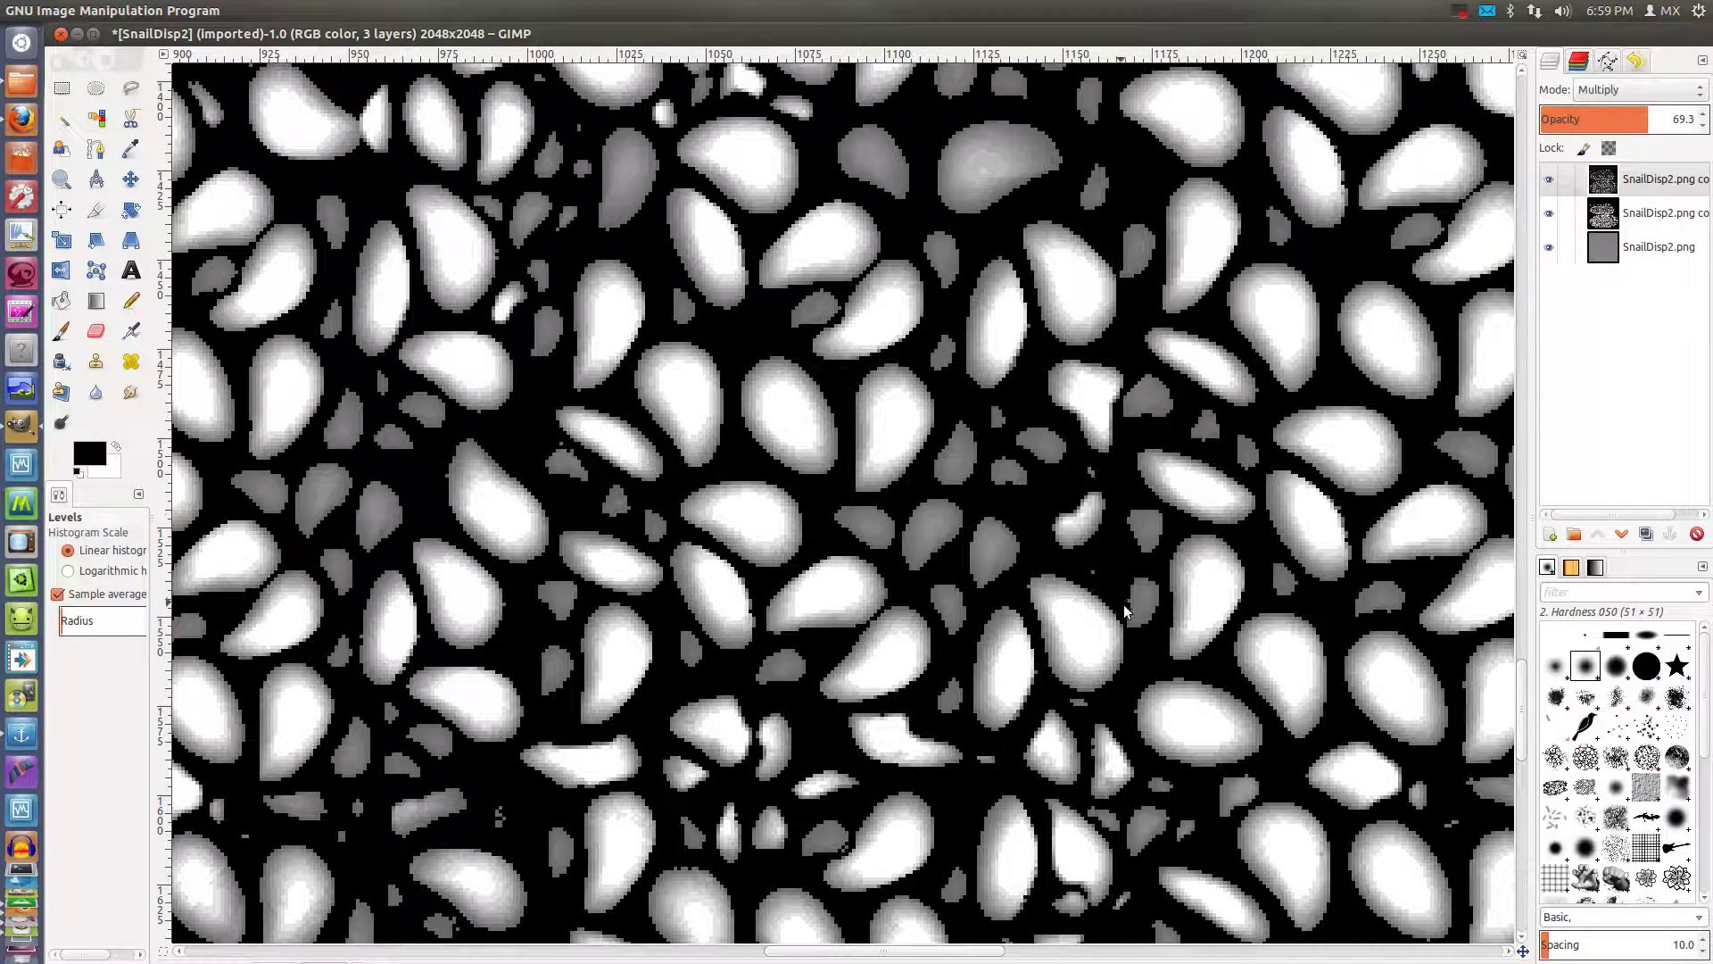
click(1548, 178)
click(1549, 214)
ctrl+scroll(989, 457, up, 1)
ctrl+scroll(985, 464, up, 1)
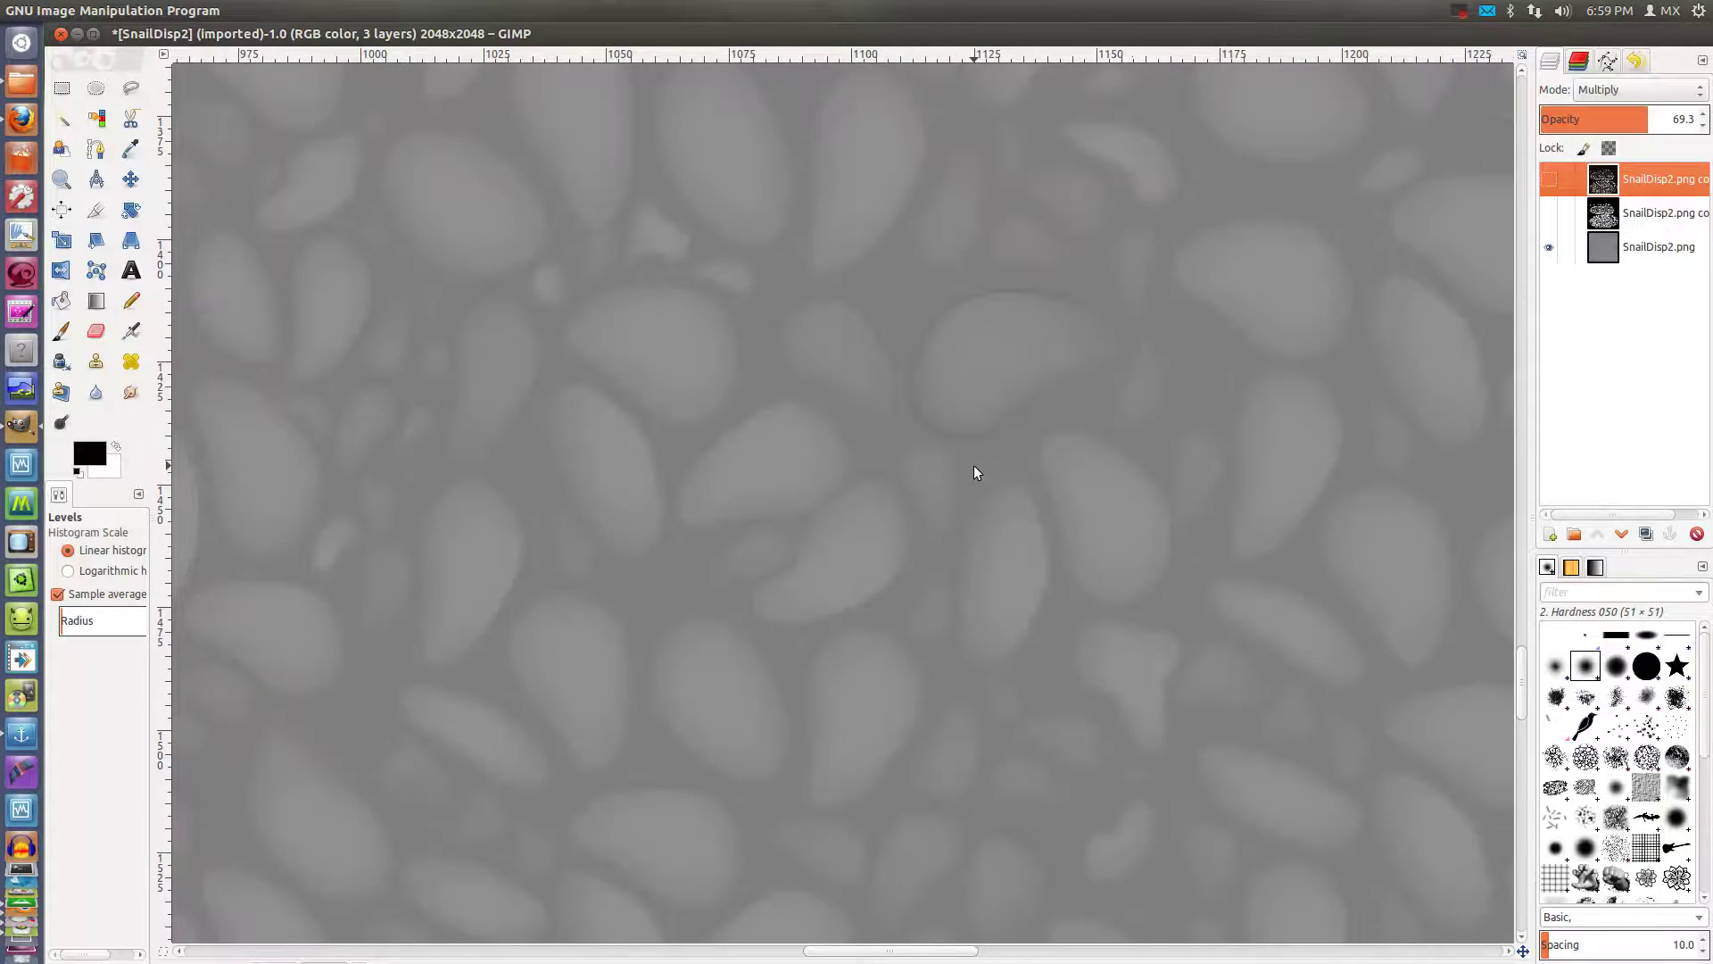
ctrl+scroll(972, 470, up, 1)
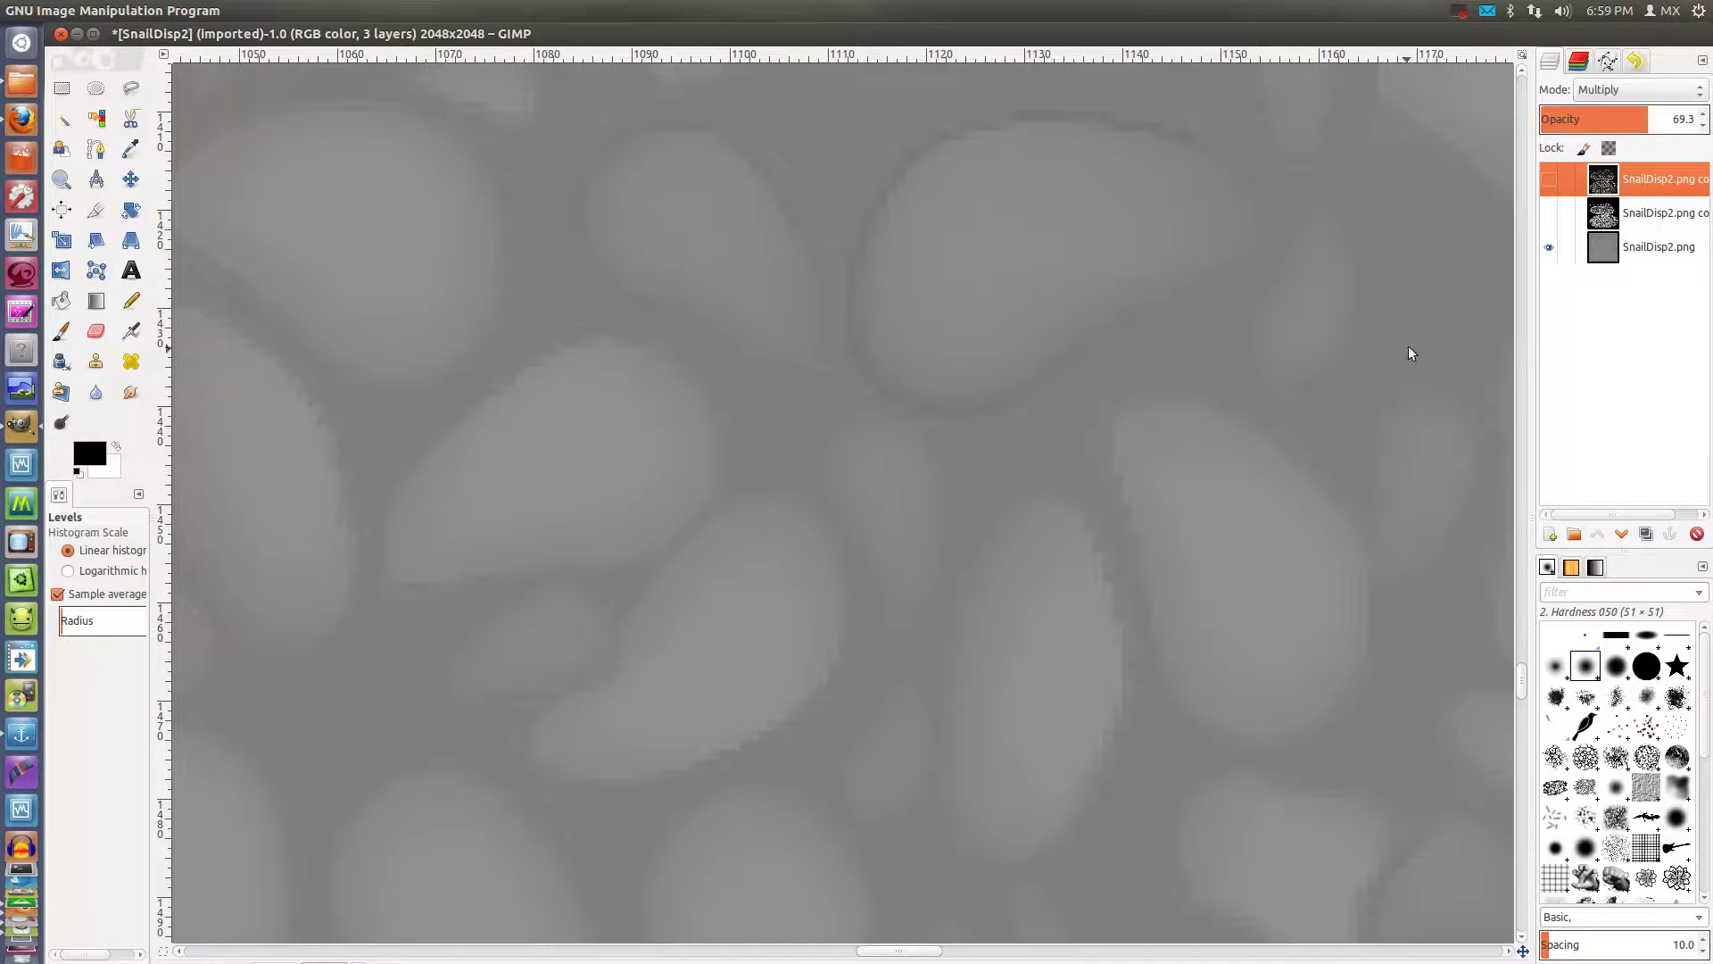
Create a New from Visible layer from the bottom layer and move it to the top
click(1666, 247)
right_click(1668, 246)
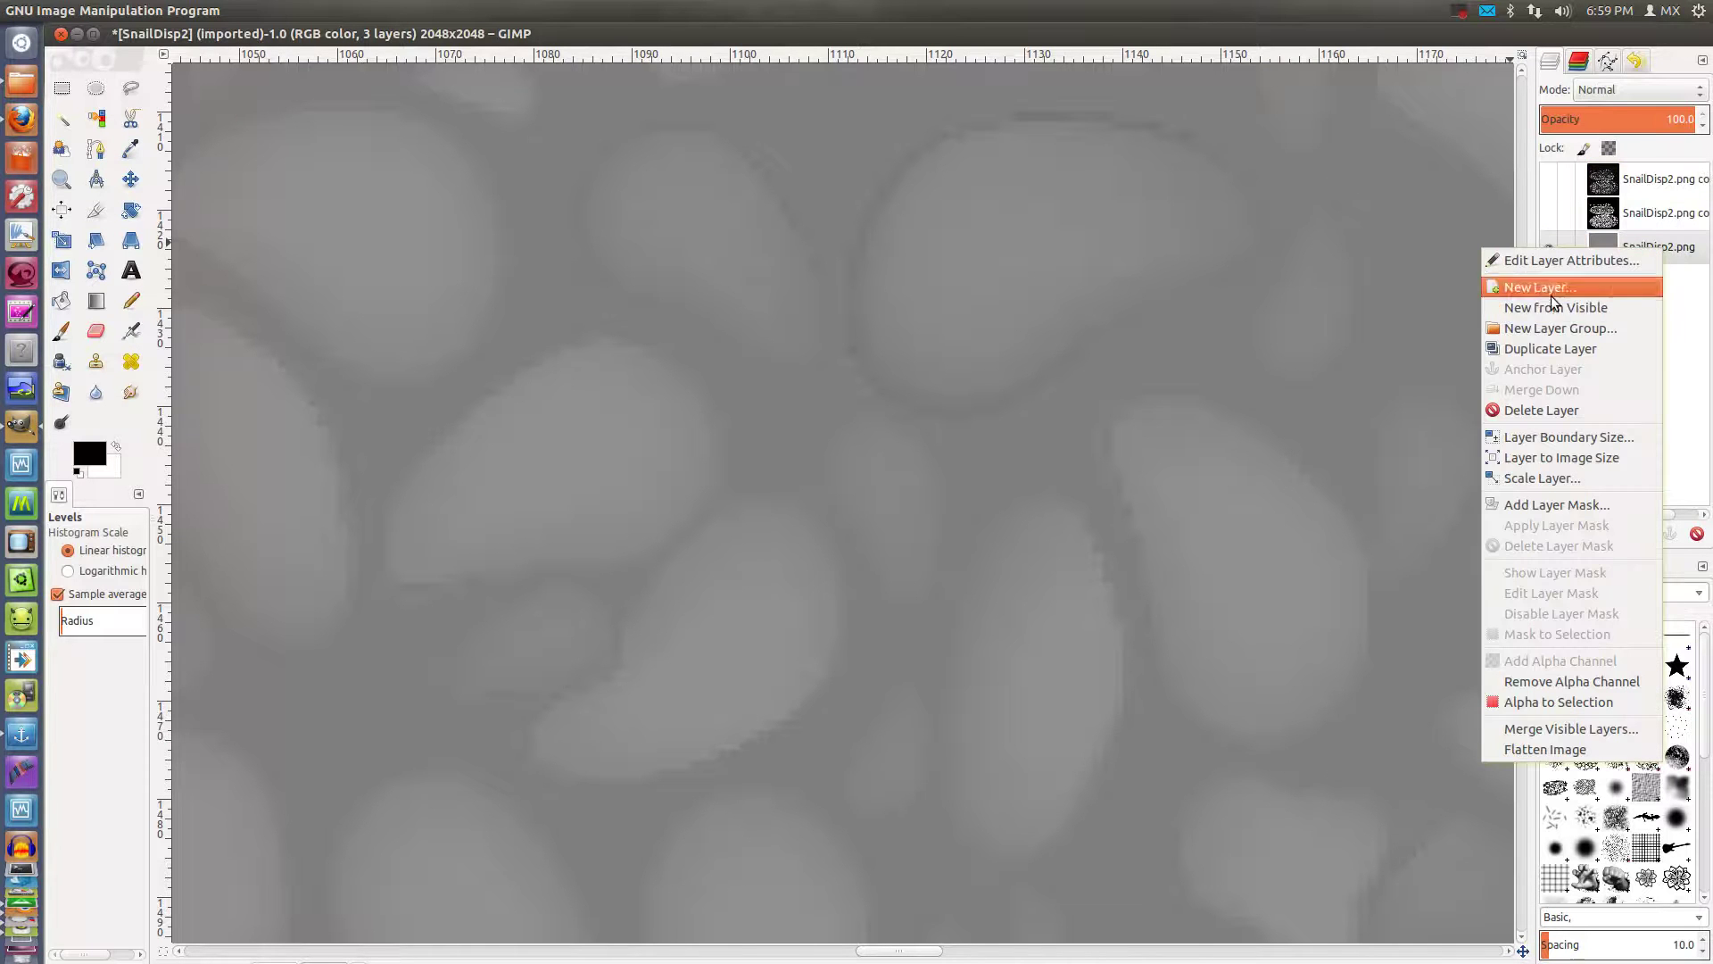
click(1557, 349)
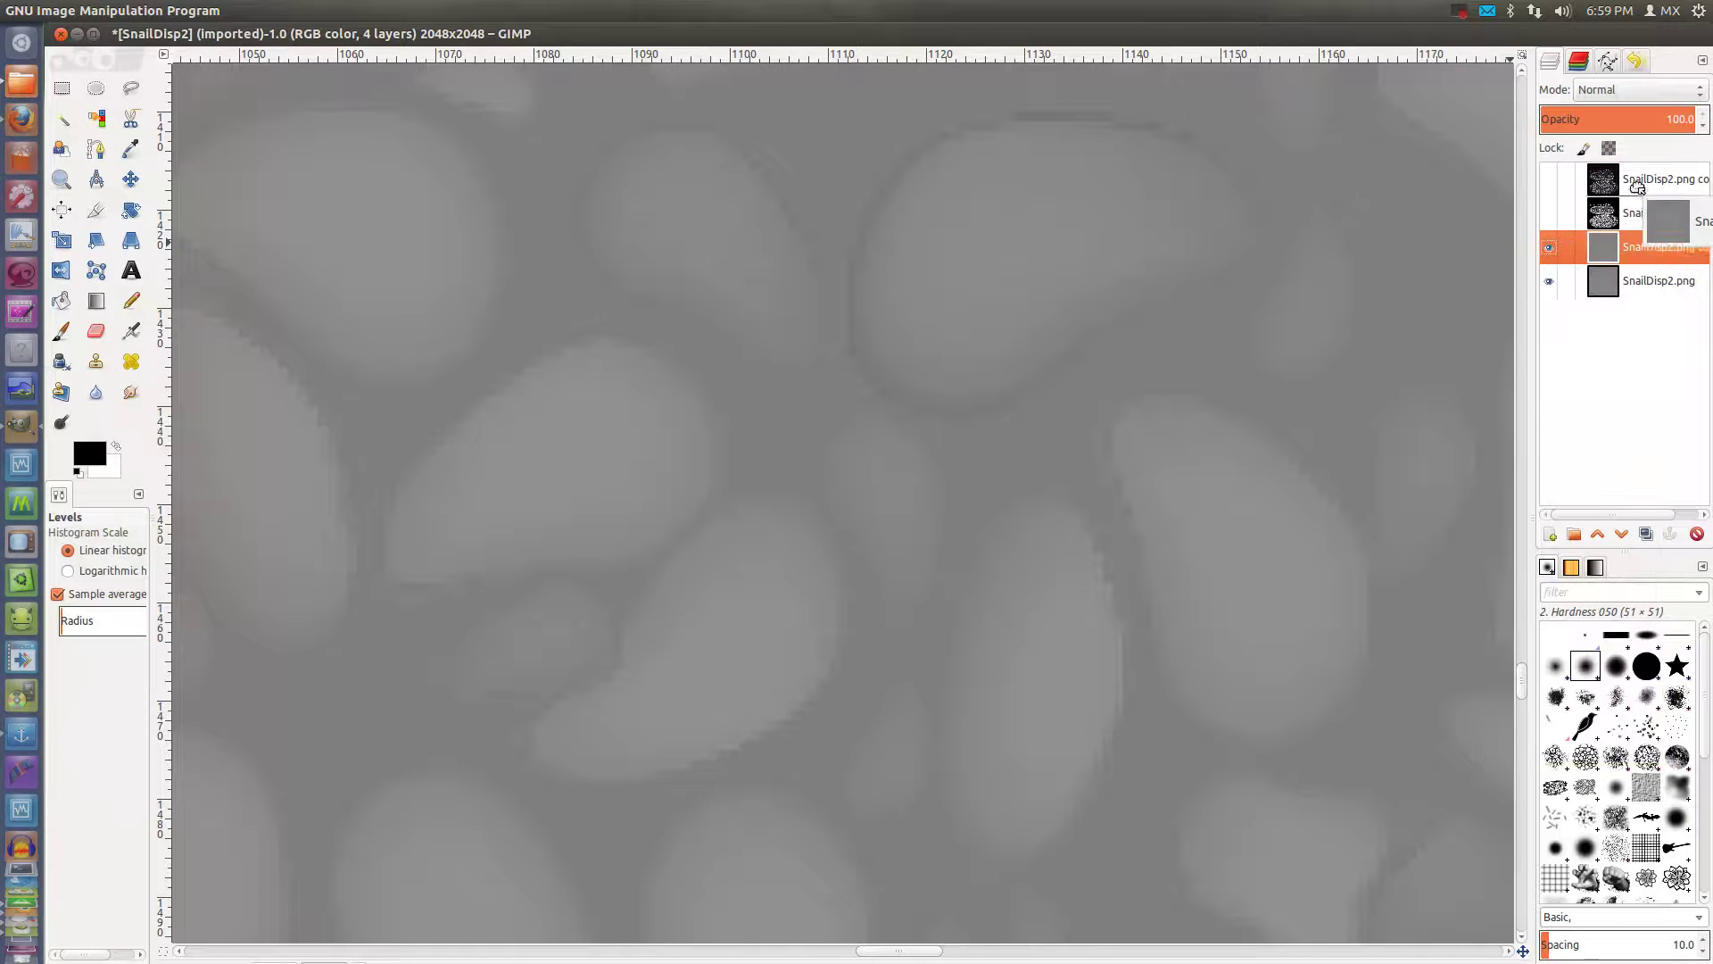
drag(1644, 254, 1644, 181)
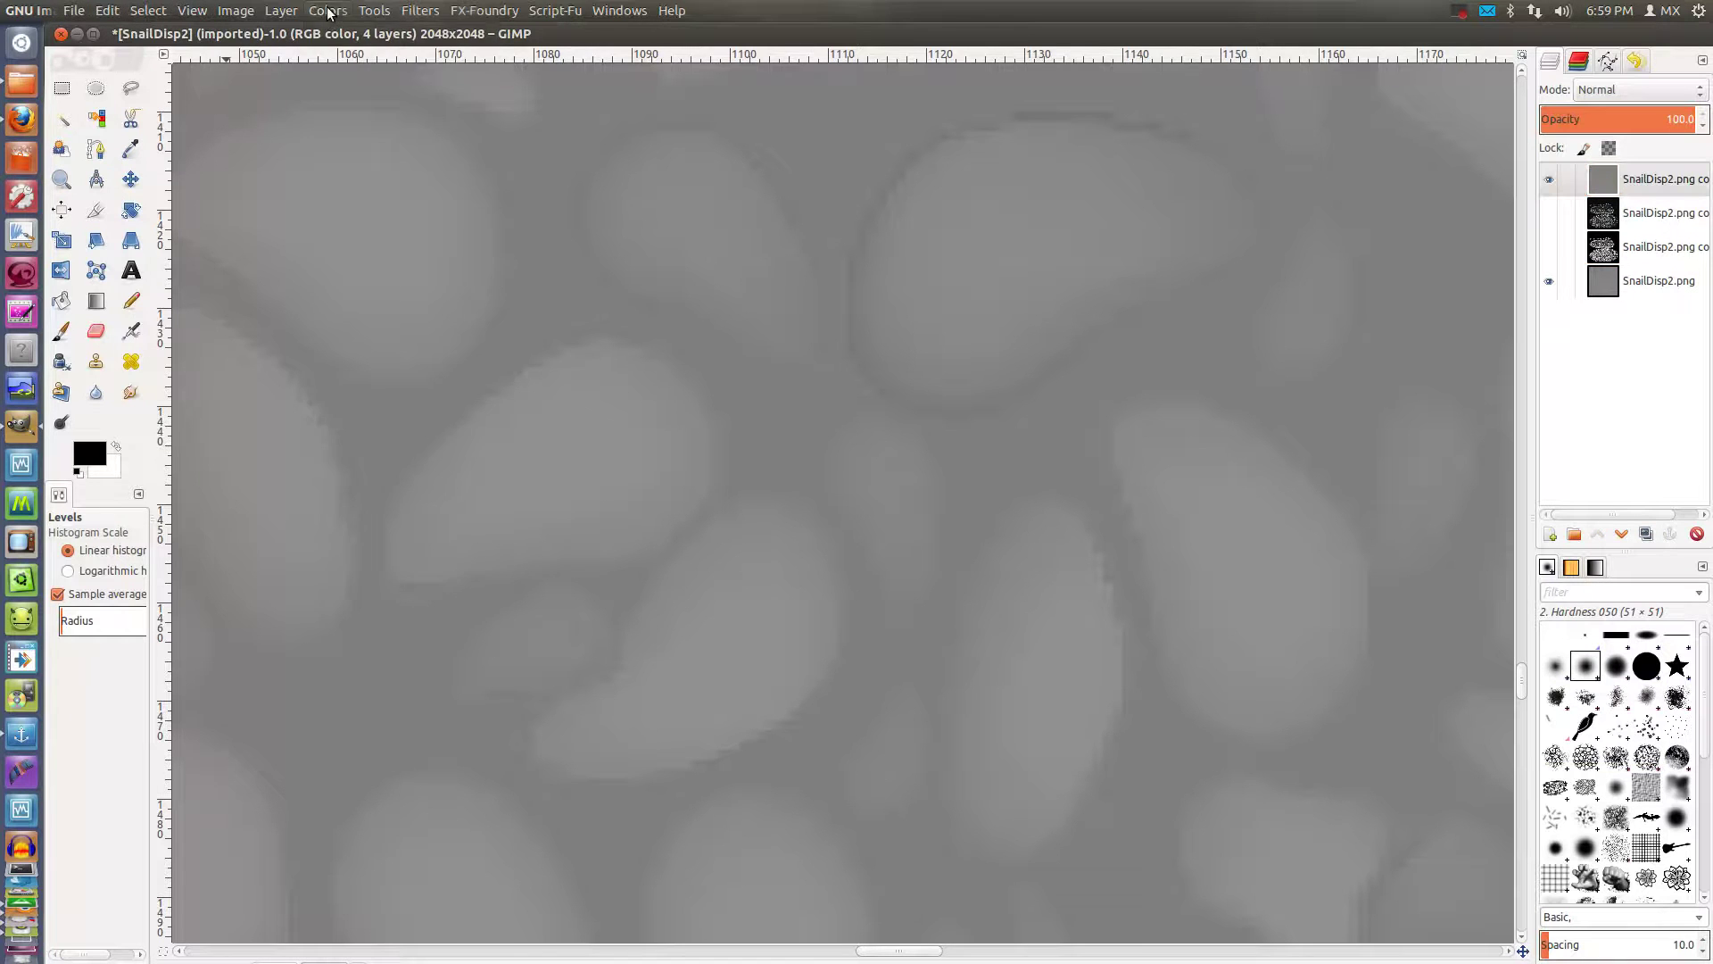
Apply a peaked Curves adjustment to the new layer, then zoom back out
click(328, 11)
click(362, 160)
mouse_move(393, 253)
mouse_down()
mouse_move(438, 307)
mouse_move(384, 169)
mouse_move(424, 269)
mouse_up()
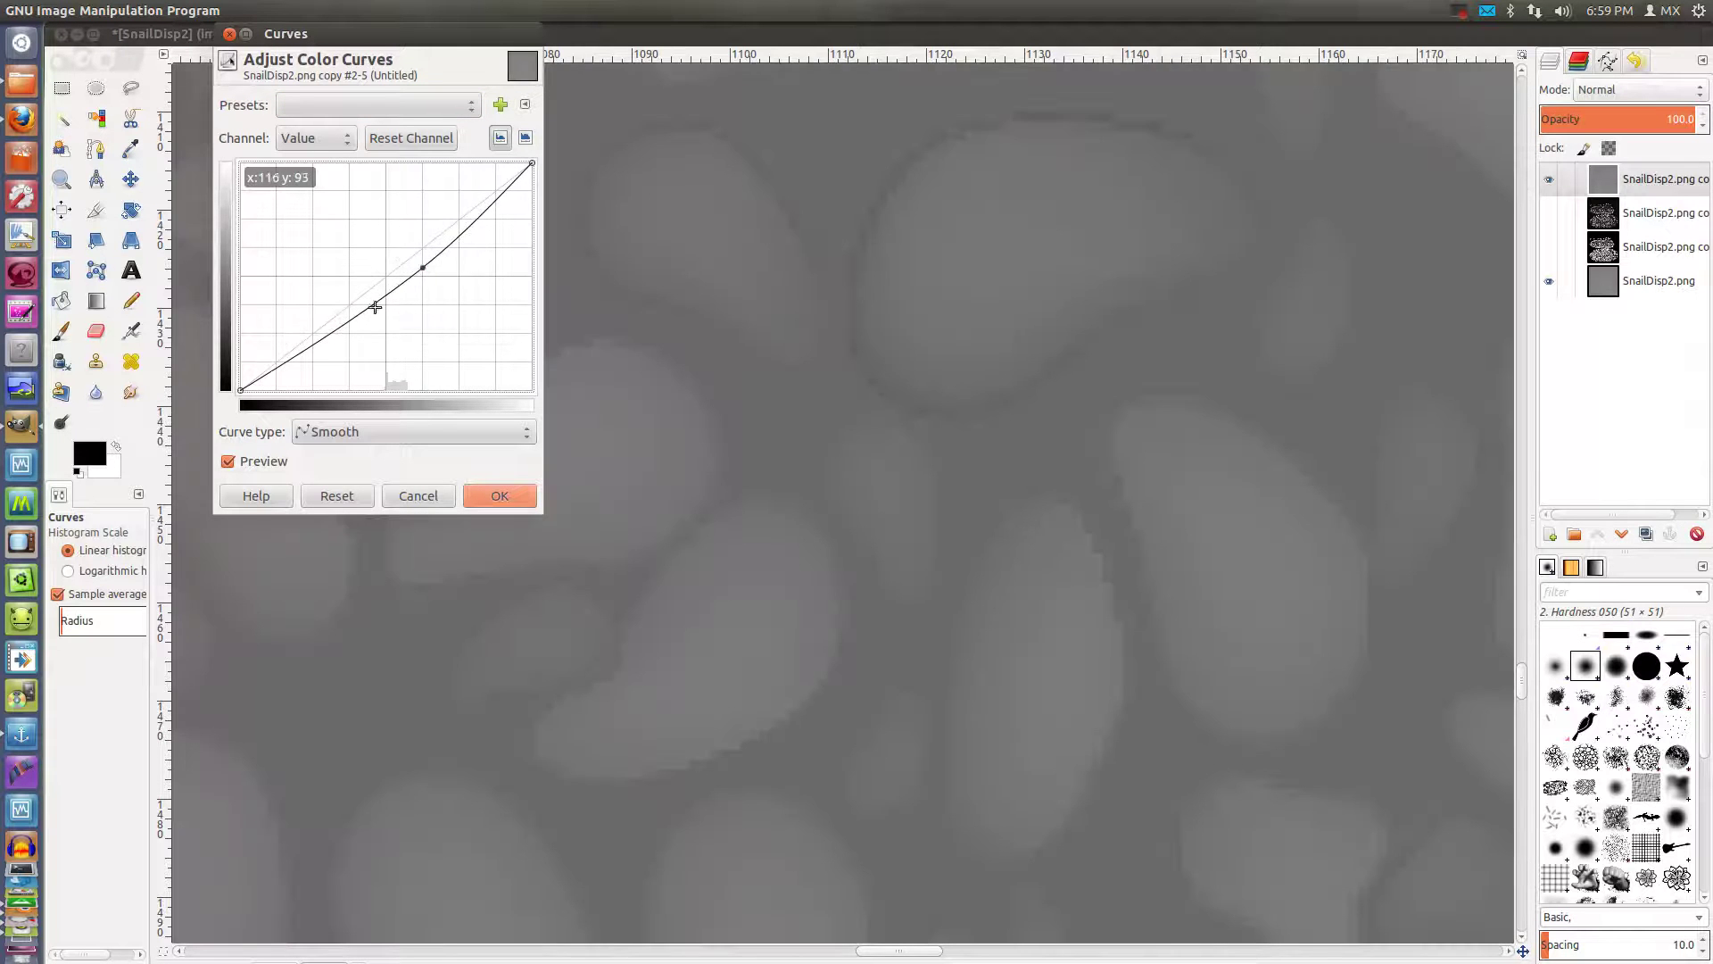
drag(332, 328, 330, 172)
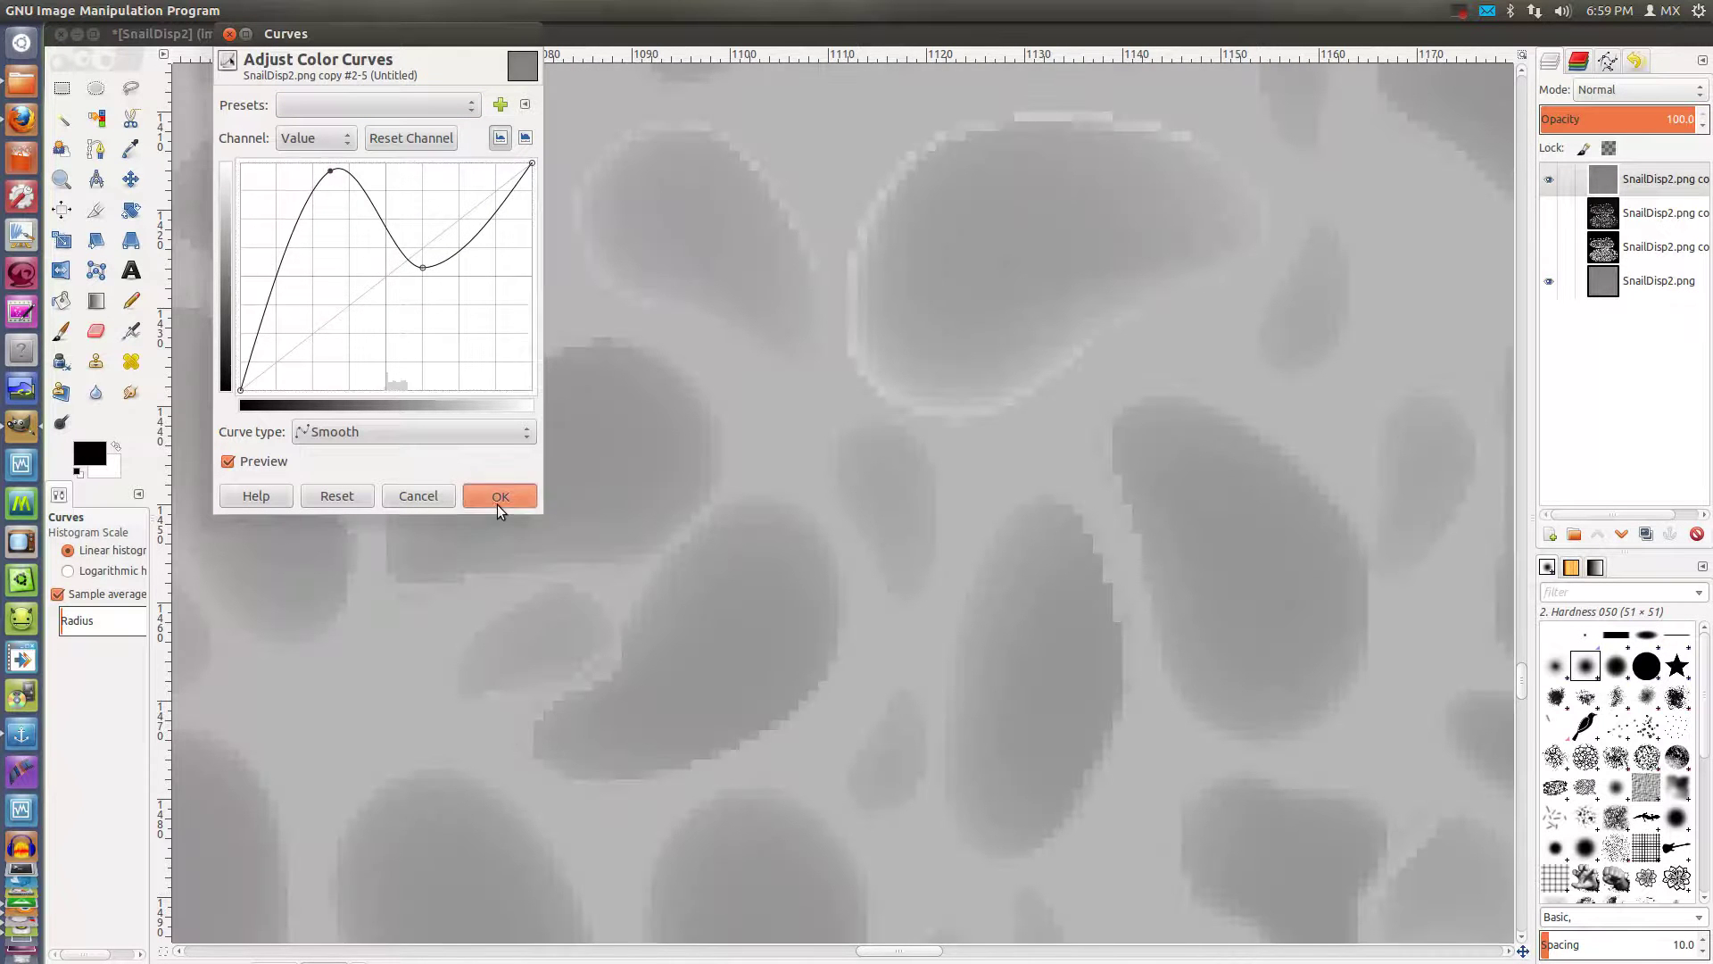
click(498, 492)
key(1)
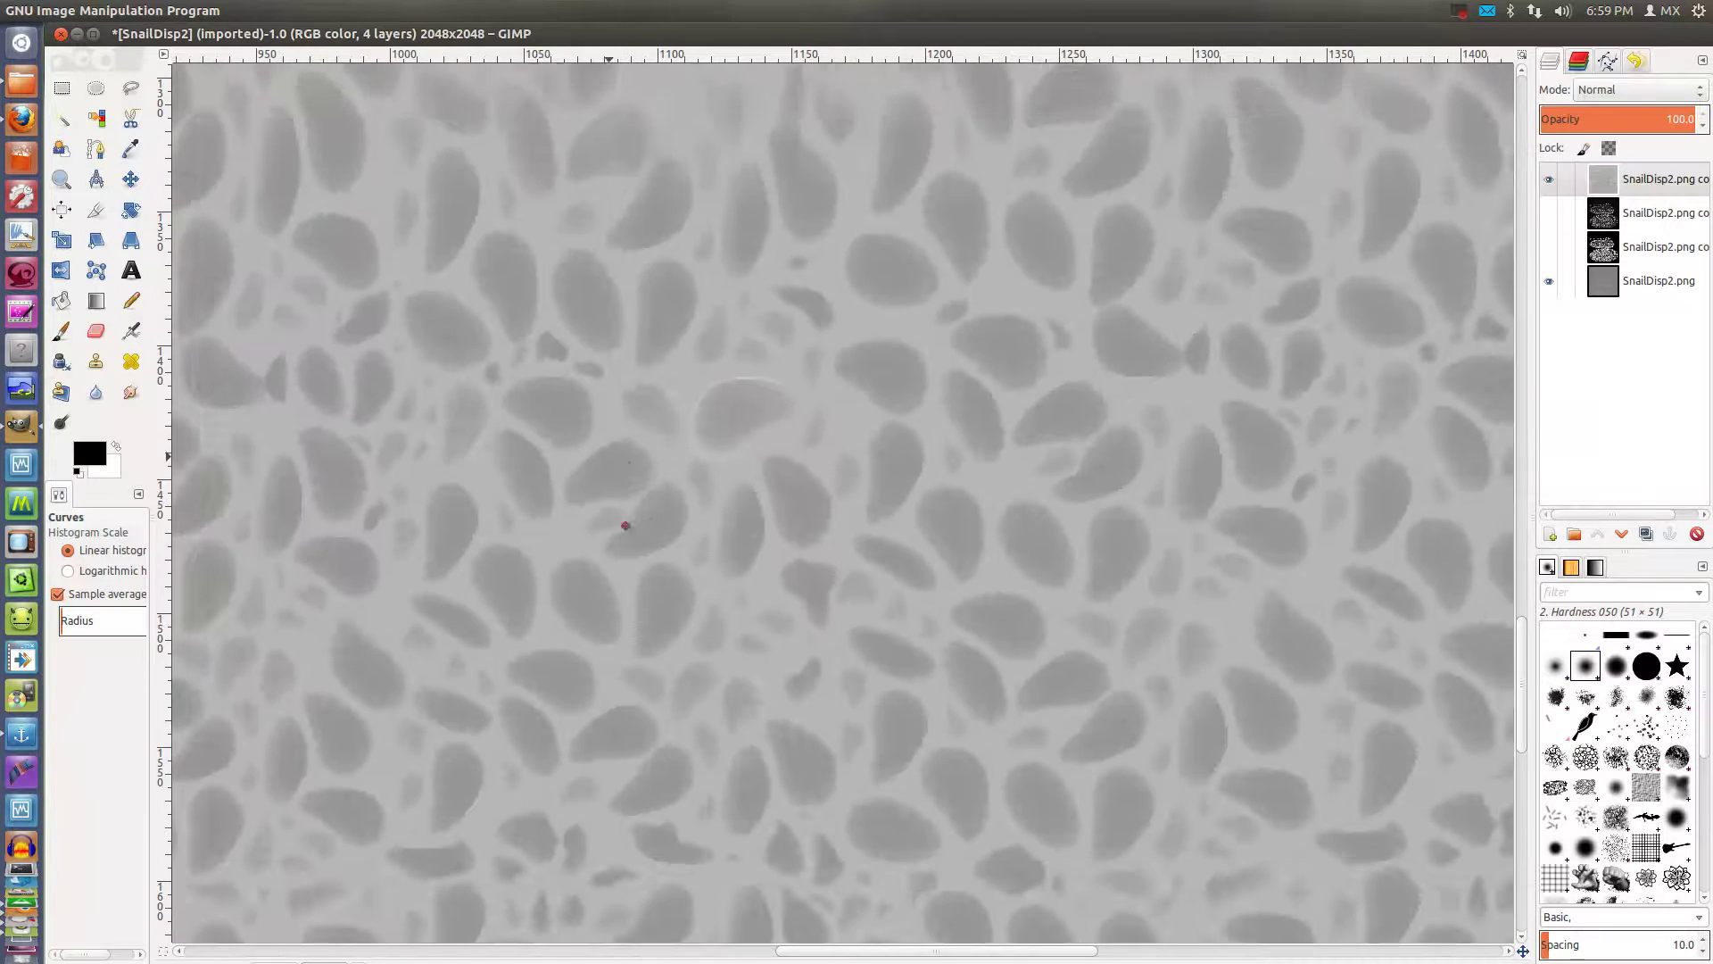
key(minus)
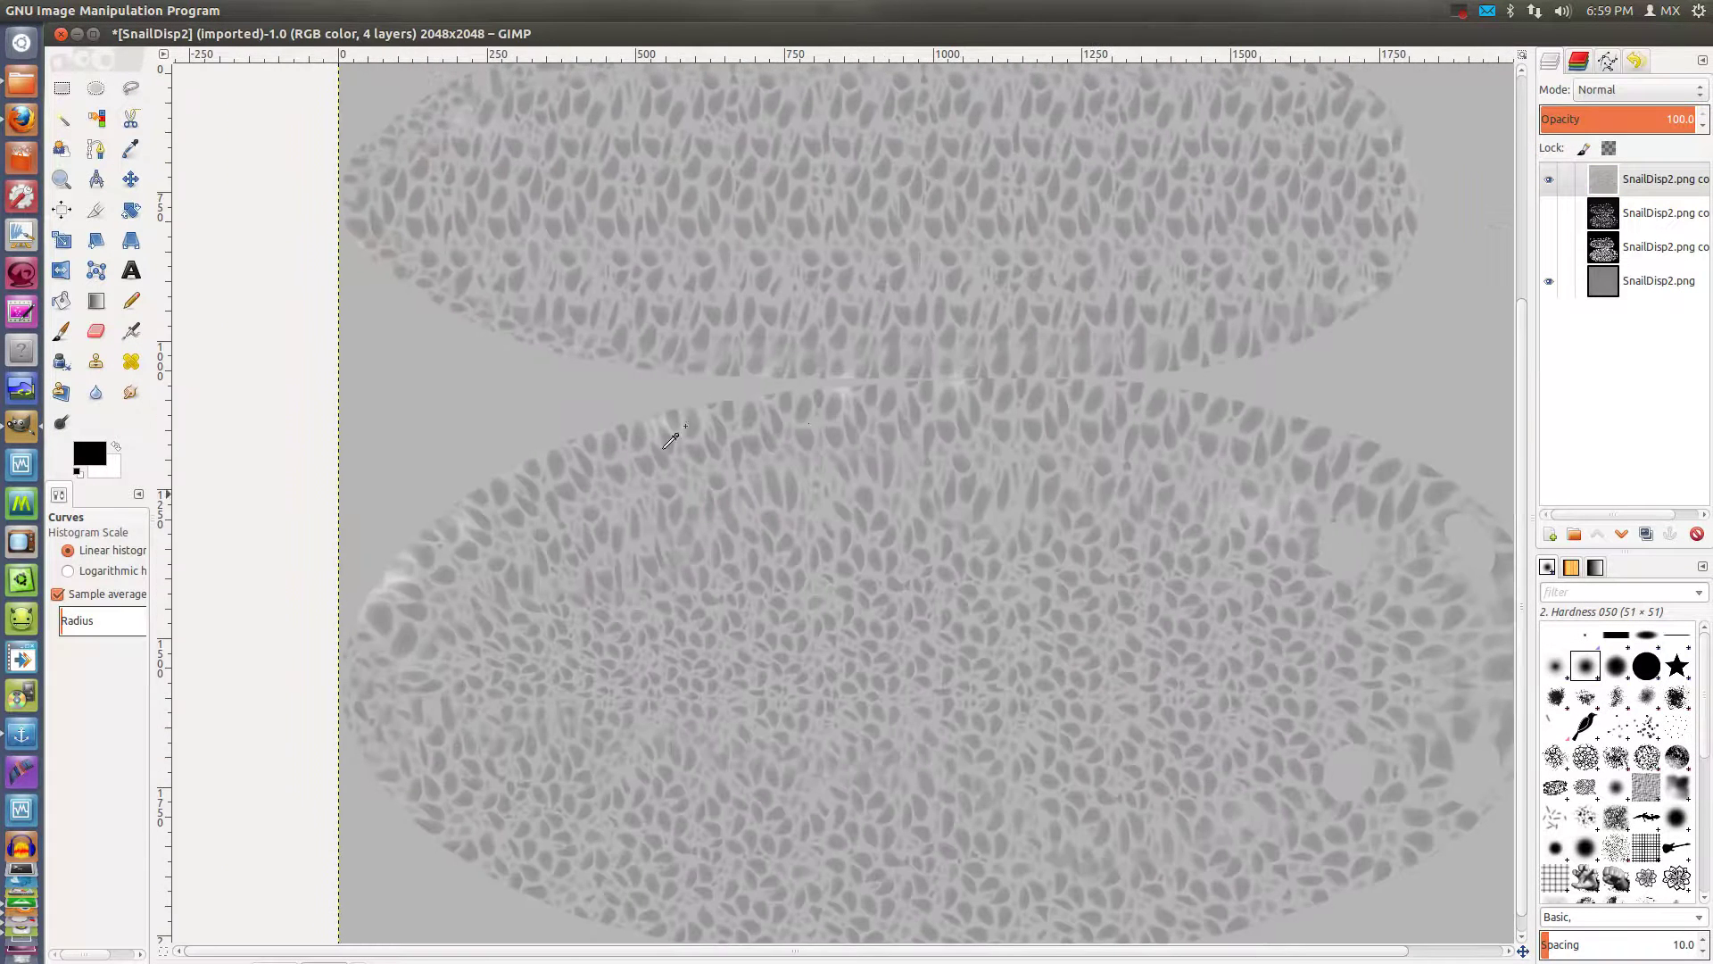
mouse_move(306, 11)
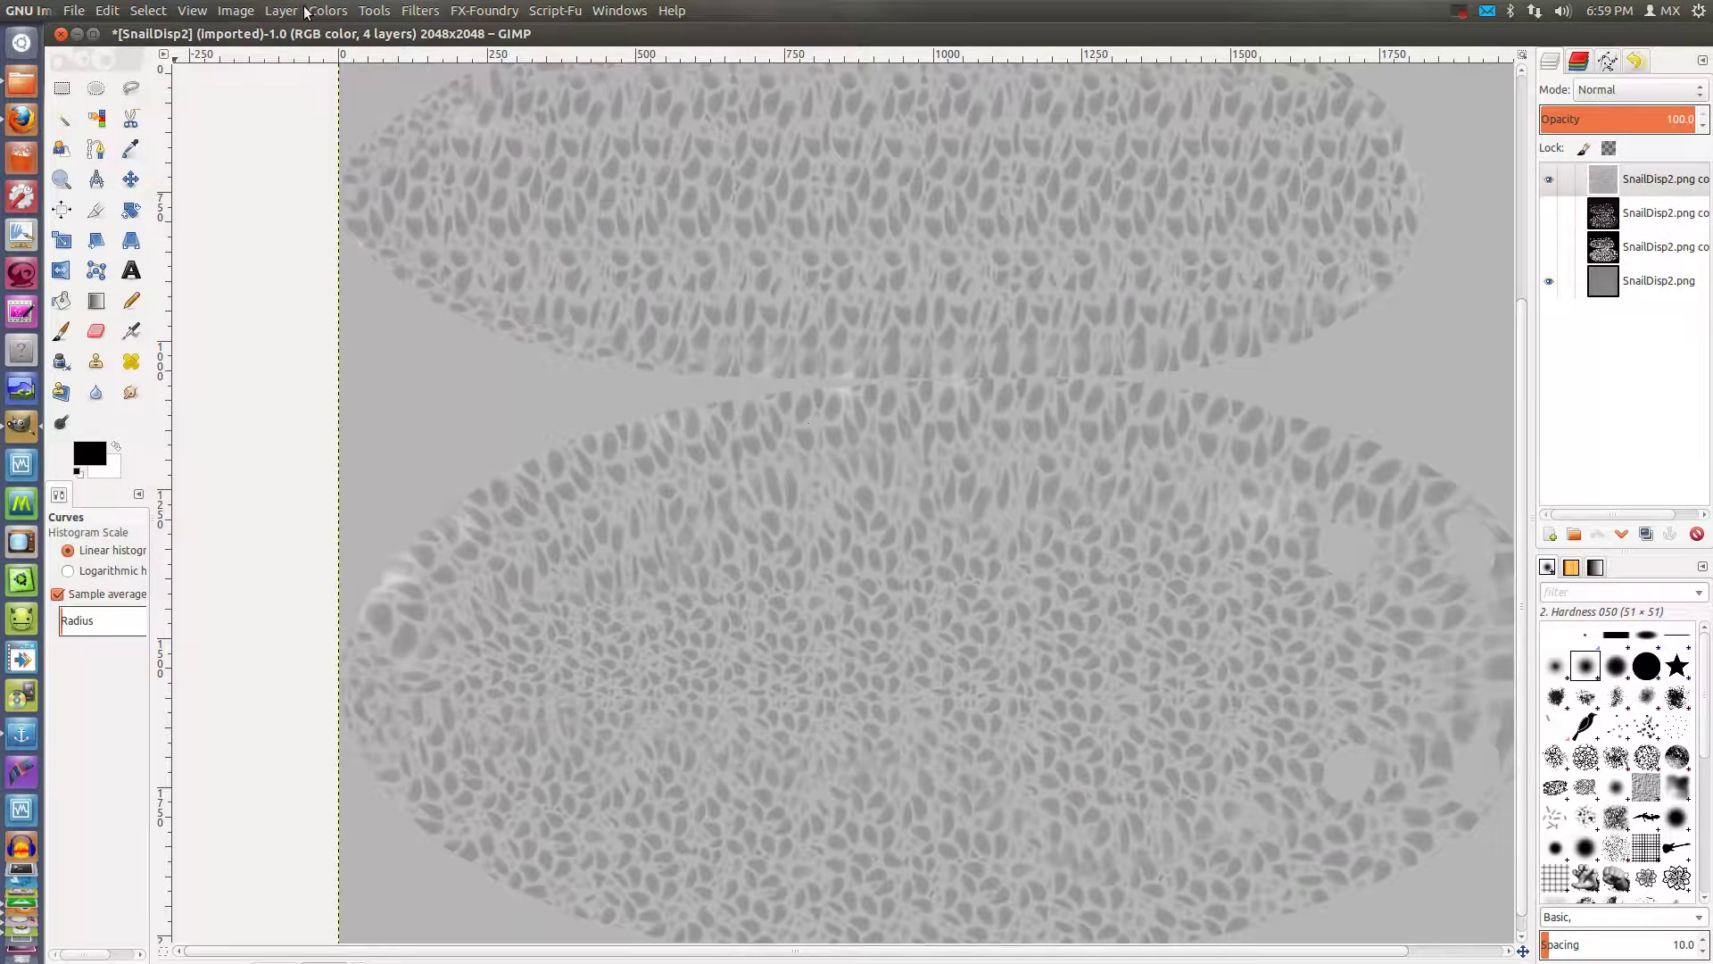
Apply Levels to the top layer: black input about 163, gamma 0.15, white input 190
click(362, 11)
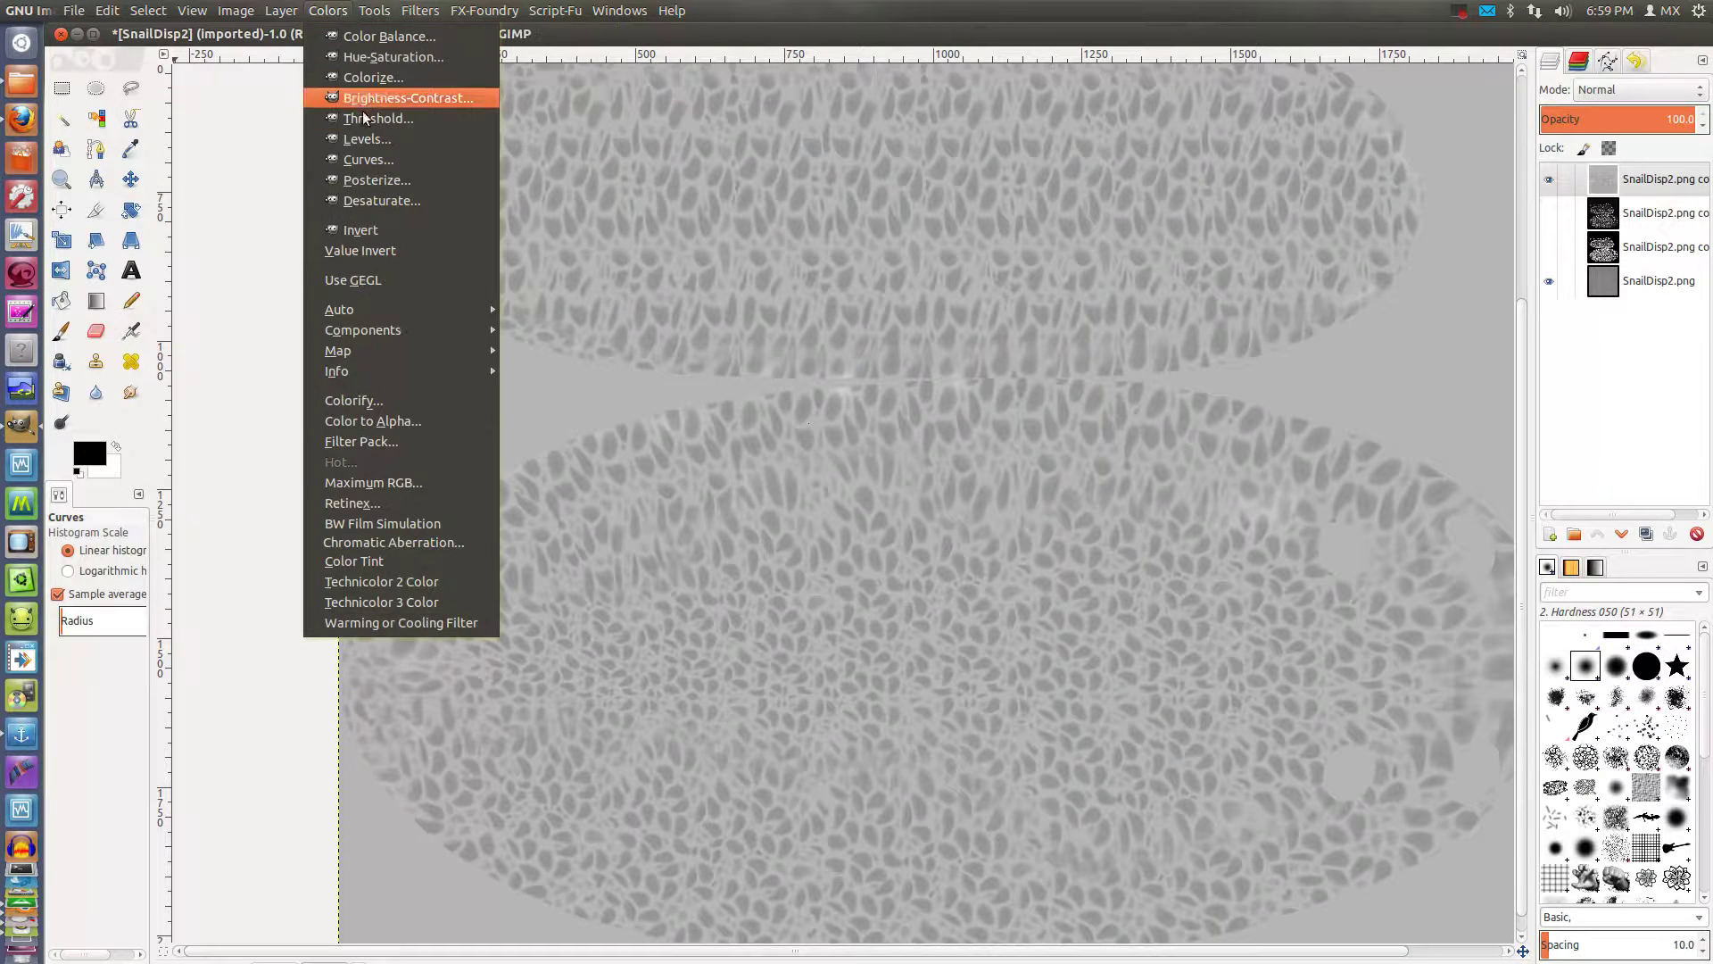
click(371, 140)
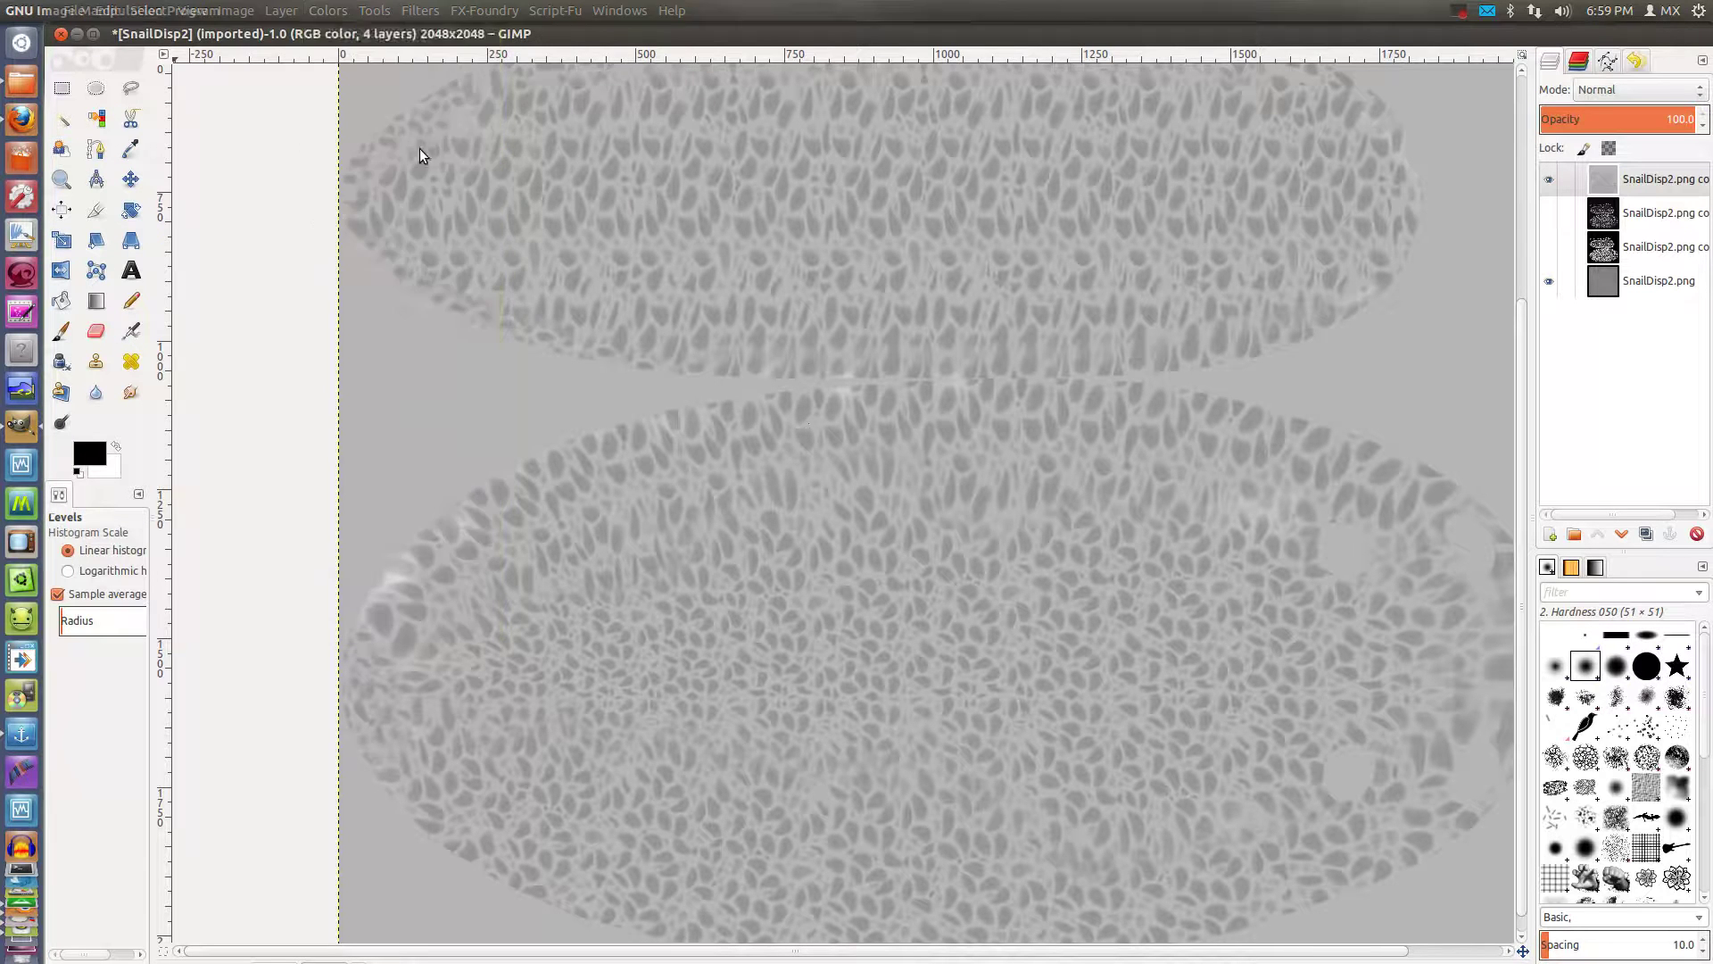
drag(536, 238, 474, 238)
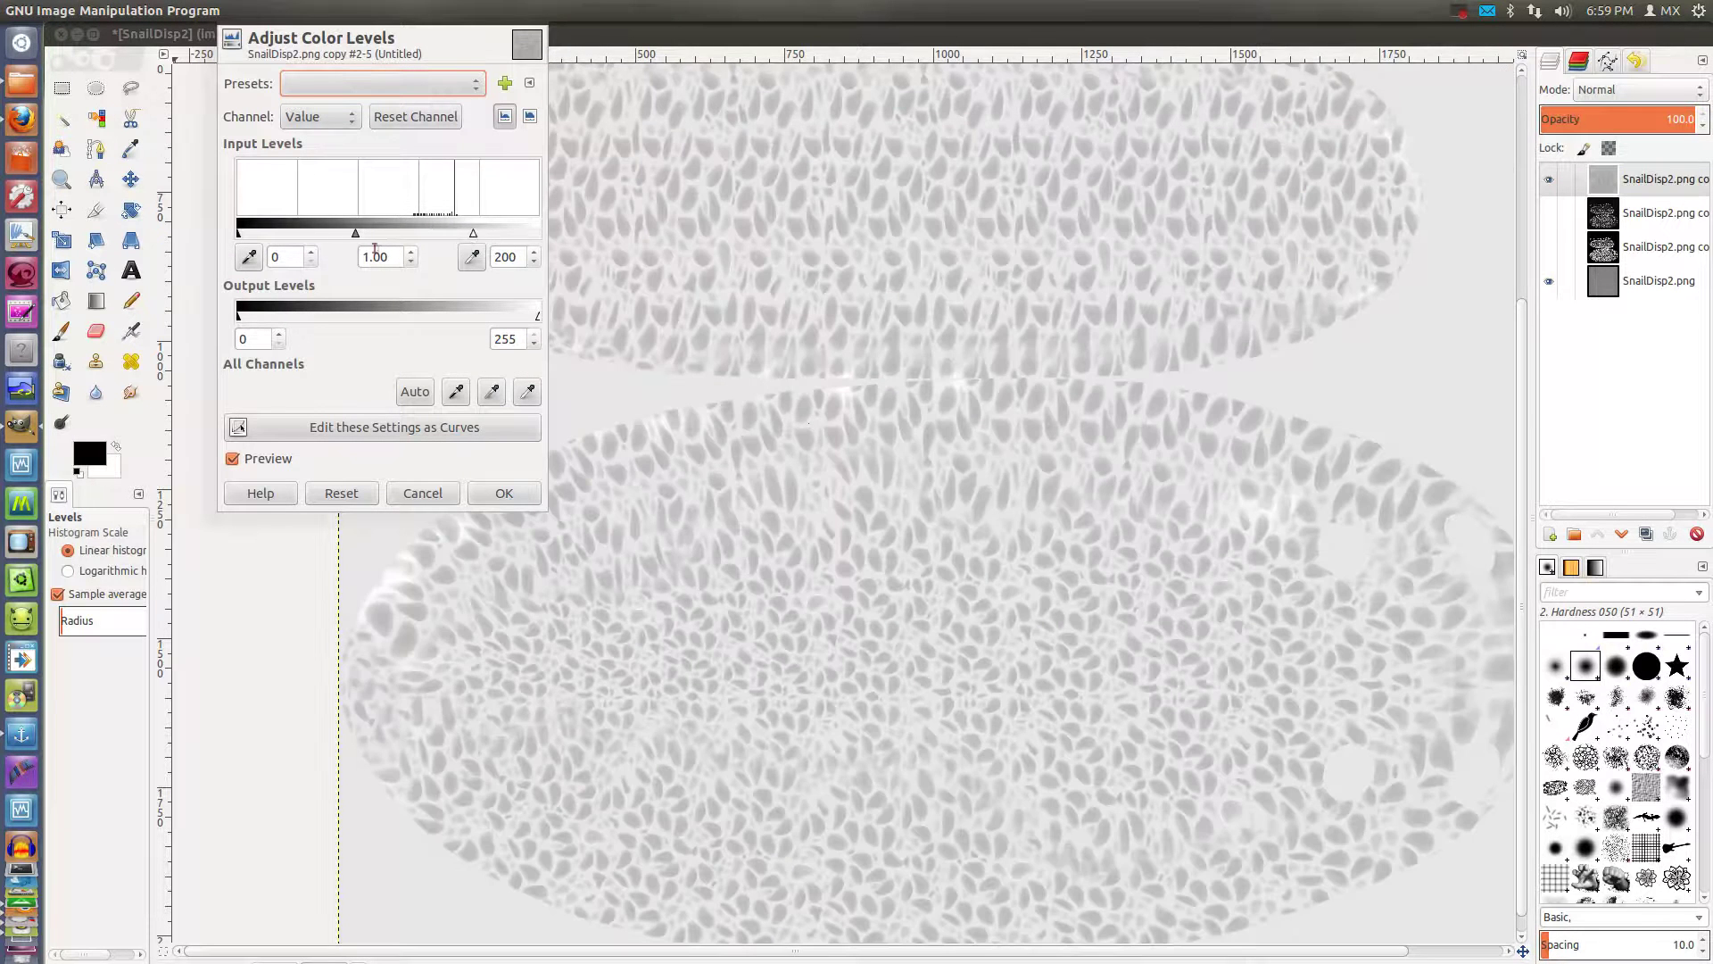
mouse_move(355, 235)
mouse_down()
mouse_move(336, 241)
mouse_move(446, 245)
mouse_up()
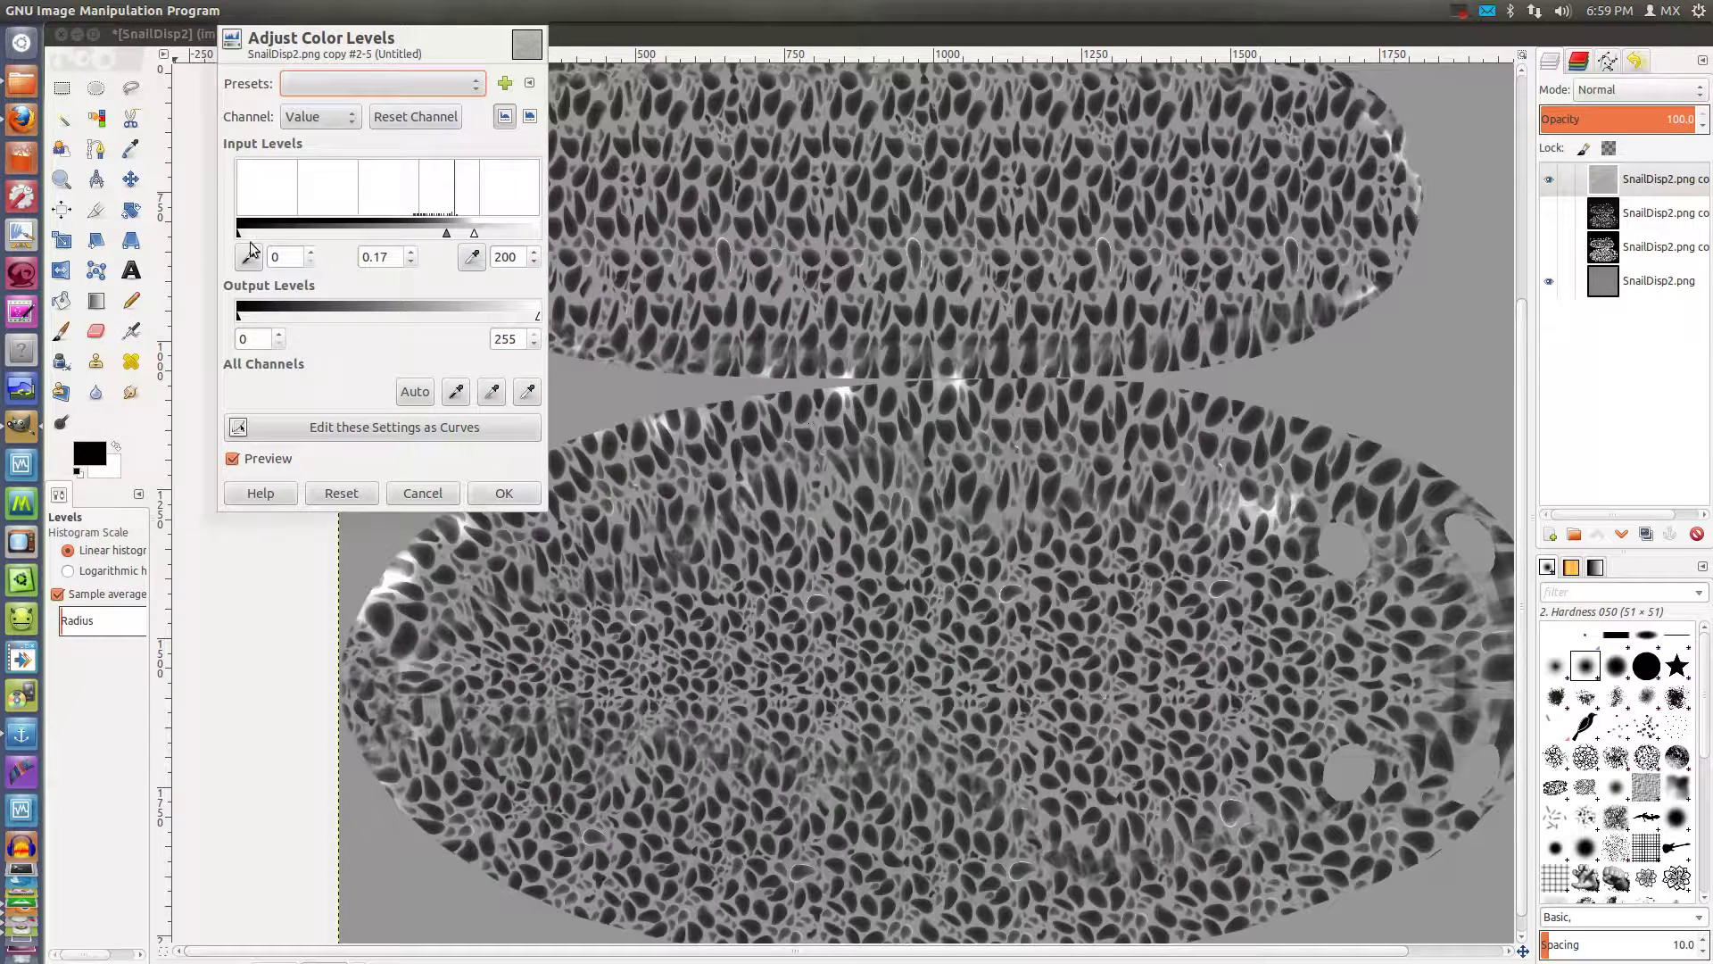
drag(250, 237, 468, 233)
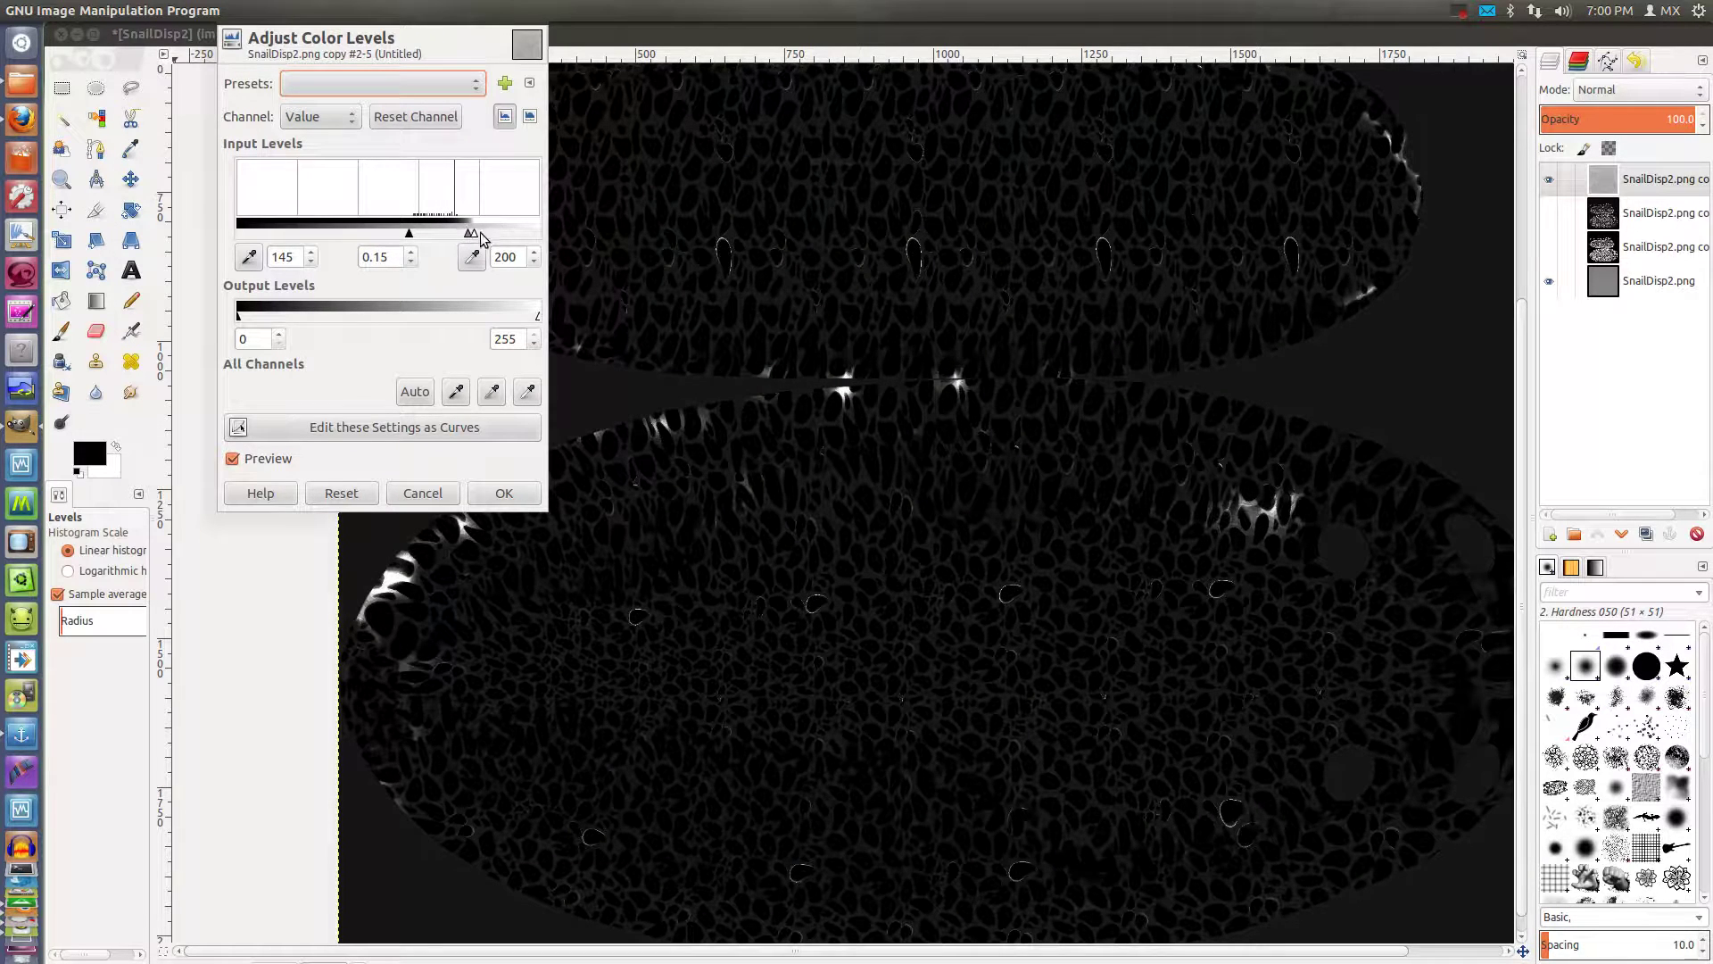
drag(476, 237, 429, 237)
click(409, 237)
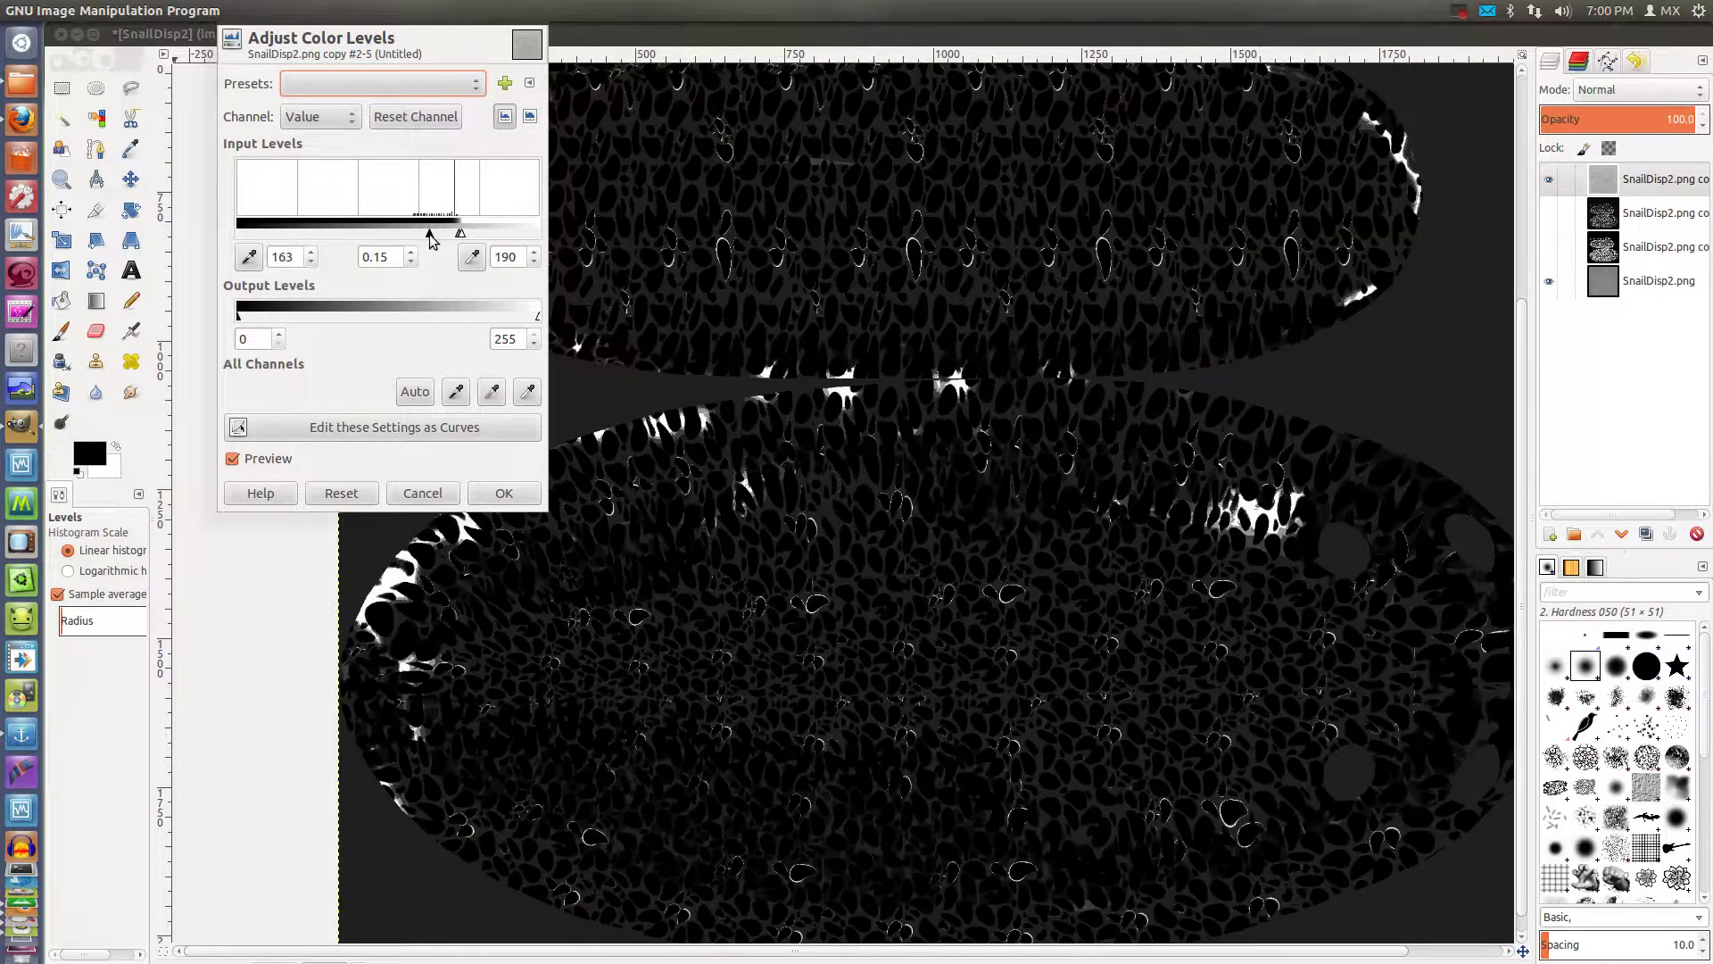
click(500, 496)
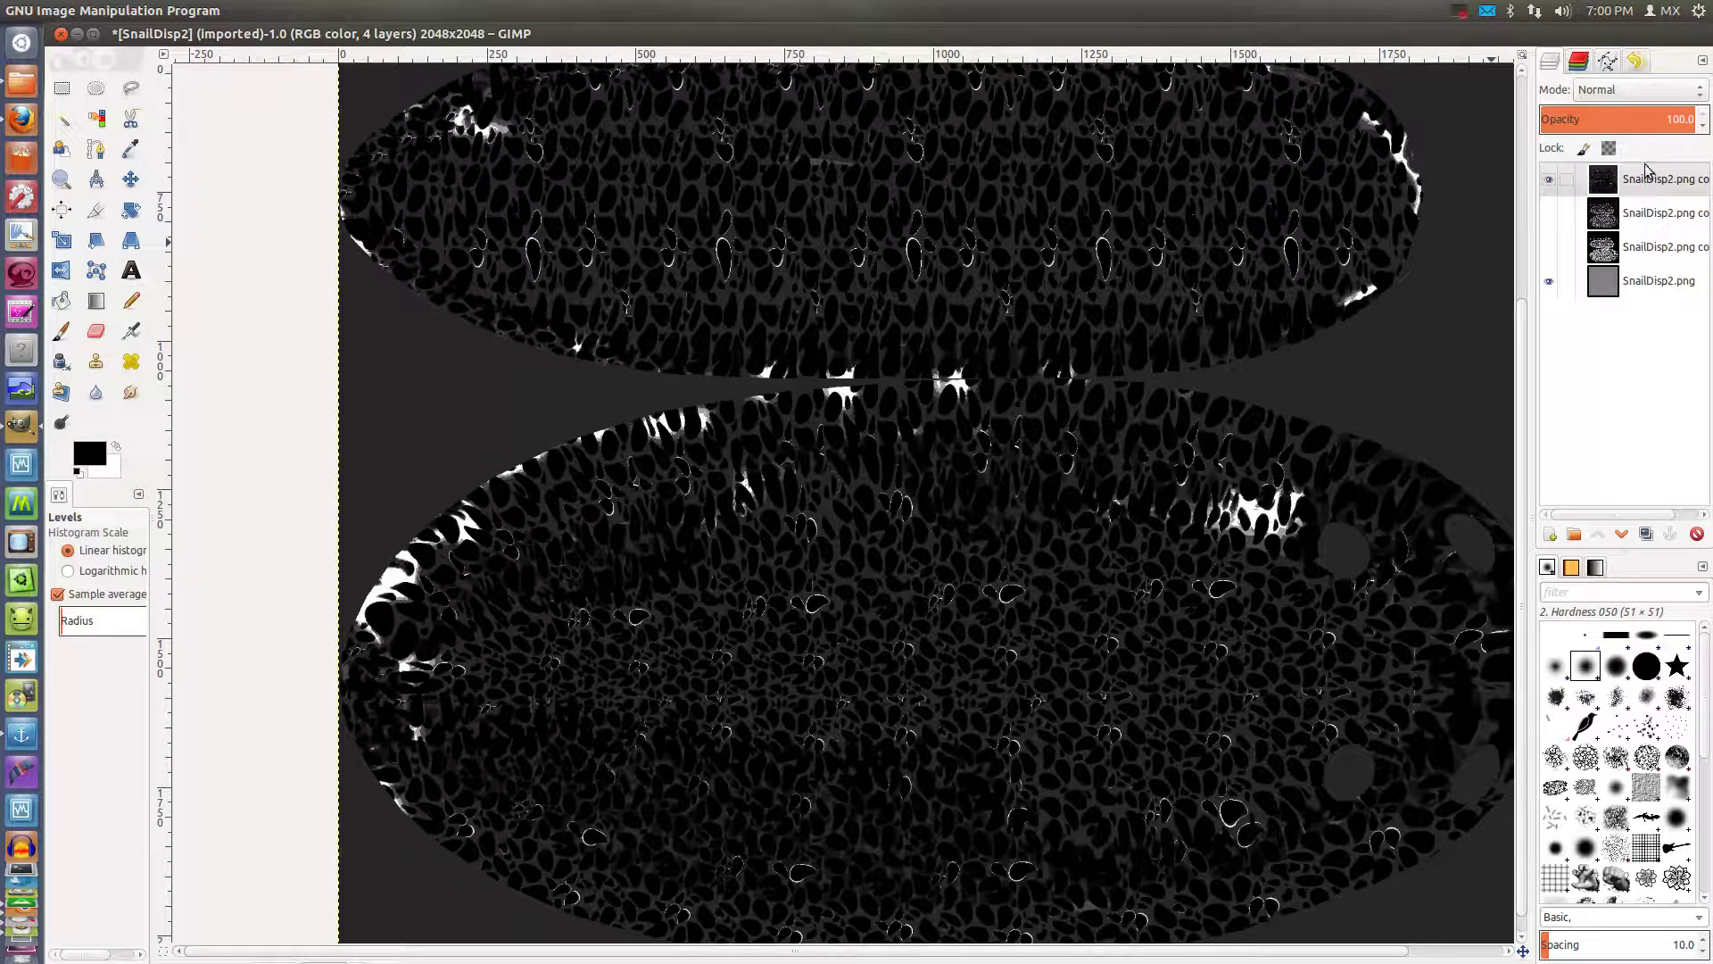
Set the top layer to Screen at about 87% opacity and show the two middle layers
click(1640, 93)
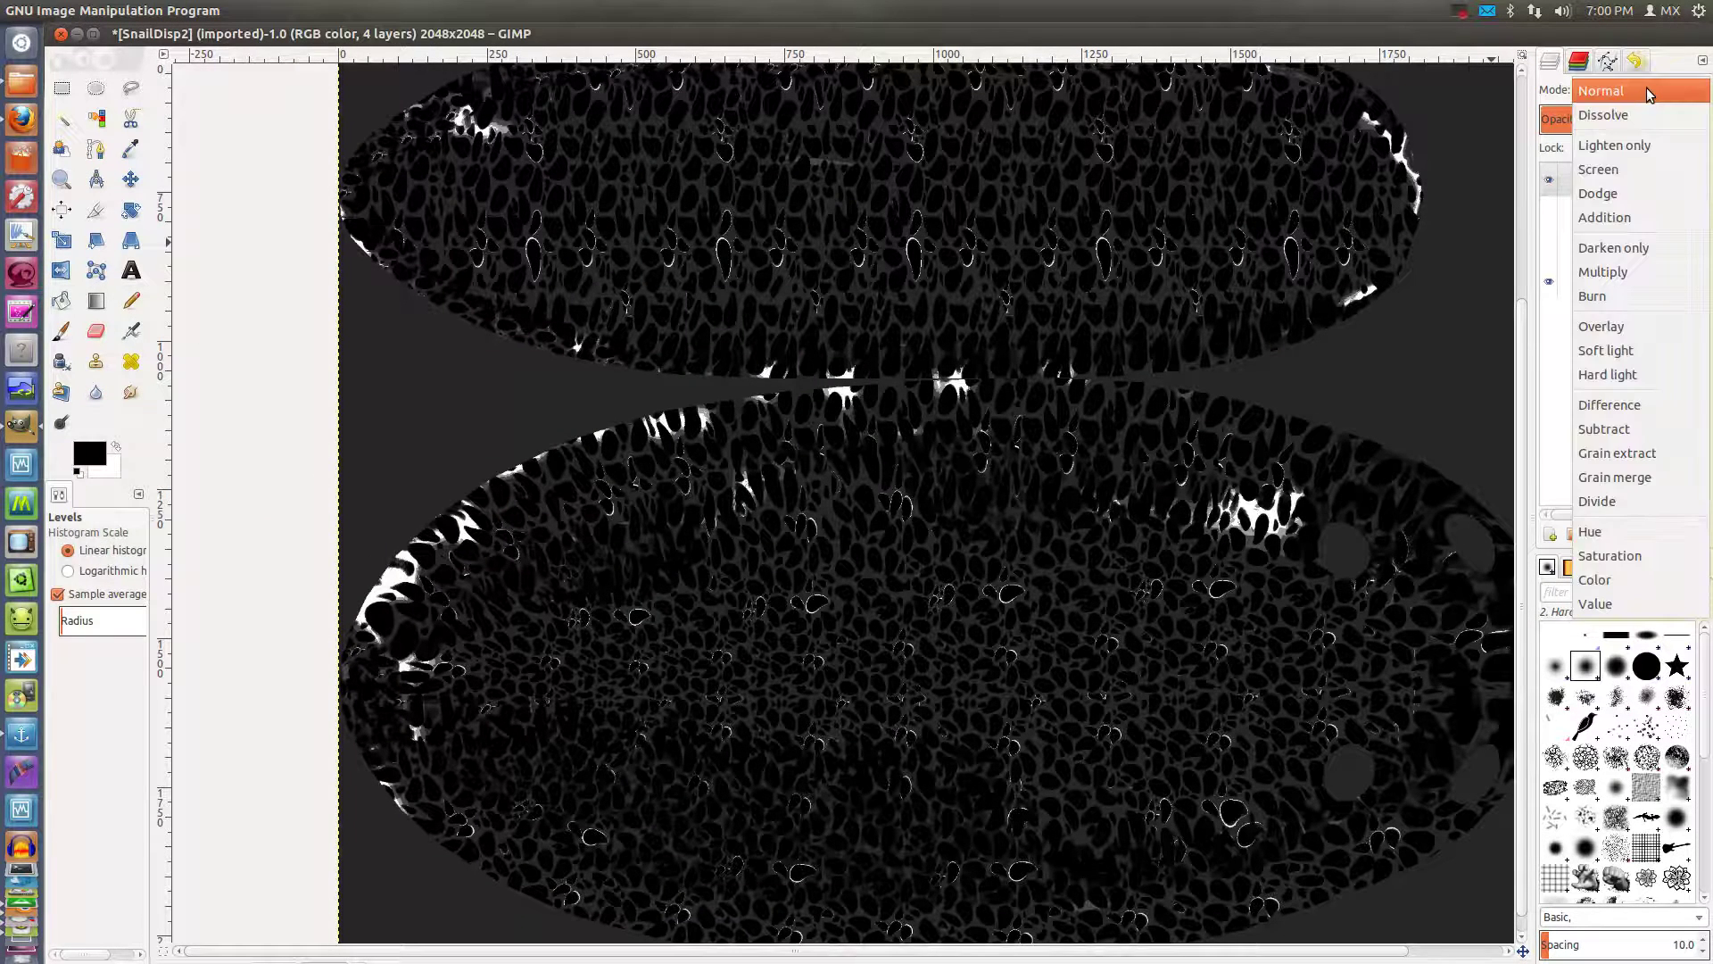
click(1669, 95)
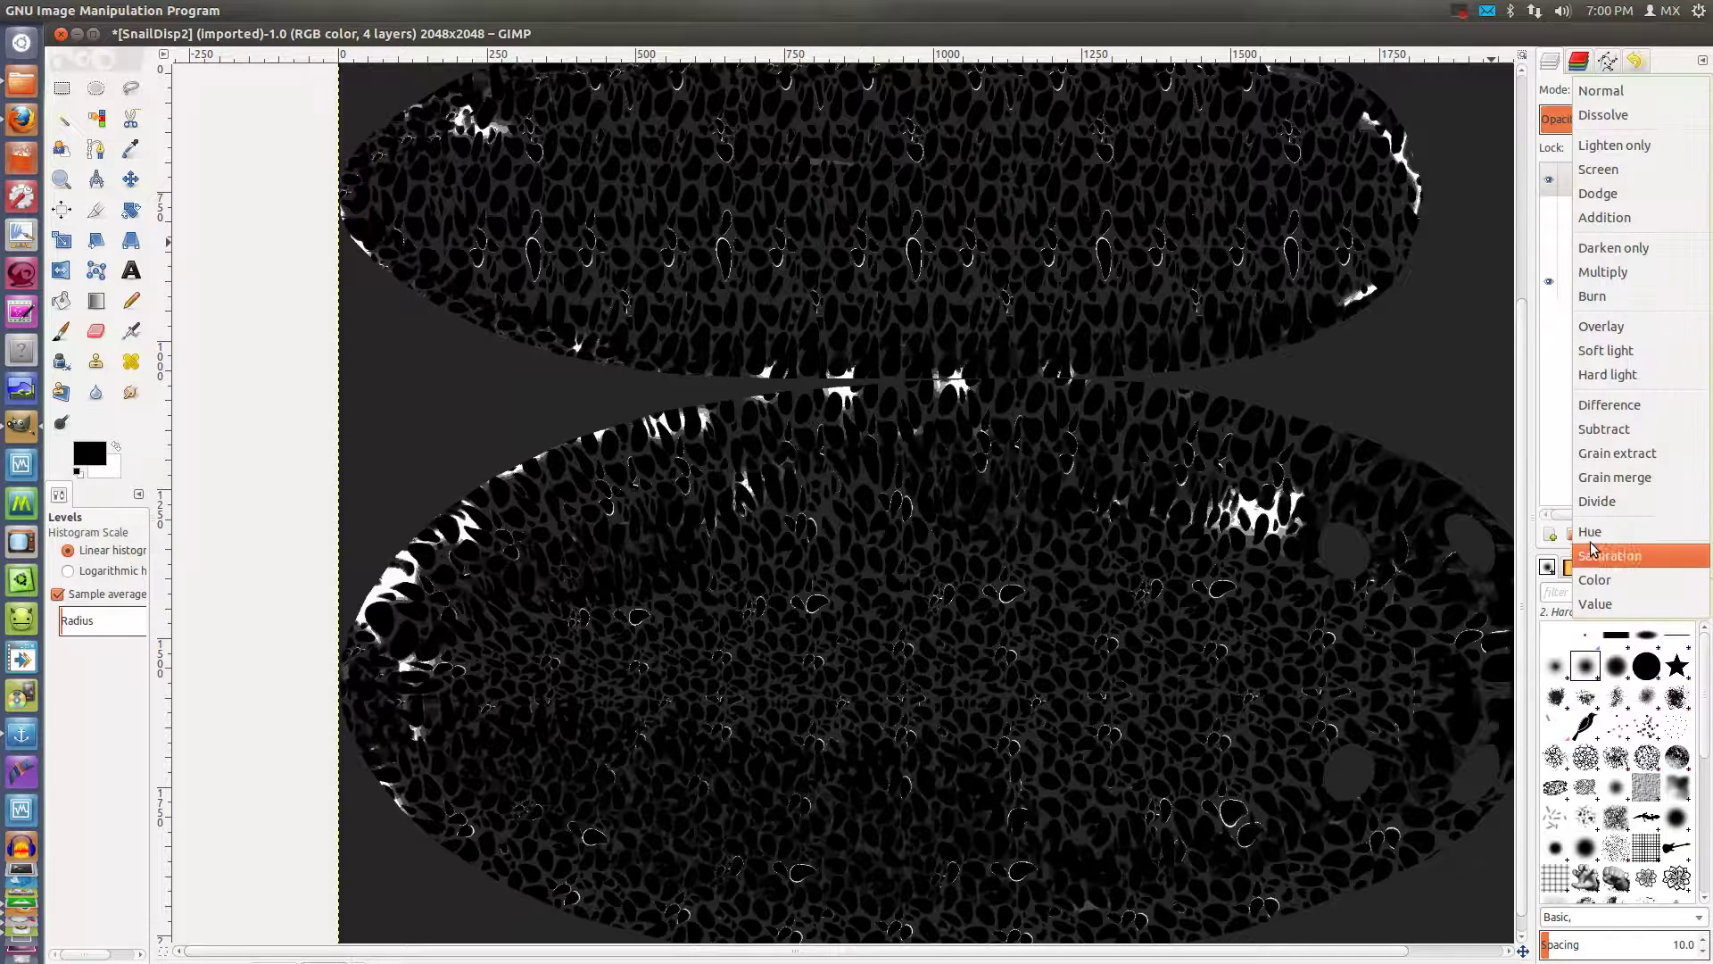
click(1615, 172)
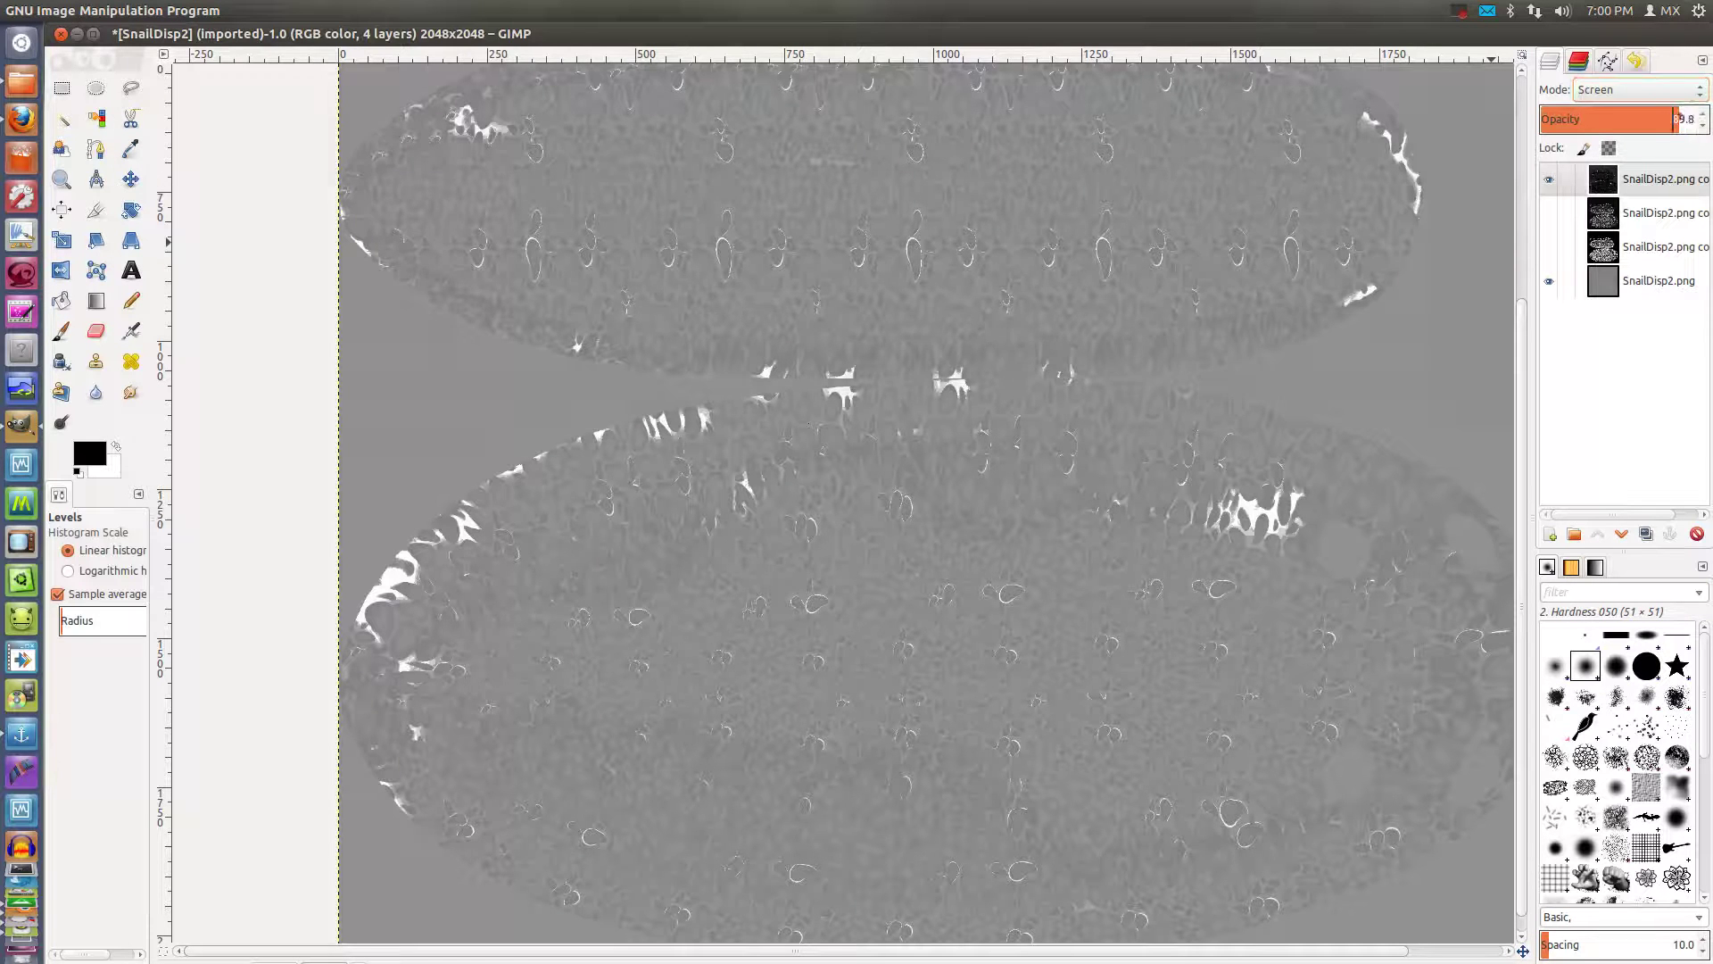
drag(1680, 118, 1631, 123)
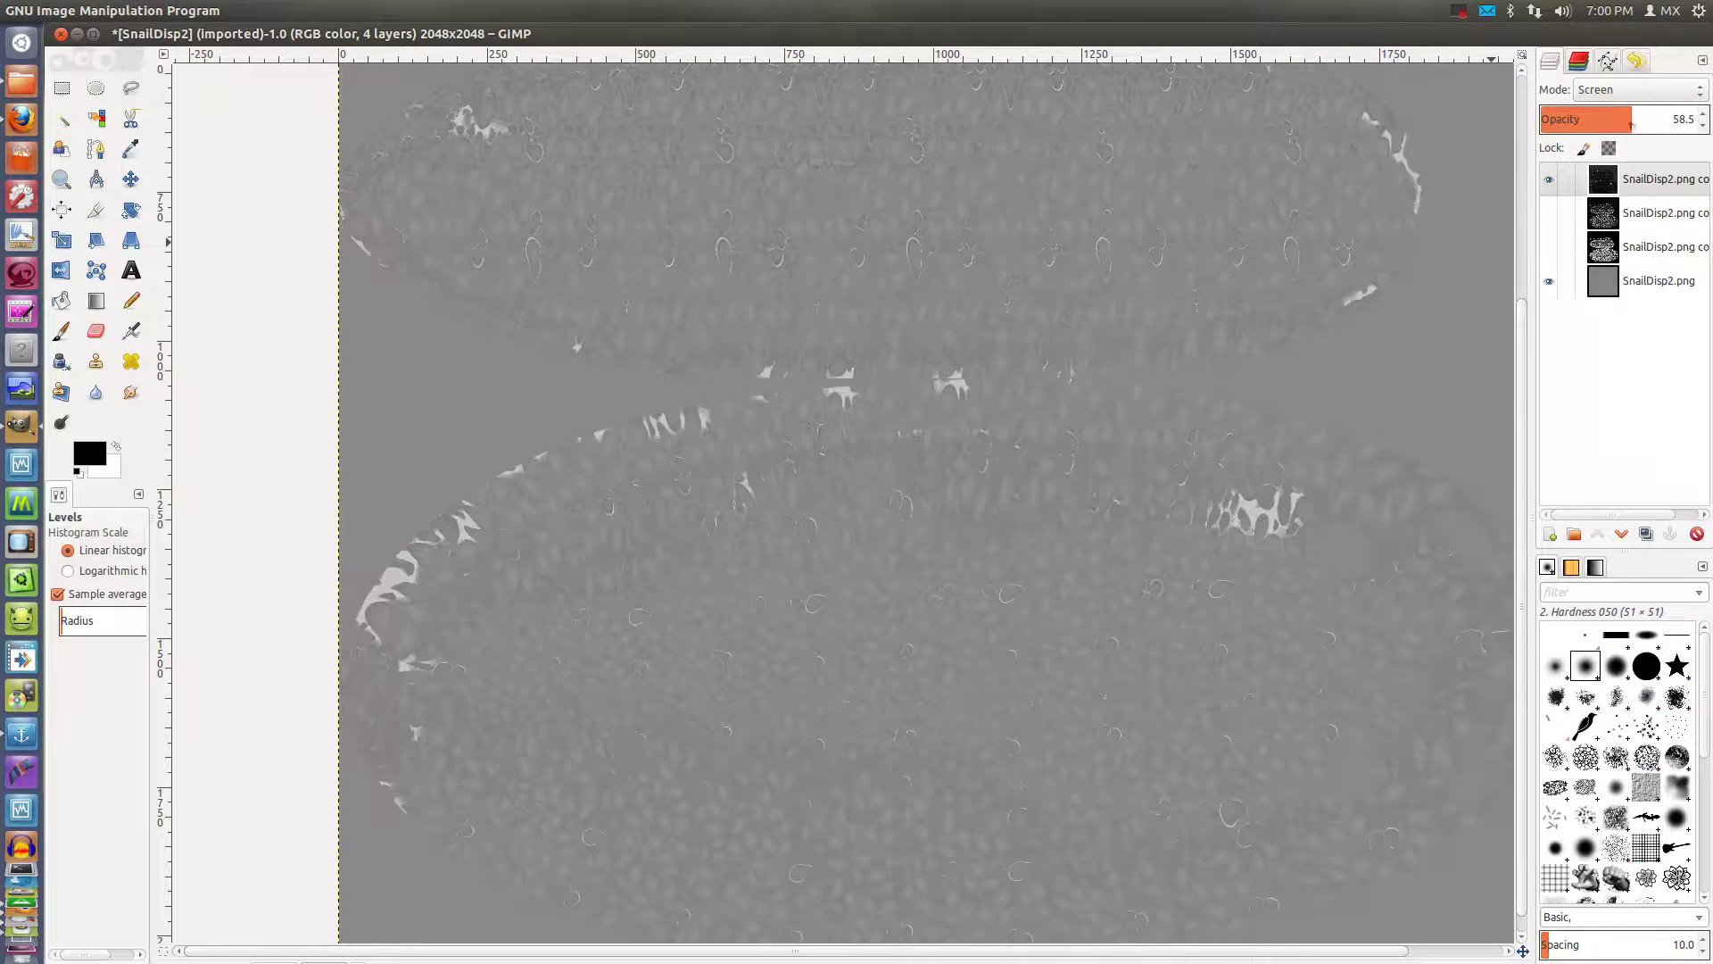
click(1549, 213)
click(1551, 247)
ctrl+scroll(949, 447, up, 5)
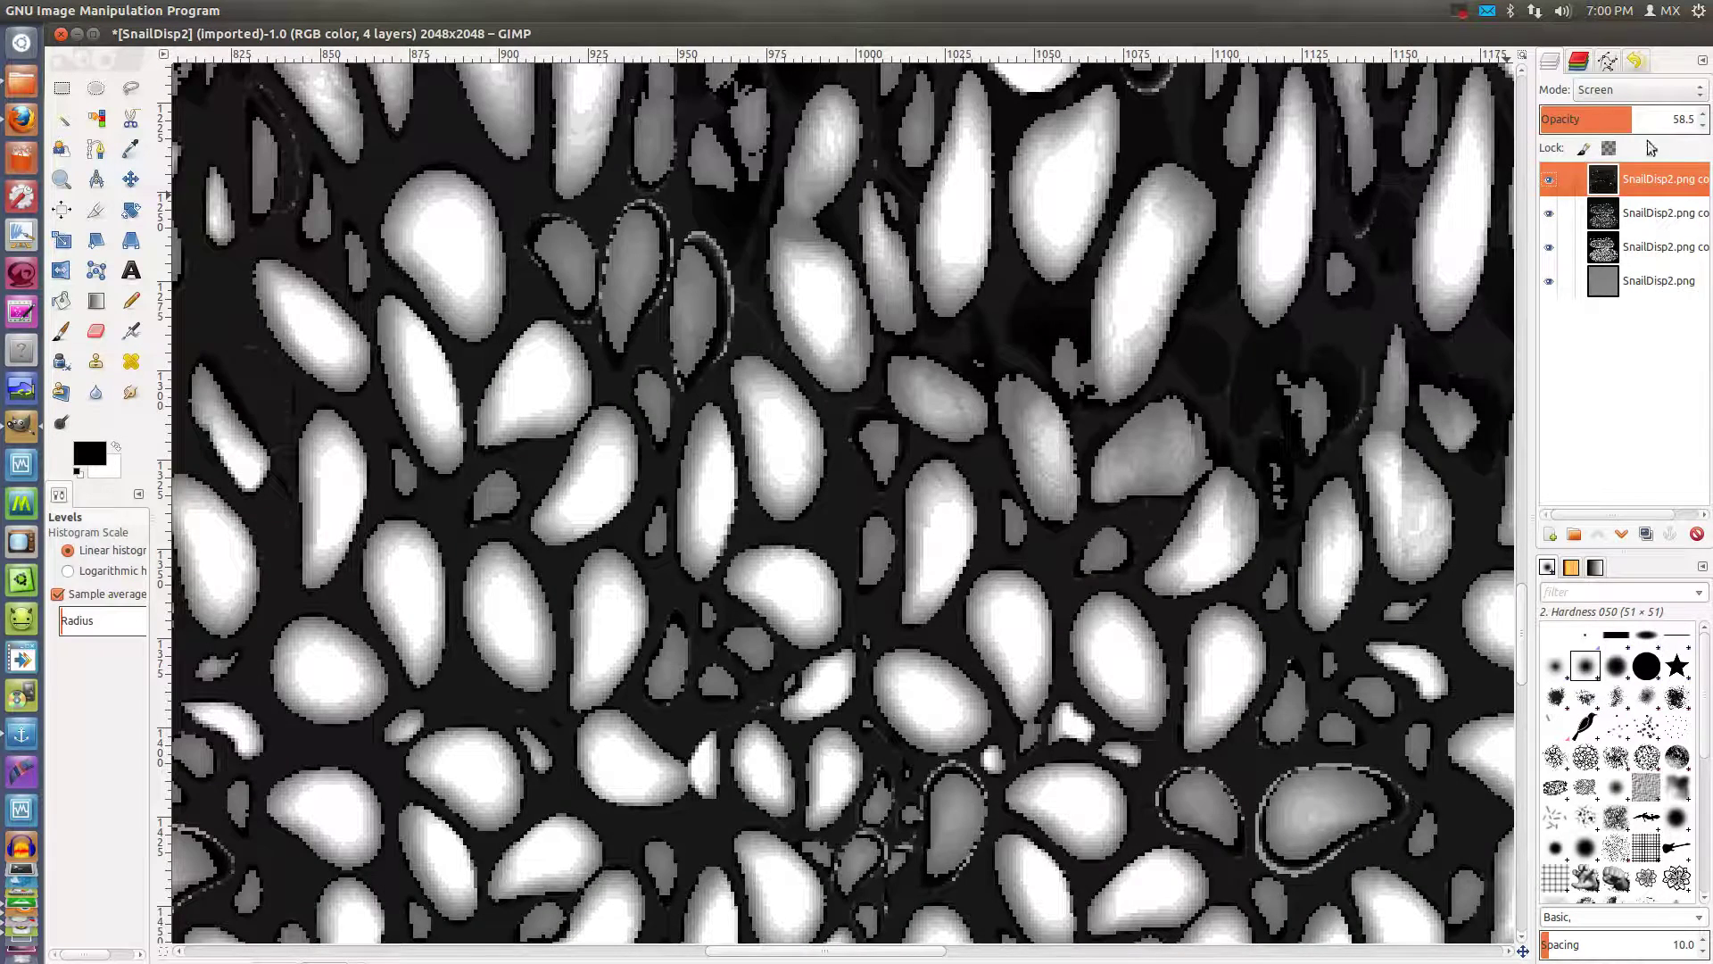
click(1682, 118)
text(100)
key(Return)
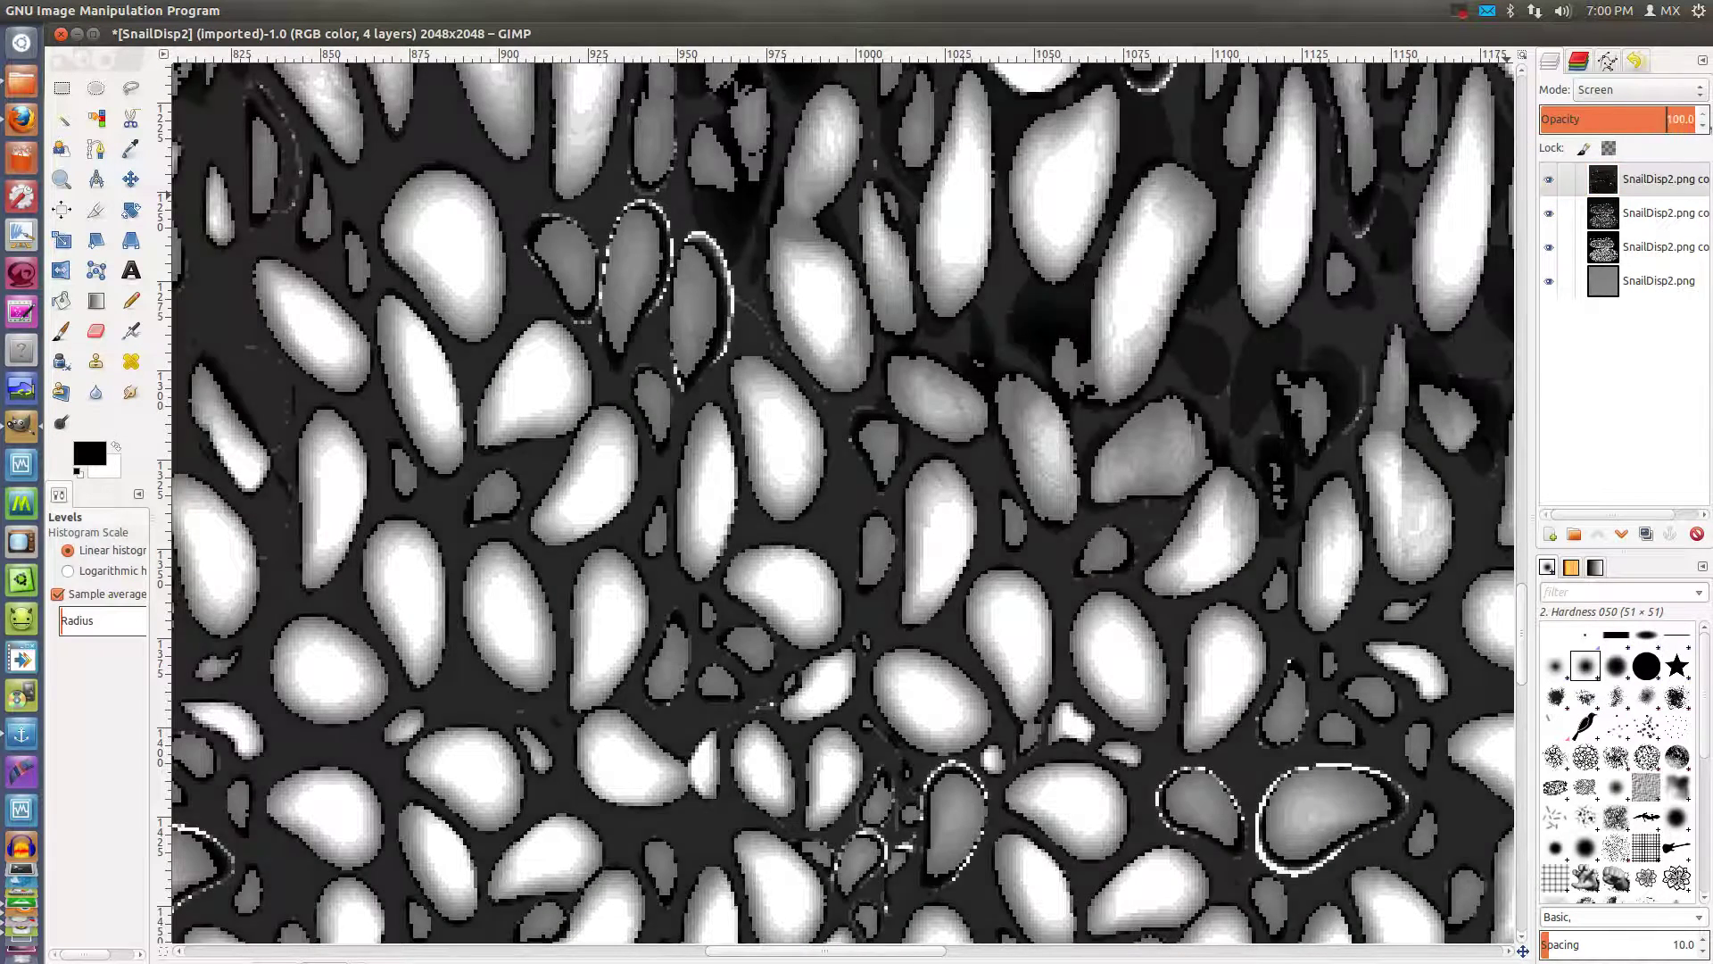
mouse_move(1682, 118)
mouse_down()
mouse_move(1664, 134)
mouse_move(1678, 139)
mouse_up()
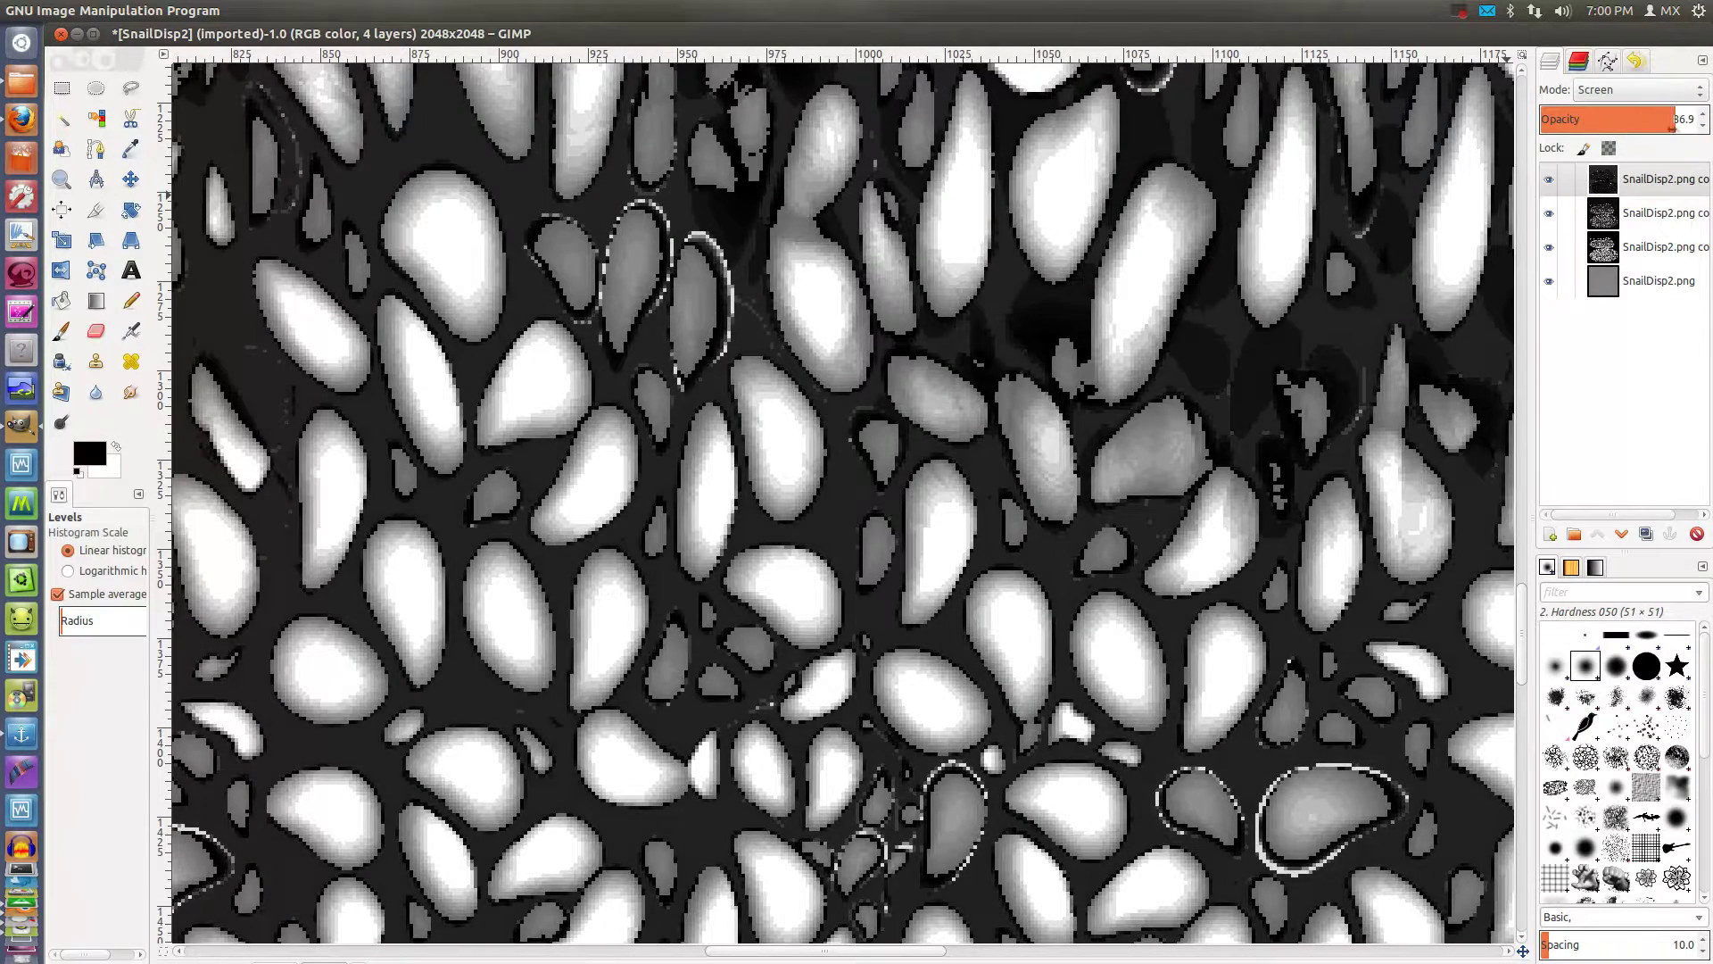
ctrl+scroll(997, 348, down, 1)
ctrl+scroll(998, 348, down, 1)
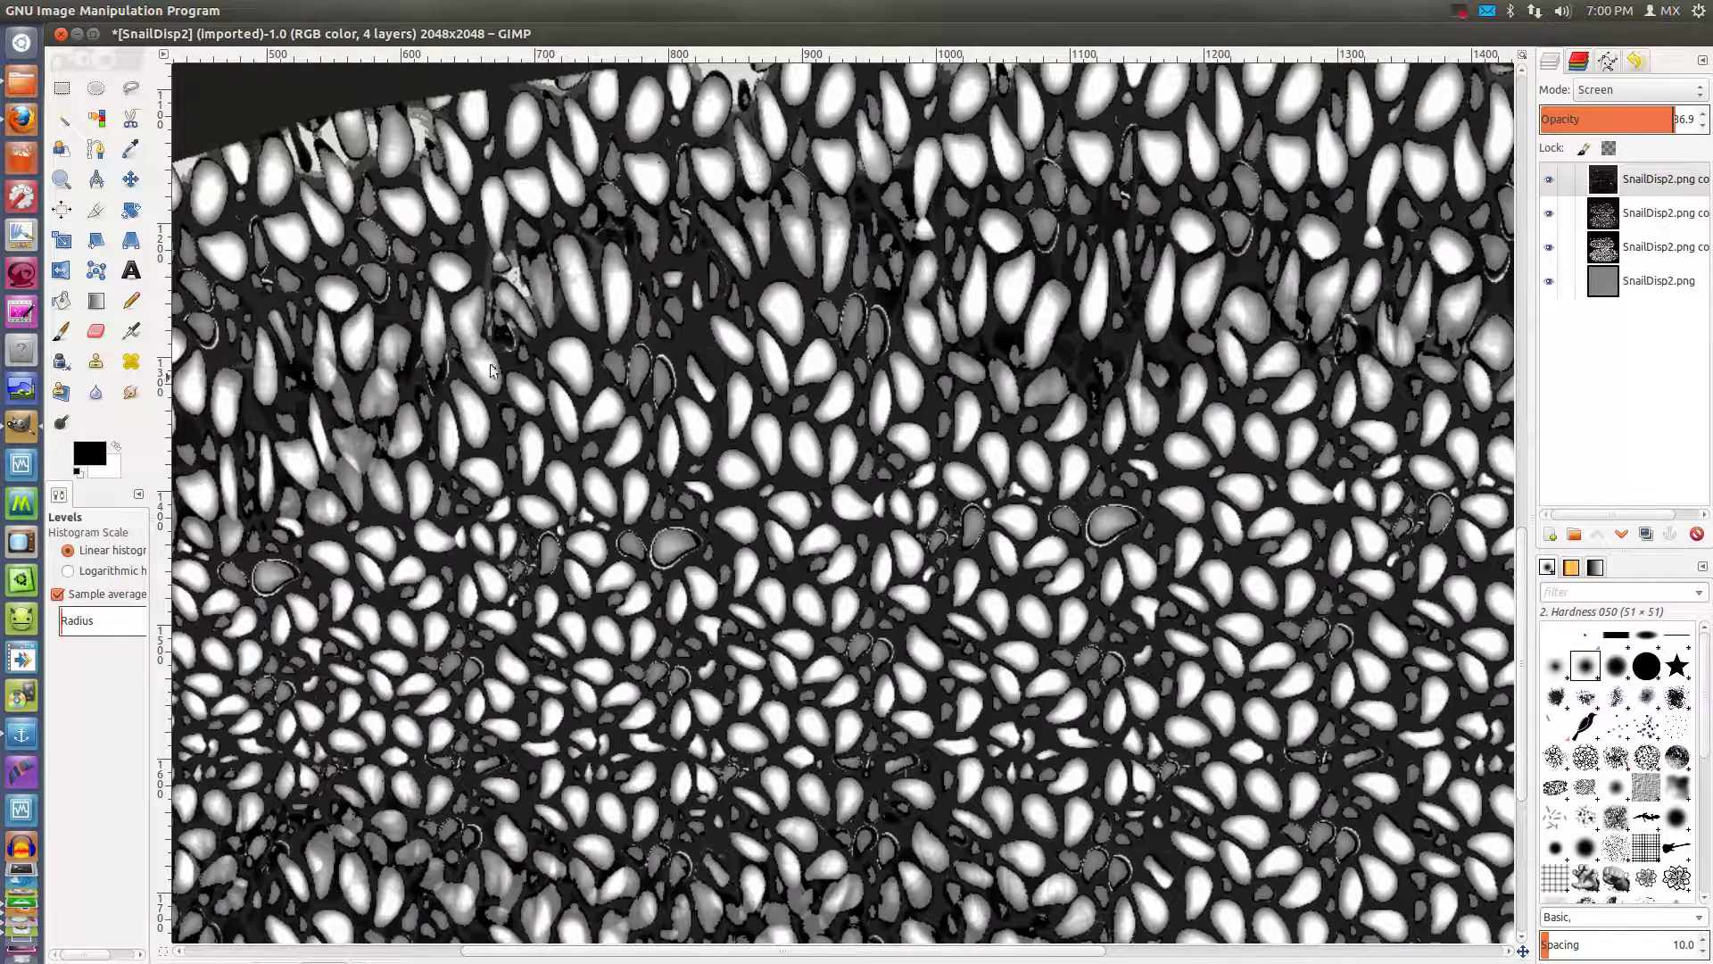
Save the GIMP image as SnailSpec.xcf in the Slug folder
click(81, 14)
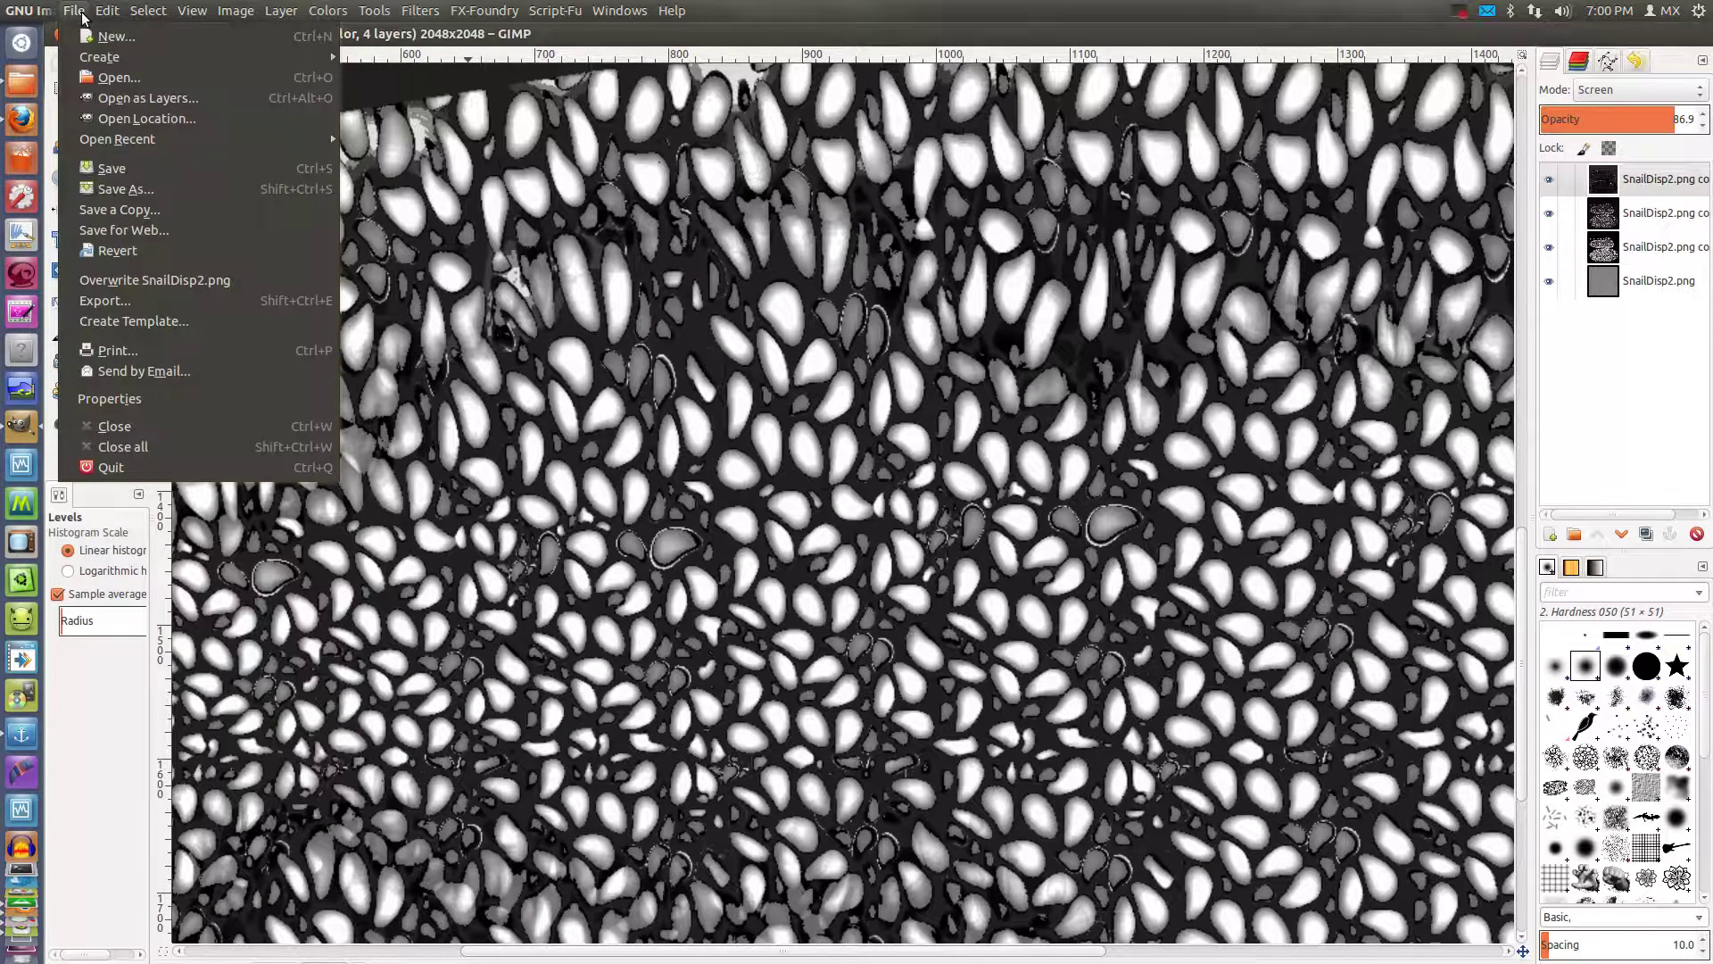
click(118, 189)
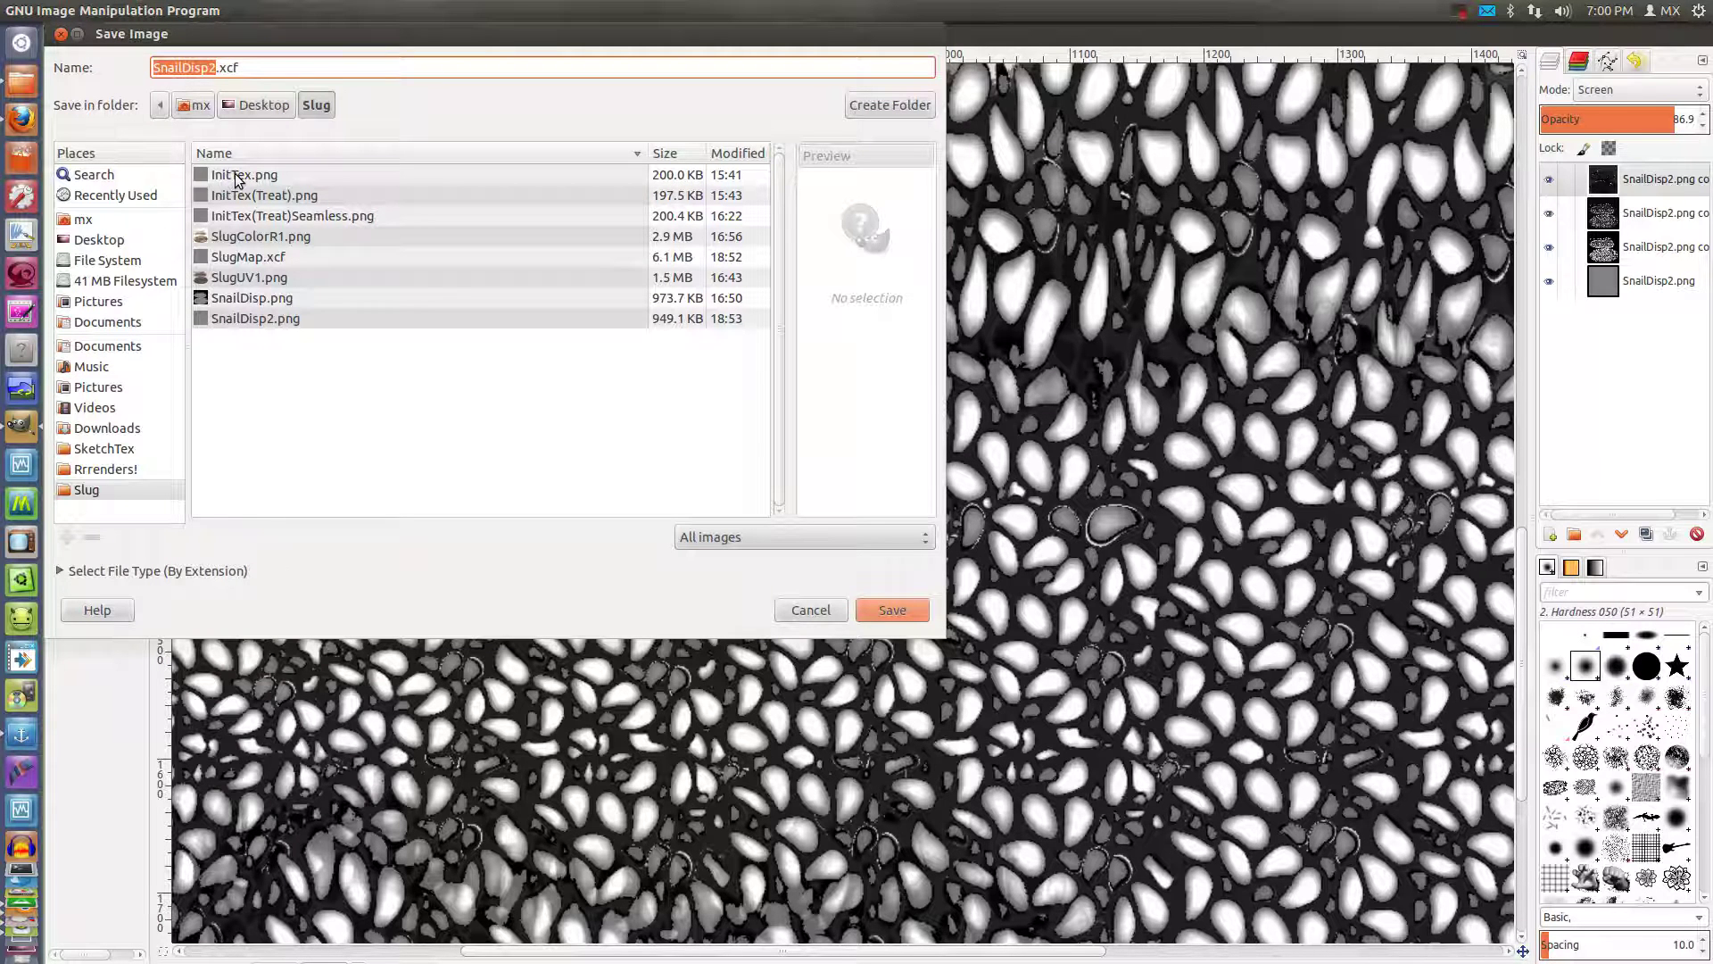
key(Right)
key(BackSpace)
key(BackSpace)
key(BackSpace)
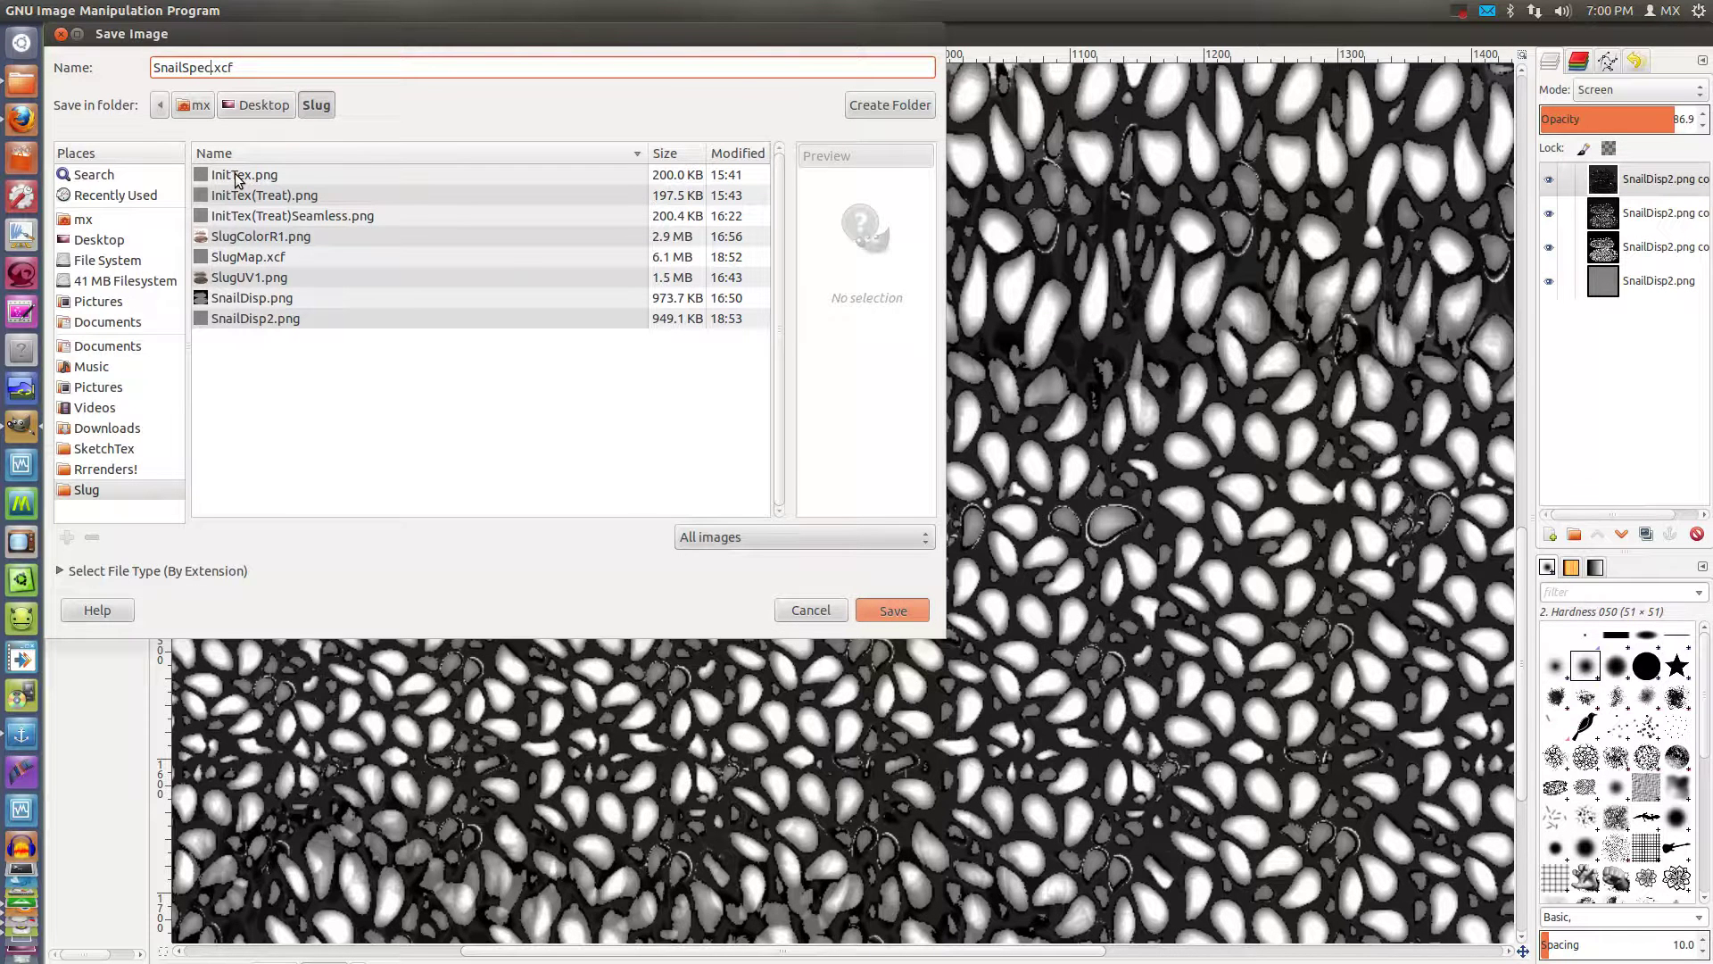
key(Return)
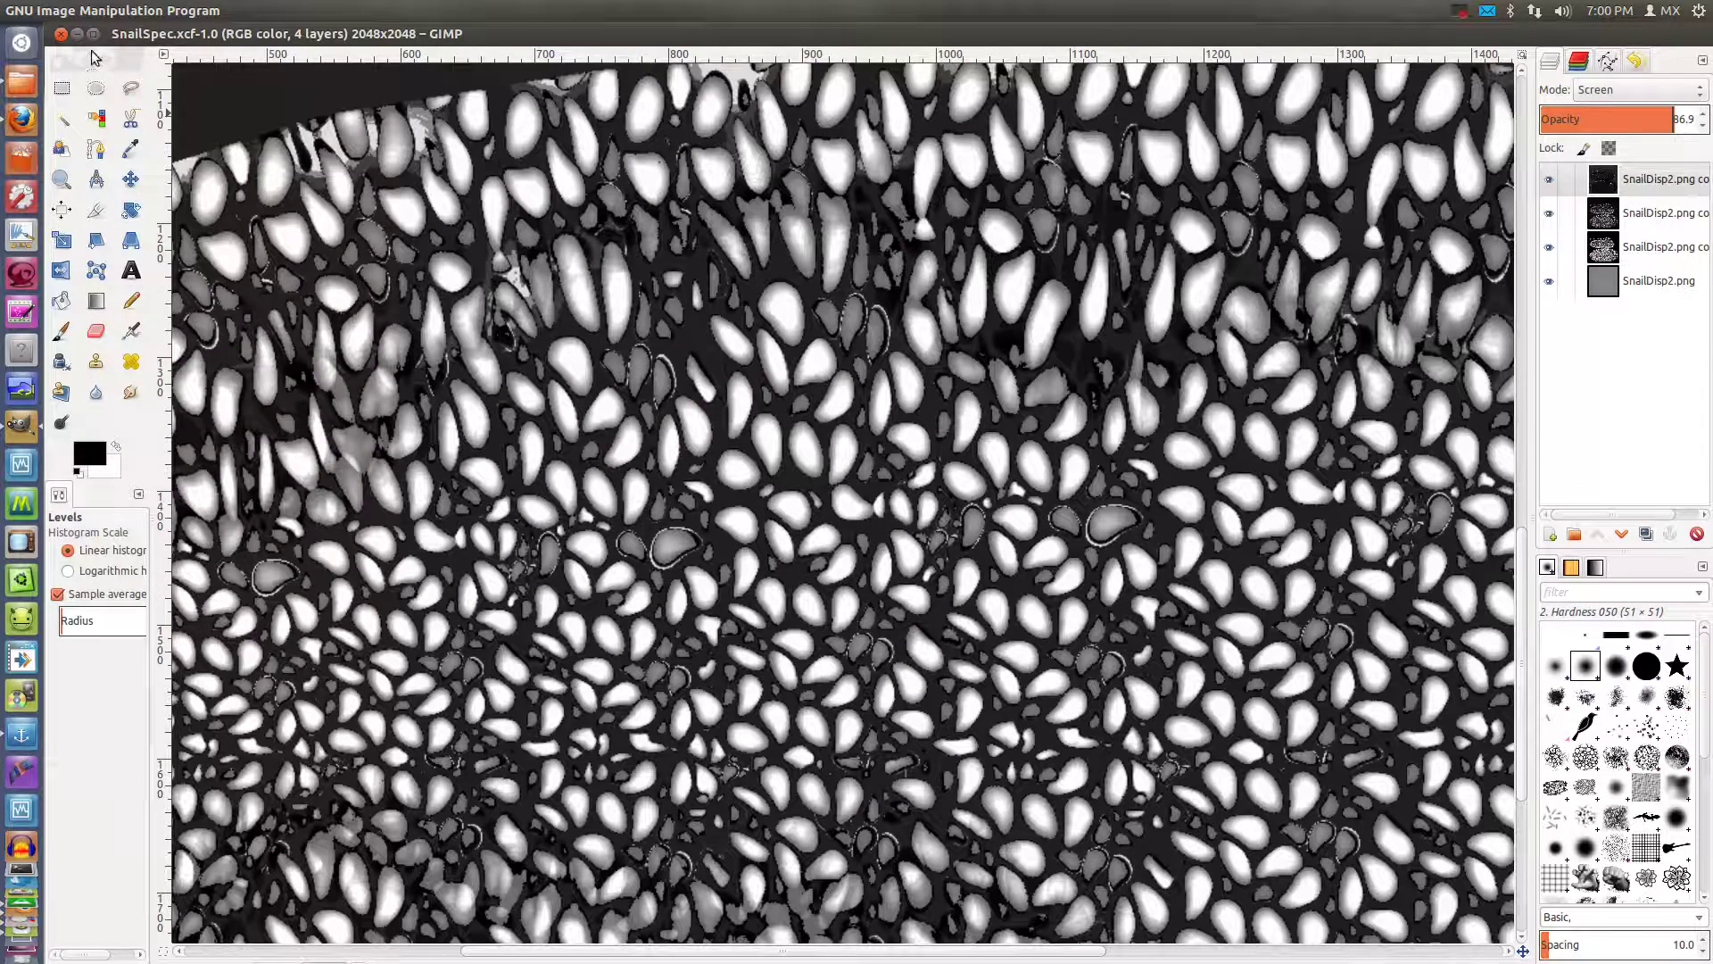
Export the image as SnailSpec.png with the default PNG options
click(75, 11)
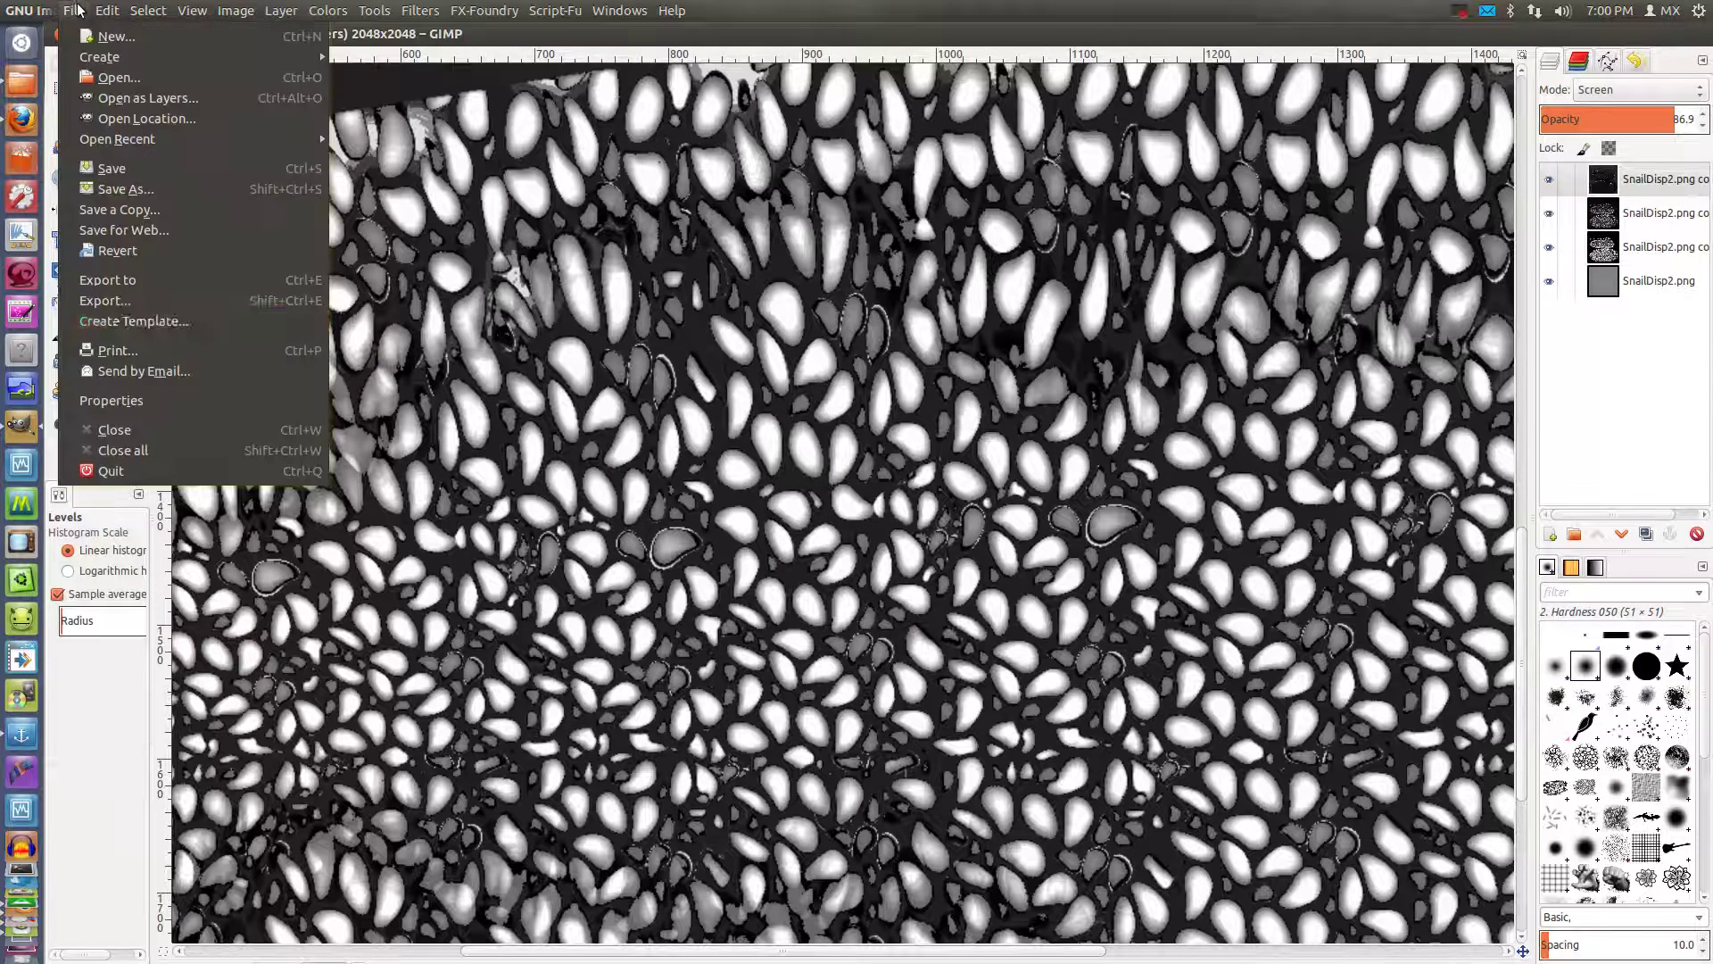
click(149, 297)
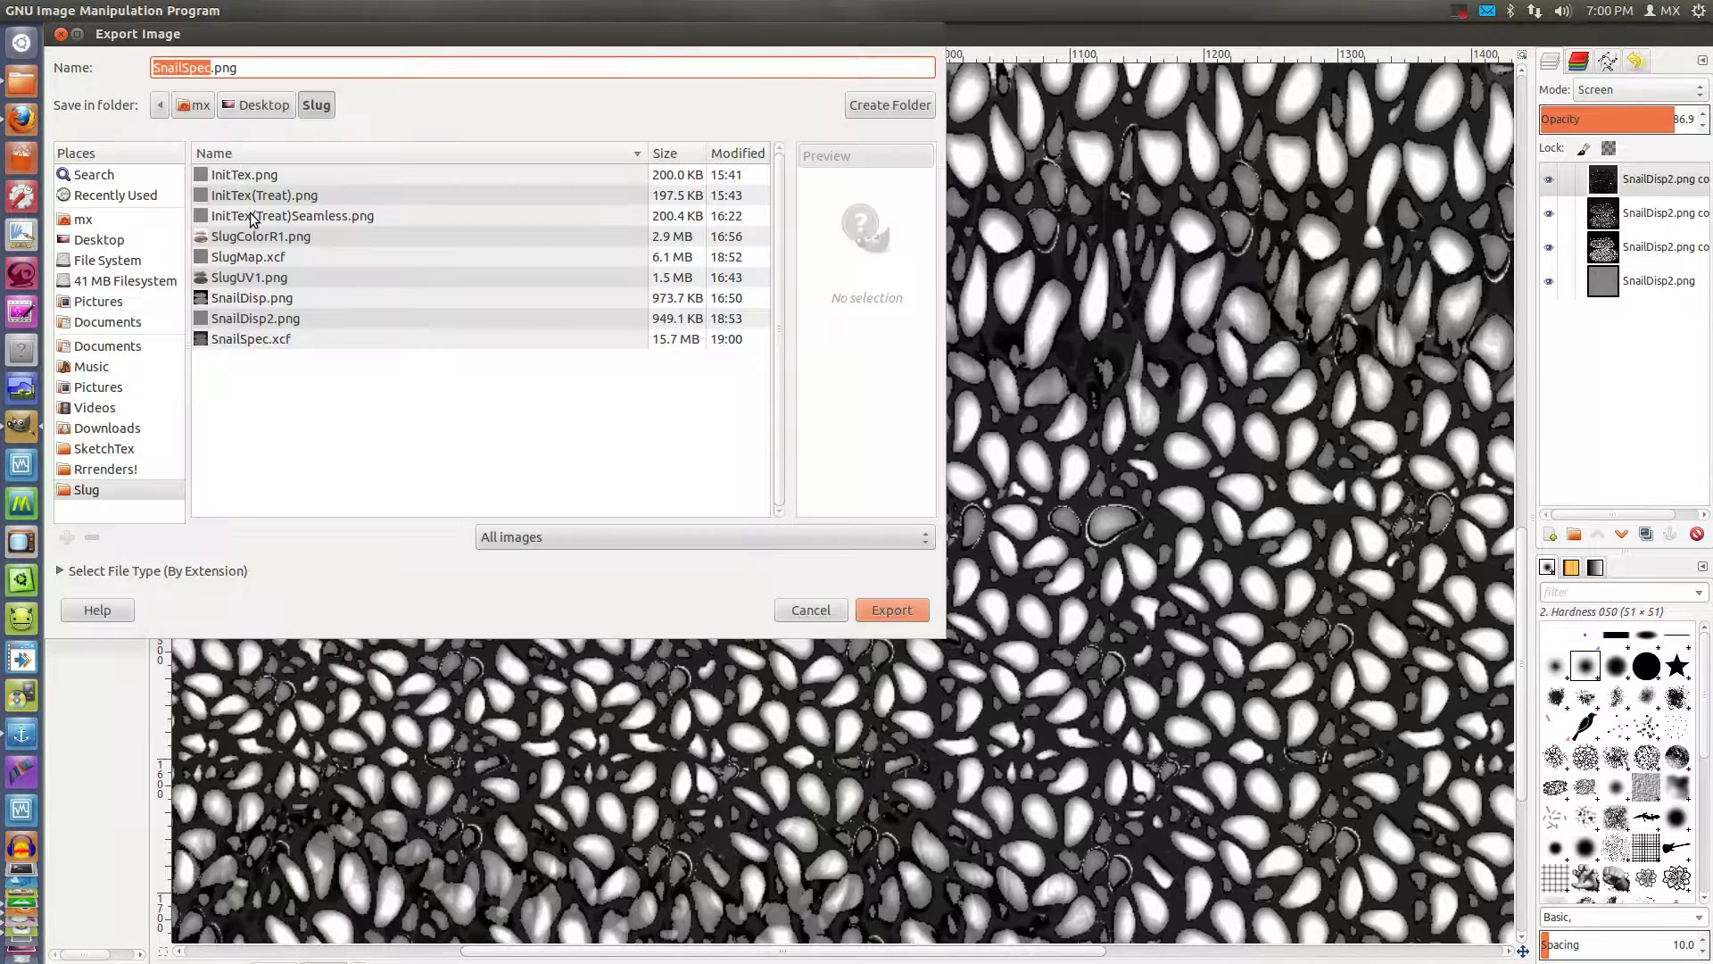
key(Return)
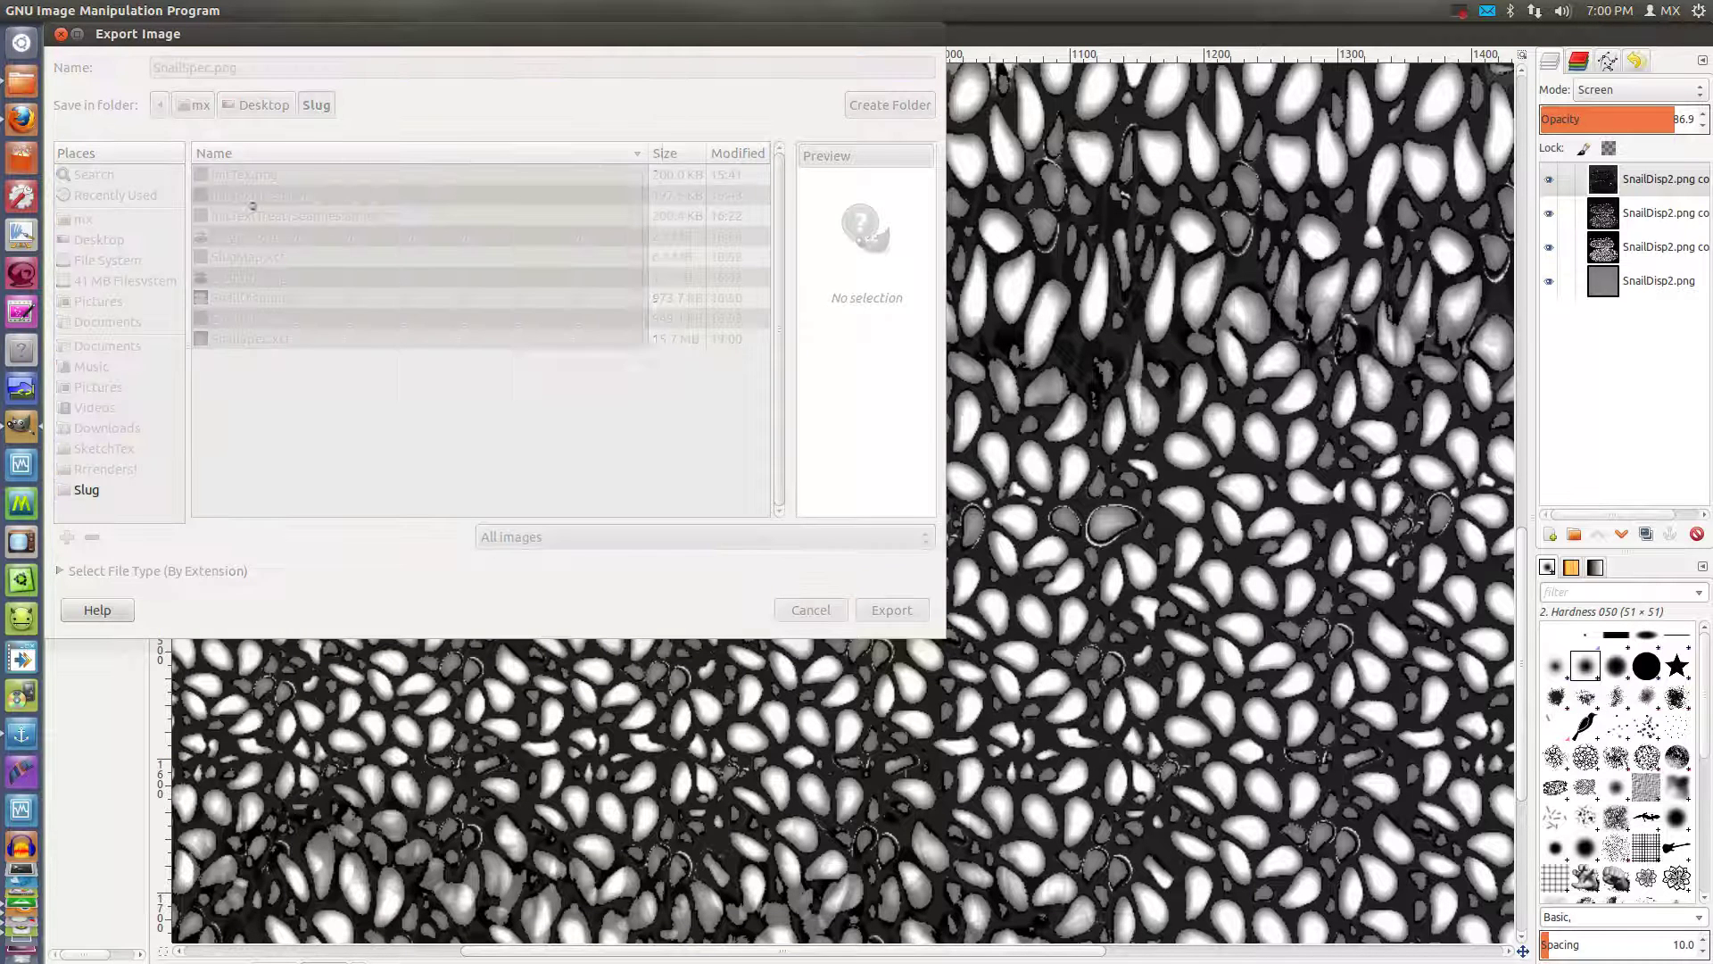
click(624, 423)
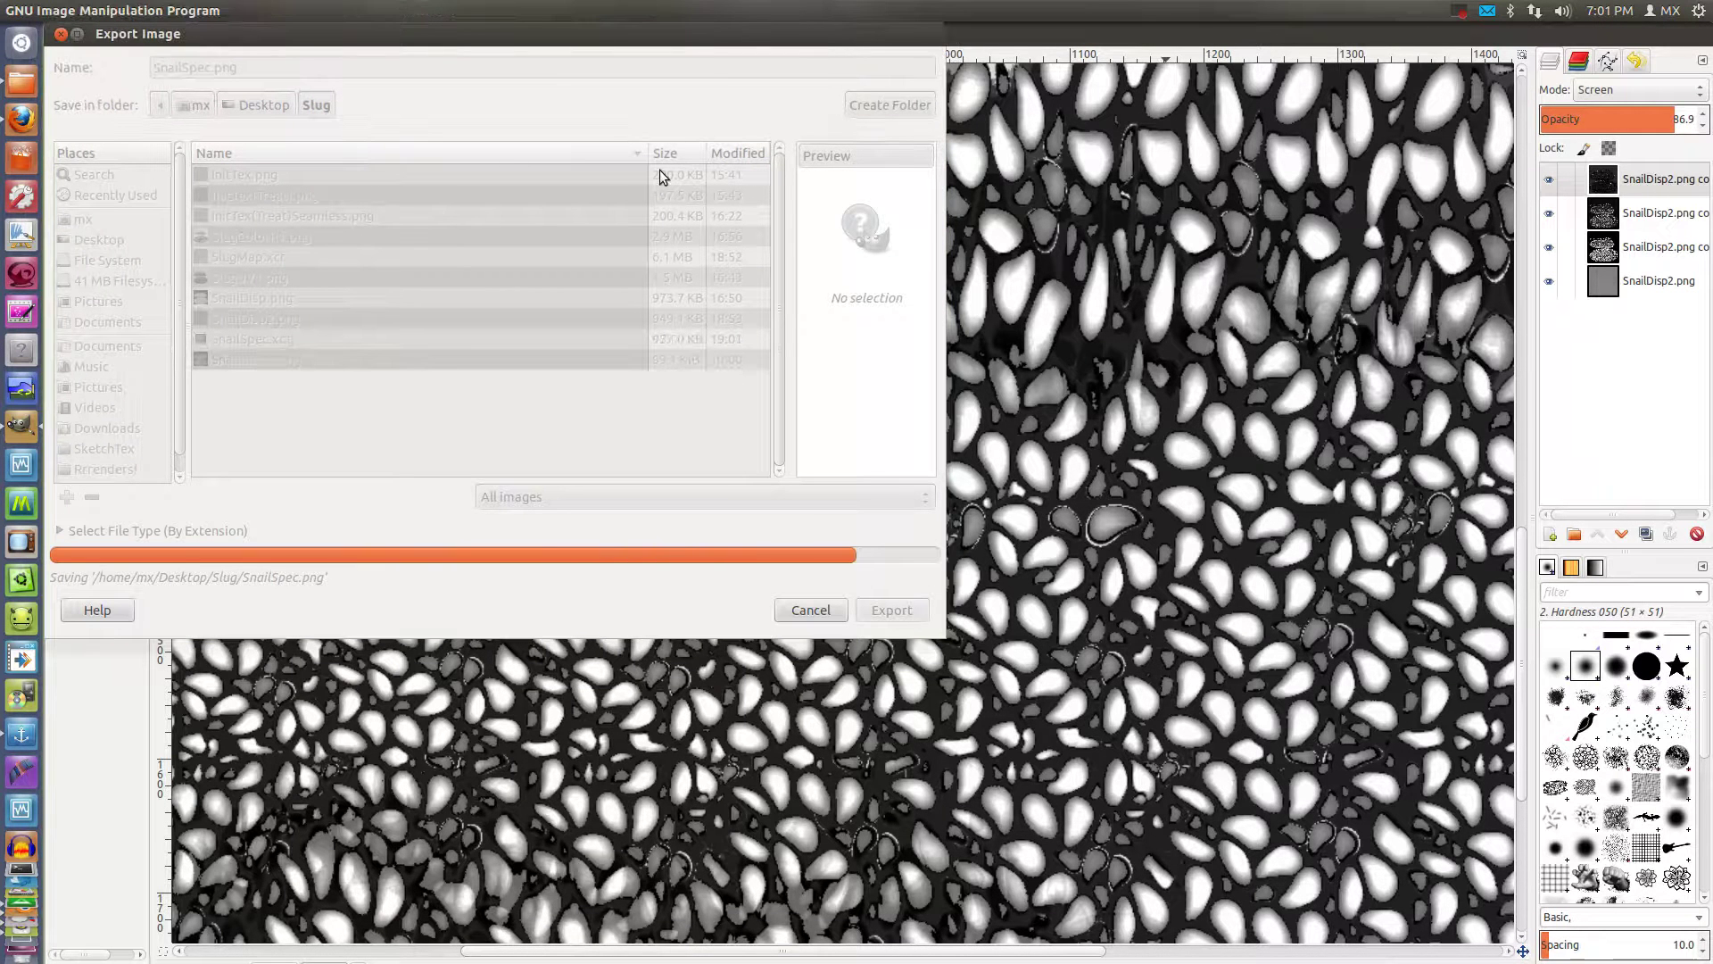
Return to Blender's 3D scene and save the blend file over itself
key(alt+Tab)
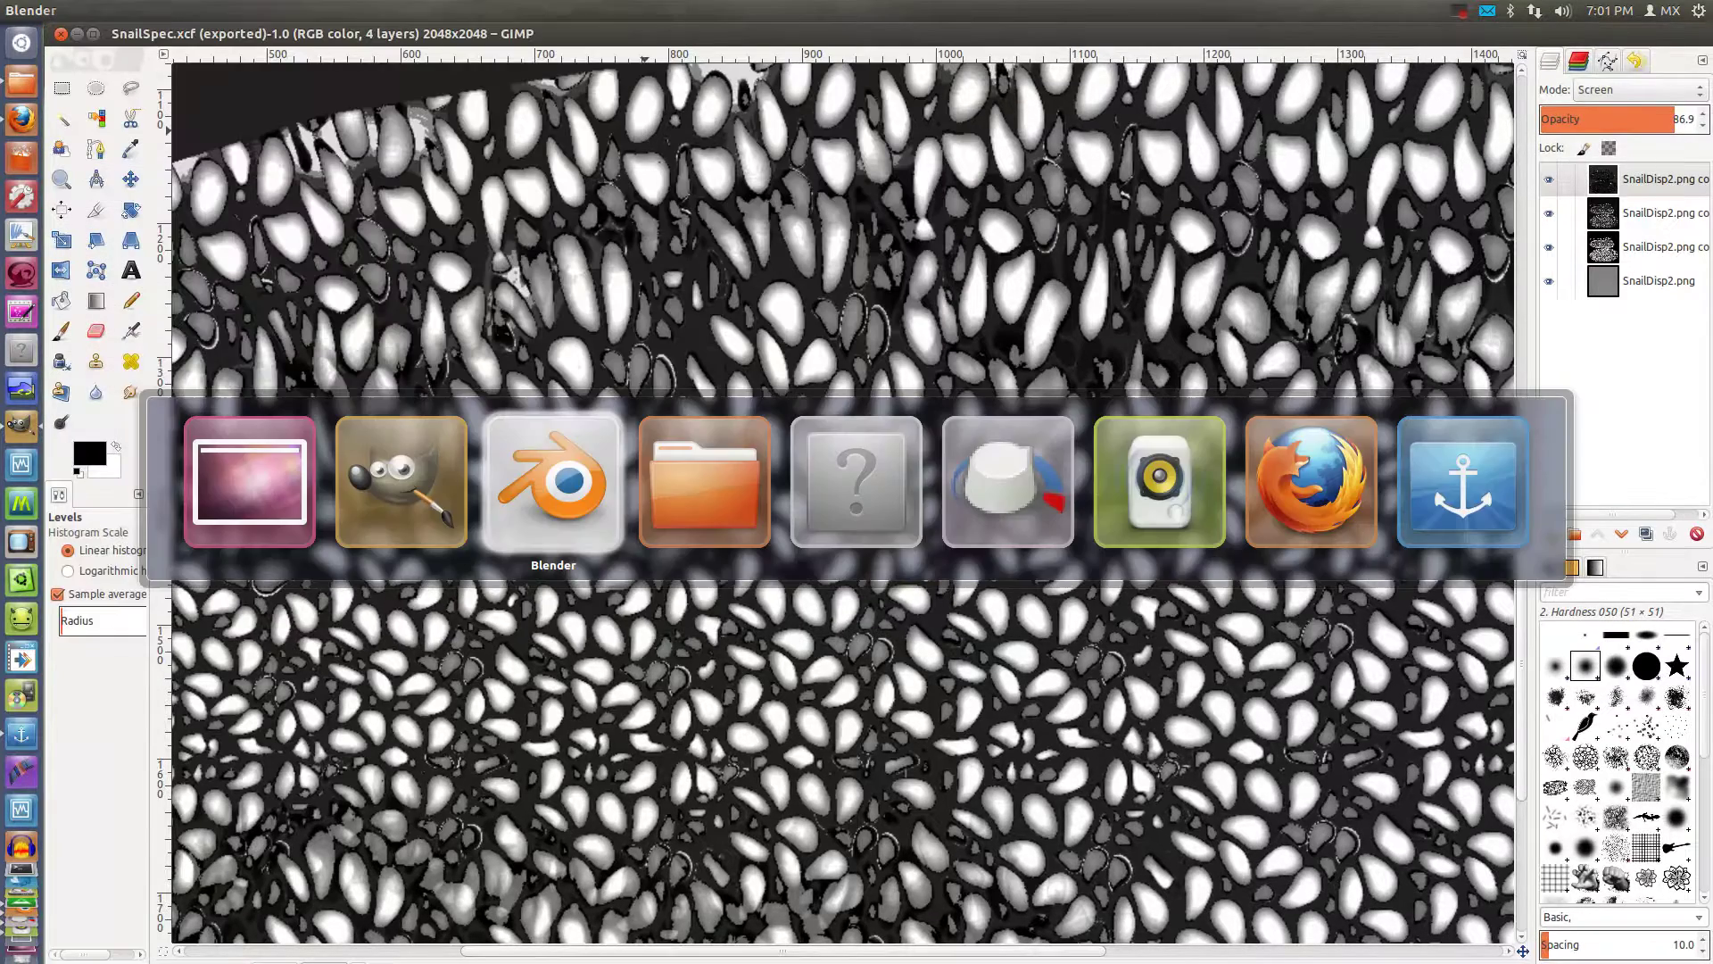
scroll(631, 387, up, 4)
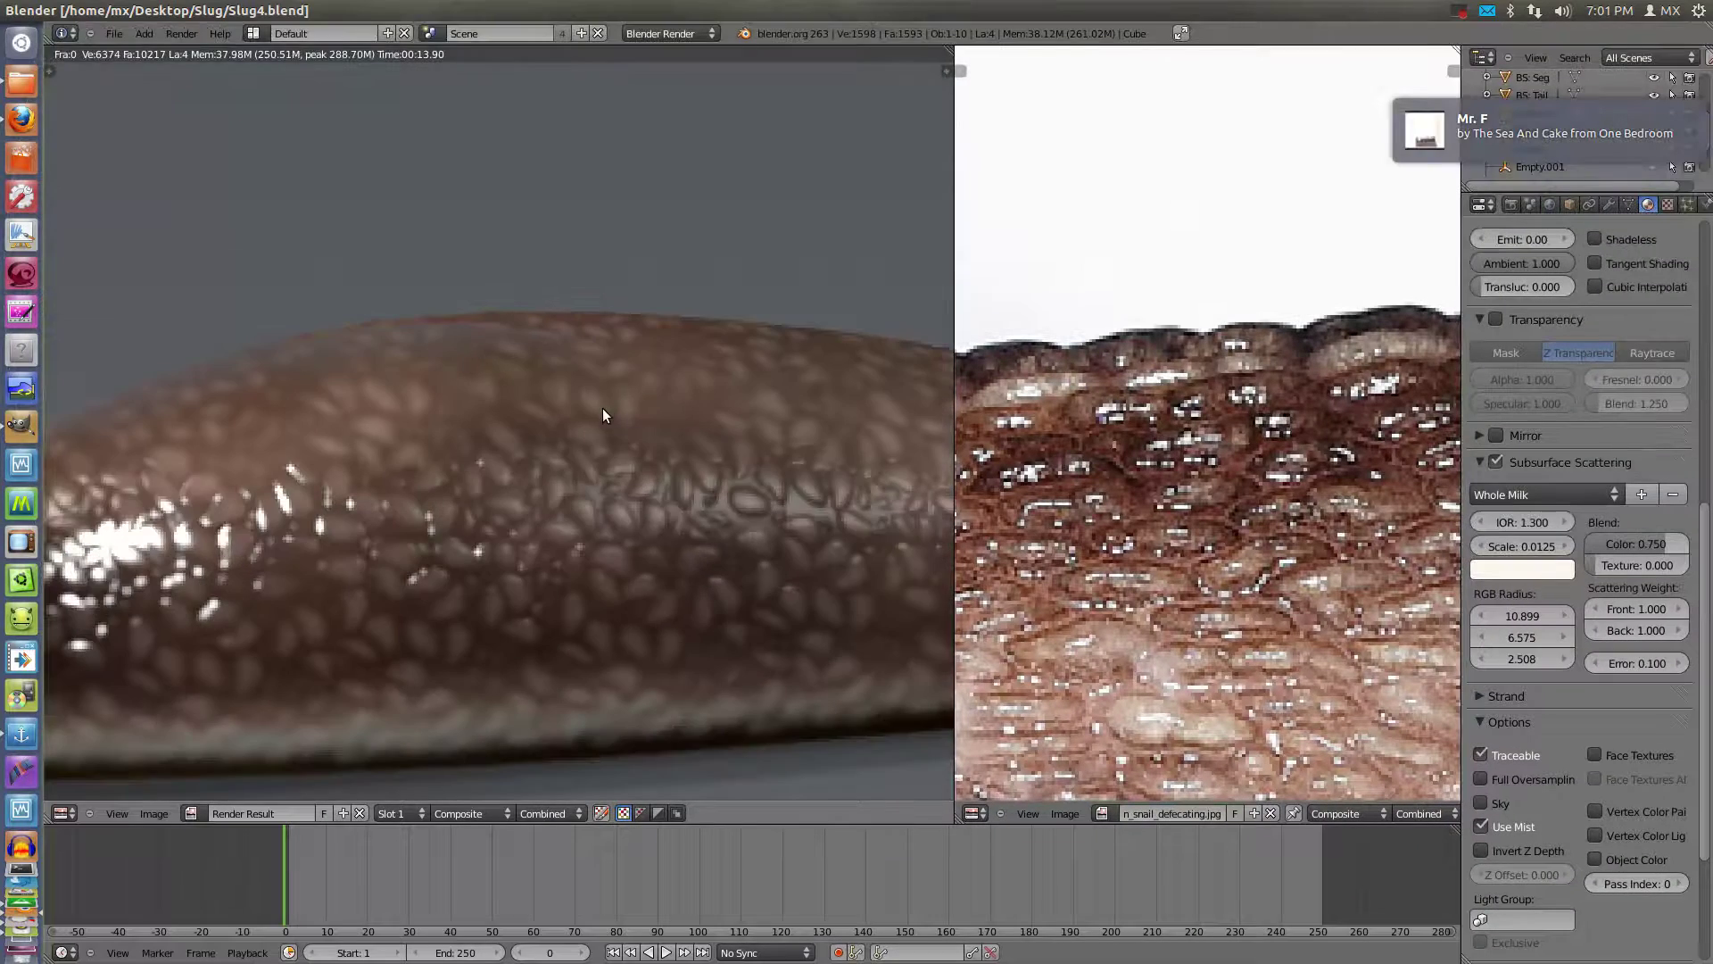
scroll(671, 377, down, 1)
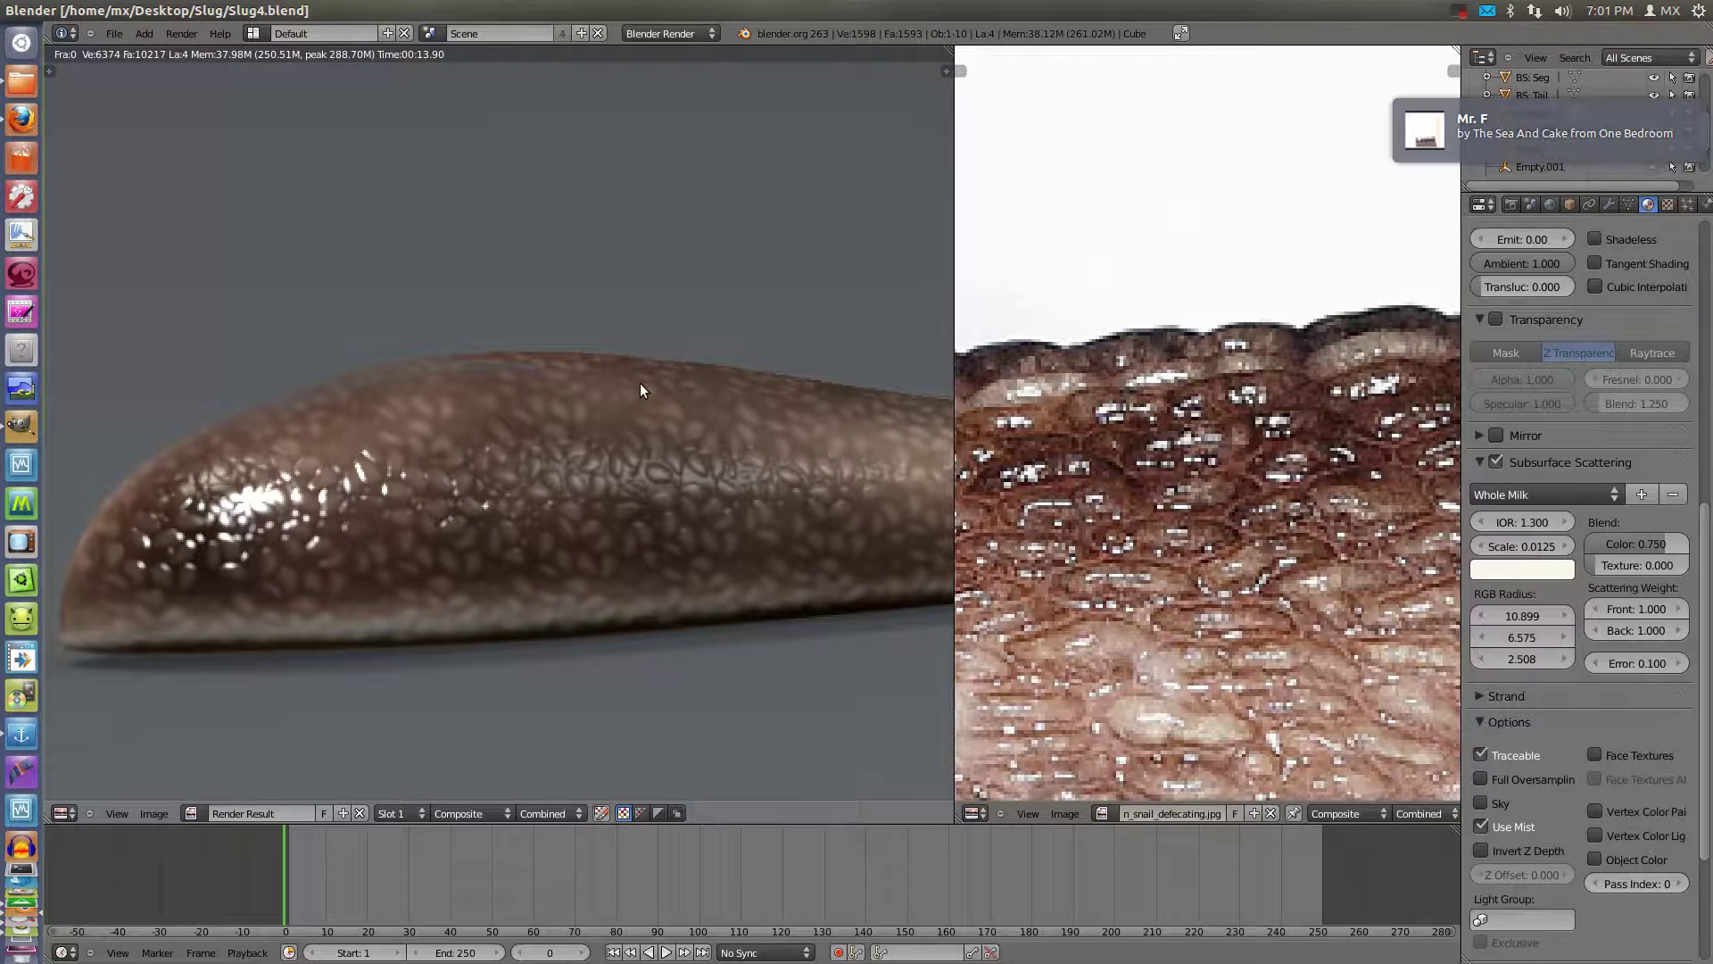
key(Escape)
key(ctrl+s)
click(554, 510)
Save the scene as the incremented copy Slug5.blend, then orbit to a perspective view
click(114, 32)
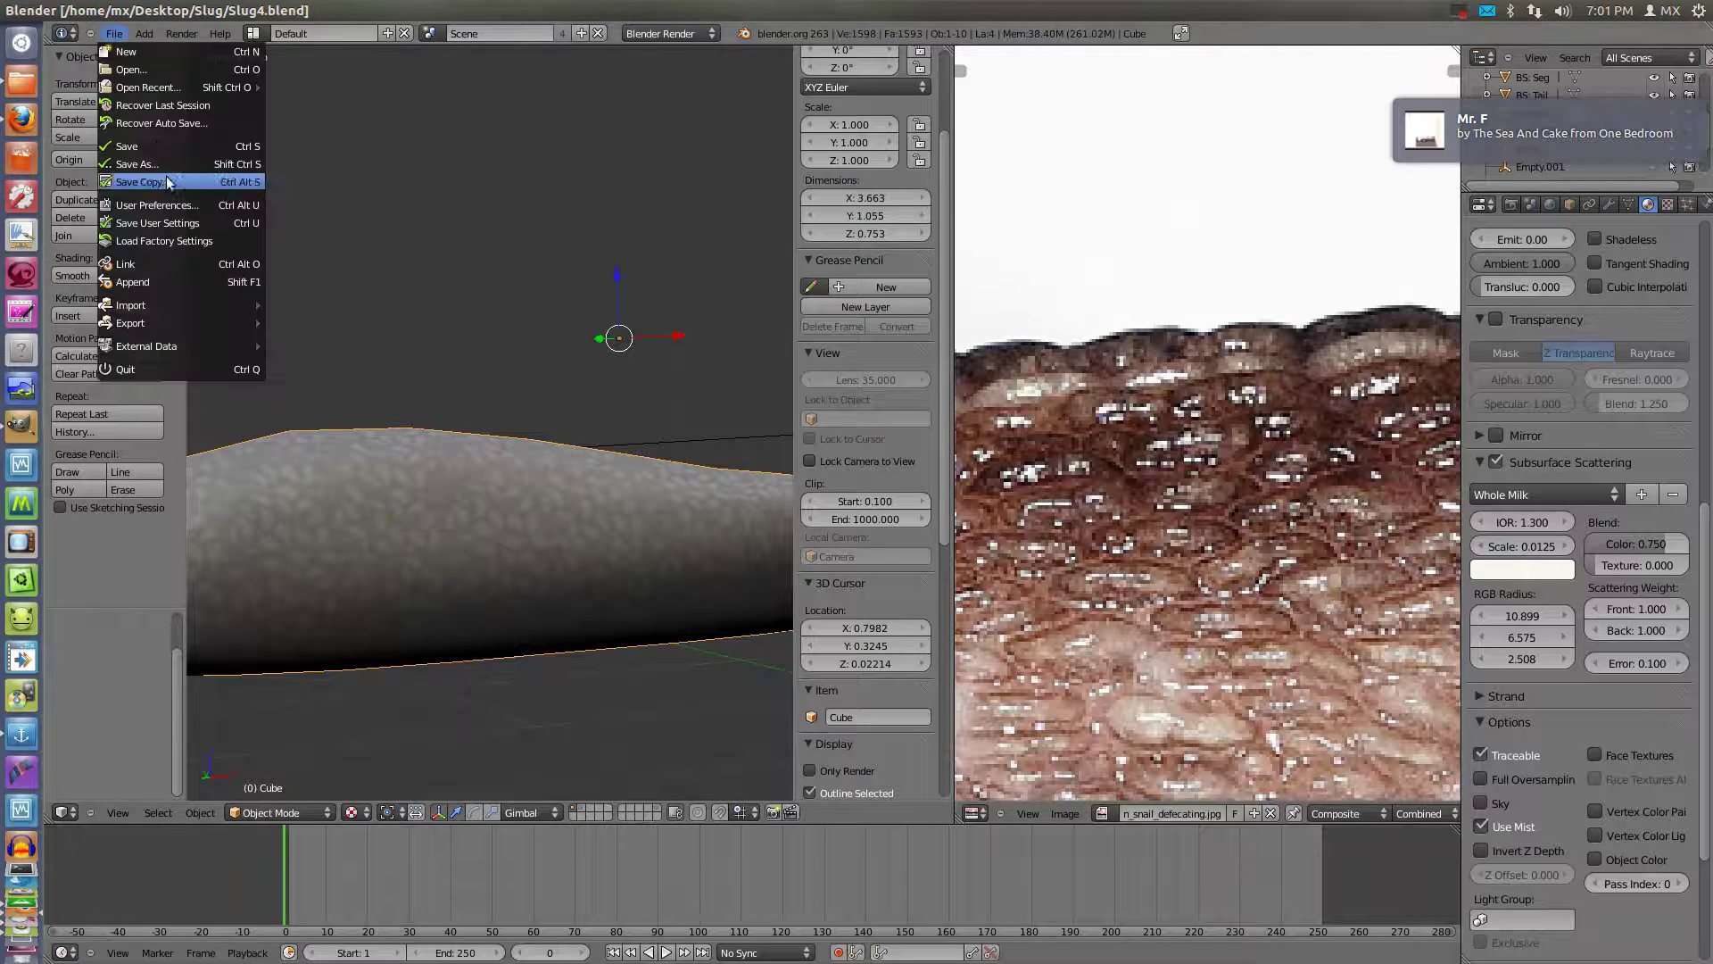
click(134, 163)
click(1584, 102)
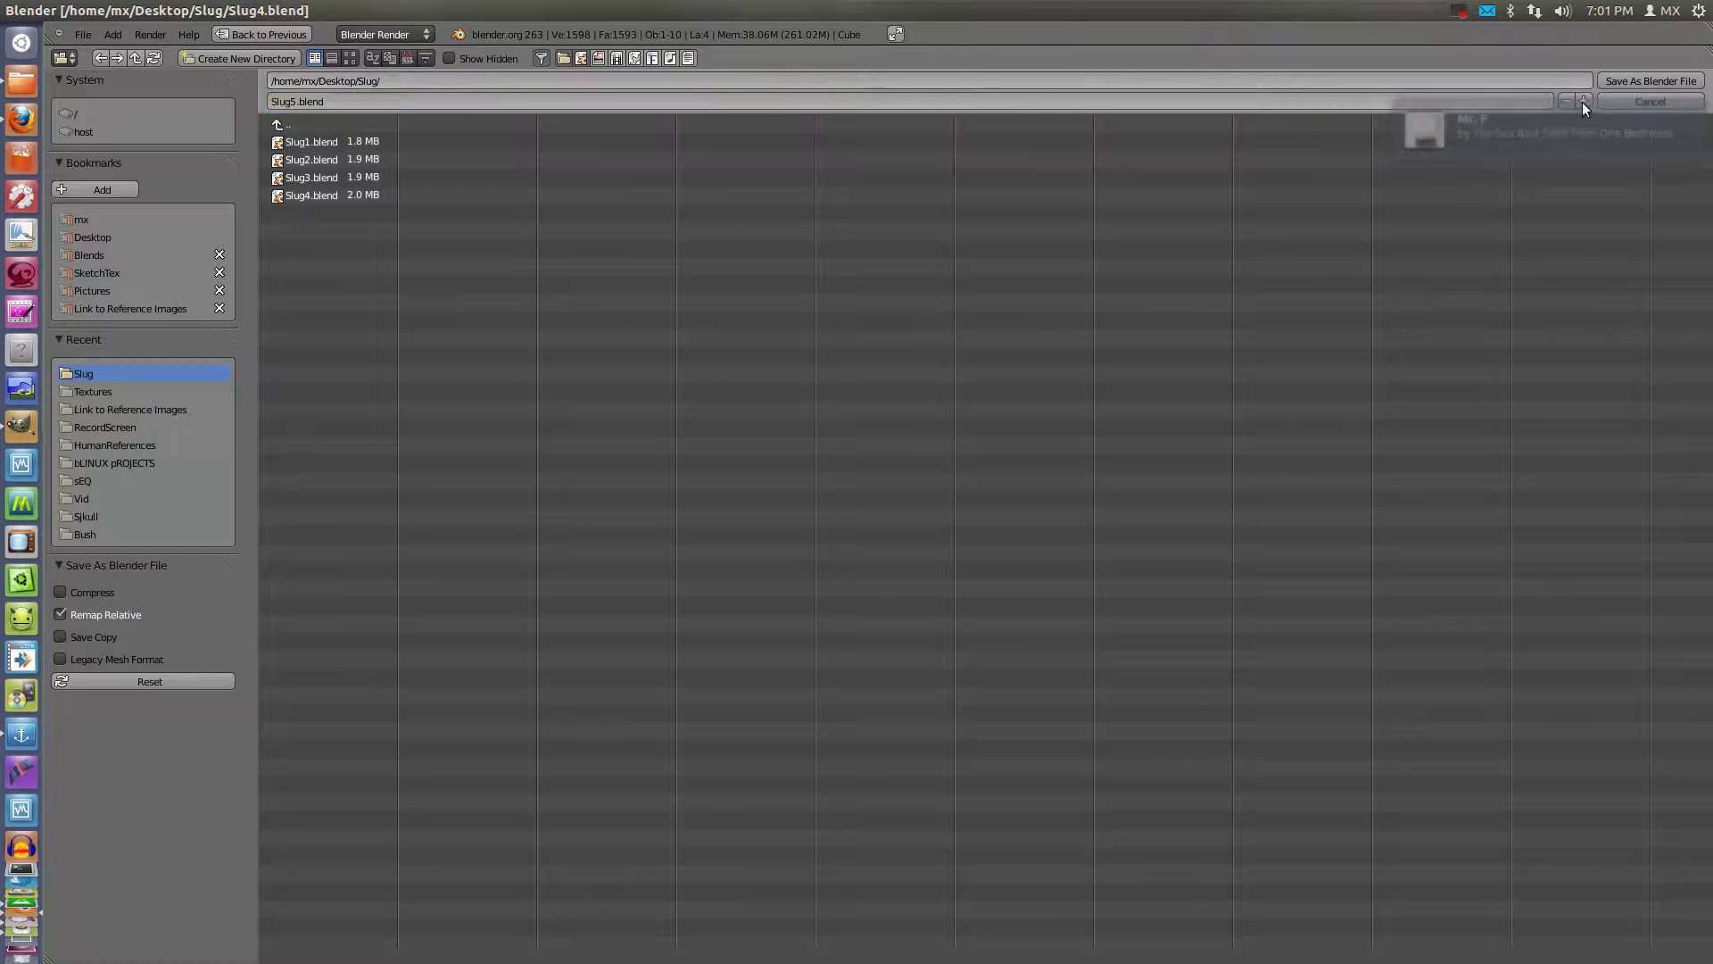
click(1674, 80)
mouse_move(586, 562)
middle_down()
mouse_move(517, 569)
mouse_move(625, 548)
mouse_move(523, 540)
mouse_move(523, 509)
mouse_move(545, 515)
mouse_move(539, 566)
middle_up()
scroll(517, 565, down, 3)
scroll(523, 540, down, 2)
key(KP_5)
scroll(546, 508, down, 3)
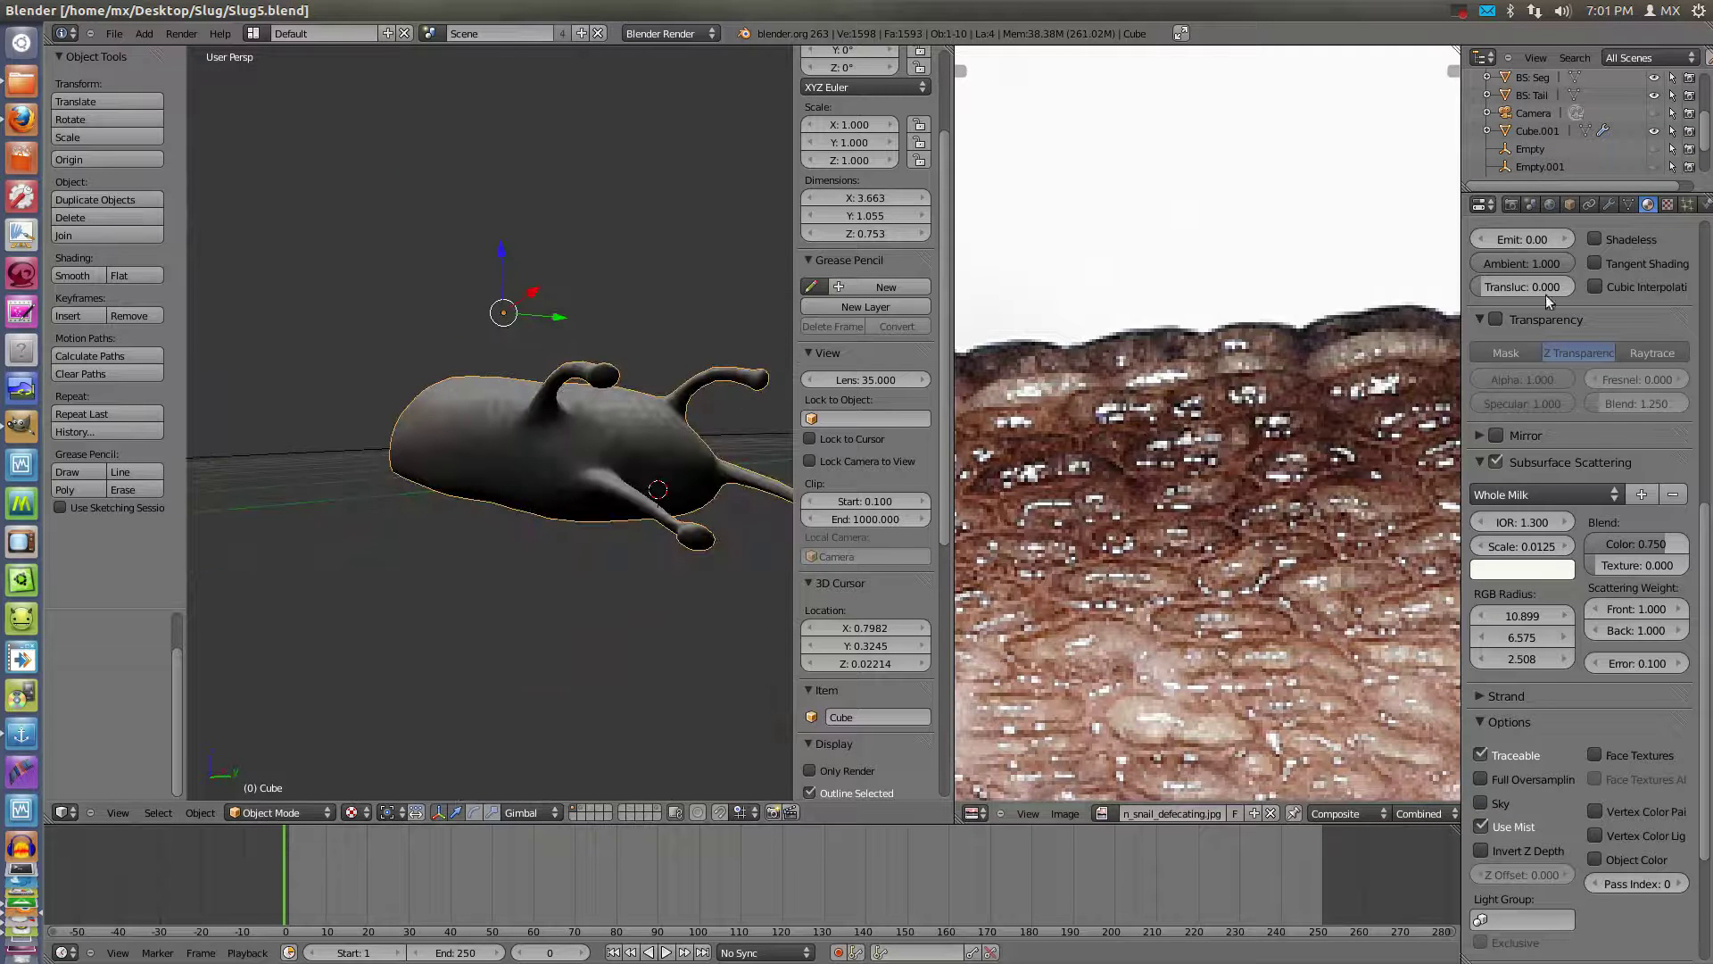
Drag the slug material's Specular Intensity down to 0.000 in the Material tab
middle_drag(602, 509, 696, 401)
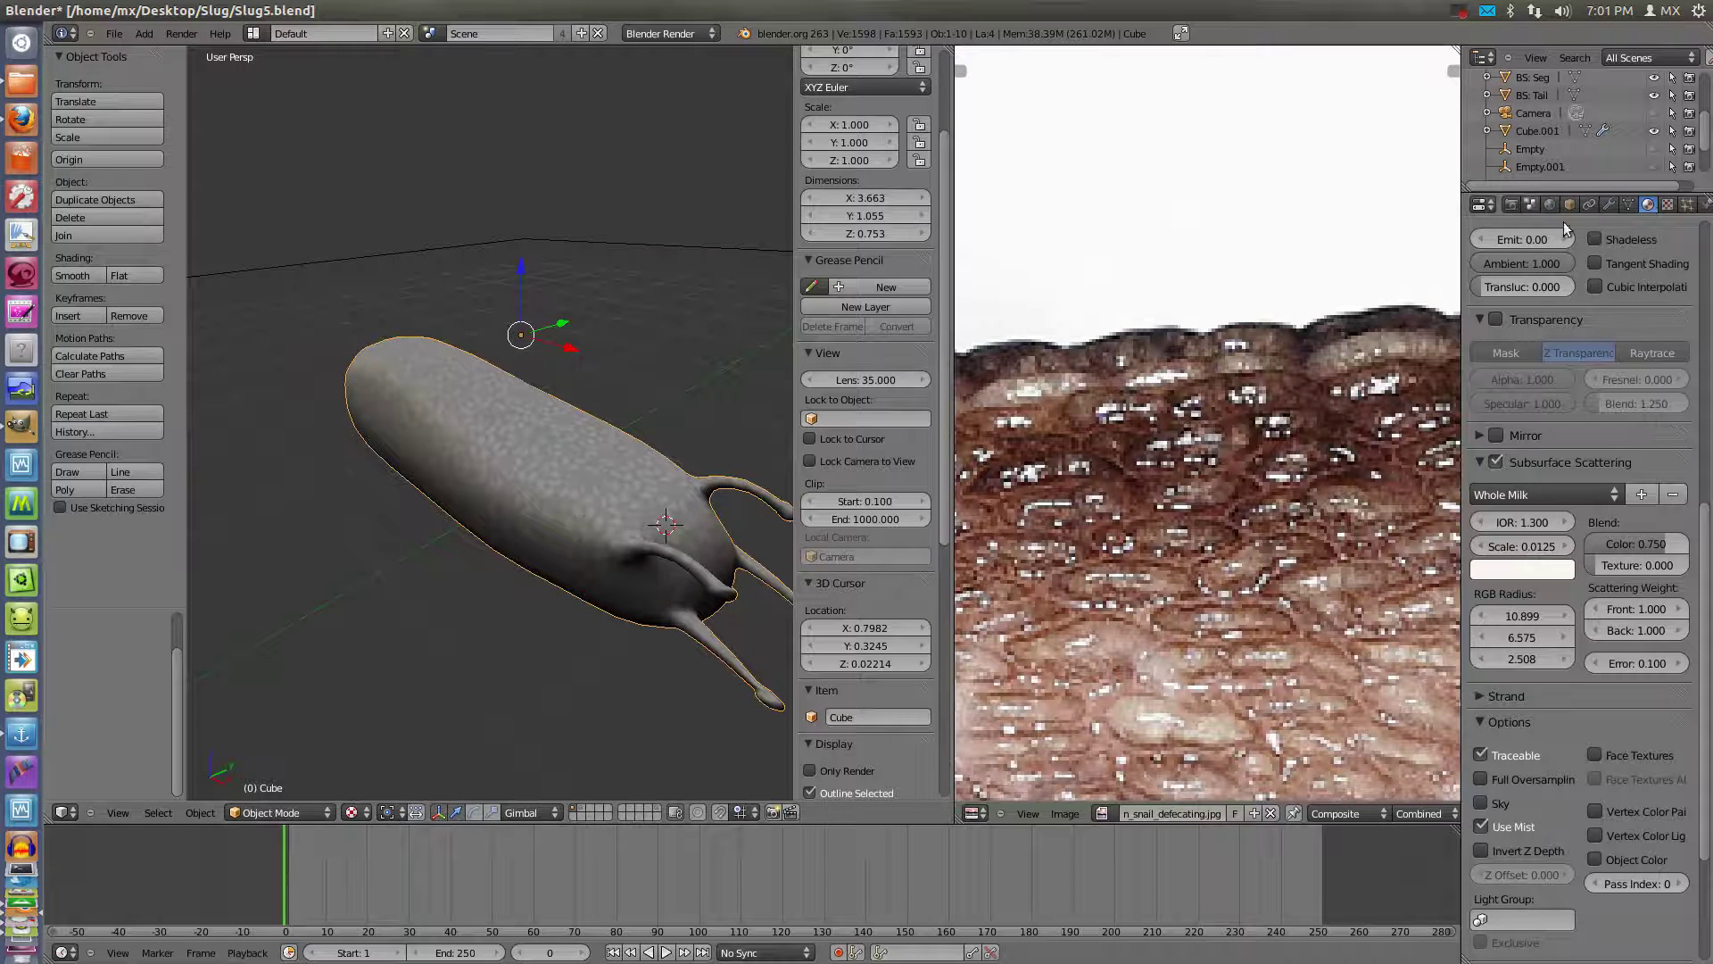
click(1669, 204)
scroll(1572, 403, up, 5)
scroll(1574, 401, up, 5)
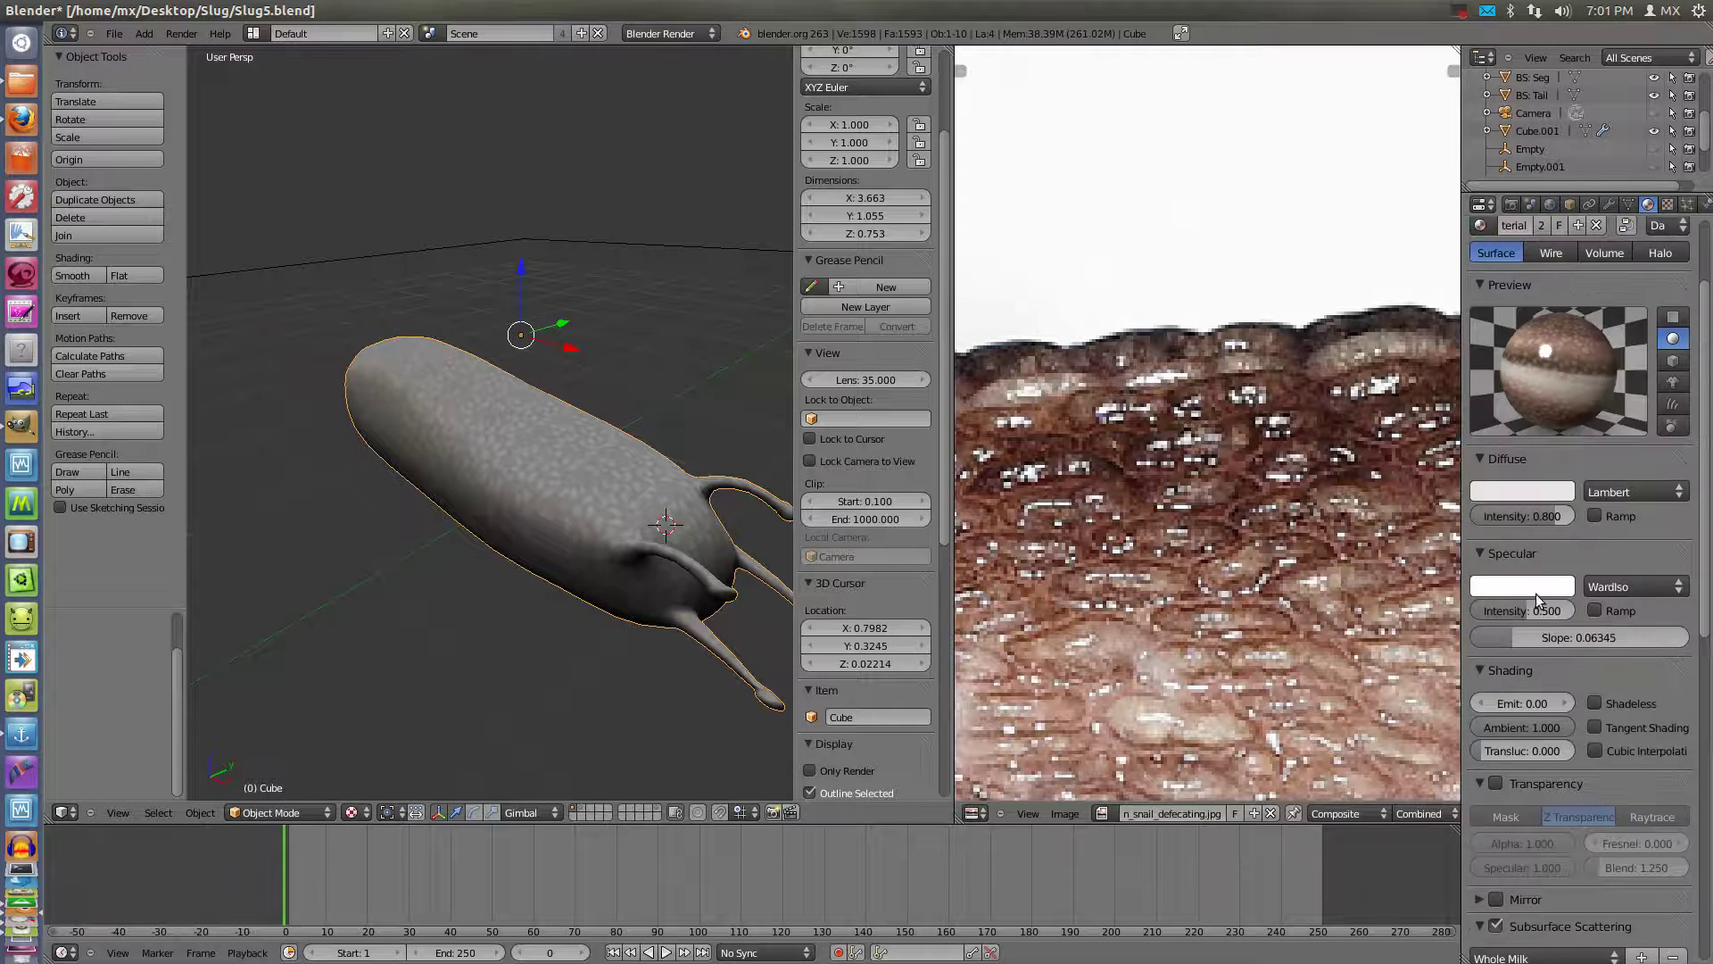
drag(1514, 620, 1460, 614)
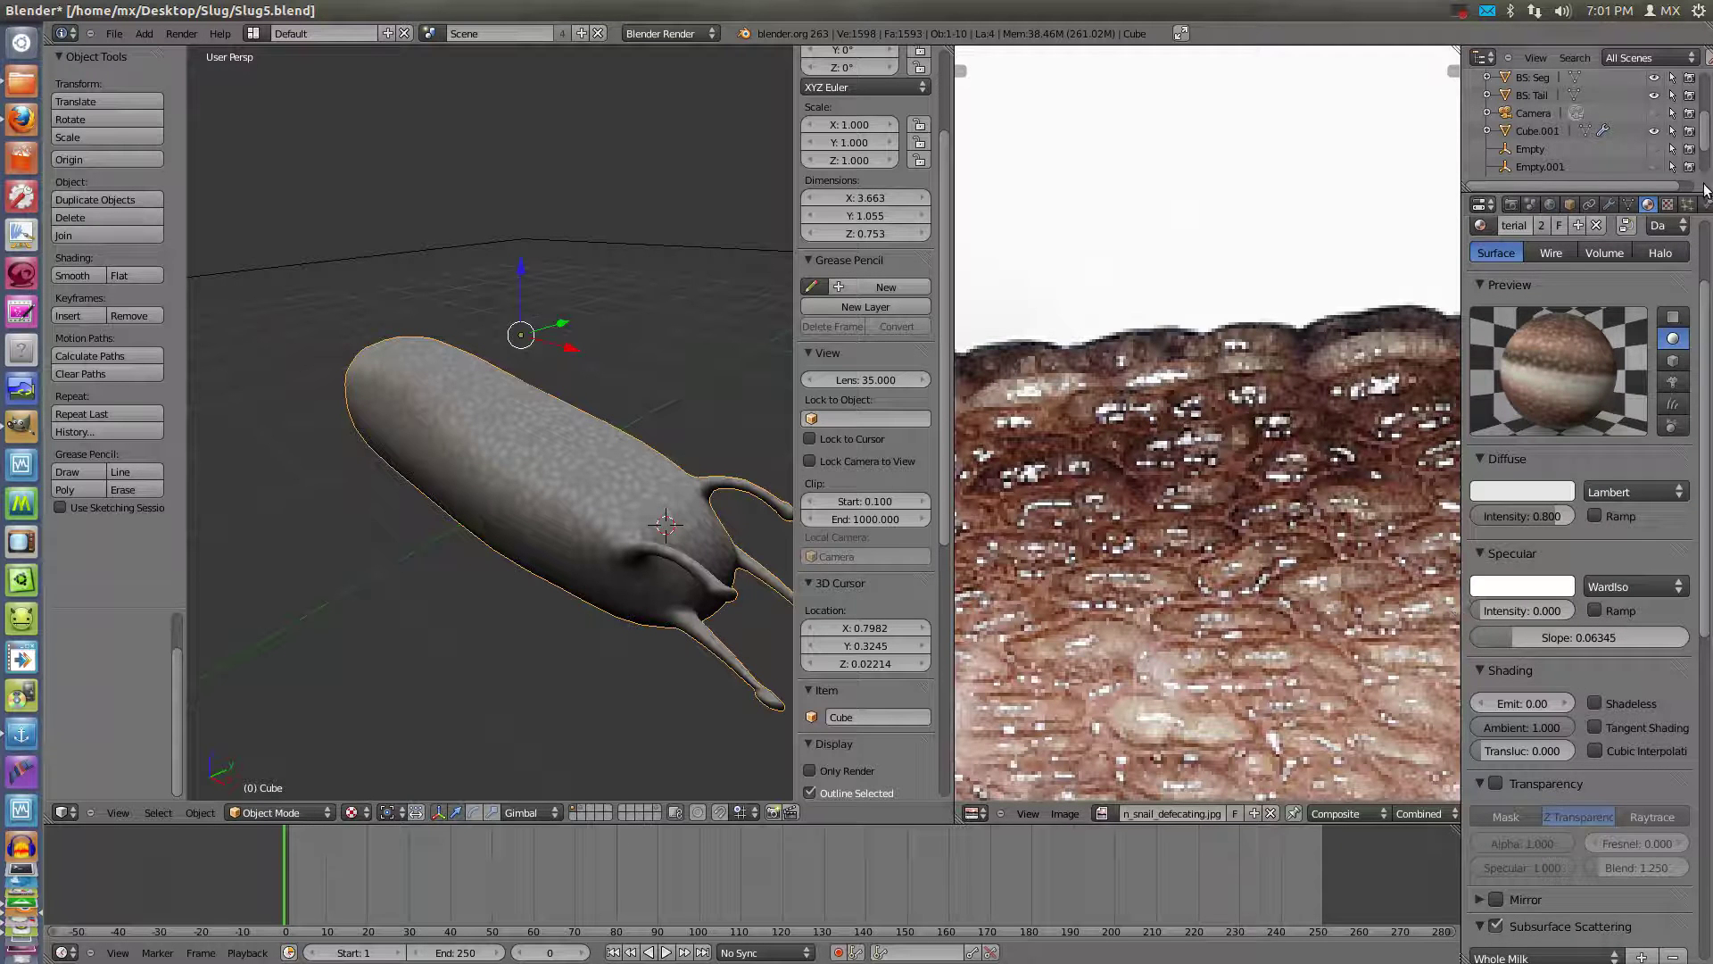
click(1668, 203)
scroll(1586, 423, up, 5)
scroll(1566, 388, up, 4)
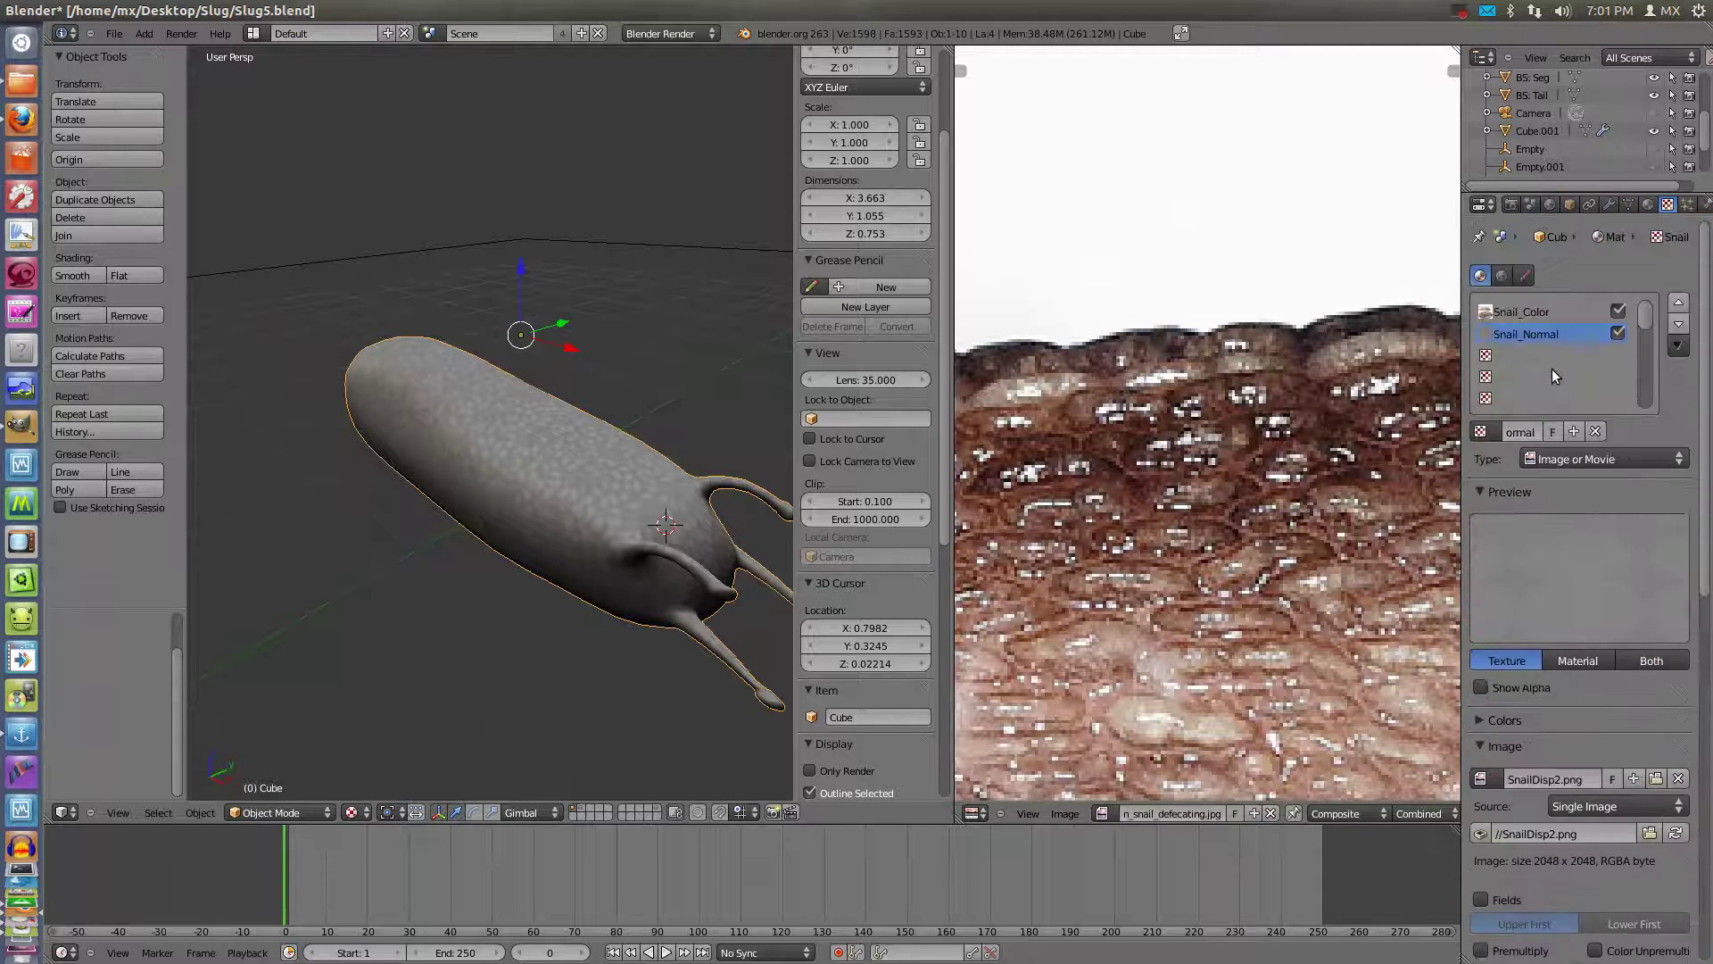
Add a Snail_Spec image texture in the third slot, loaded with SnailSpec.png
click(1571, 356)
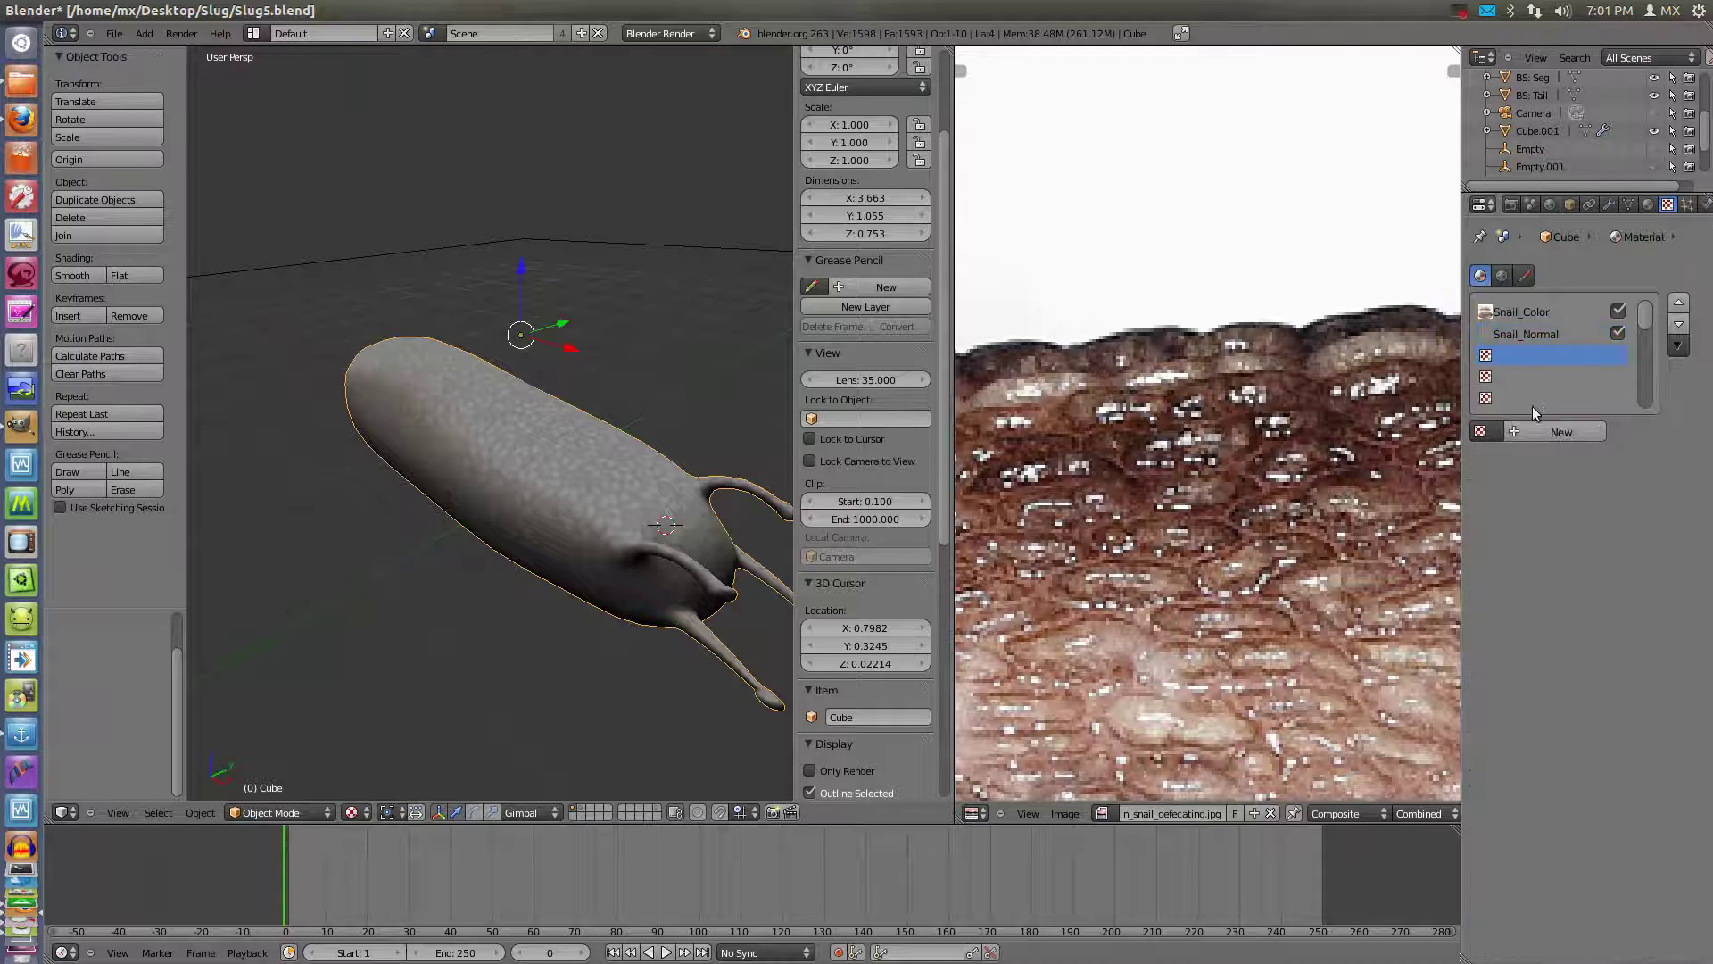
click(1532, 430)
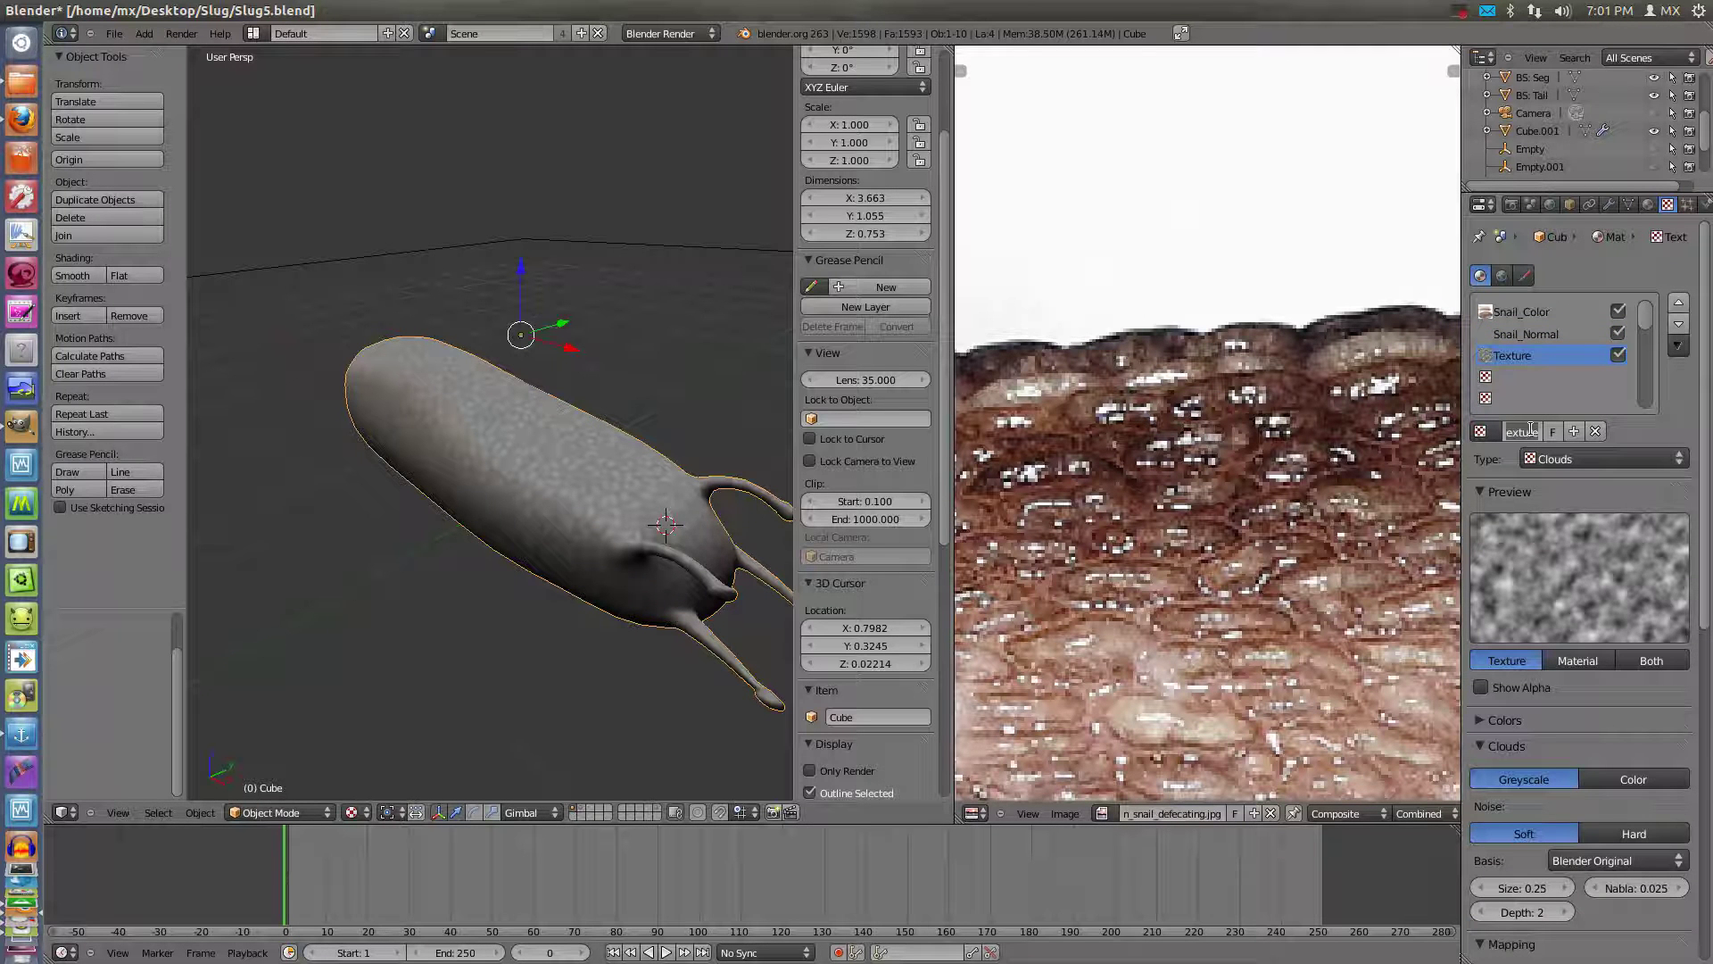
text(Snail)
key(Return)
click(1604, 455)
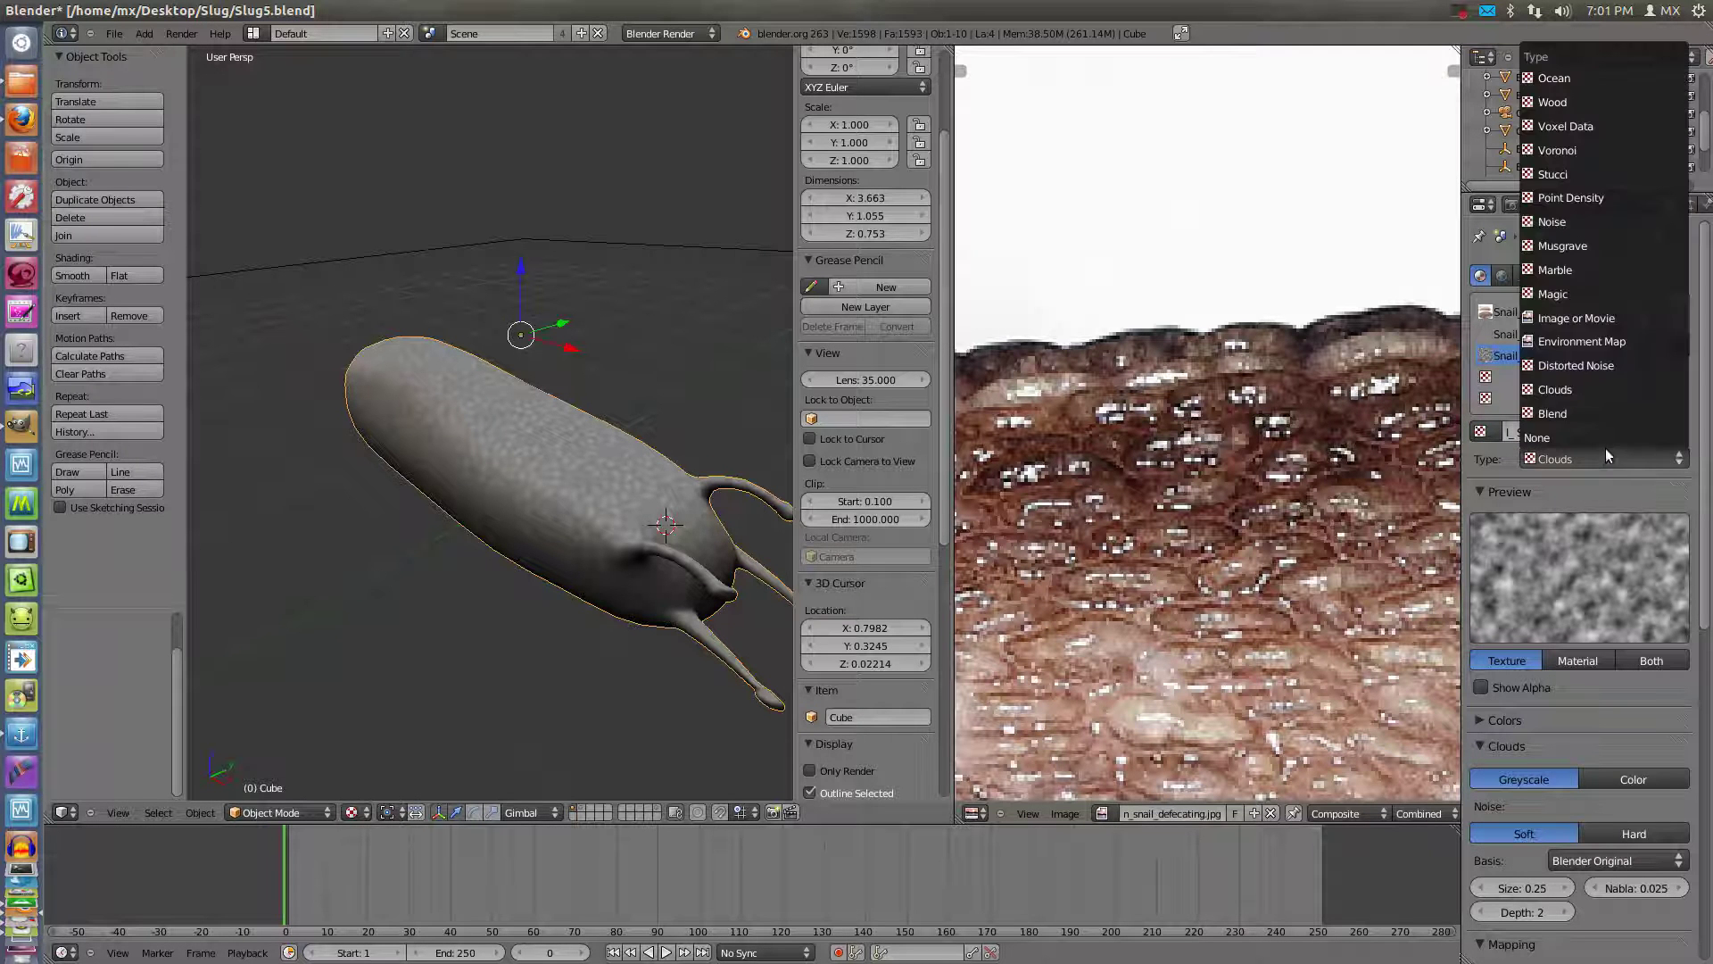
click(1585, 312)
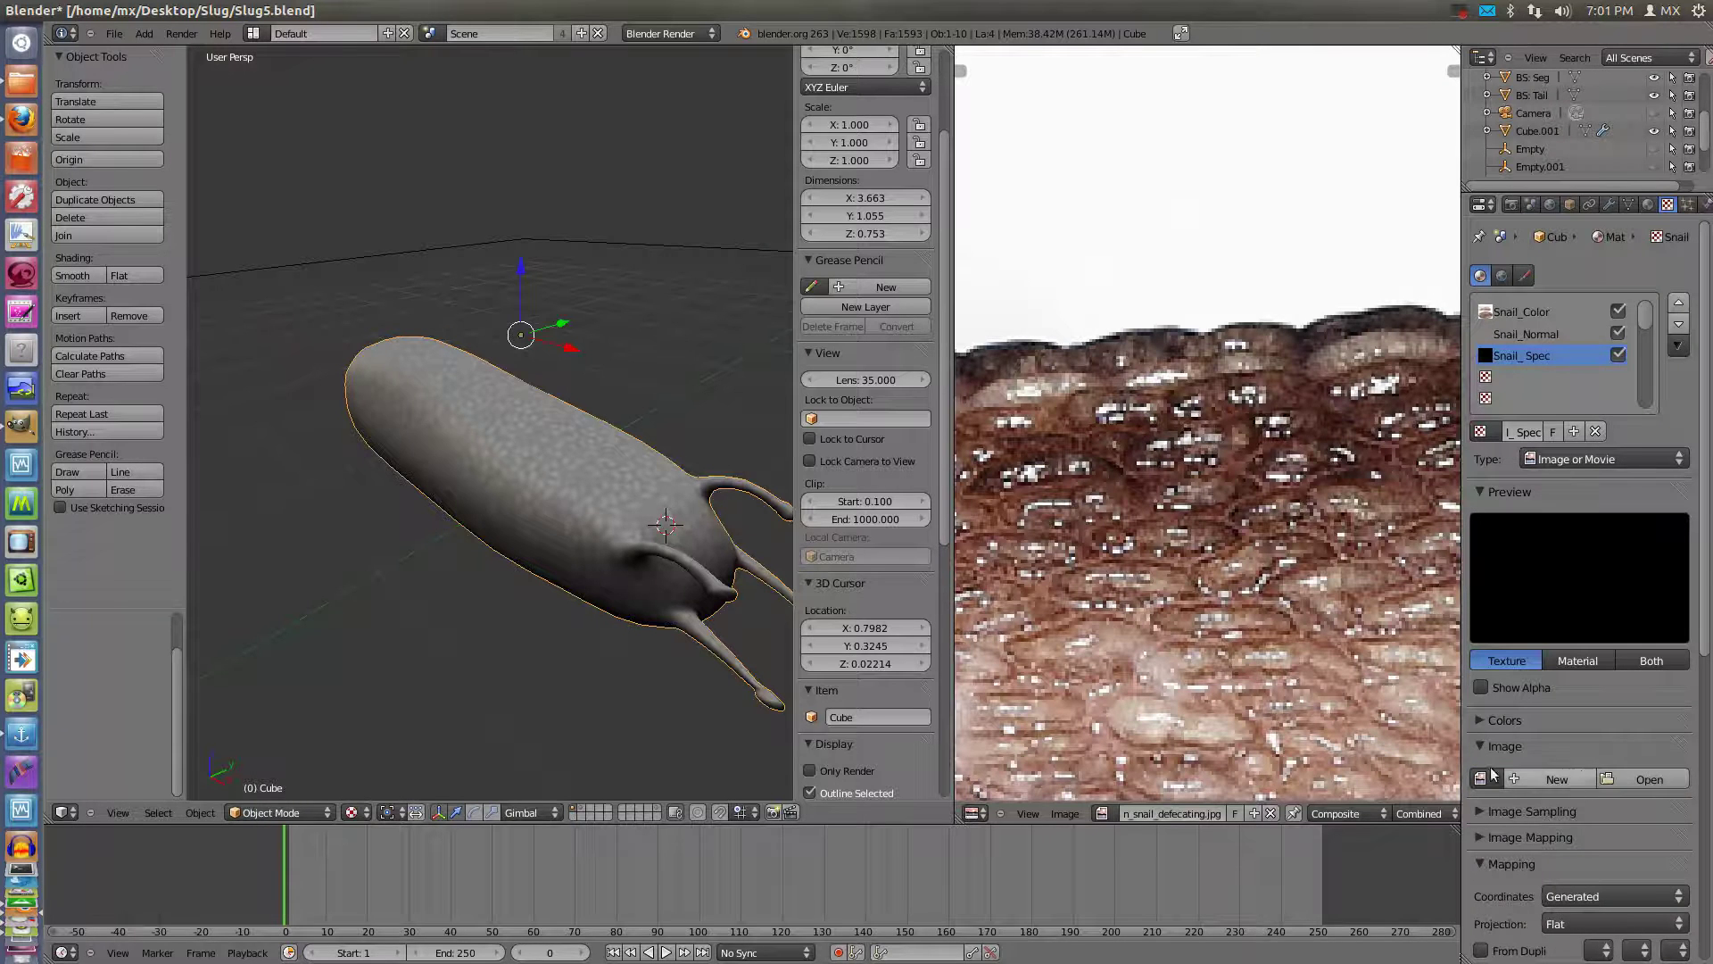
click(1648, 784)
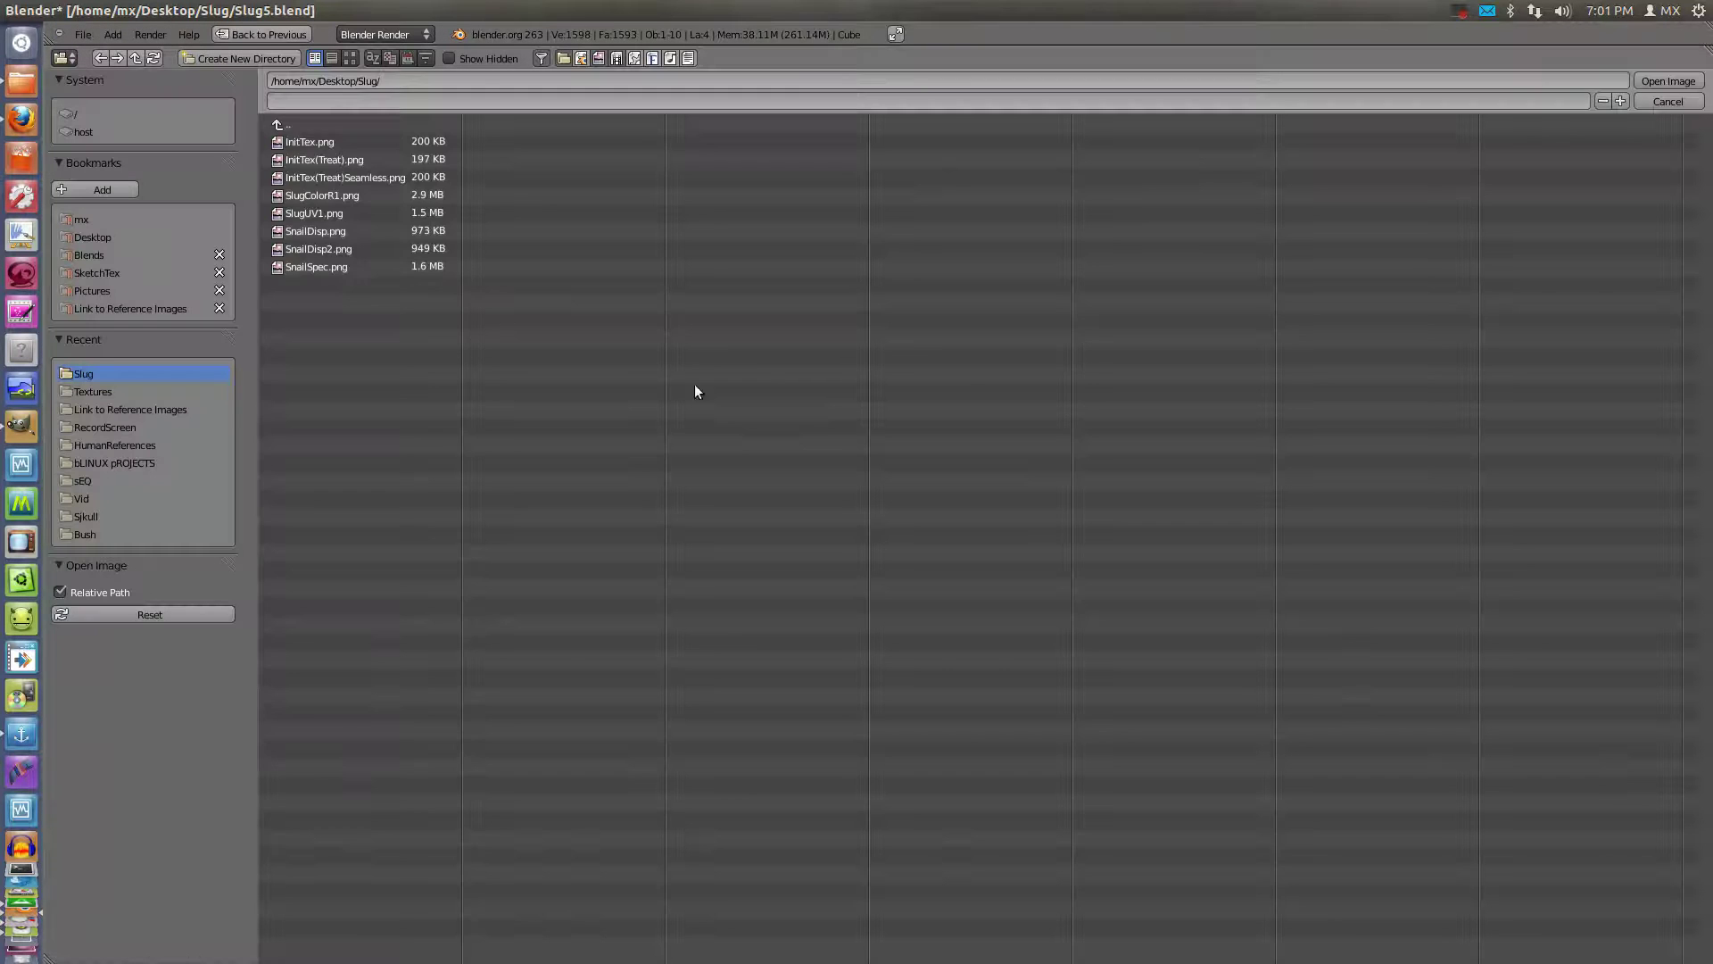
click(326, 266)
double_click(326, 267)
scroll(1578, 697, down, 2)
scroll(1546, 754, down, 2)
scroll(1547, 754, down, 1)
Map Snail_Spec with UV coordinates on GoodUV, affecting specular intensity instead of diffuse colour
click(1581, 676)
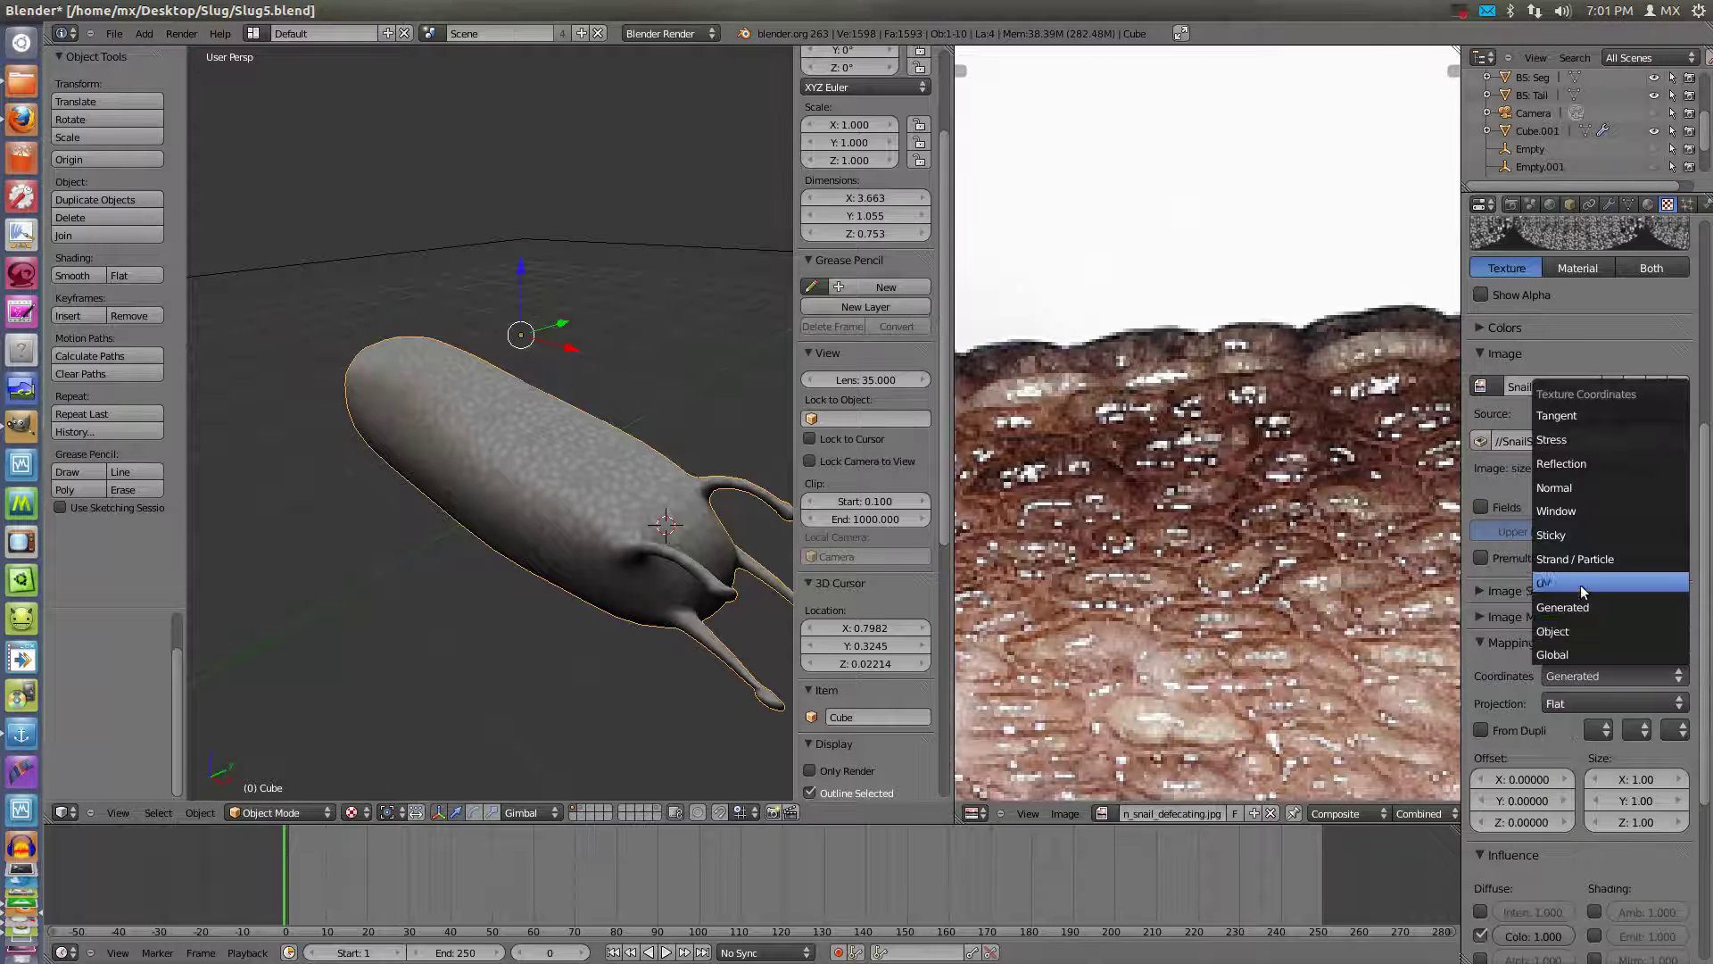
click(1581, 585)
click(1589, 699)
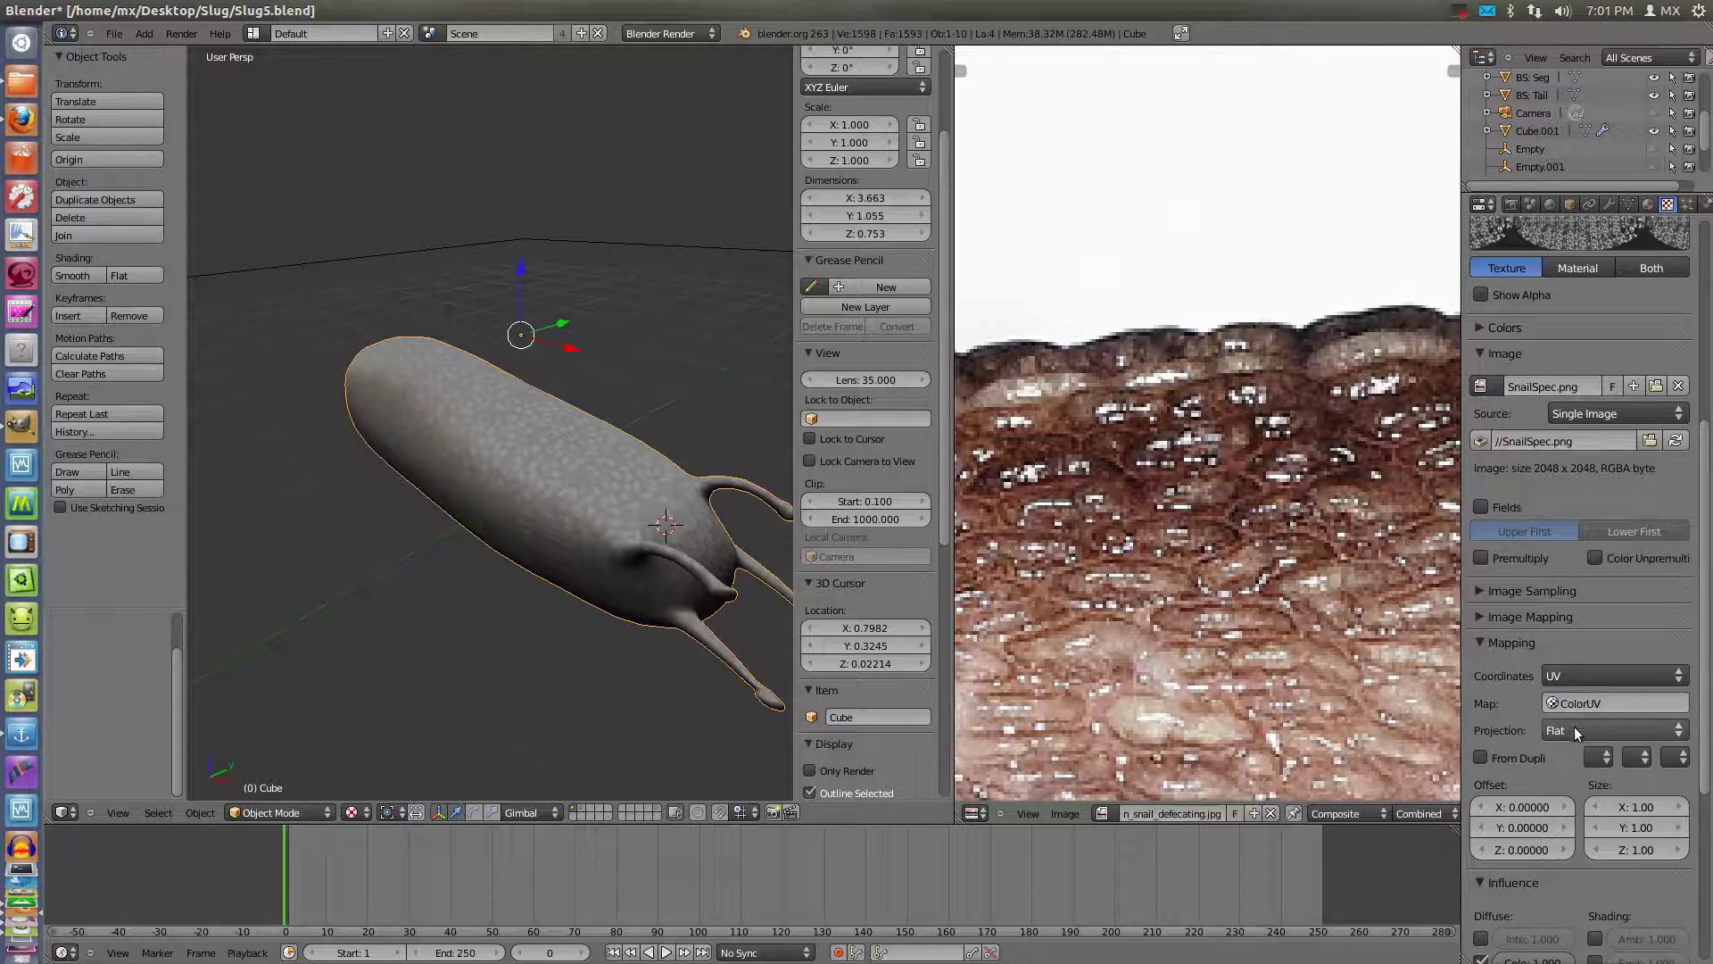
click(1564, 754)
scroll(1572, 735, down, 5)
click(1480, 633)
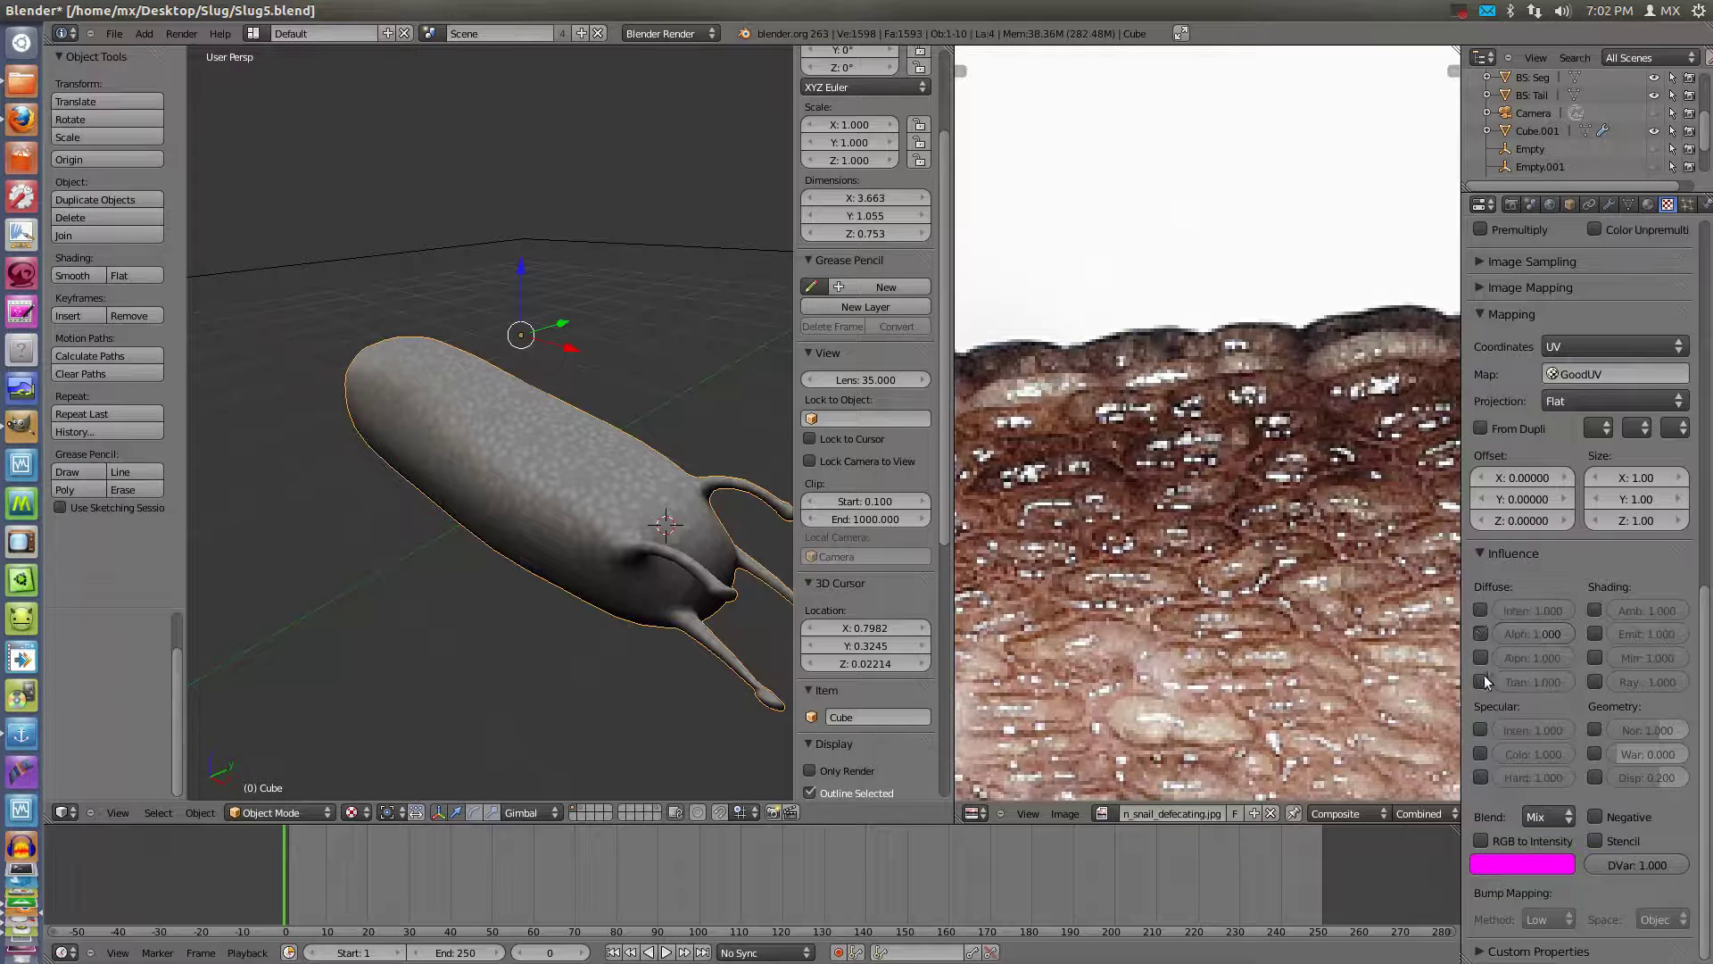
click(1480, 730)
click(1647, 205)
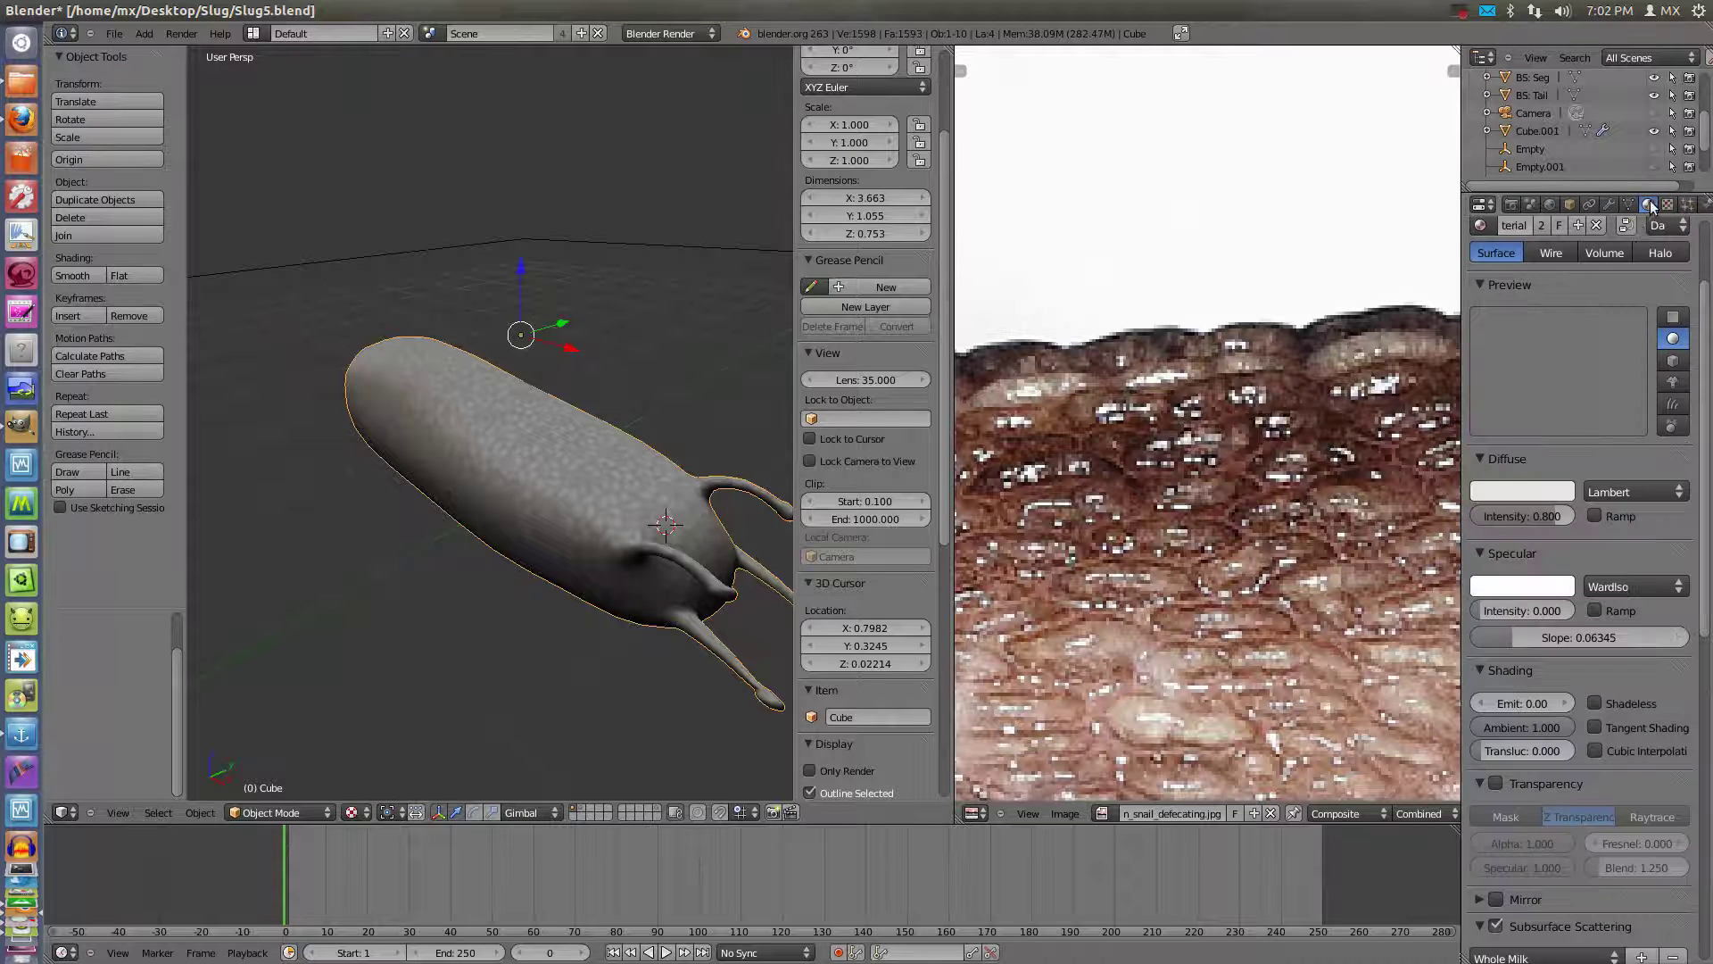
click(1667, 204)
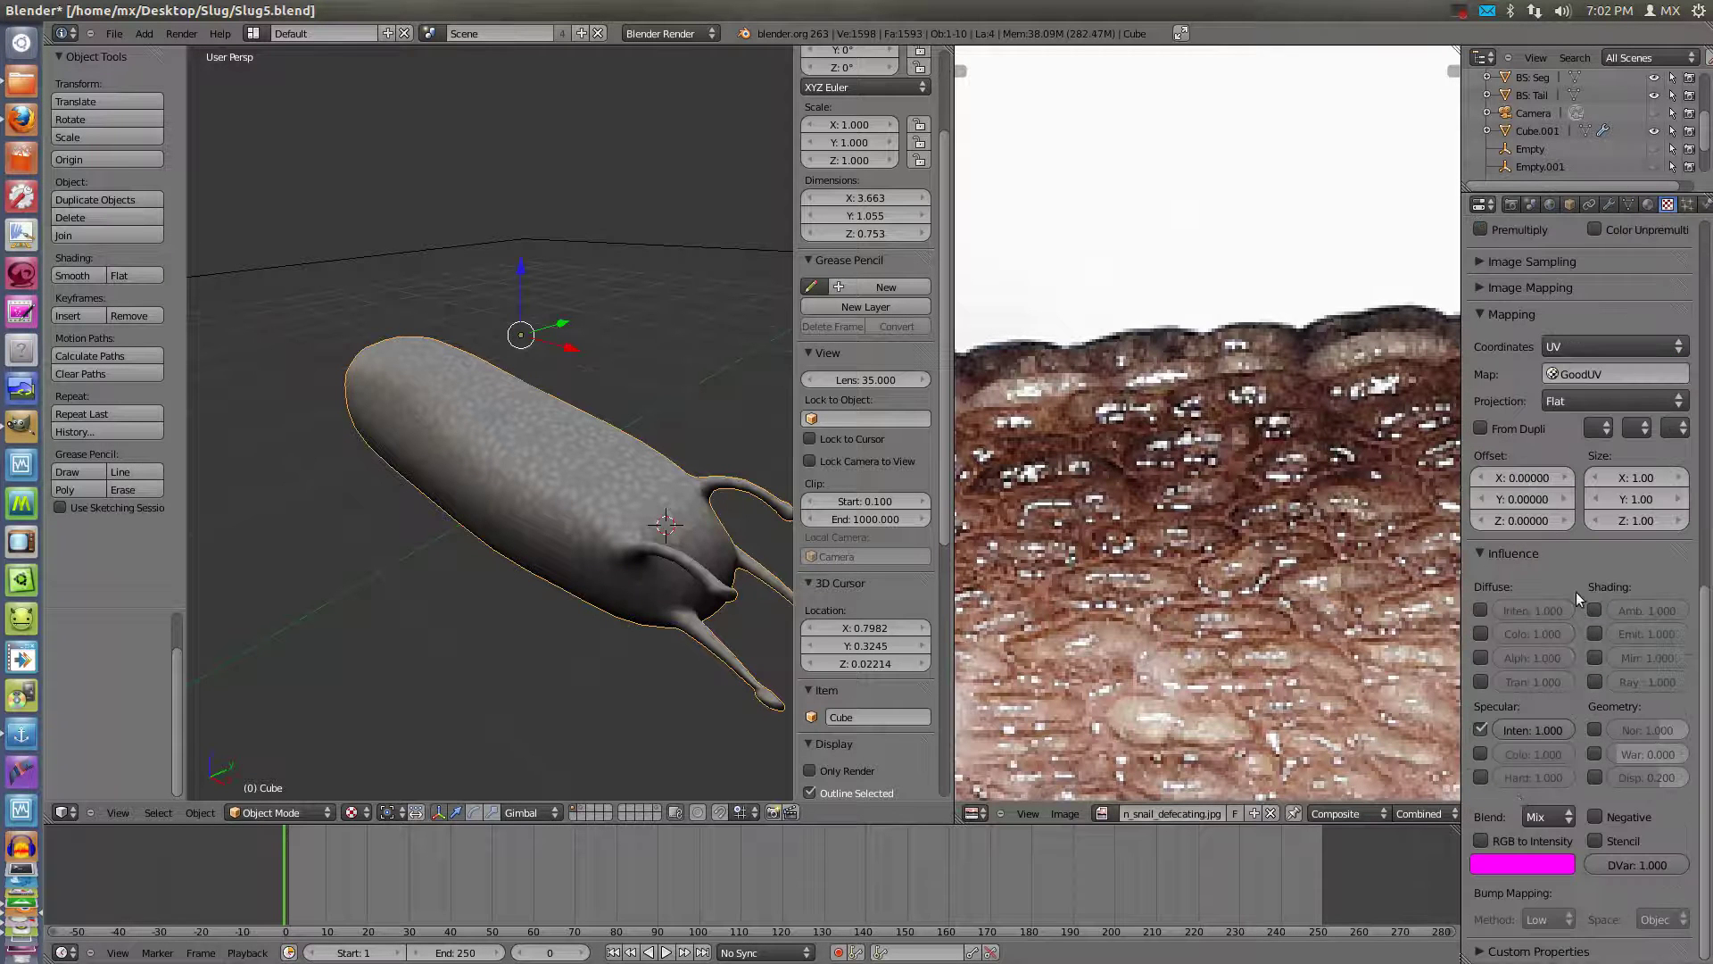
click(1542, 820)
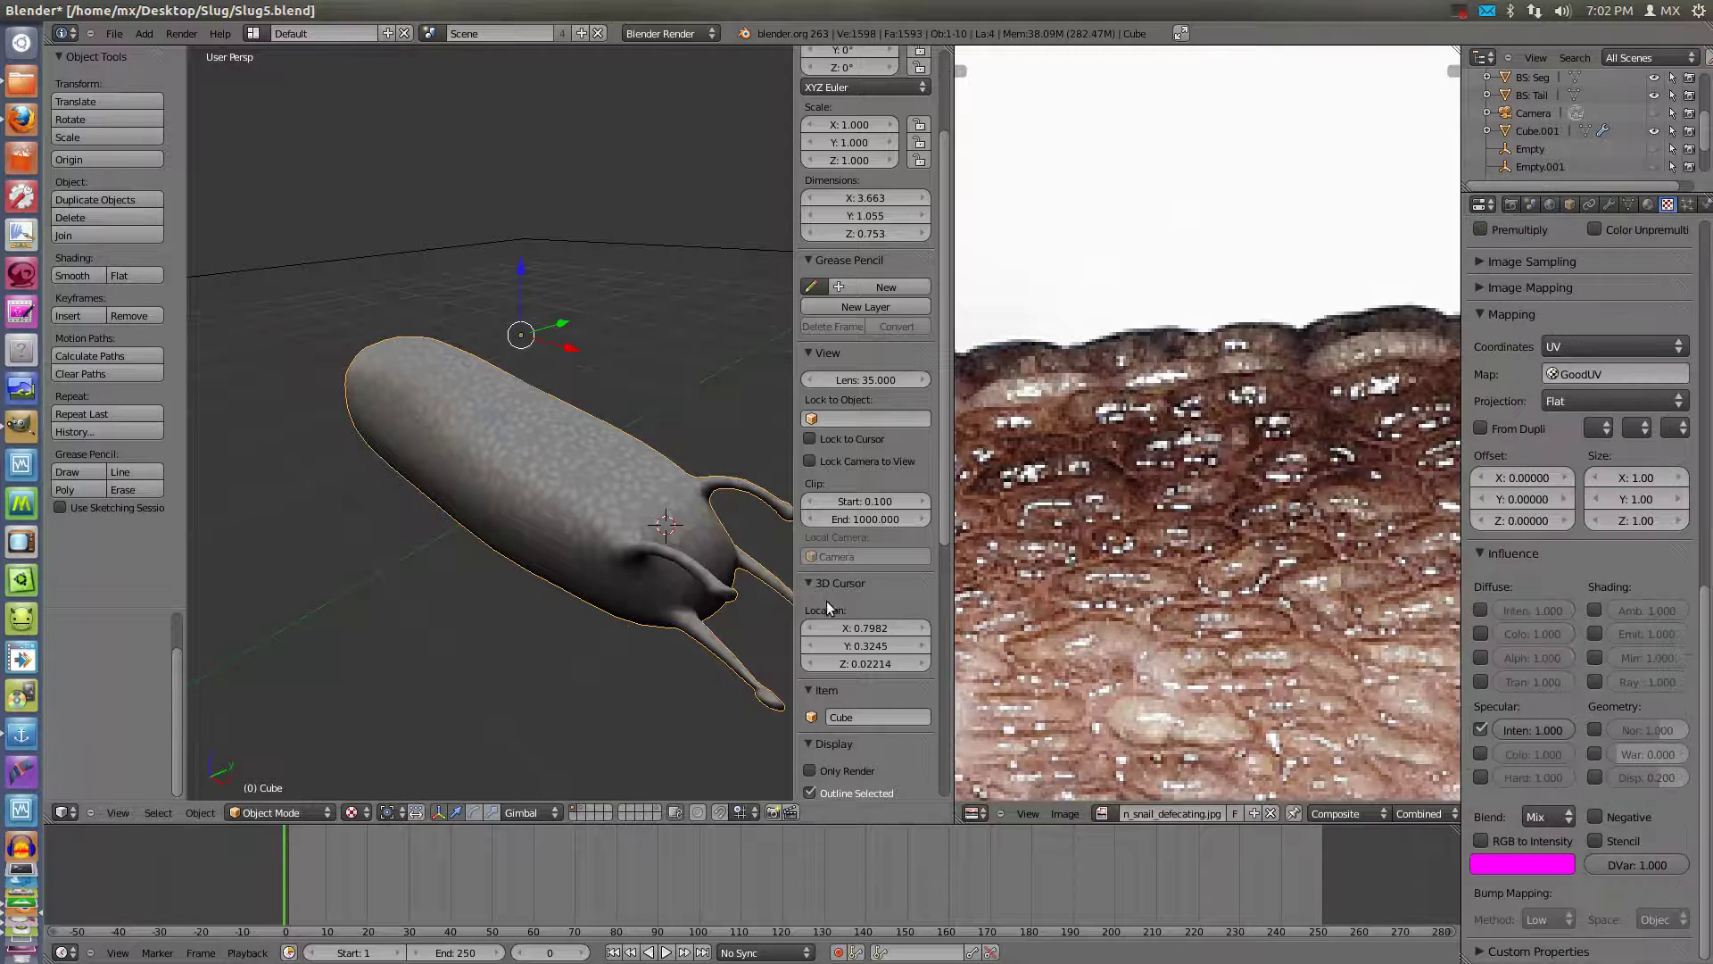
scroll(566, 588, down, 3)
Show the slug render and flip through the stored render slots with J
key(F11)
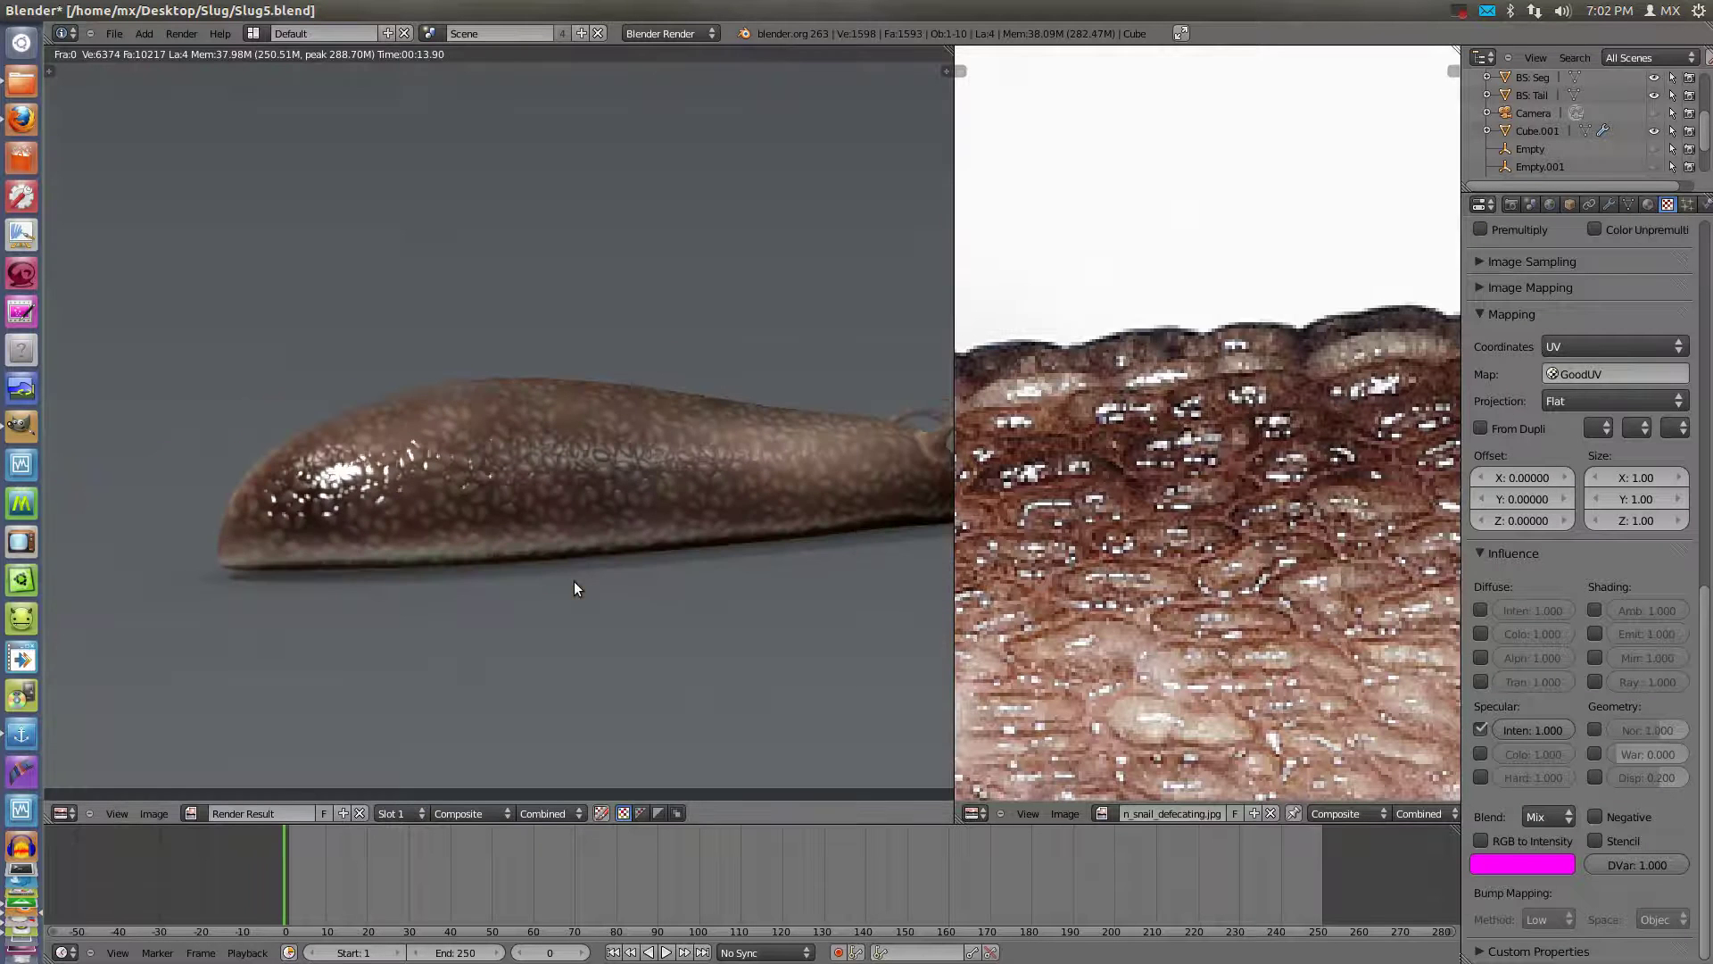
key(j)
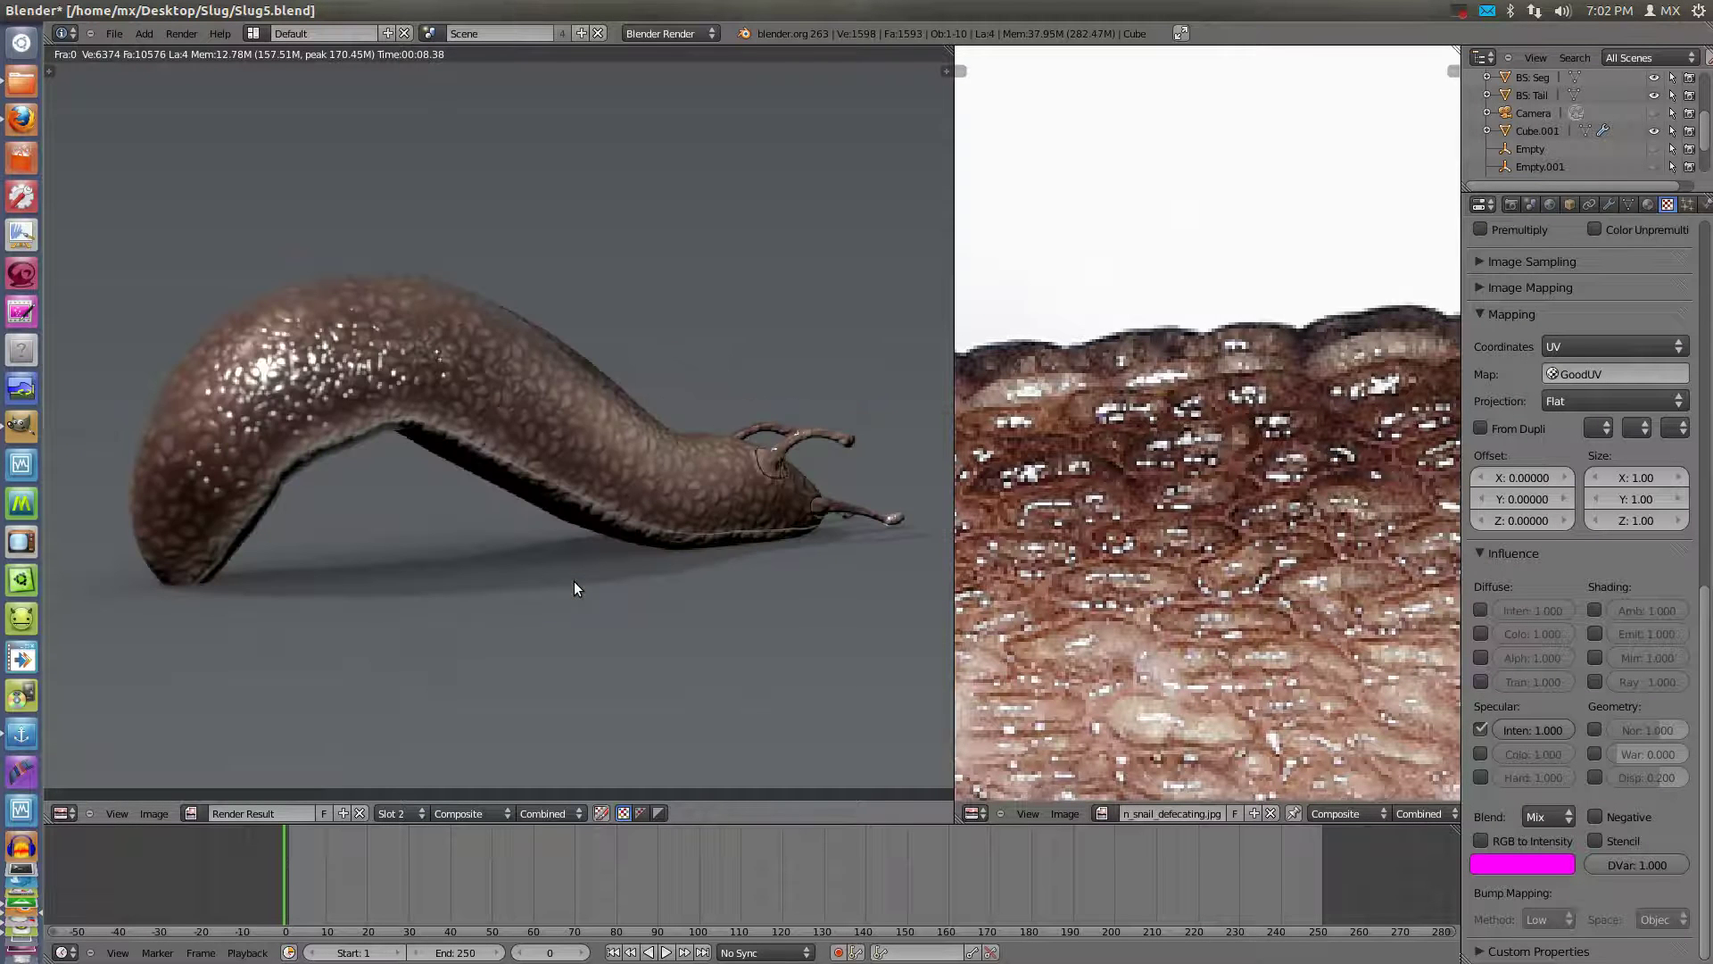
key(j)
key(j)
key(j)
key(j)
key(j)
key(j)
Render the slug again into empty Slot 3 and pan along its side
click(419, 813)
click(410, 762)
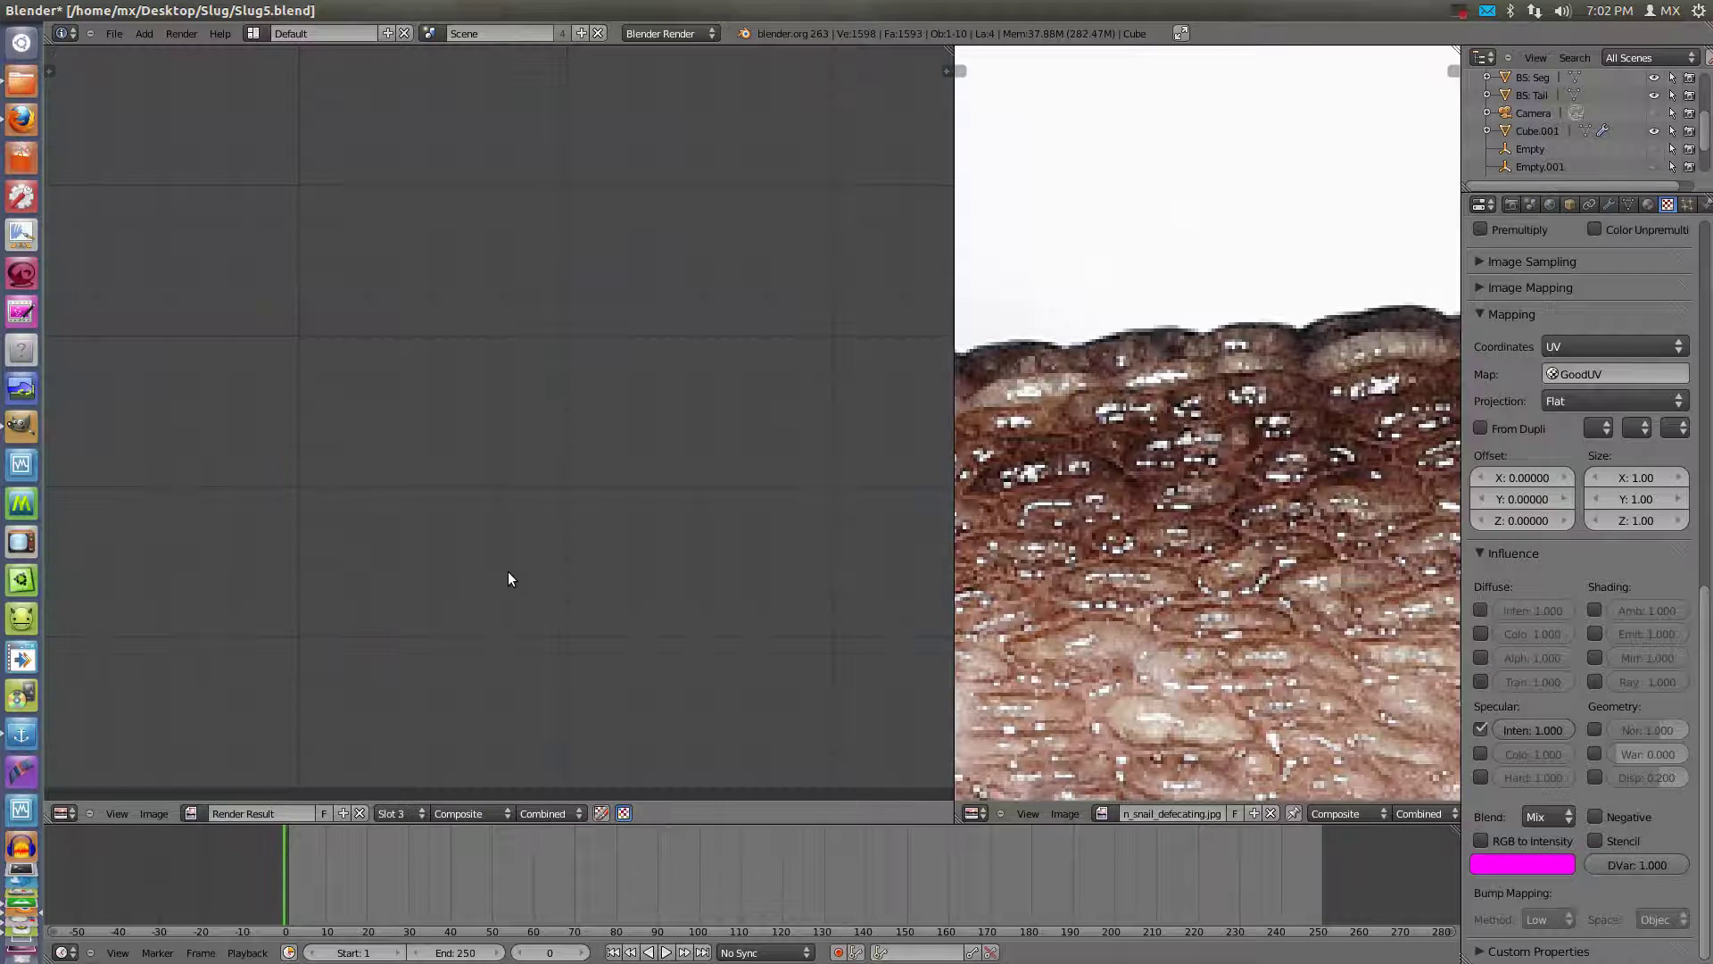
key(F12)
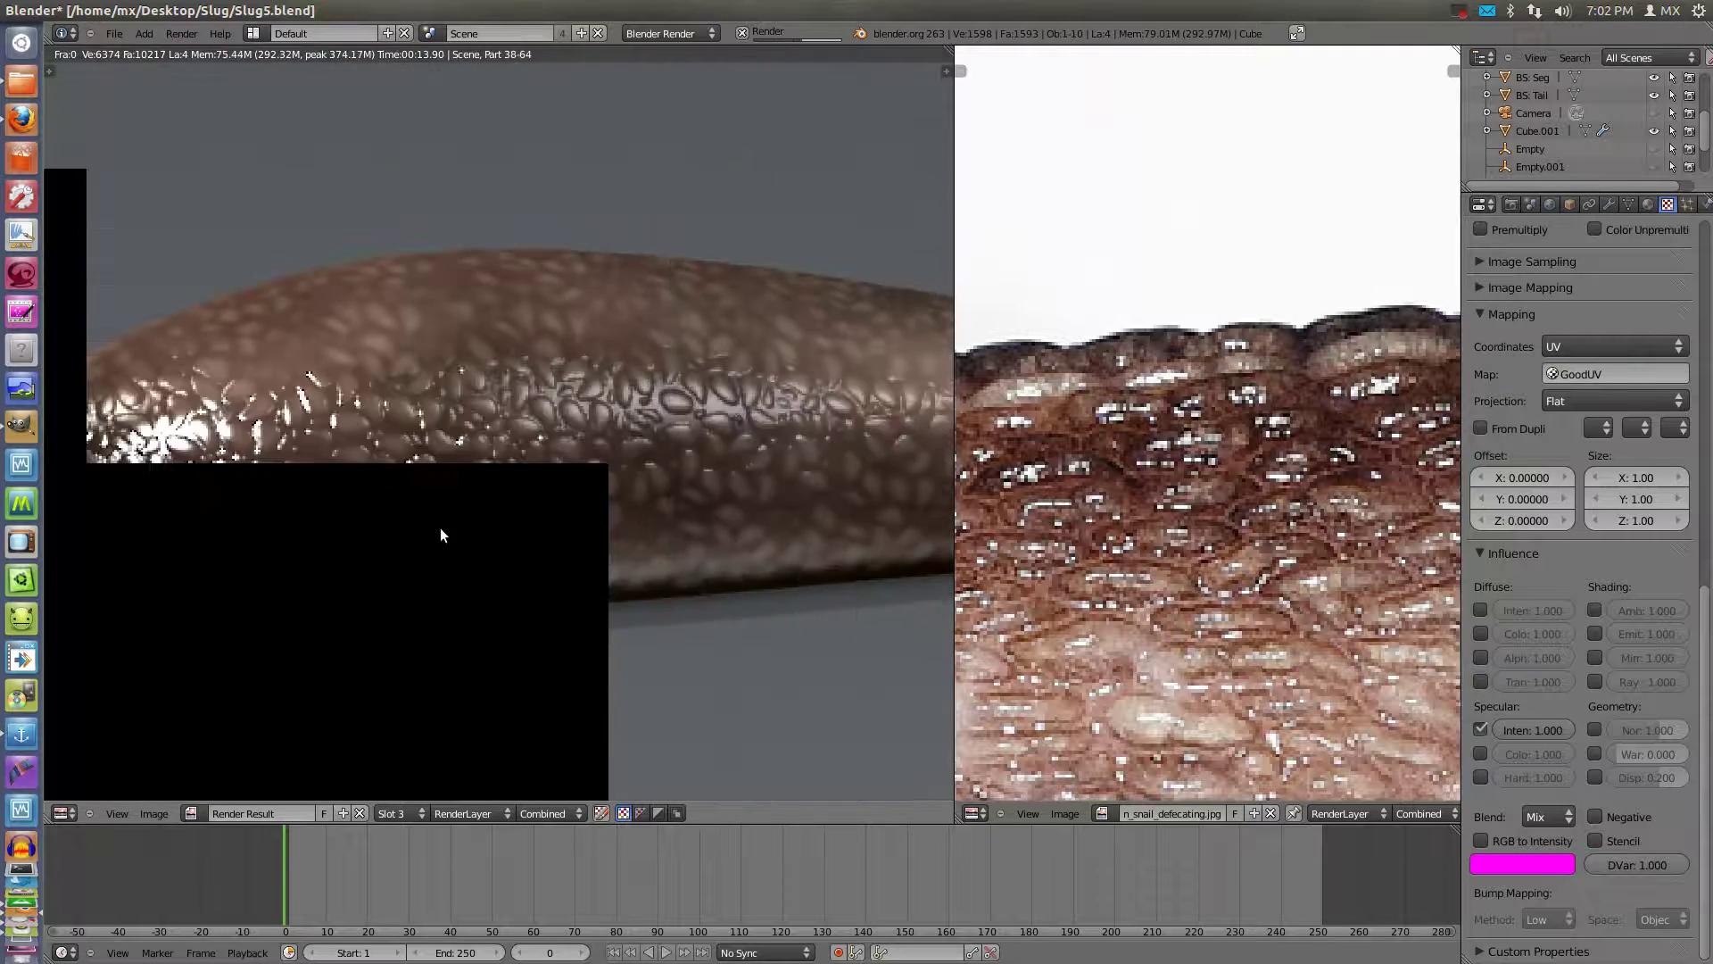
scroll(509, 534, up, 1)
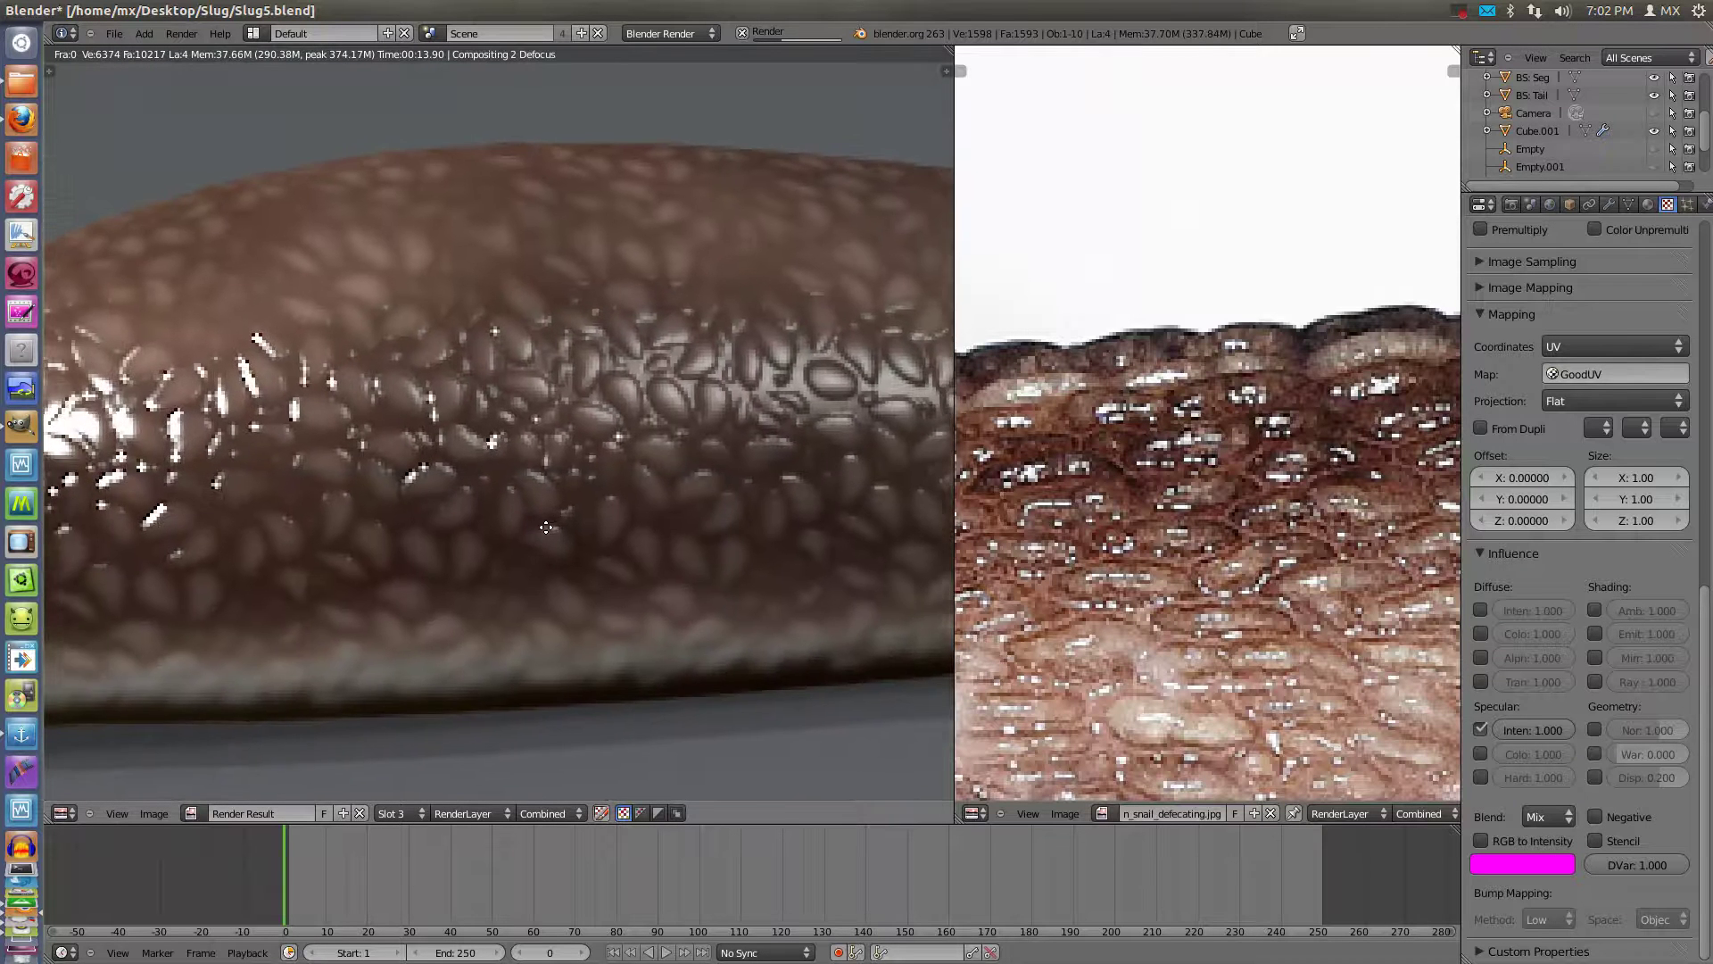
middle_drag(555, 527, 751, 535)
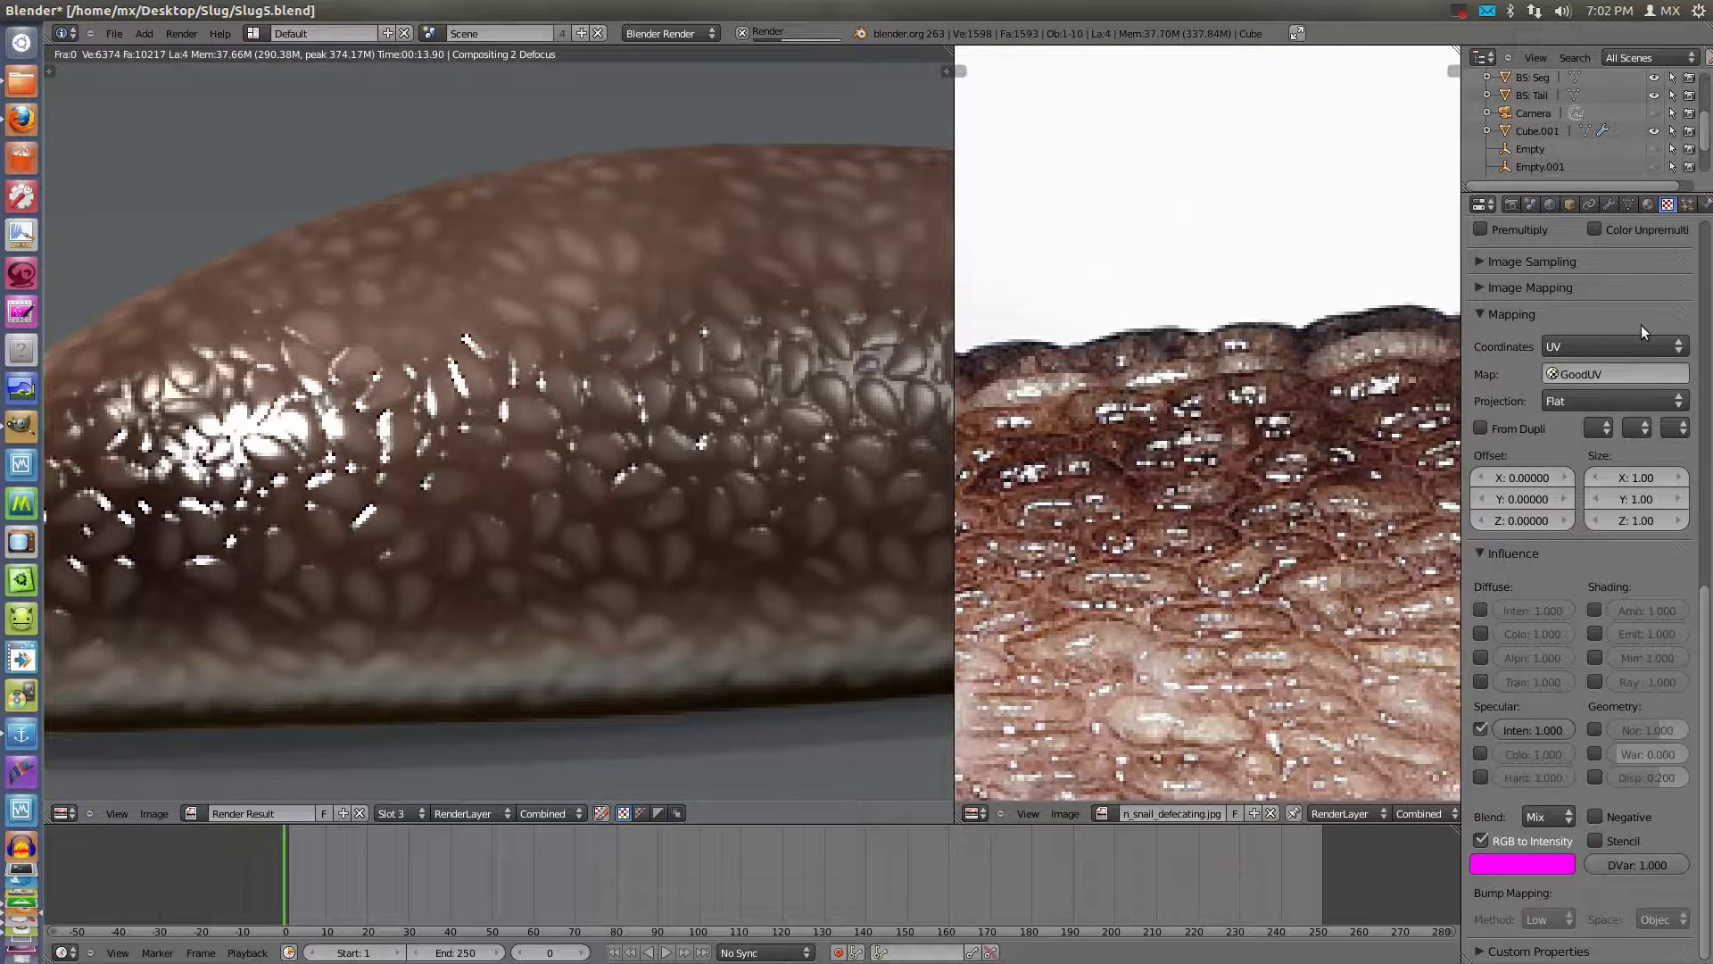
Compare the material and texture settings, then move the Influence panel above Colors and Image
click(1649, 204)
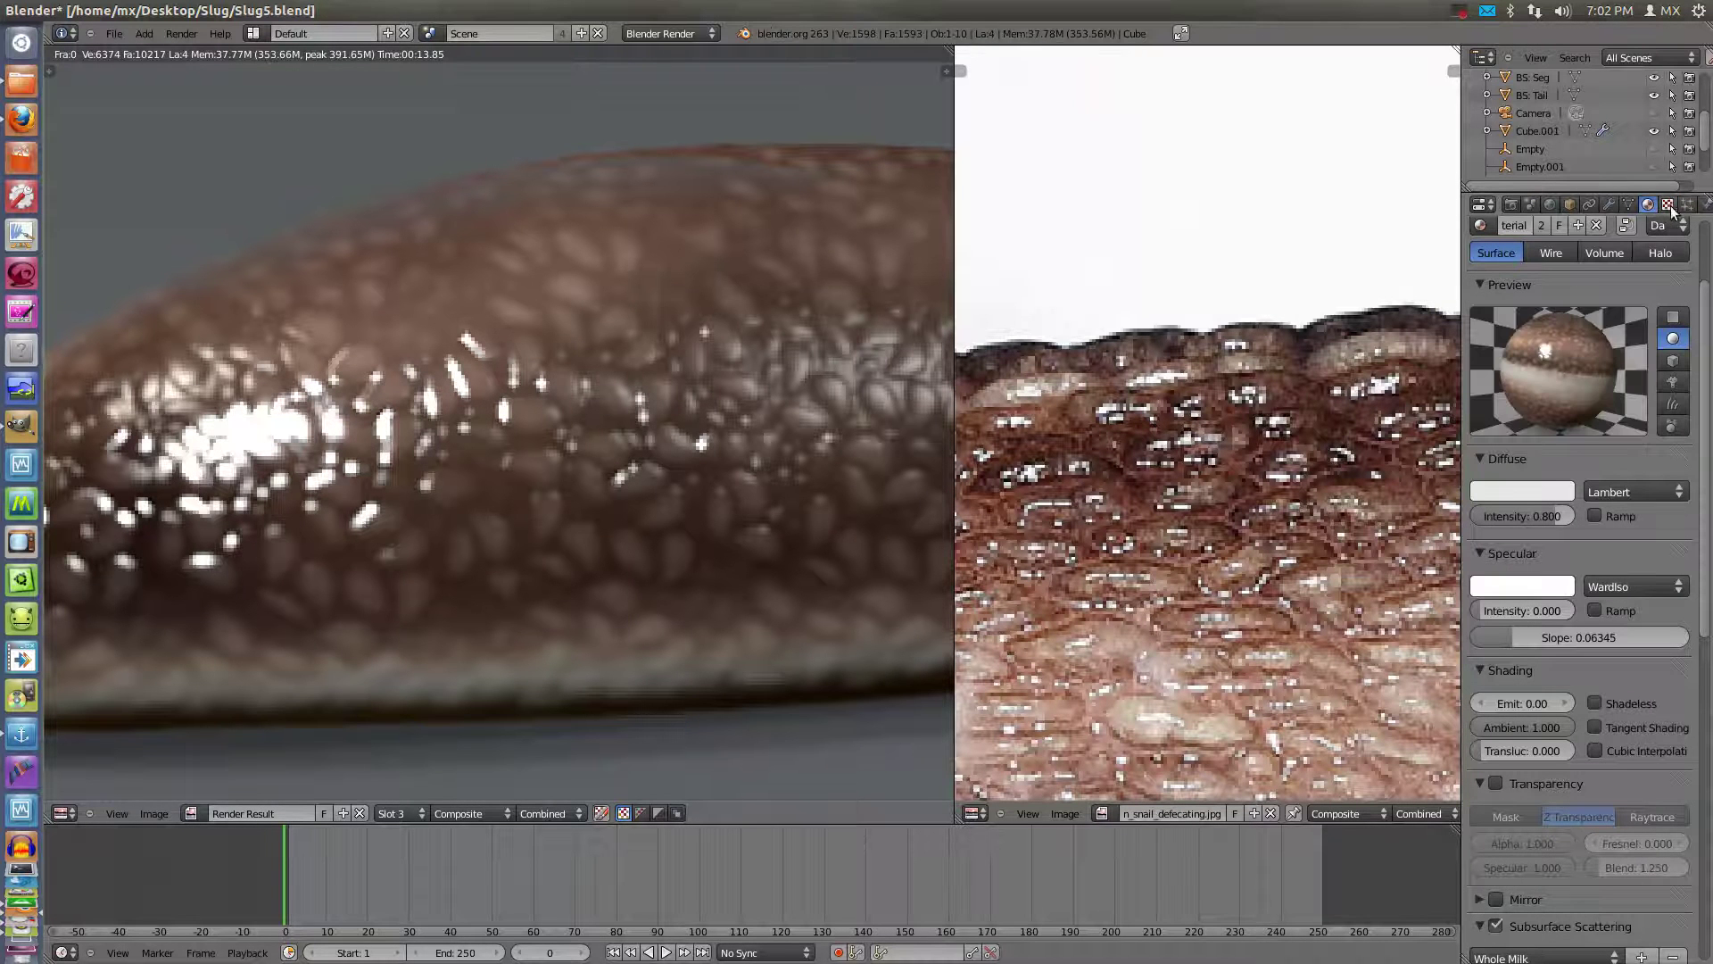
click(1668, 205)
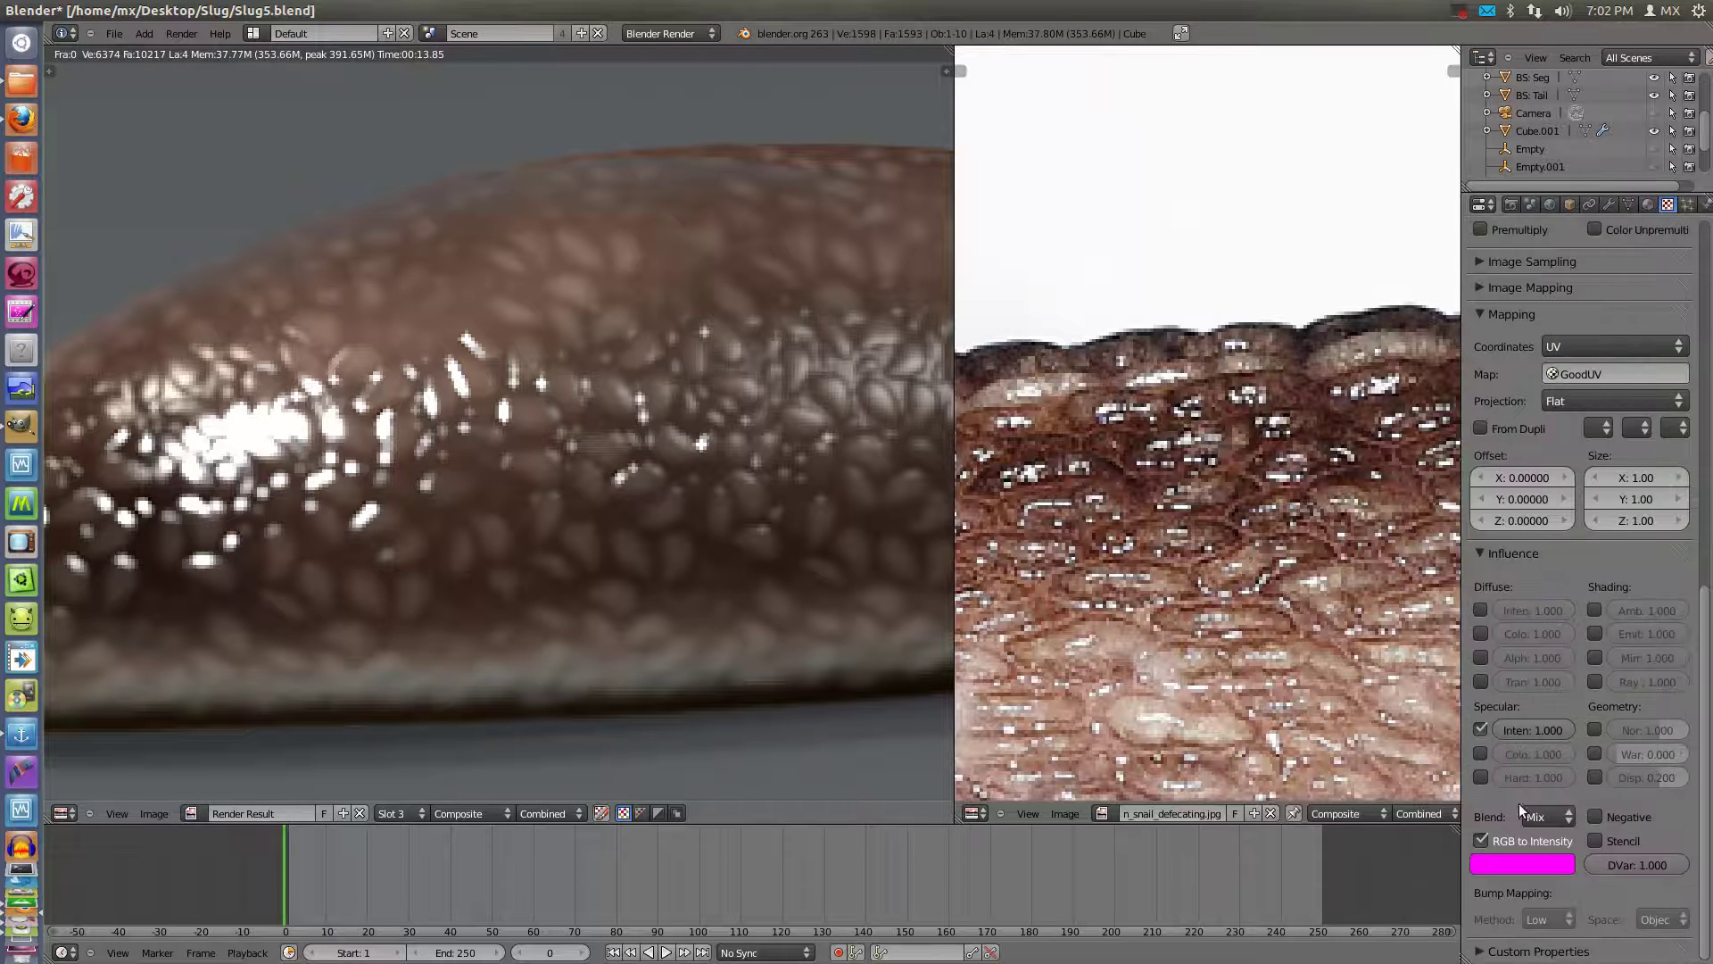
click(1649, 204)
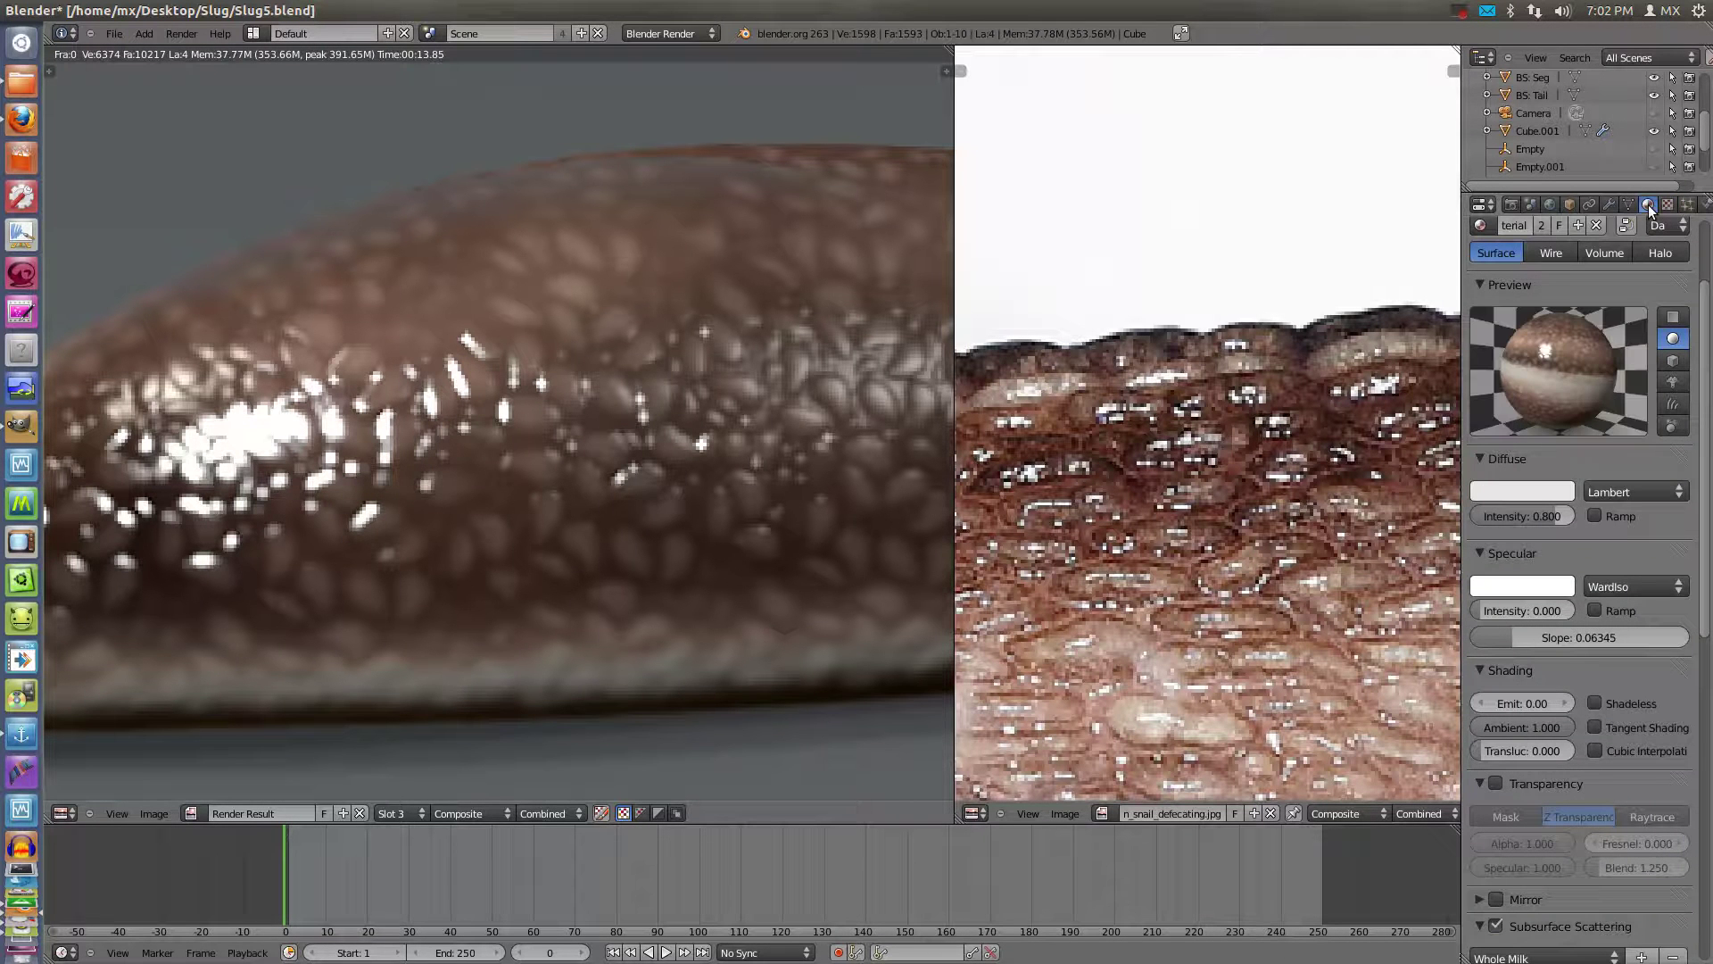
click(1668, 204)
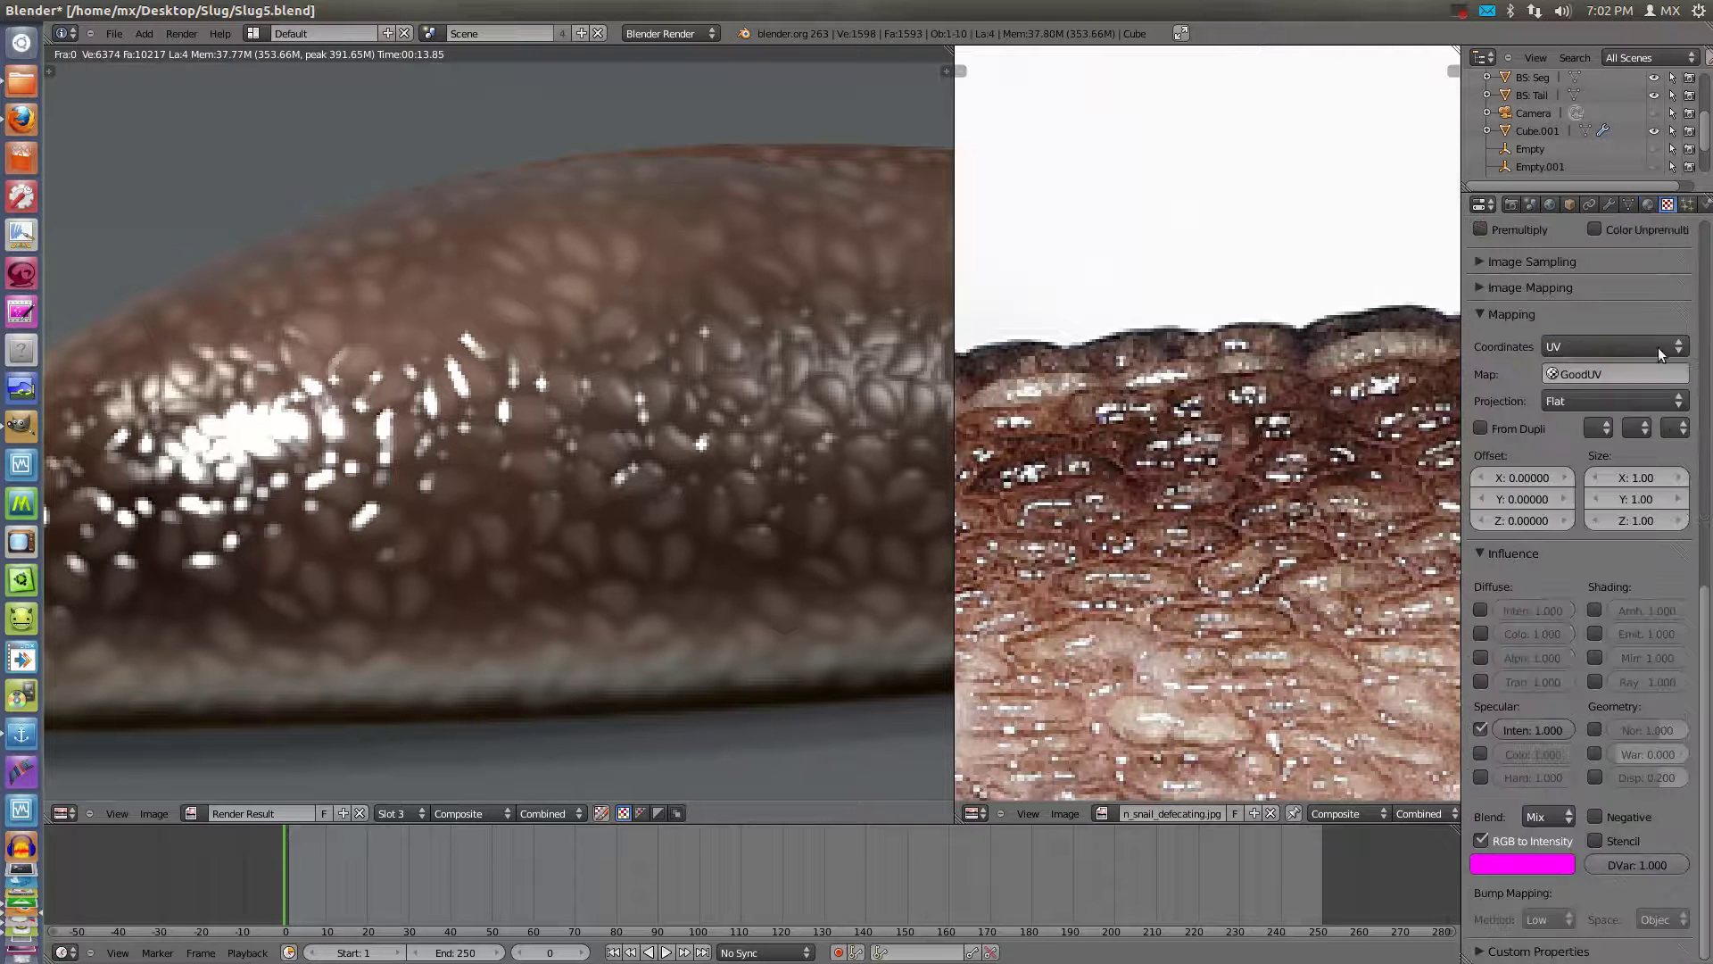
drag(1691, 551, 1649, 282)
scroll(1648, 282, up, 8)
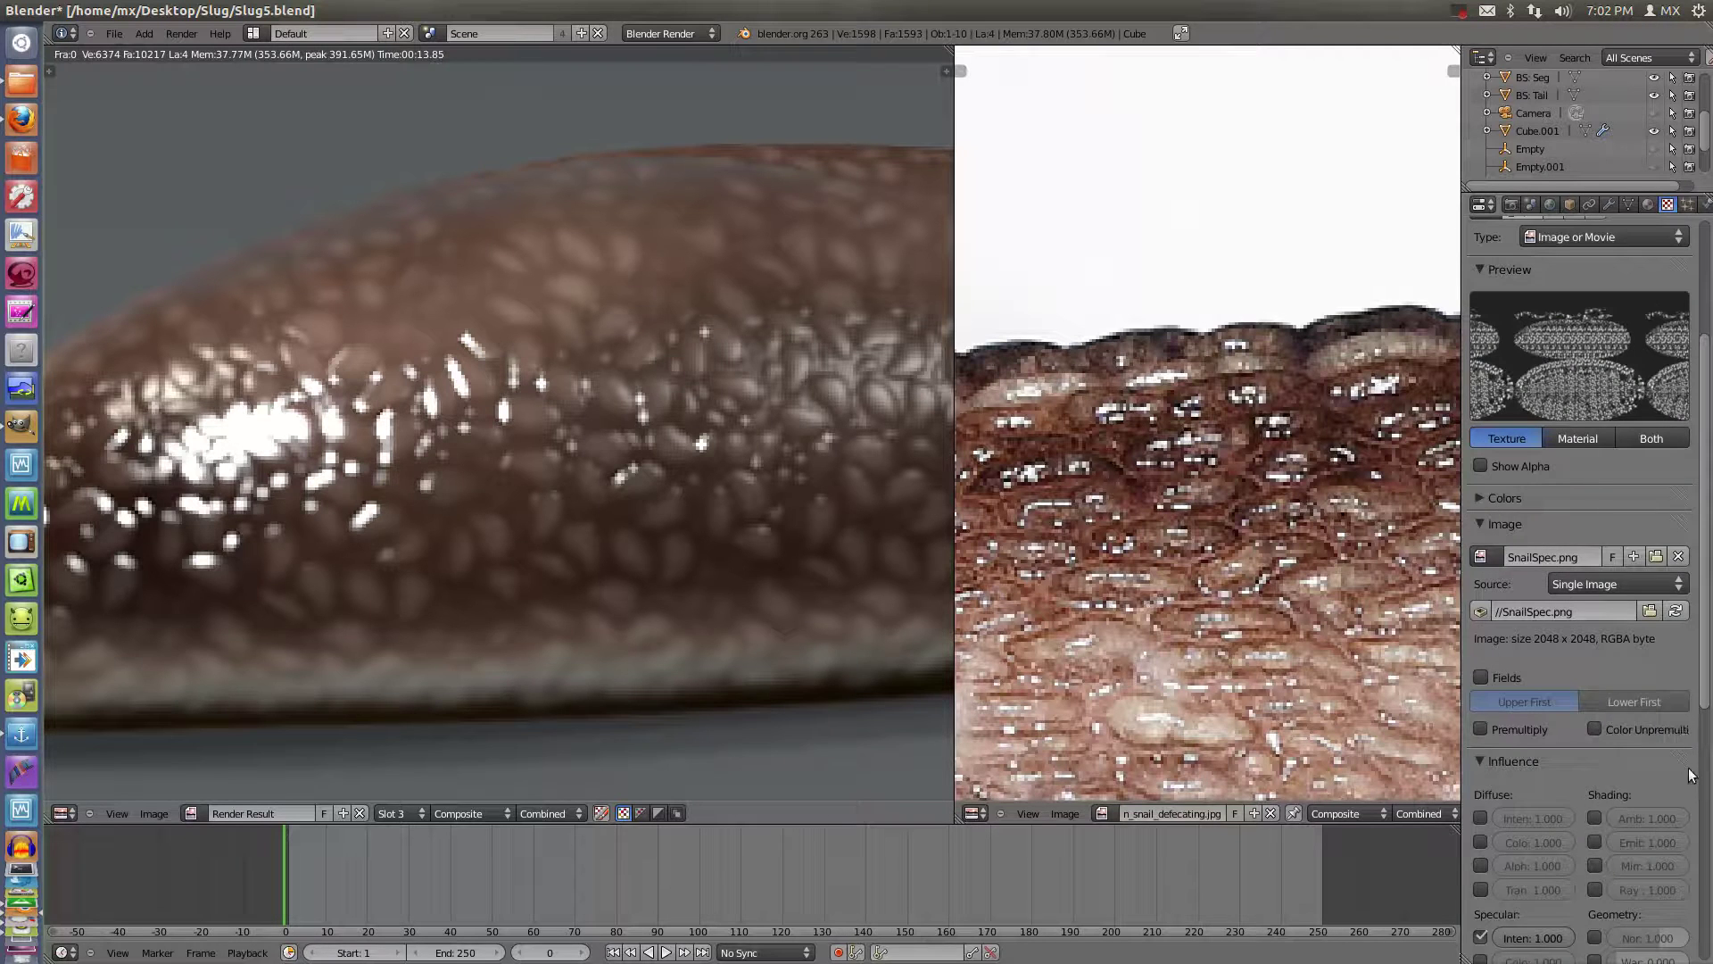
drag(1690, 770, 1661, 479)
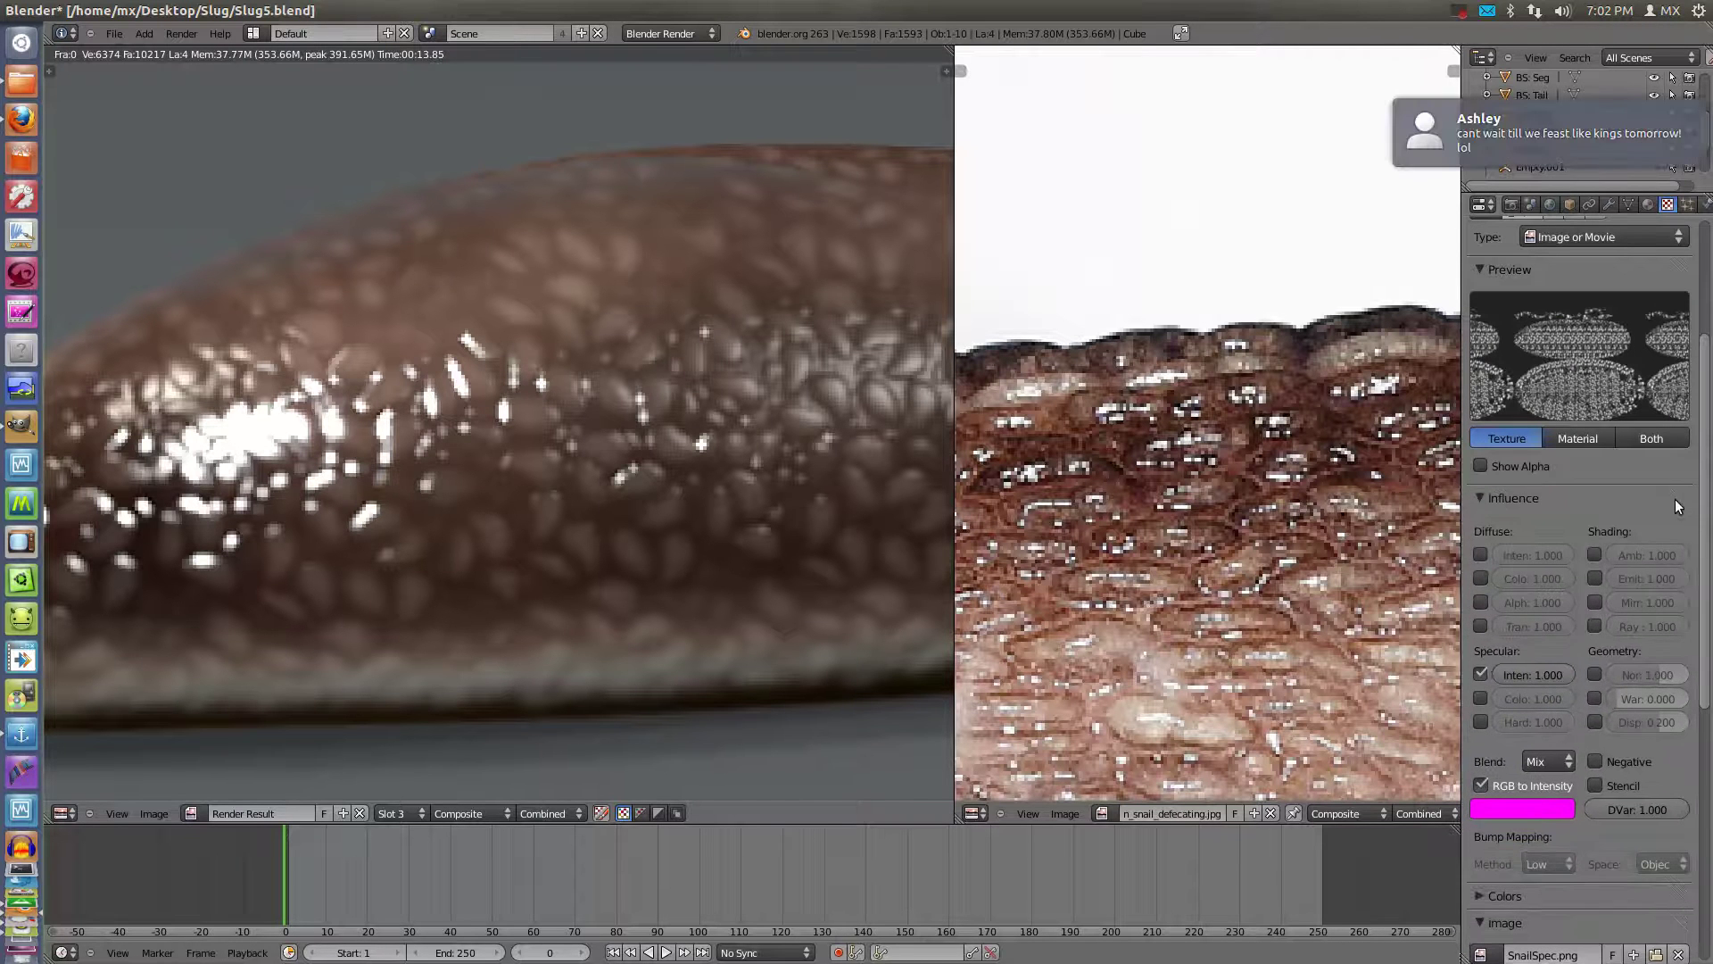
Set the texture preview to Both and toggle RGB to Intensity off, then on
click(1643, 437)
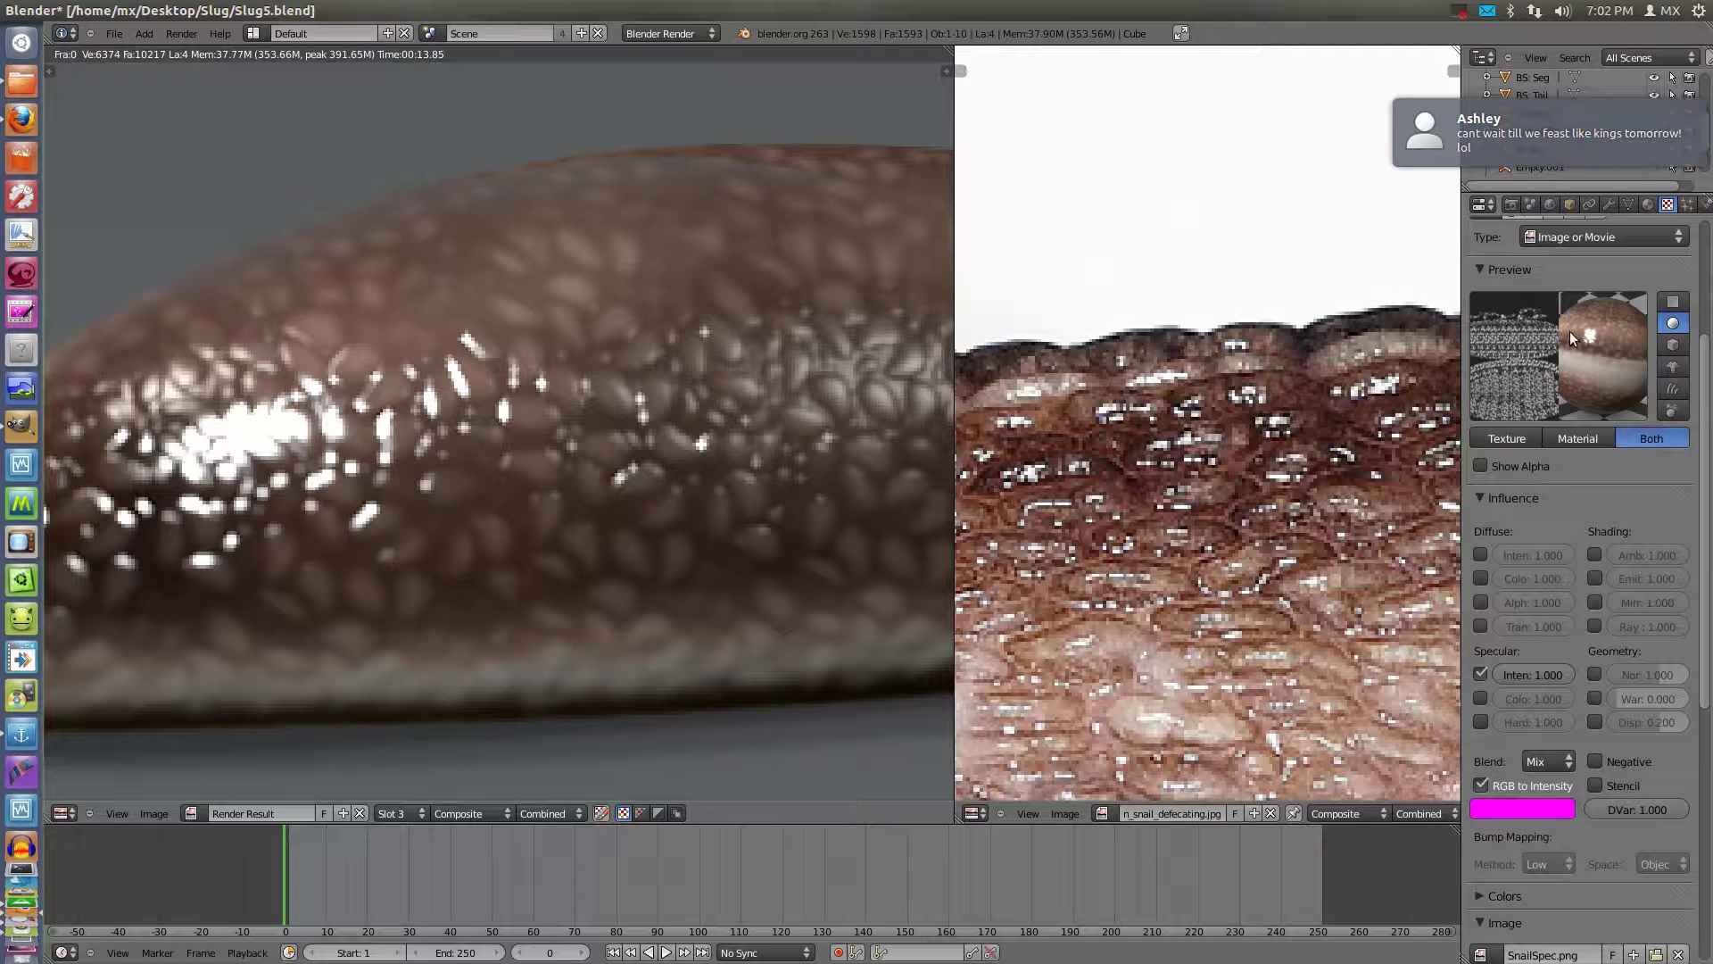
click(1497, 784)
click(1497, 783)
click(1496, 786)
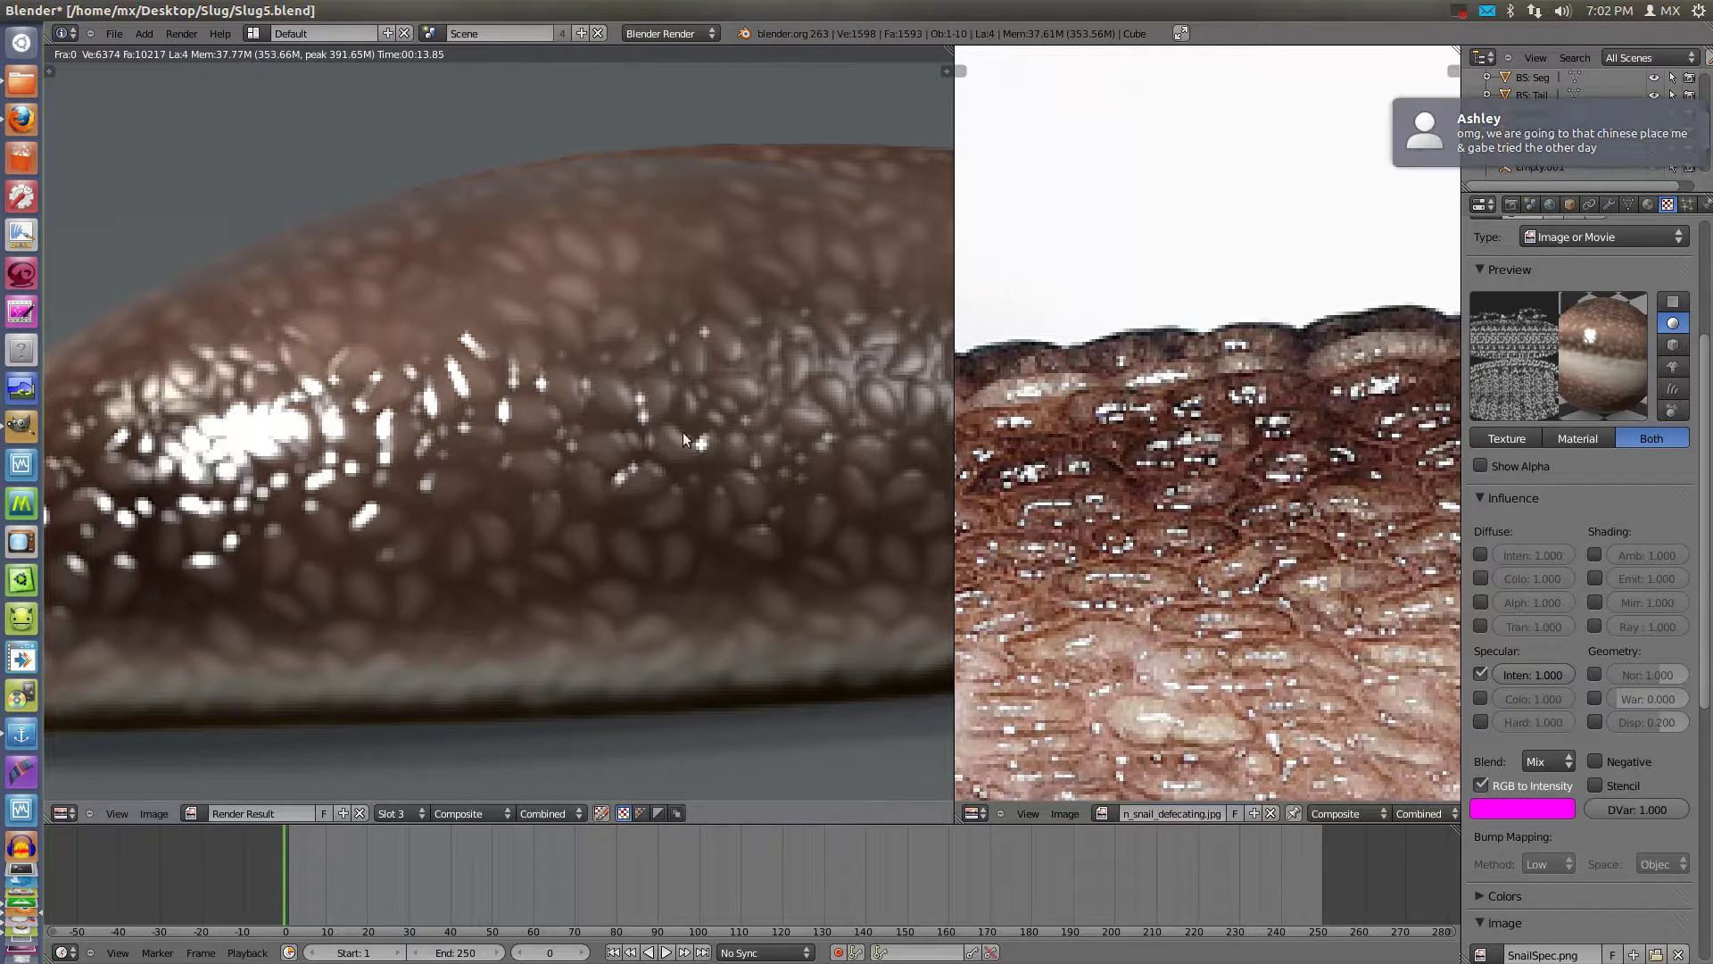